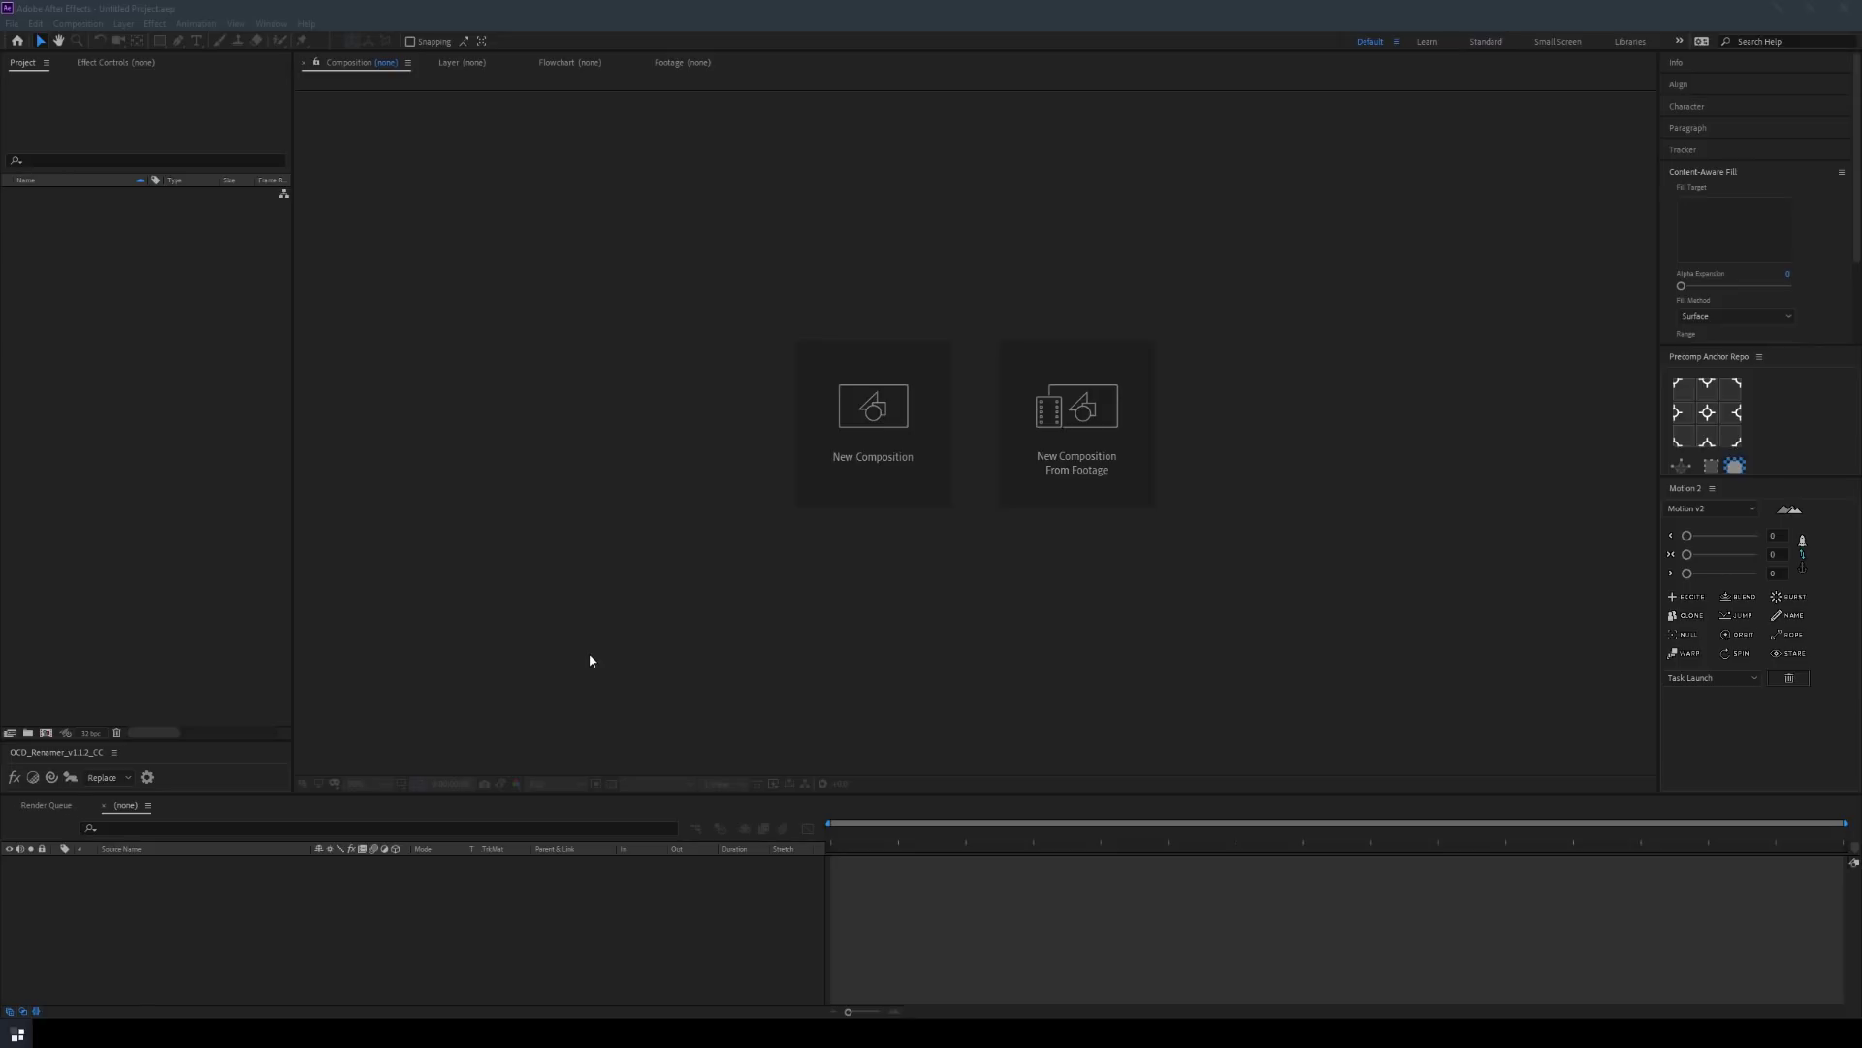
# - Switch to the web browser and look through Adobe's After Effects product page, including its showcased uses, new features and subscription plans
pyautogui.hotkey('alt', 'Tab')
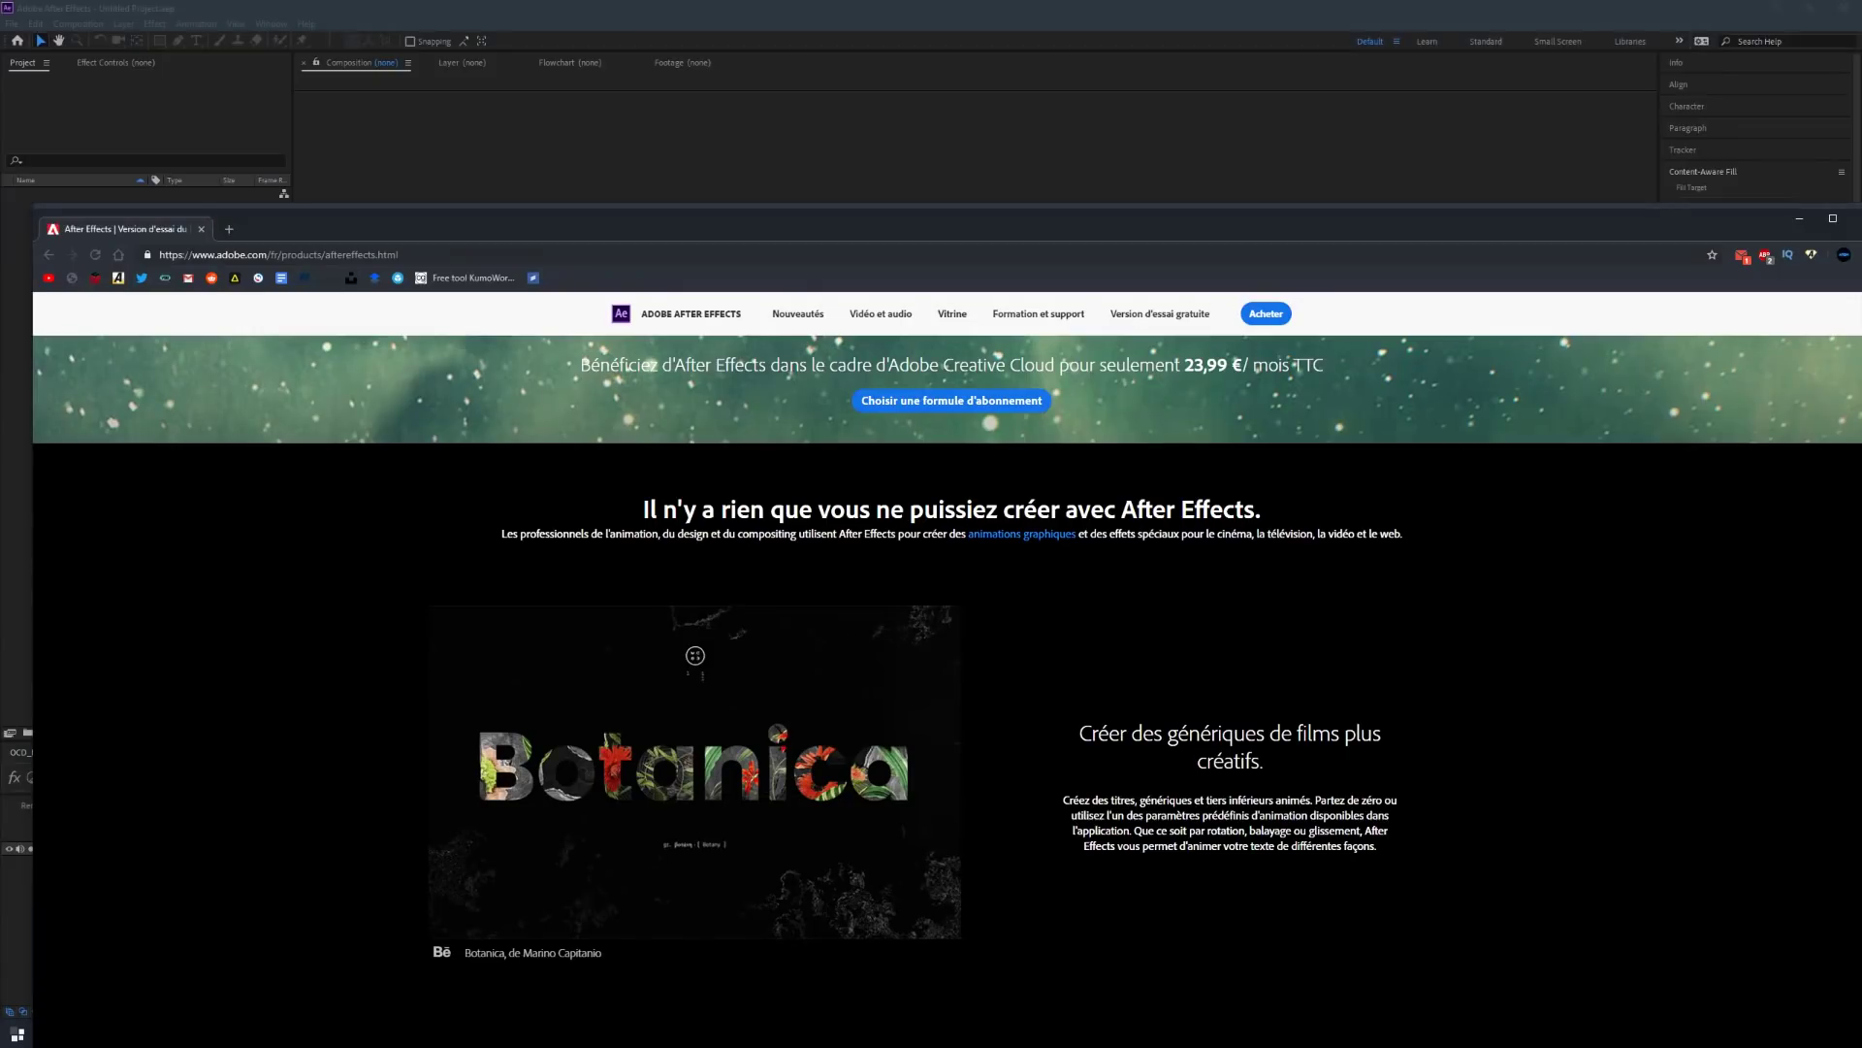
pyautogui.doubleClick(481, 215)
pyautogui.scroll(-5, 813, 477)
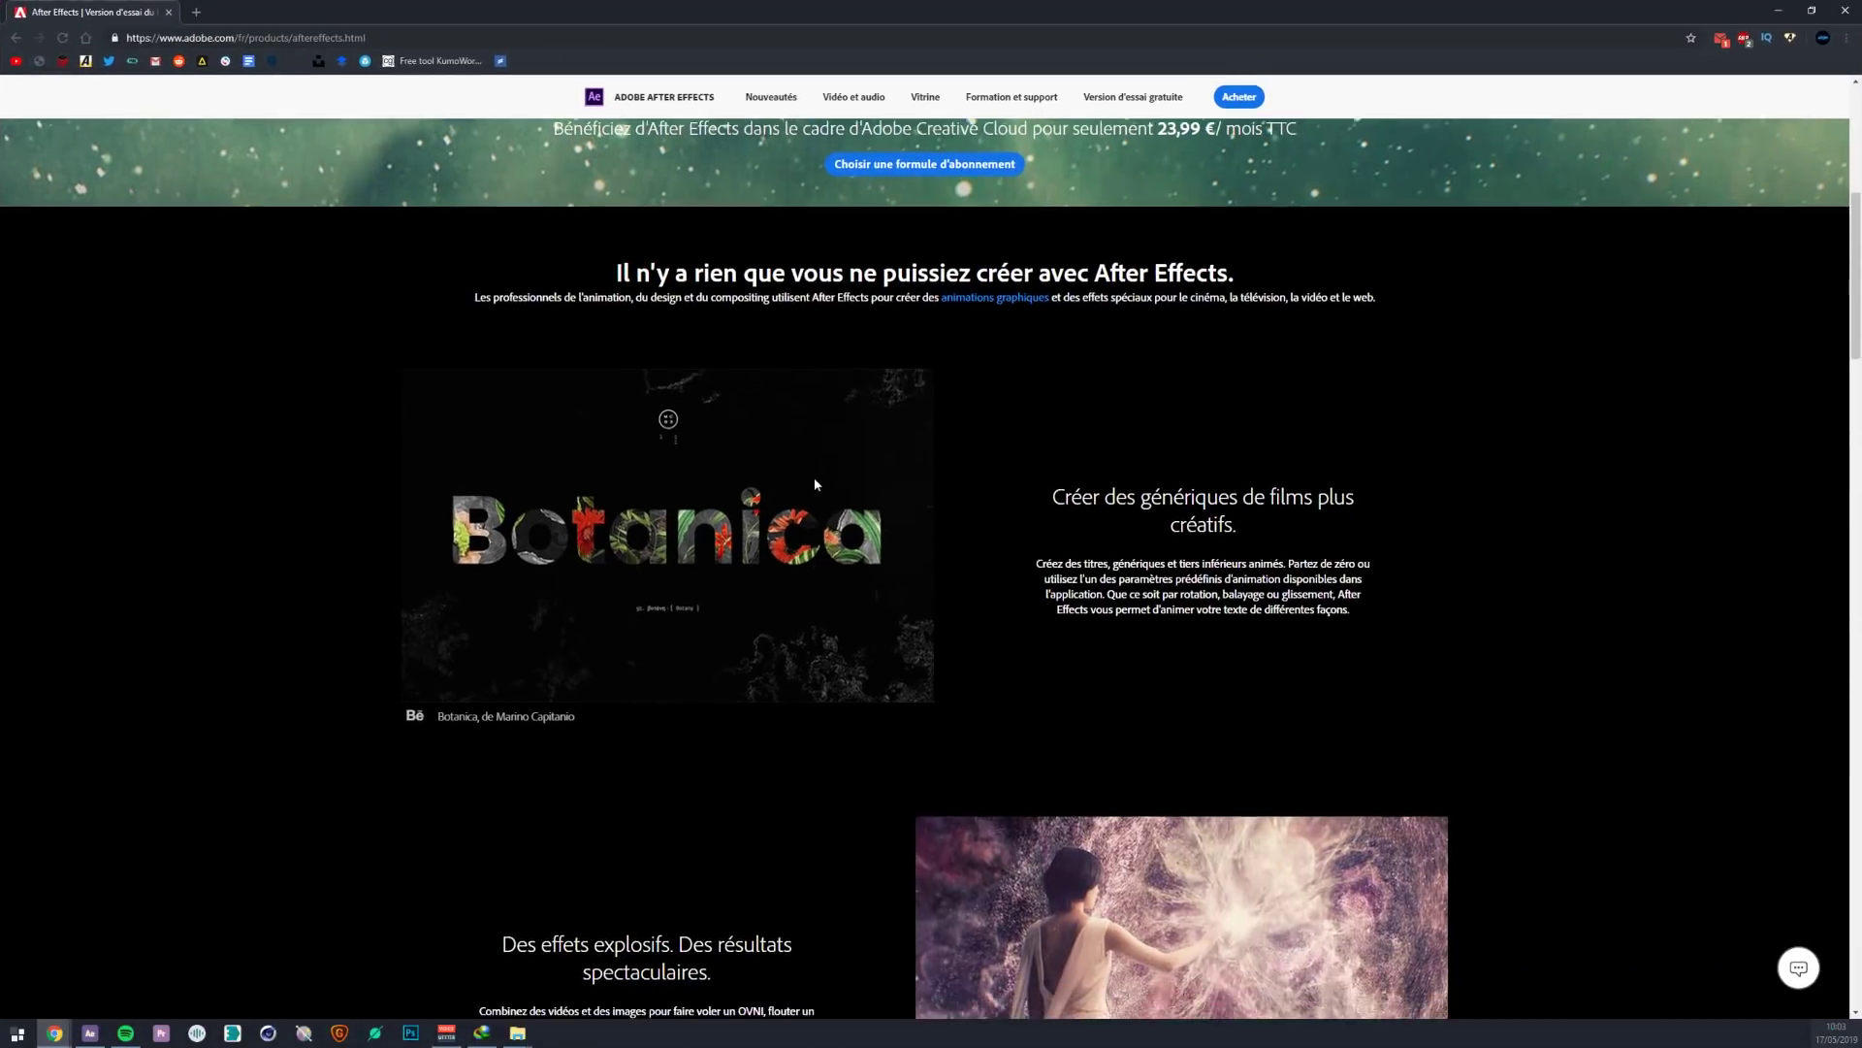
pyautogui.scroll(-10, 776, 439)
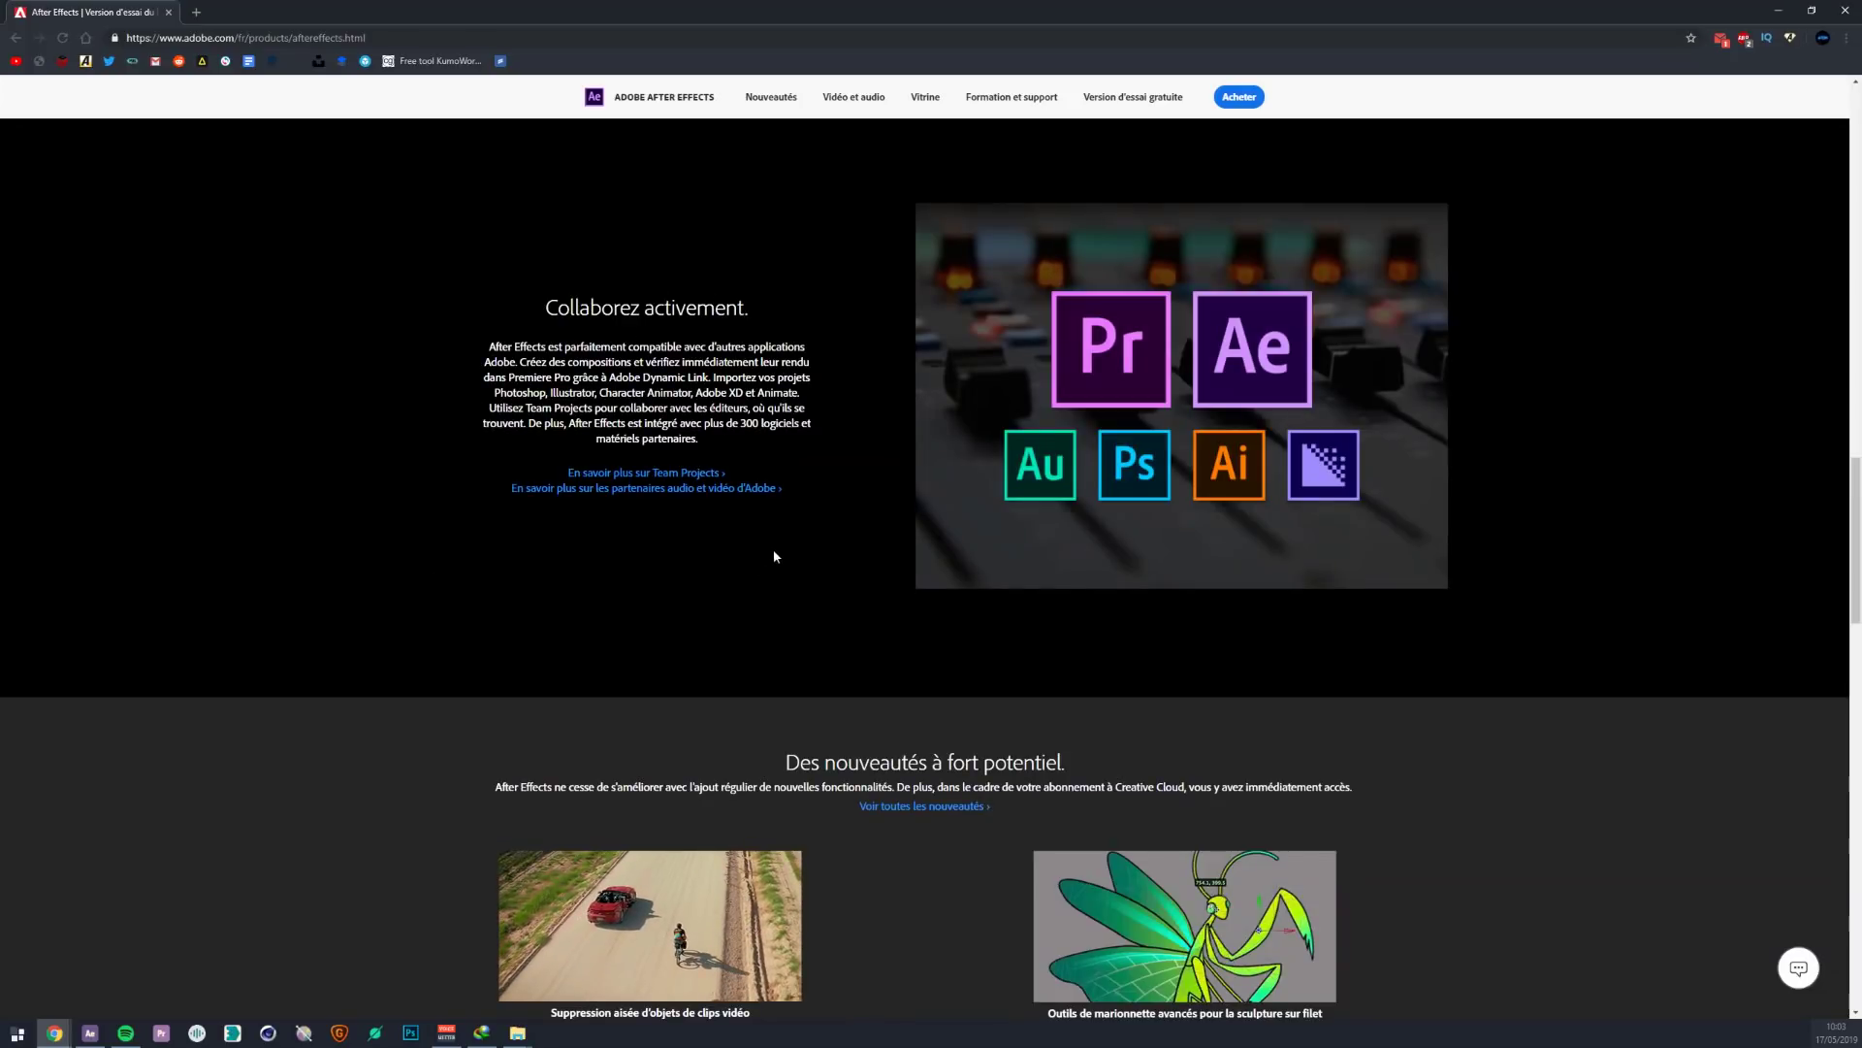
pyautogui.scroll(-6, 522, 487)
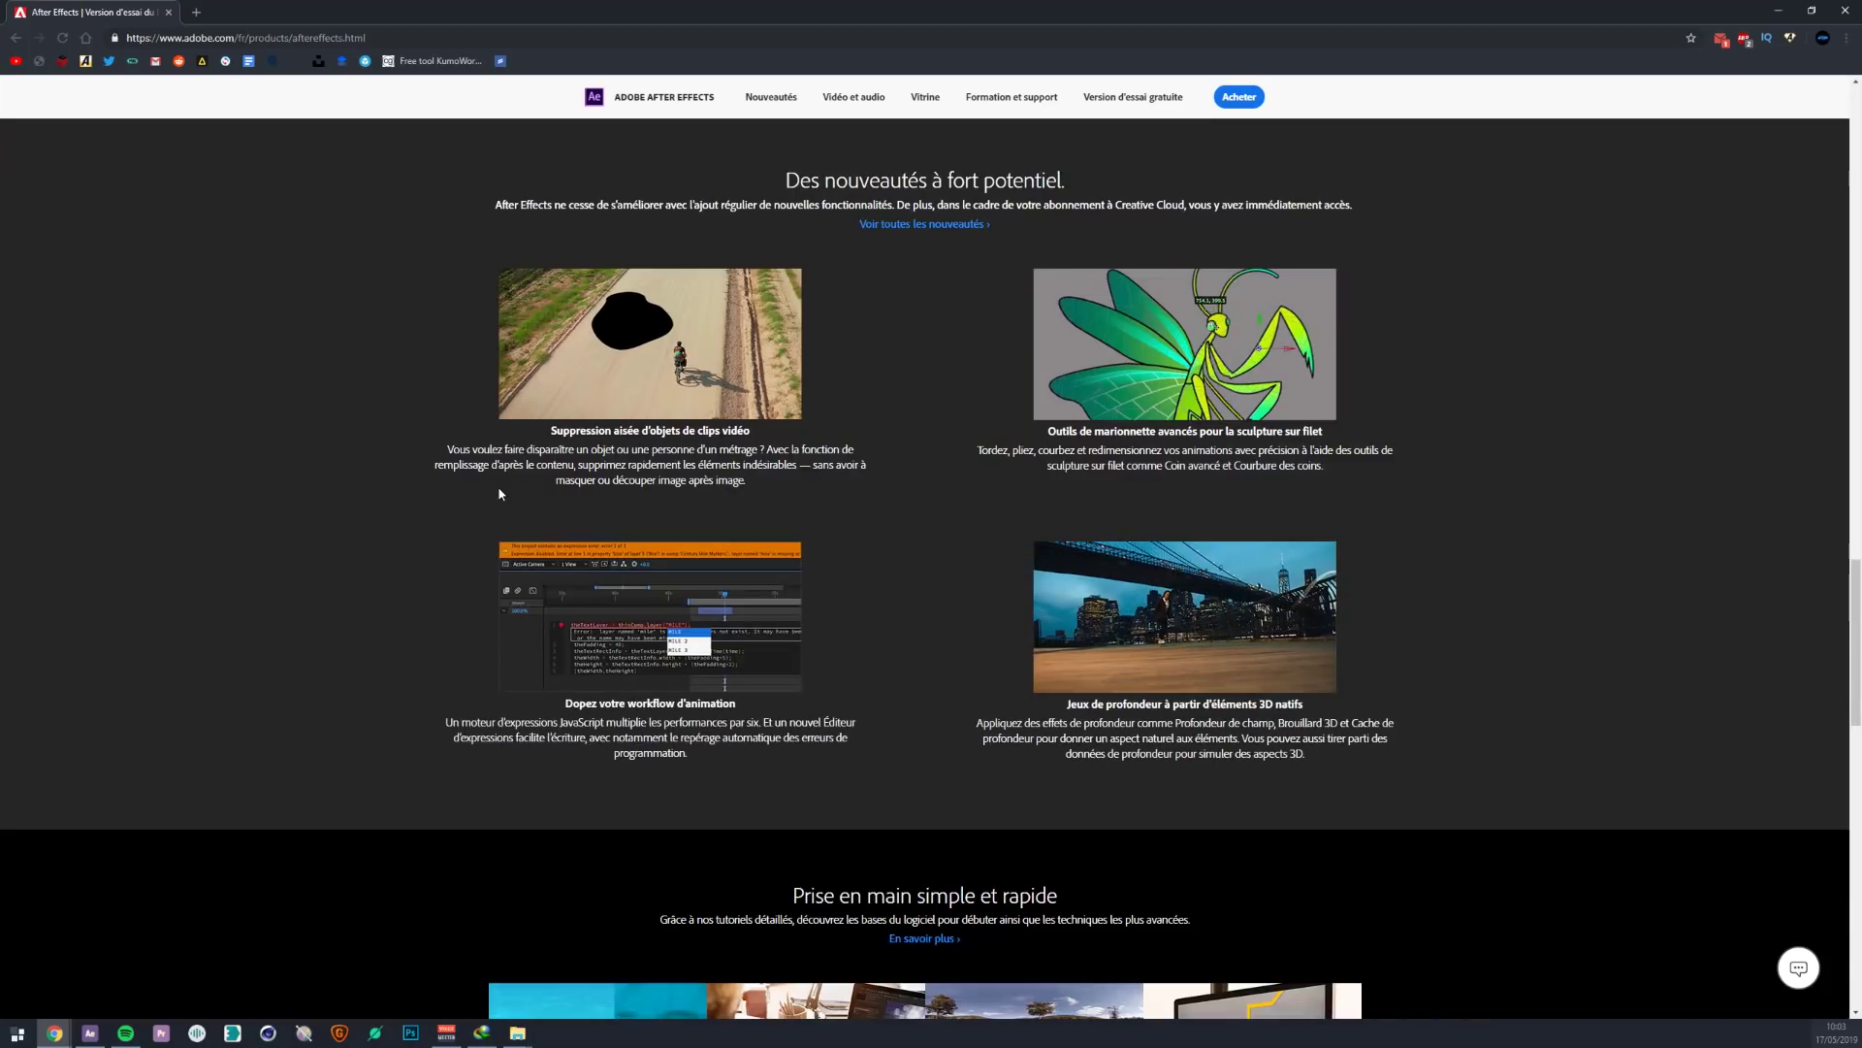
pyautogui.scroll(-11, 427, 502)
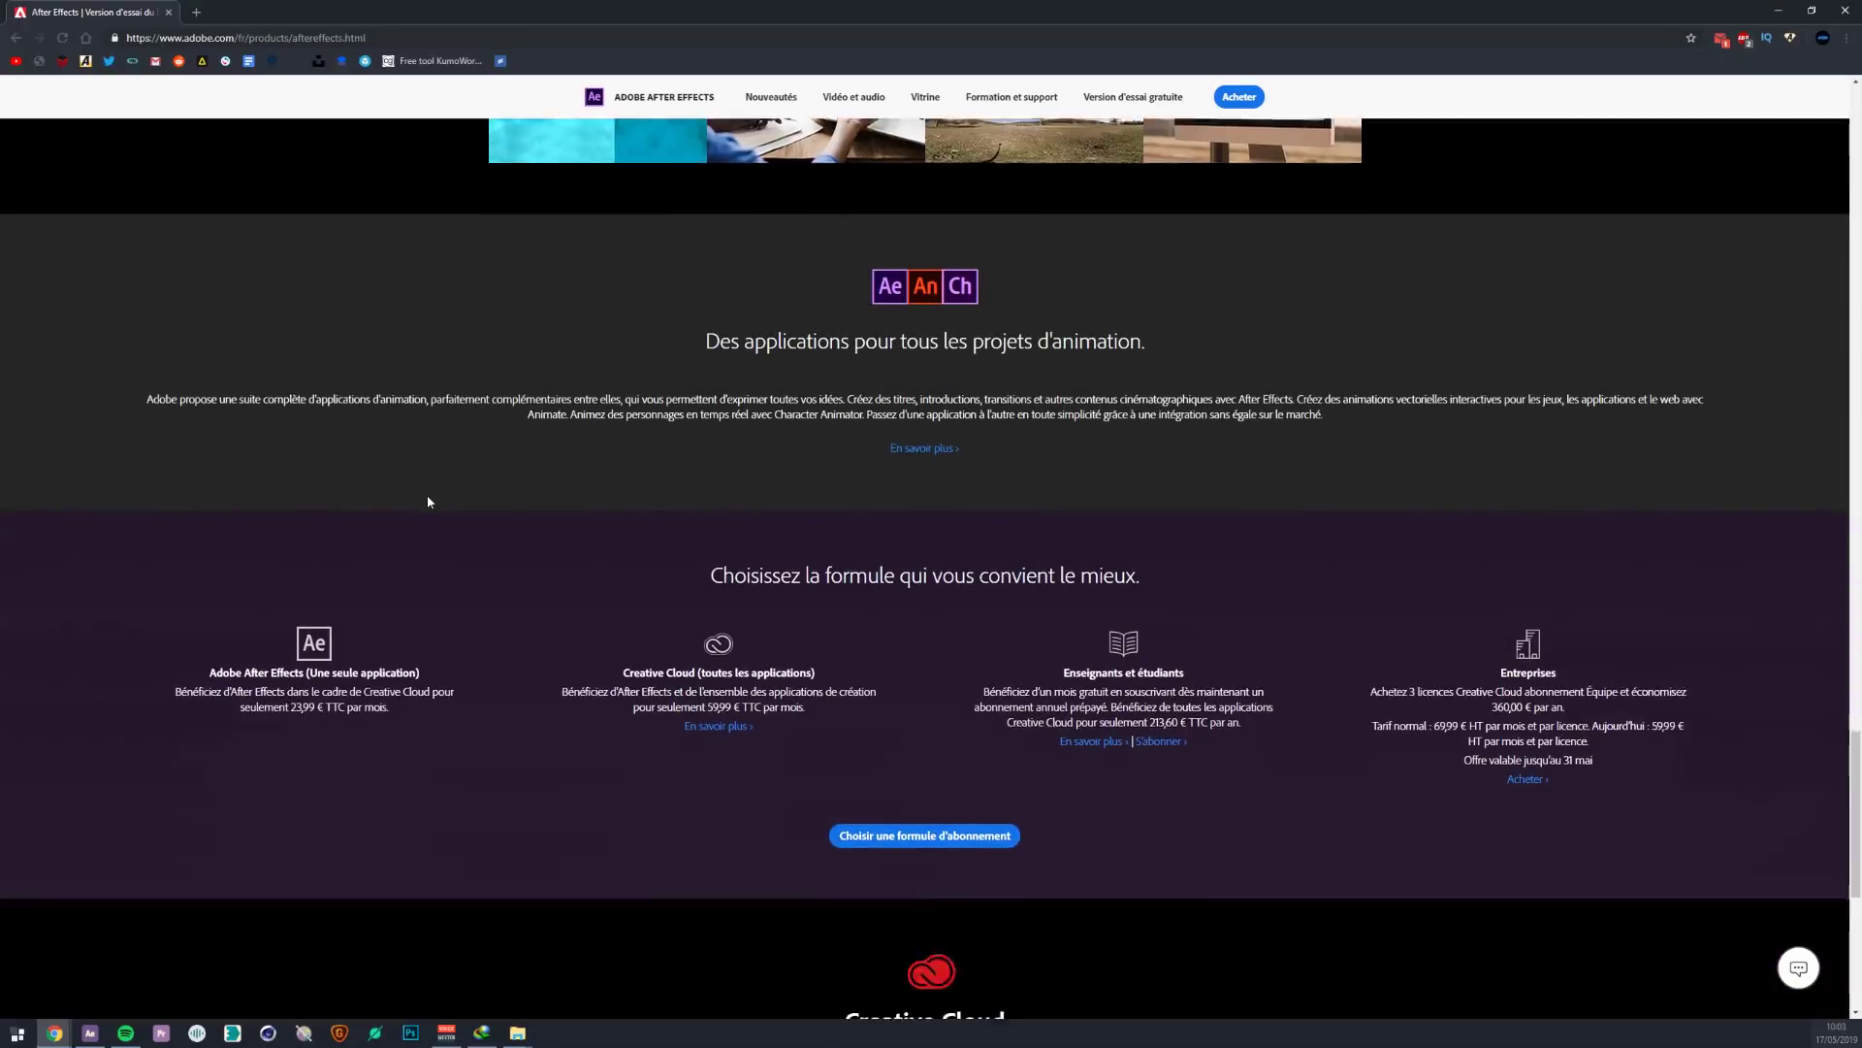
pyautogui.scroll(-2, 428, 496)
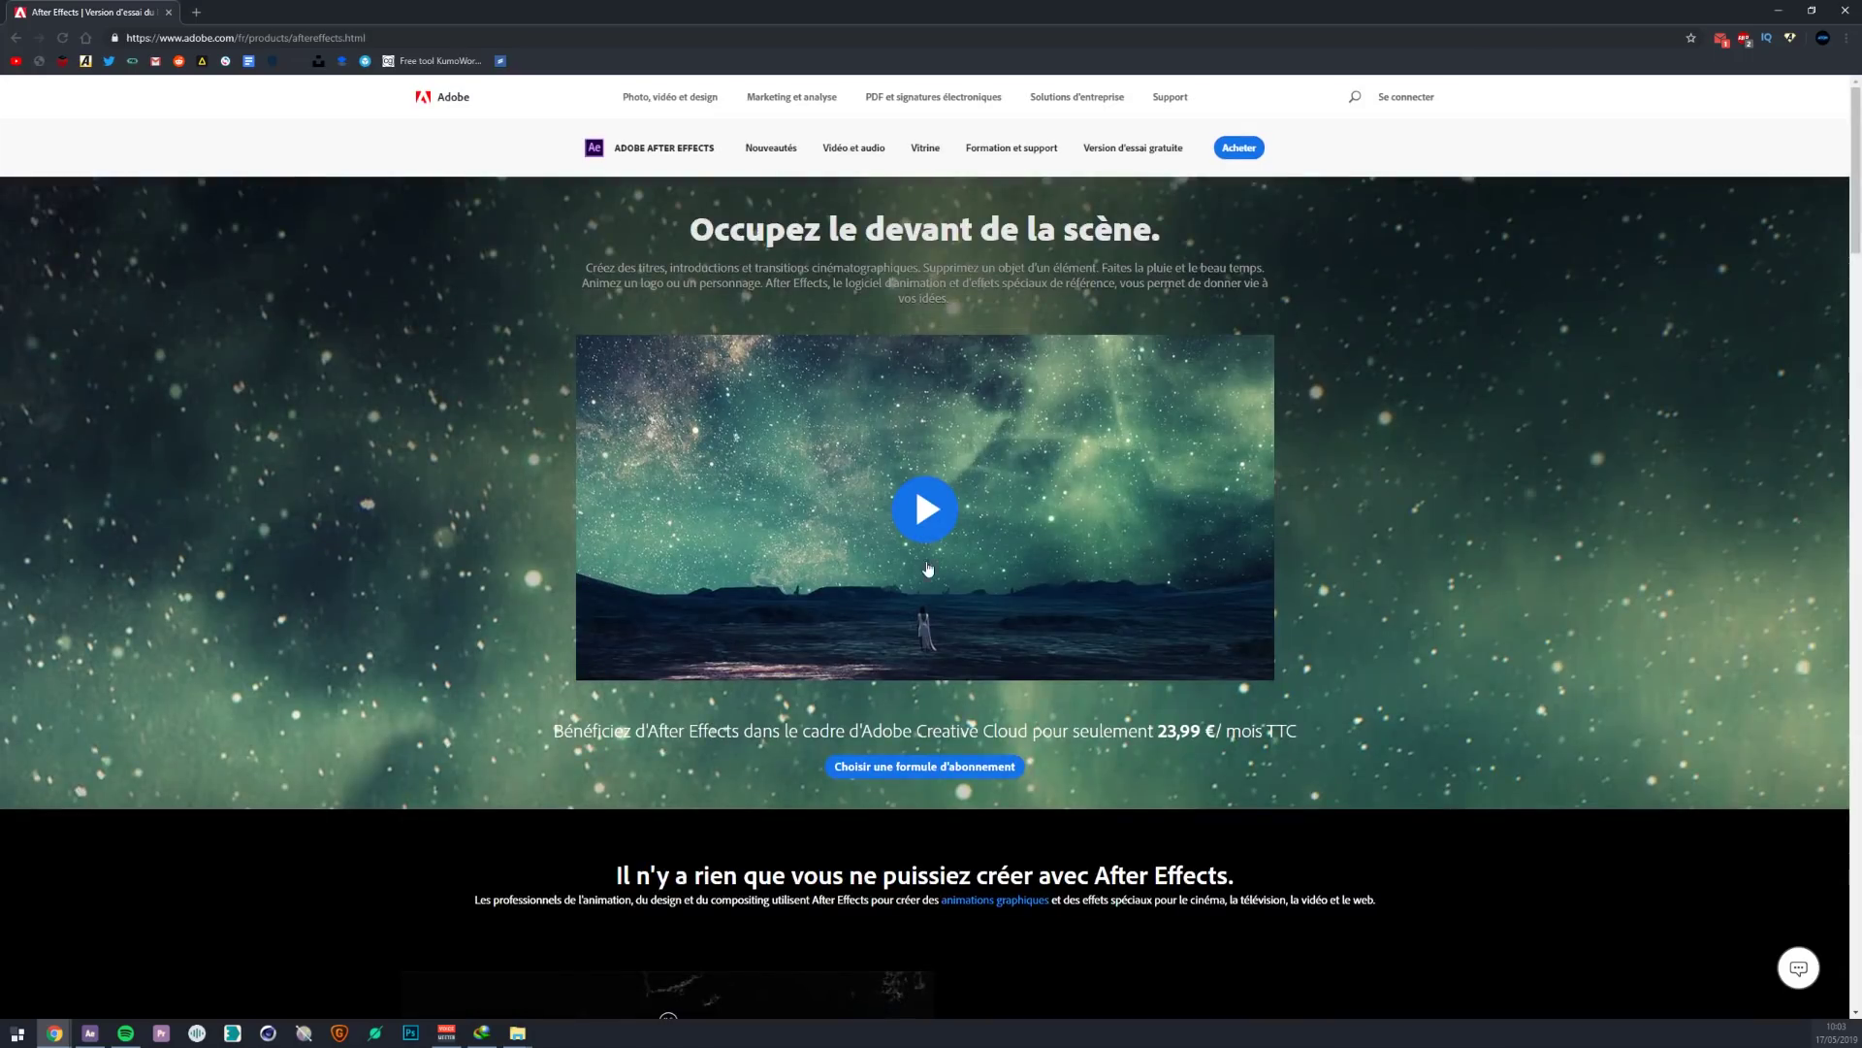
pyautogui.scroll(-4, 928, 569)
pyautogui.scroll(-3, 868, 564)
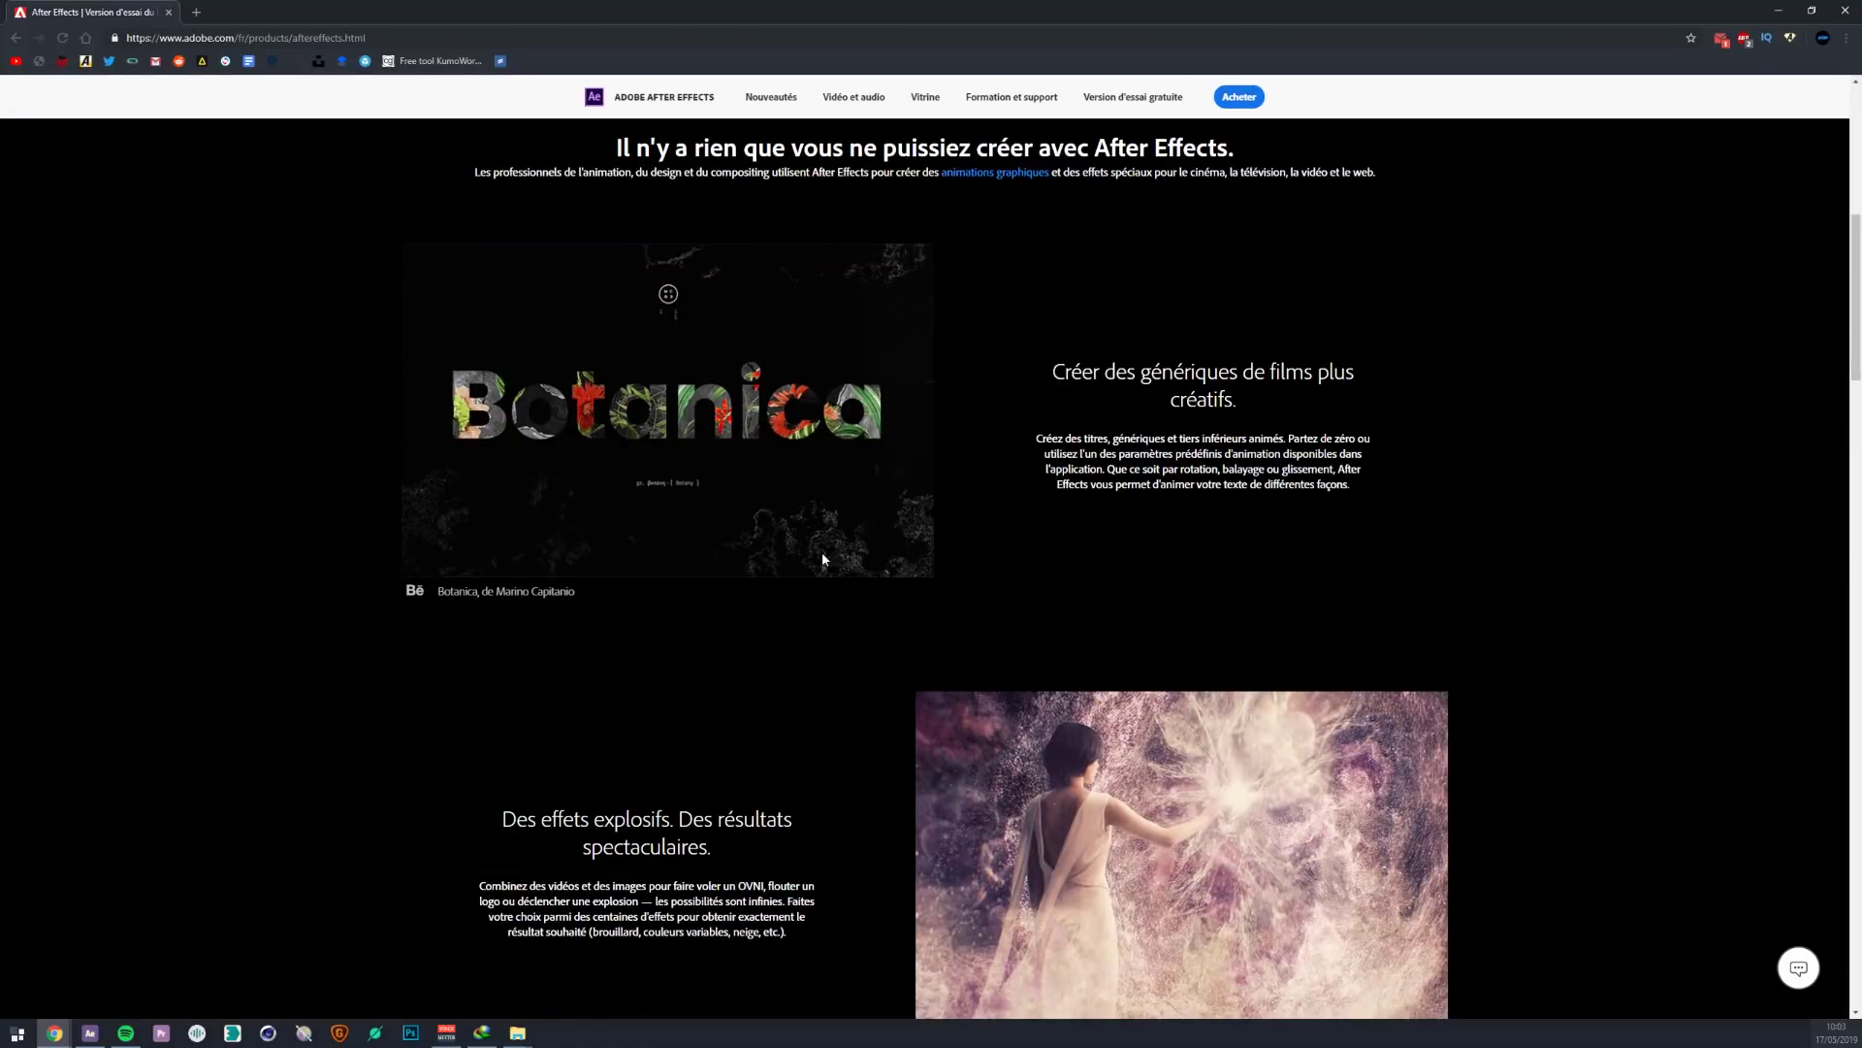
pyautogui.scroll(-3, 815, 558)
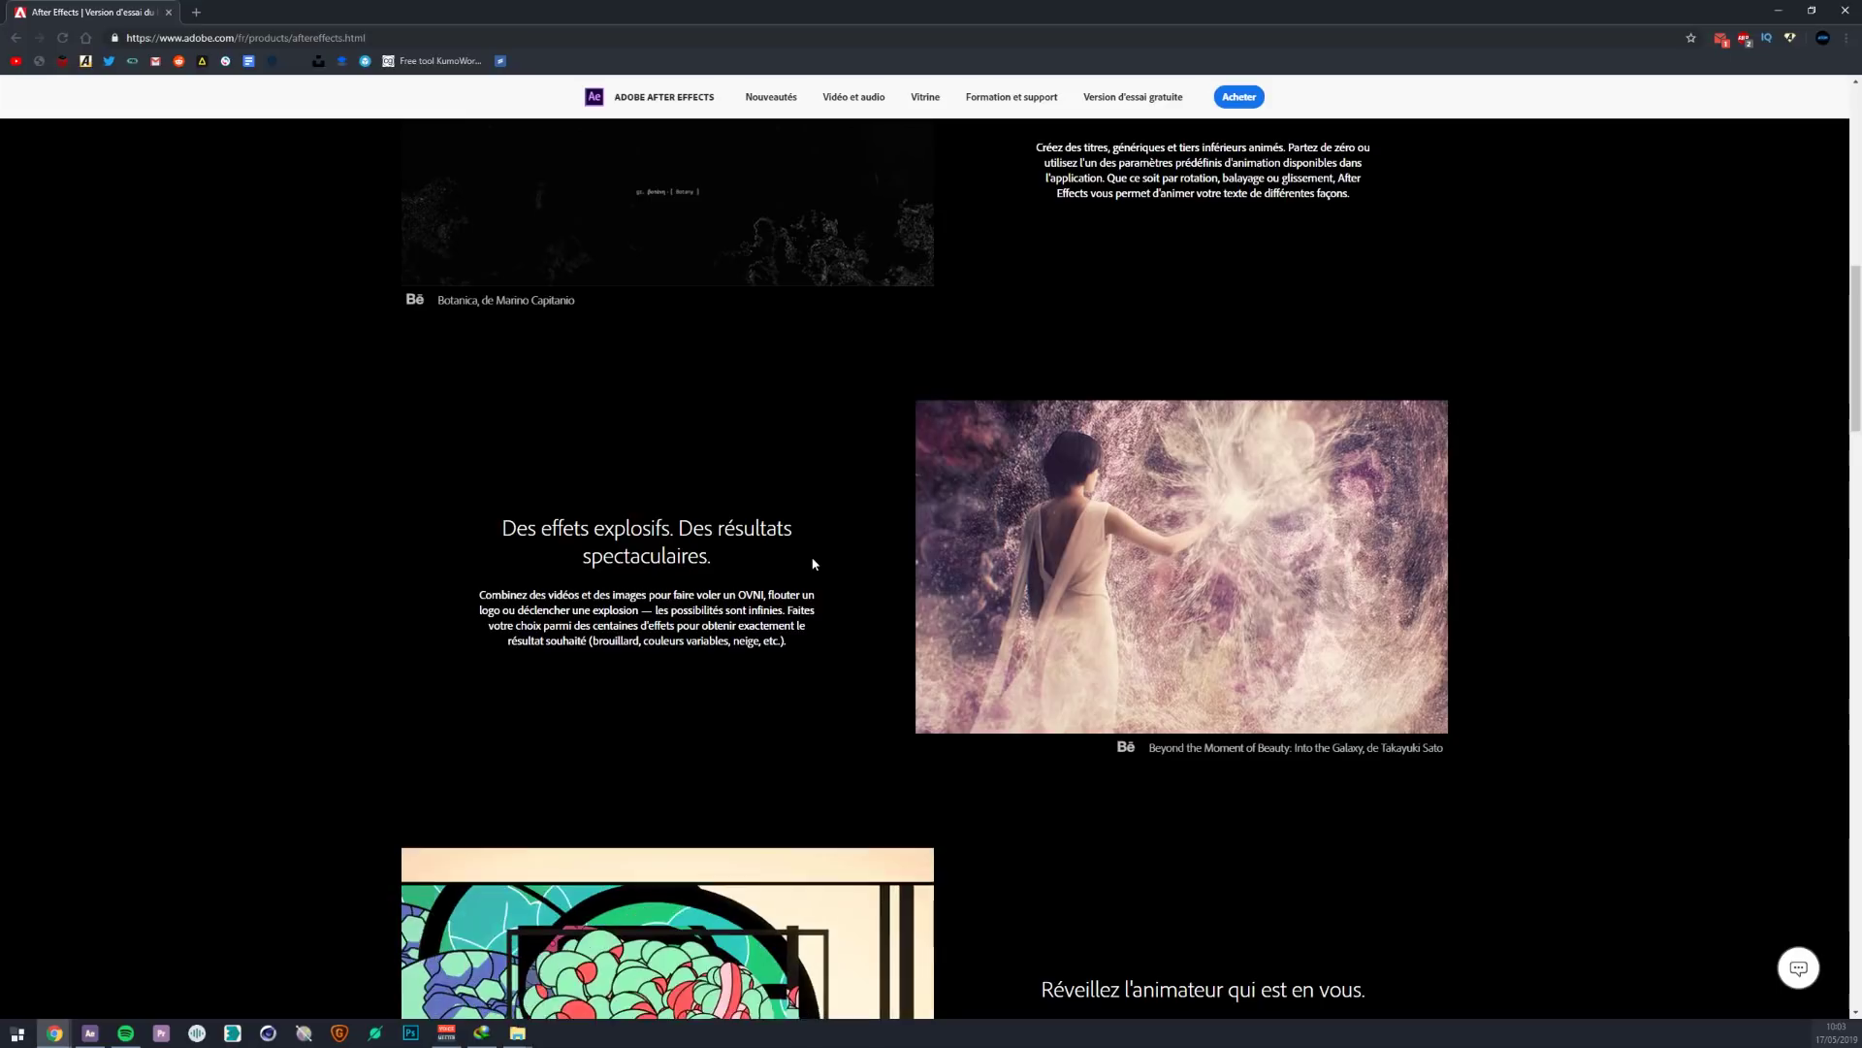
pyautogui.scroll(-2, 813, 564)
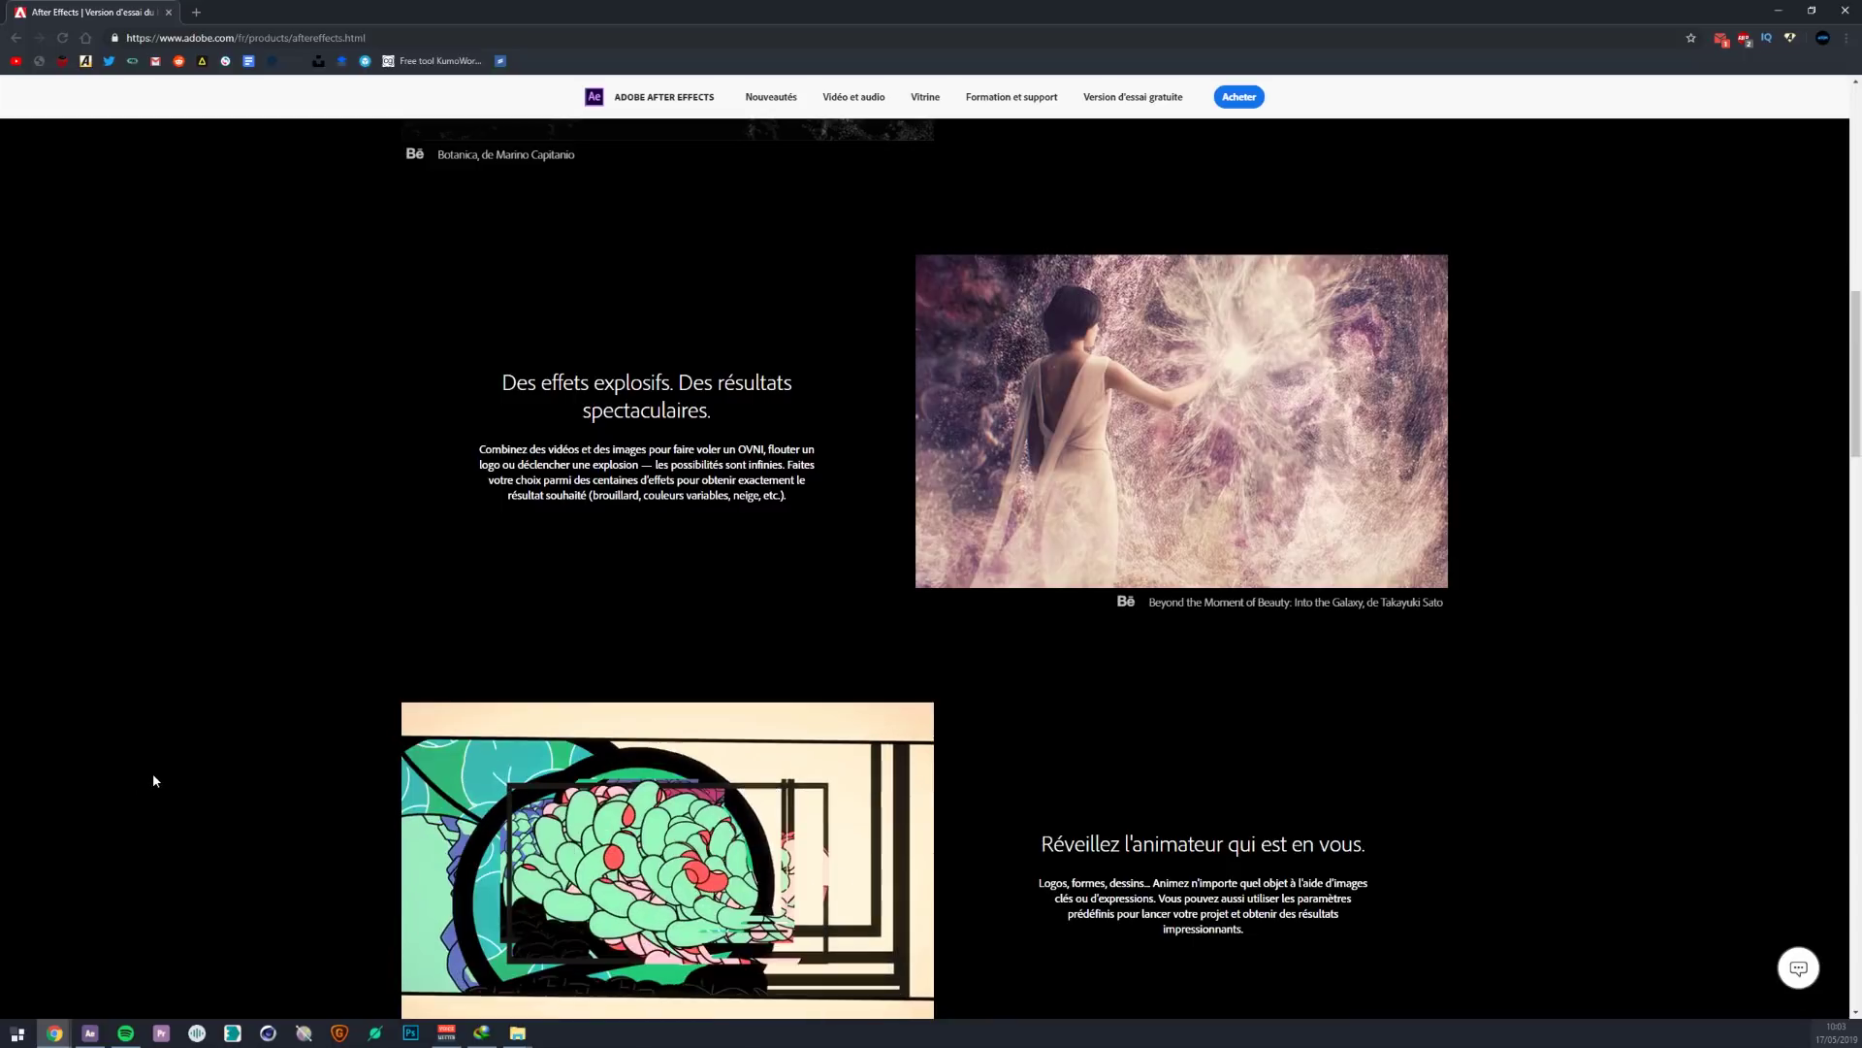
pyautogui.scroll(-3, 388, 742)
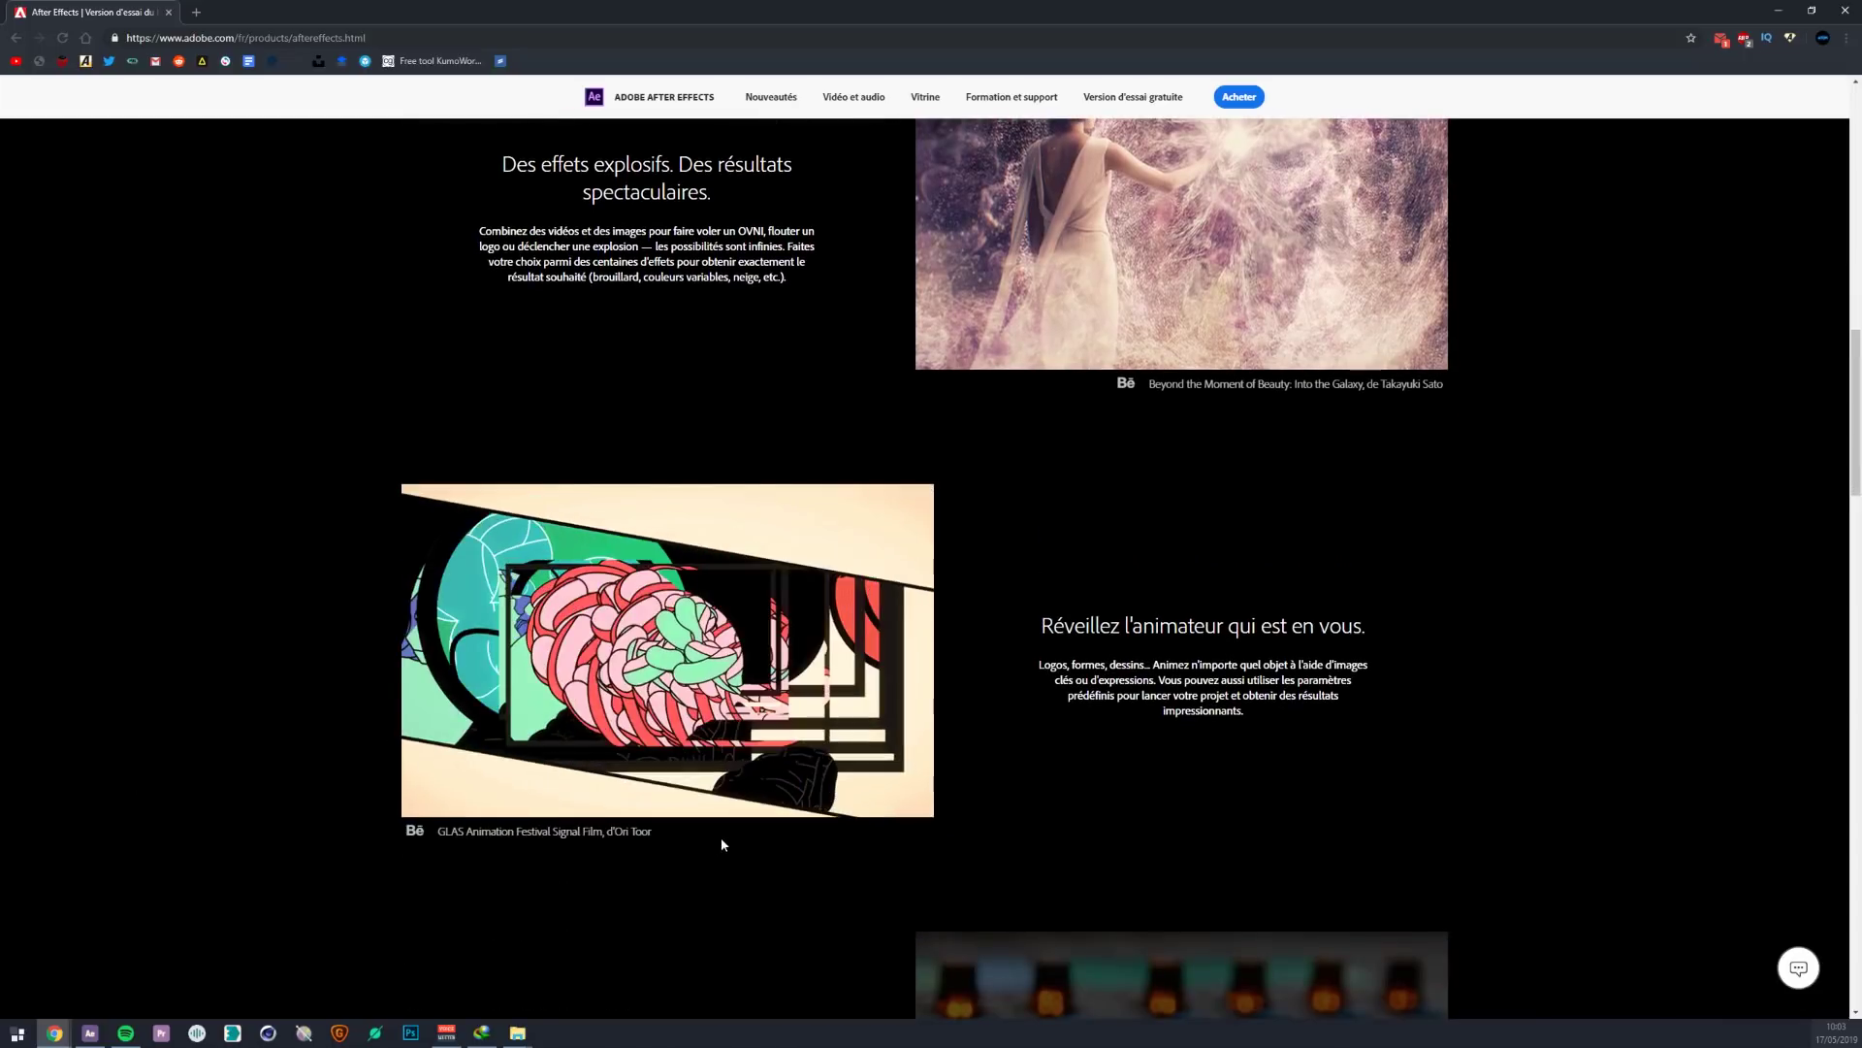
pyautogui.scroll(-5, 737, 830)
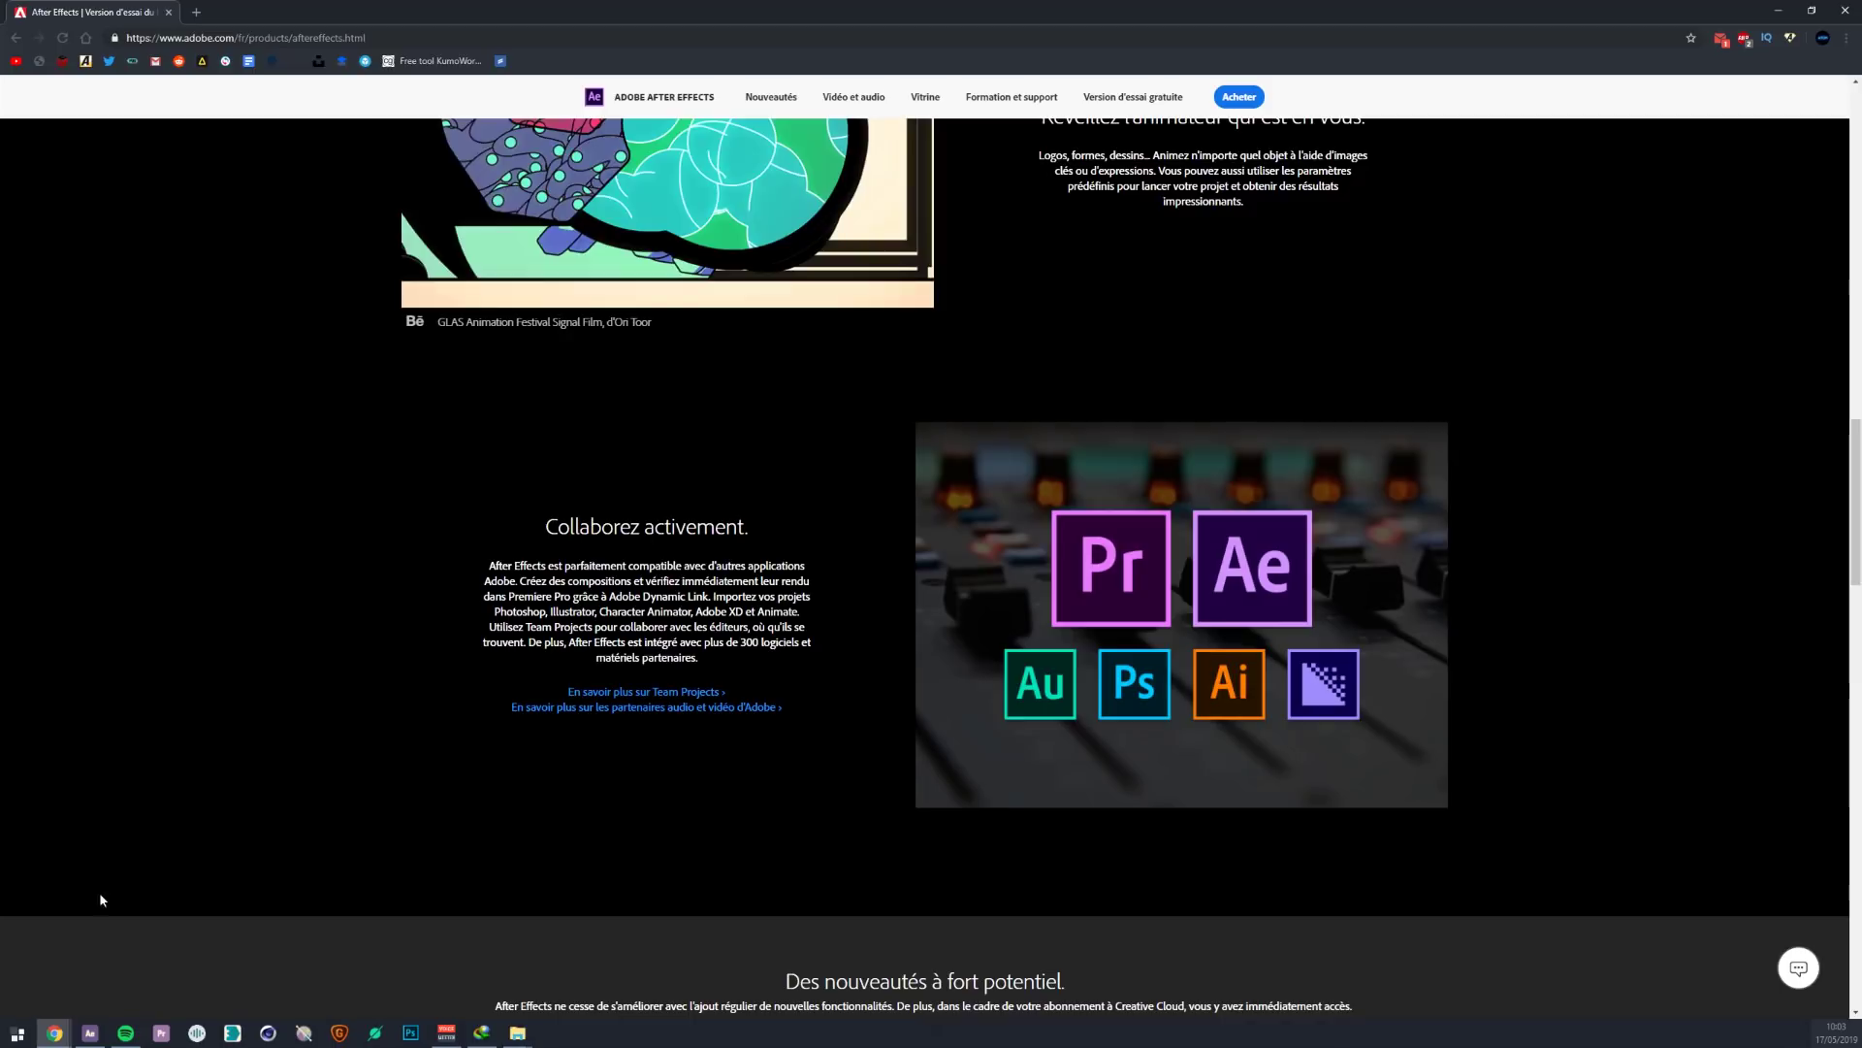
# - Switch to After Effects and import the JPEG sequence that starts with JW_01.jpg
pyautogui.click(90, 1032)
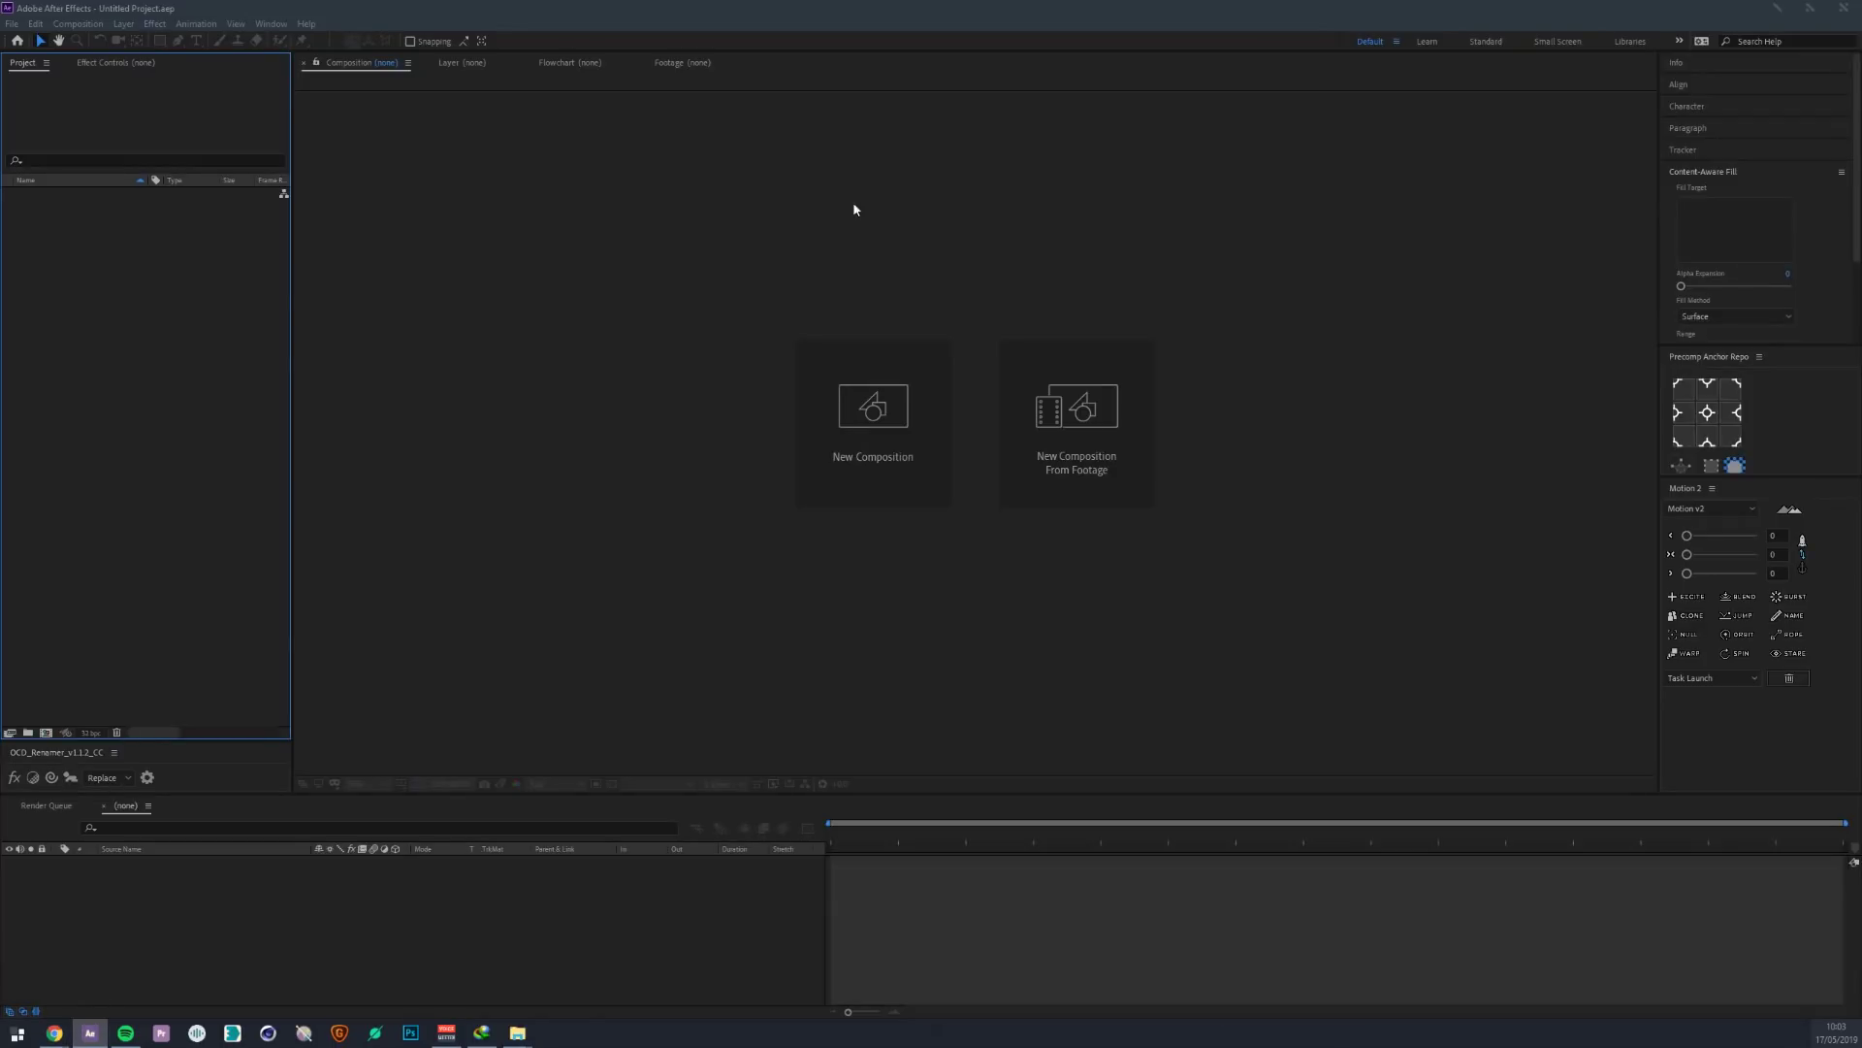
pyautogui.click(299, 833)
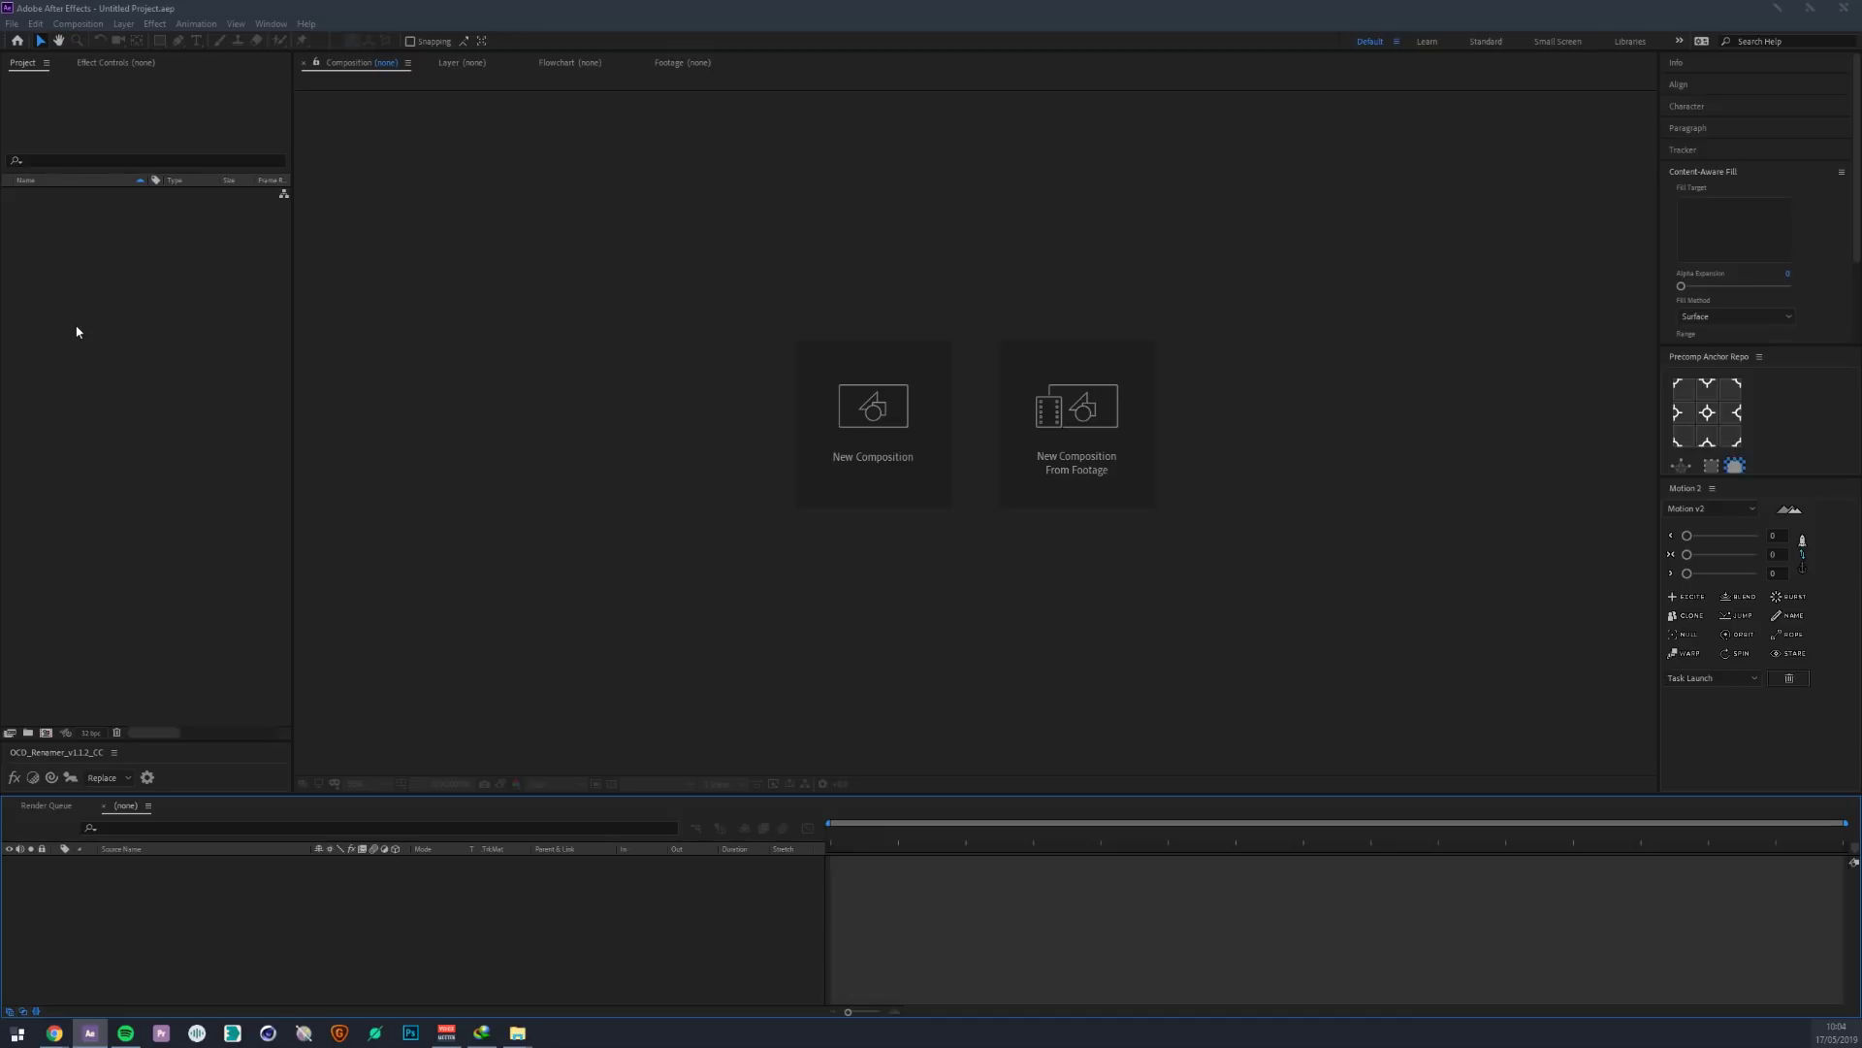
pyautogui.click(12, 24)
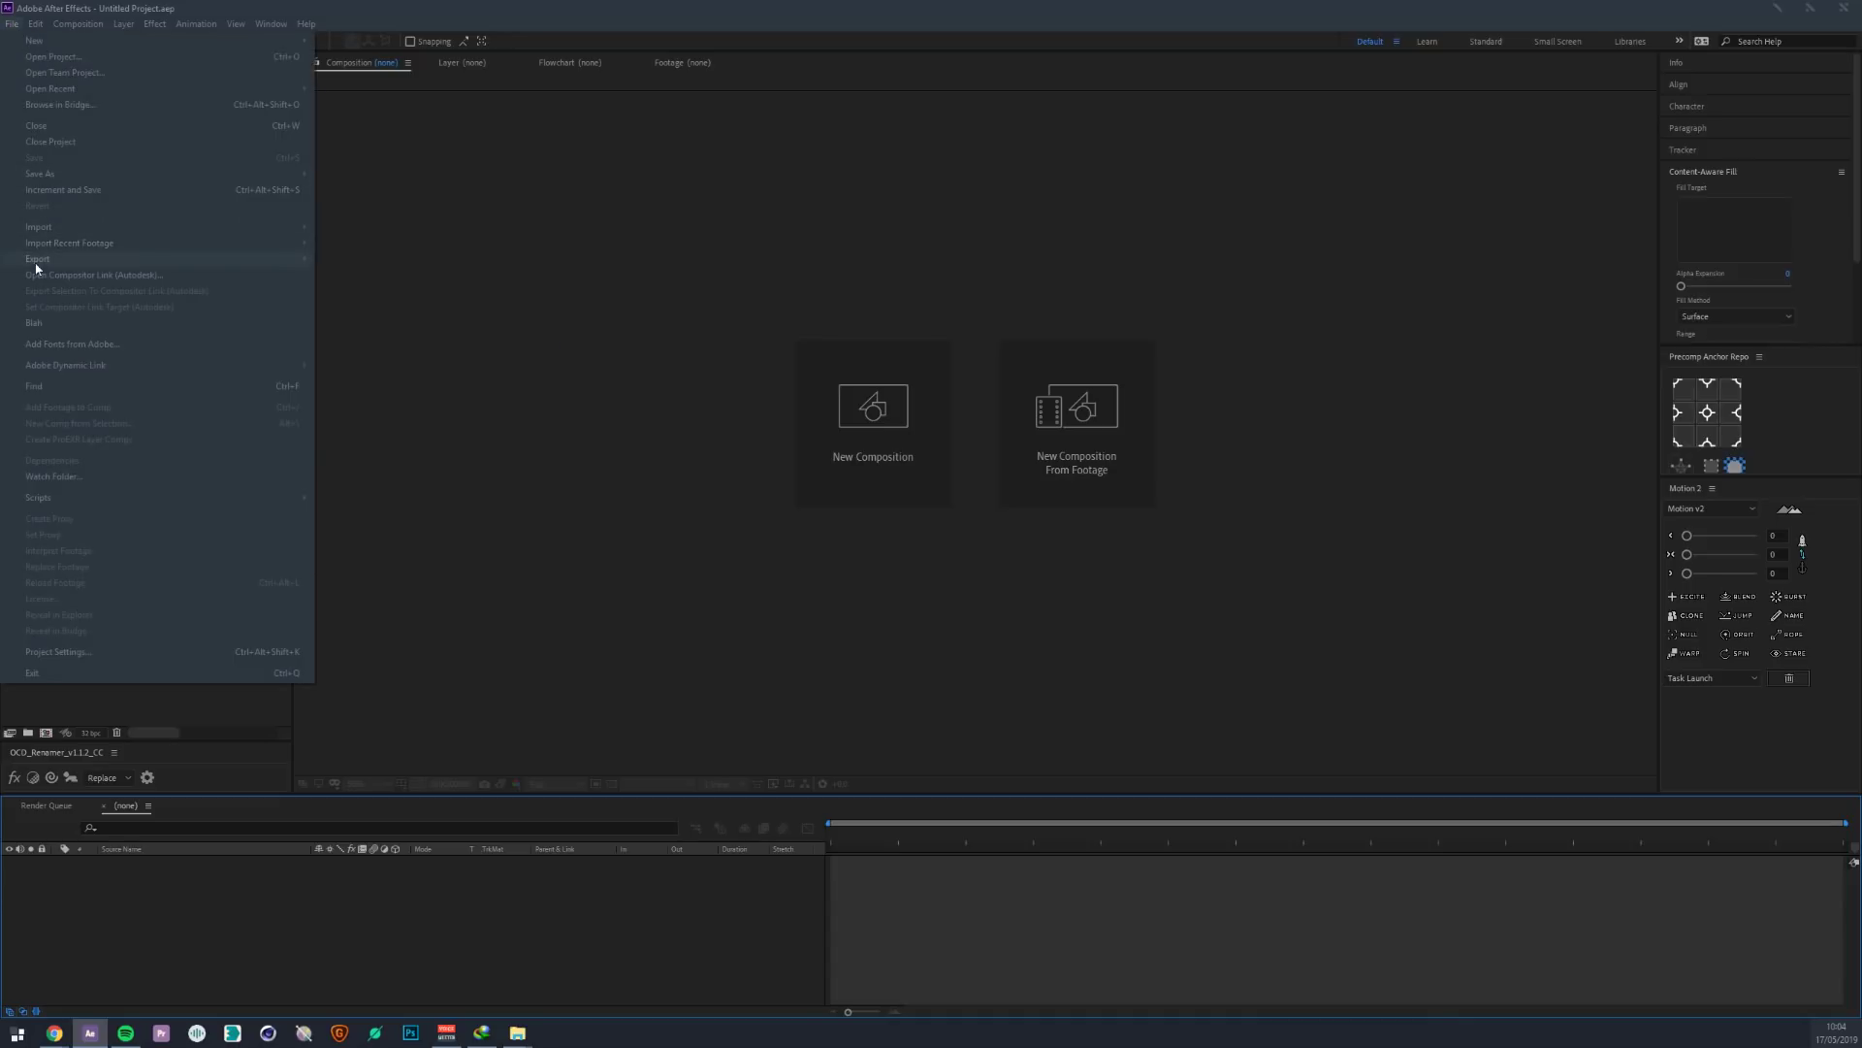
pyautogui.moveTo(37, 225)
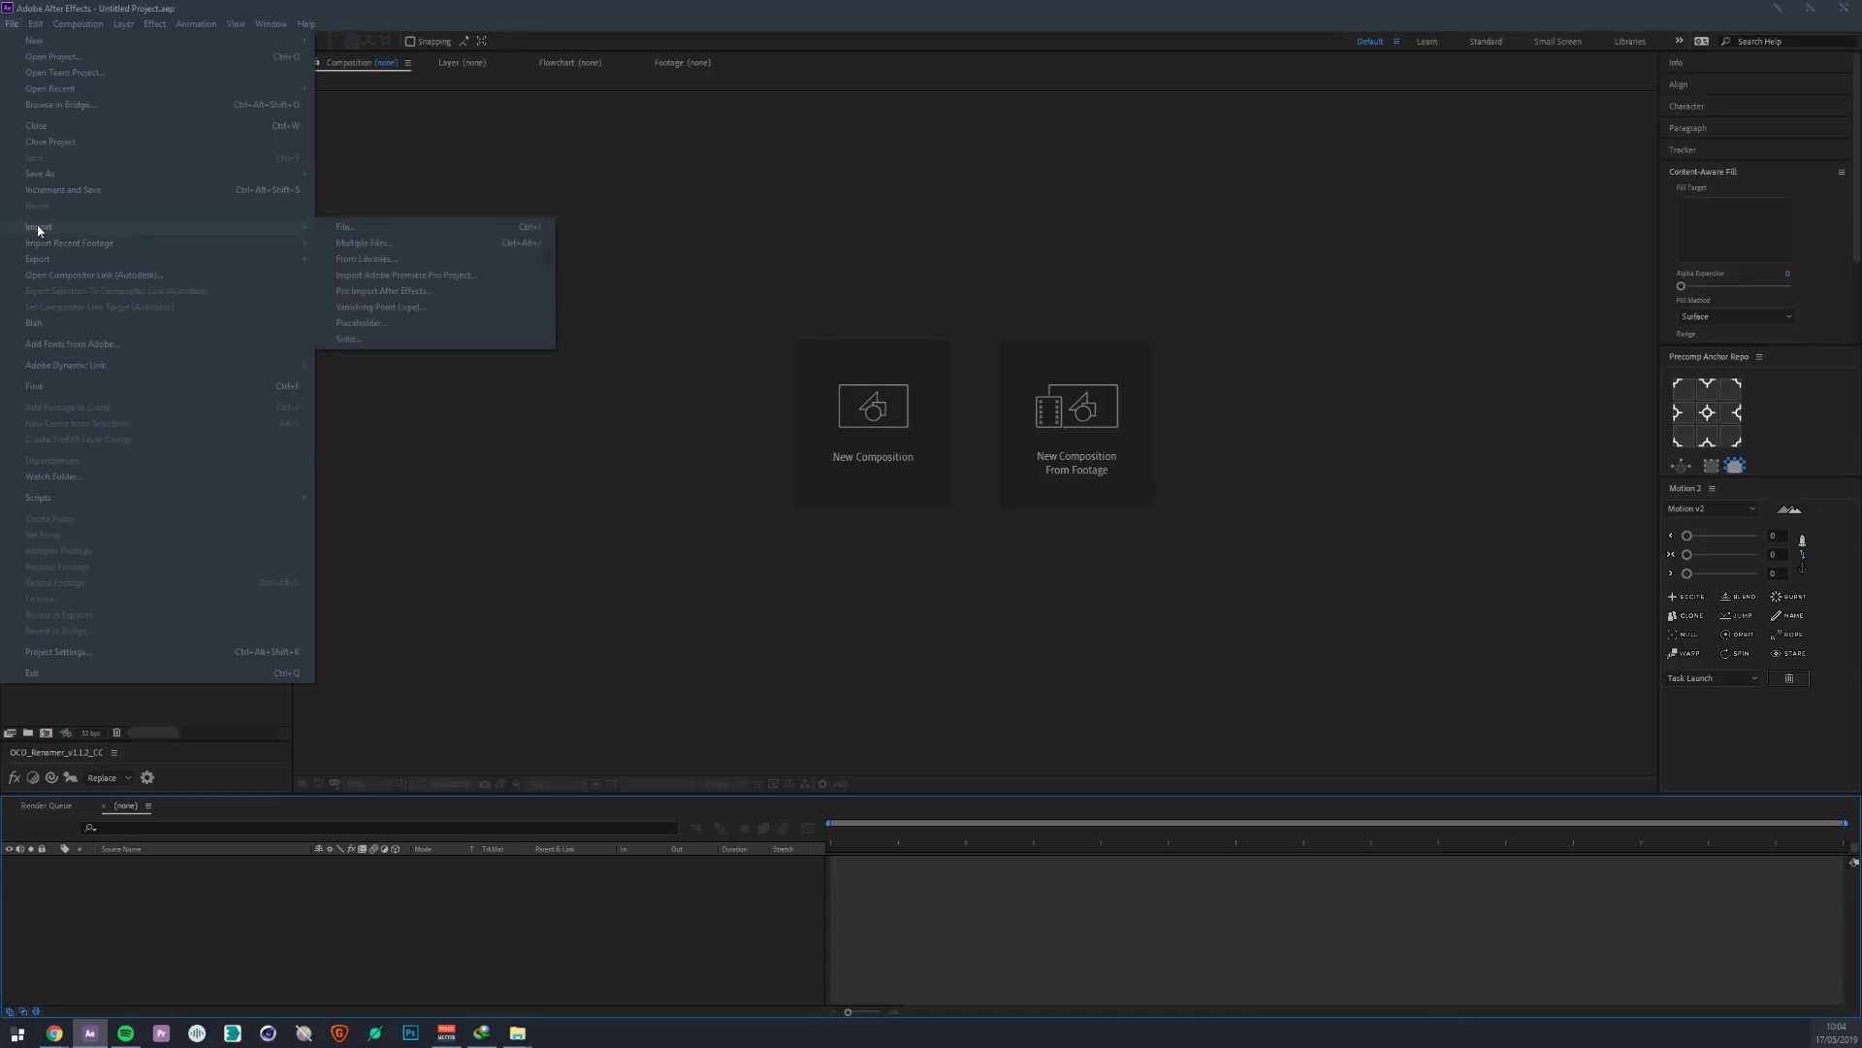
pyautogui.click(345, 226)
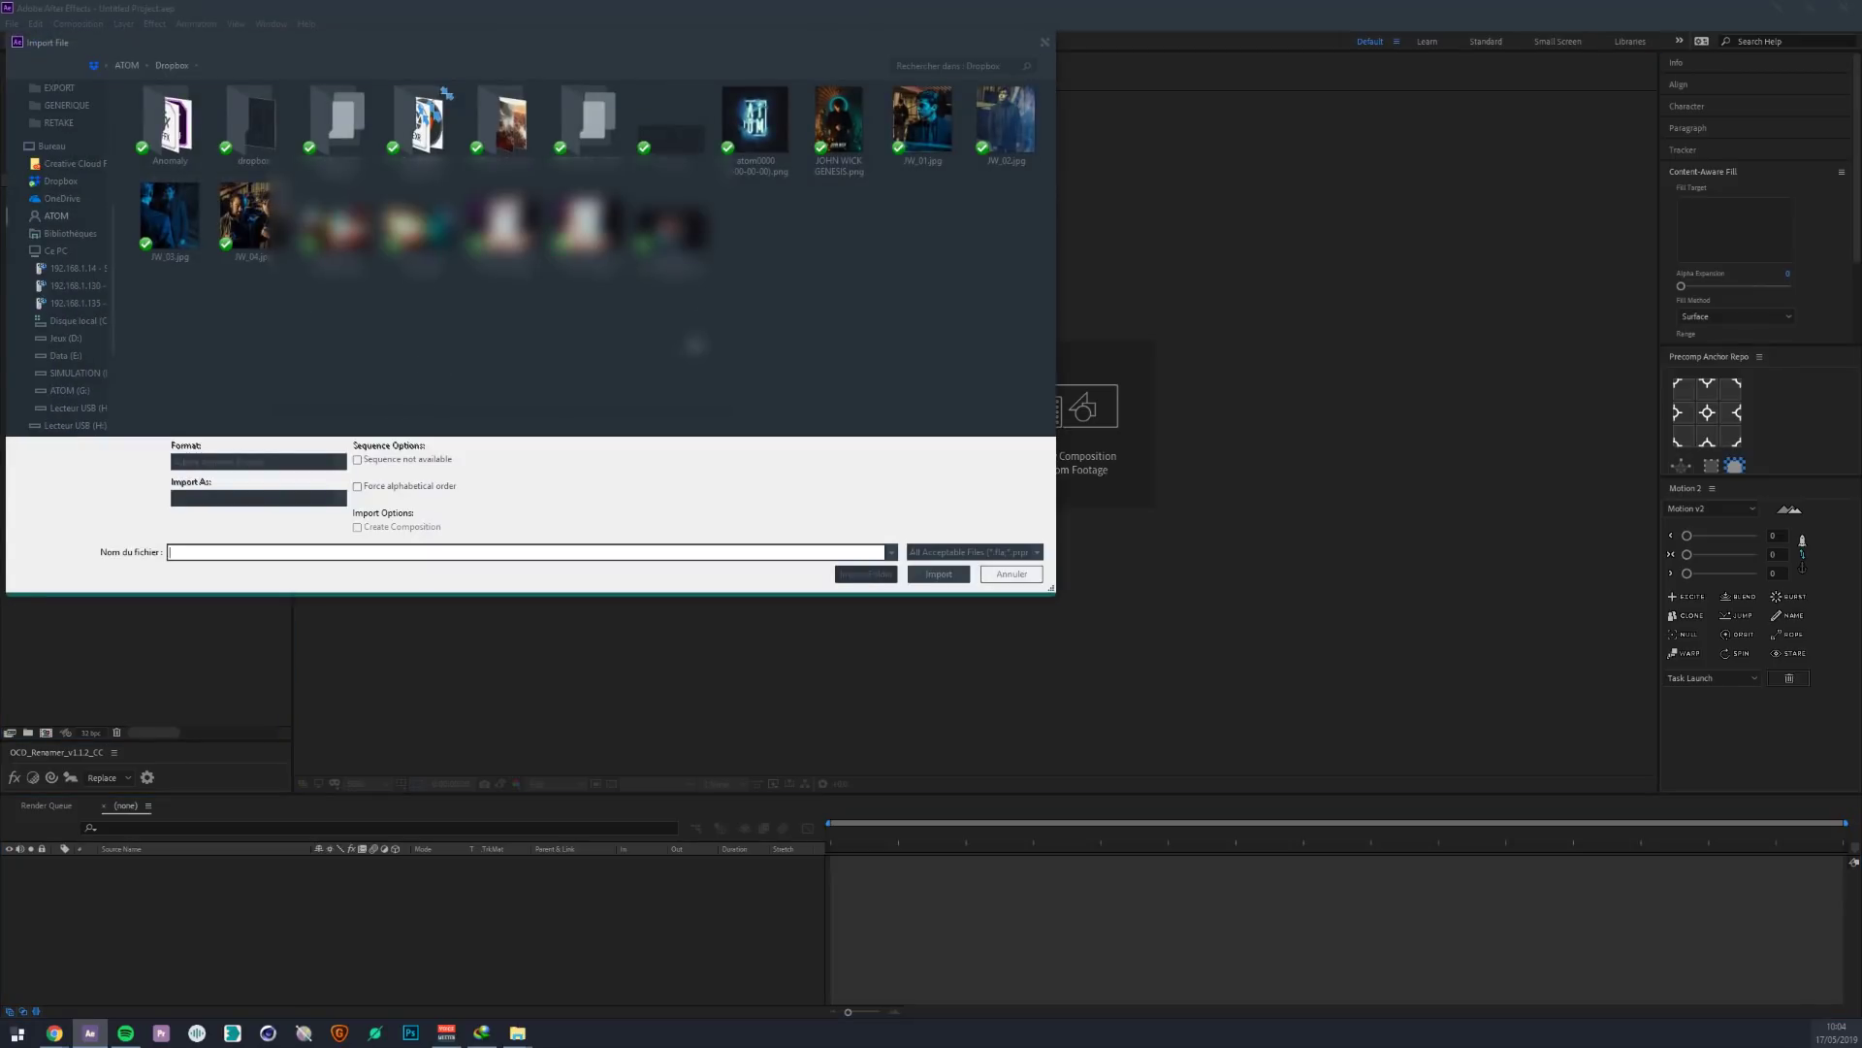
pyautogui.doubleClick(934, 137)
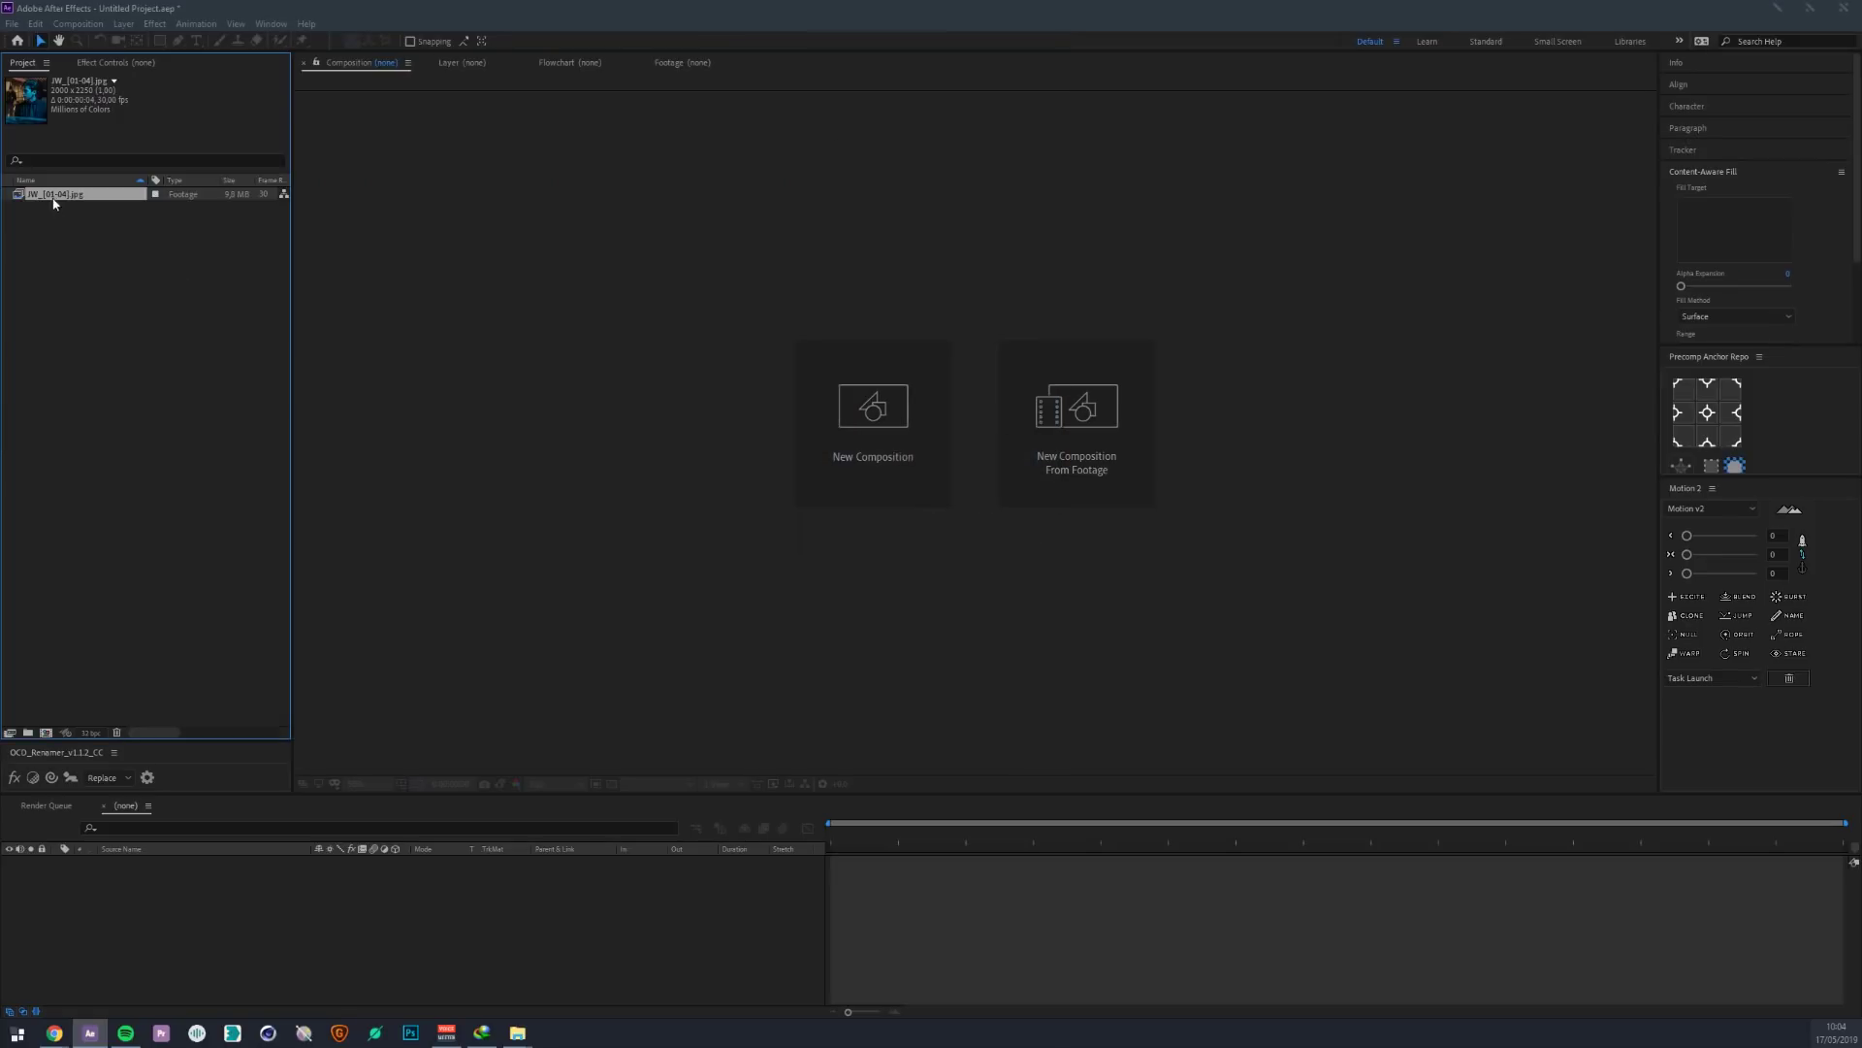
# - Create a composition from the JW_[01-04].jpg sequence and check the sequence's frames in the Footage viewer before returning to the composition
pyautogui.moveTo(51, 196); pyautogui.dragTo(411, 555)
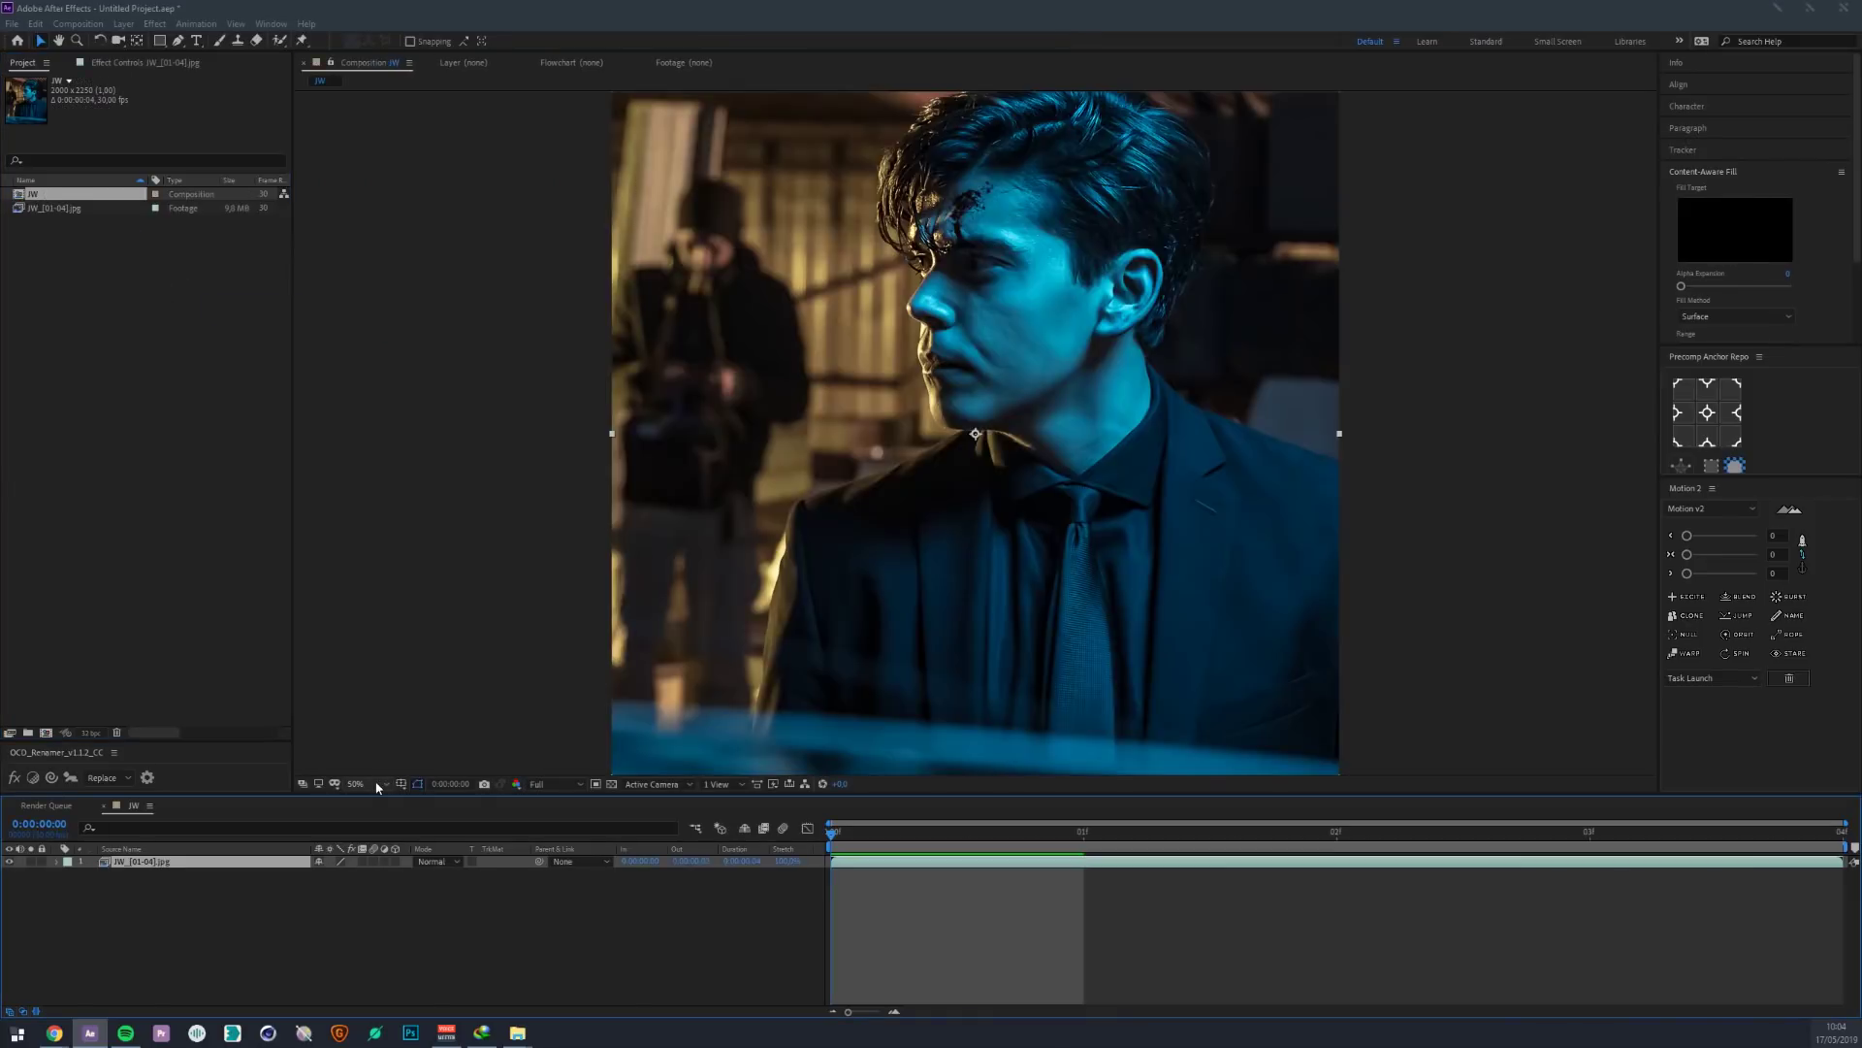
pyautogui.doubleClick(32, 208)
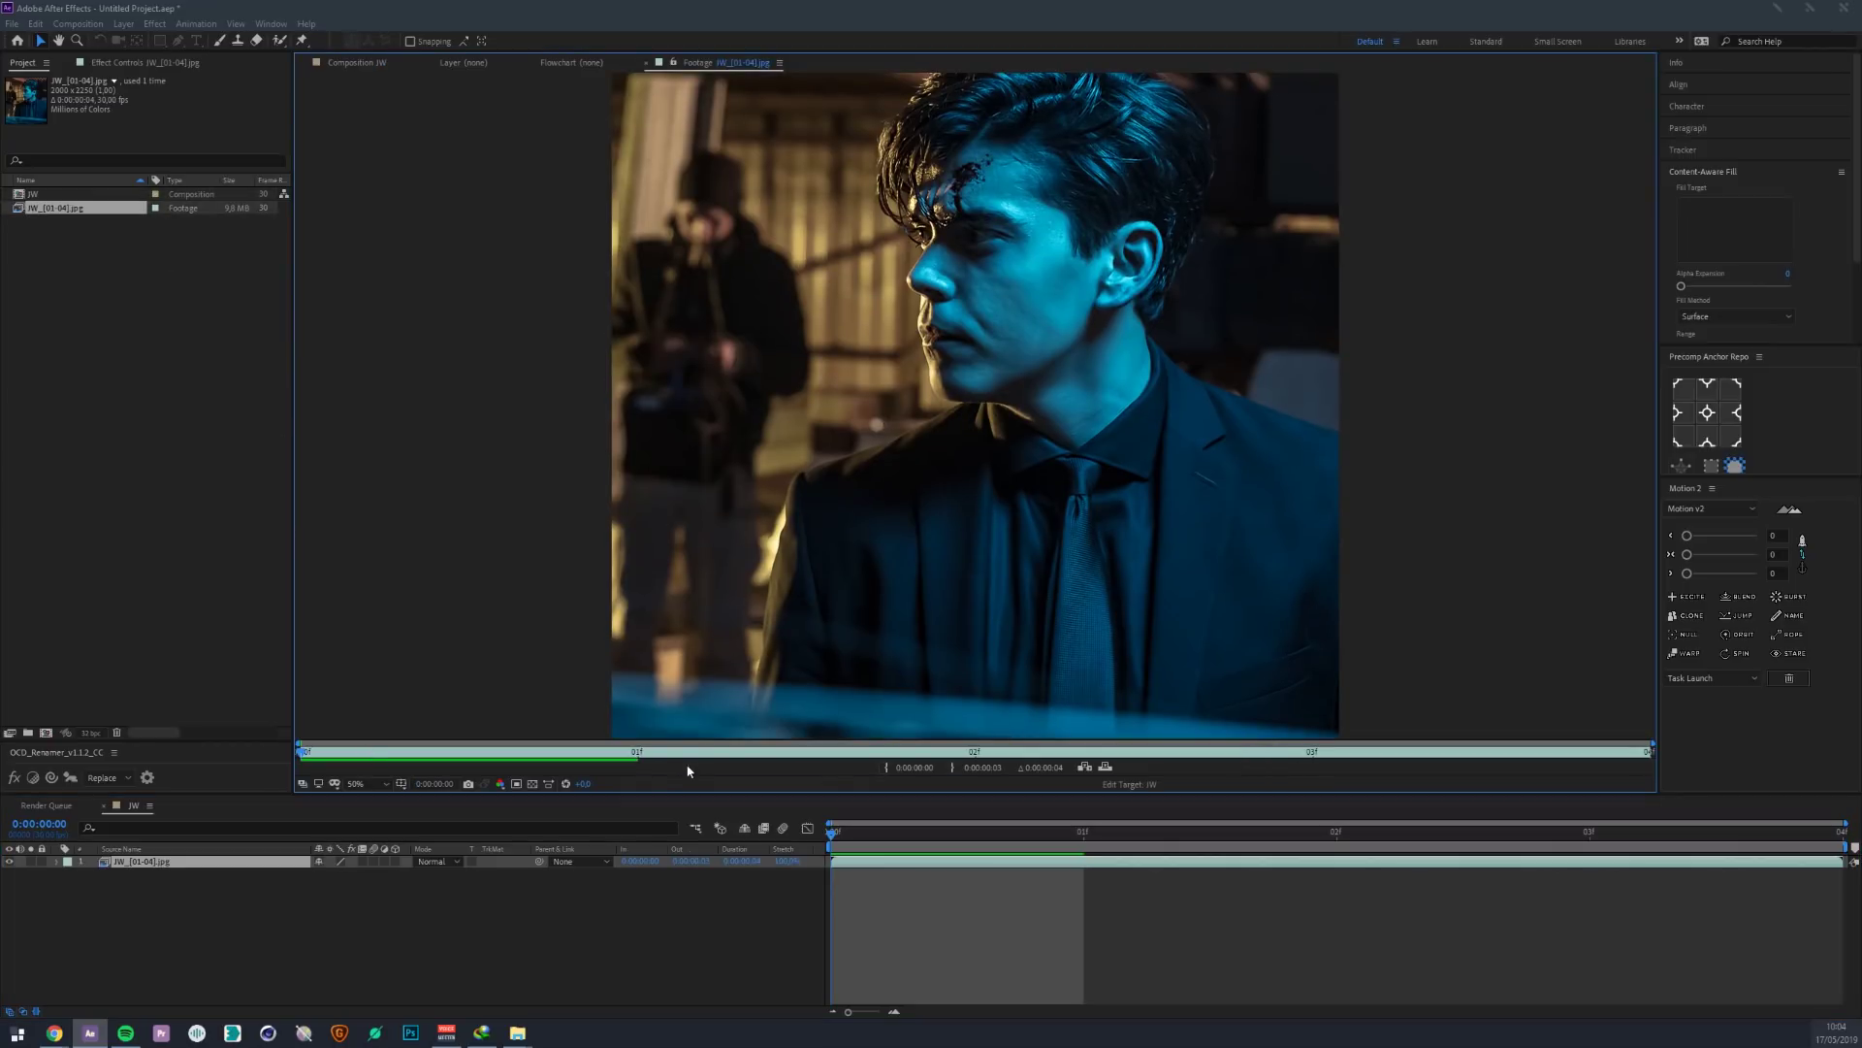
pyautogui.moveTo(676, 756); pyautogui.dragTo(966, 755)
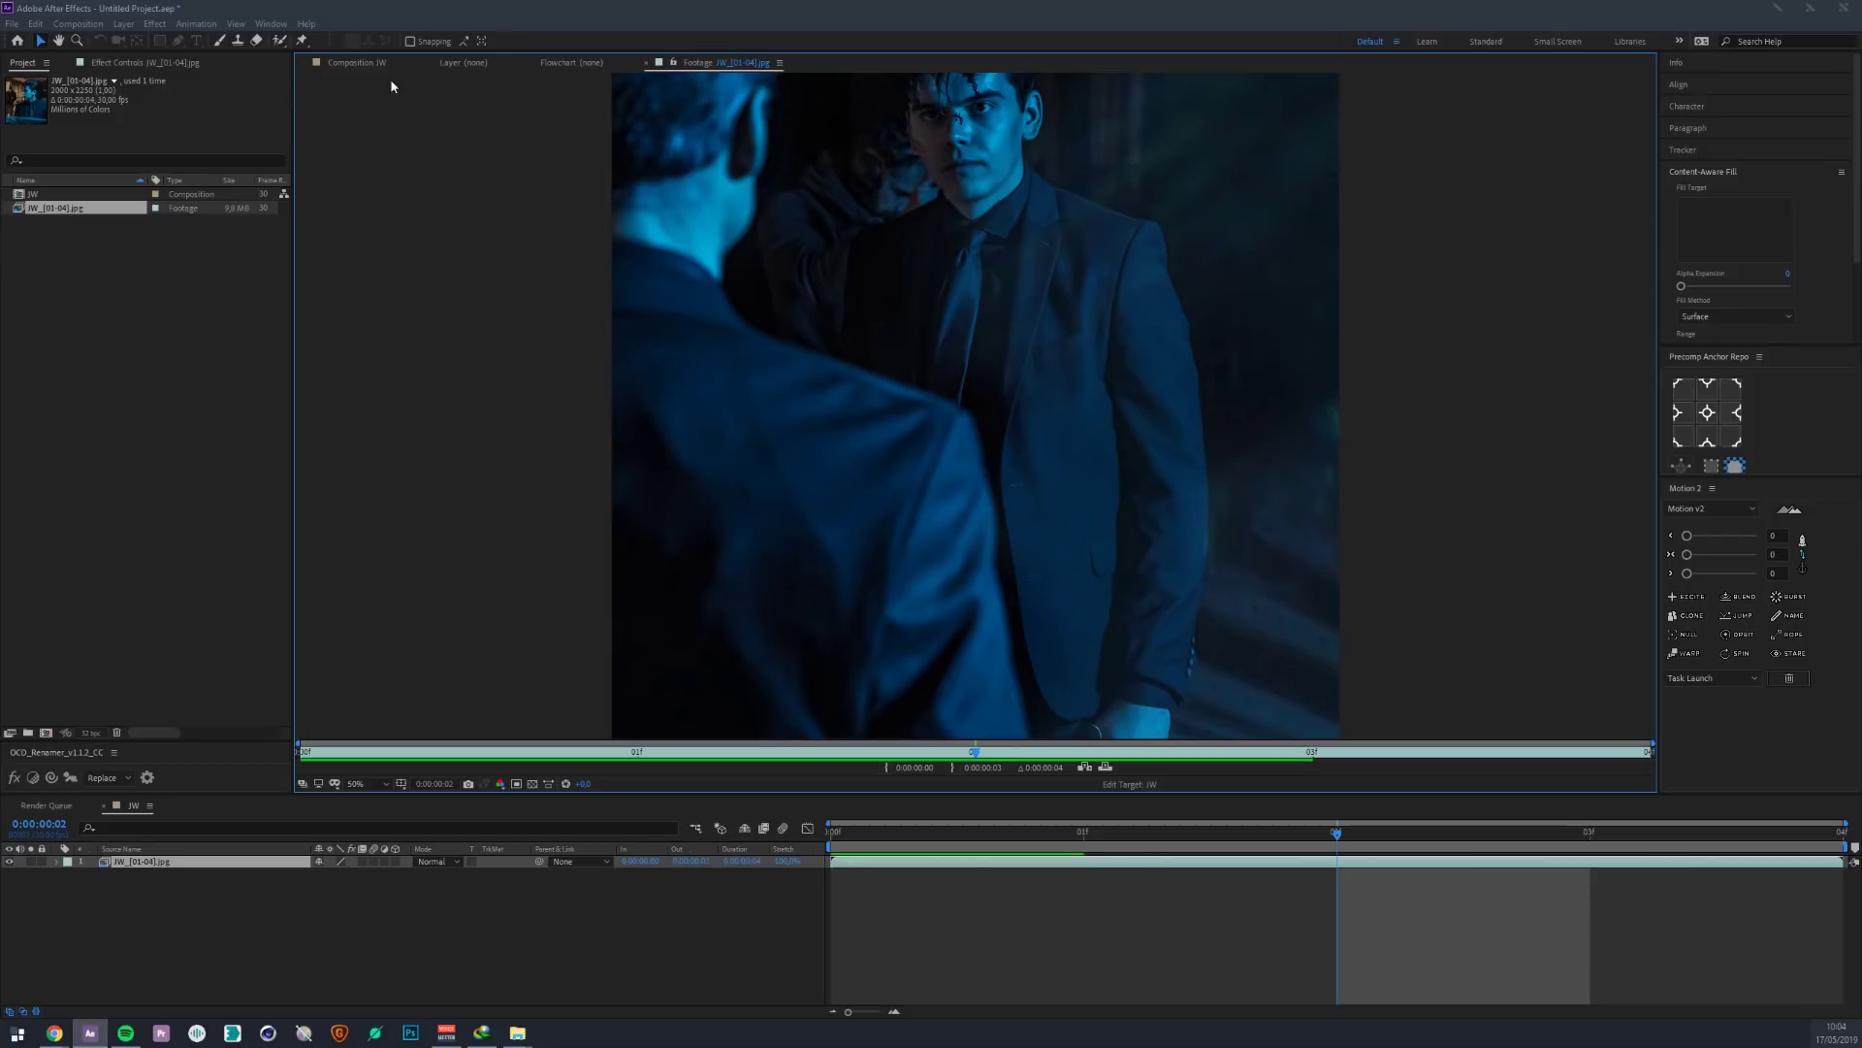
pyautogui.click(357, 62)
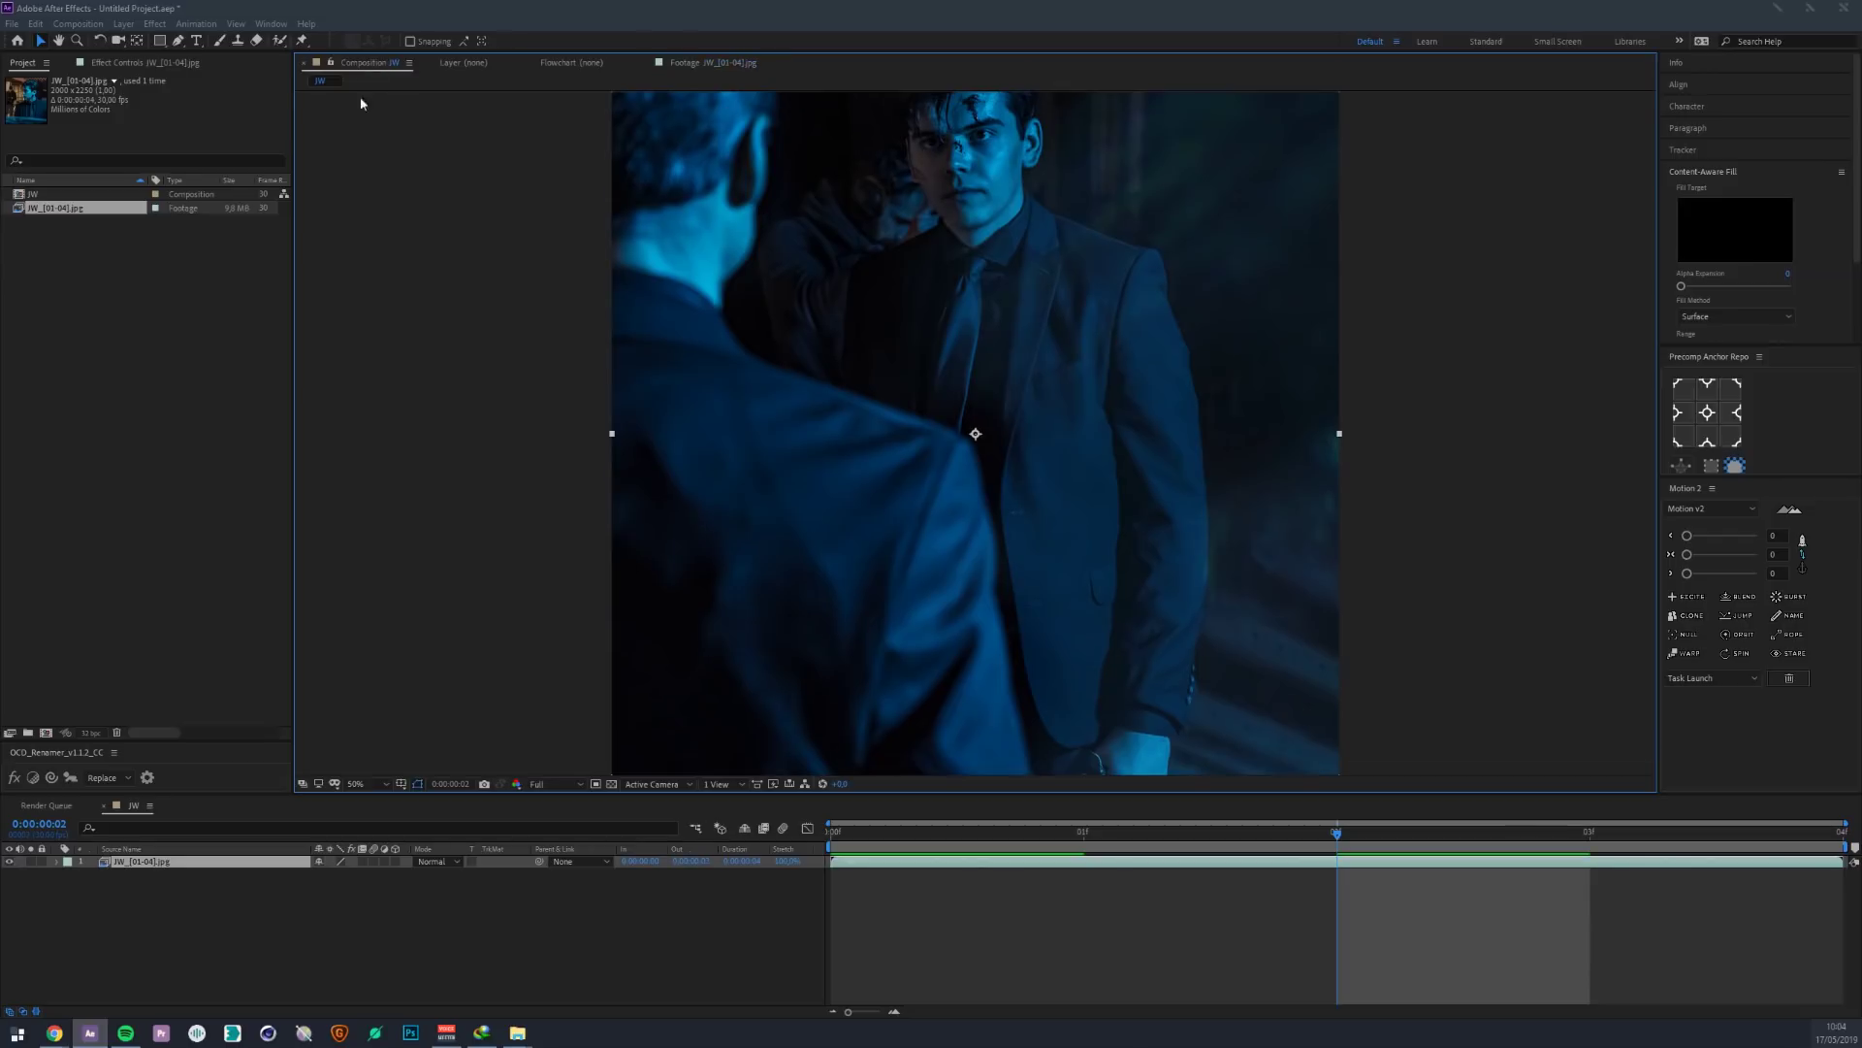
# - Import JW_01.jpg as a single still image with the JPEG sequence option turned off
pyautogui.rightClick(60, 210)
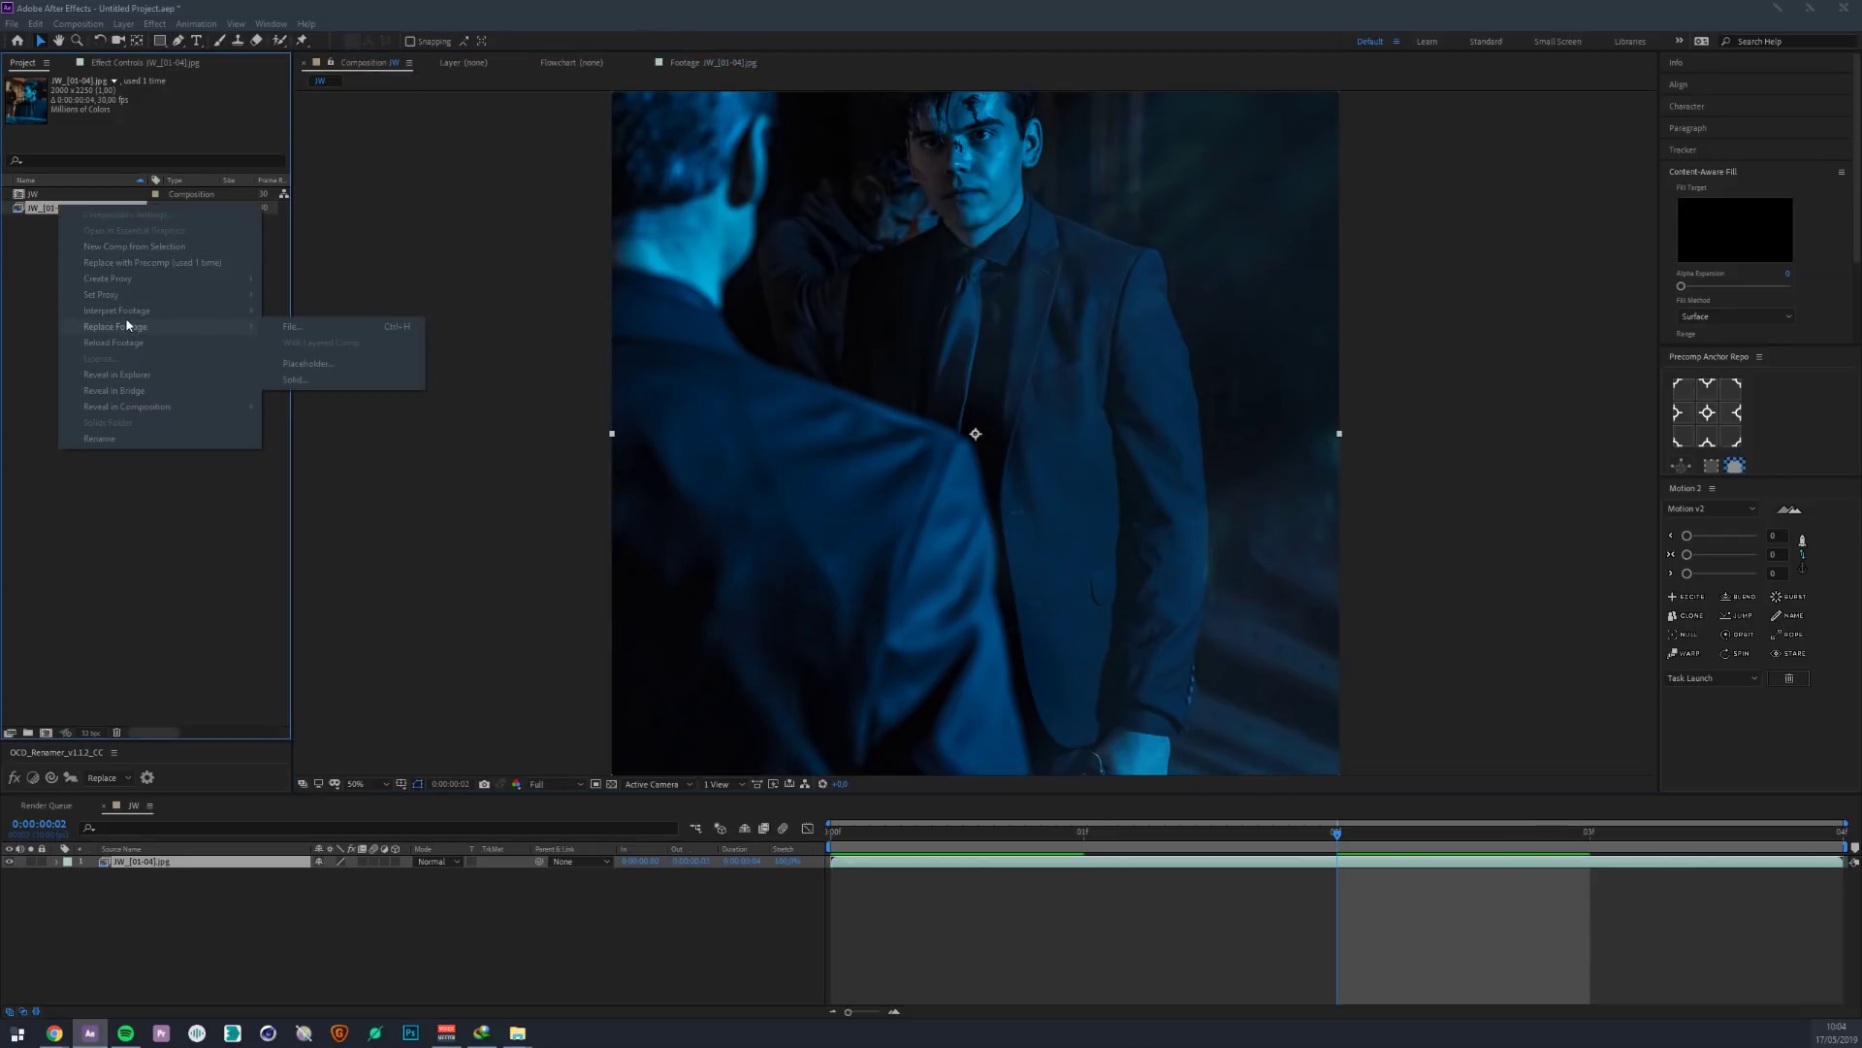
pyautogui.click(33, 311)
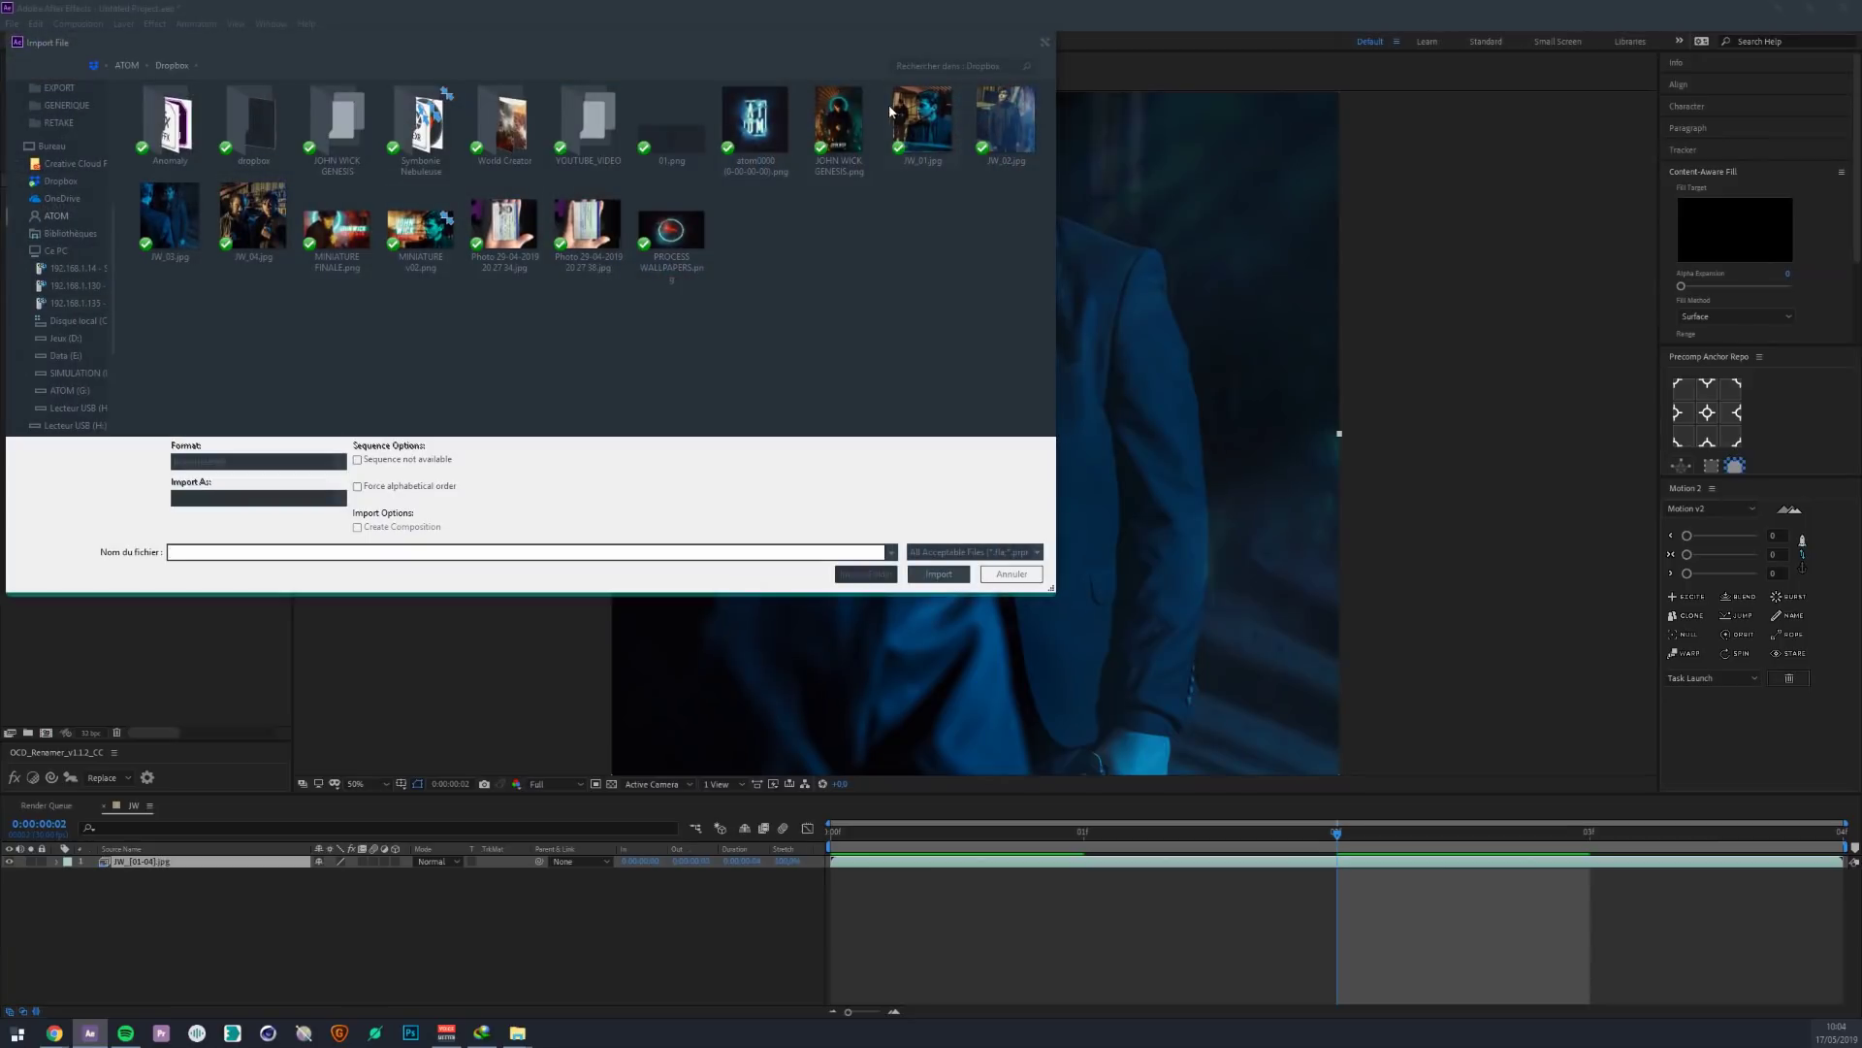
pyautogui.click(891, 110)
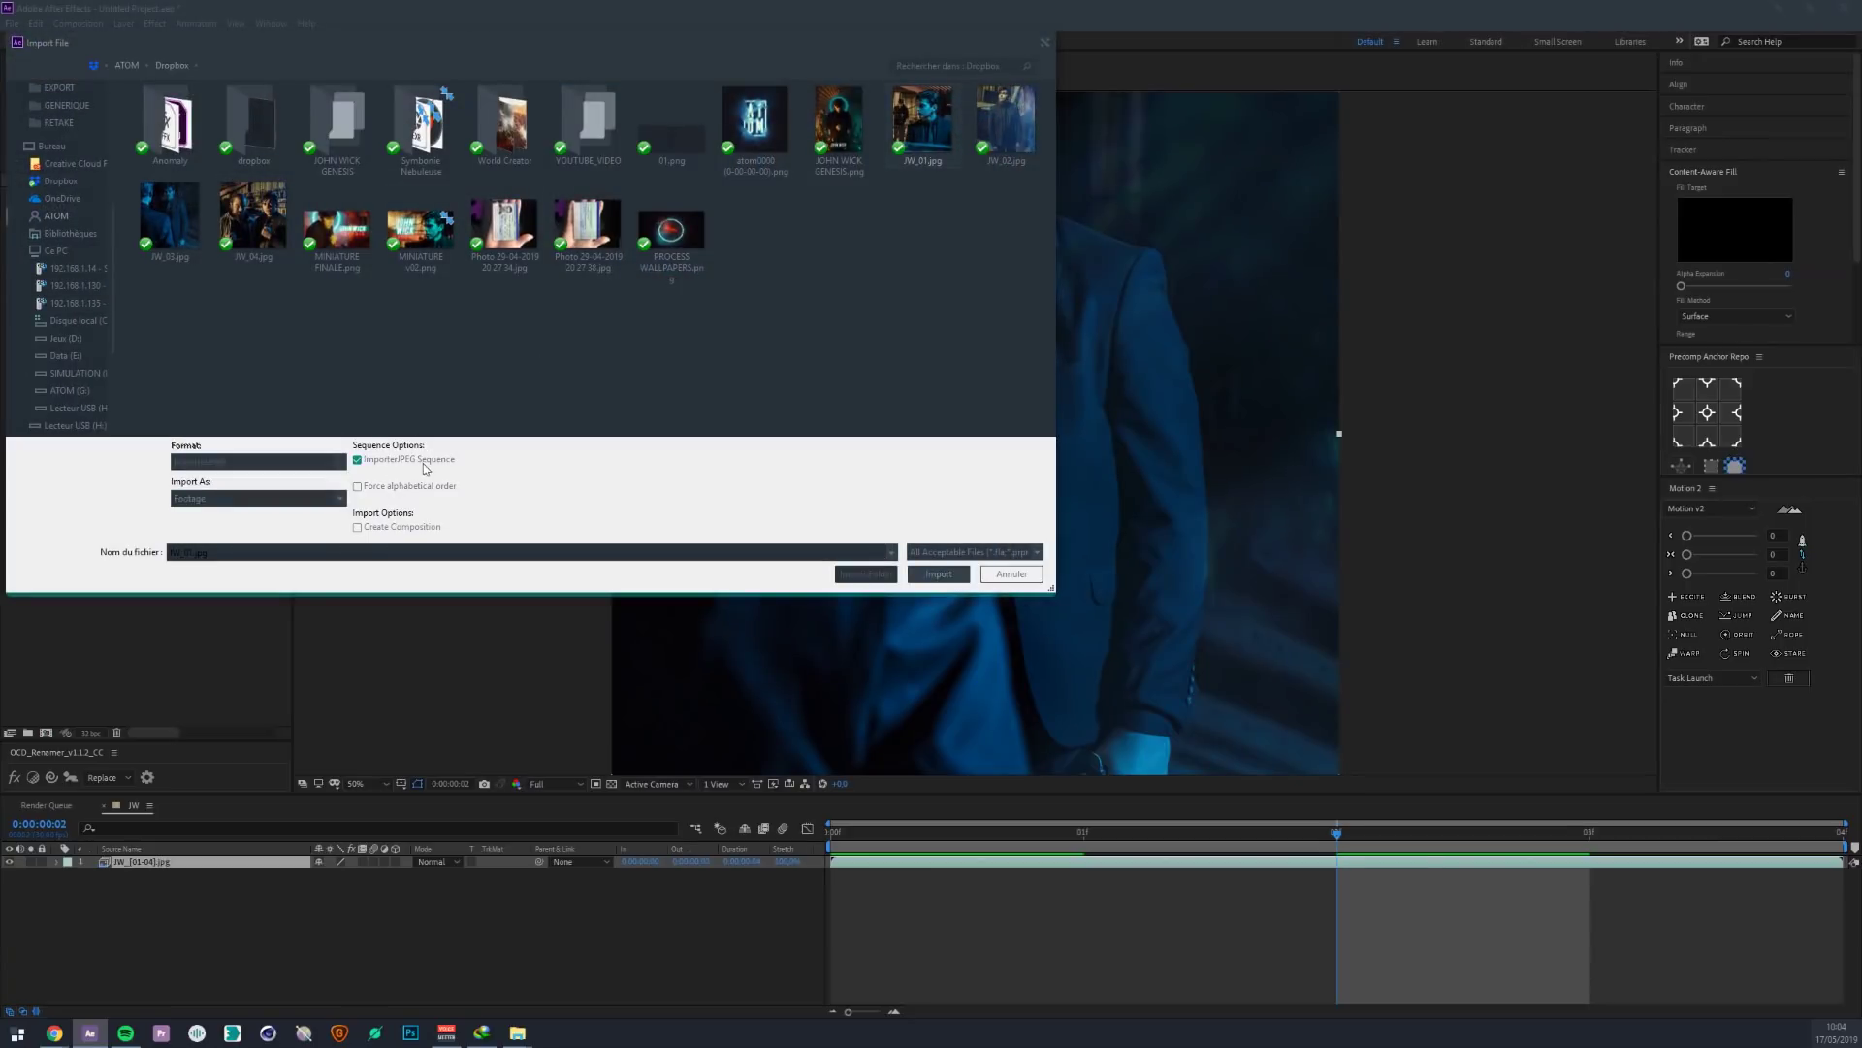
pyautogui.click(367, 461)
pyautogui.click(938, 574)
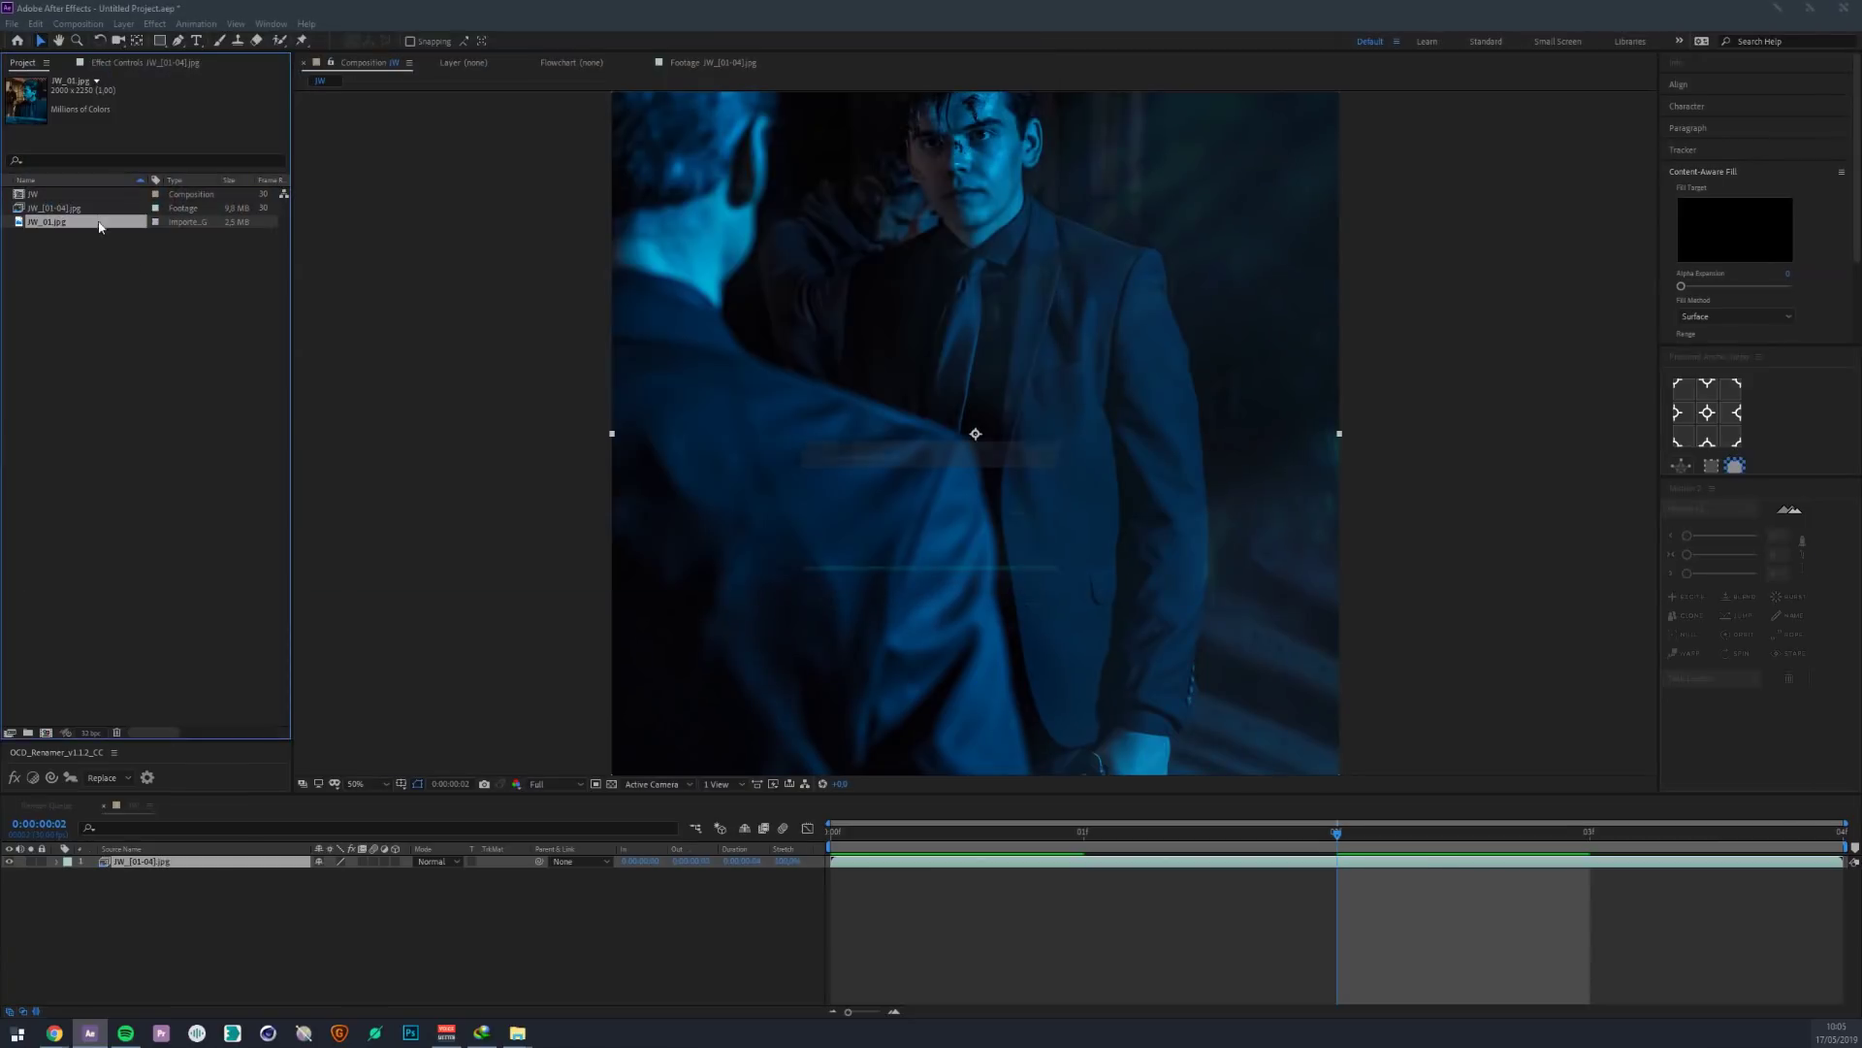
# - Move the current time to the first frame and delete the sequence layer from the JW composition
pyautogui.click(30, 209)
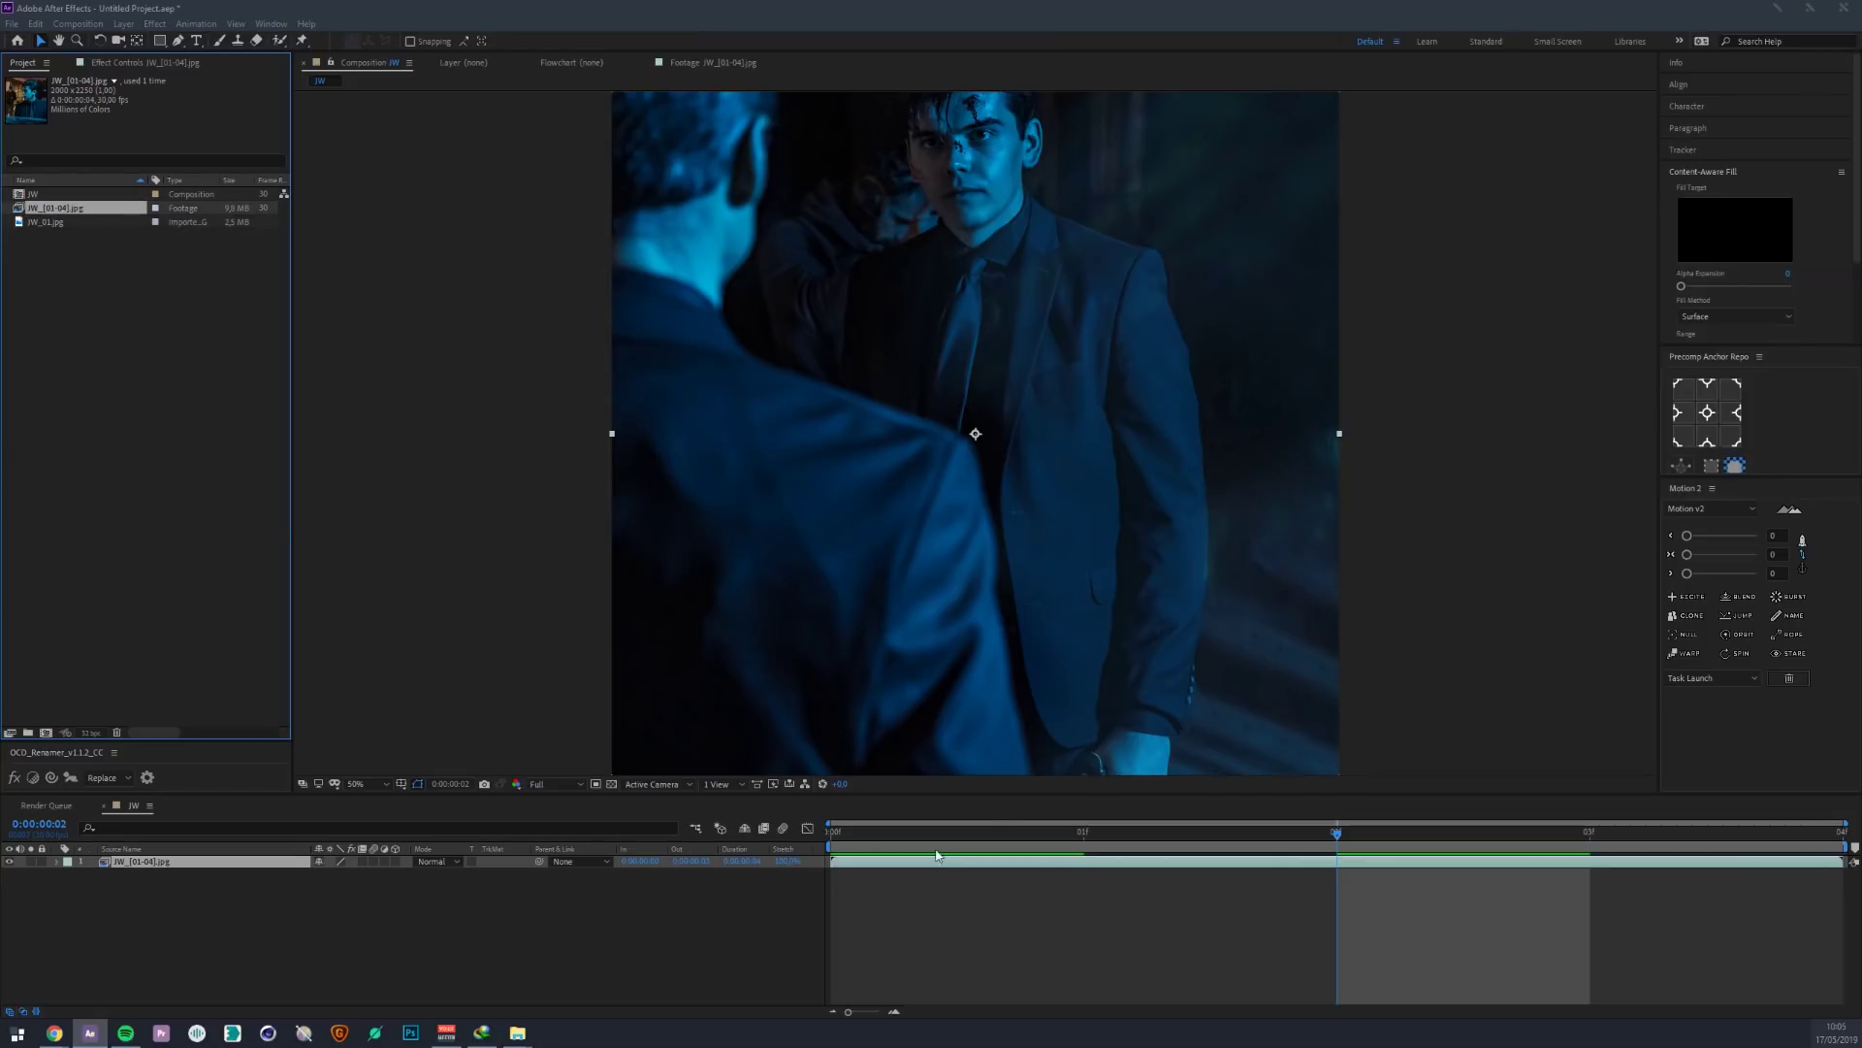
pyautogui.moveTo(976, 837); pyautogui.dragTo(883, 848)
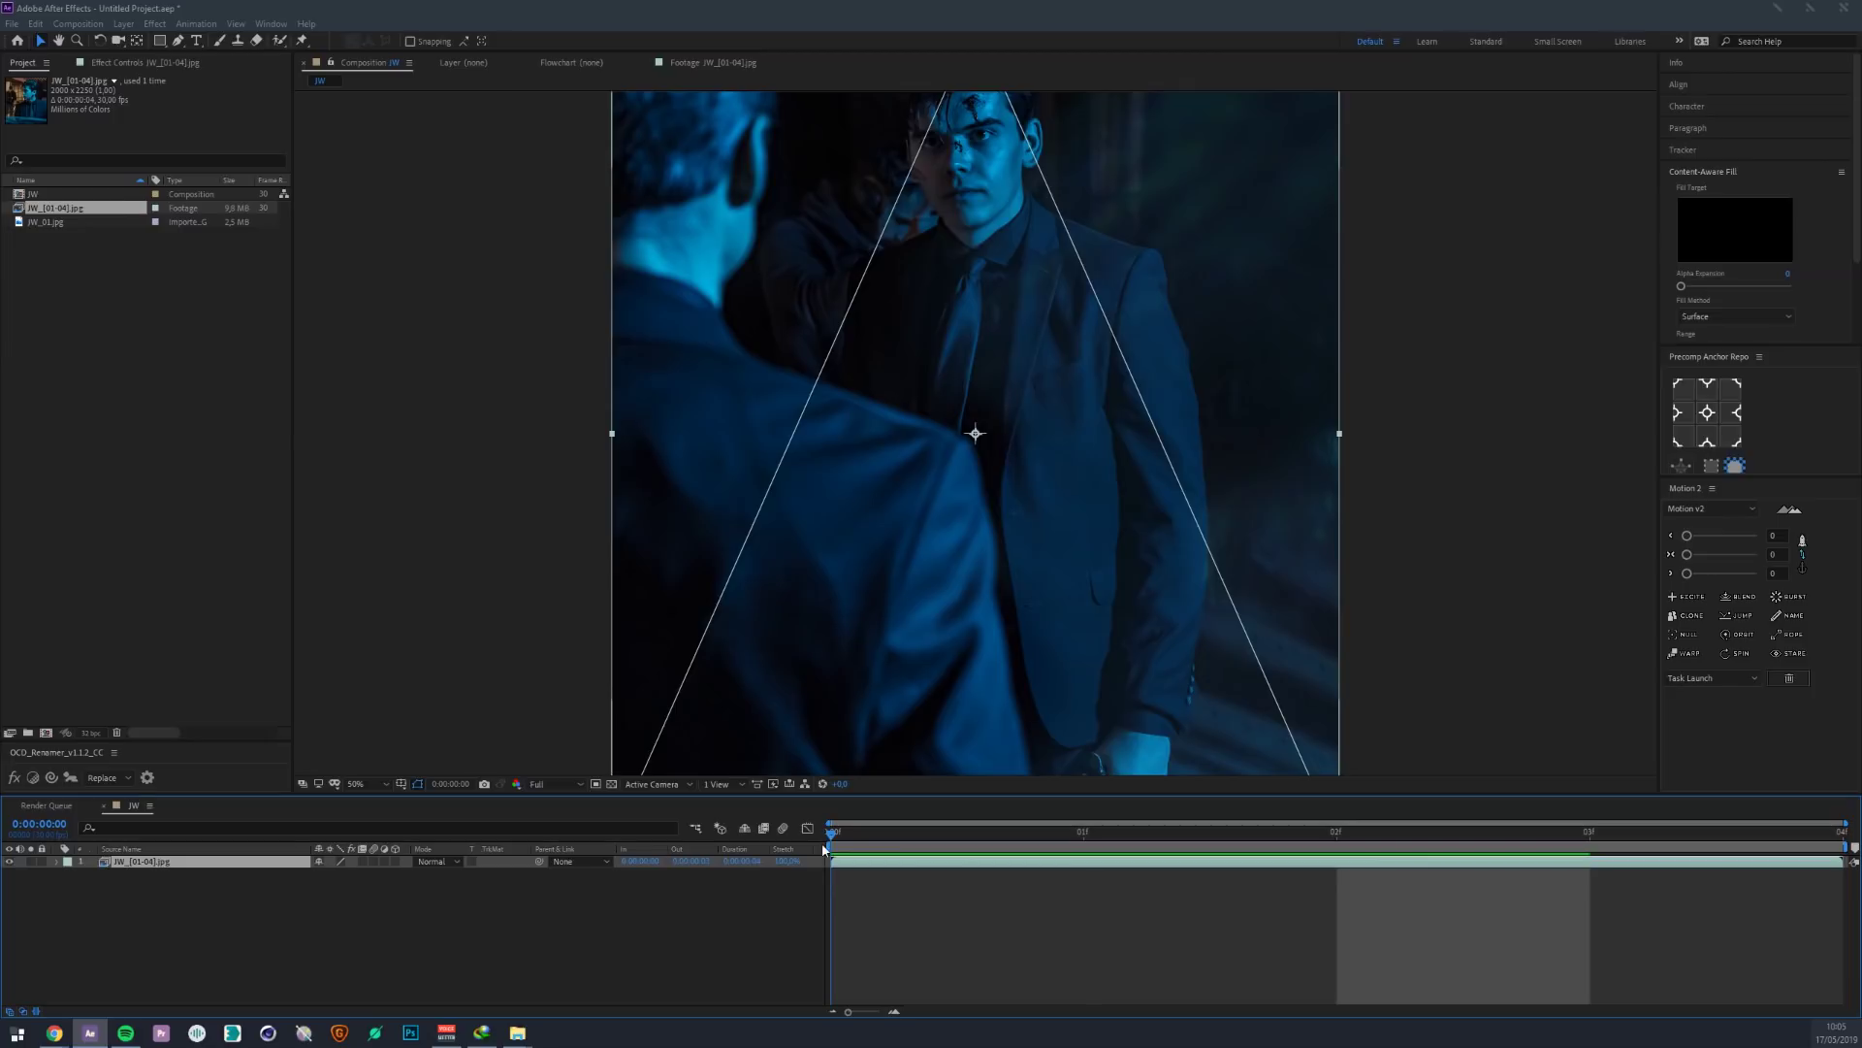
pyautogui.press('Delete')
# - Close the JW composition's timeline and delete the JW composition from the project
pyautogui.click(105, 805)
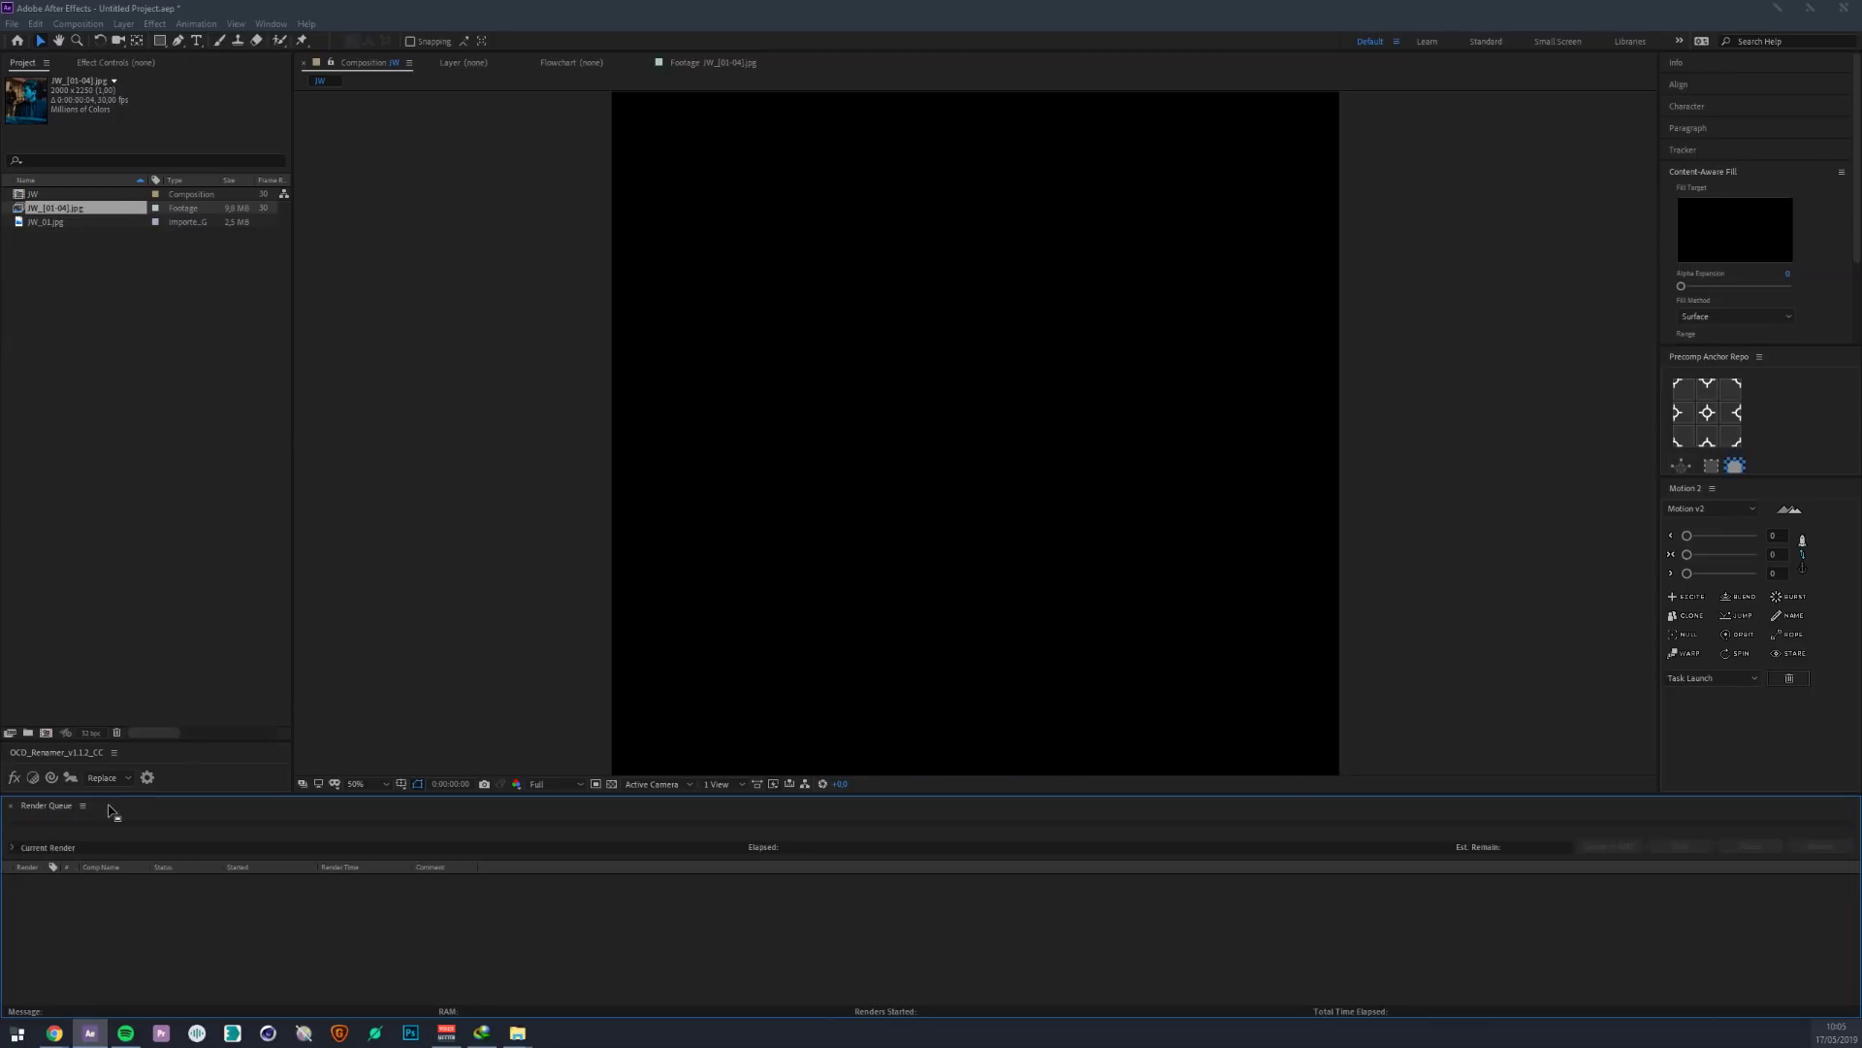
pyautogui.click(33, 195)
pyautogui.press('Delete')
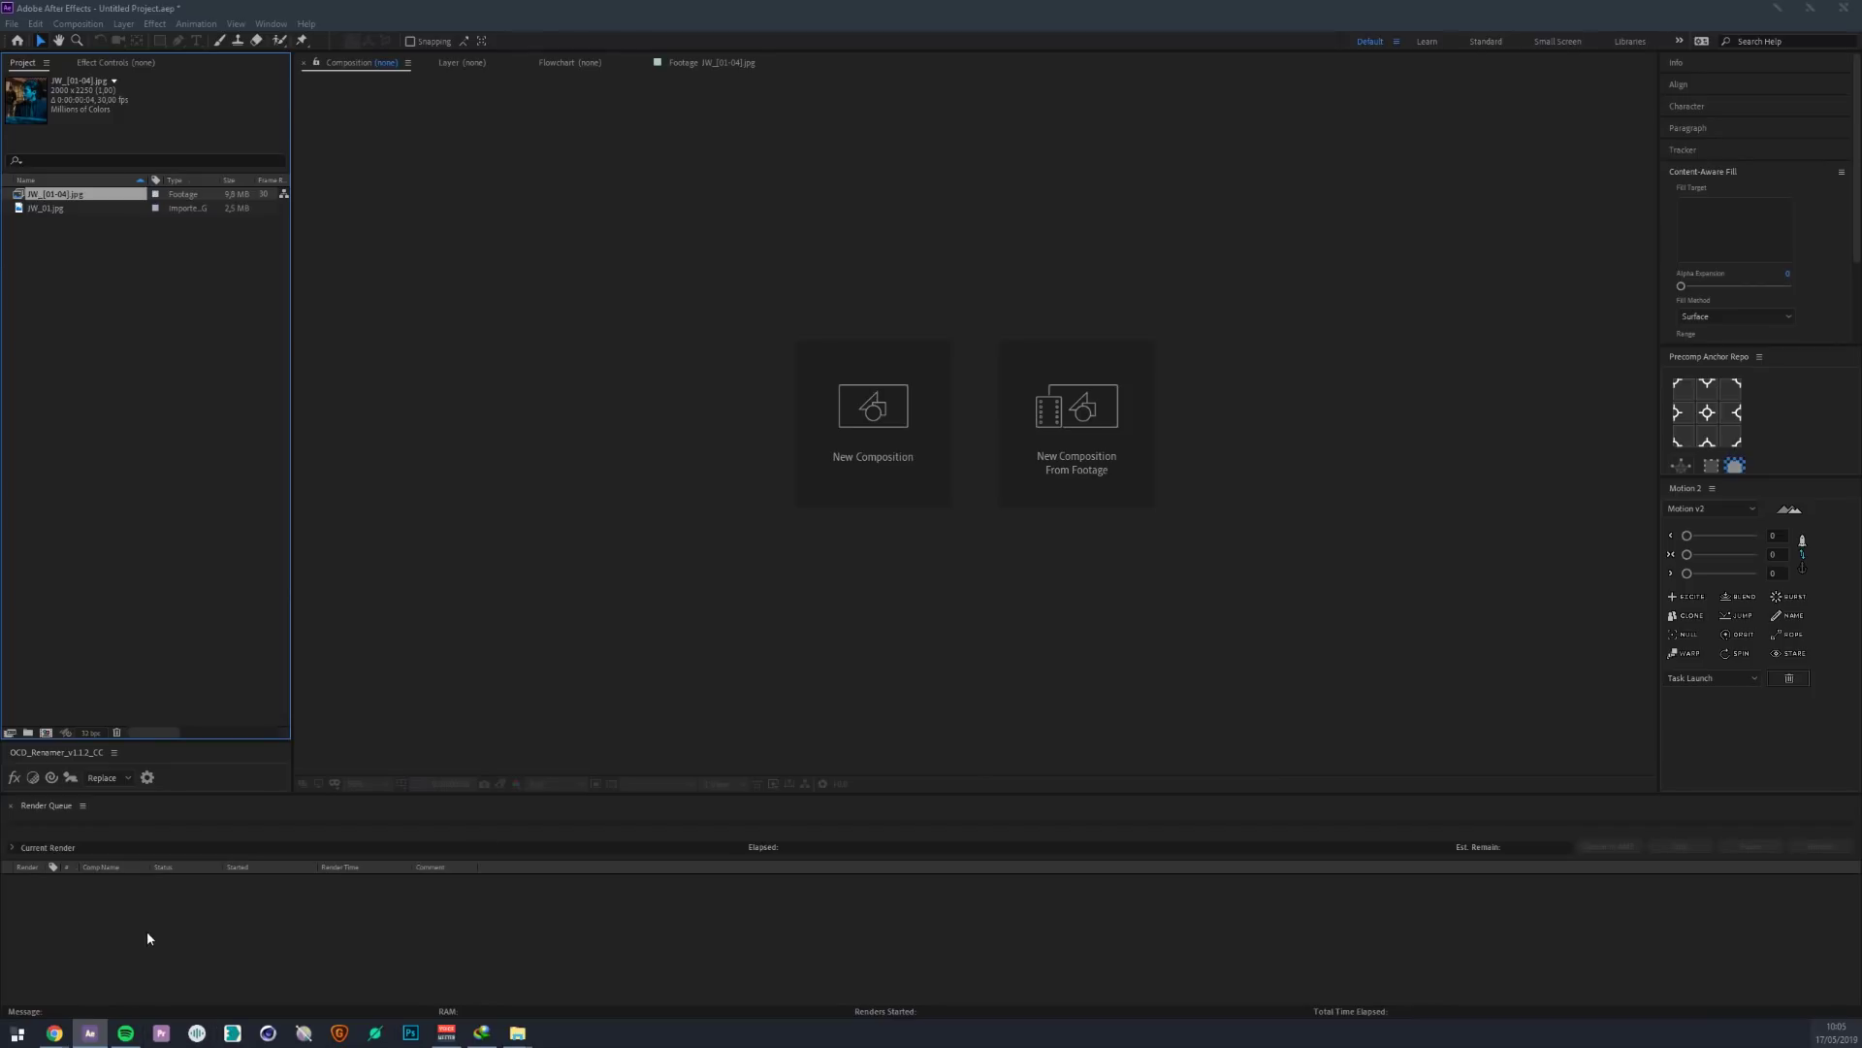
# - Reset the Default workspace to its saved layout
pyautogui.click(272, 23)
pyautogui.moveTo(279, 39)
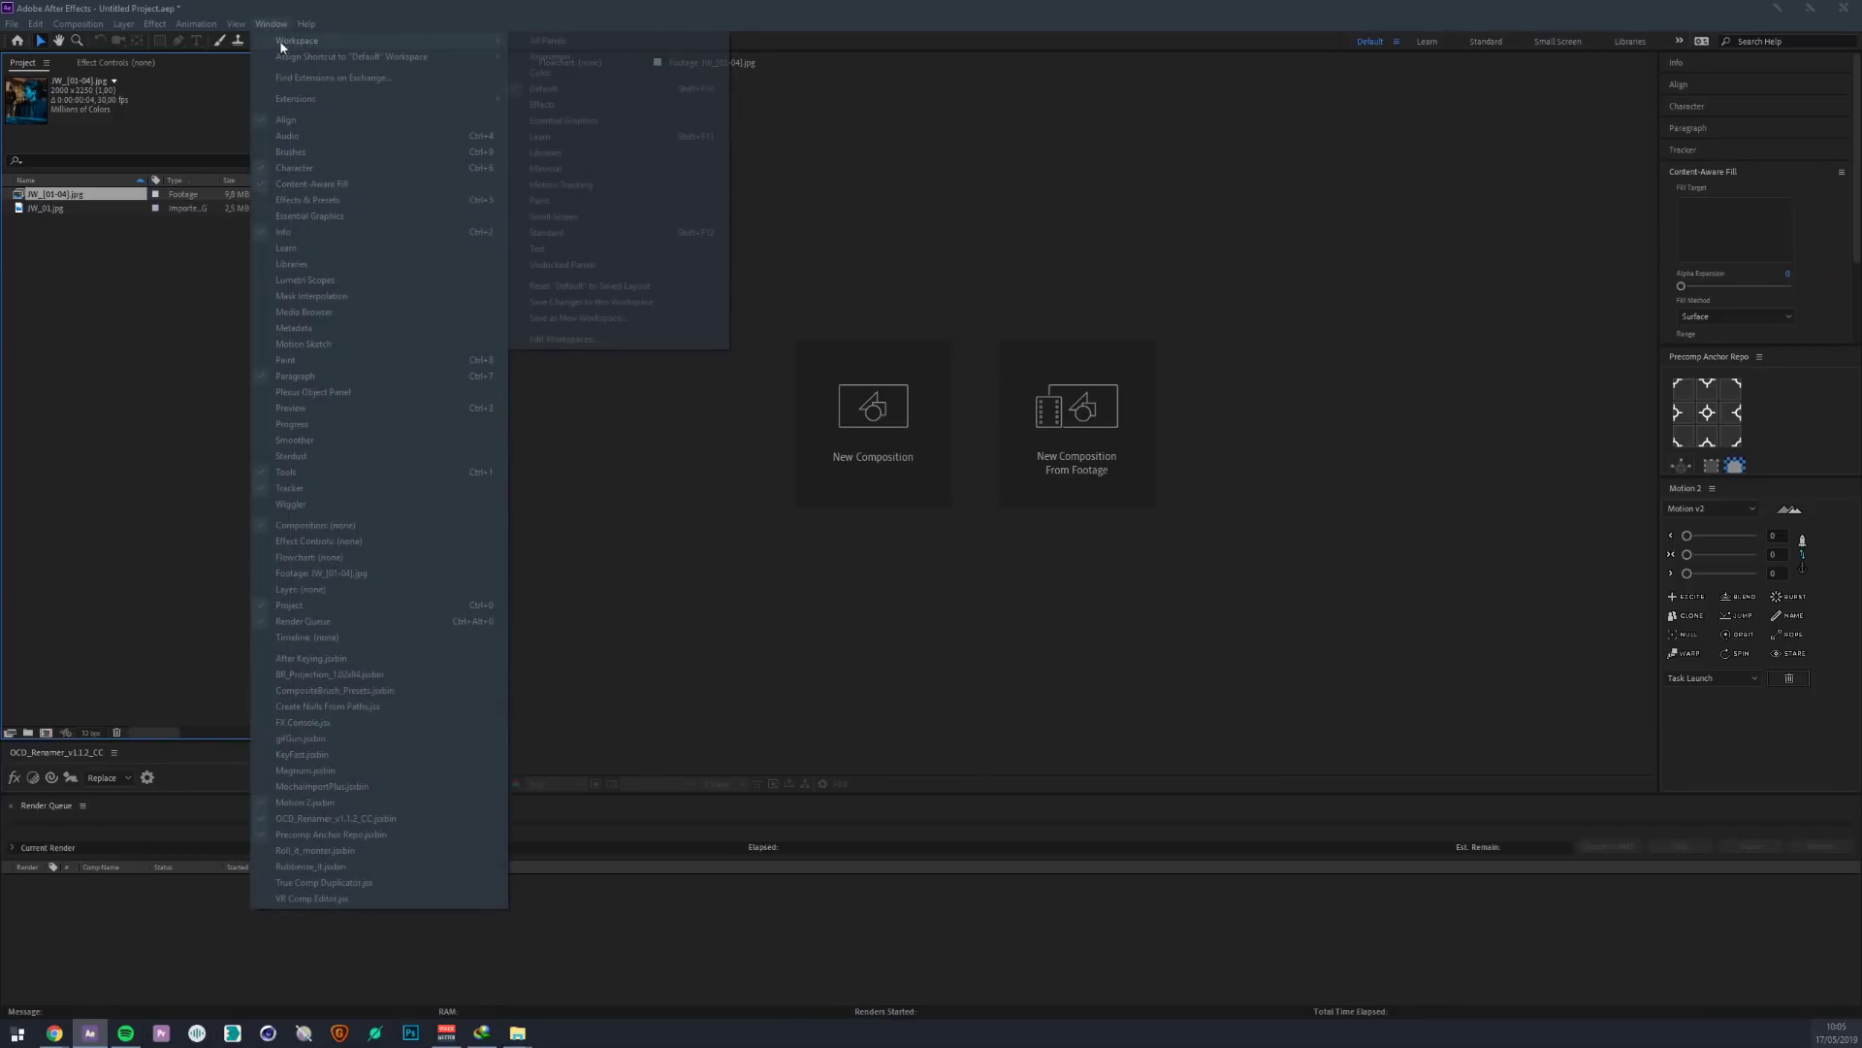
pyautogui.click(561, 302)
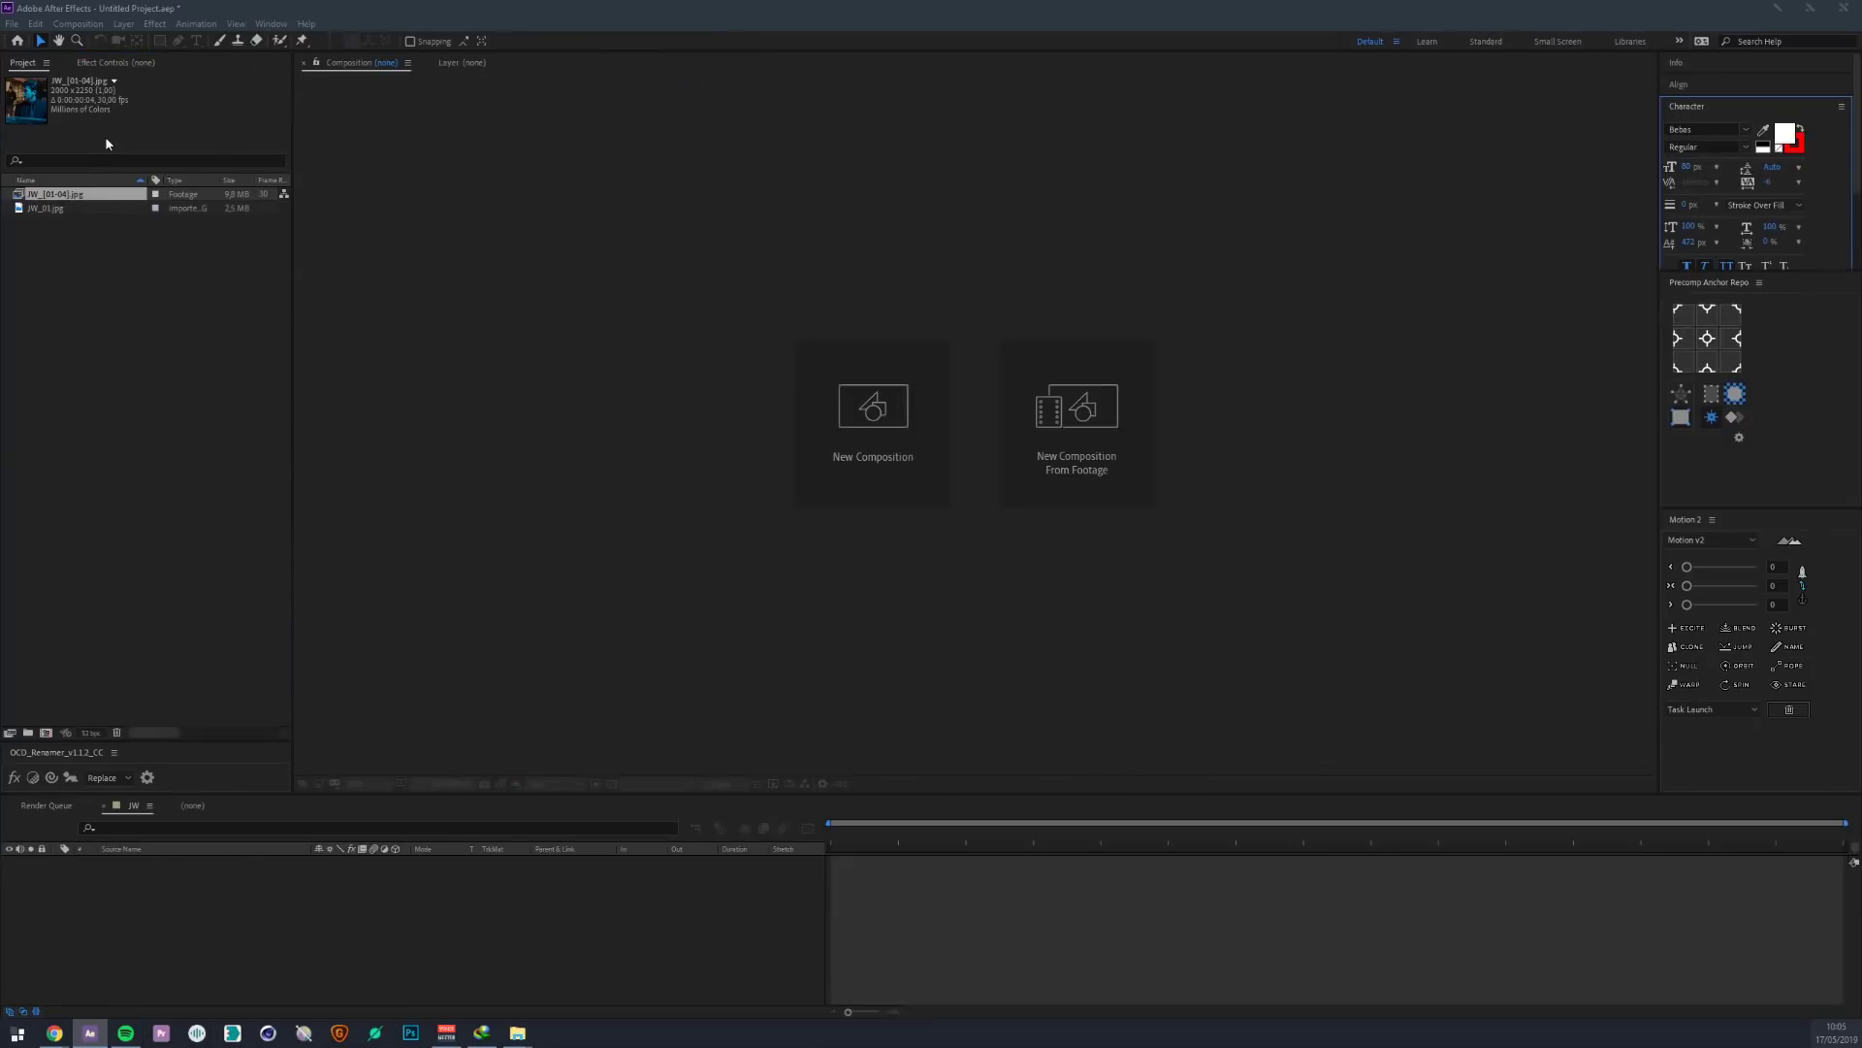
# - Create a composition from the JW_[01-04].jpg sequence and review its composition settings without changing them
pyautogui.moveTo(44, 199); pyautogui.dragTo(677, 425)
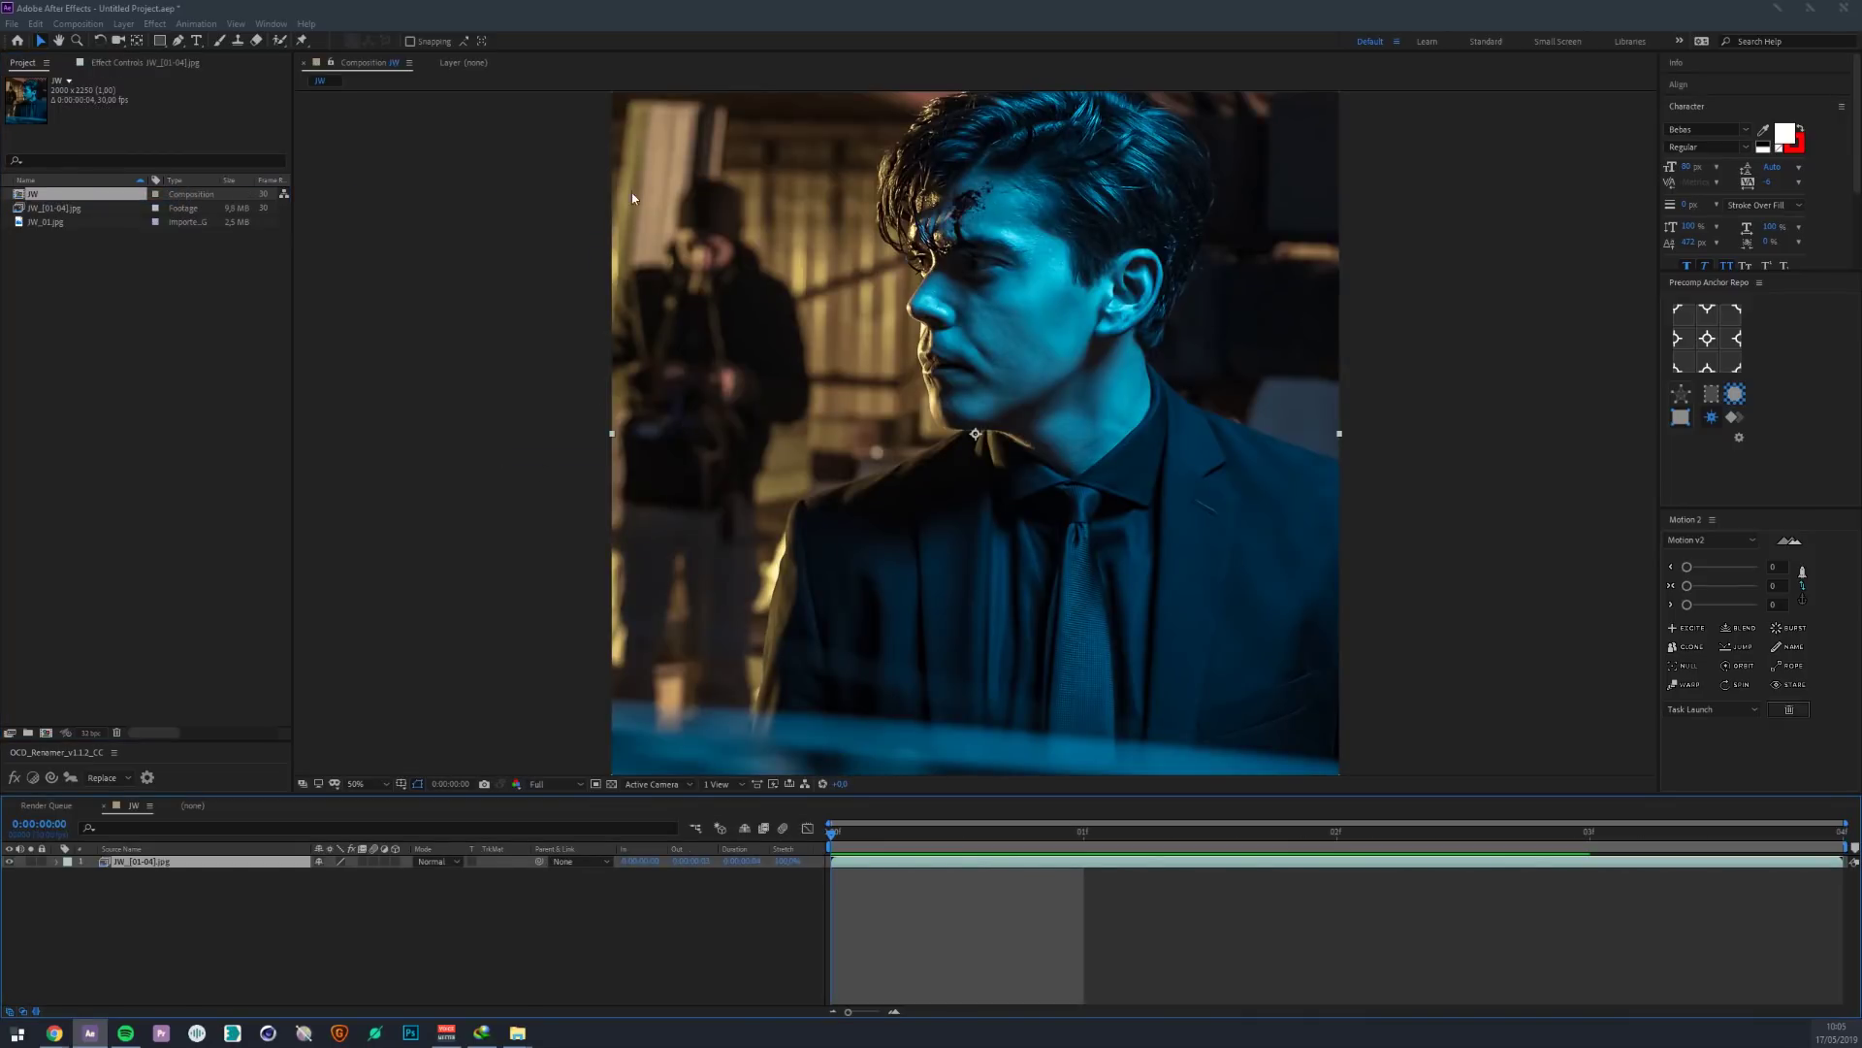
pyautogui.click(78, 24)
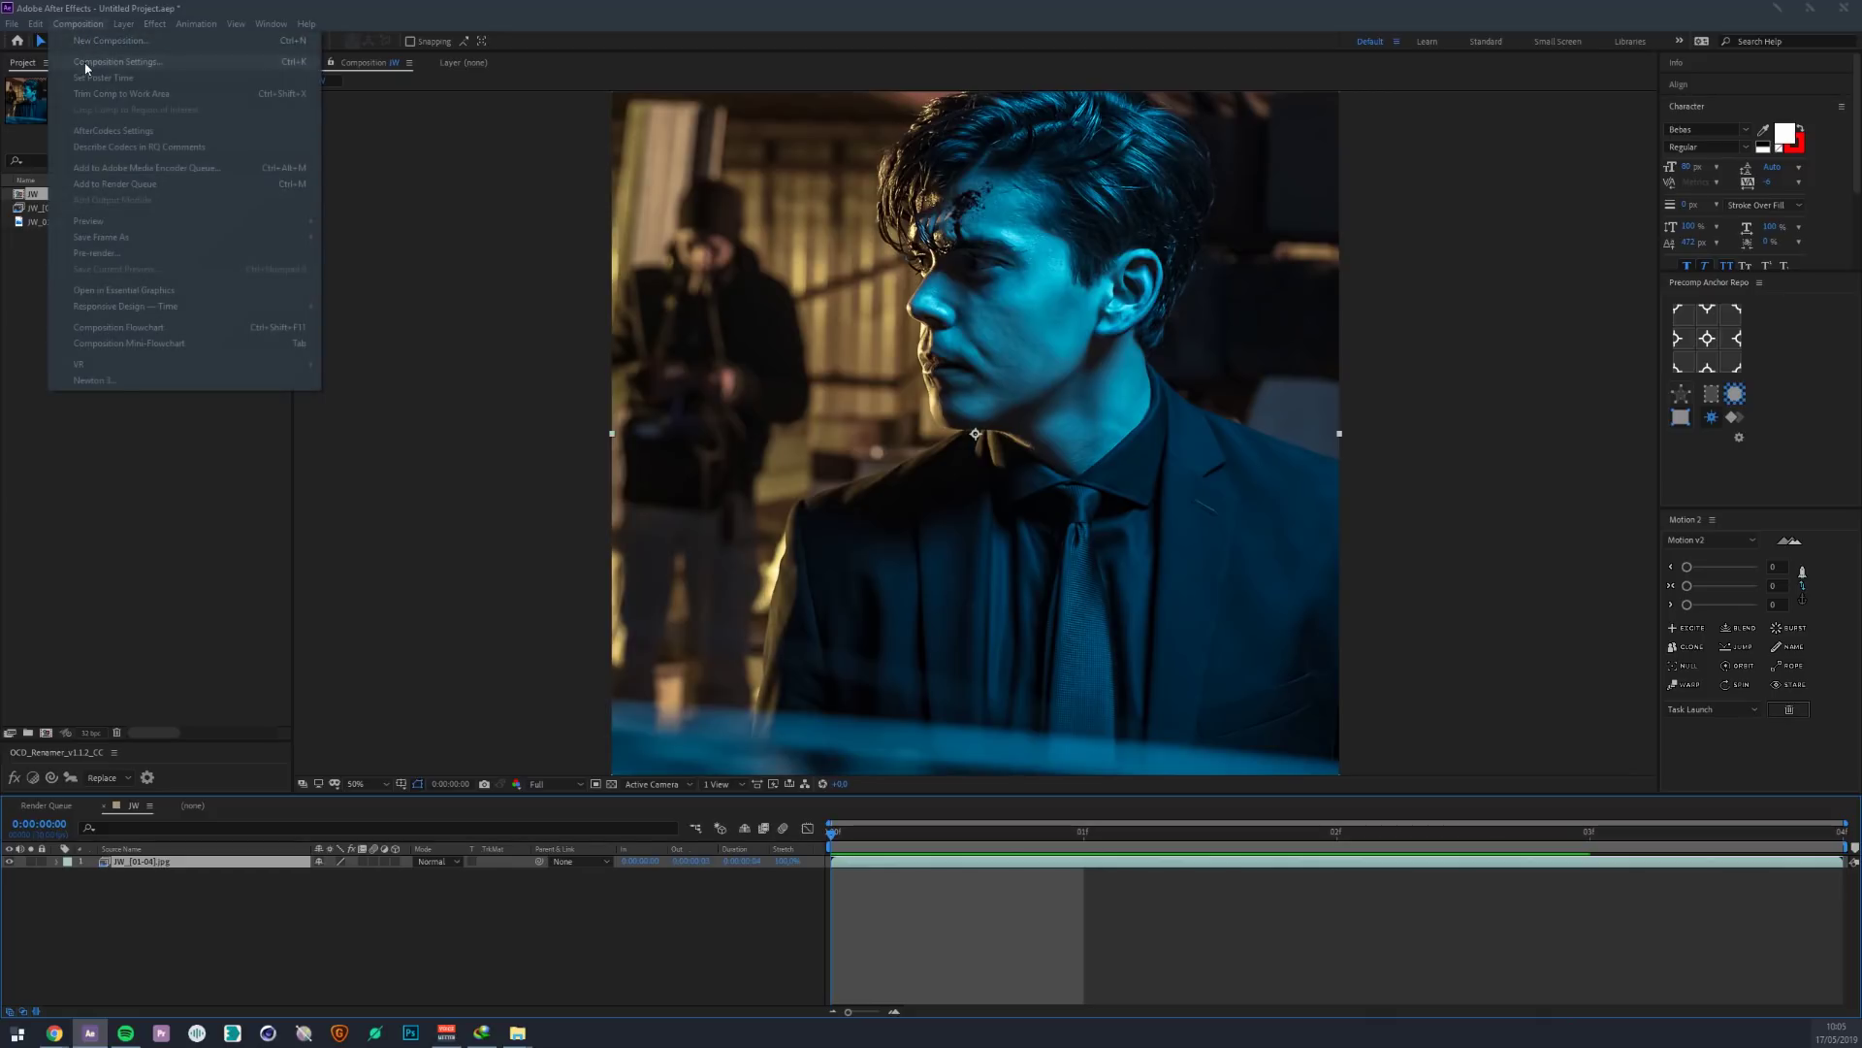
pyautogui.click(107, 61)
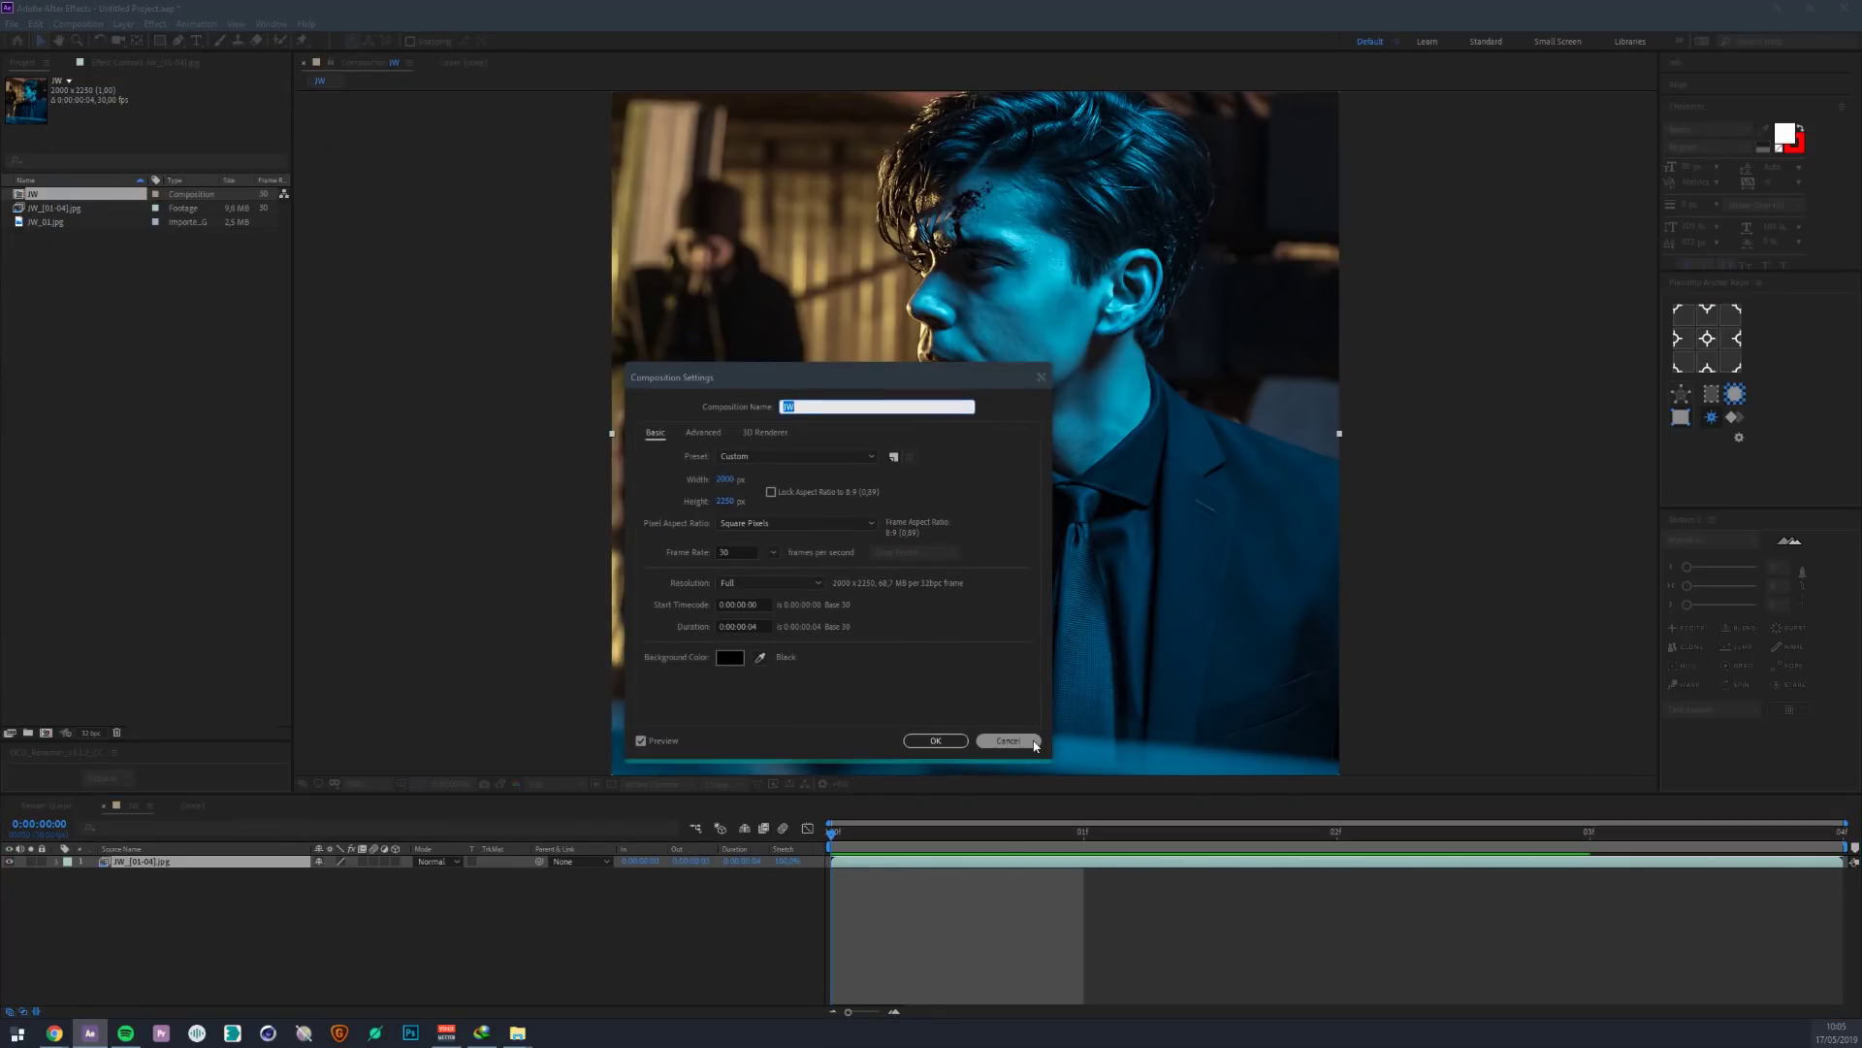
pyautogui.click(1008, 740)
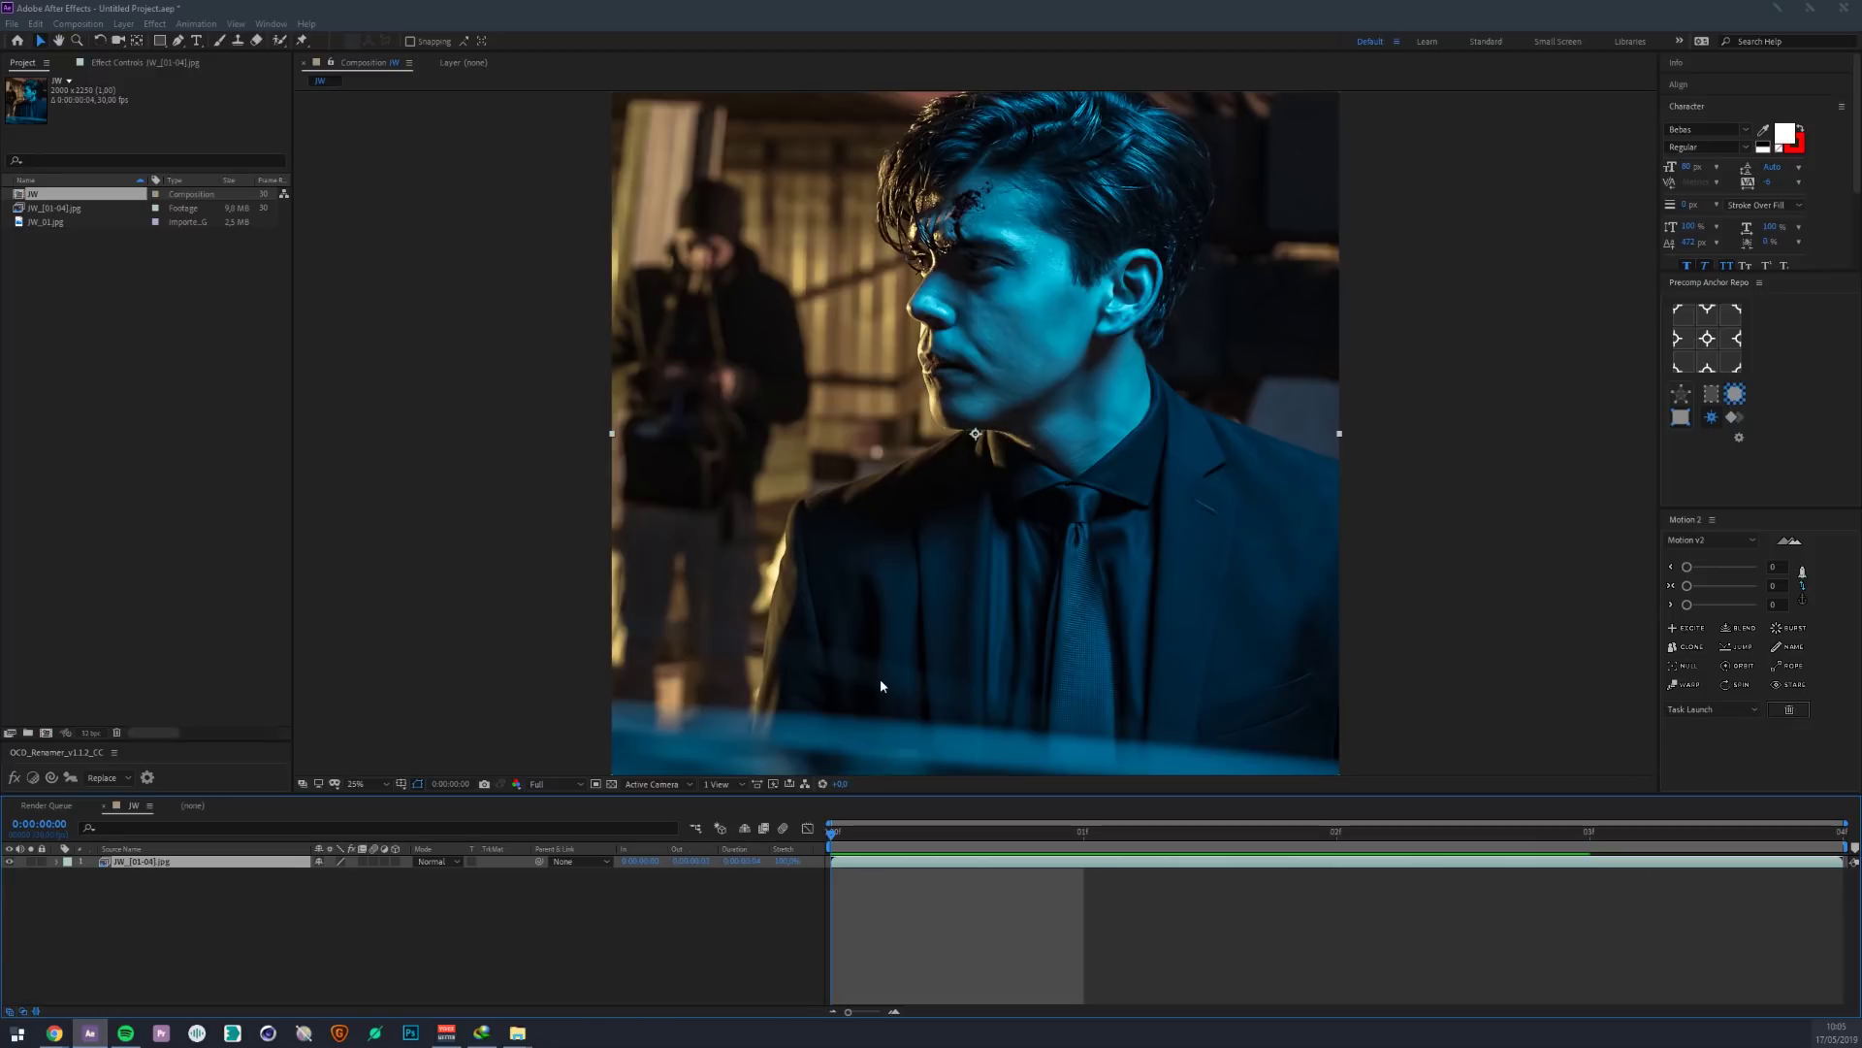
# - Preview the sequence frames of the JW composition by scrubbing the timeline, with the viewer set back to 50%
pyautogui.scroll(-1, 881, 682)
pyautogui.moveTo(952, 840); pyautogui.dragTo(1375, 832)
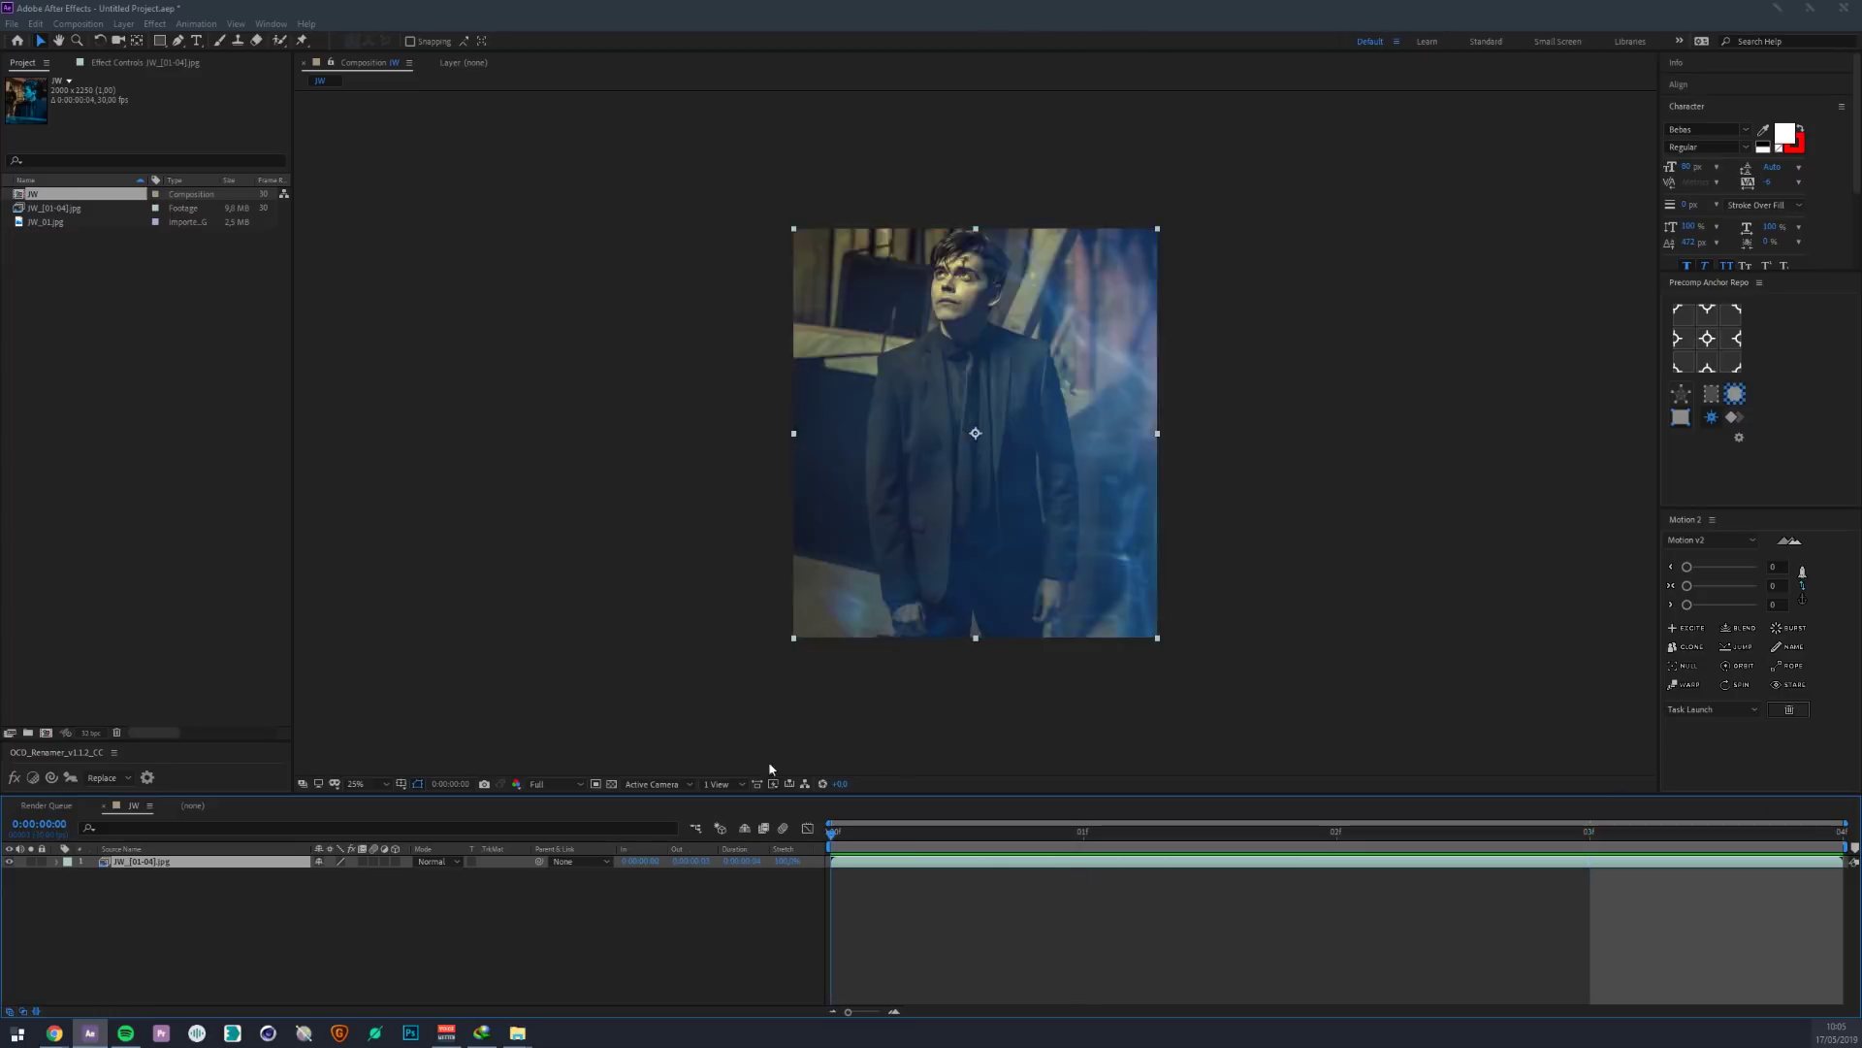
pyautogui.press('.')
pyautogui.click(134, 875)
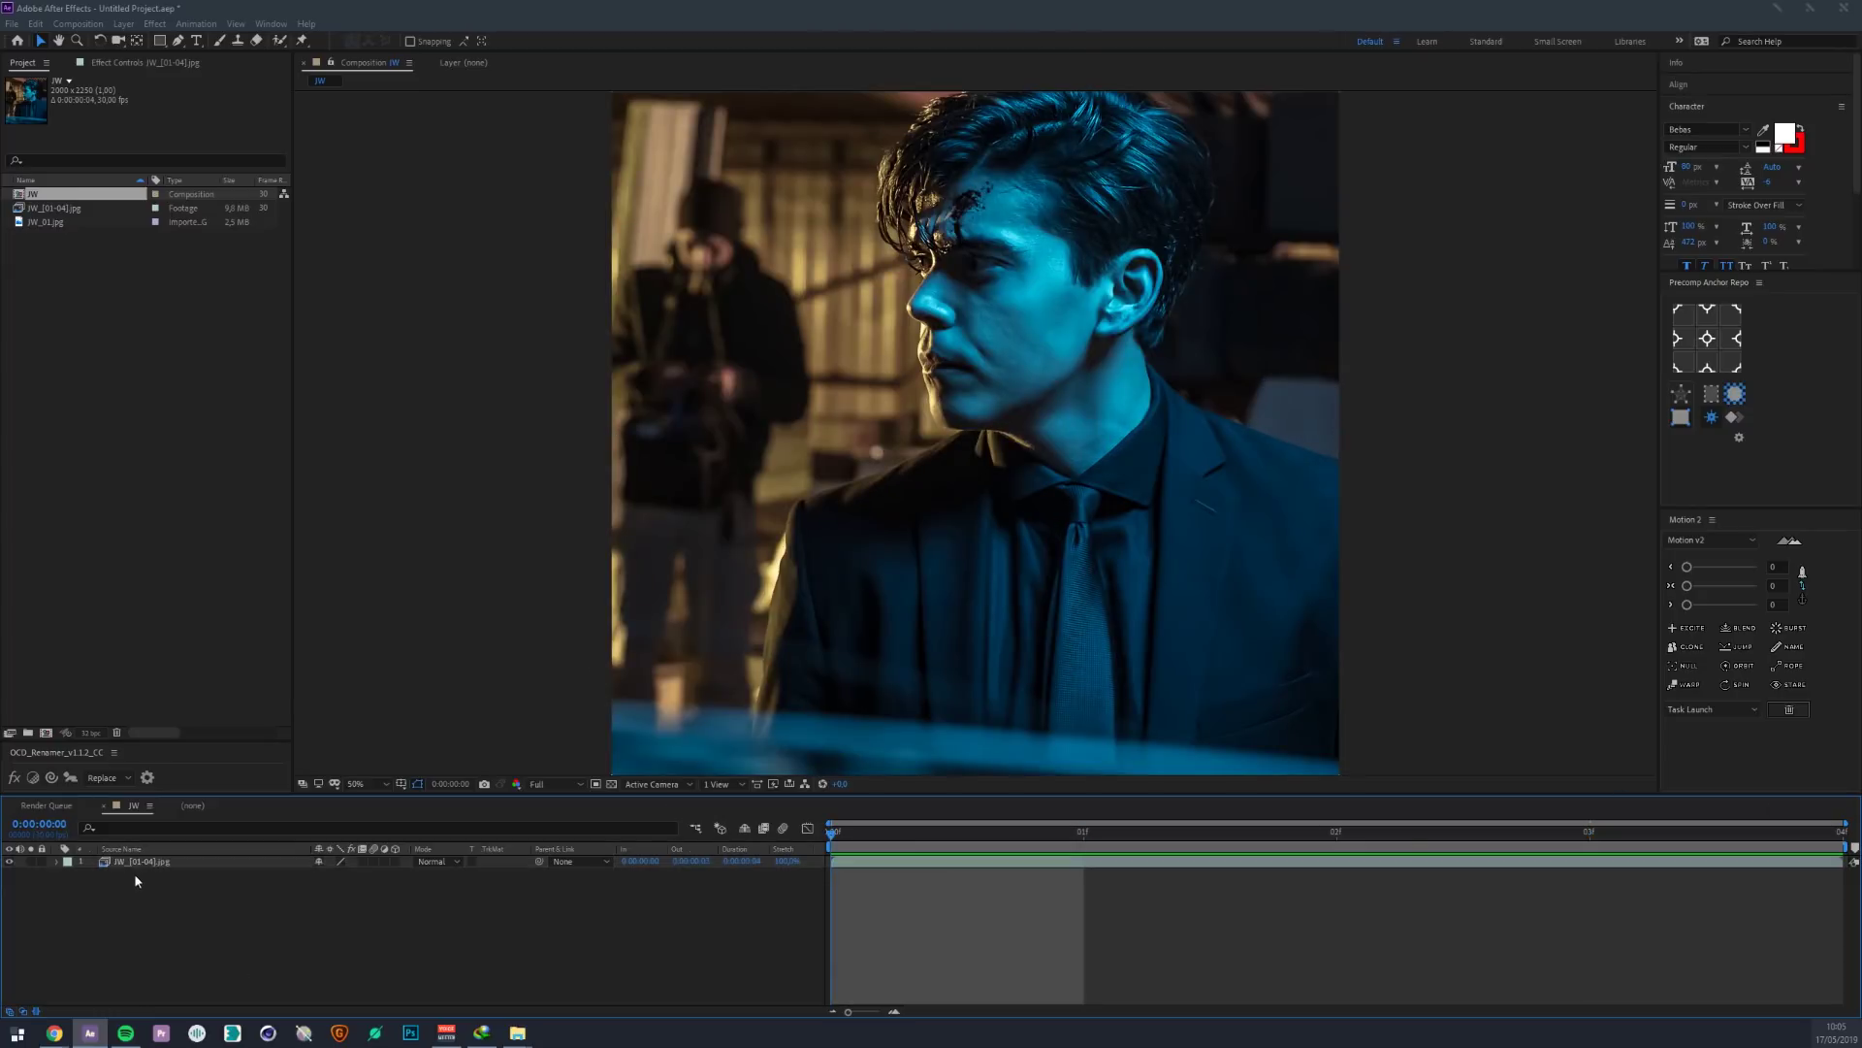
# - Make the JW_[01-04].jpg layer 3D, try rotating it slightly in the viewer, and undo the rotation
pyautogui.click(116, 863)
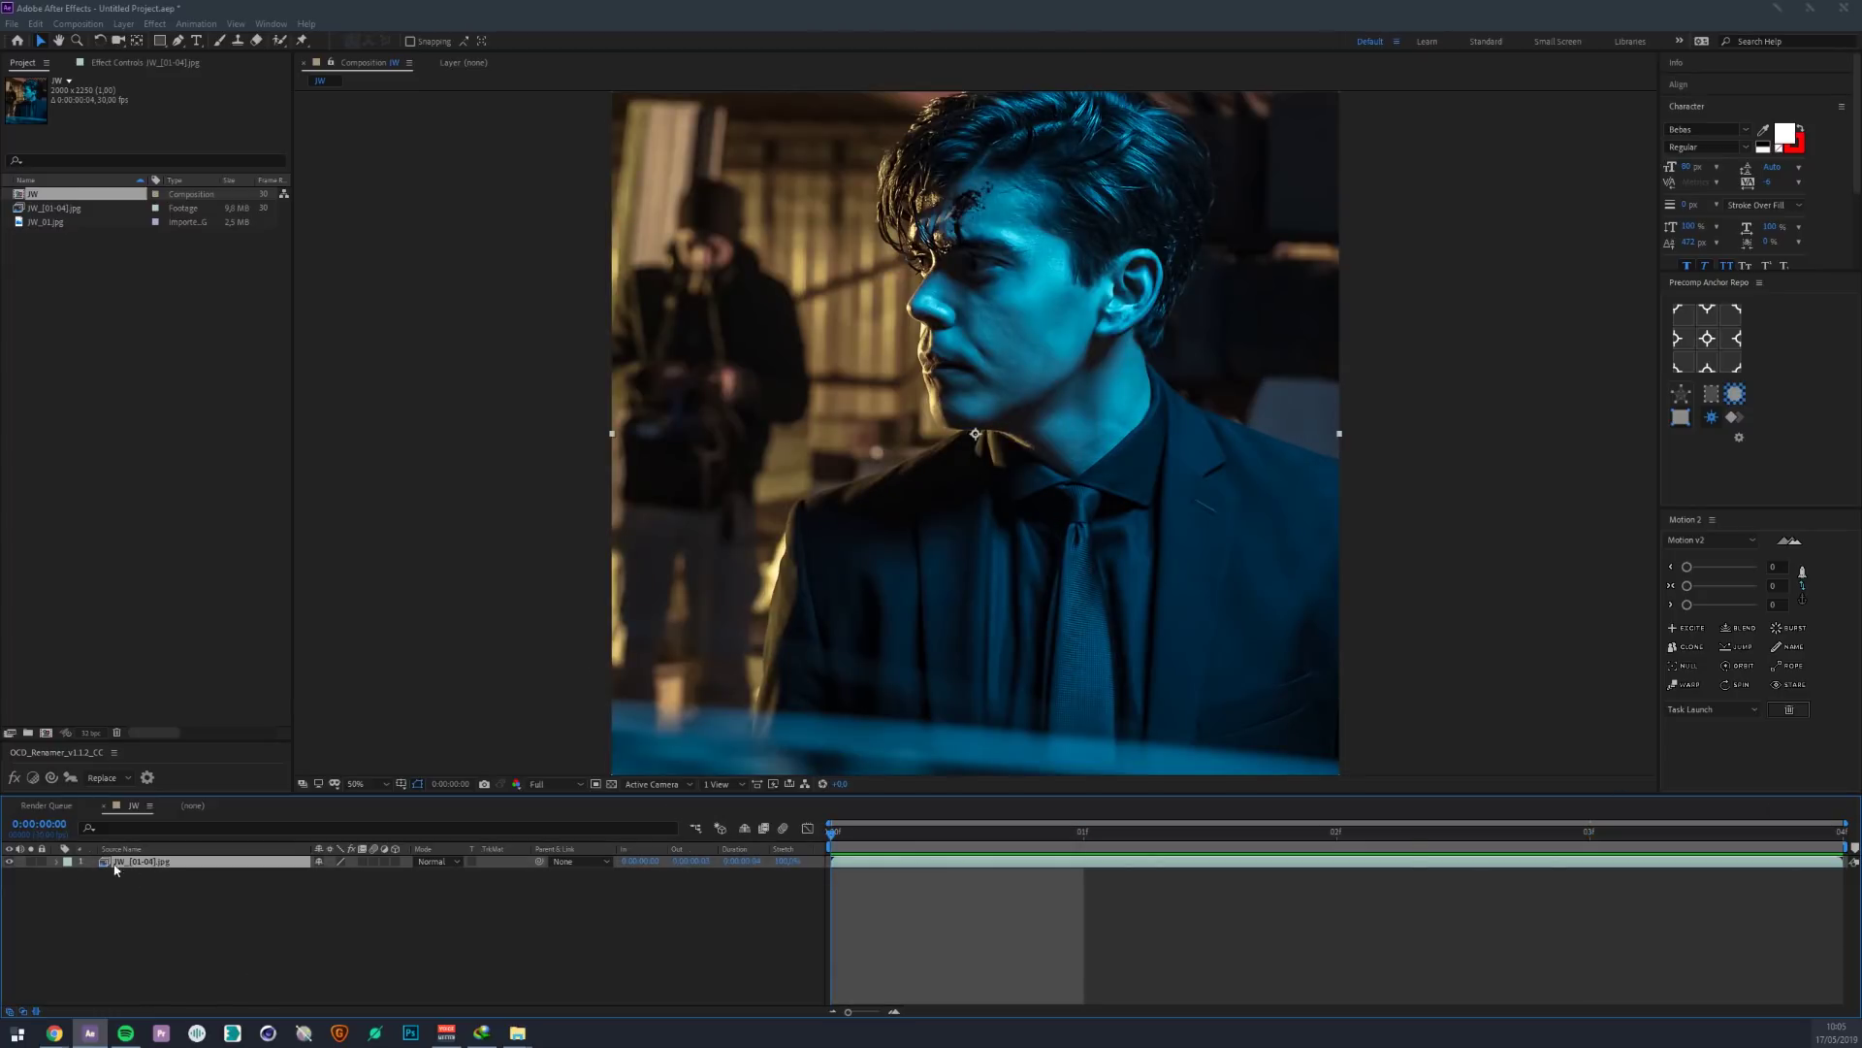
pyautogui.click(395, 861)
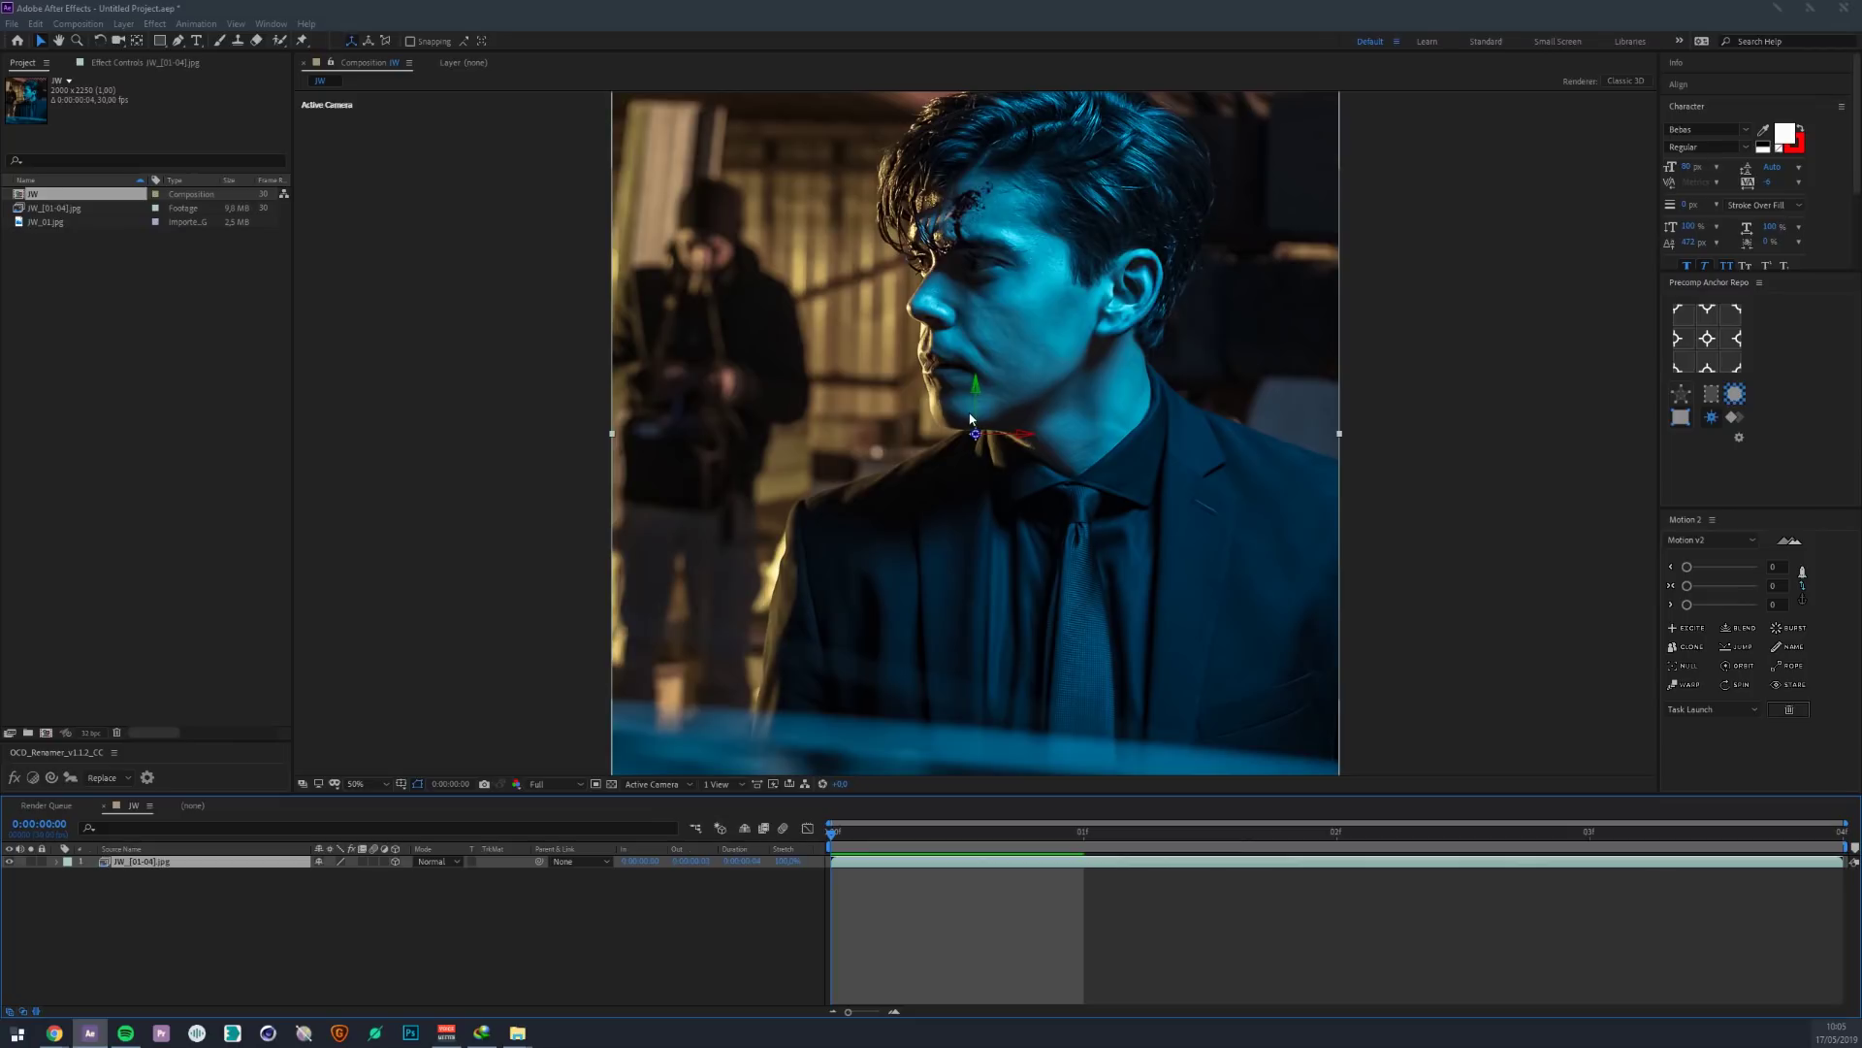
pyautogui.press('w')
pyautogui.moveTo(982, 419)
pyautogui.mouseDown()
pyautogui.moveTo(933, 419)
pyautogui.moveTo(989, 424)
pyautogui.mouseUp()
pyautogui.press('v')
pyautogui.hotkey('ctrl', 'z')
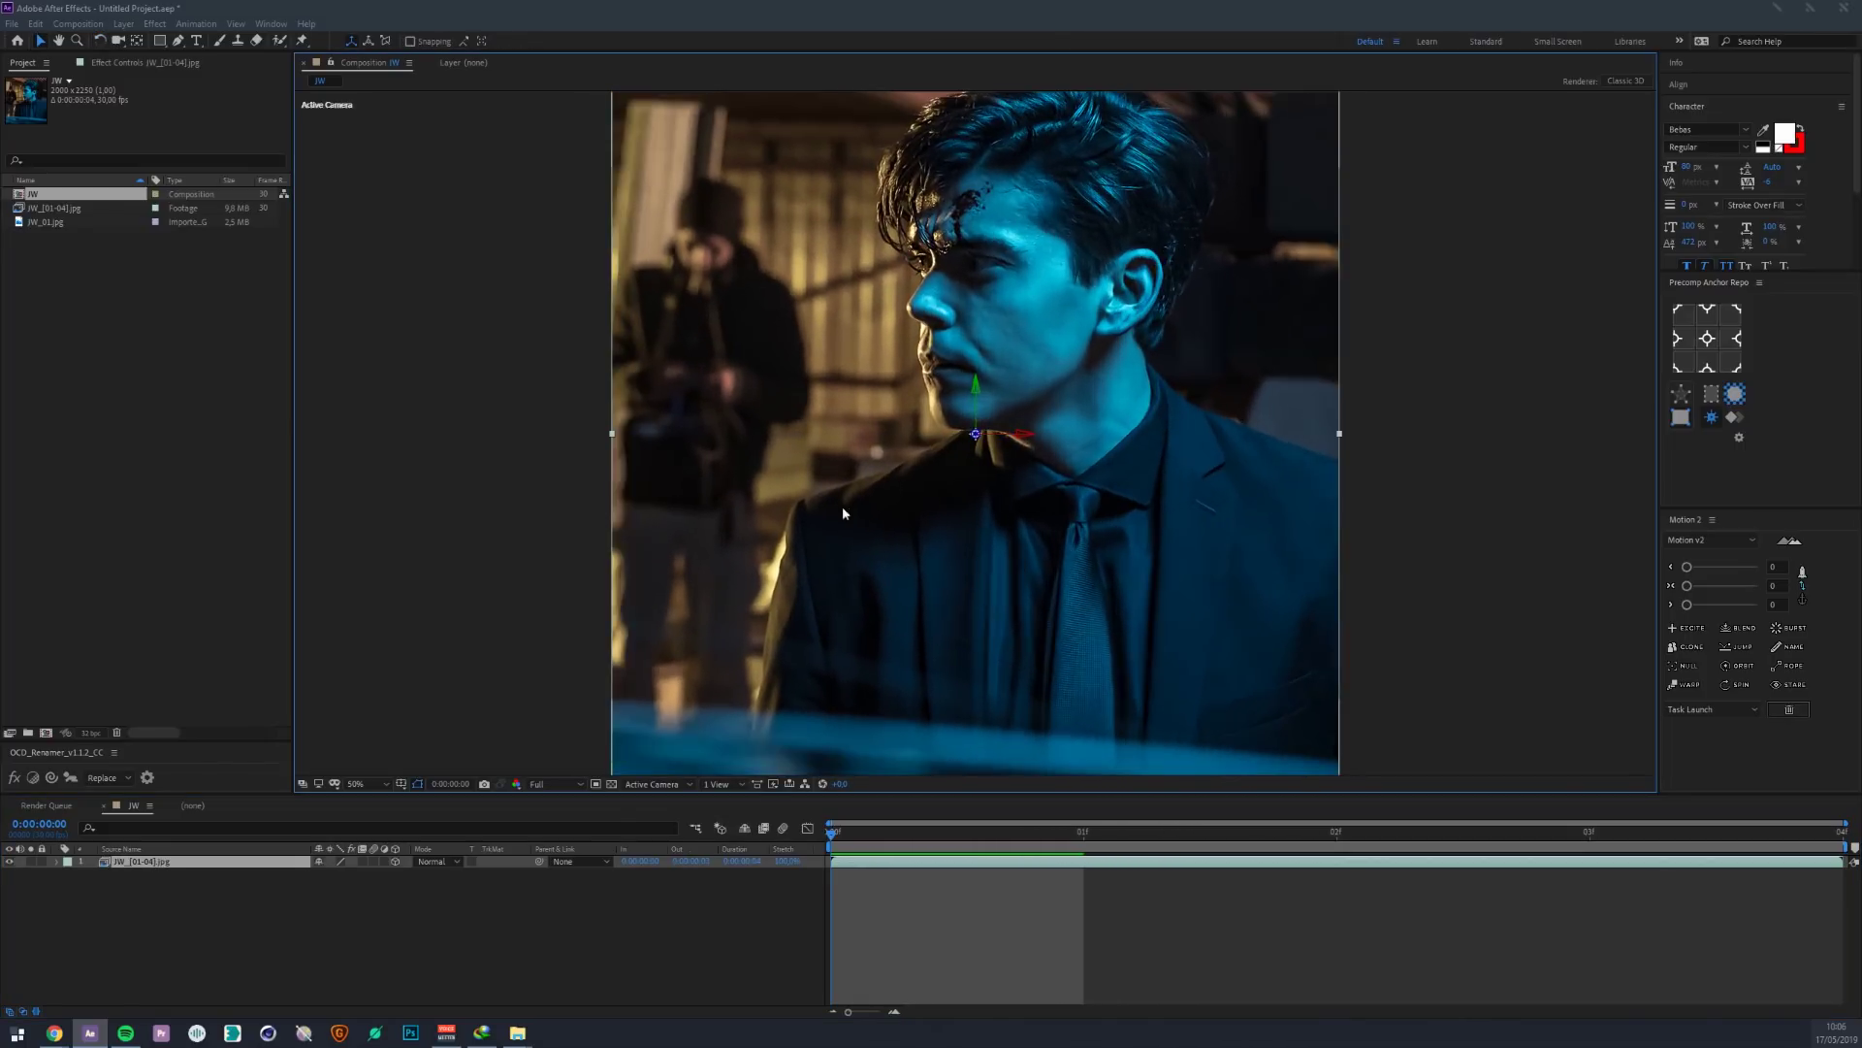
# - Switch the sequence layer back to 2D, try moving it in the viewer, and undo the move
pyautogui.click(394, 861)
pyautogui.moveTo(976, 475); pyautogui.dragTo(892, 413)
pyautogui.hotkey('ctrl', 'z')
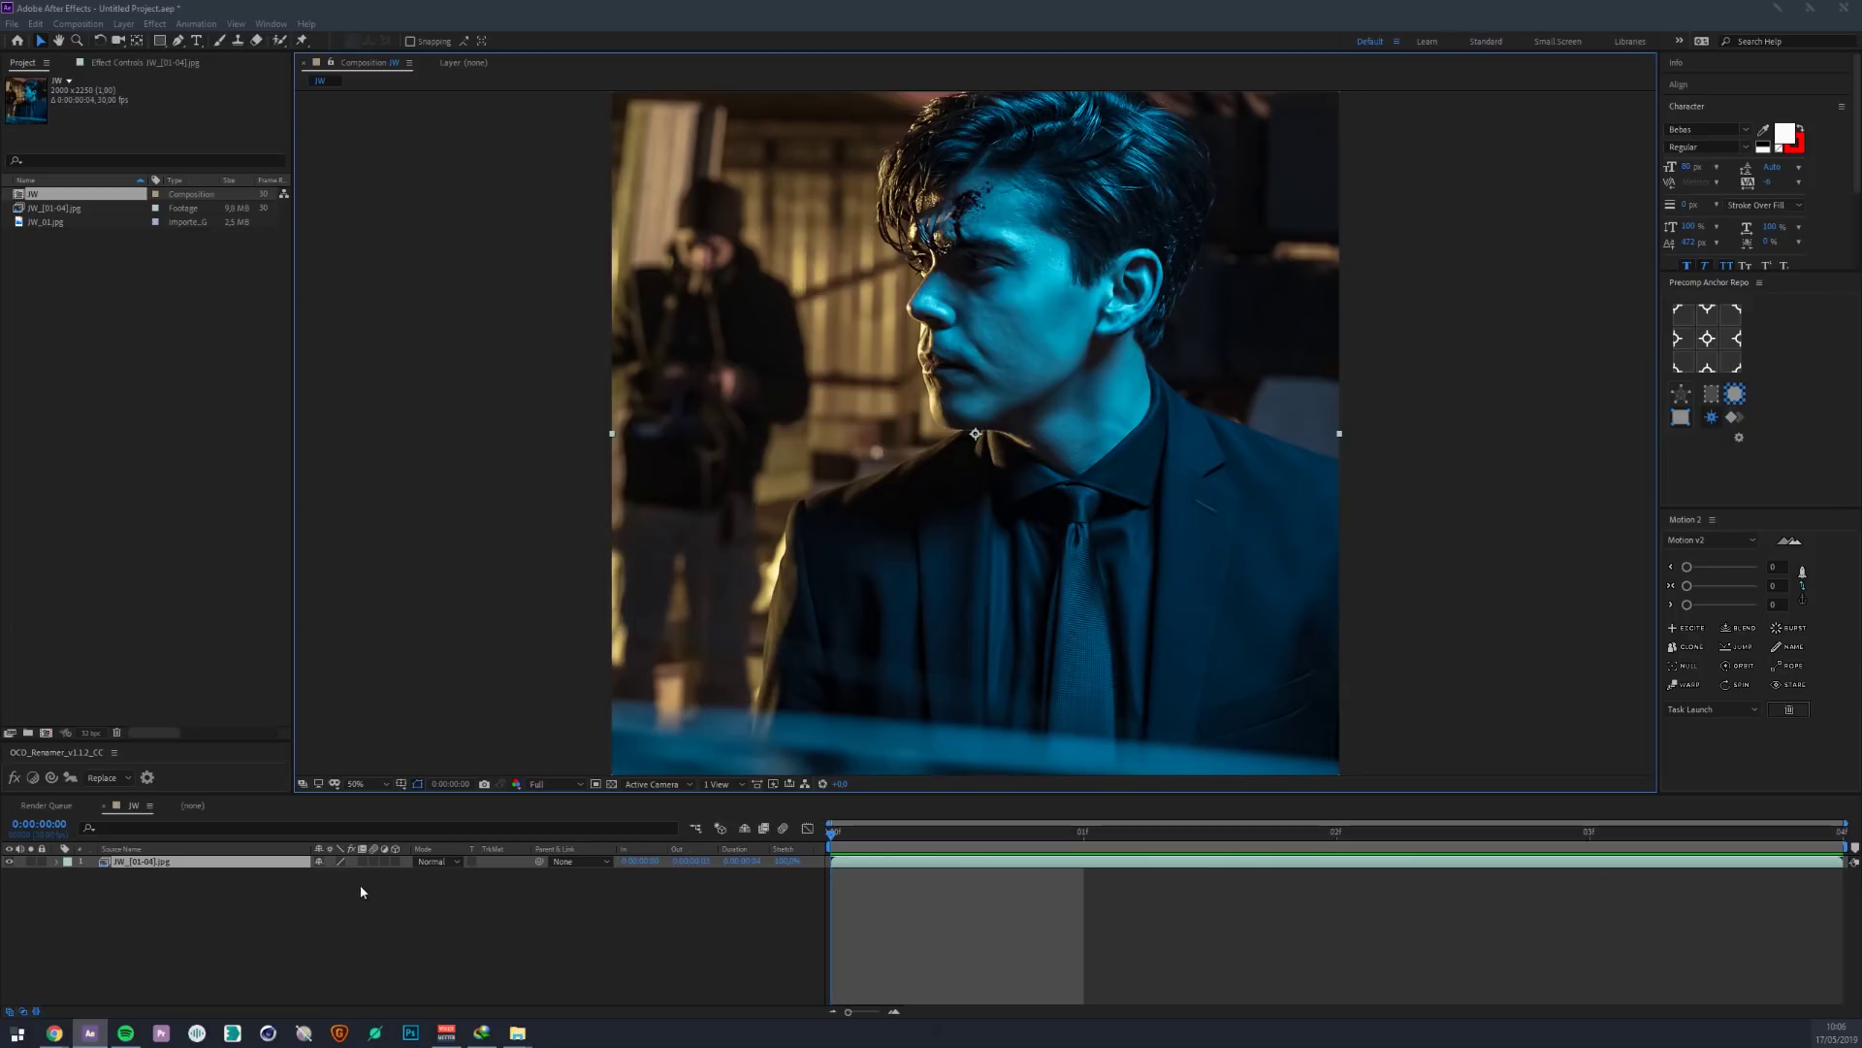
# - Turn the sequence layer into a 3D layer again, try rotating it around an axis, and undo the rotation
pyautogui.click(394, 863)
pyautogui.press('w')
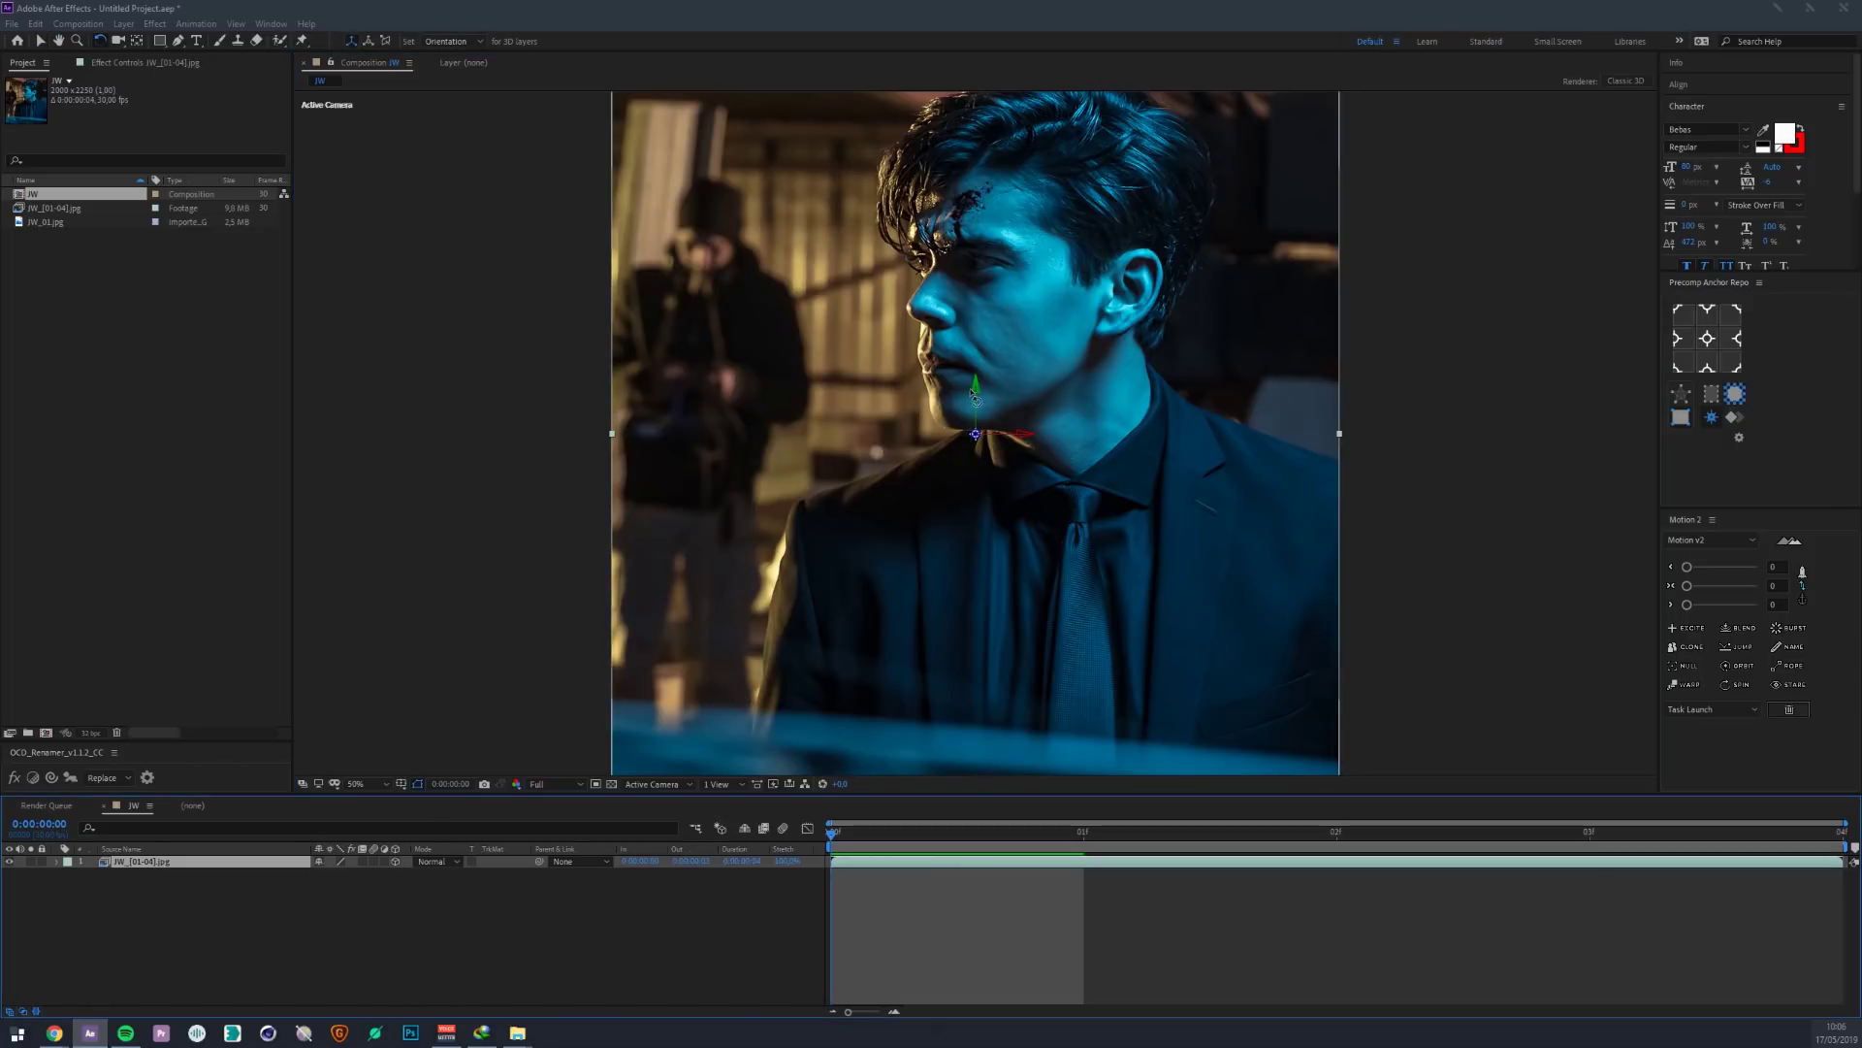
pyautogui.moveTo(974, 392); pyautogui.dragTo(1110, 443)
pyautogui.press('v')
pyautogui.hotkey('ctrl', 'z')
pyautogui.hotkey('ctrl', 'z')
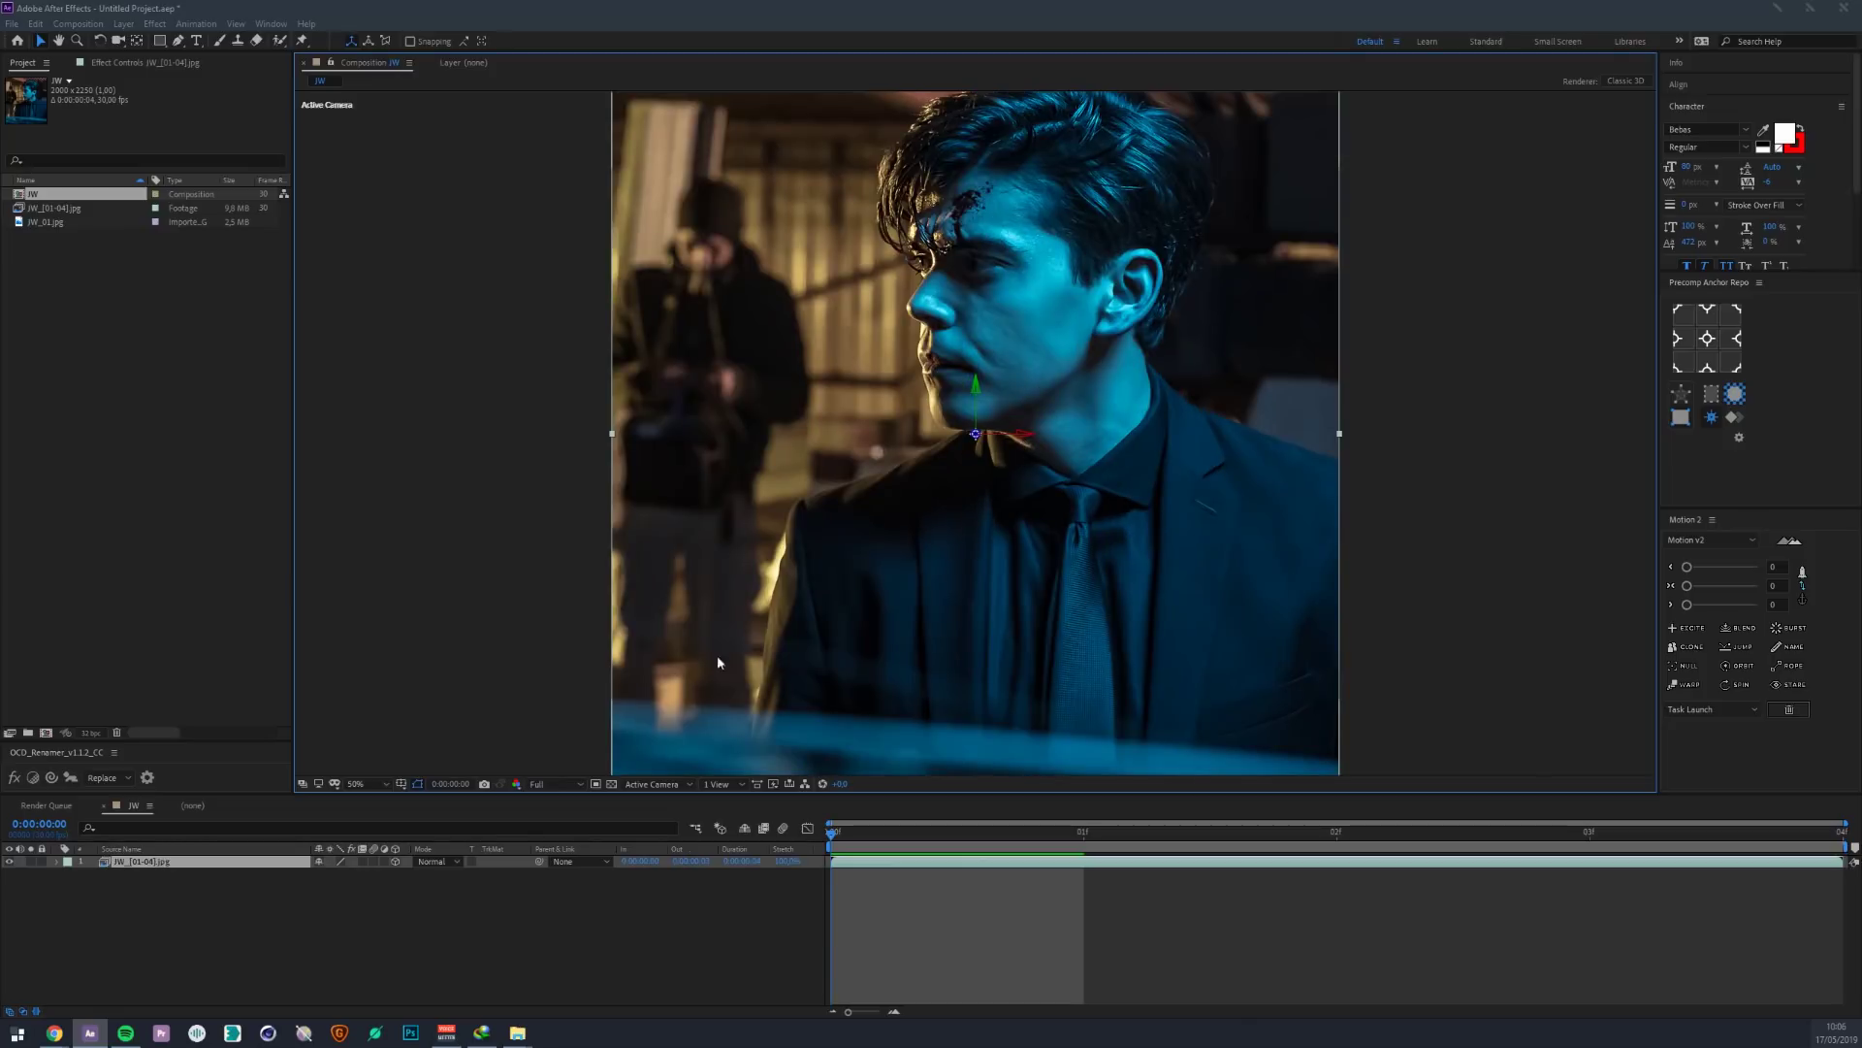
# - Browse the effect categories available for the JW_[01-04].jpg layer, including the Video Copilot and Style Transfer groups
pyautogui.click(238, 910)
pyautogui.click(169, 864)
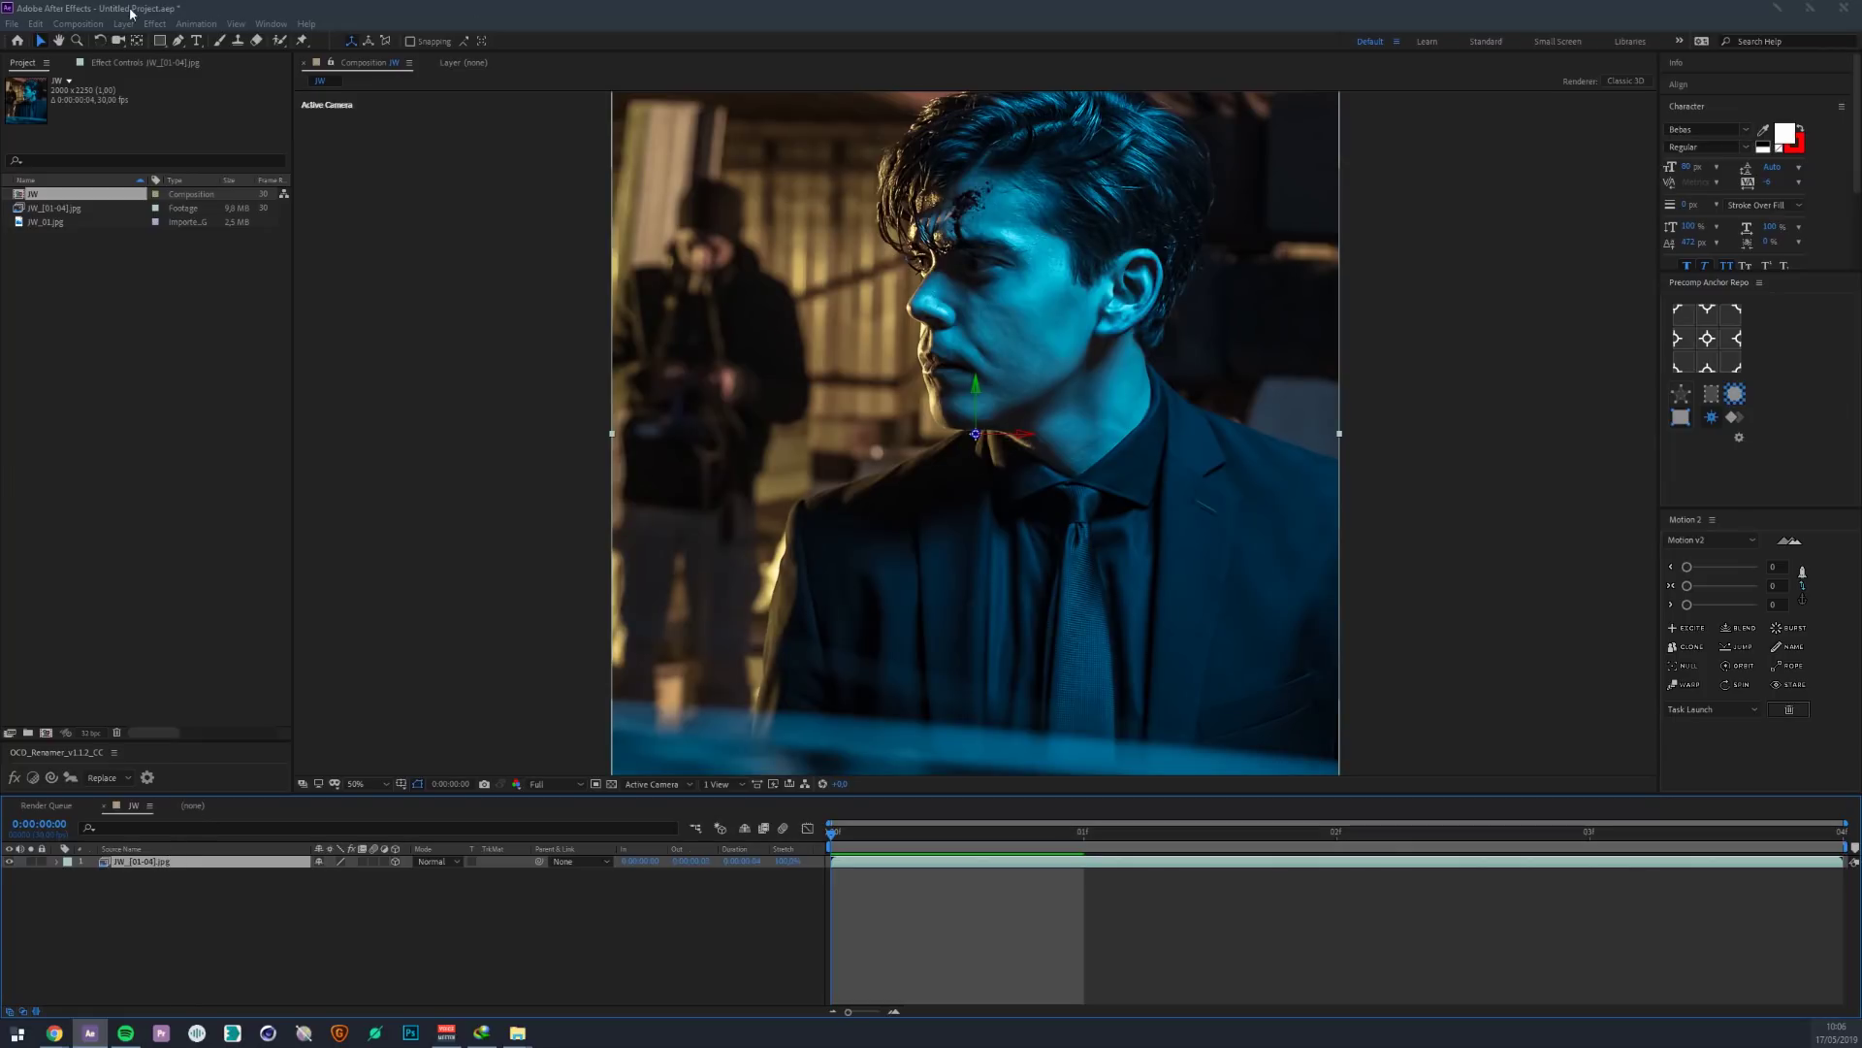
pyautogui.click(155, 23)
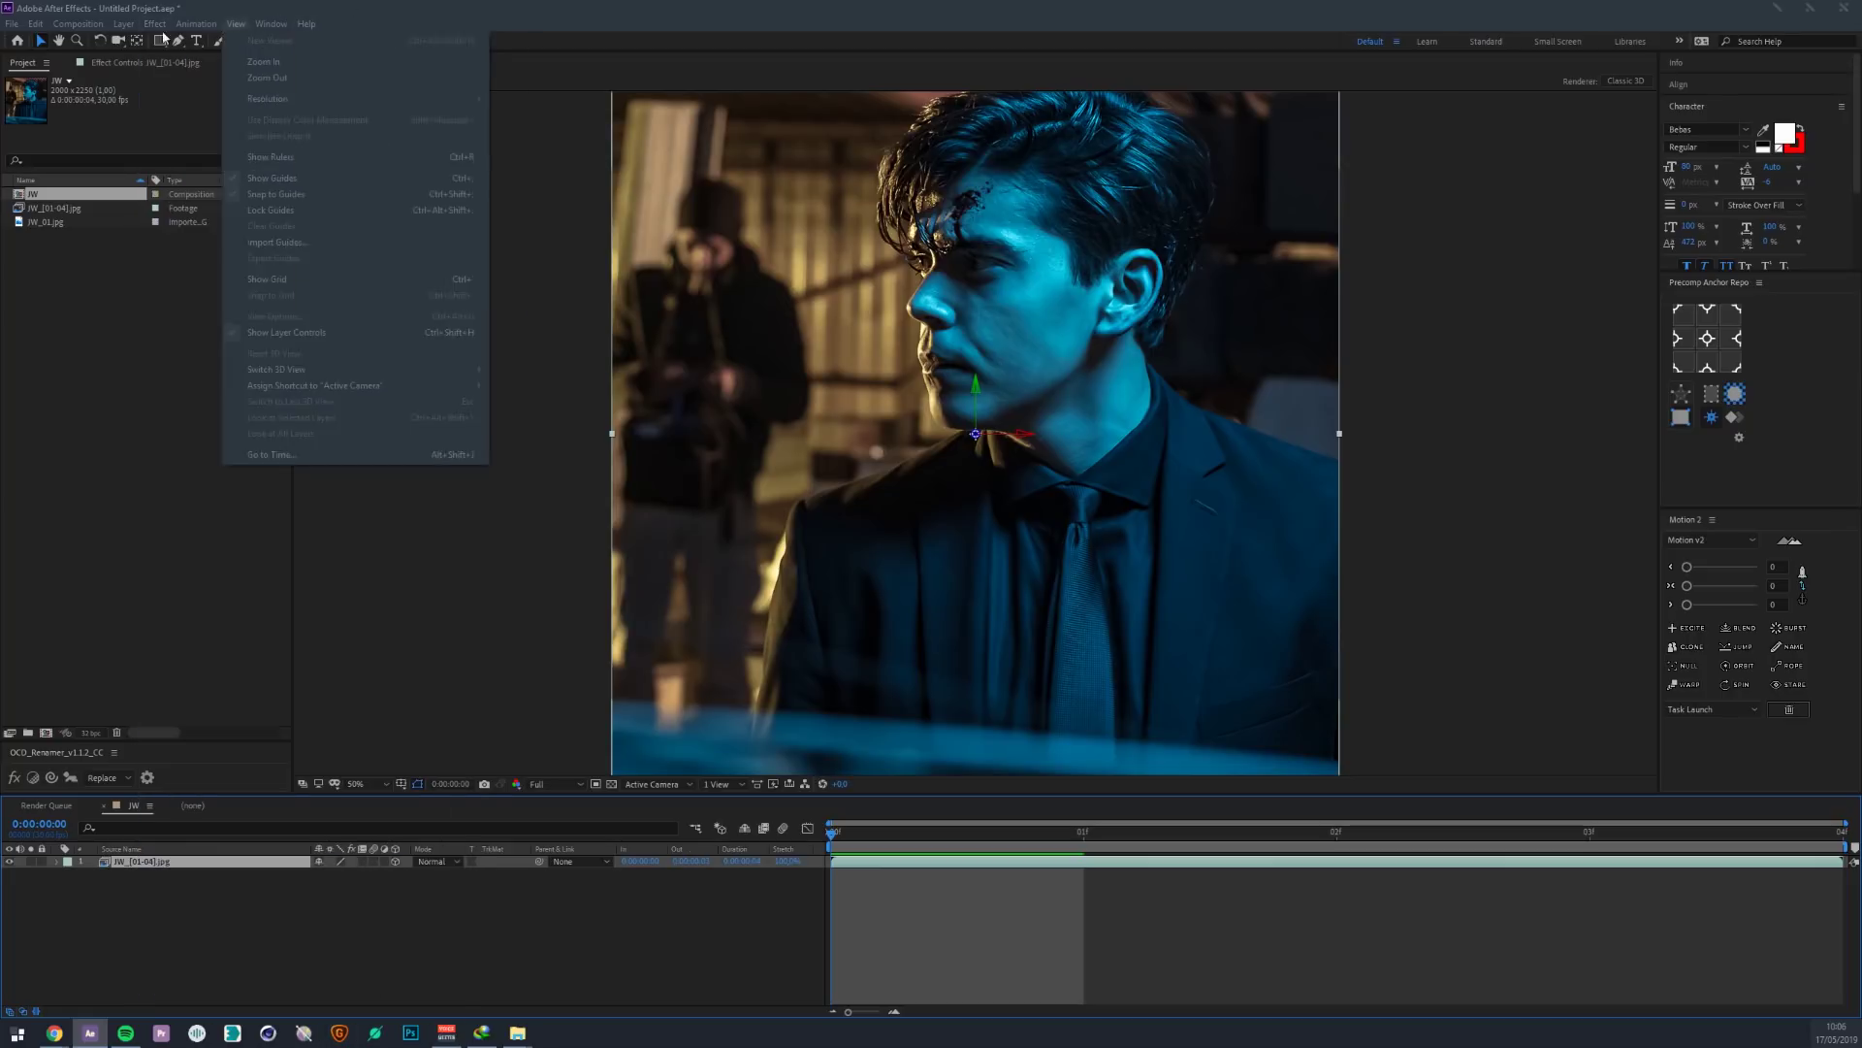
pyautogui.moveTo(157, 25)
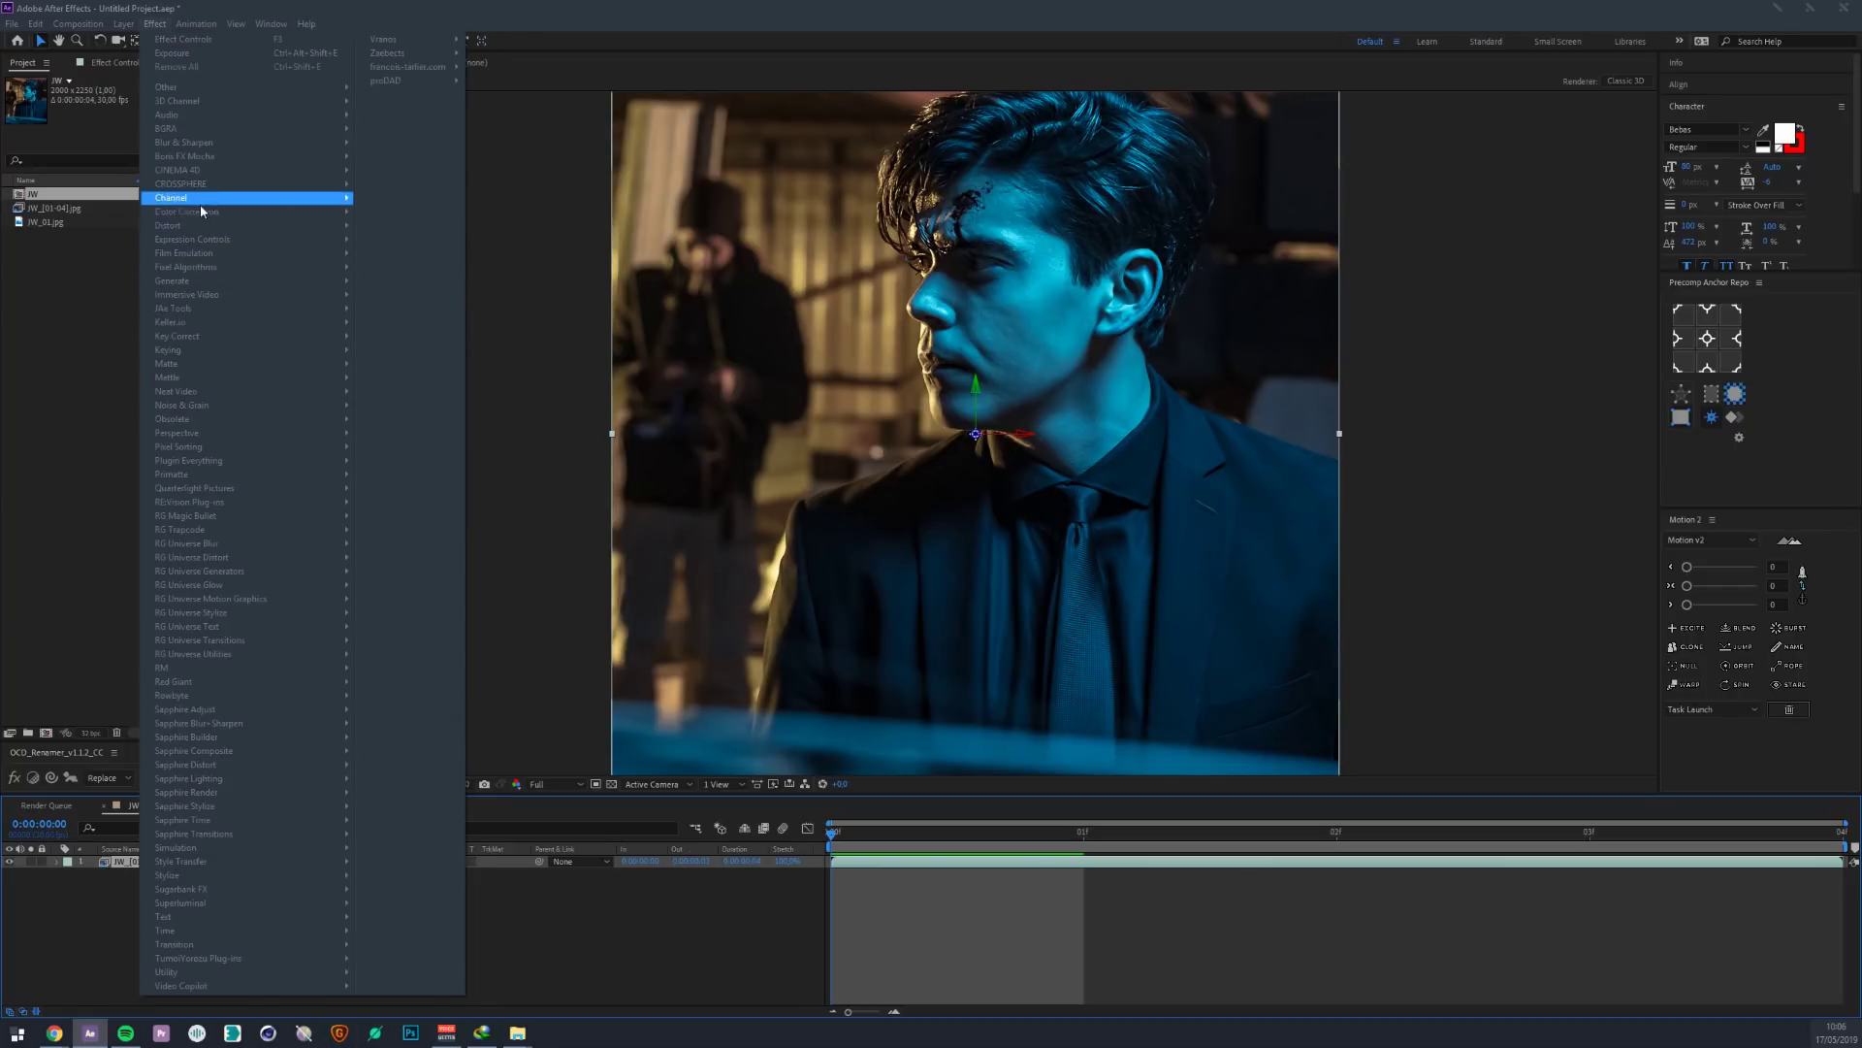
pyautogui.moveTo(201, 210)
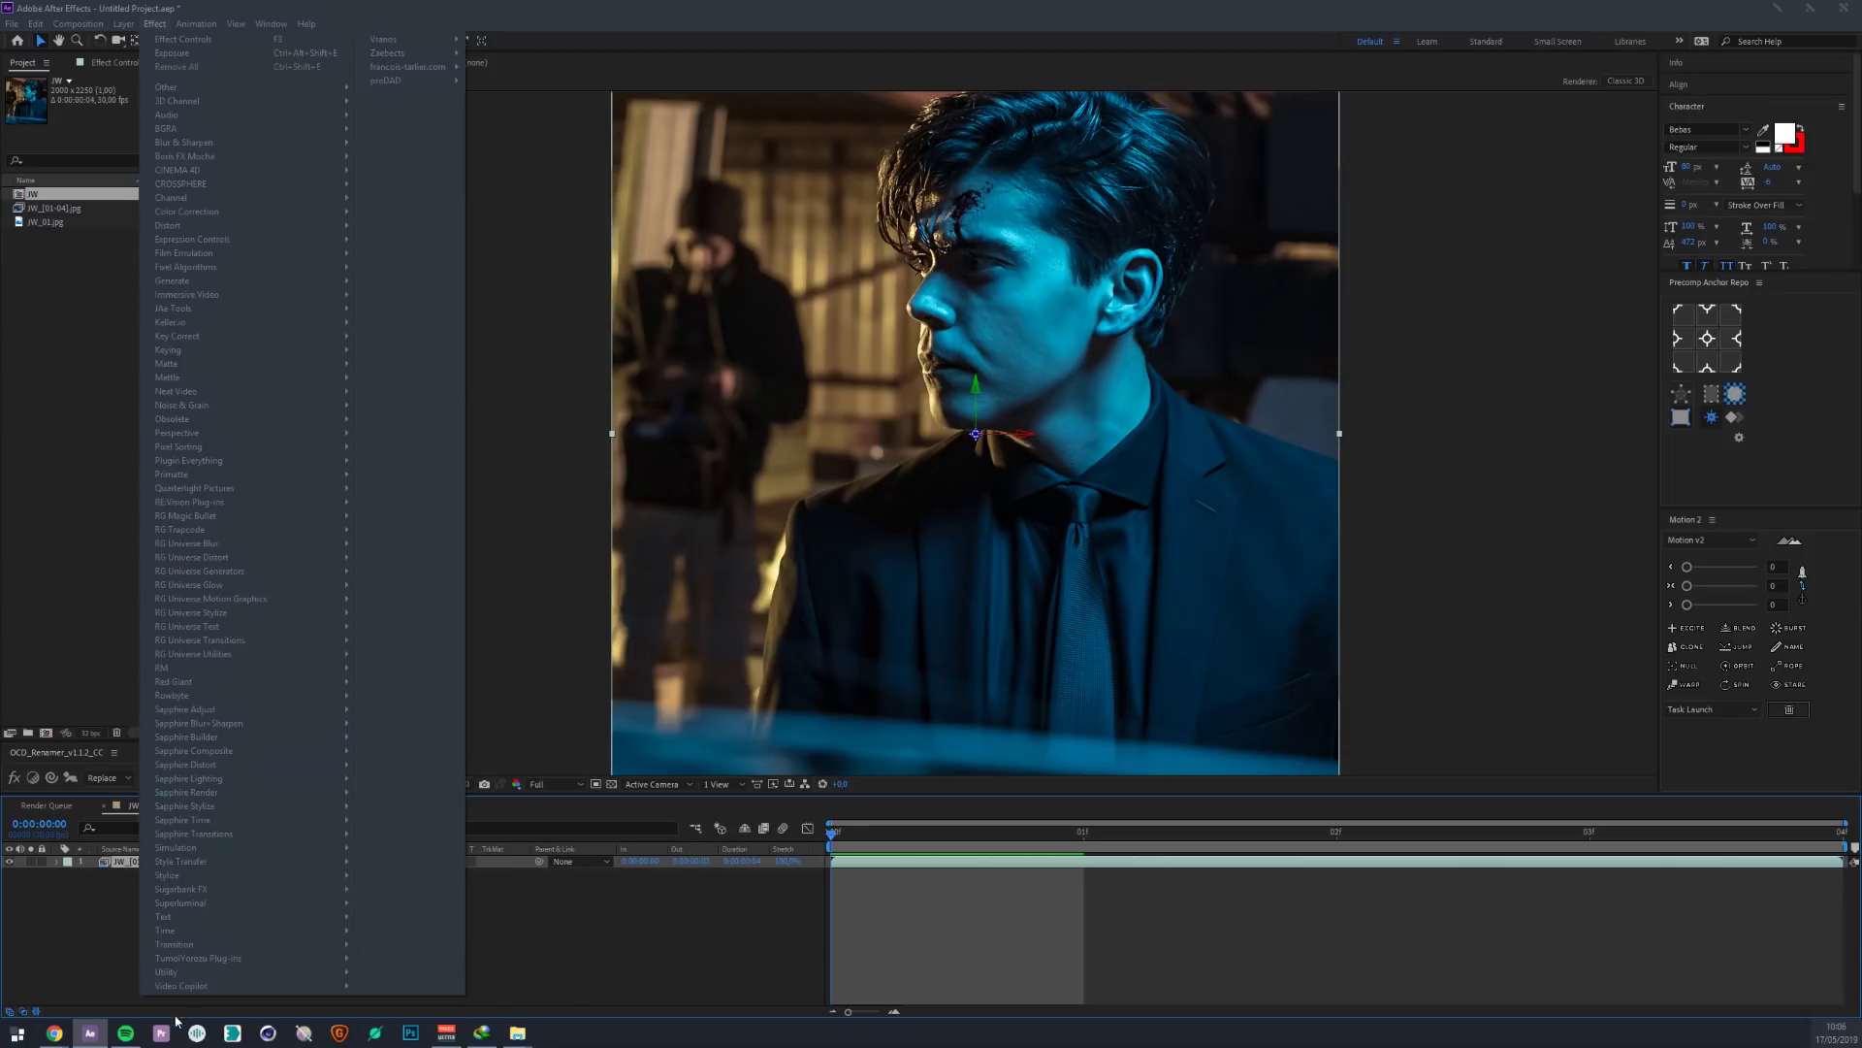
pyautogui.moveTo(197, 987)
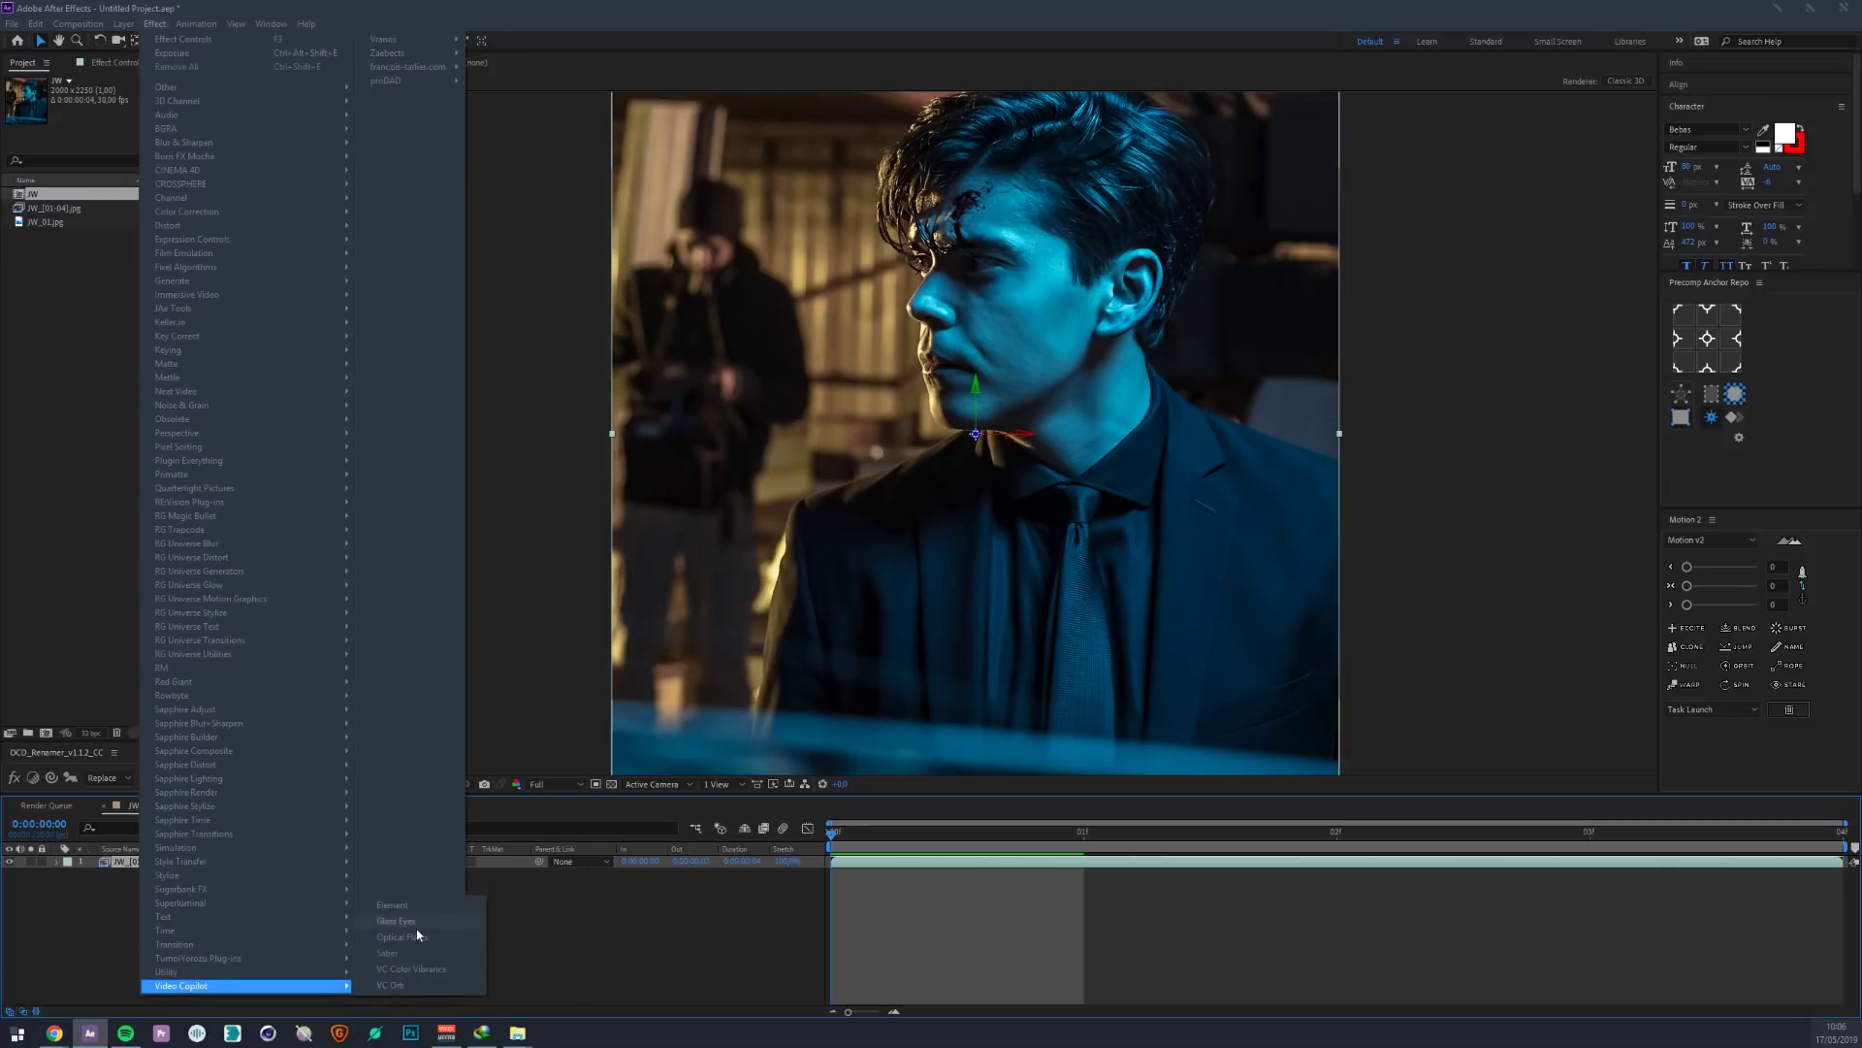
pyautogui.click(619, 946)
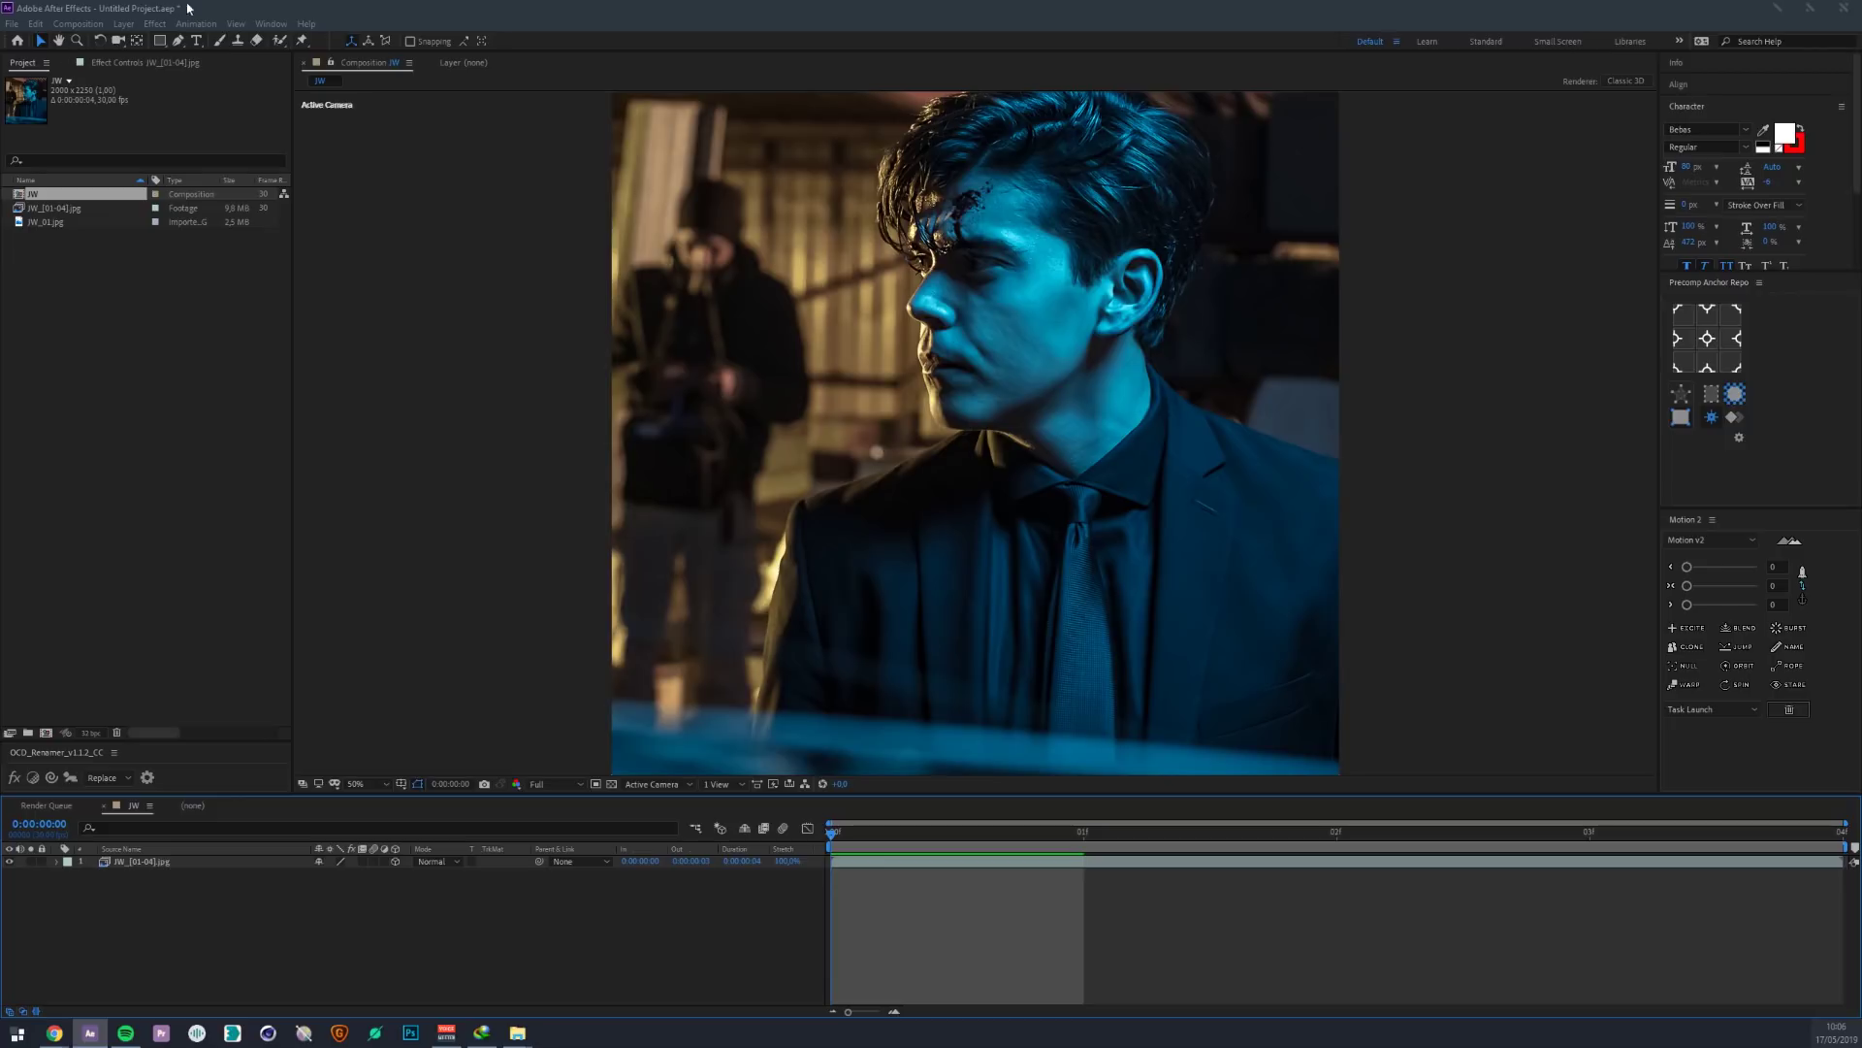
pyautogui.click(125, 862)
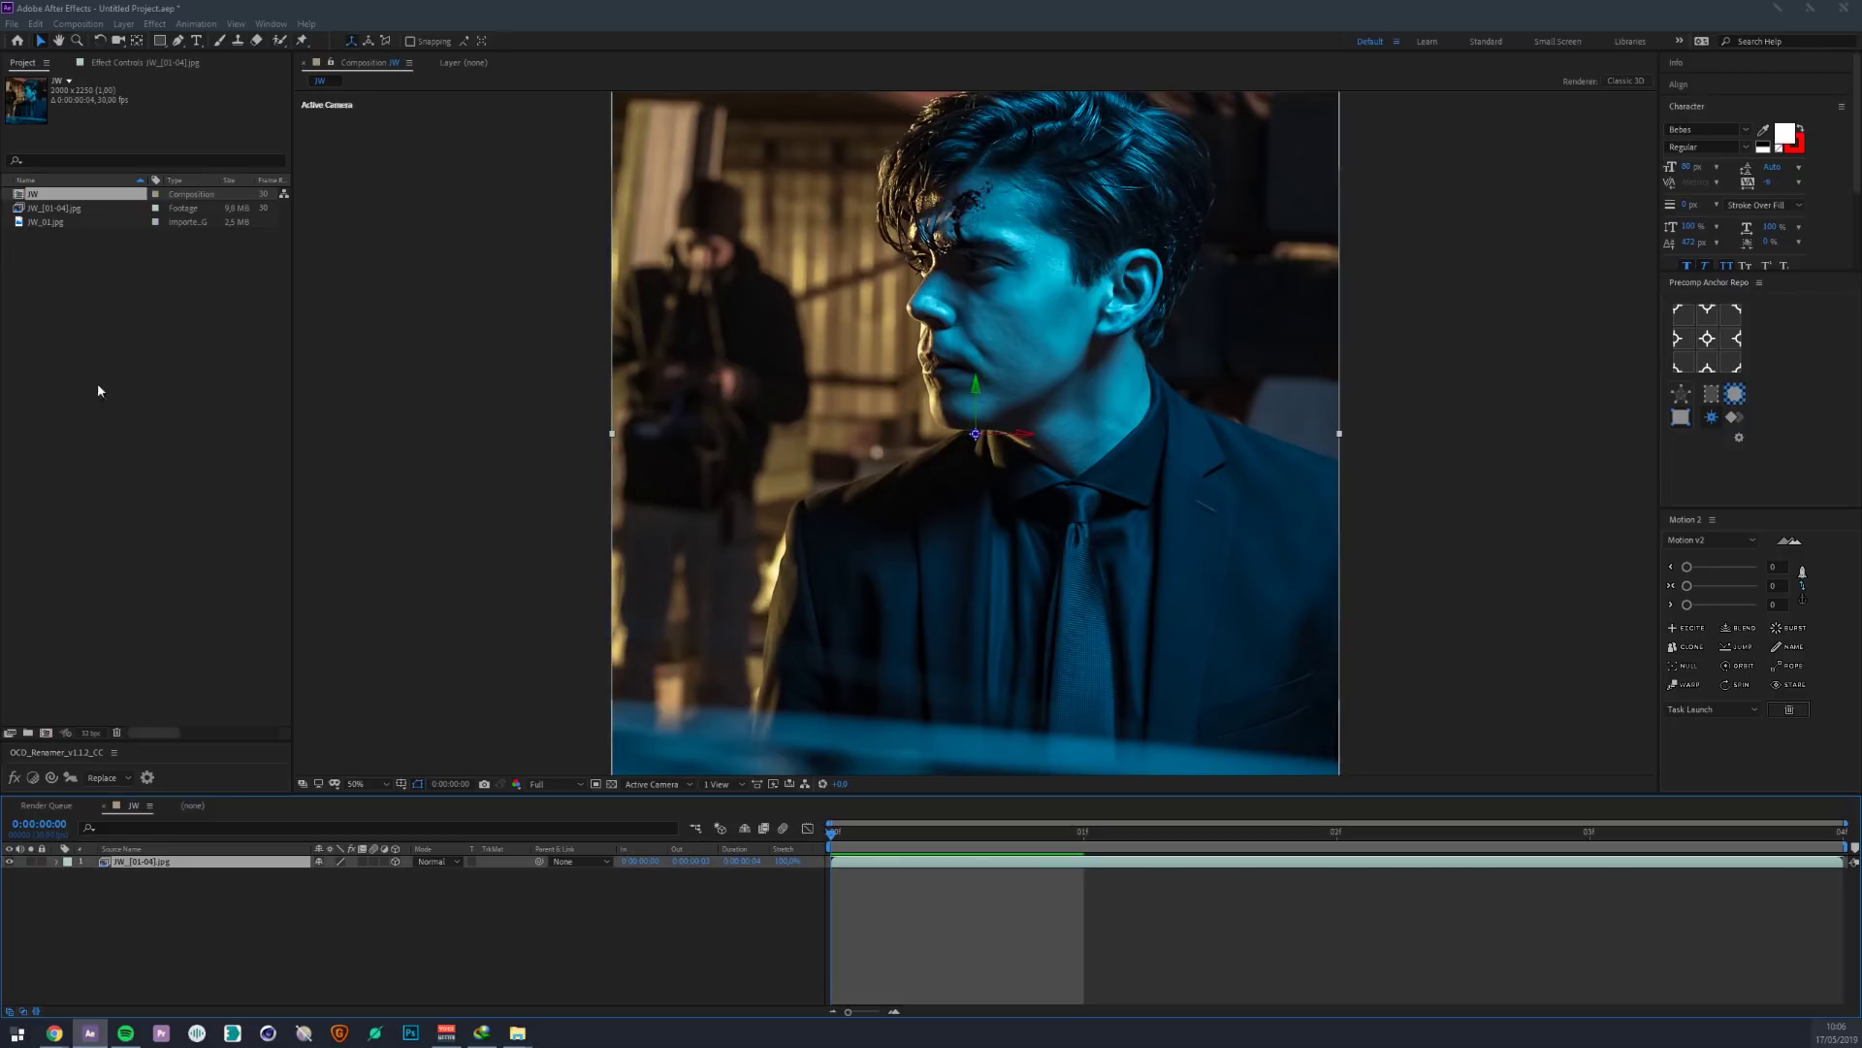
pyautogui.click(155, 23)
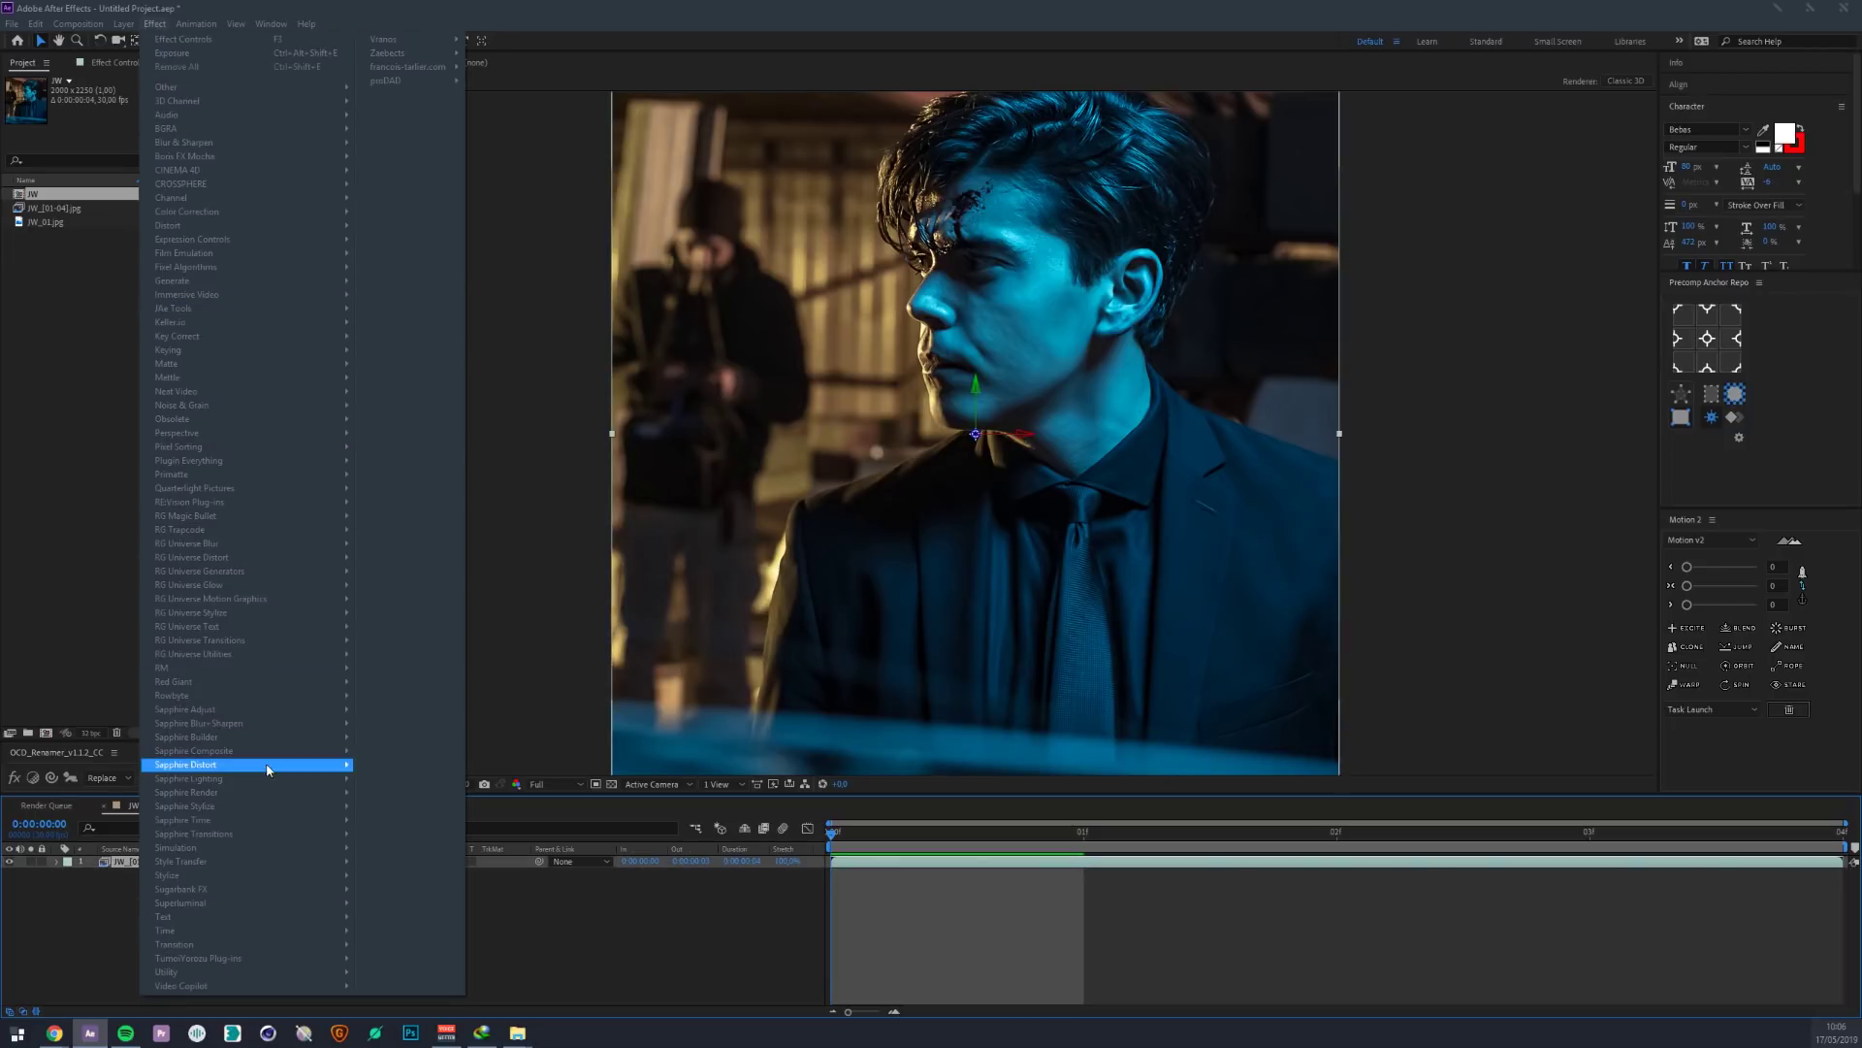
pyautogui.moveTo(265, 697)
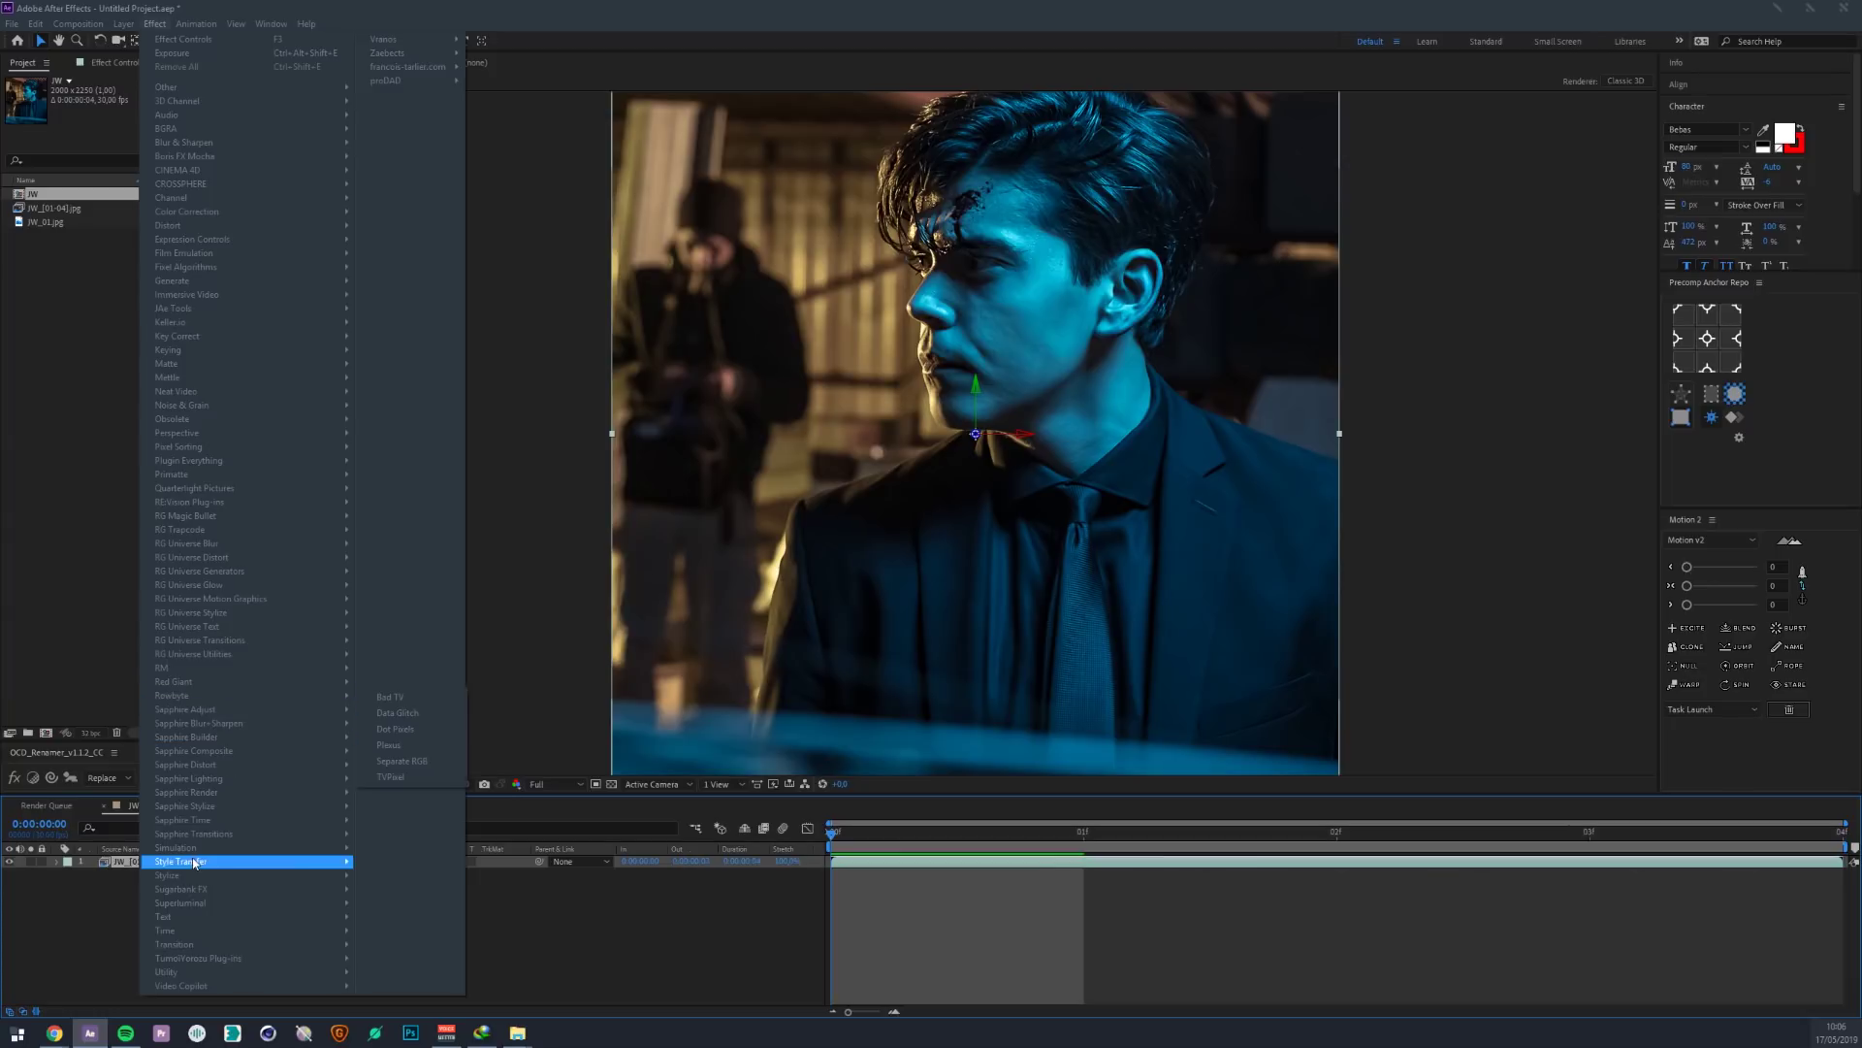
pyautogui.click(107, 876)
pyautogui.click(148, 862)
pyautogui.click(140, 871)
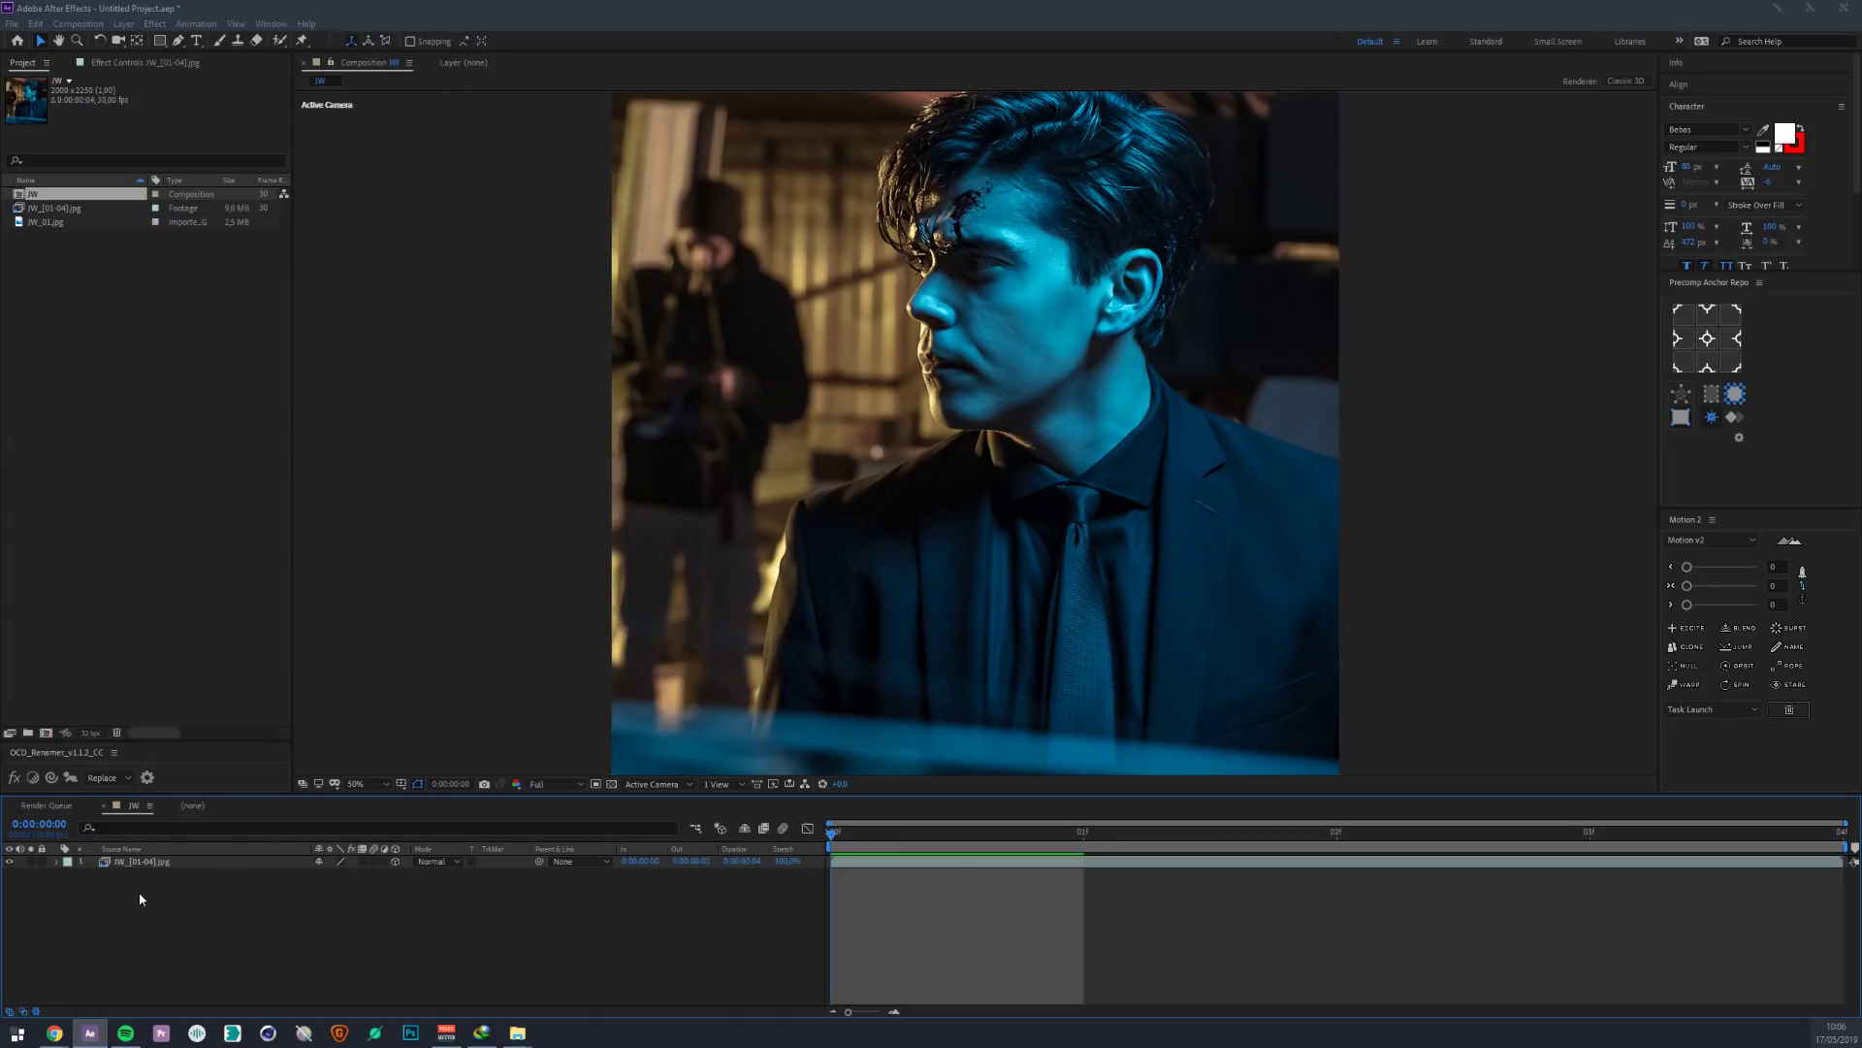
# - Apply the Curves effect to the JW_[01-04].jpg layer through the quick effect search, try bending its curve, and remove the effect
pyautogui.hotkey('ctrl', 'space')
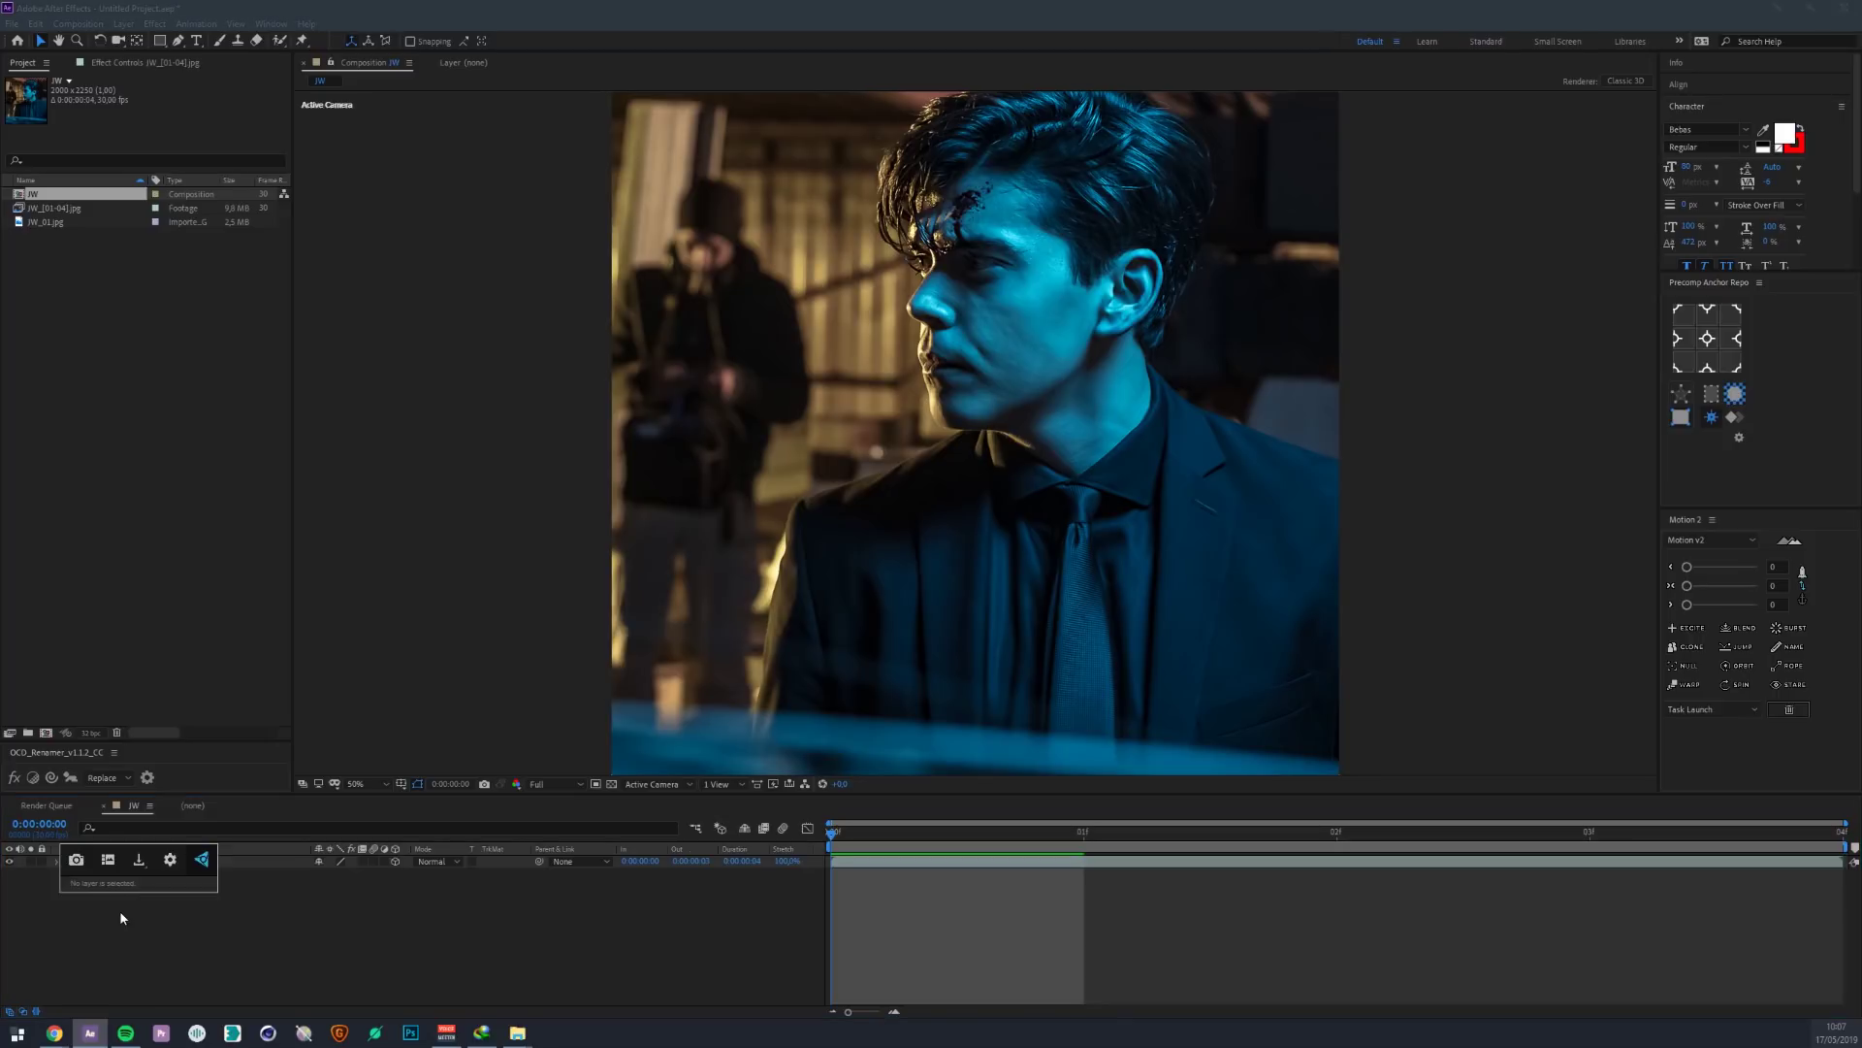
pyautogui.click(150, 861)
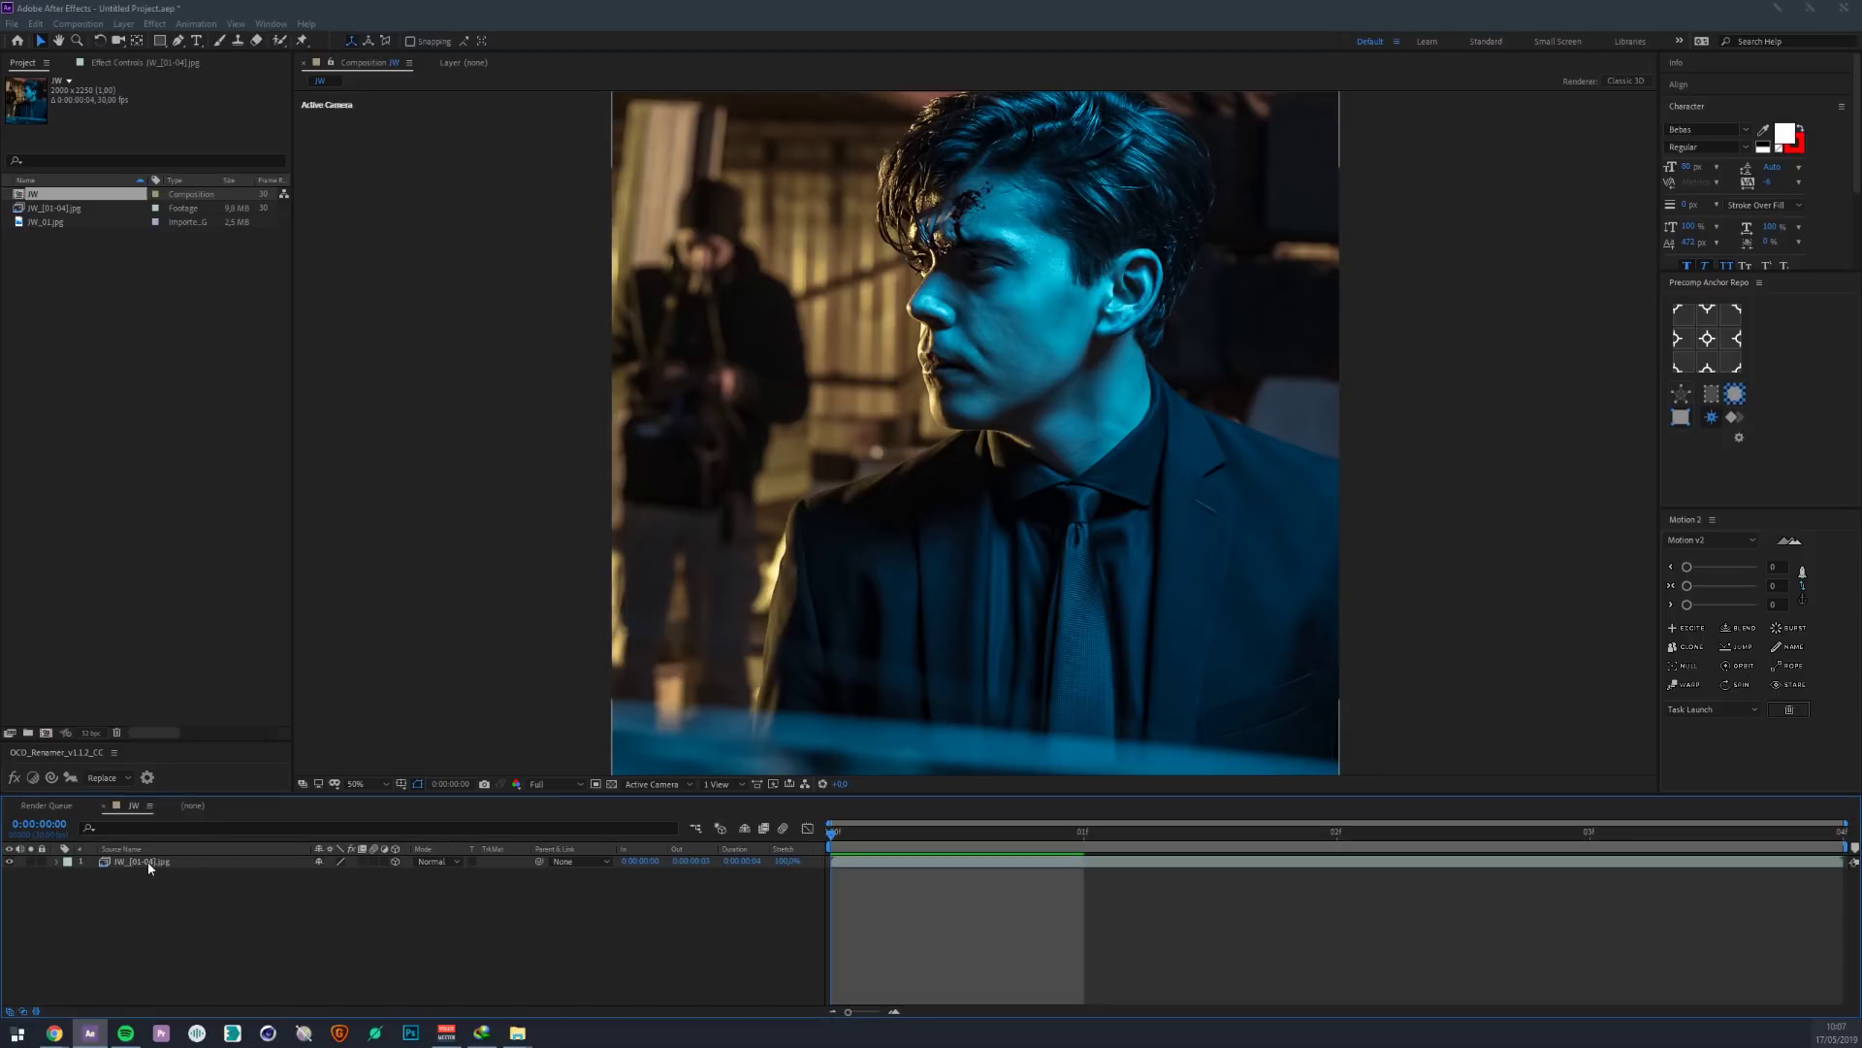
pyautogui.click(148, 861)
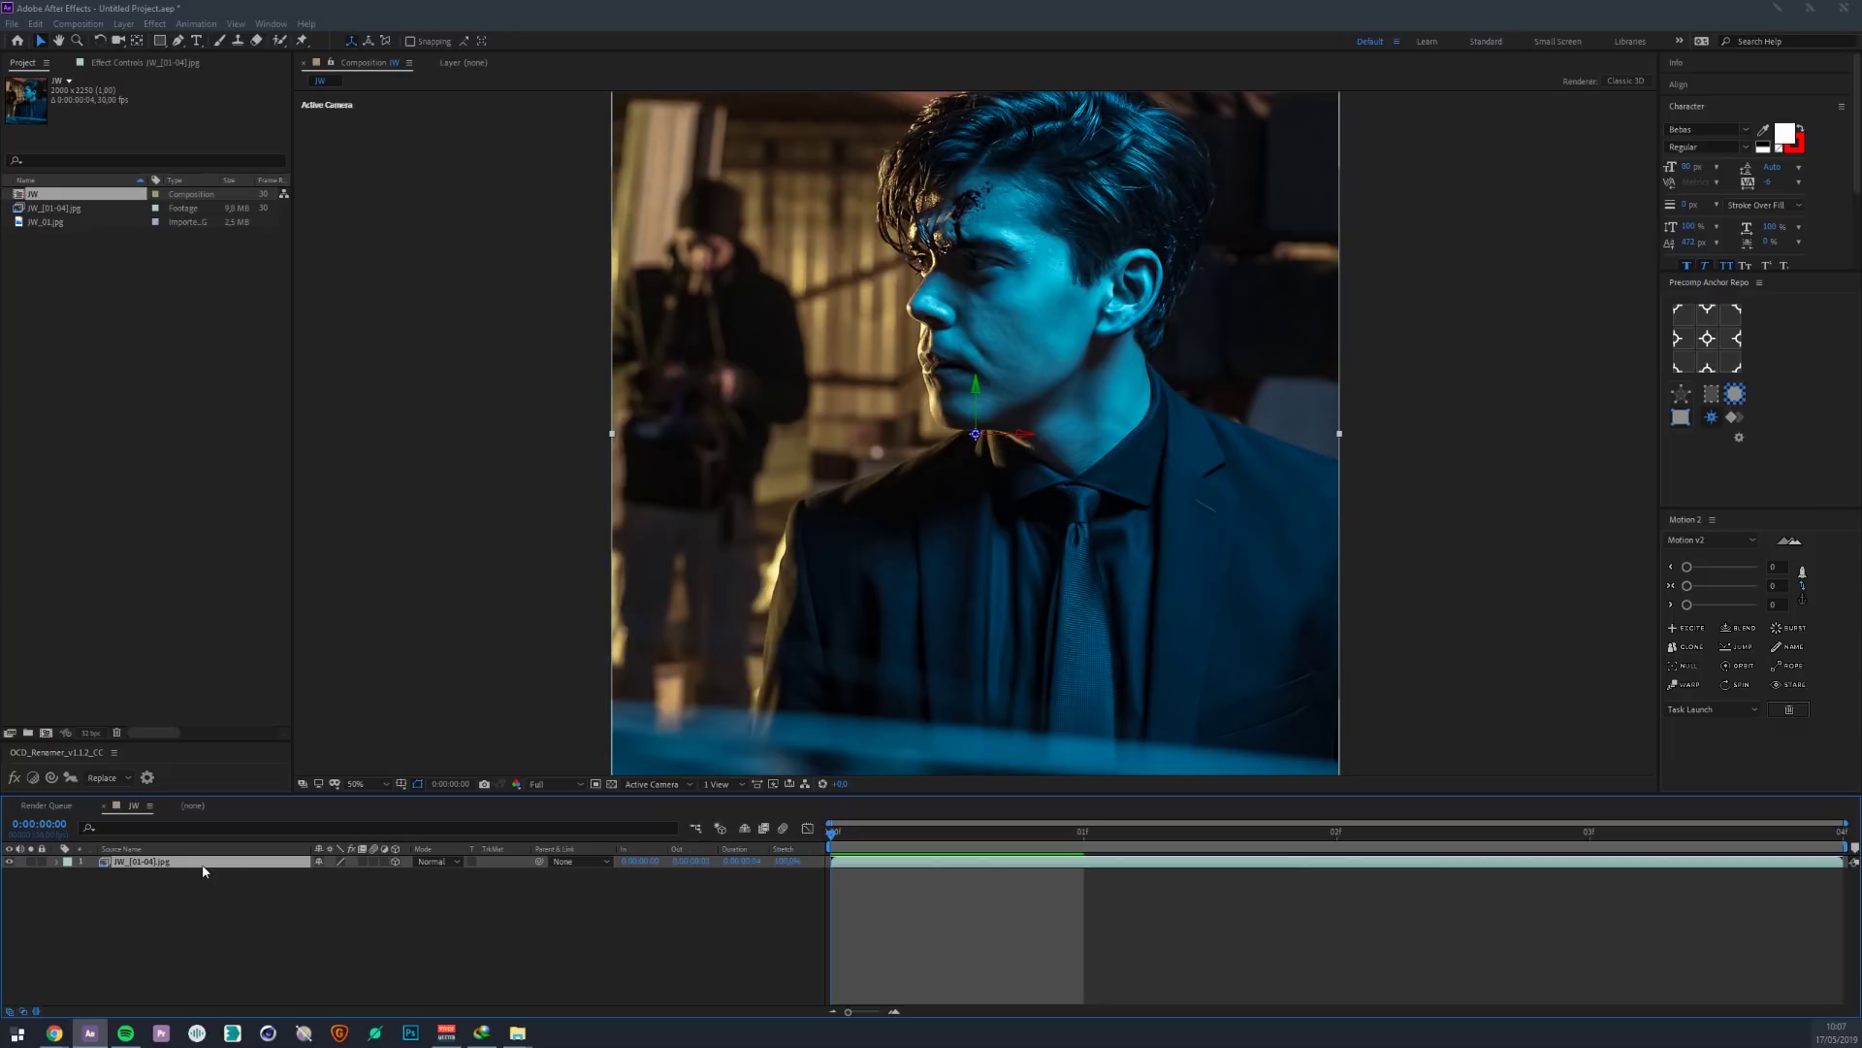
pyautogui.hotkey('ctrl', 'space')
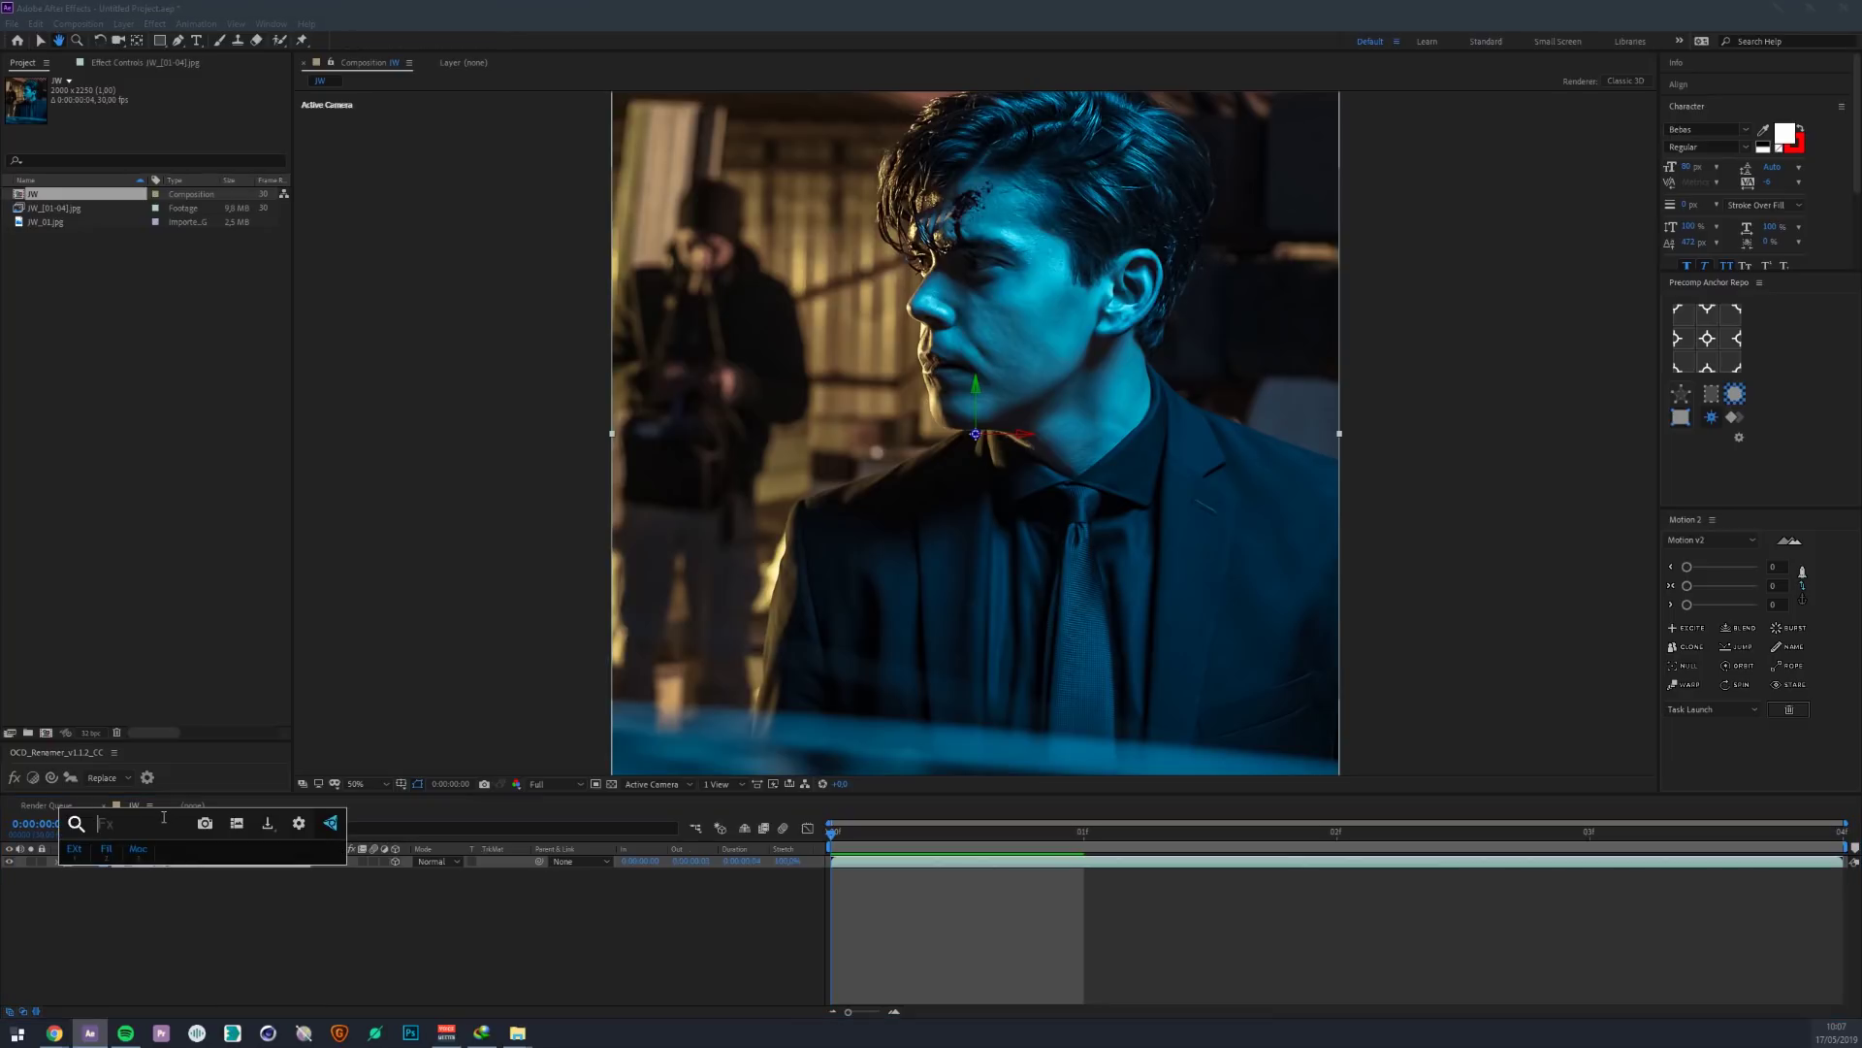
pyautogui.write('curves')
pyautogui.press('Return')
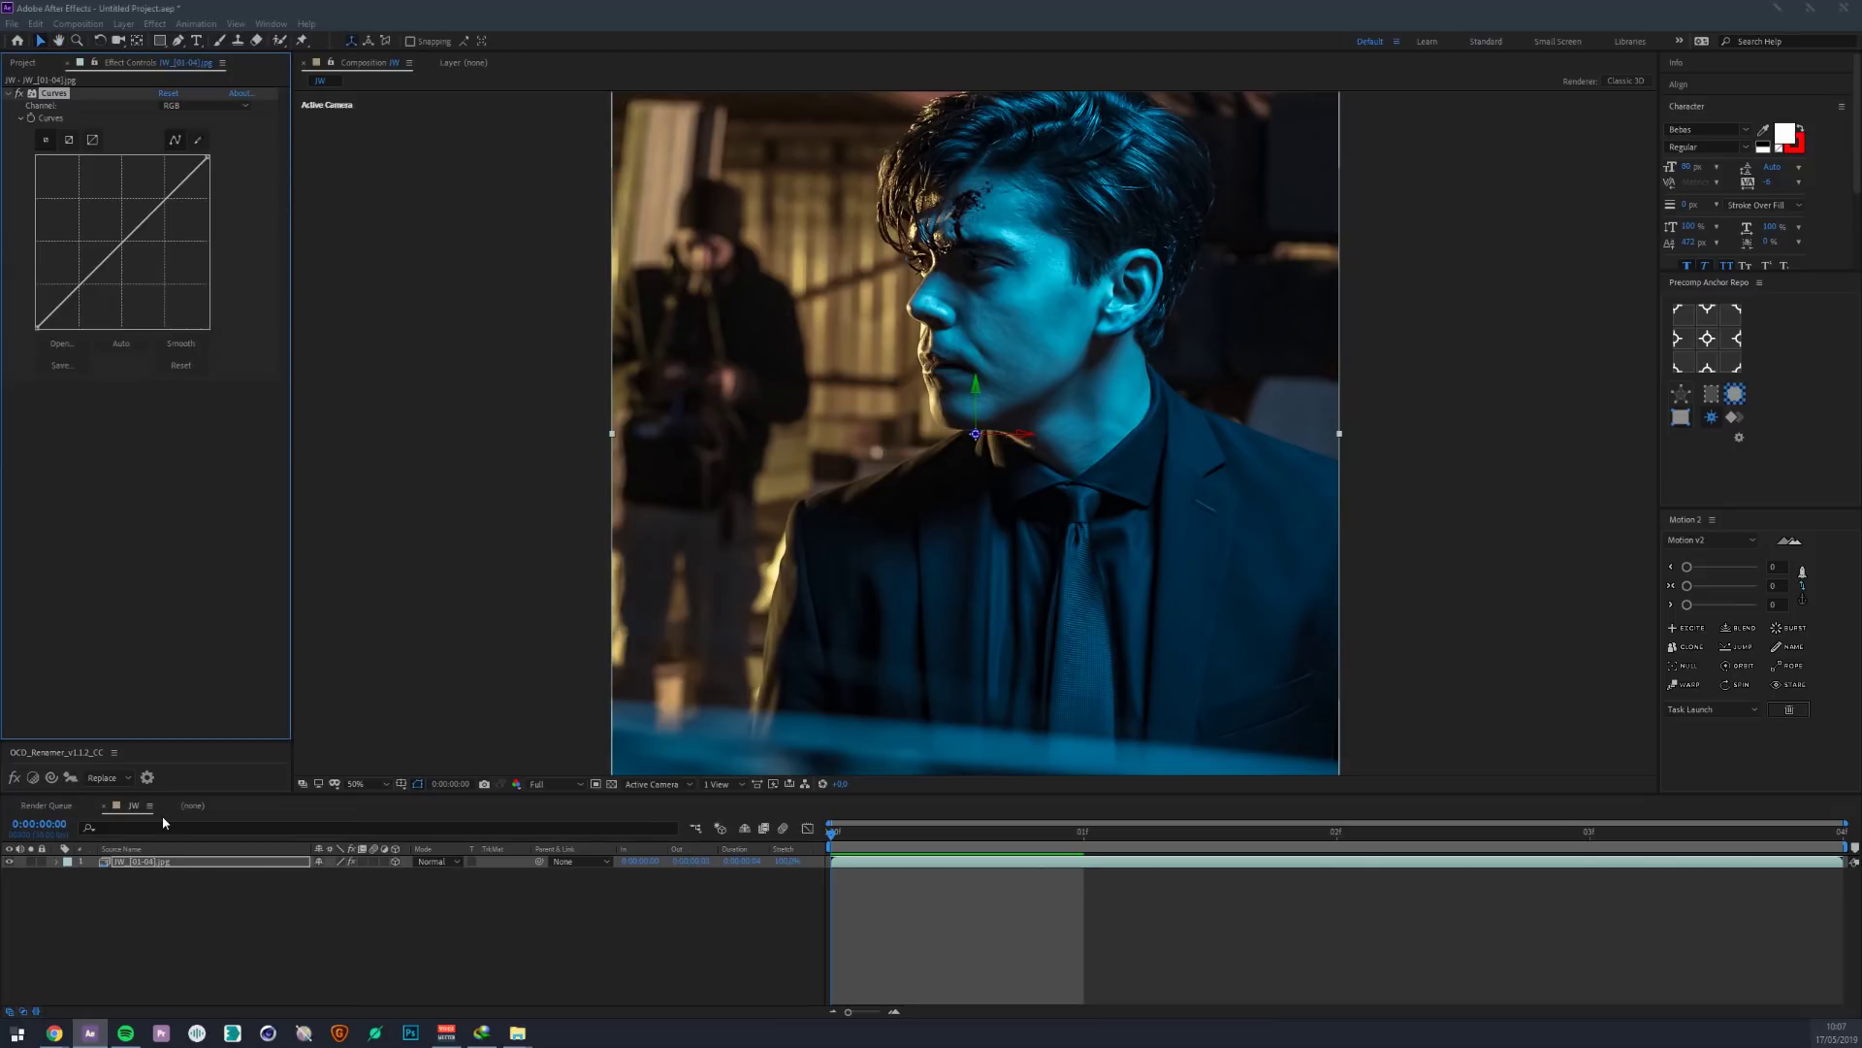
pyautogui.moveTo(114, 250); pyautogui.dragTo(152, 265)
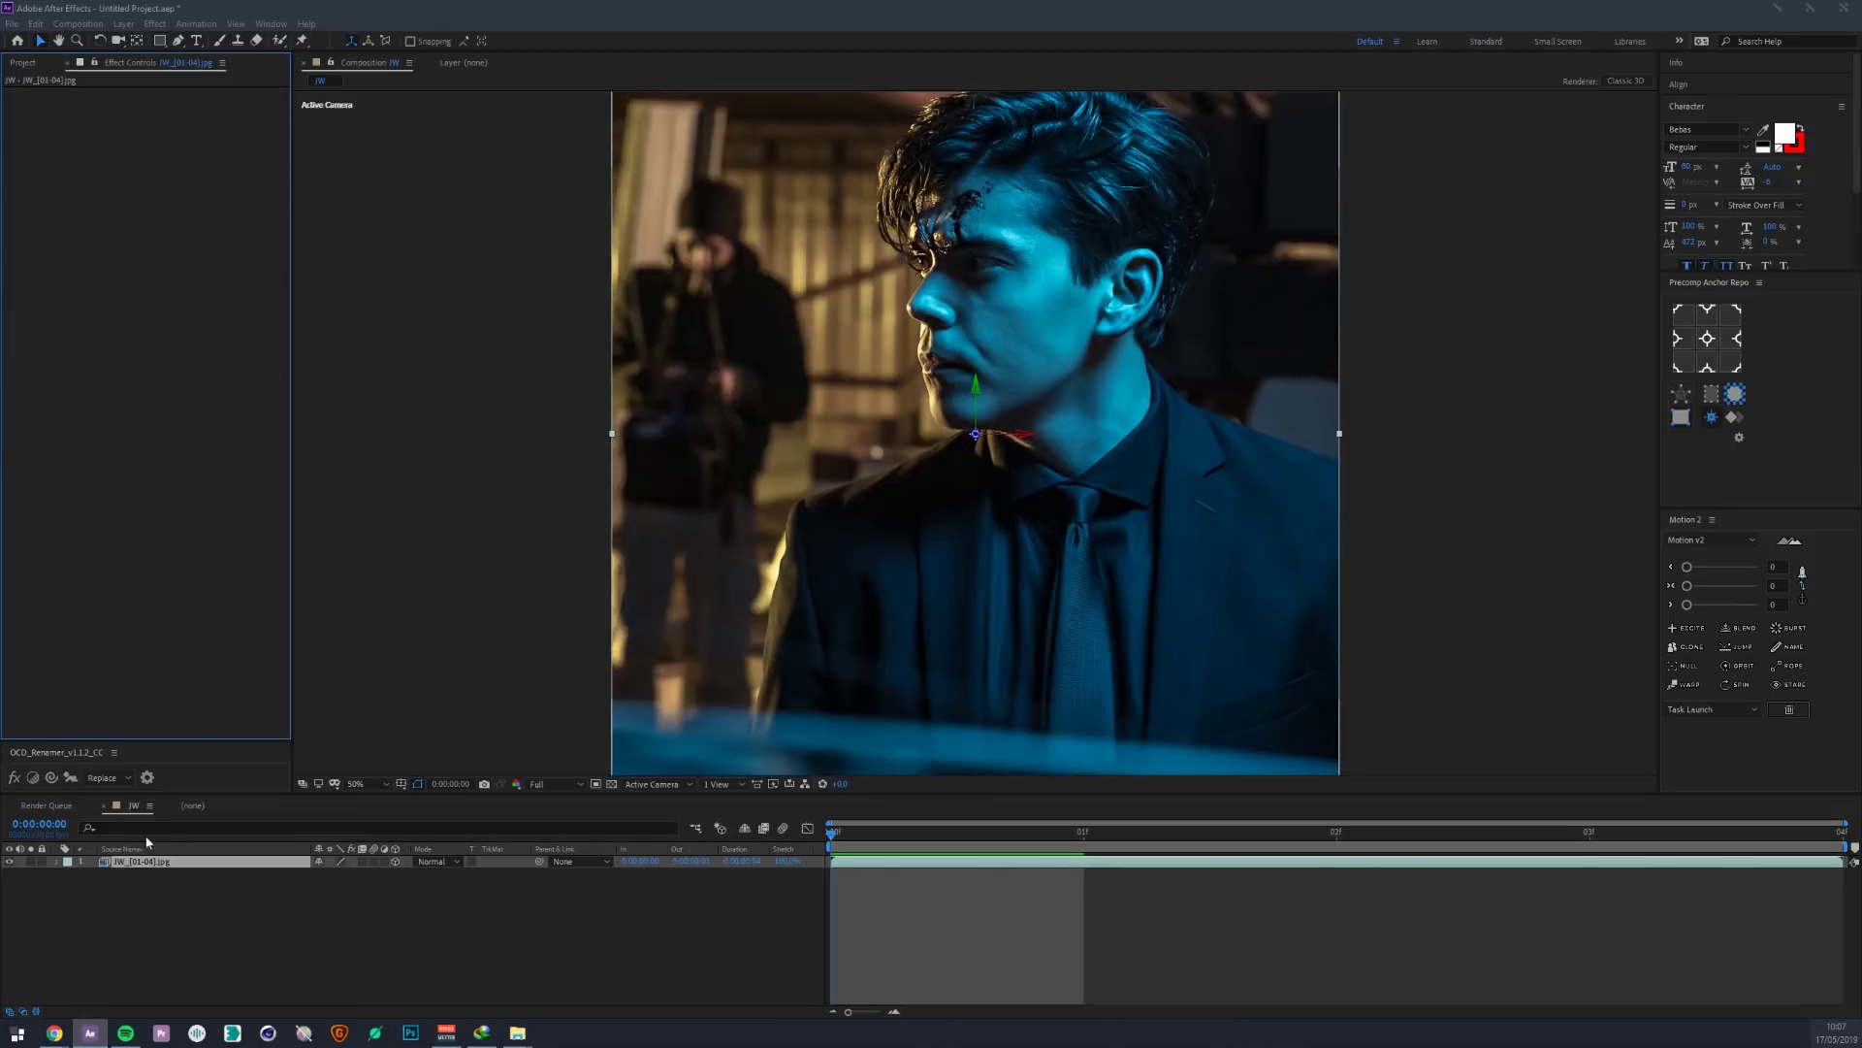
# - Find Curves in the quick effect search and add it to the favourites
pyautogui.hotkey('ctrl', 'space')
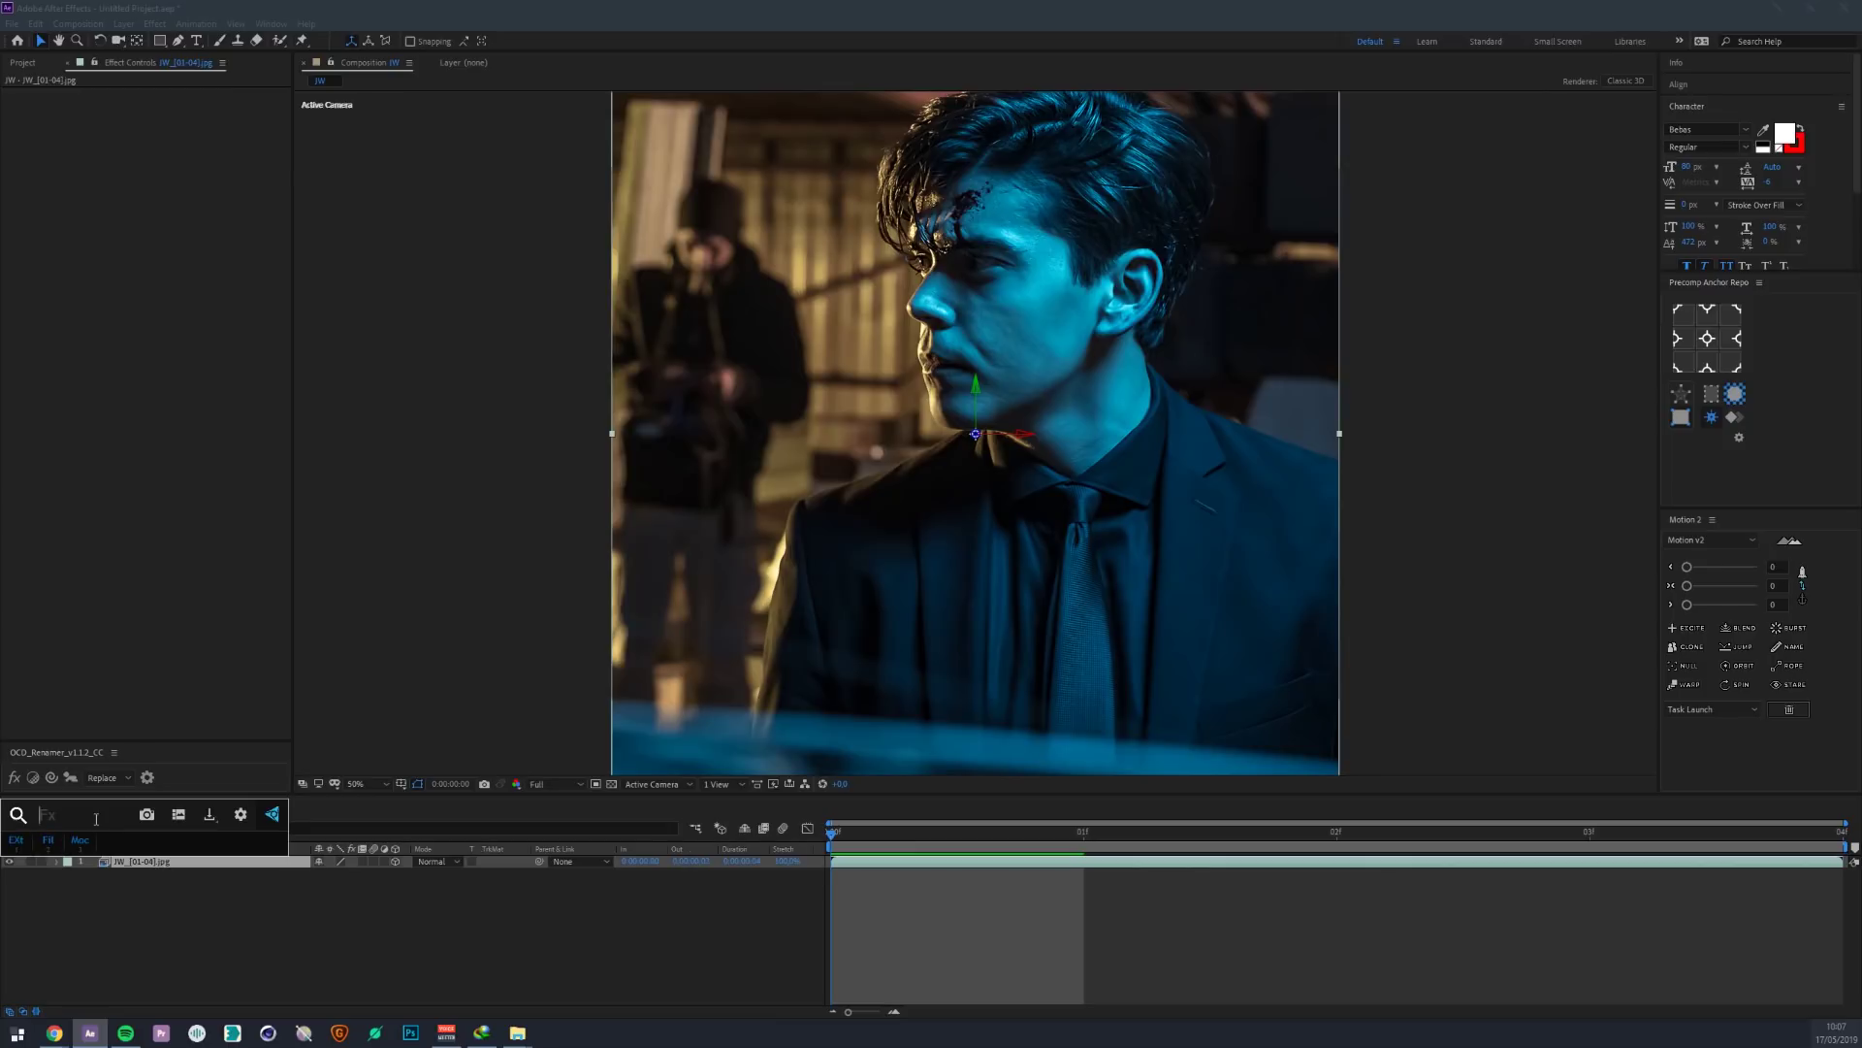
pyautogui.write('curve')
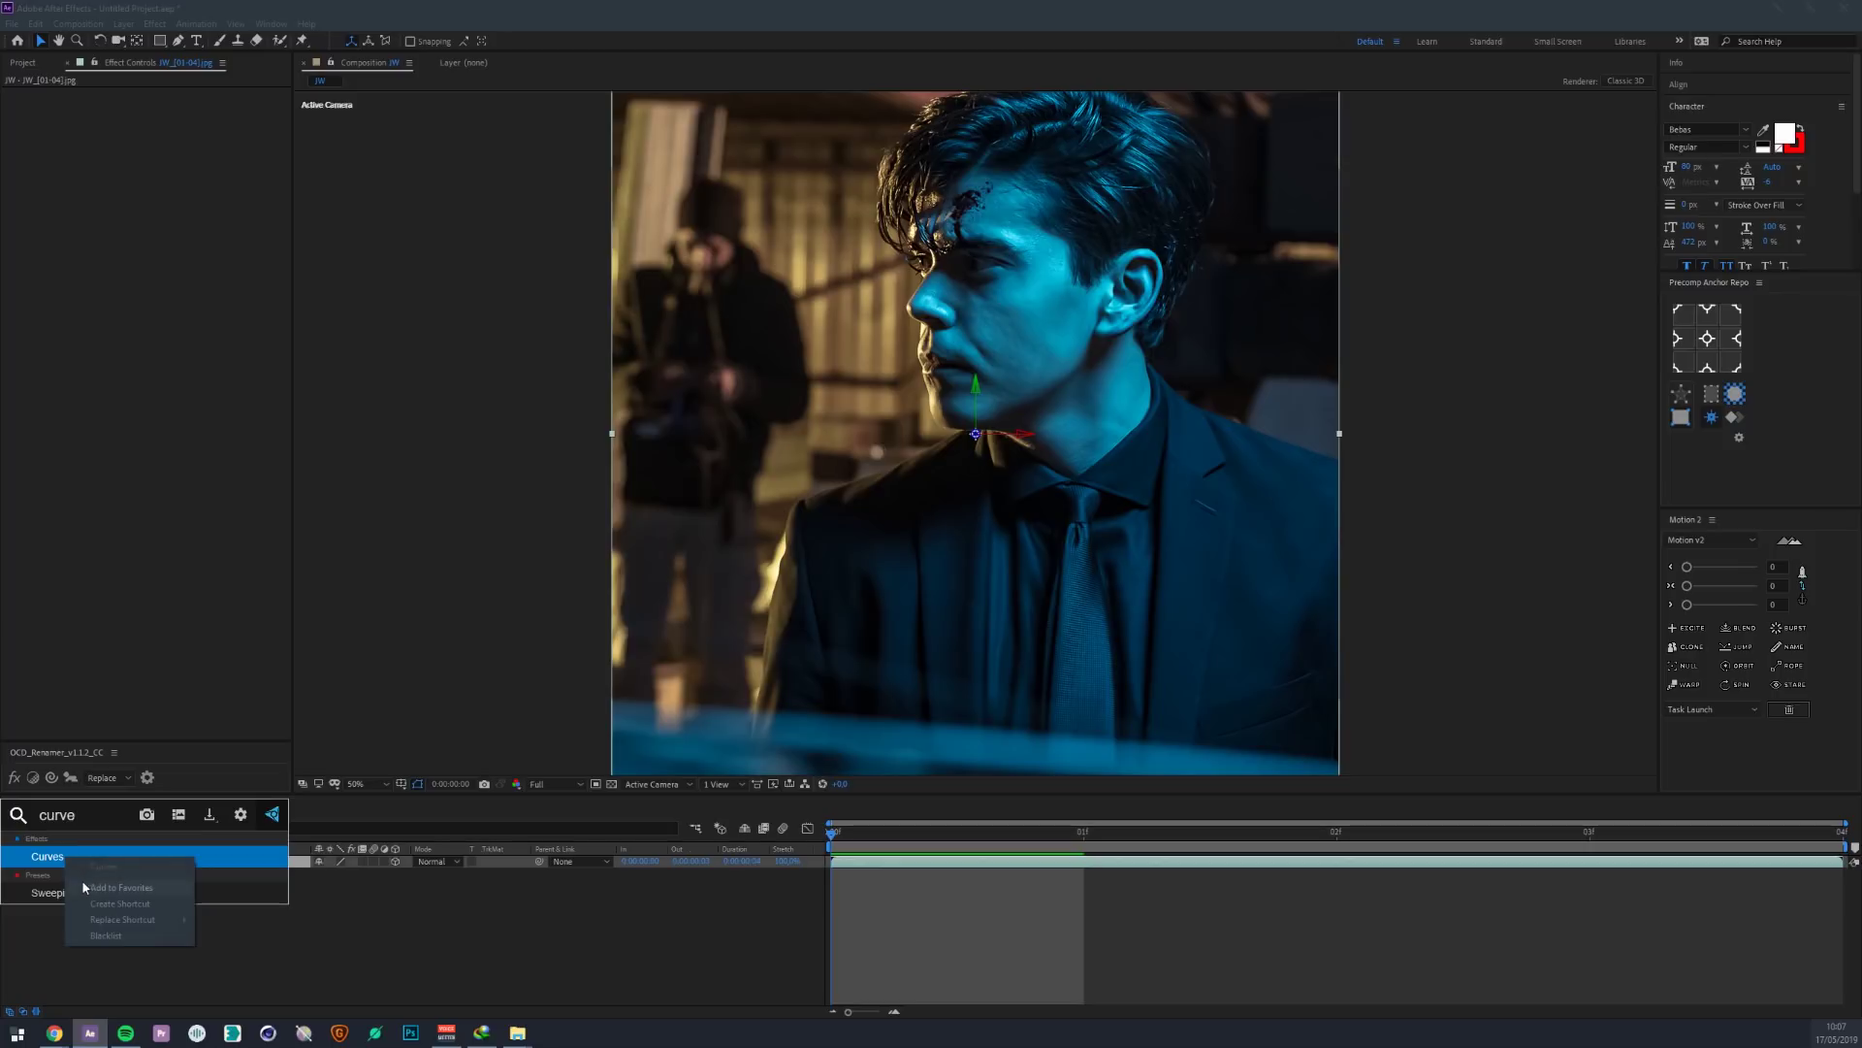
pyautogui.click(105, 891)
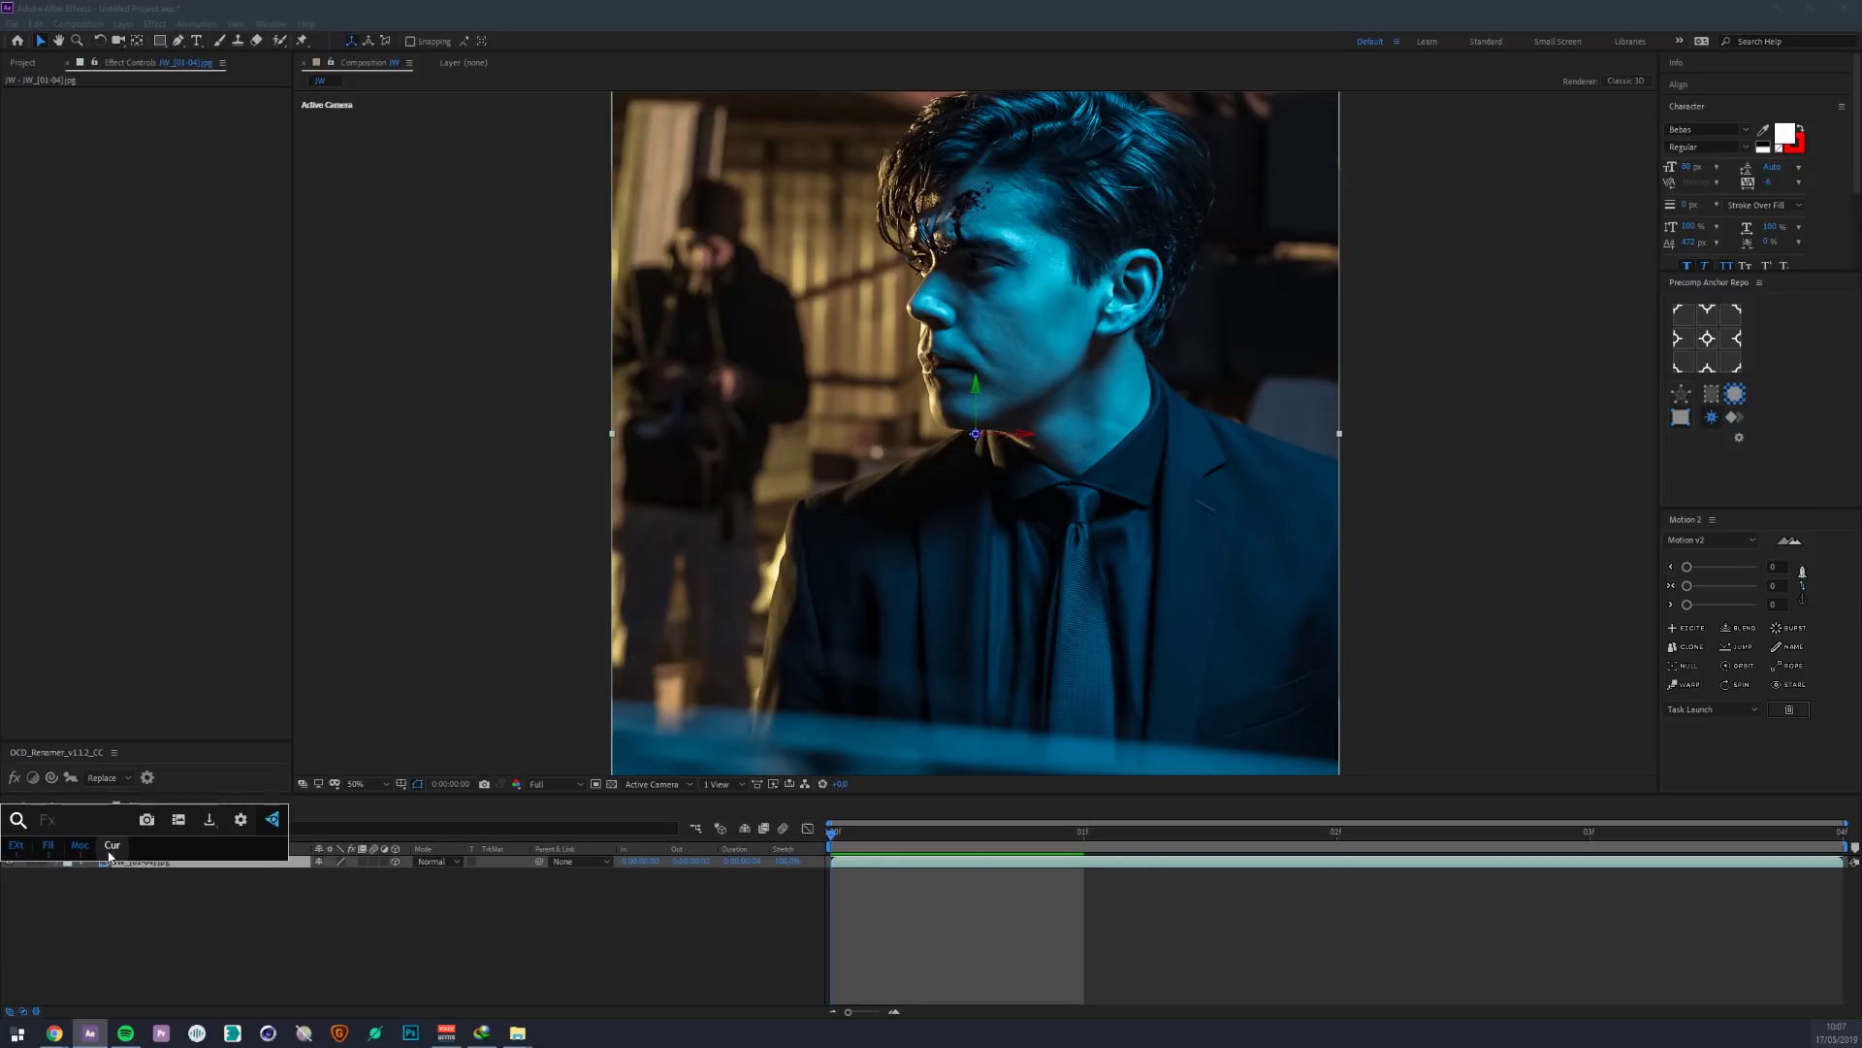
# - Apply the favourite Curves effect to the sequence layer twice, deleting it each time
pyautogui.click(124, 845)
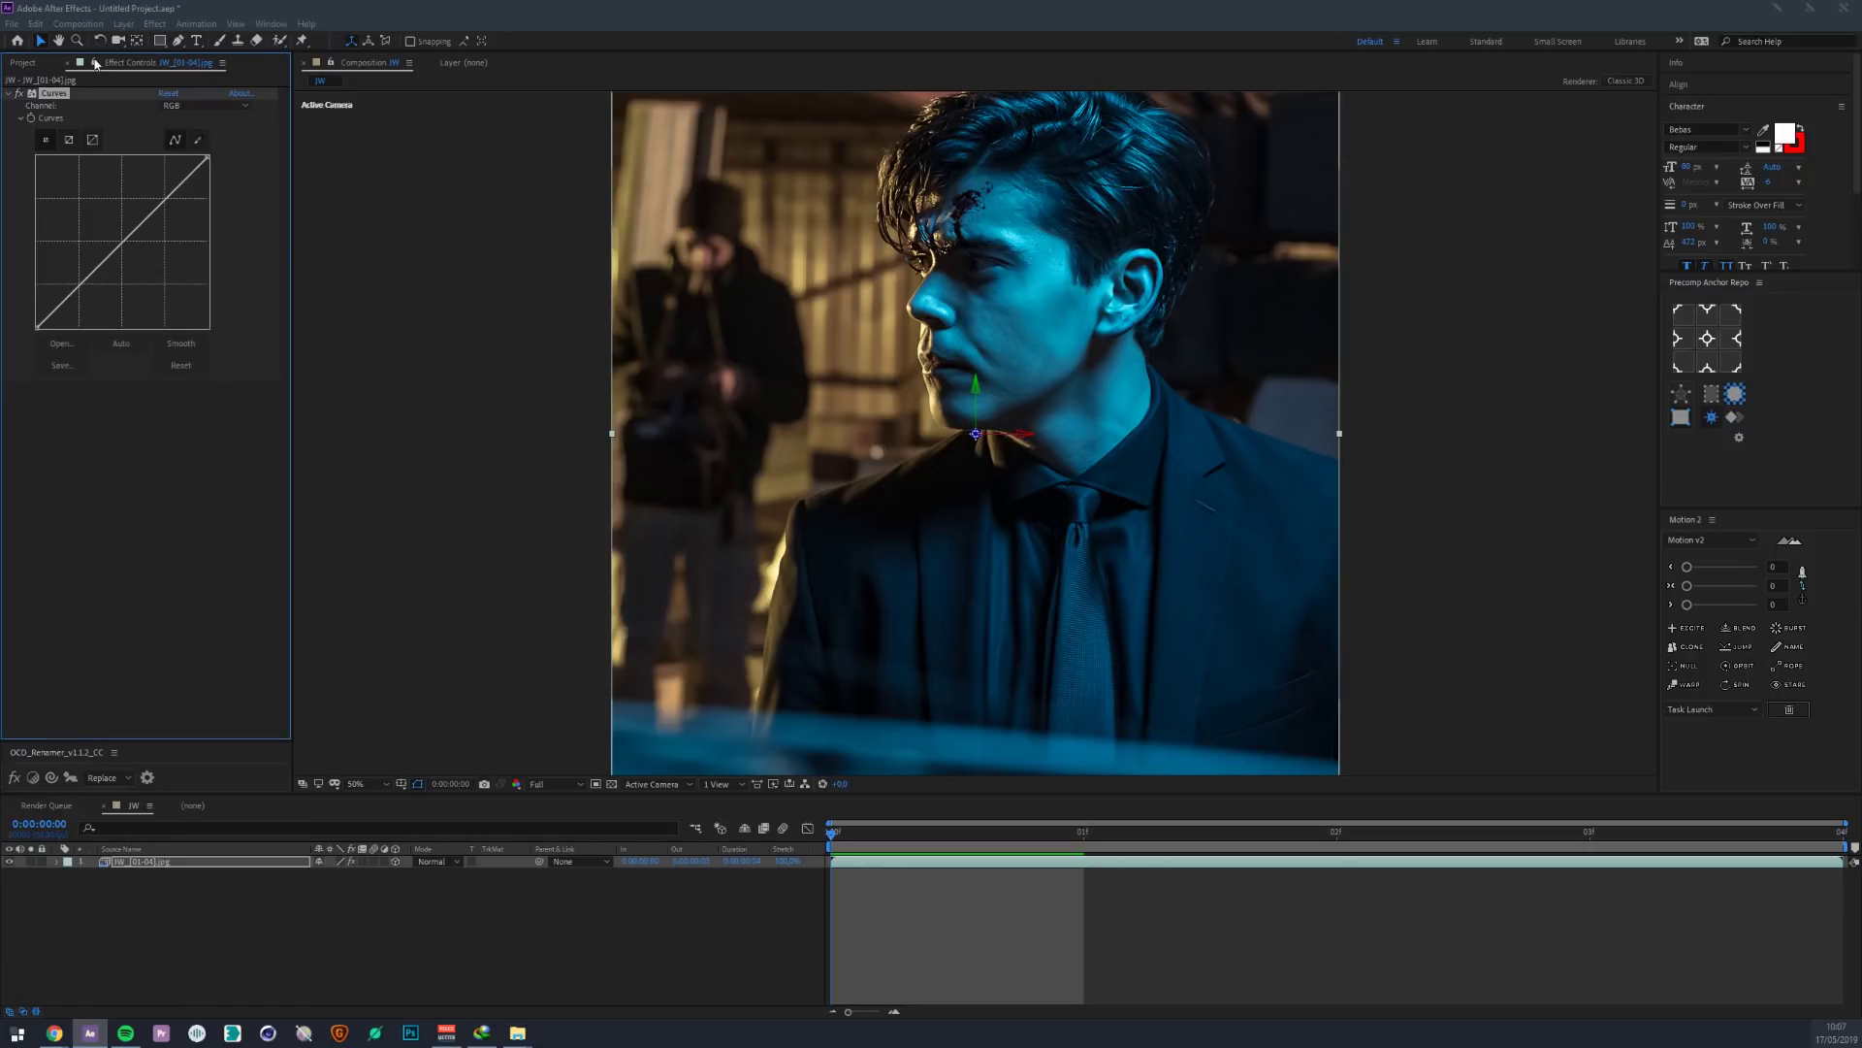
pyautogui.press('Delete')
pyautogui.hotkey('ctrl', 'space')
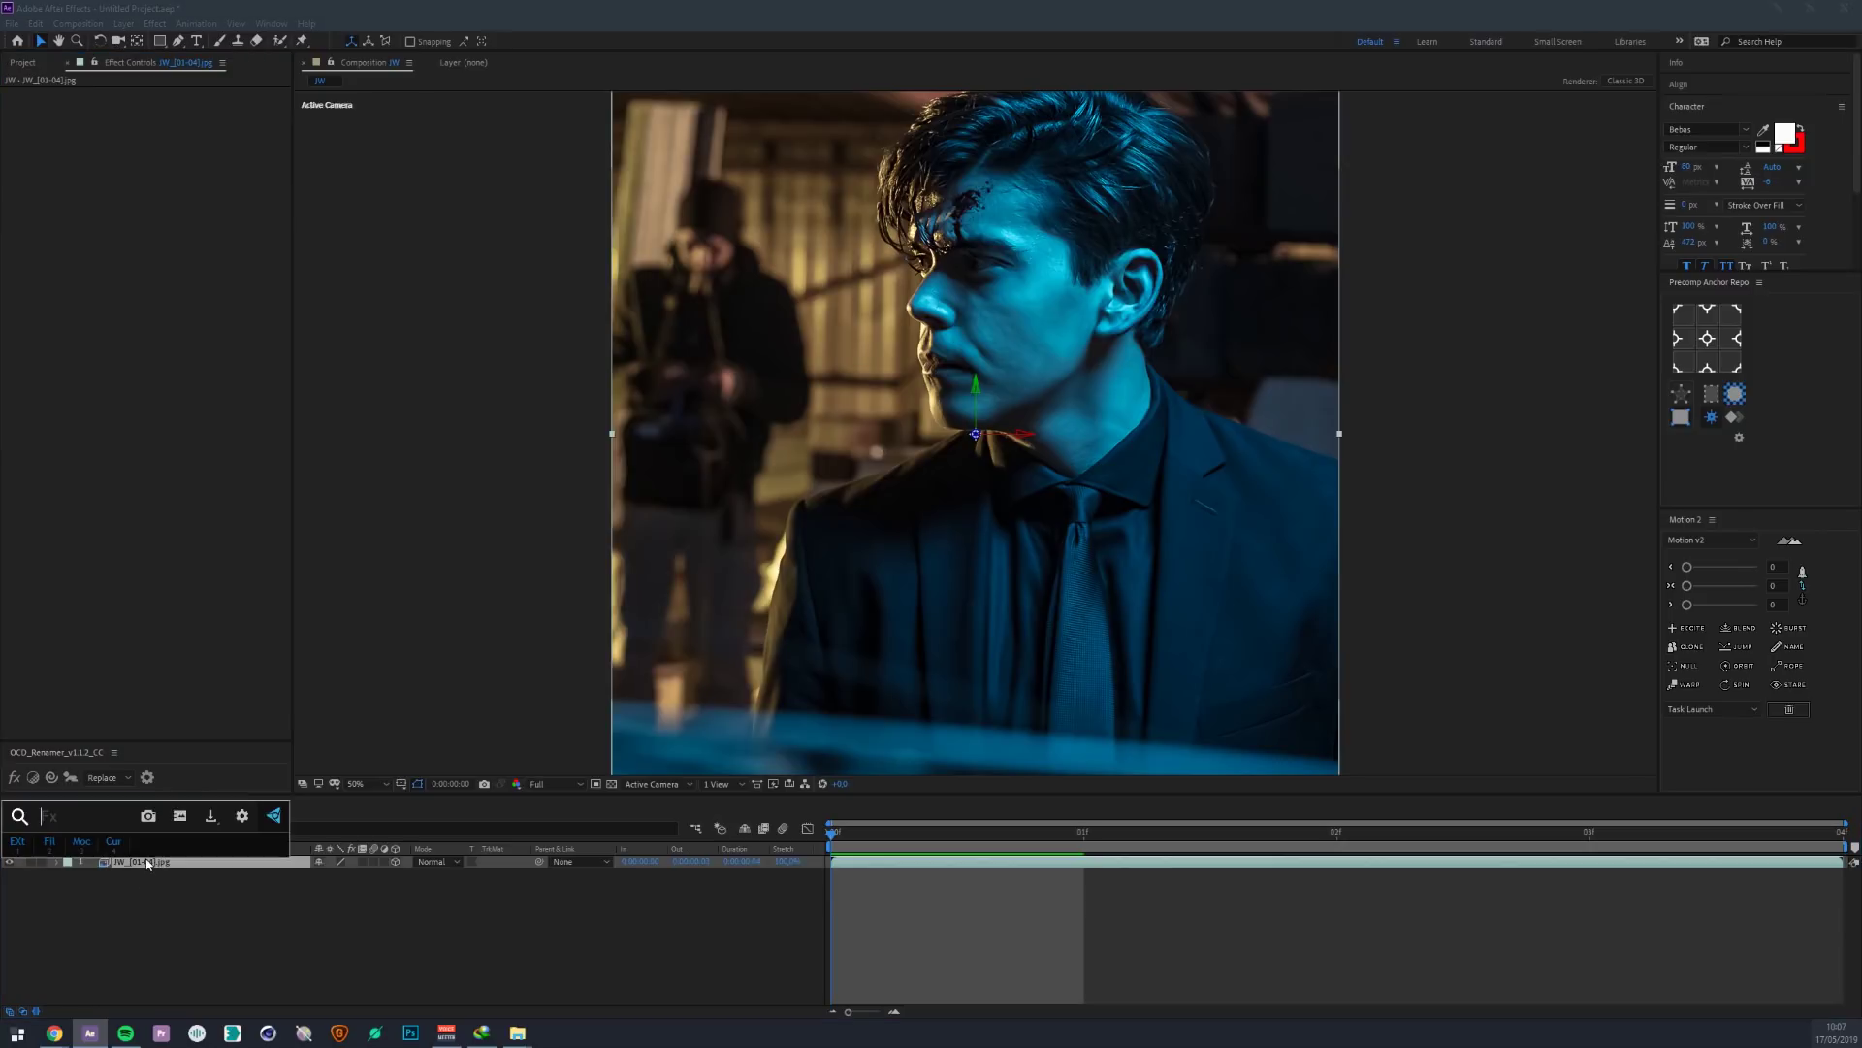
pyautogui.press('4')
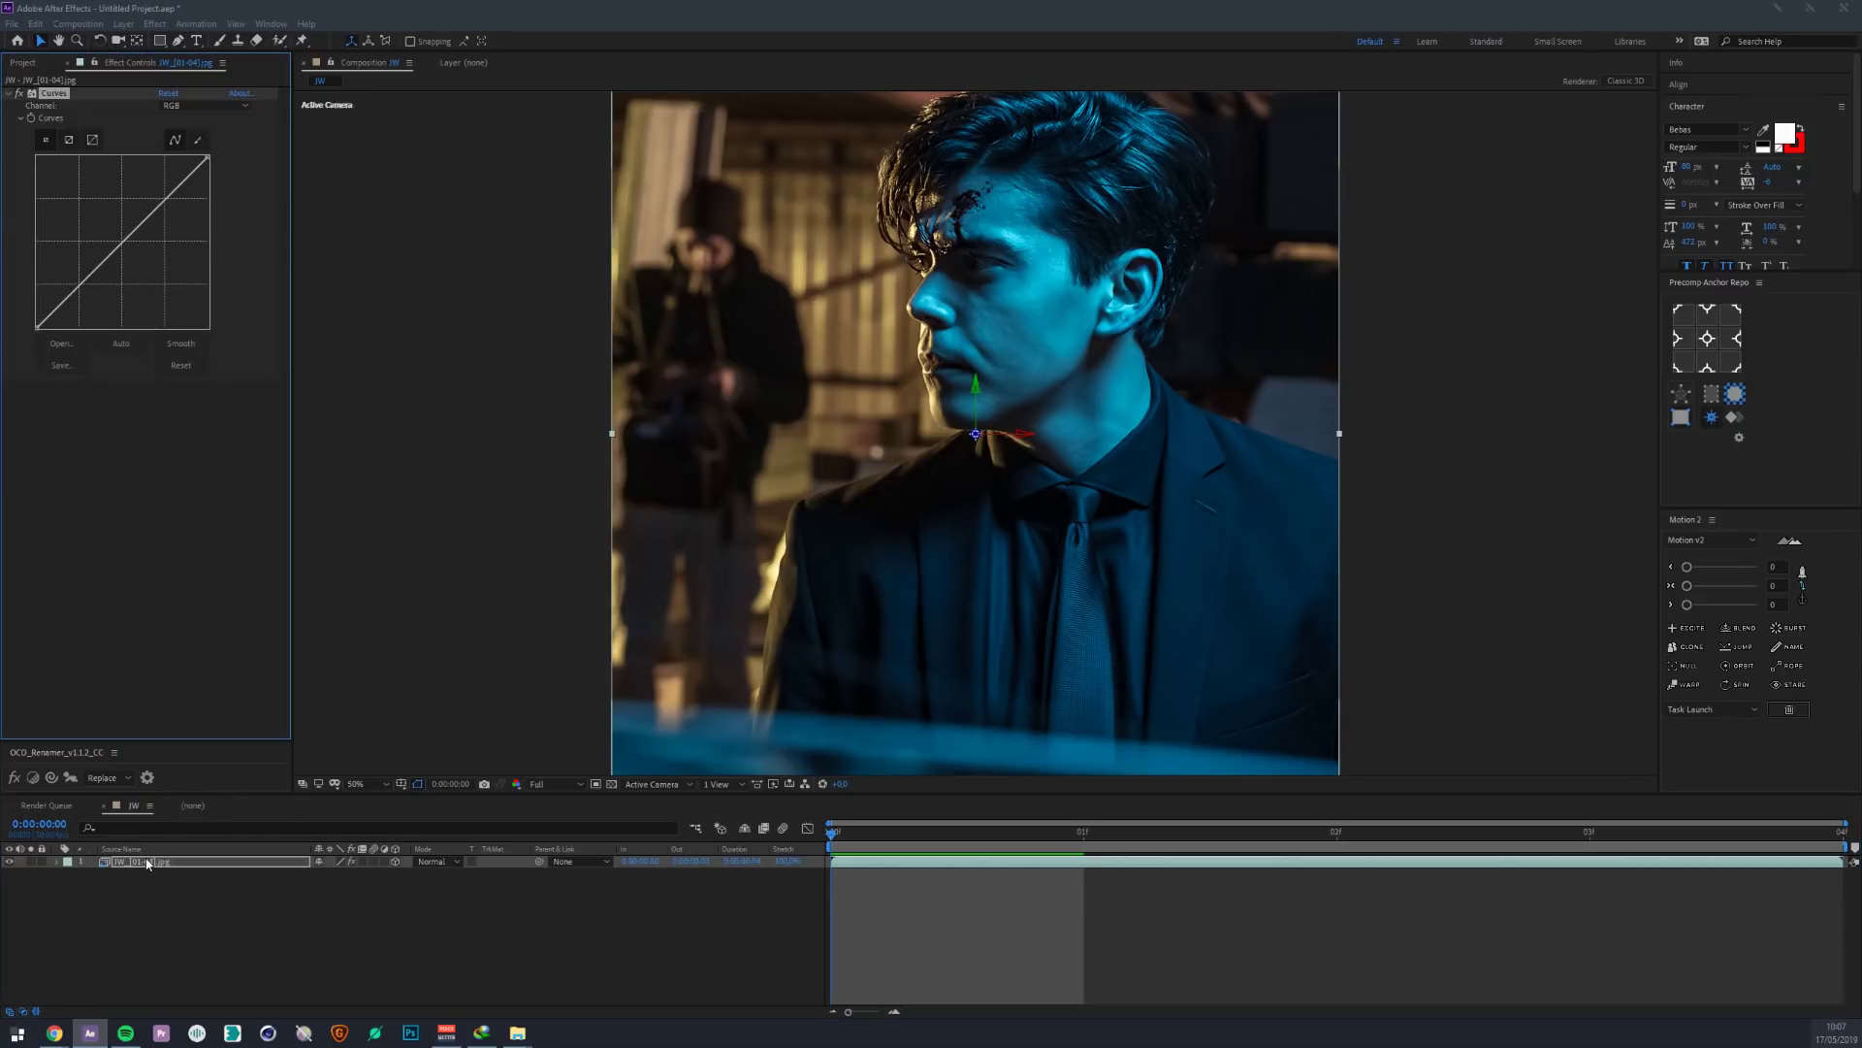
pyautogui.press('Delete')
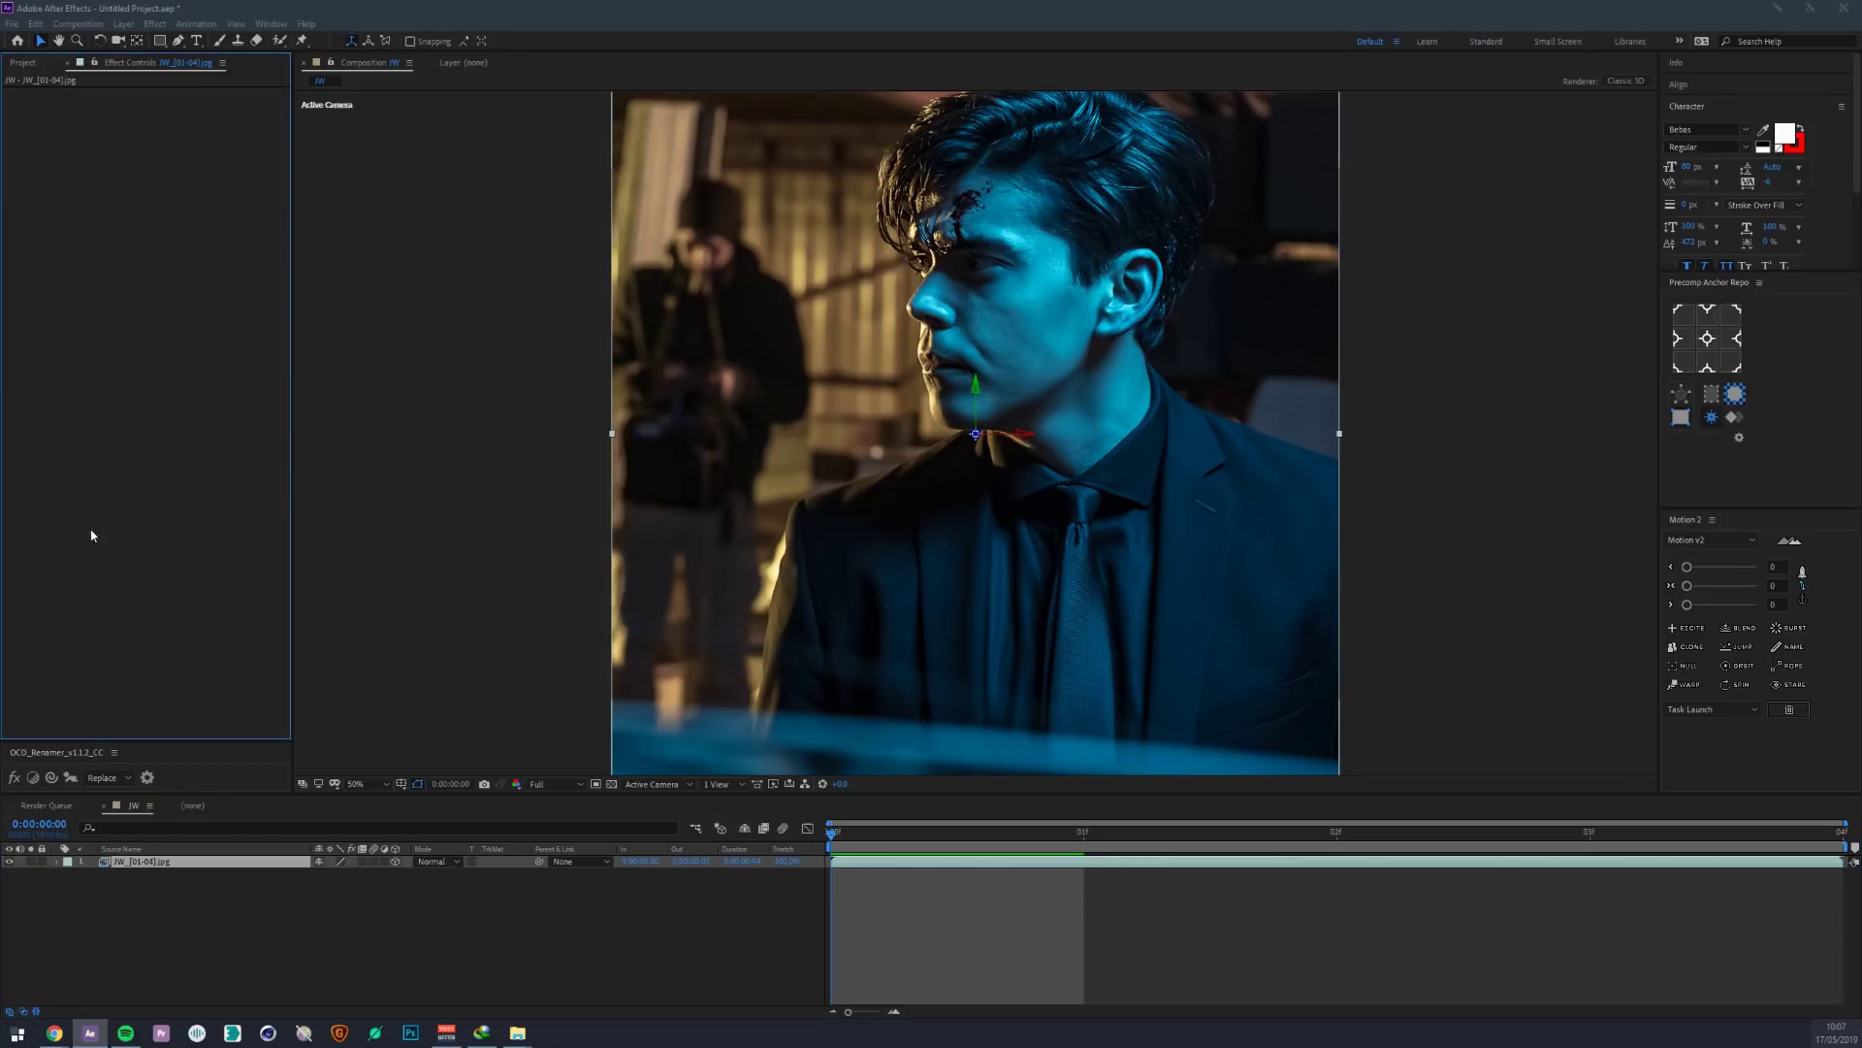
# - Apply the favourite EXtractoR effect to the sequence layer, delete it, and dismiss the quick effect search
pyautogui.hotkey('ctrl', 'space')
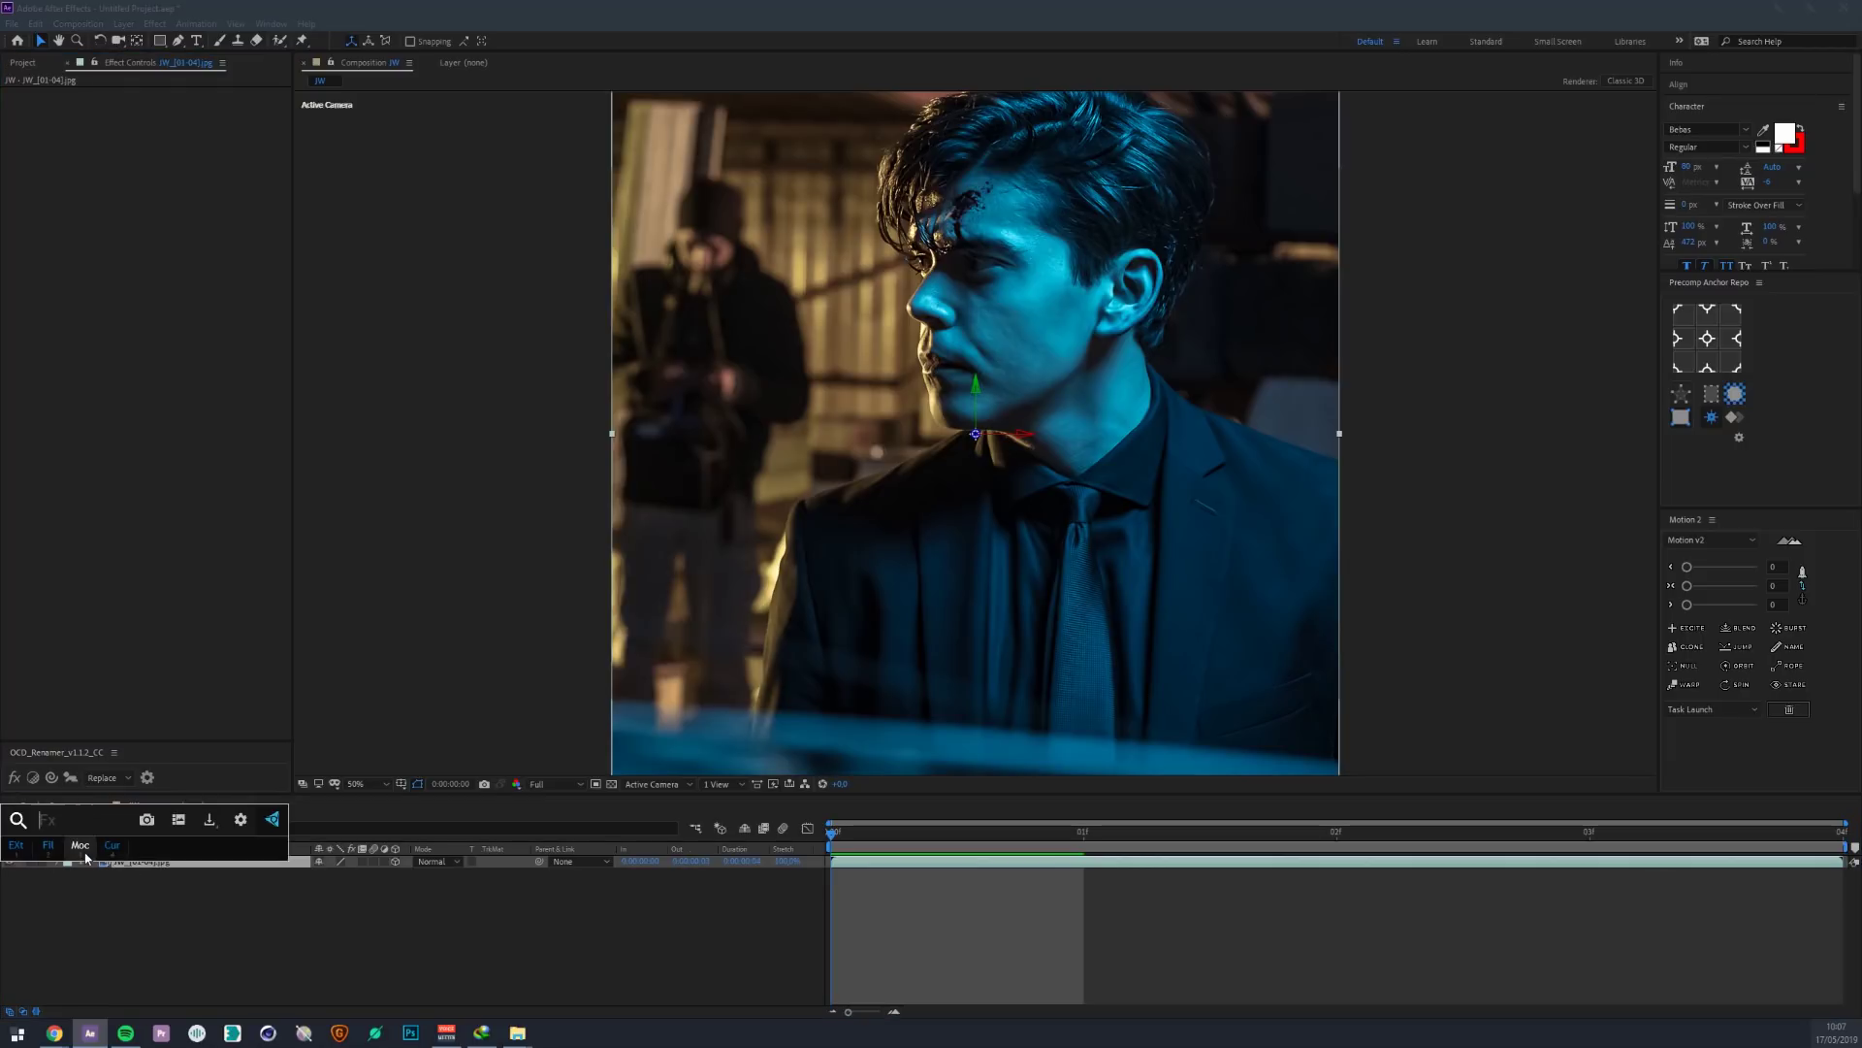
pyautogui.click(82, 848)
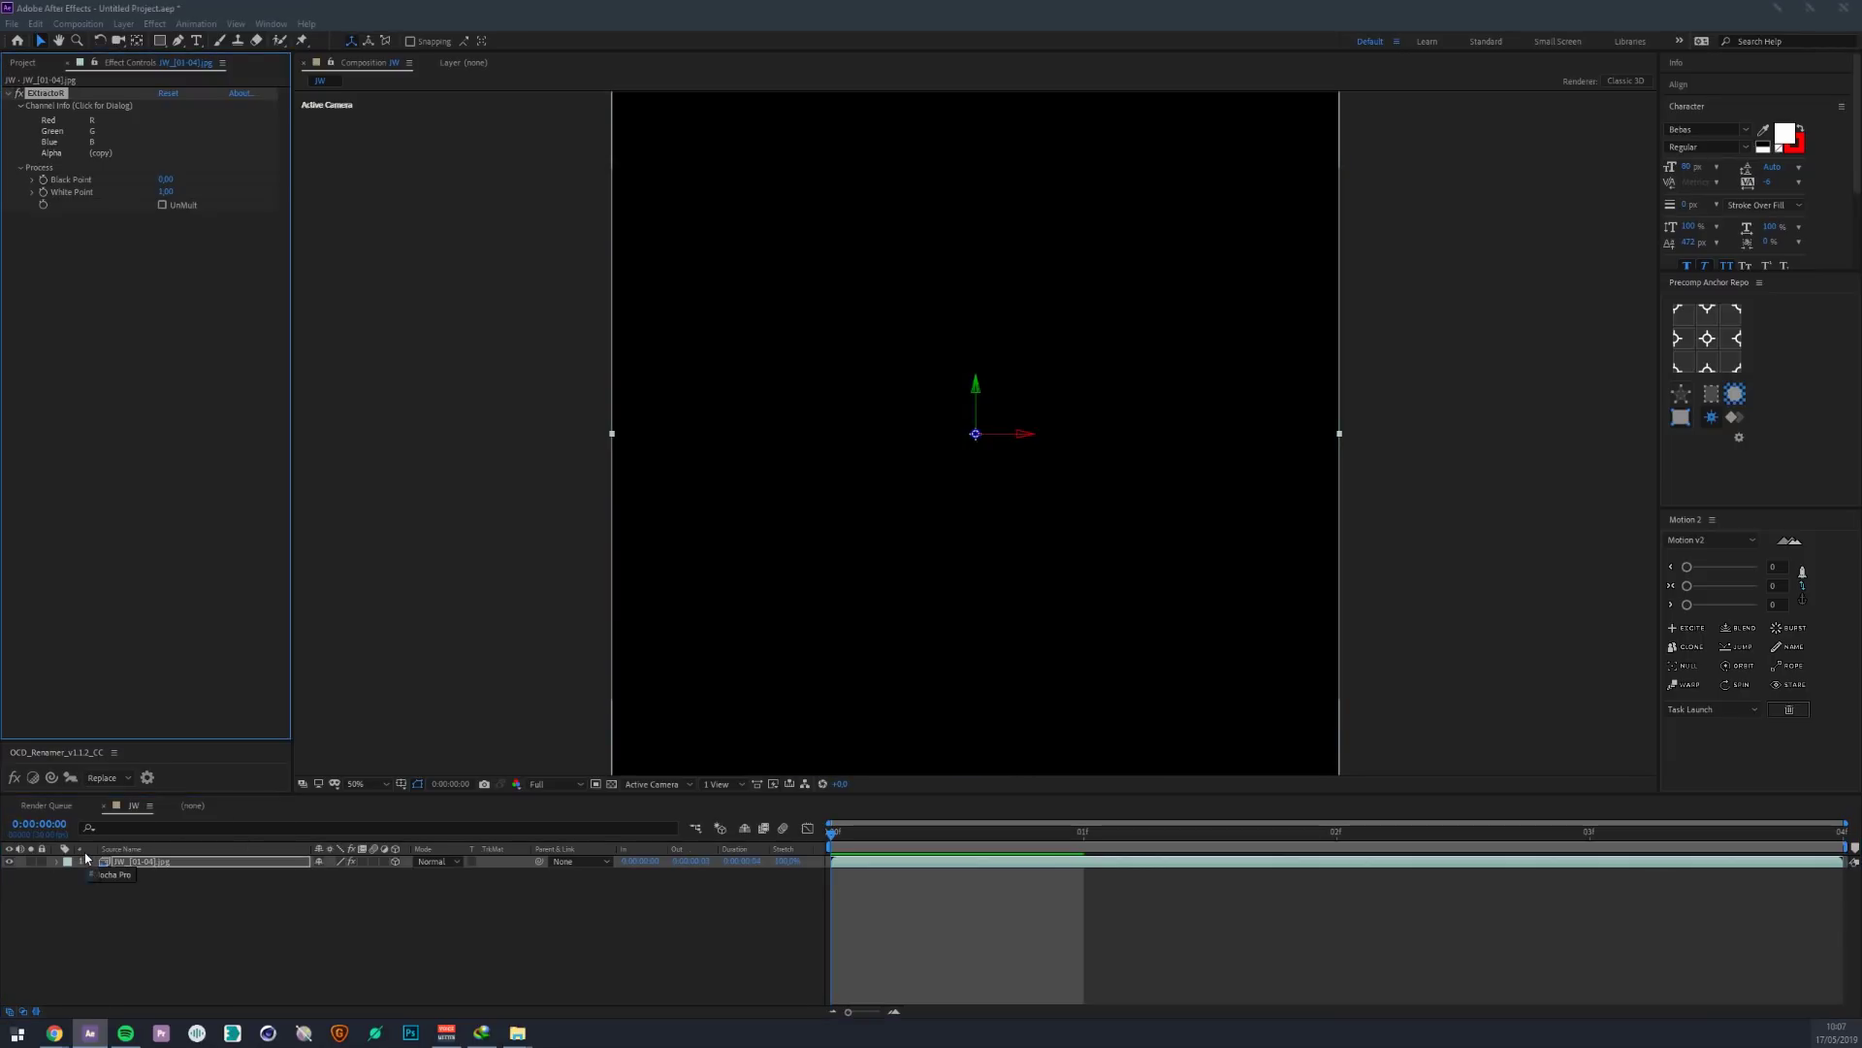
pyautogui.press('Delete')
pyautogui.hotkey('ctrl', 'space')
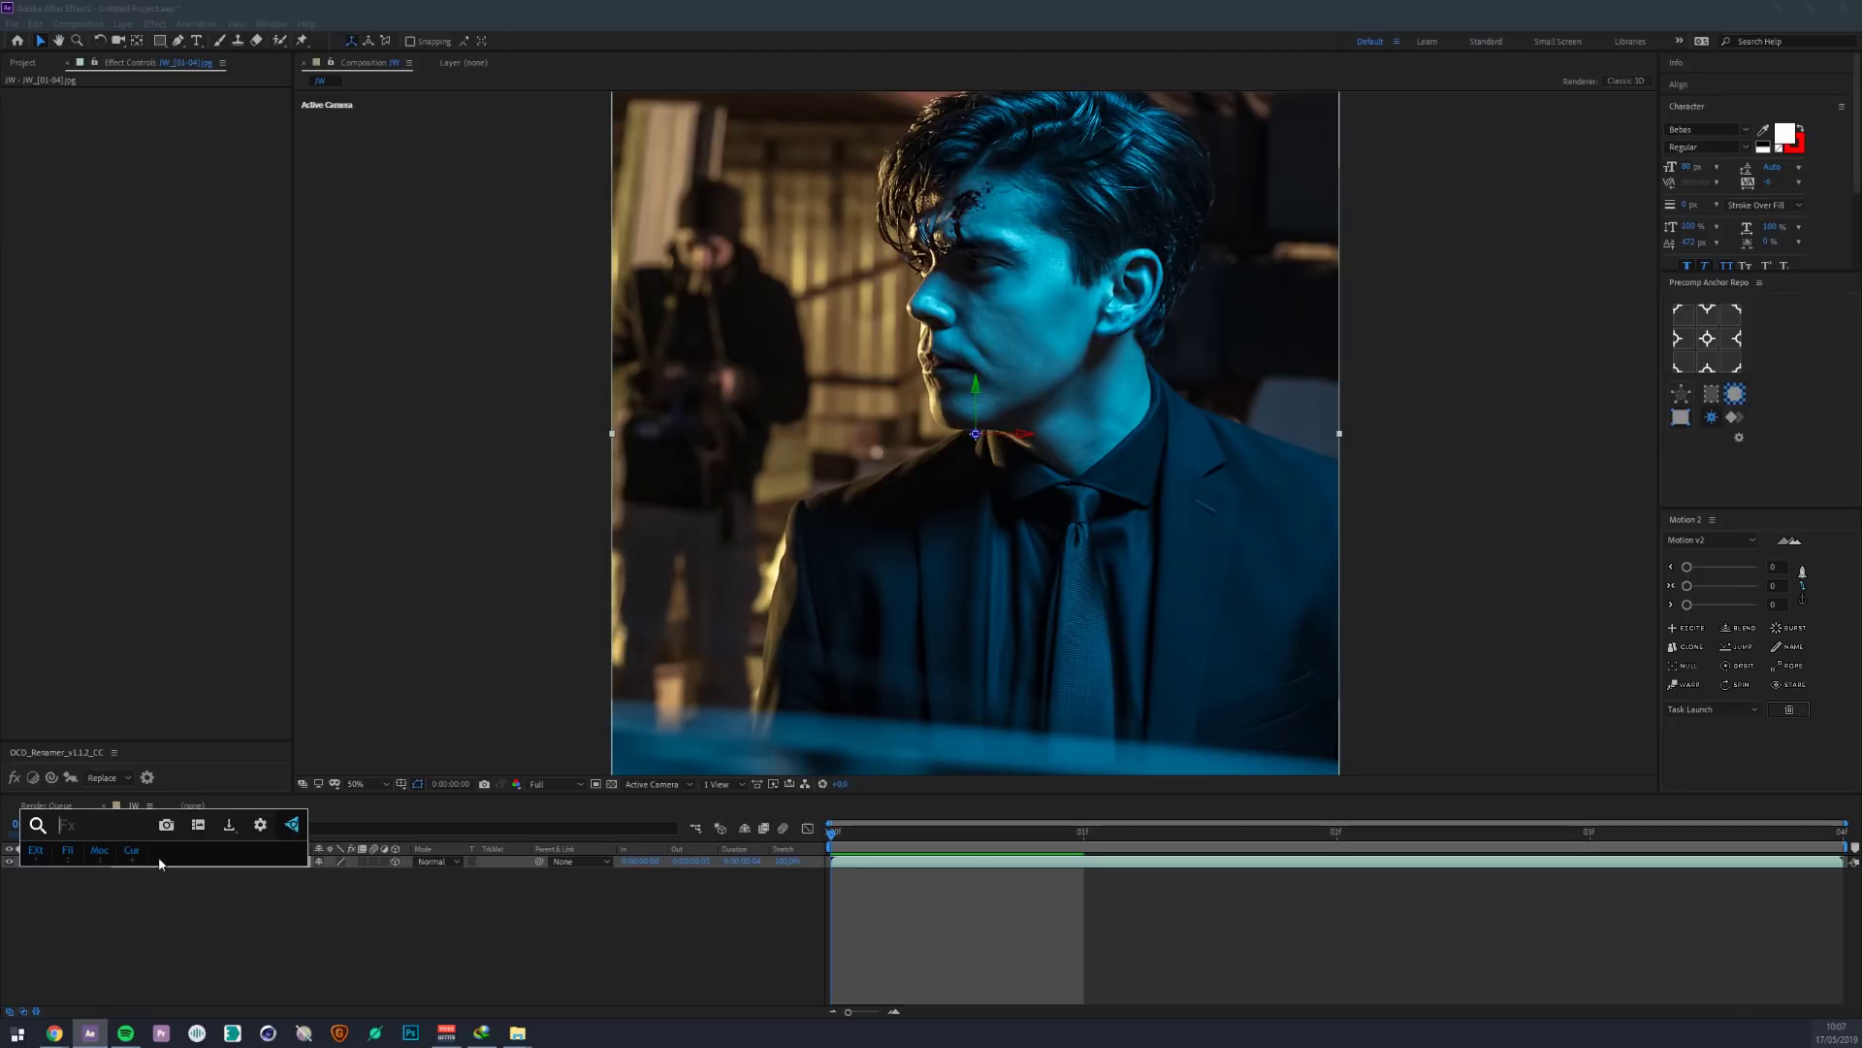
pyautogui.press('Escape')
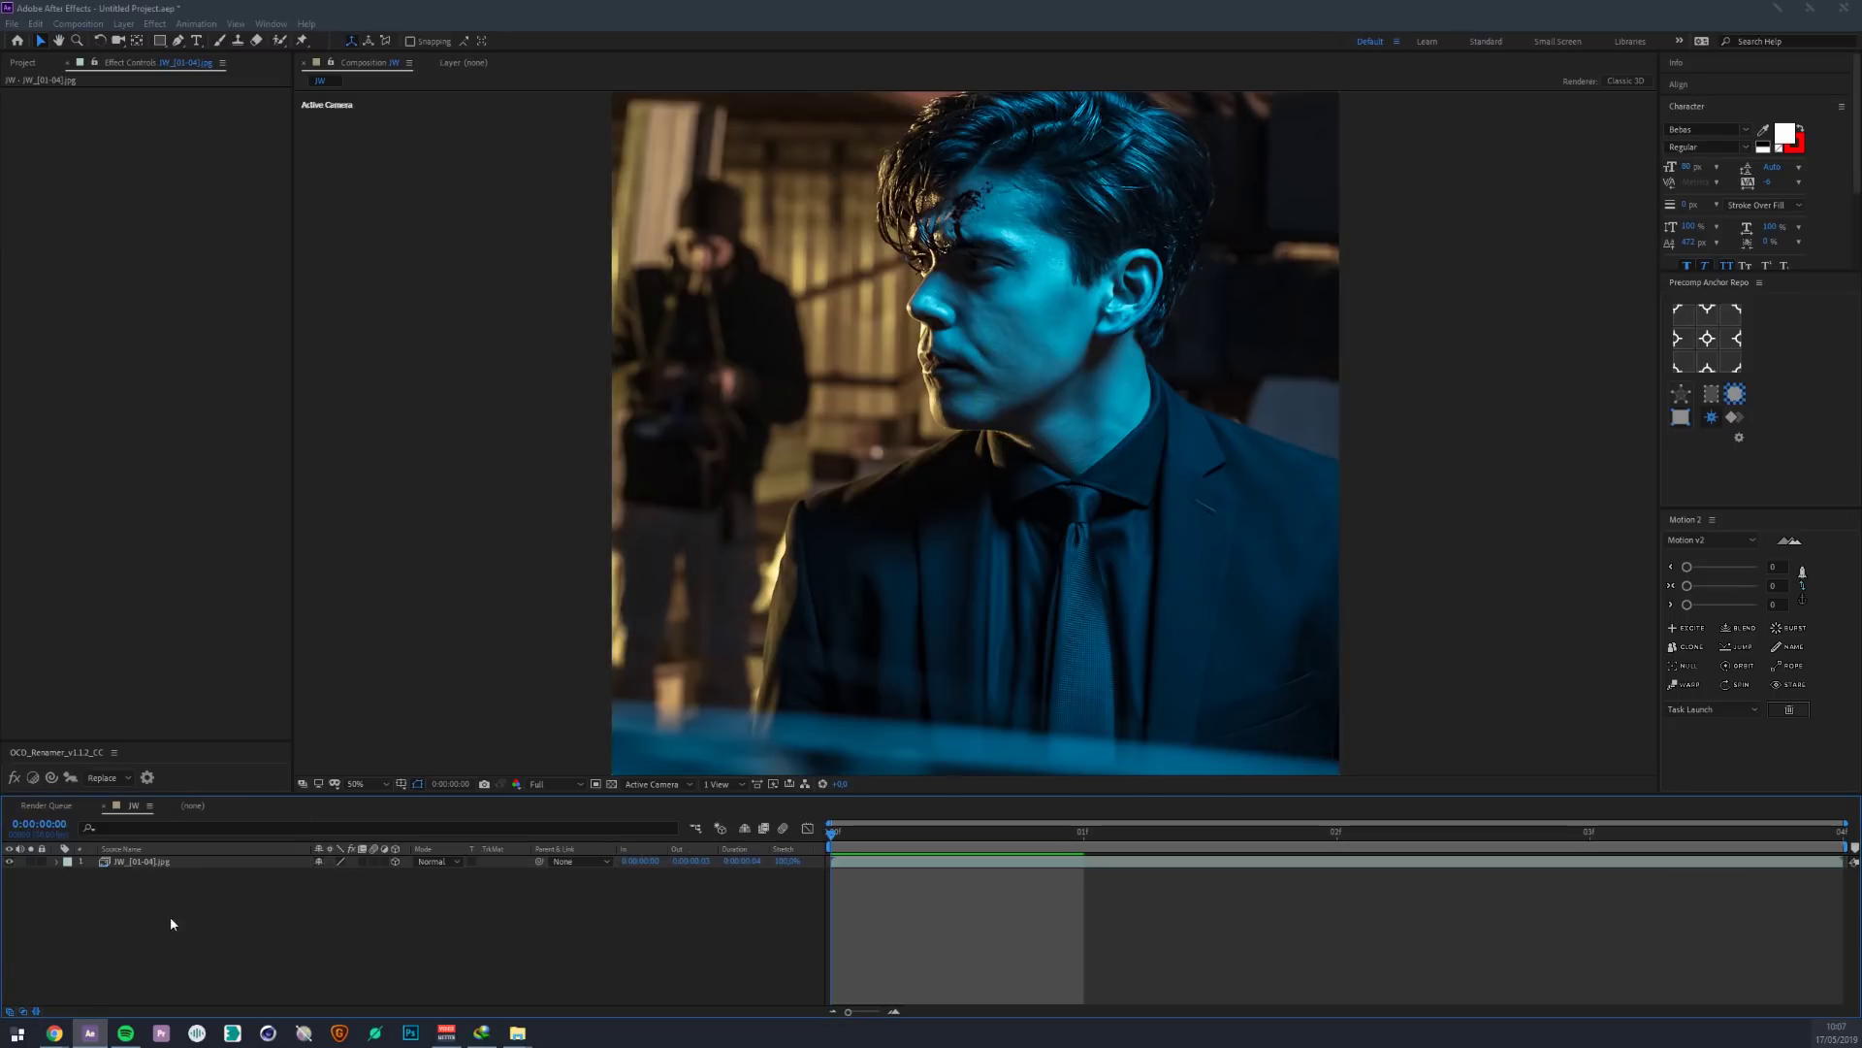
# - Enlarge the Character panel to reveal its Ligatures and Hindi Digits options, leaving the sequence layer deselected
pyautogui.click(163, 862)
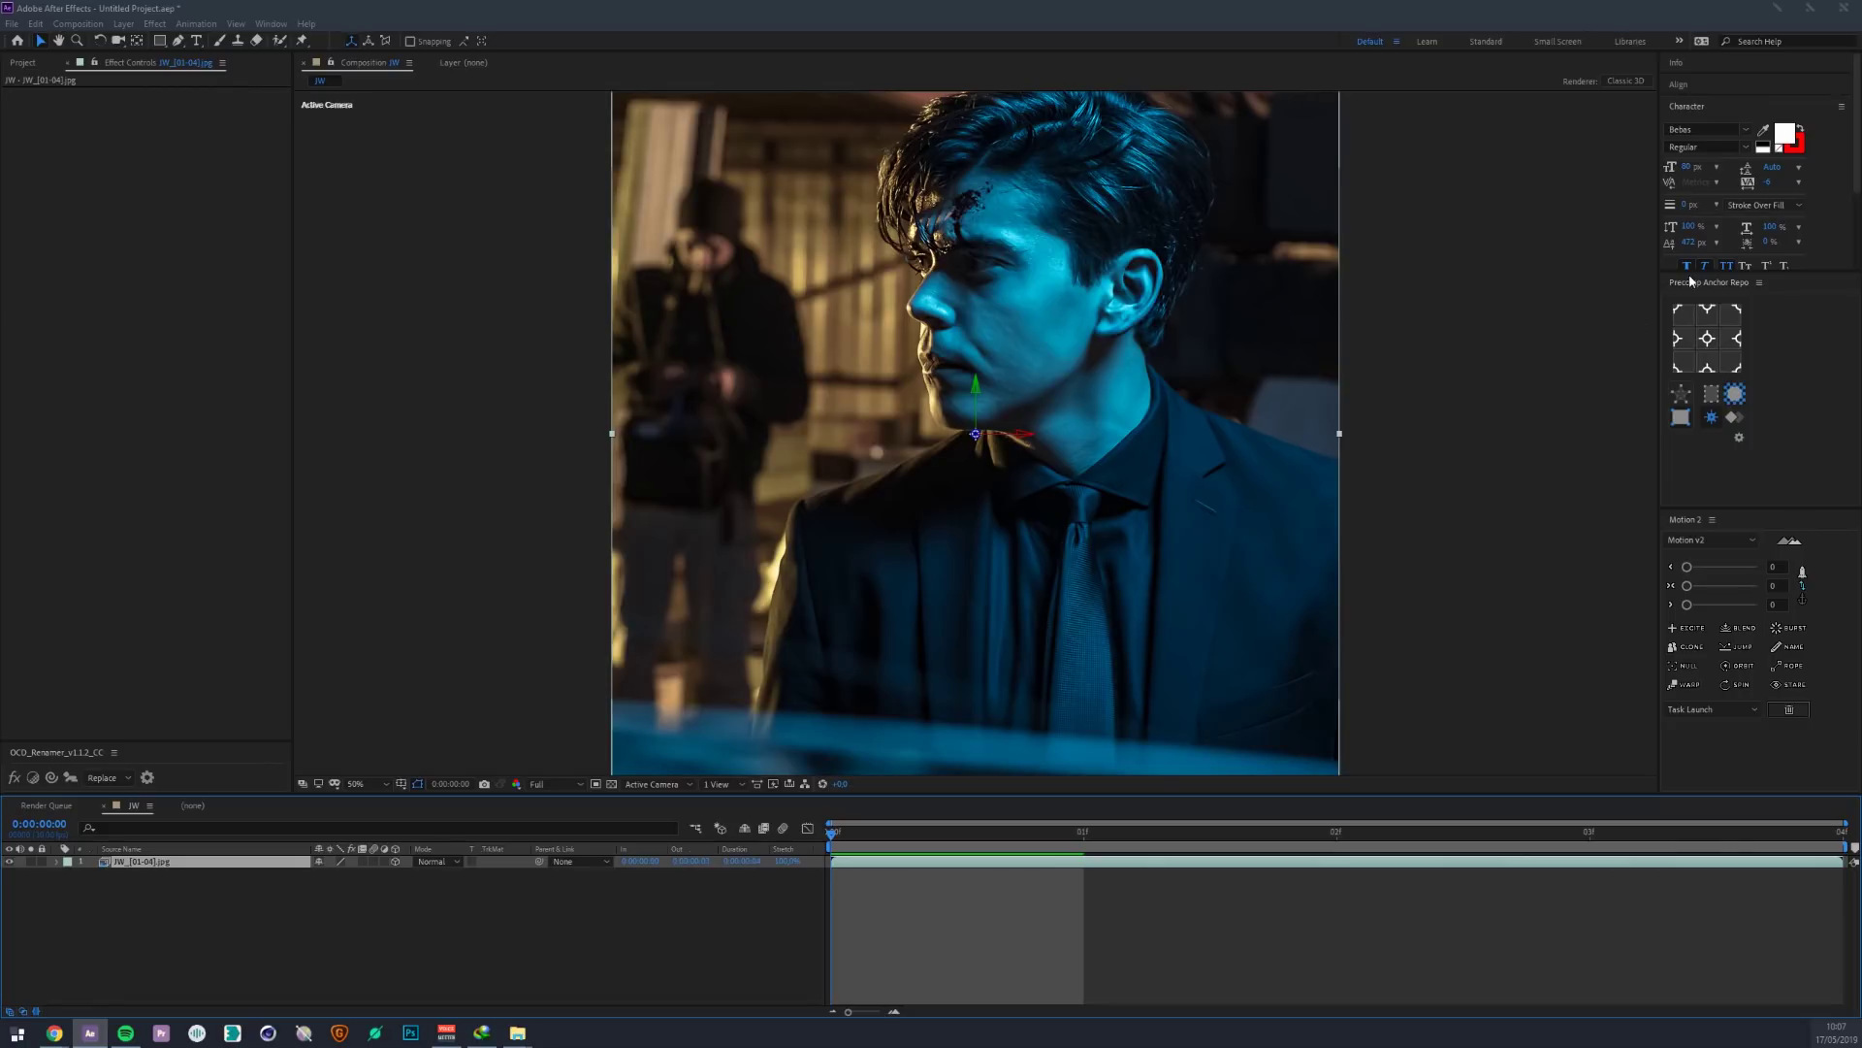
pyautogui.moveTo(1688, 275); pyautogui.dragTo(1690, 411)
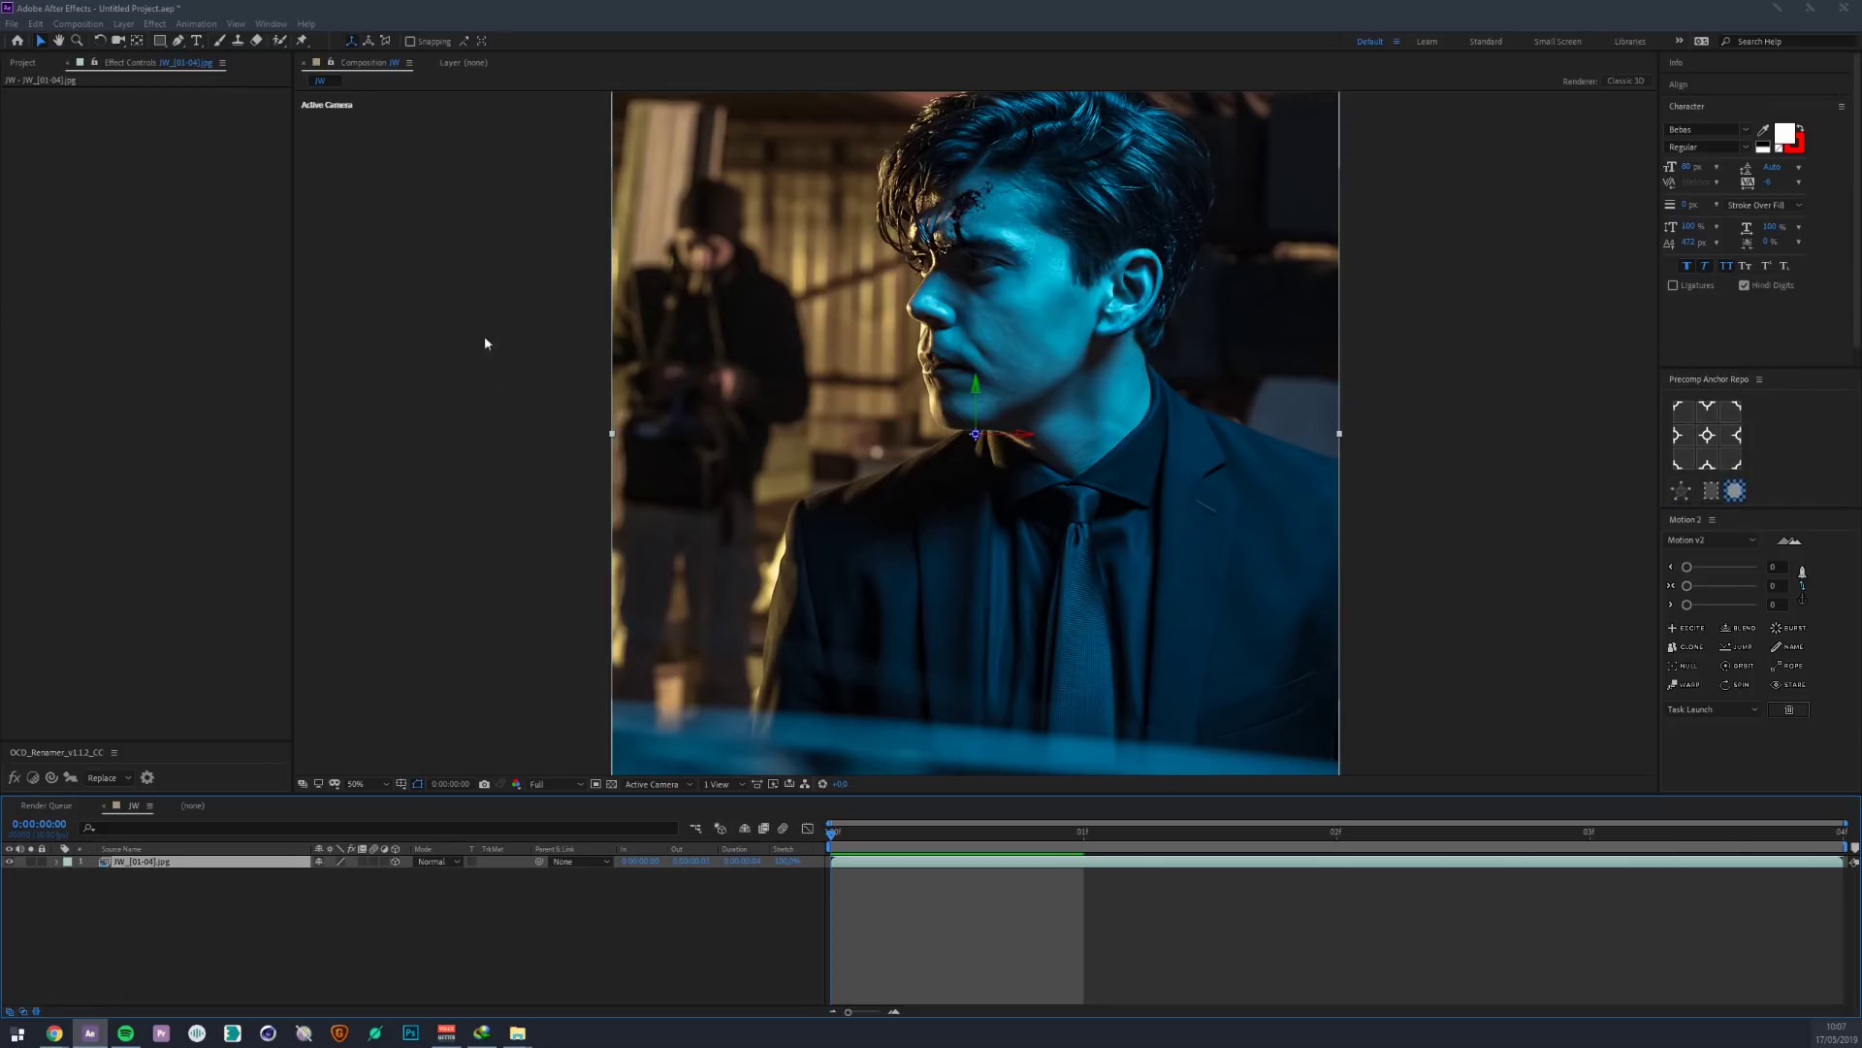
pyautogui.click(171, 893)
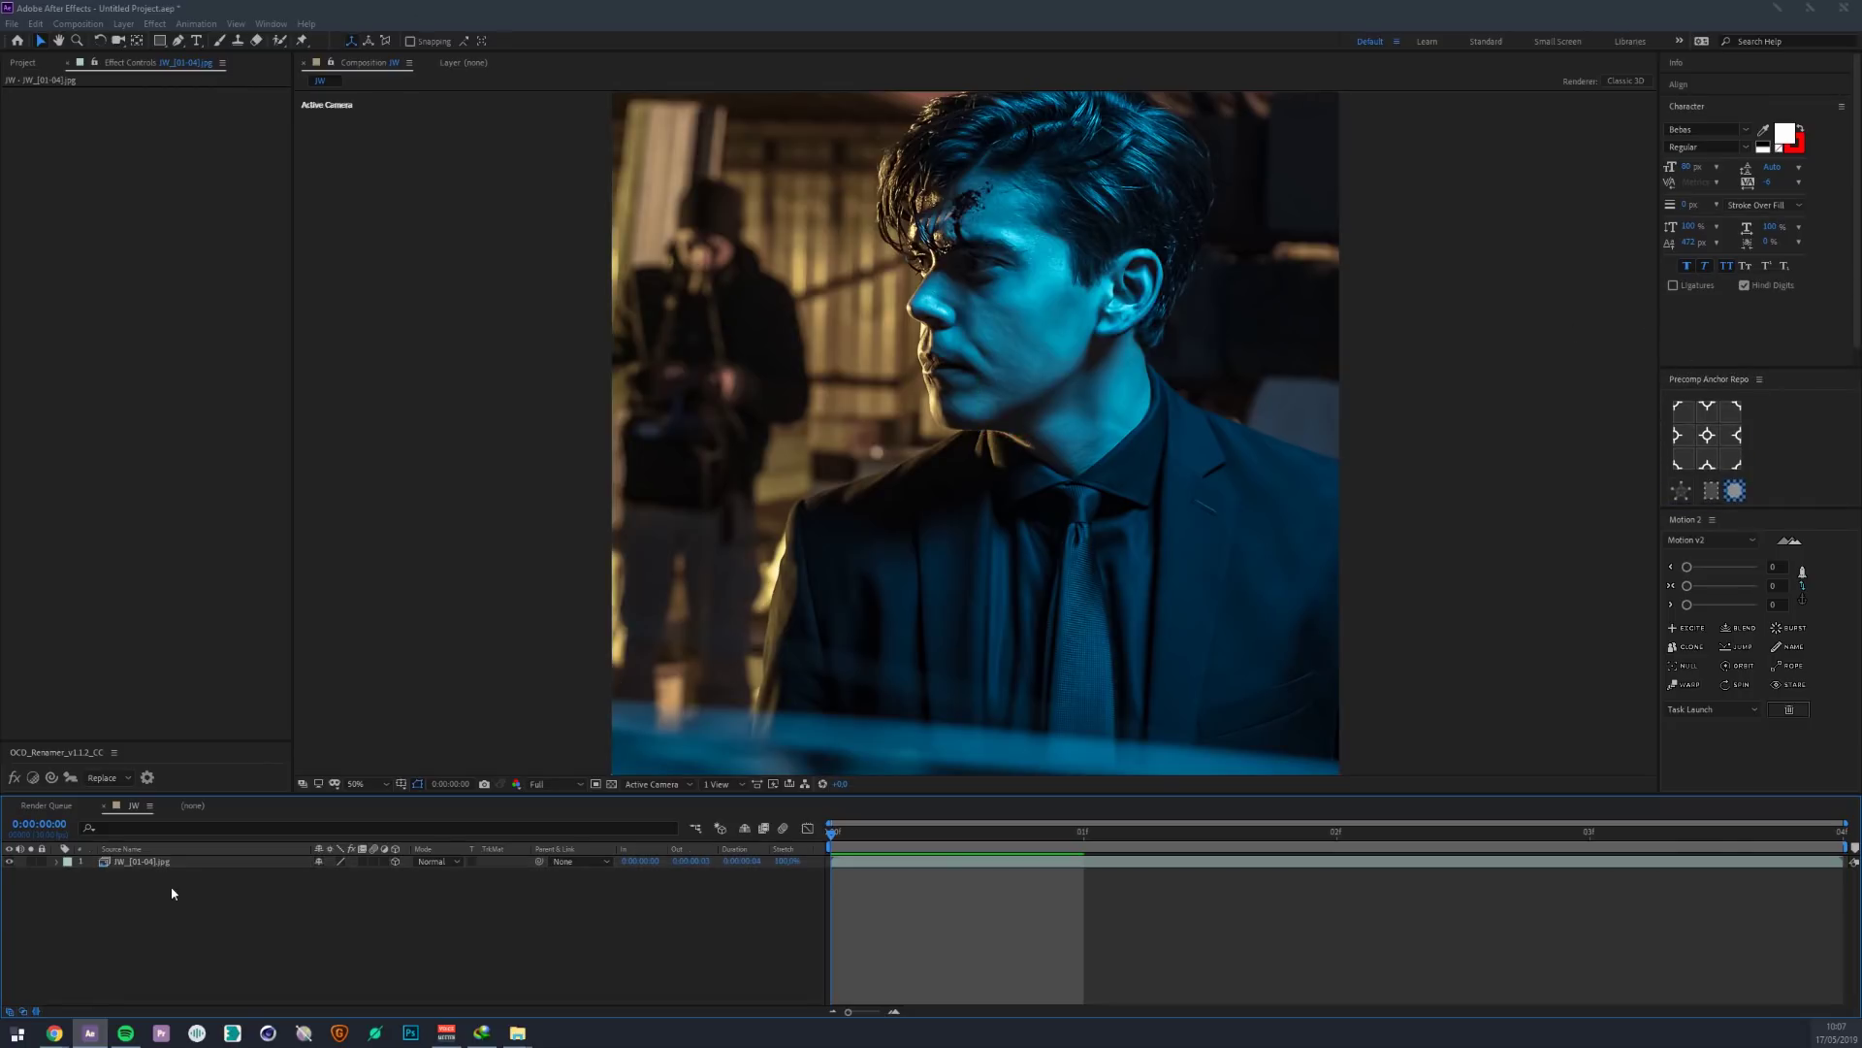
# - Select the JW_[01-04].jpg layer and play a short preview of the composition
pyautogui.click(178, 862)
pyautogui.press('space')
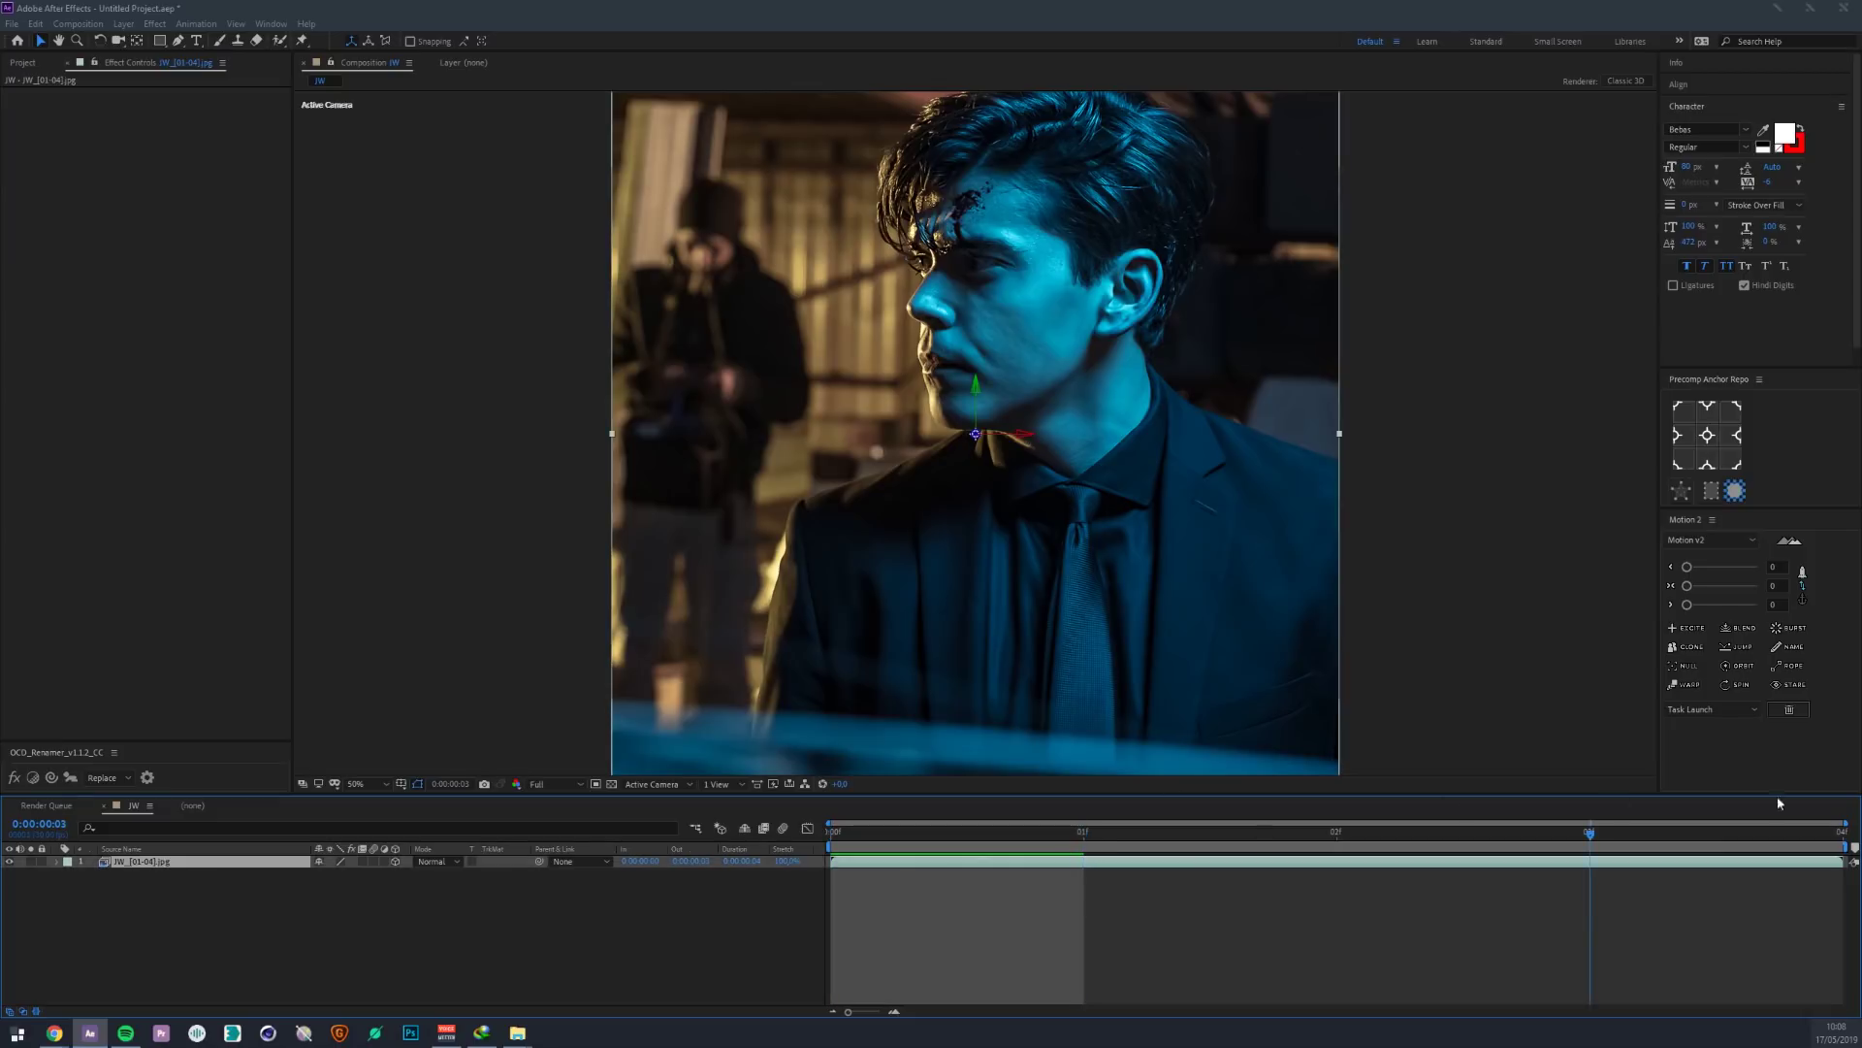
pyautogui.press('space')
# - Add the JW composition to the render queue and set its output module format to QuickTime
pyautogui.click(81, 26)
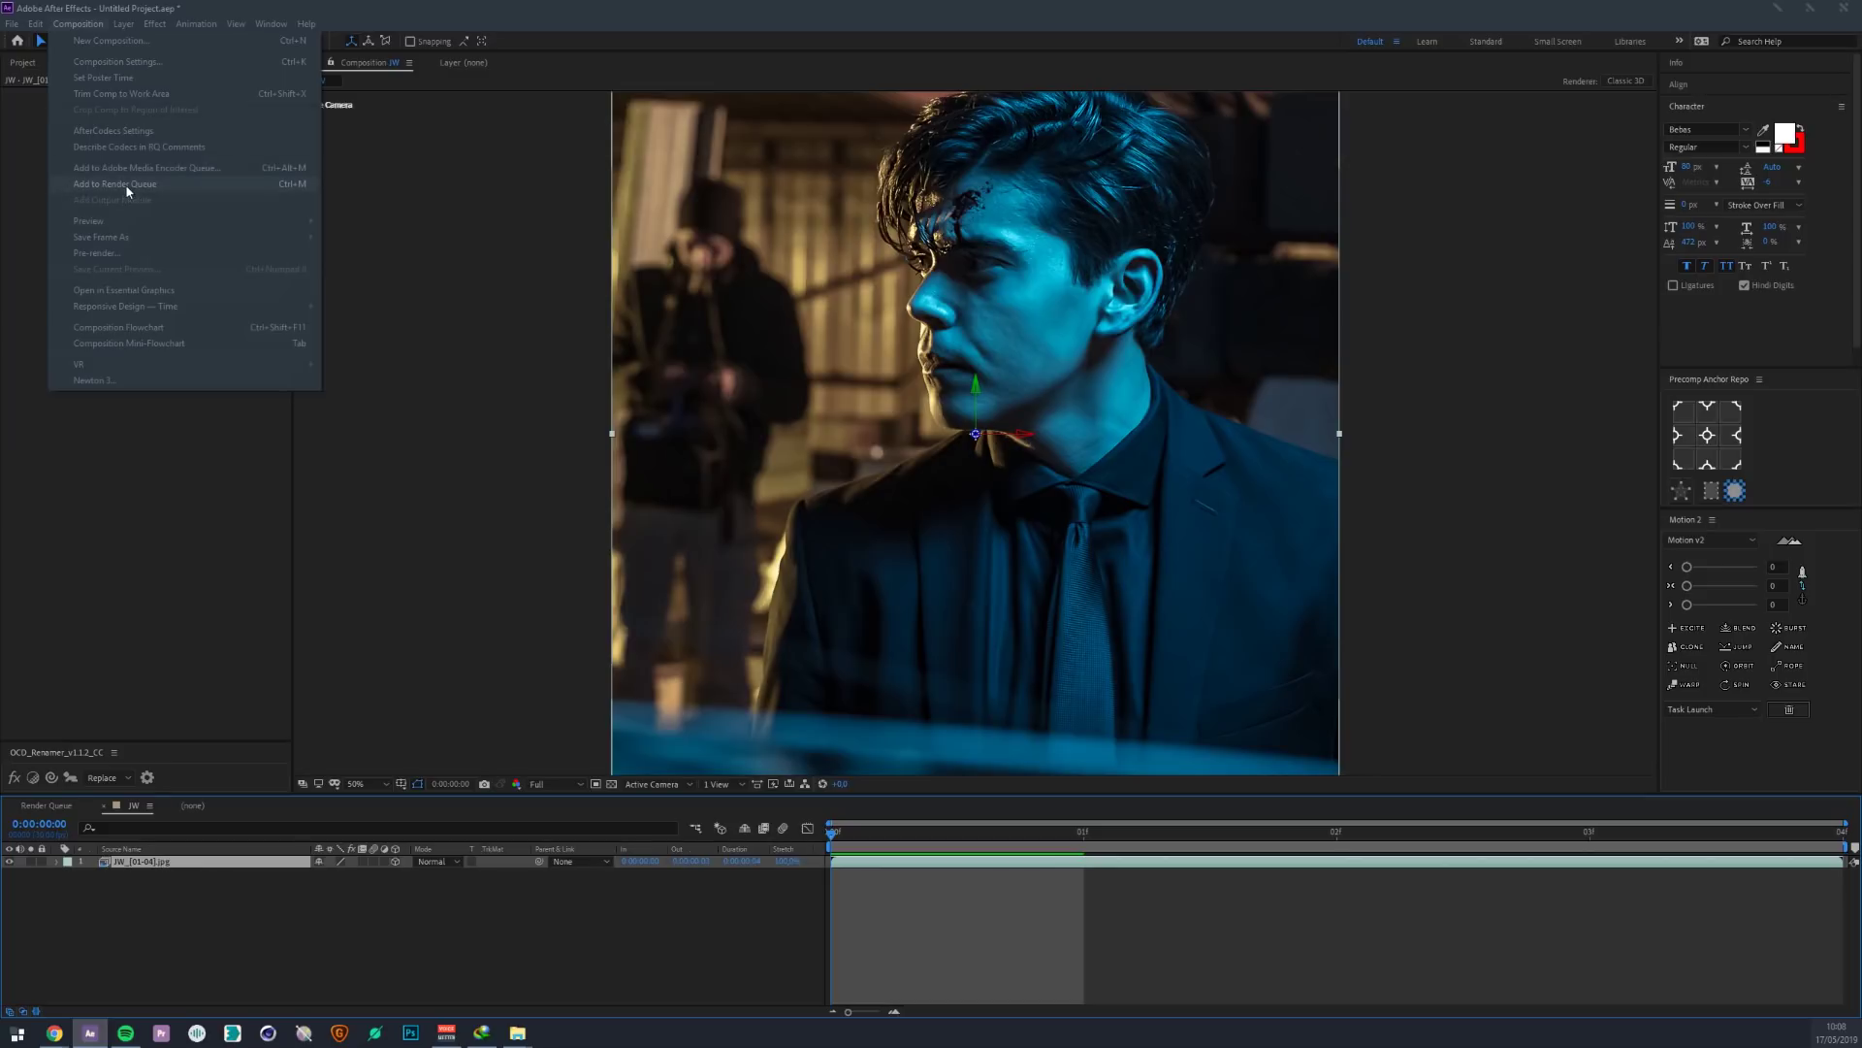
pyautogui.click(89, 184)
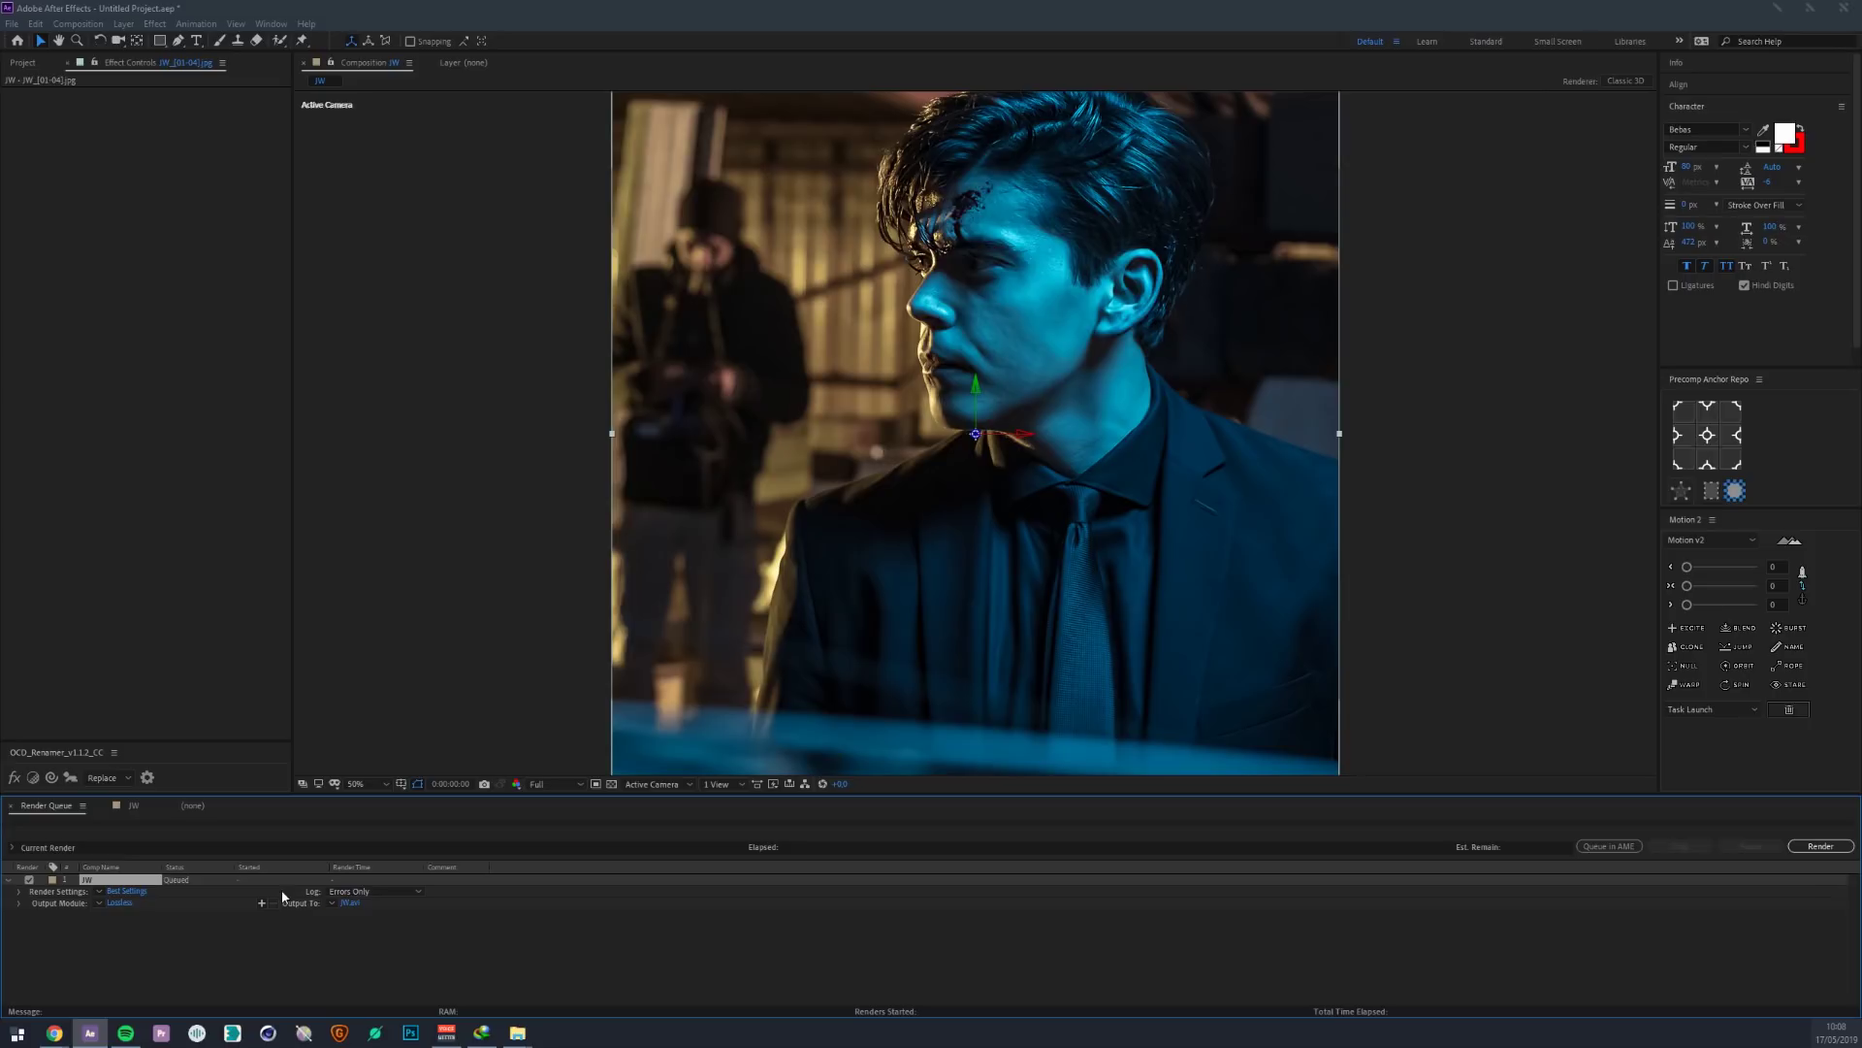
pyautogui.click(121, 905)
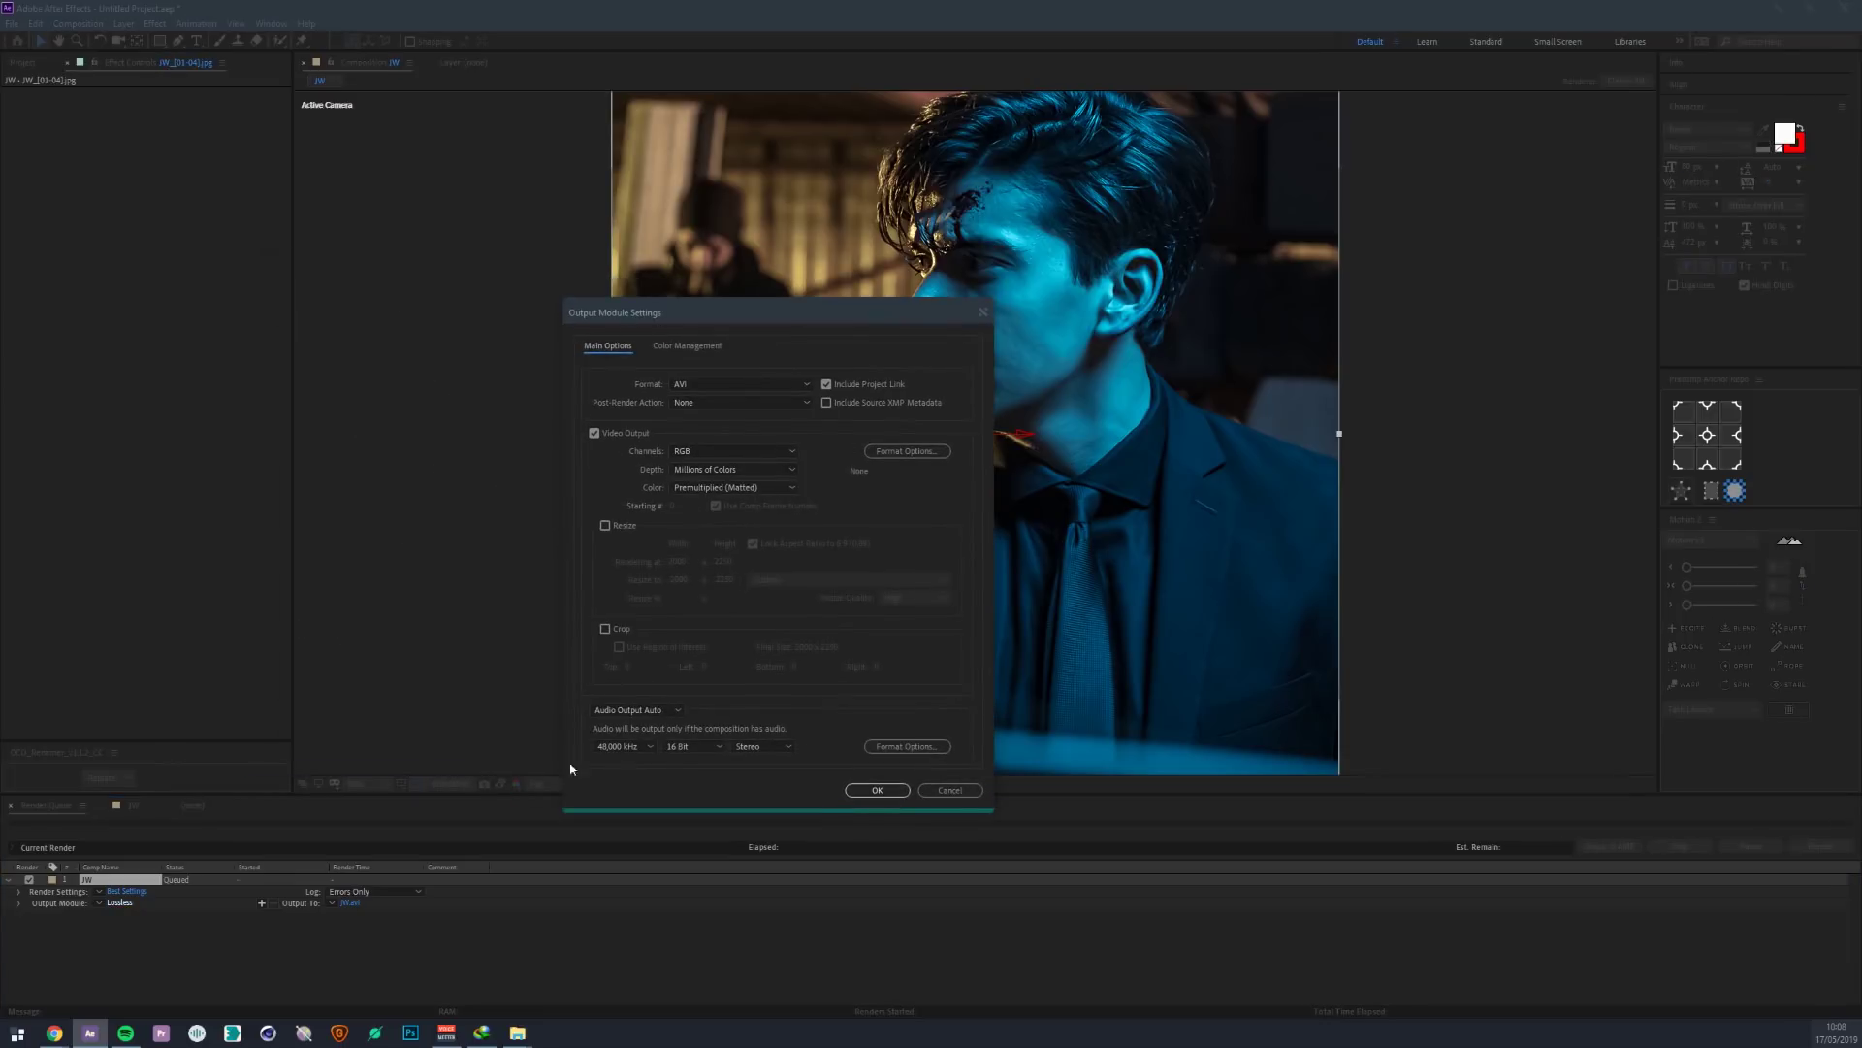
pyautogui.click(716, 385)
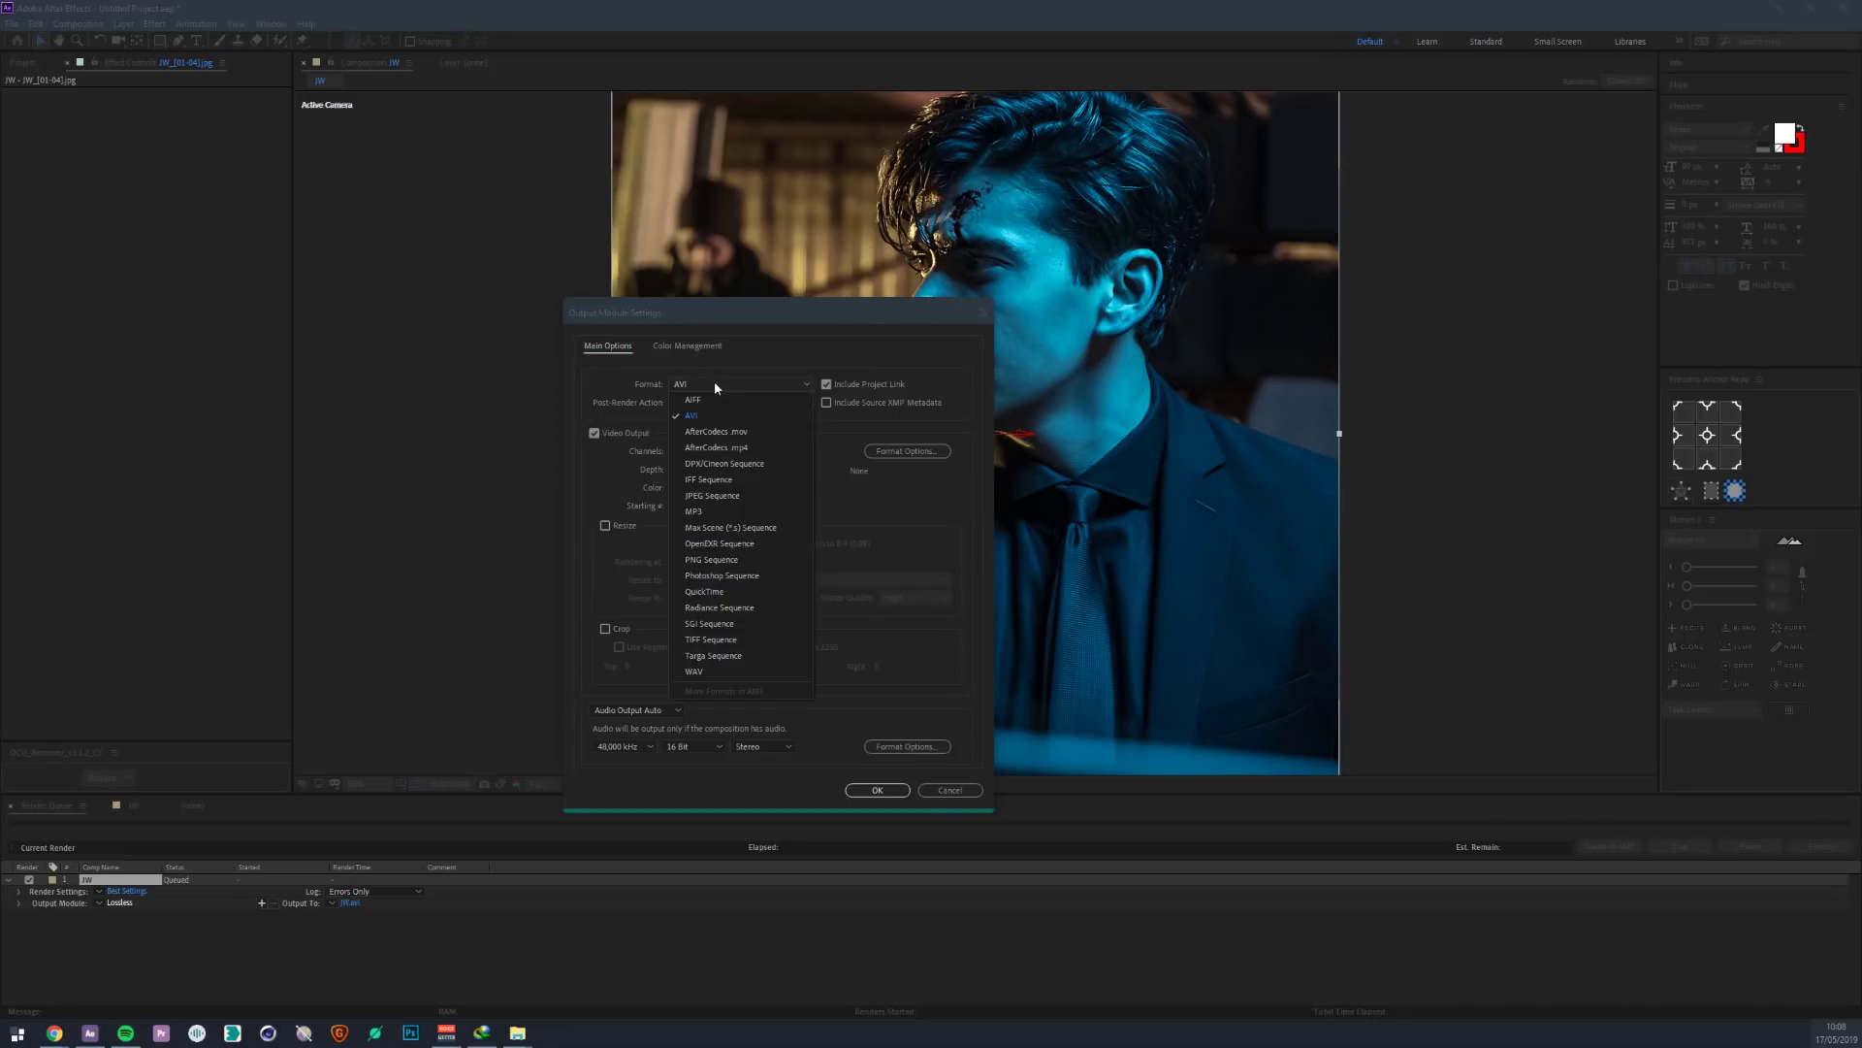
pyautogui.click(713, 591)
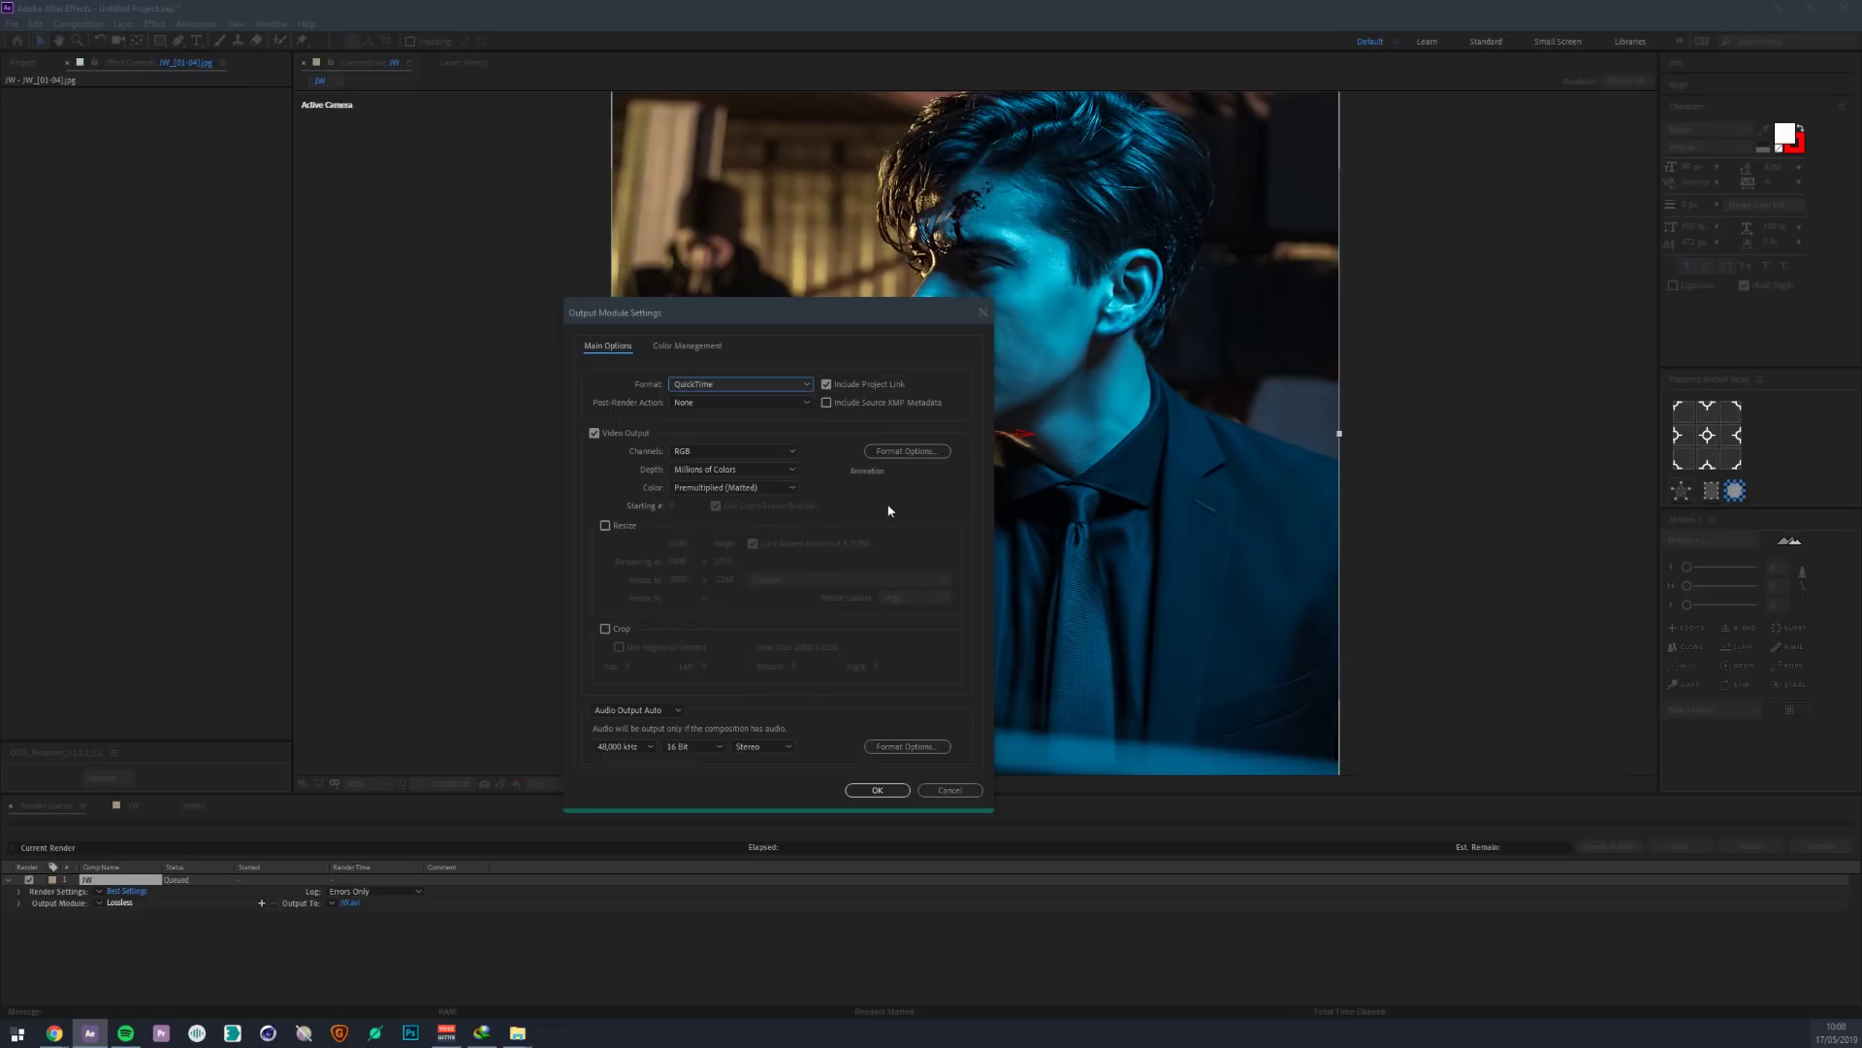
# - Set the video codec in the QuickTime format options to Apple ProRes 422 HQ
pyautogui.click(907, 451)
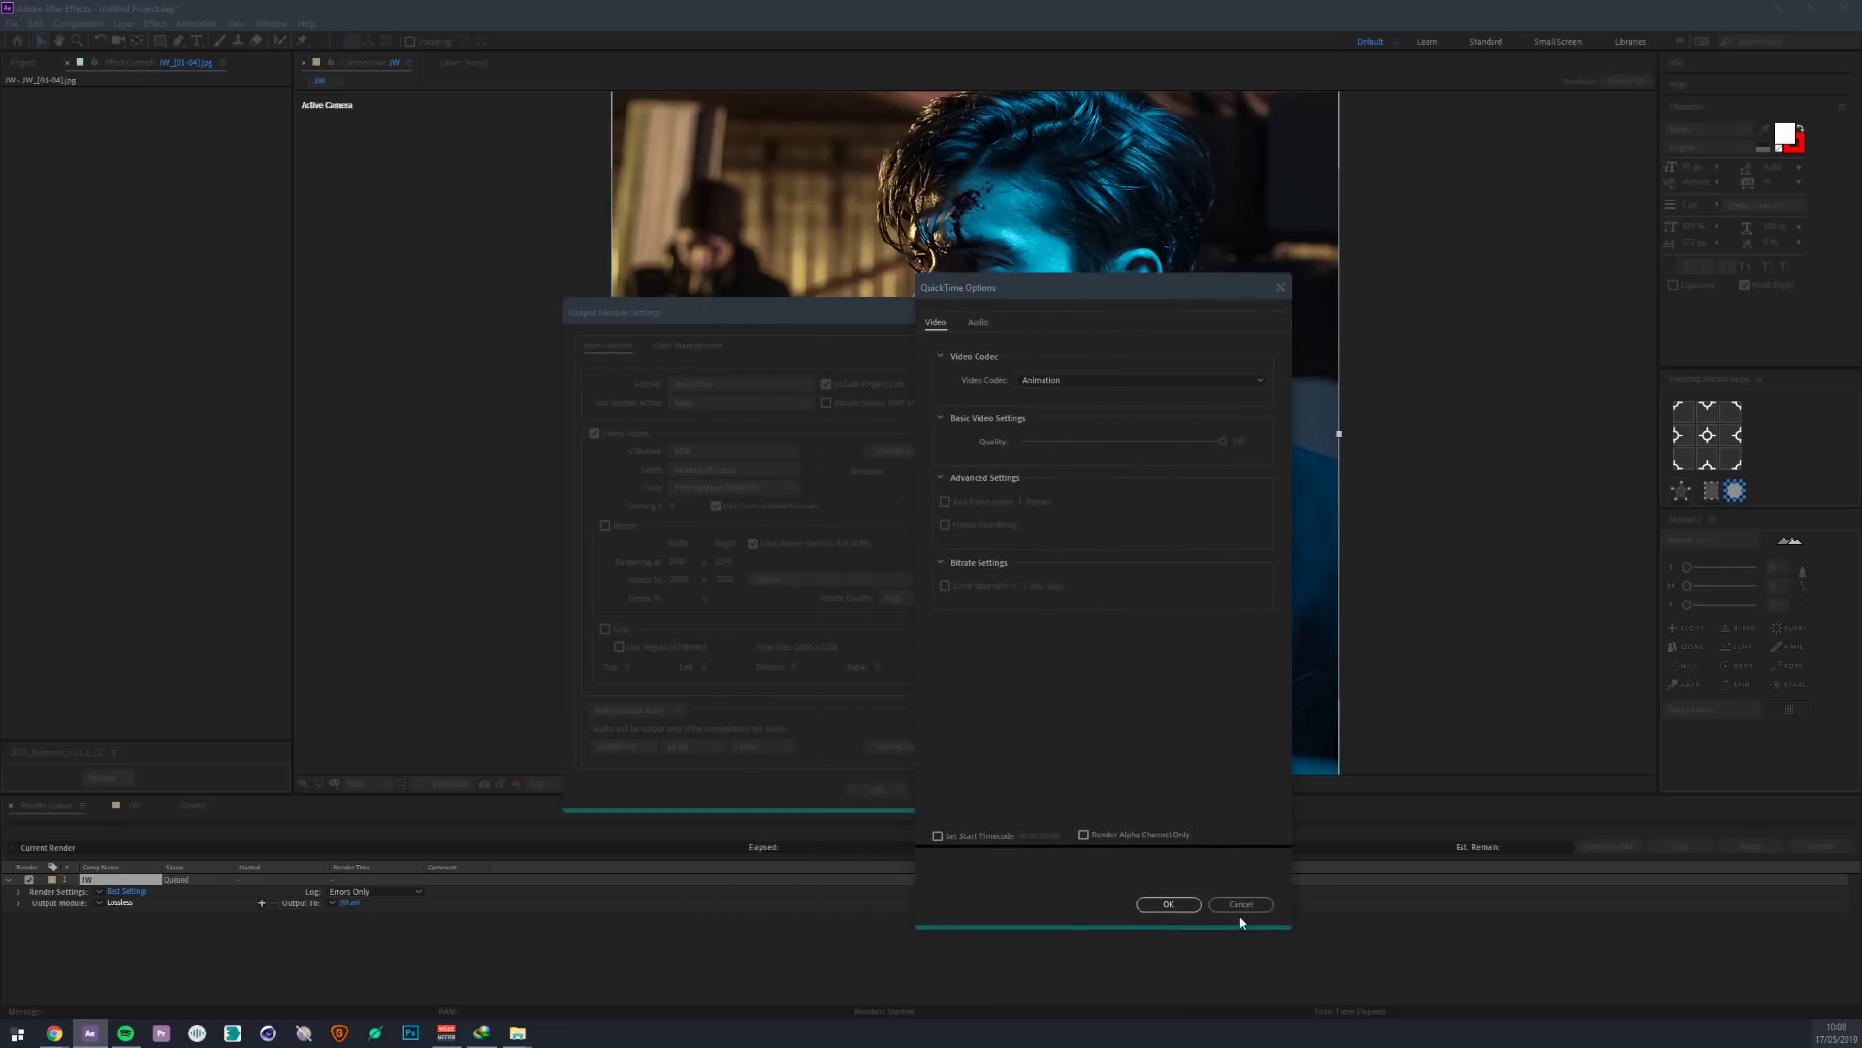
pyautogui.click(1241, 905)
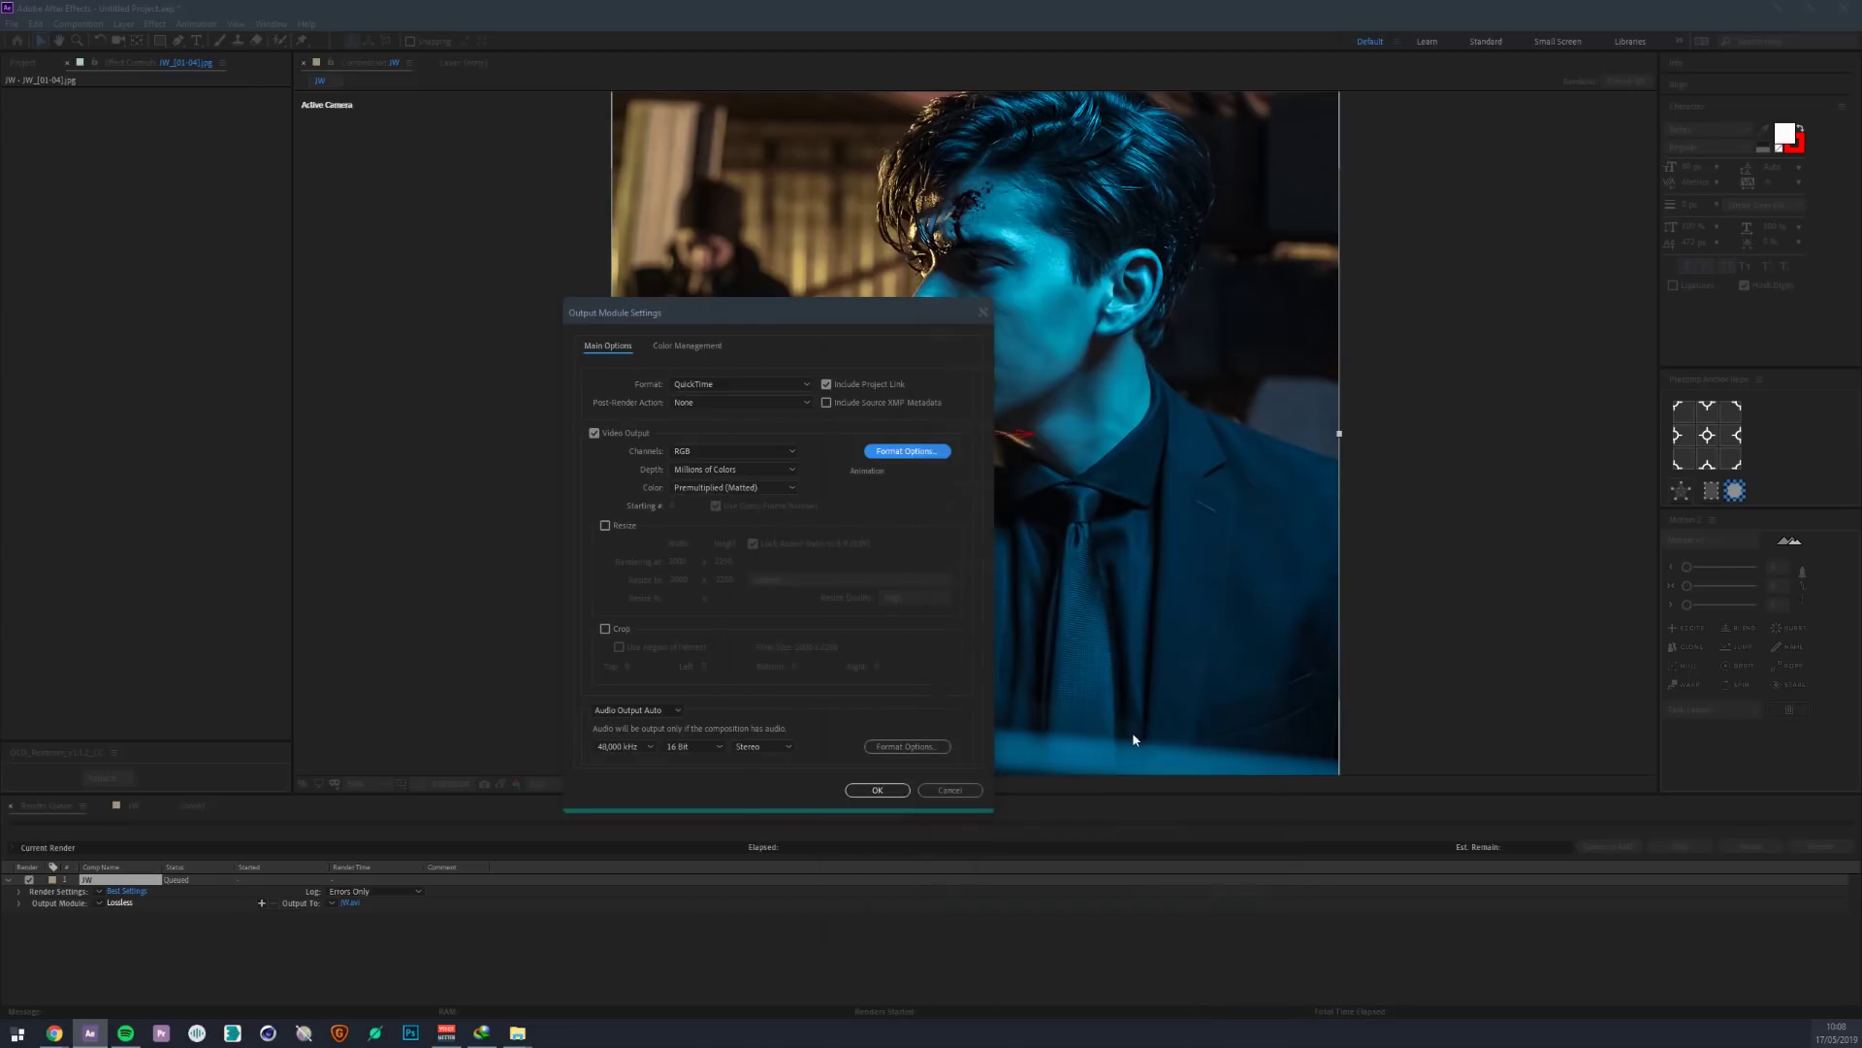
pyautogui.click(902, 450)
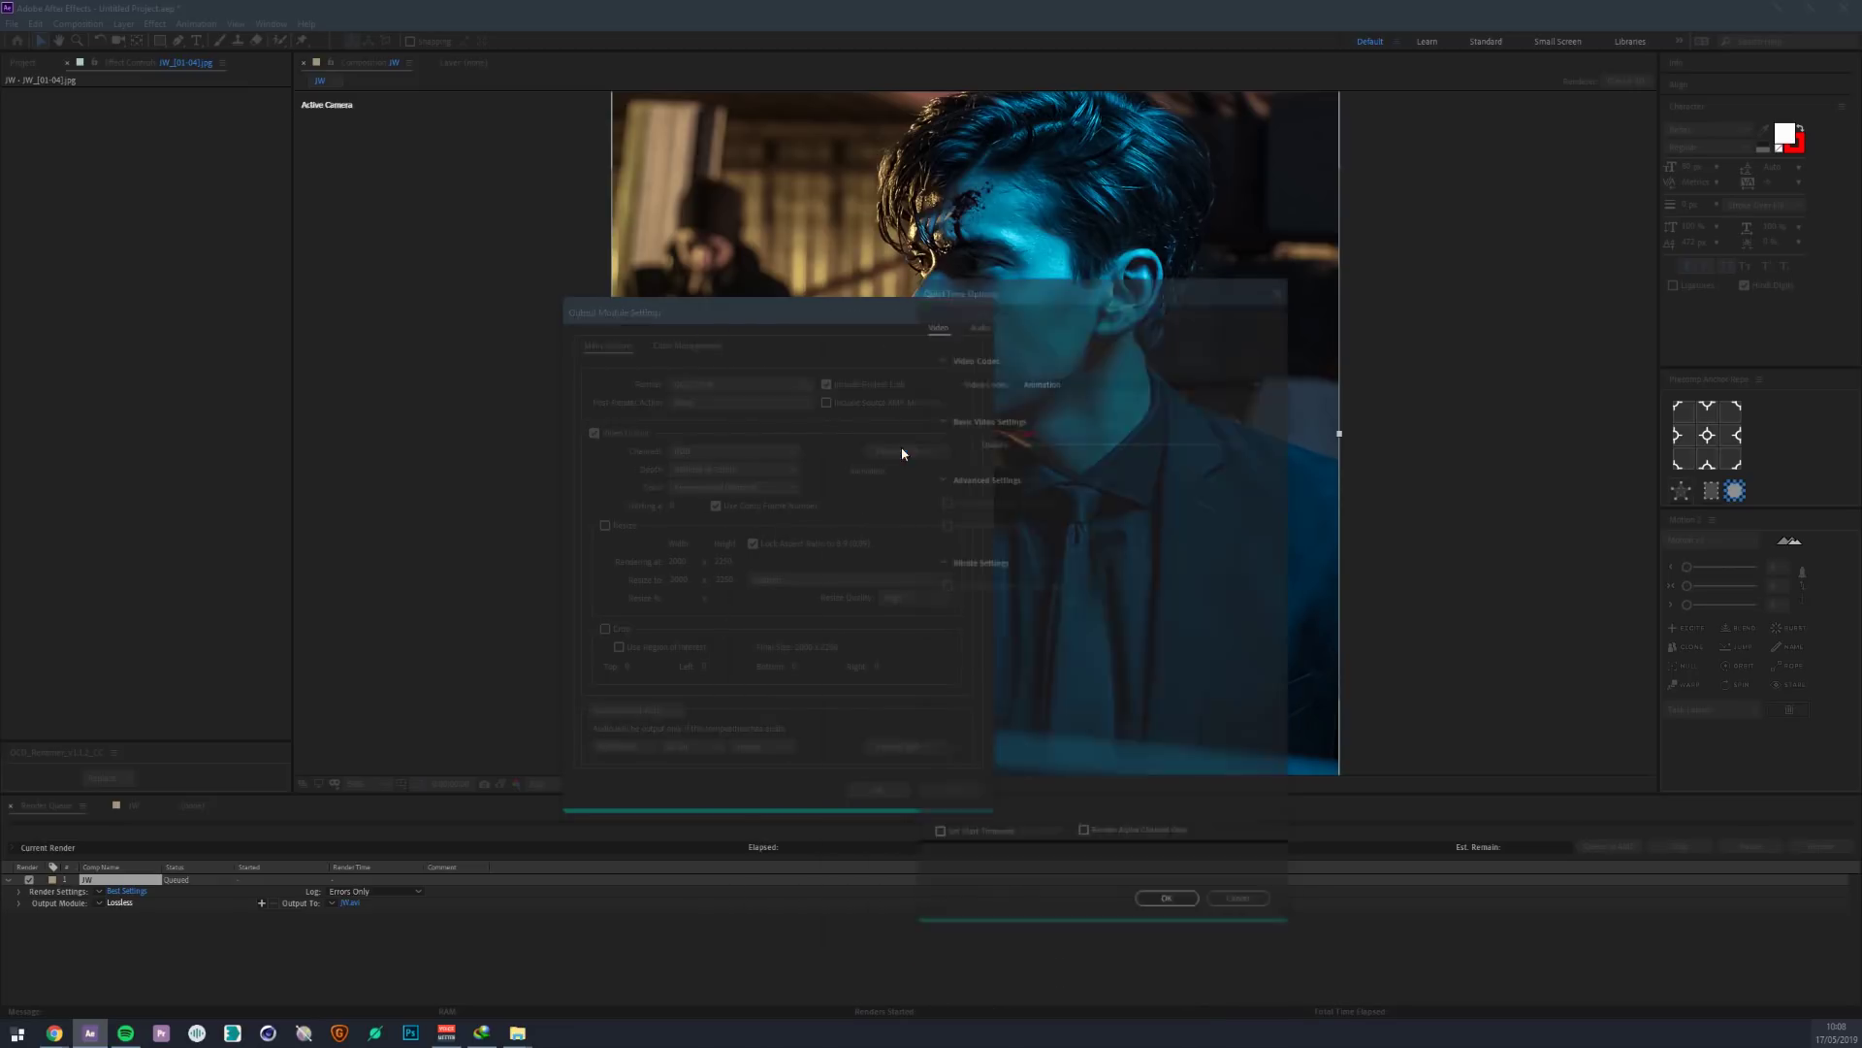
pyautogui.click(1068, 380)
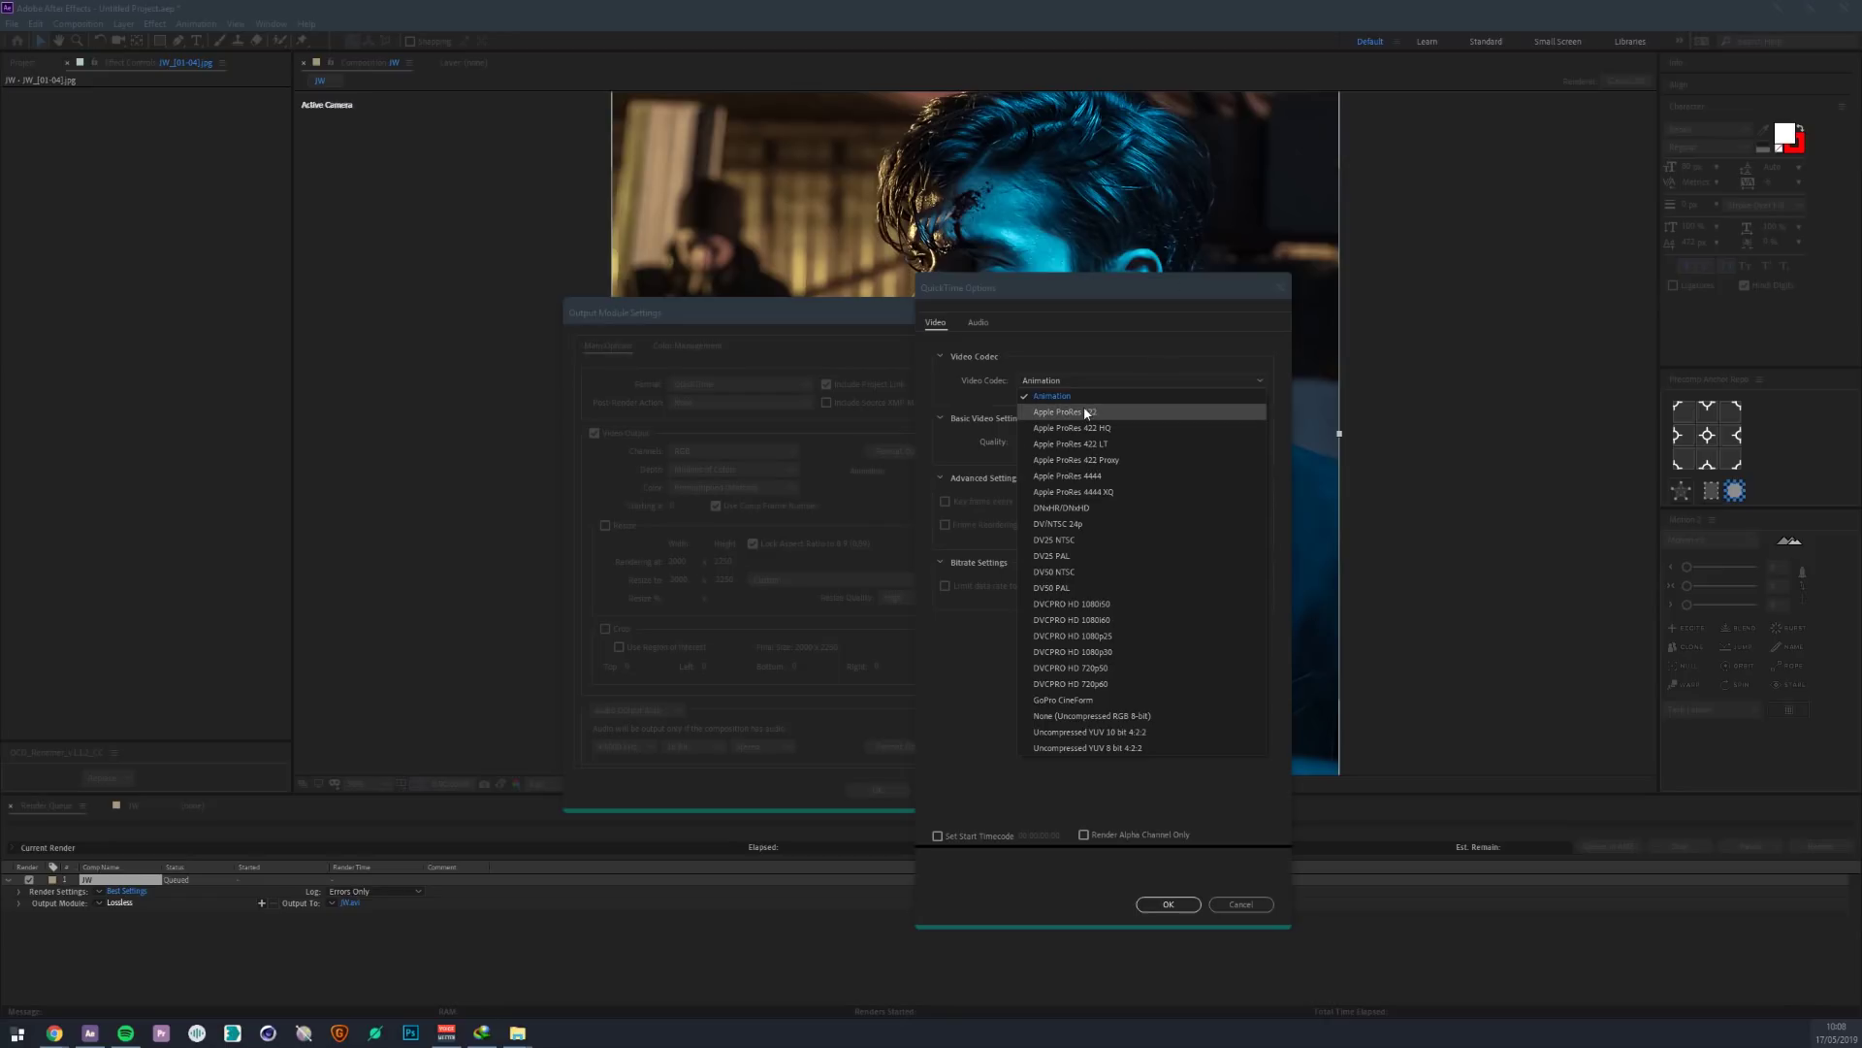
pyautogui.click(1076, 428)
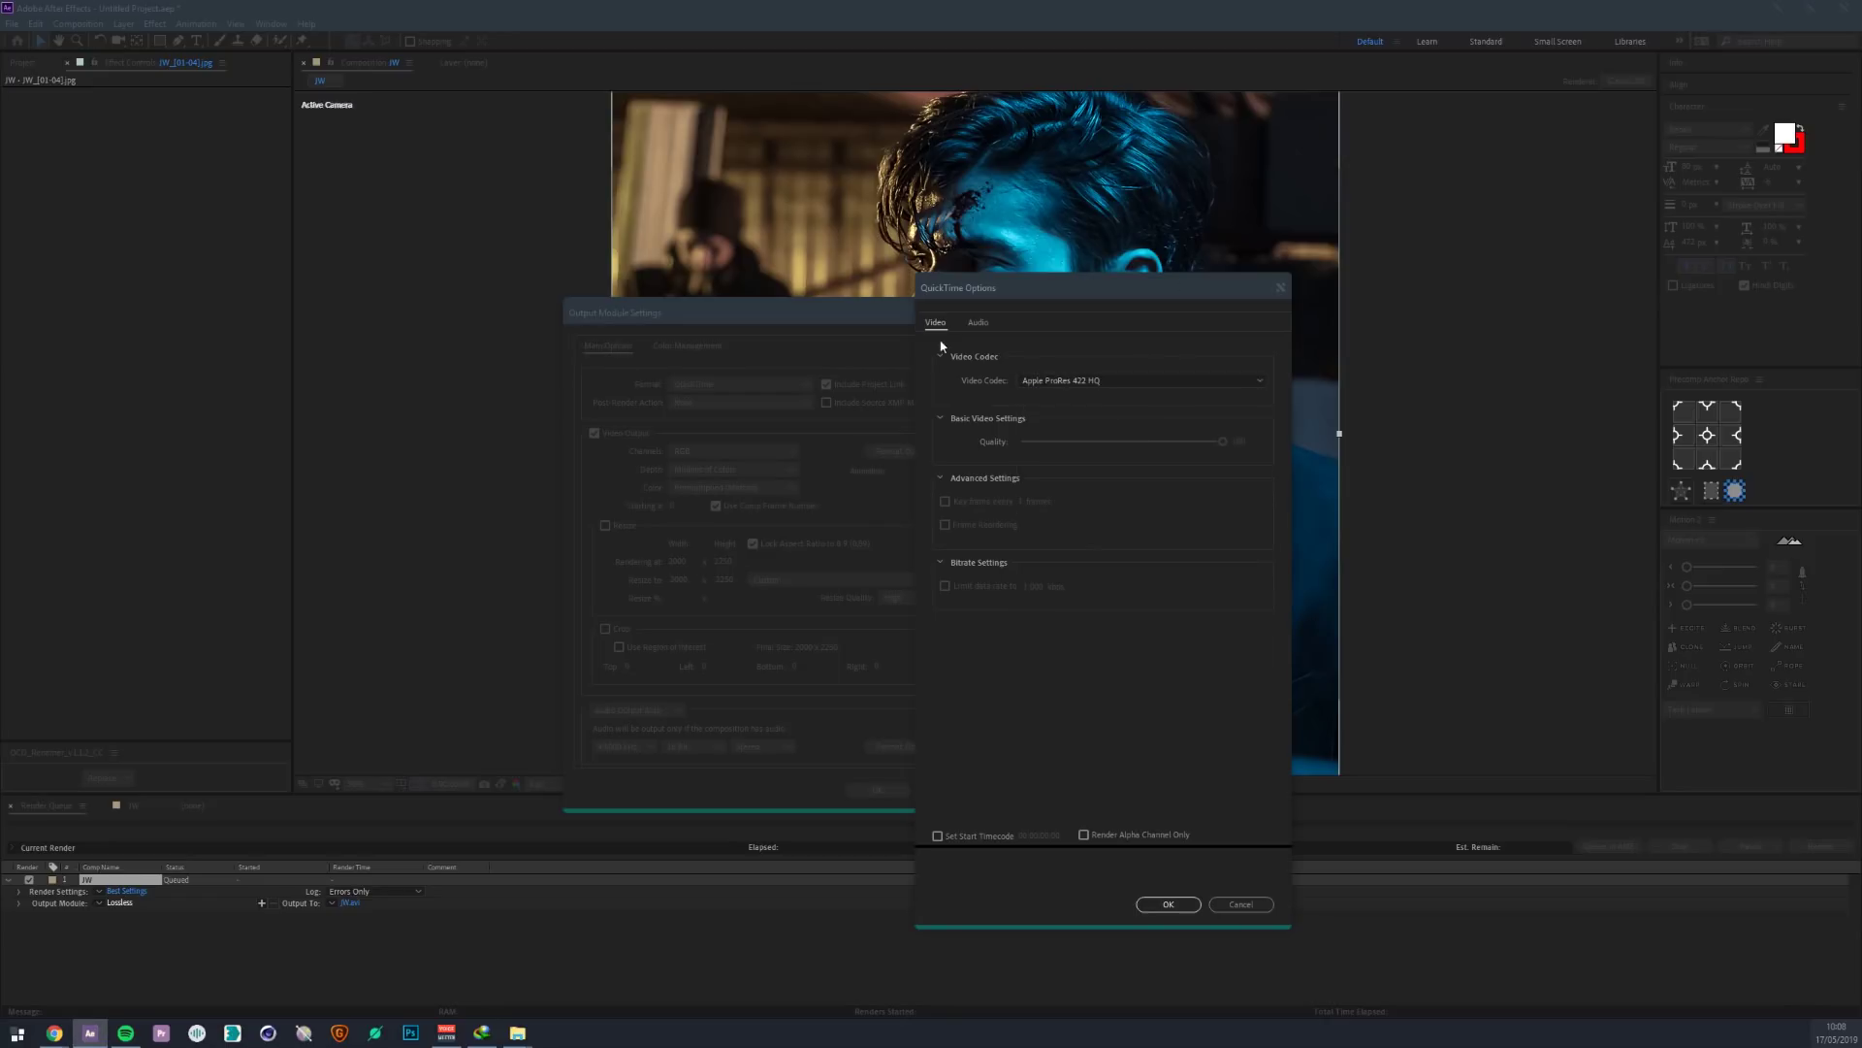
# - Try the Apple ProRes 422 codec, switch back to Apple ProRes 422 HQ, and accept the output module settings
pyautogui.click(1115, 380)
pyautogui.click(1116, 380)
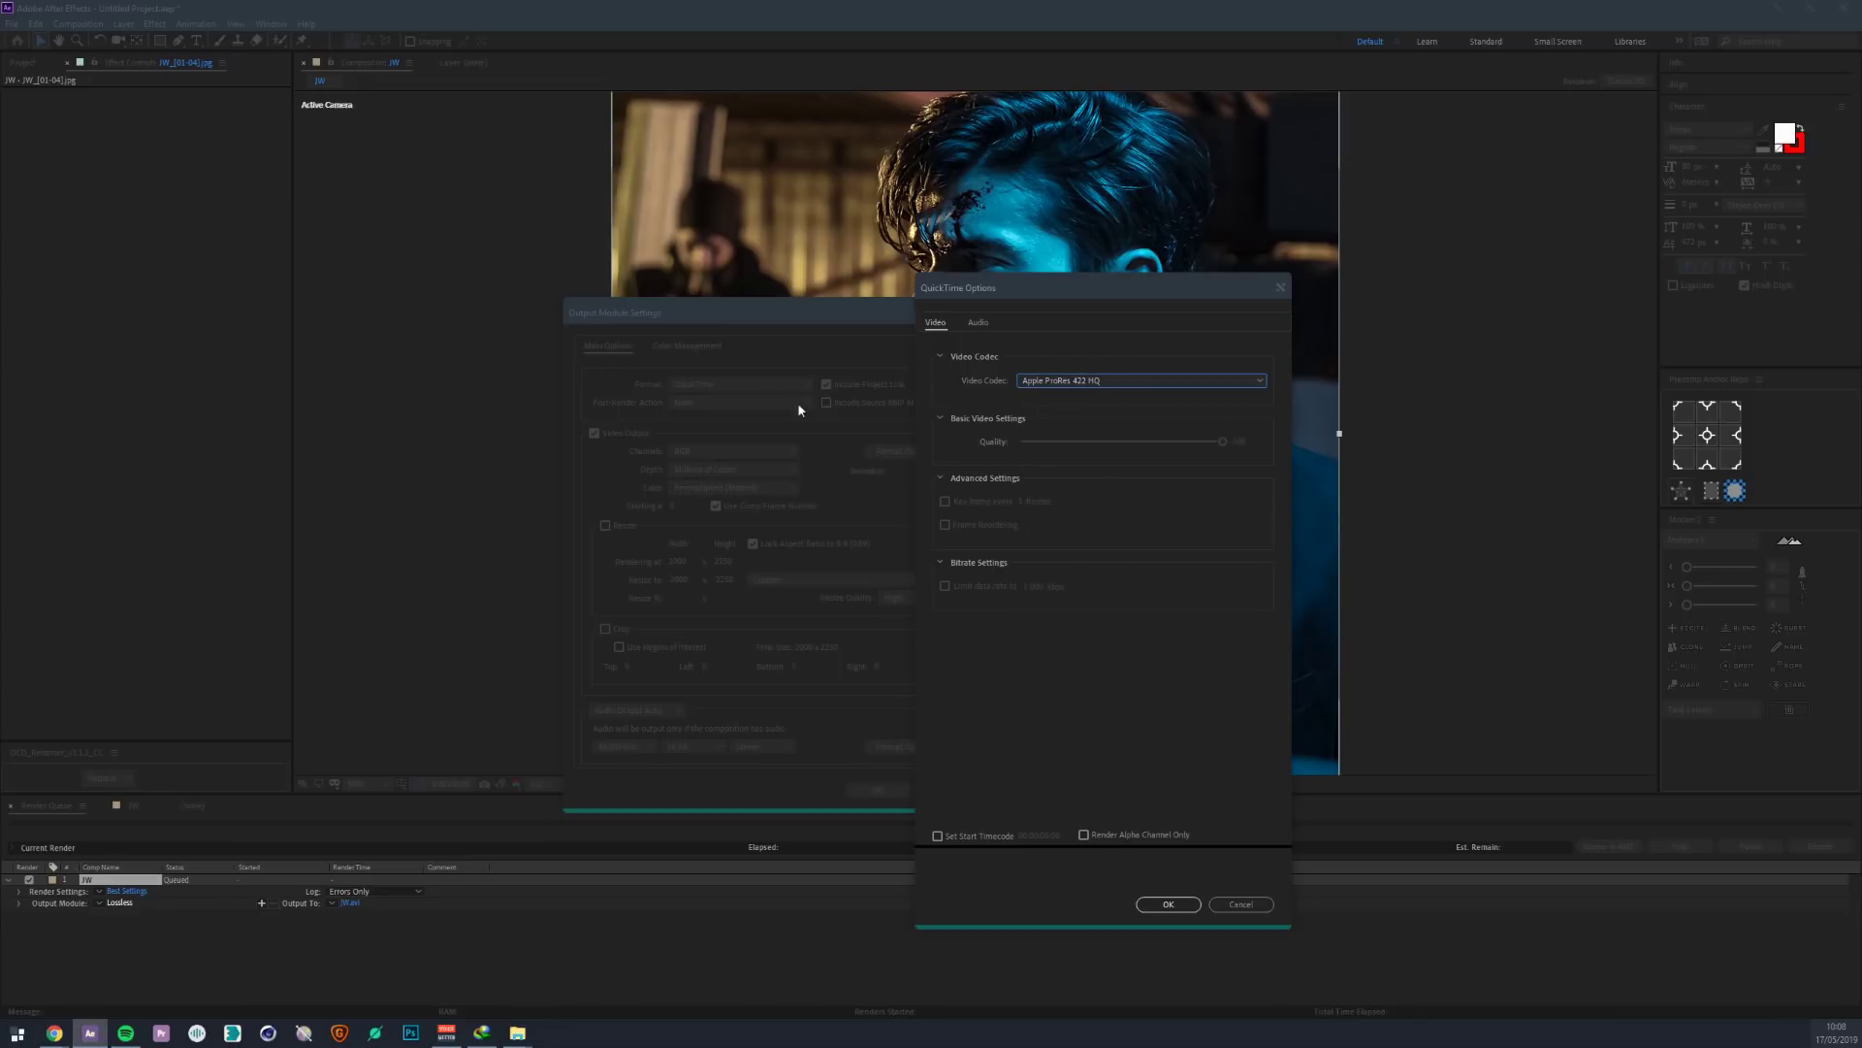
pyautogui.click(1062, 380)
pyautogui.click(1091, 413)
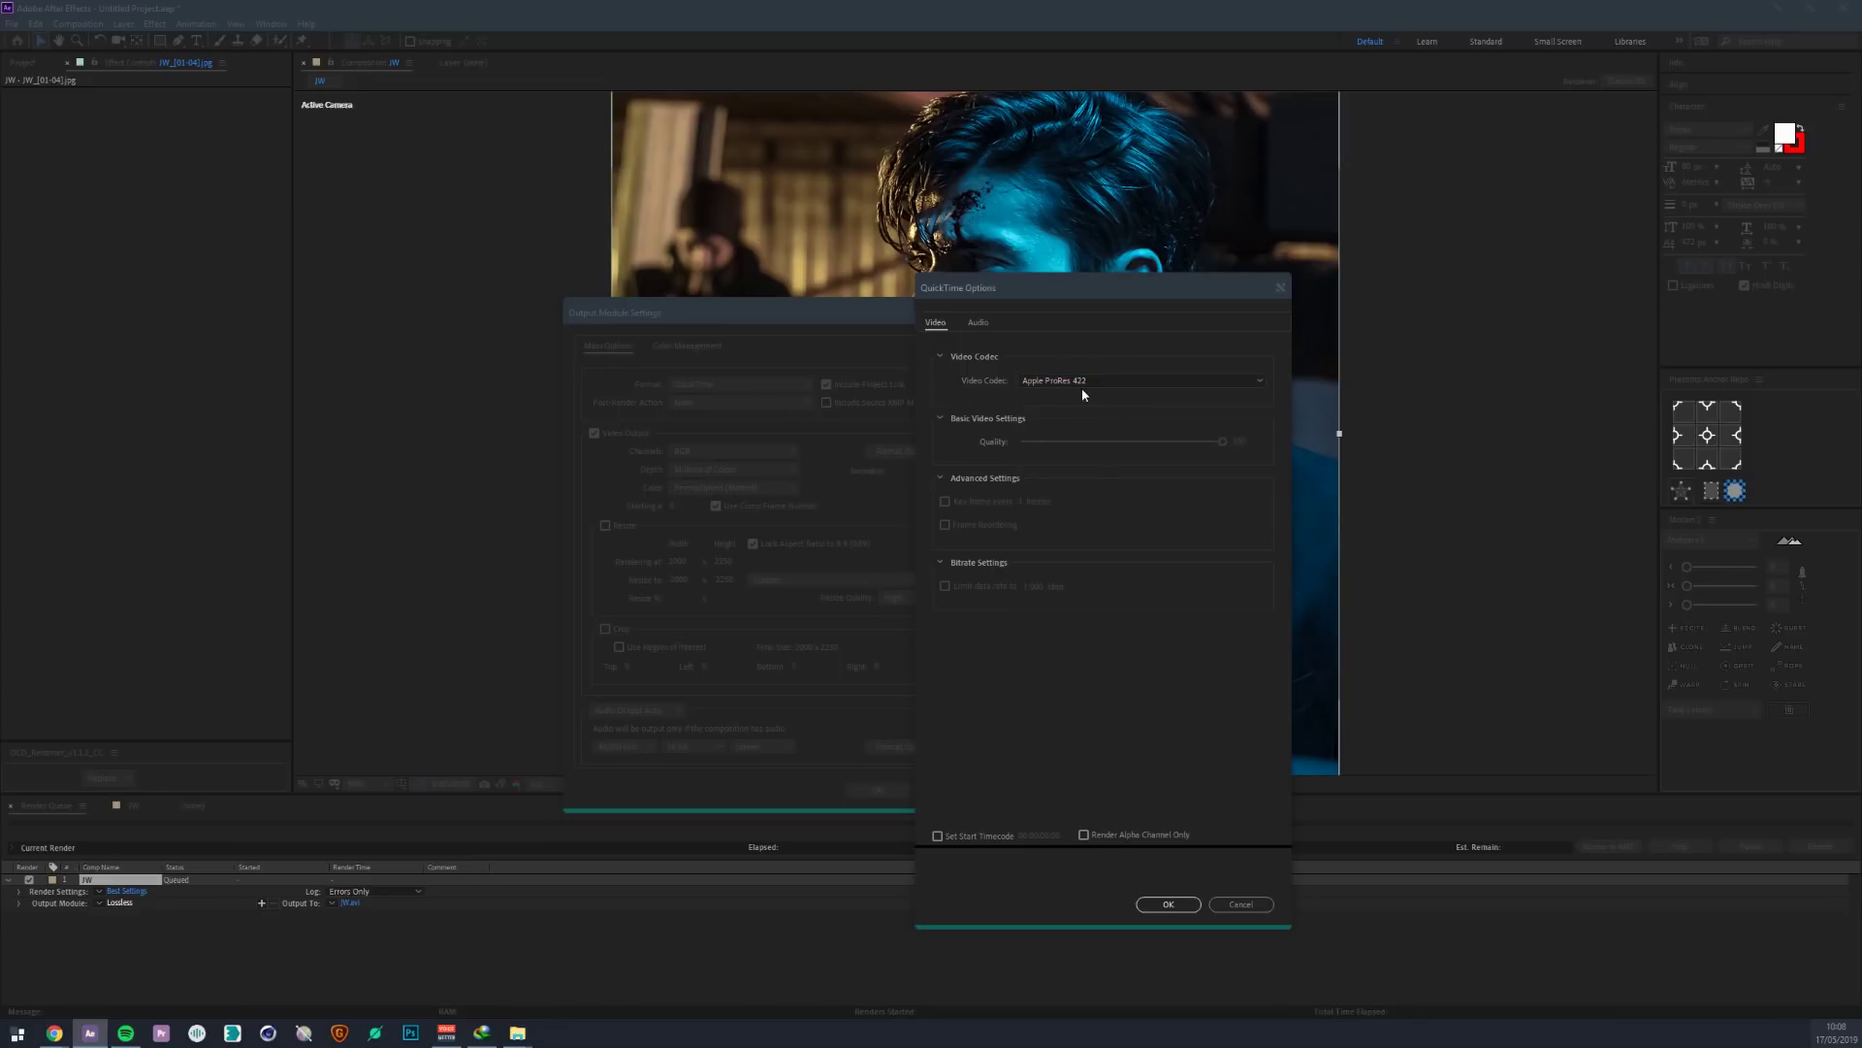
pyautogui.click(1081, 383)
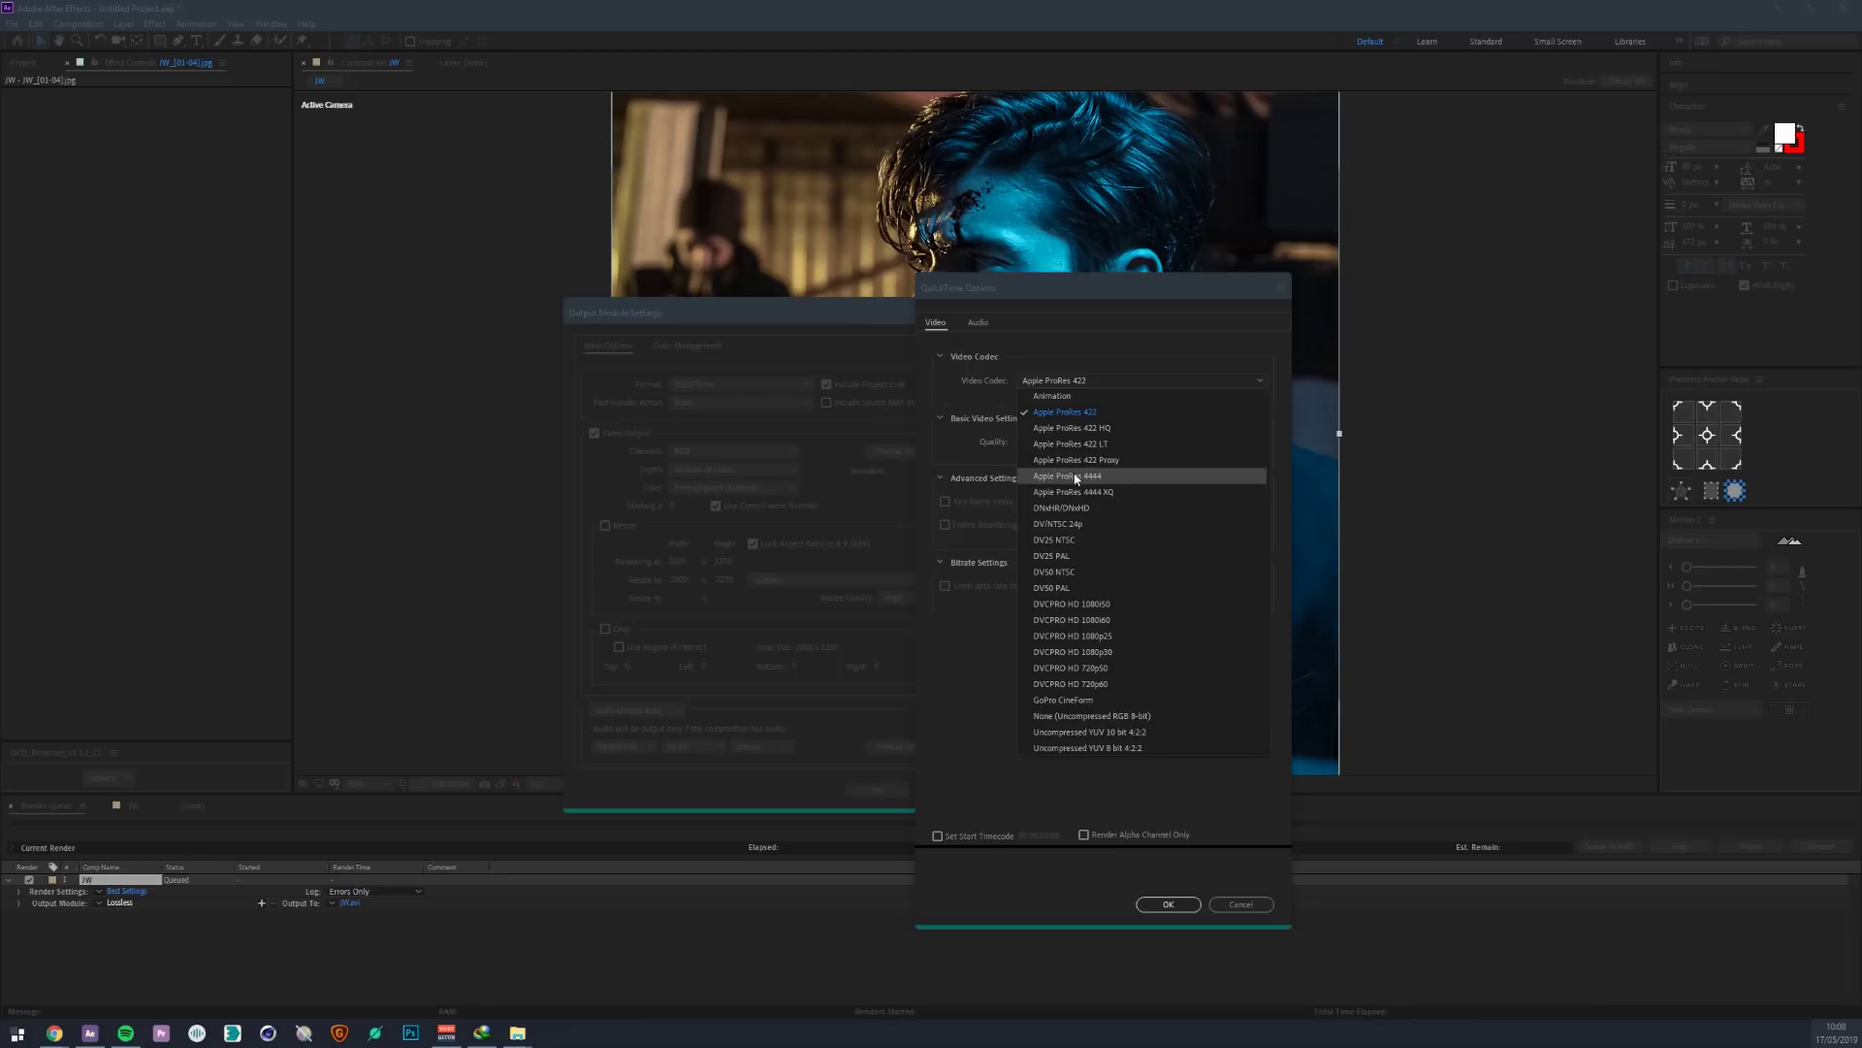
pyautogui.click(1078, 427)
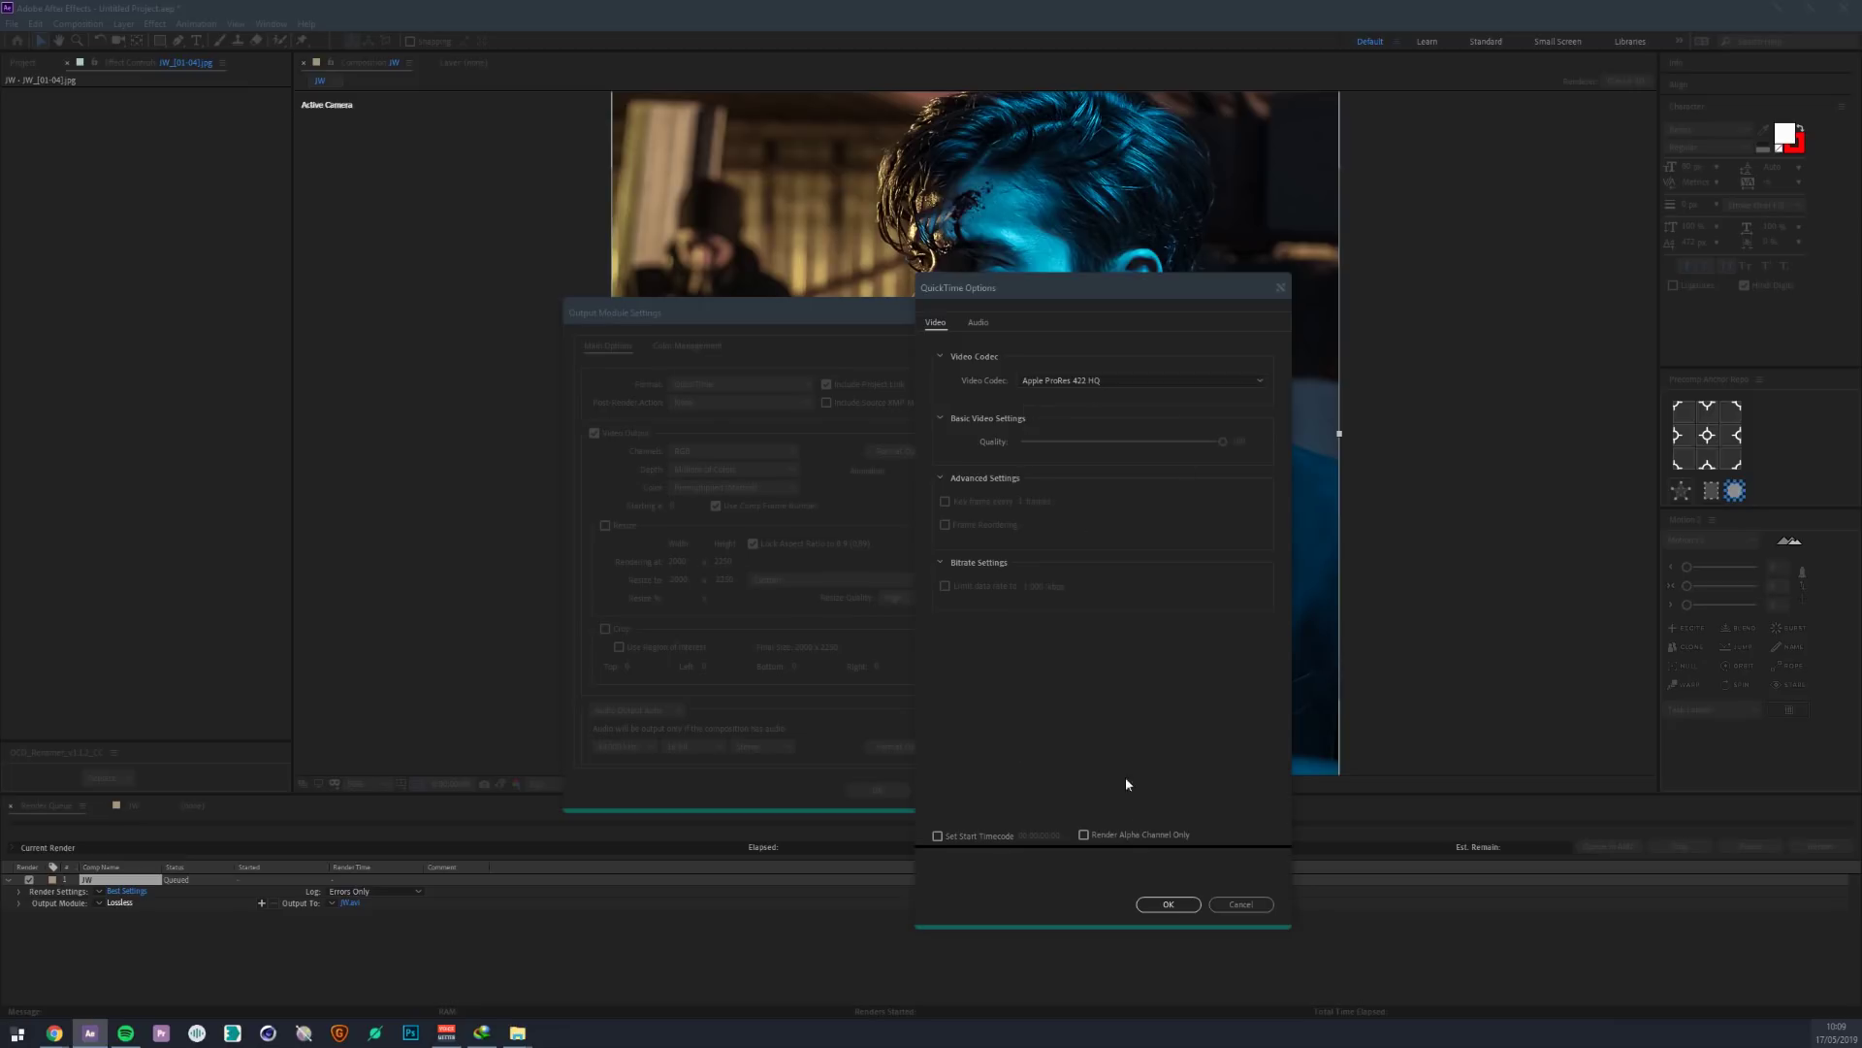
pyautogui.click(1168, 904)
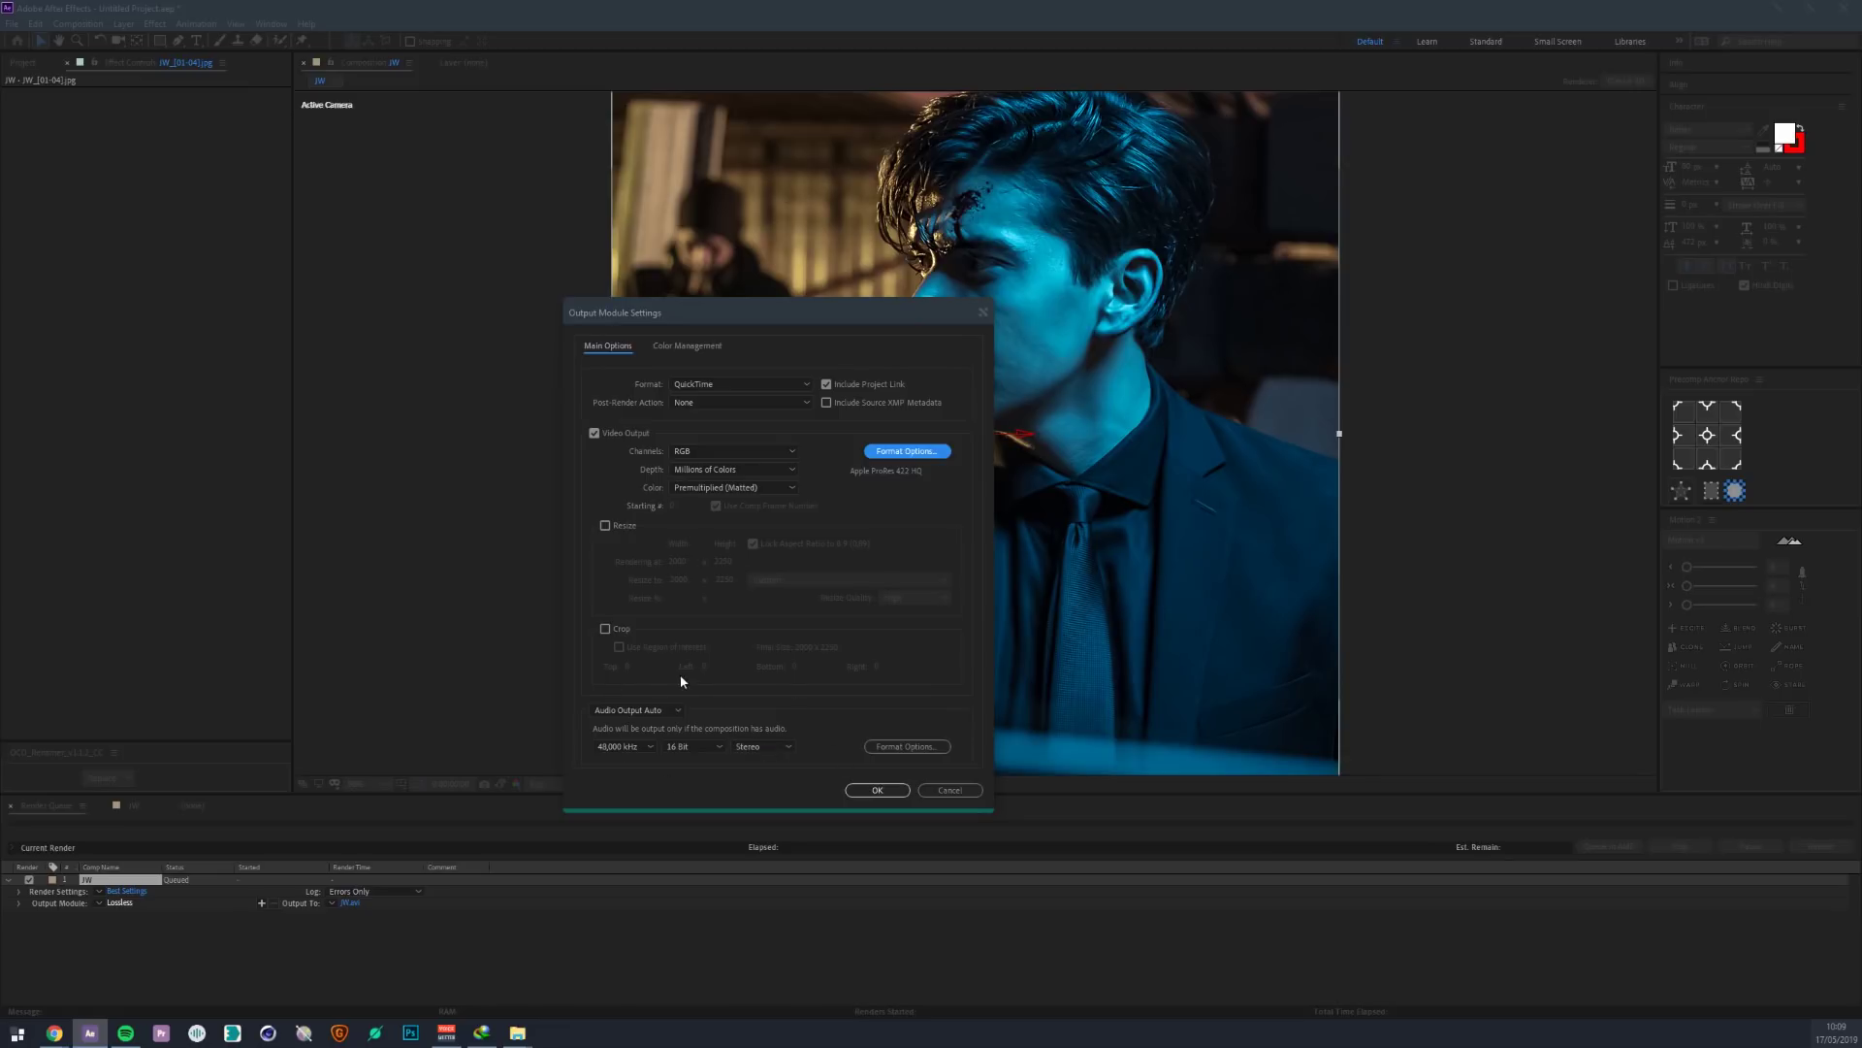
pyautogui.click(877, 789)
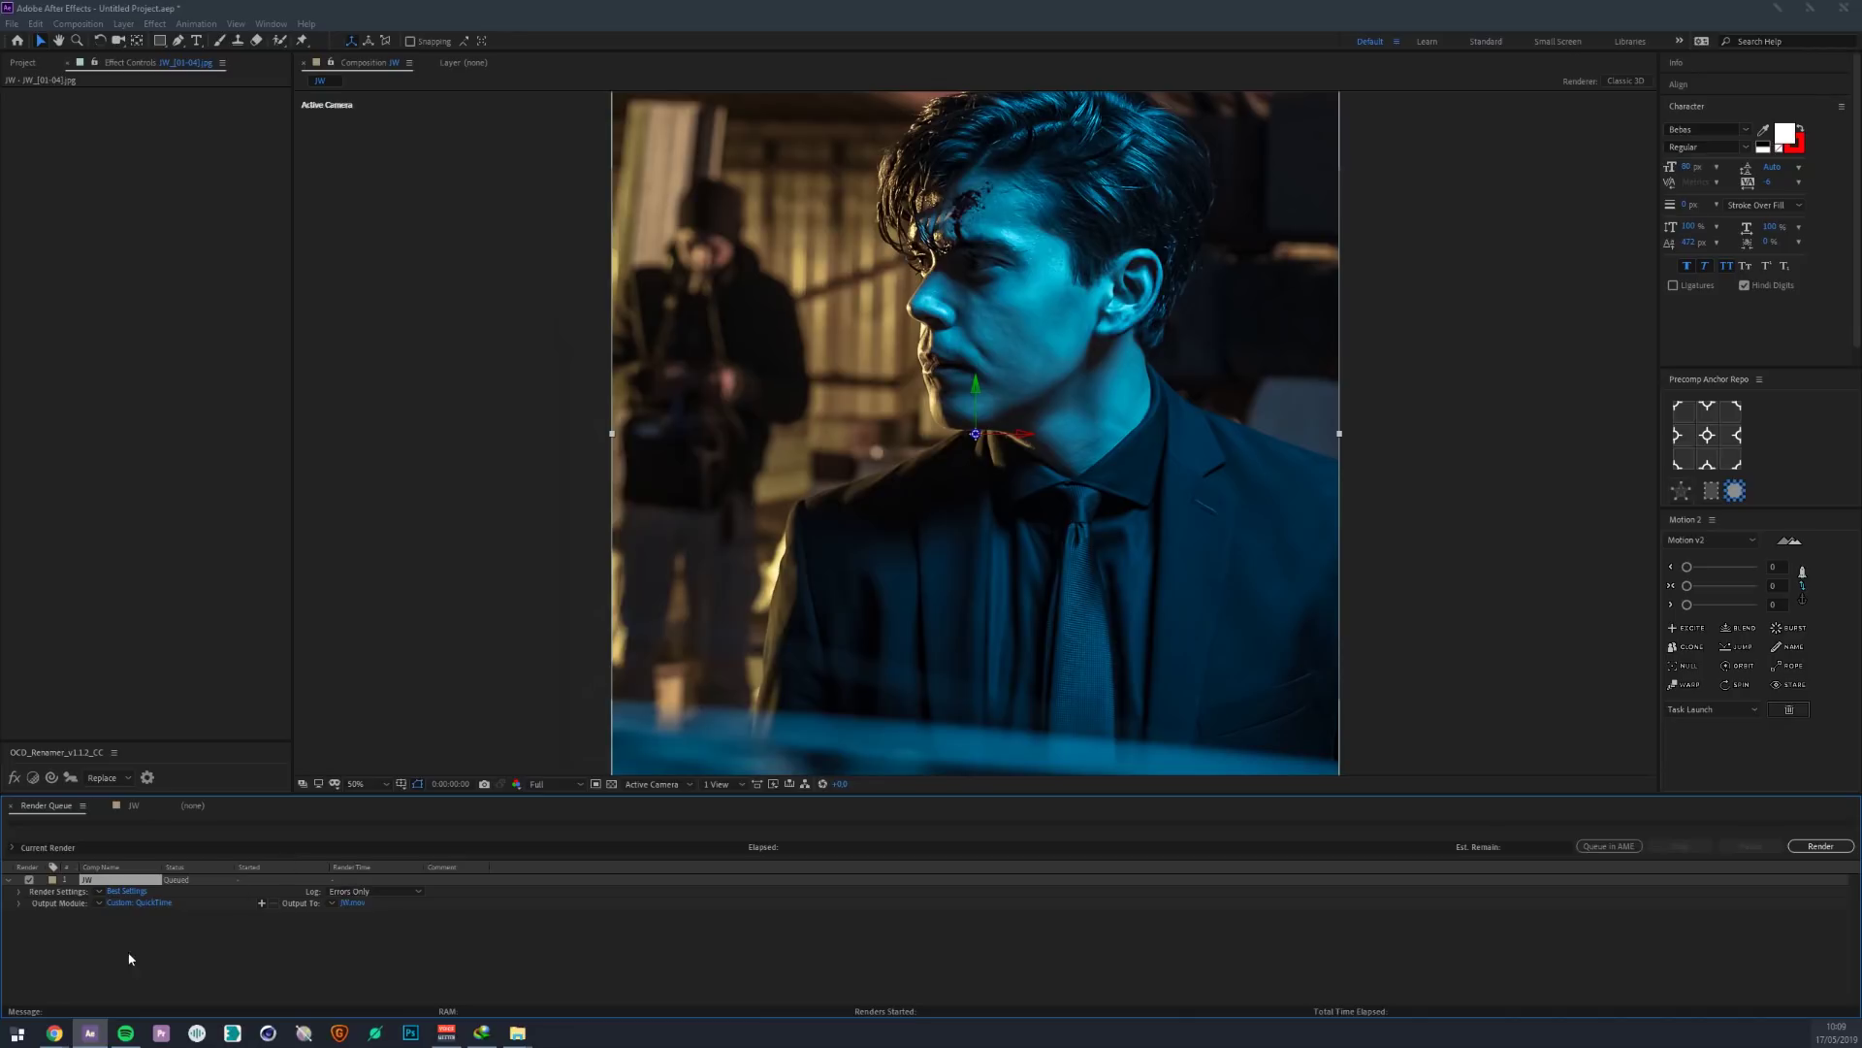
# - Set the render output file to JW.mov in the Bureau folder and render the queued composition
pyautogui.click(353, 905)
pyautogui.scroll(10, 58, 112)
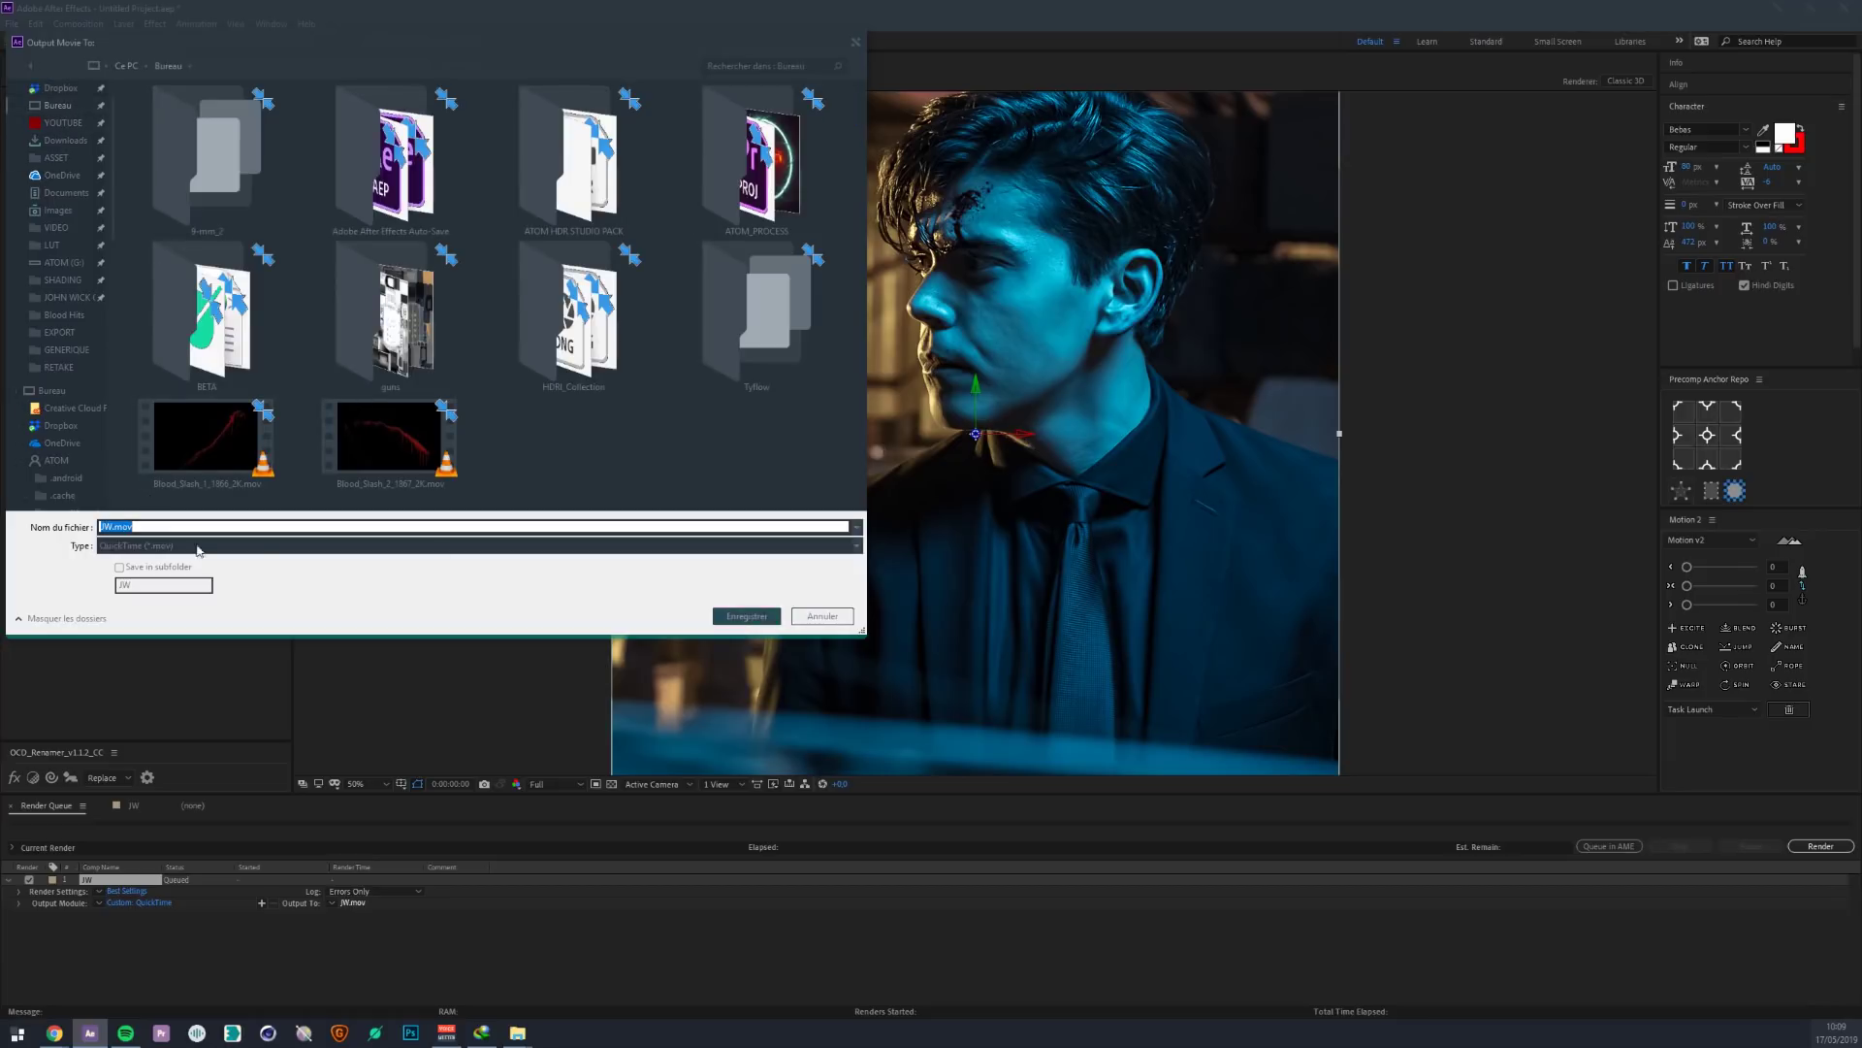
pyautogui.click(114, 527)
pyautogui.click(747, 616)
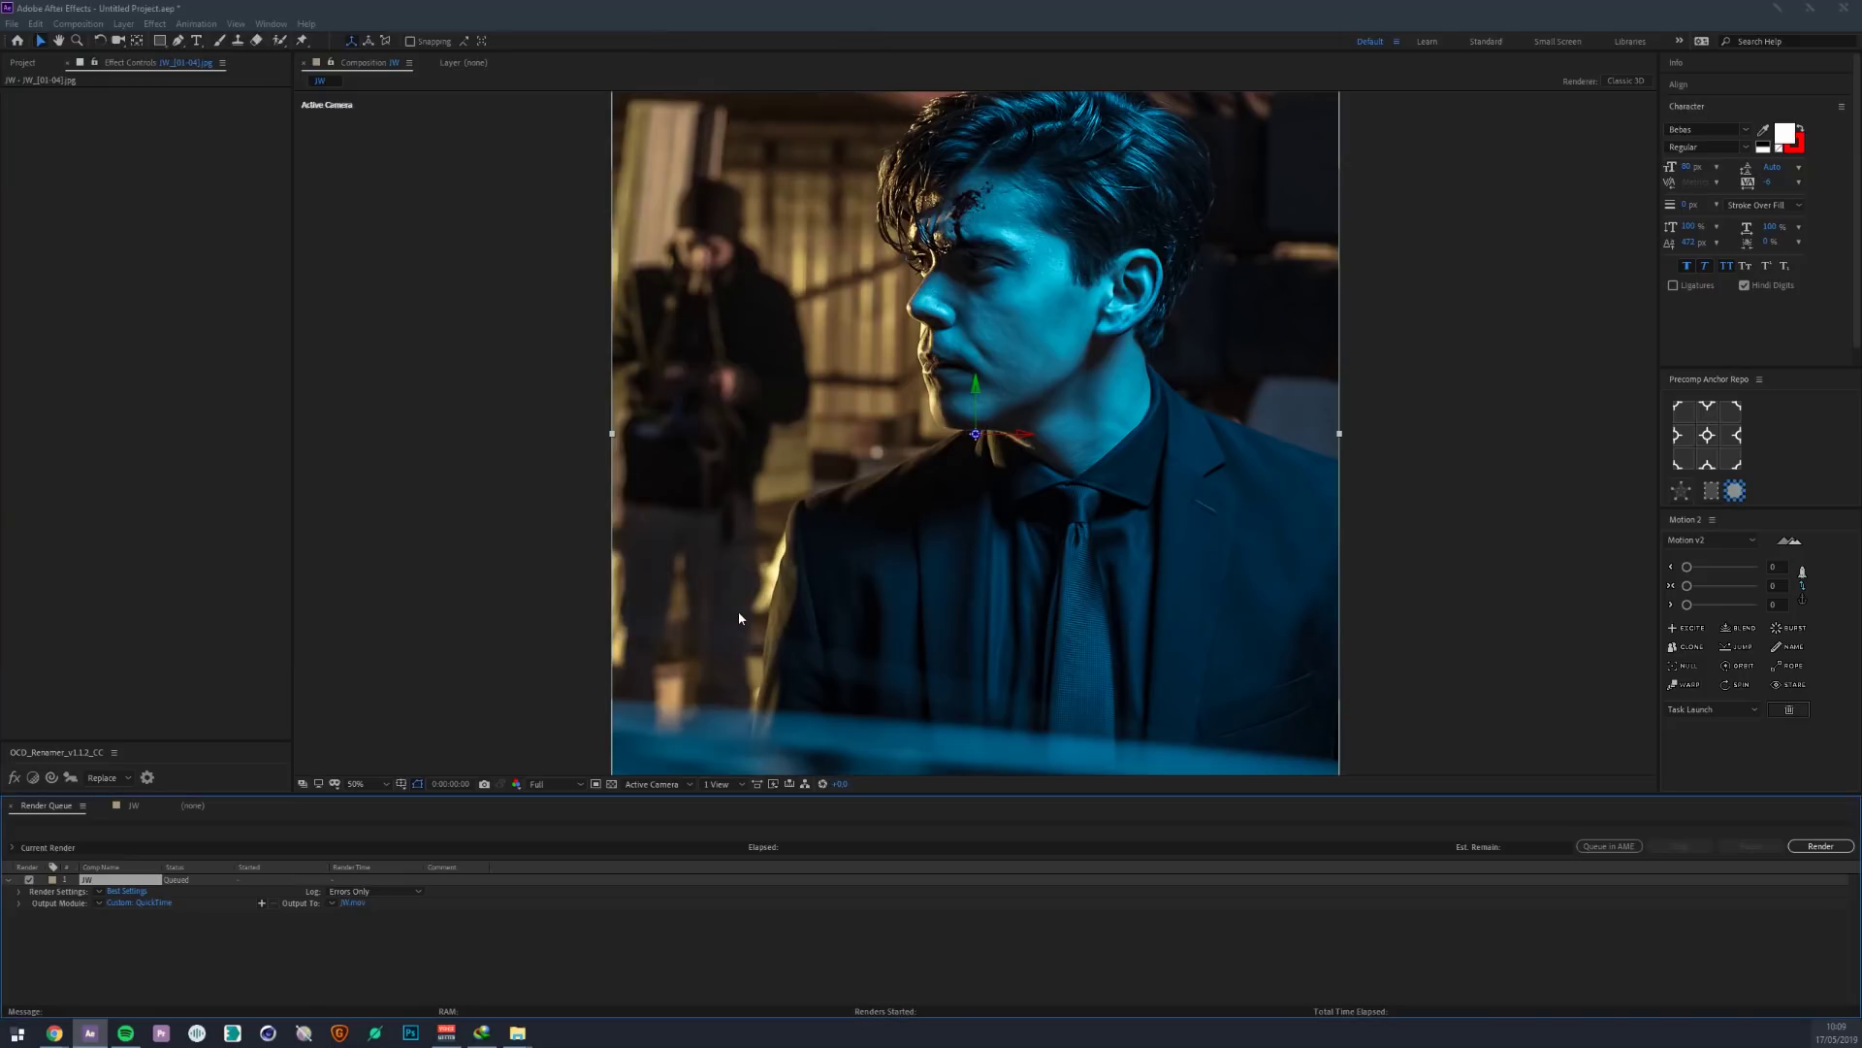
pyautogui.click(1810, 846)
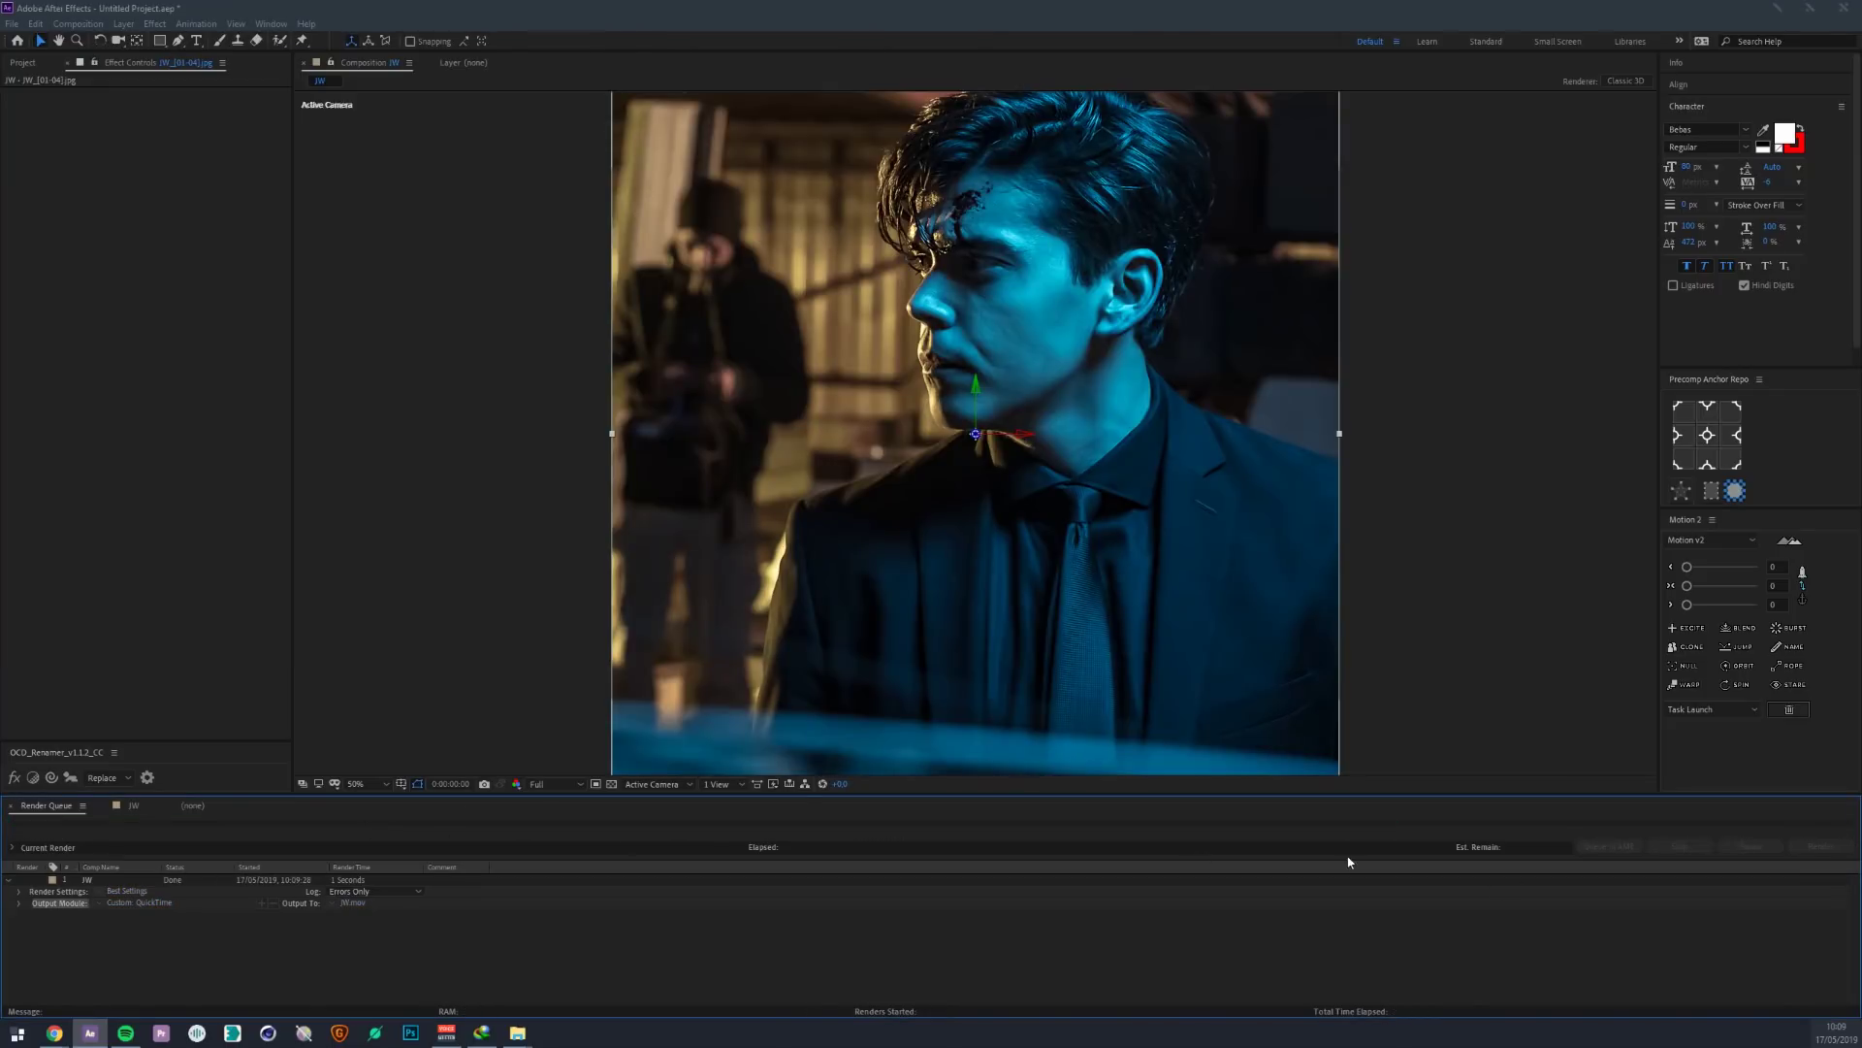
# - Add the JW composition to the render queue again and choose AfterCodecs .mov as its output format
pyautogui.click(127, 806)
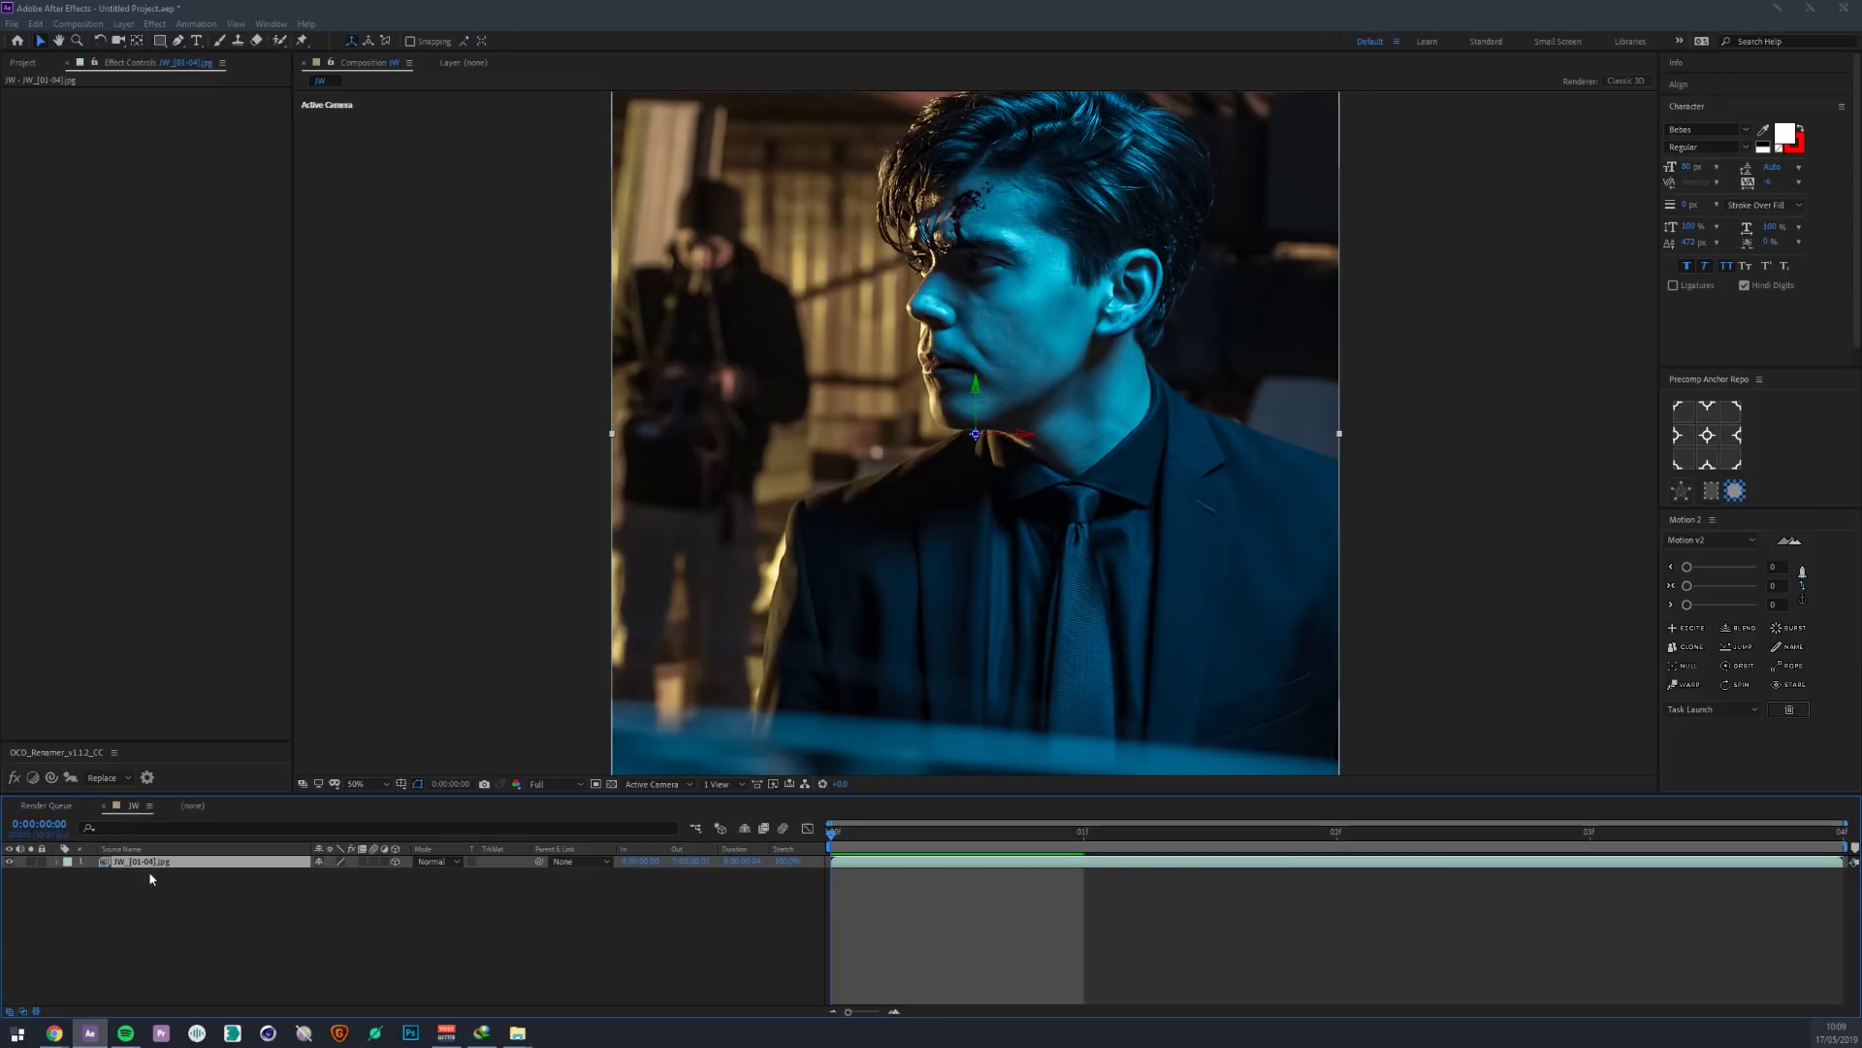
pyautogui.click(100, 40)
pyautogui.click(78, 23)
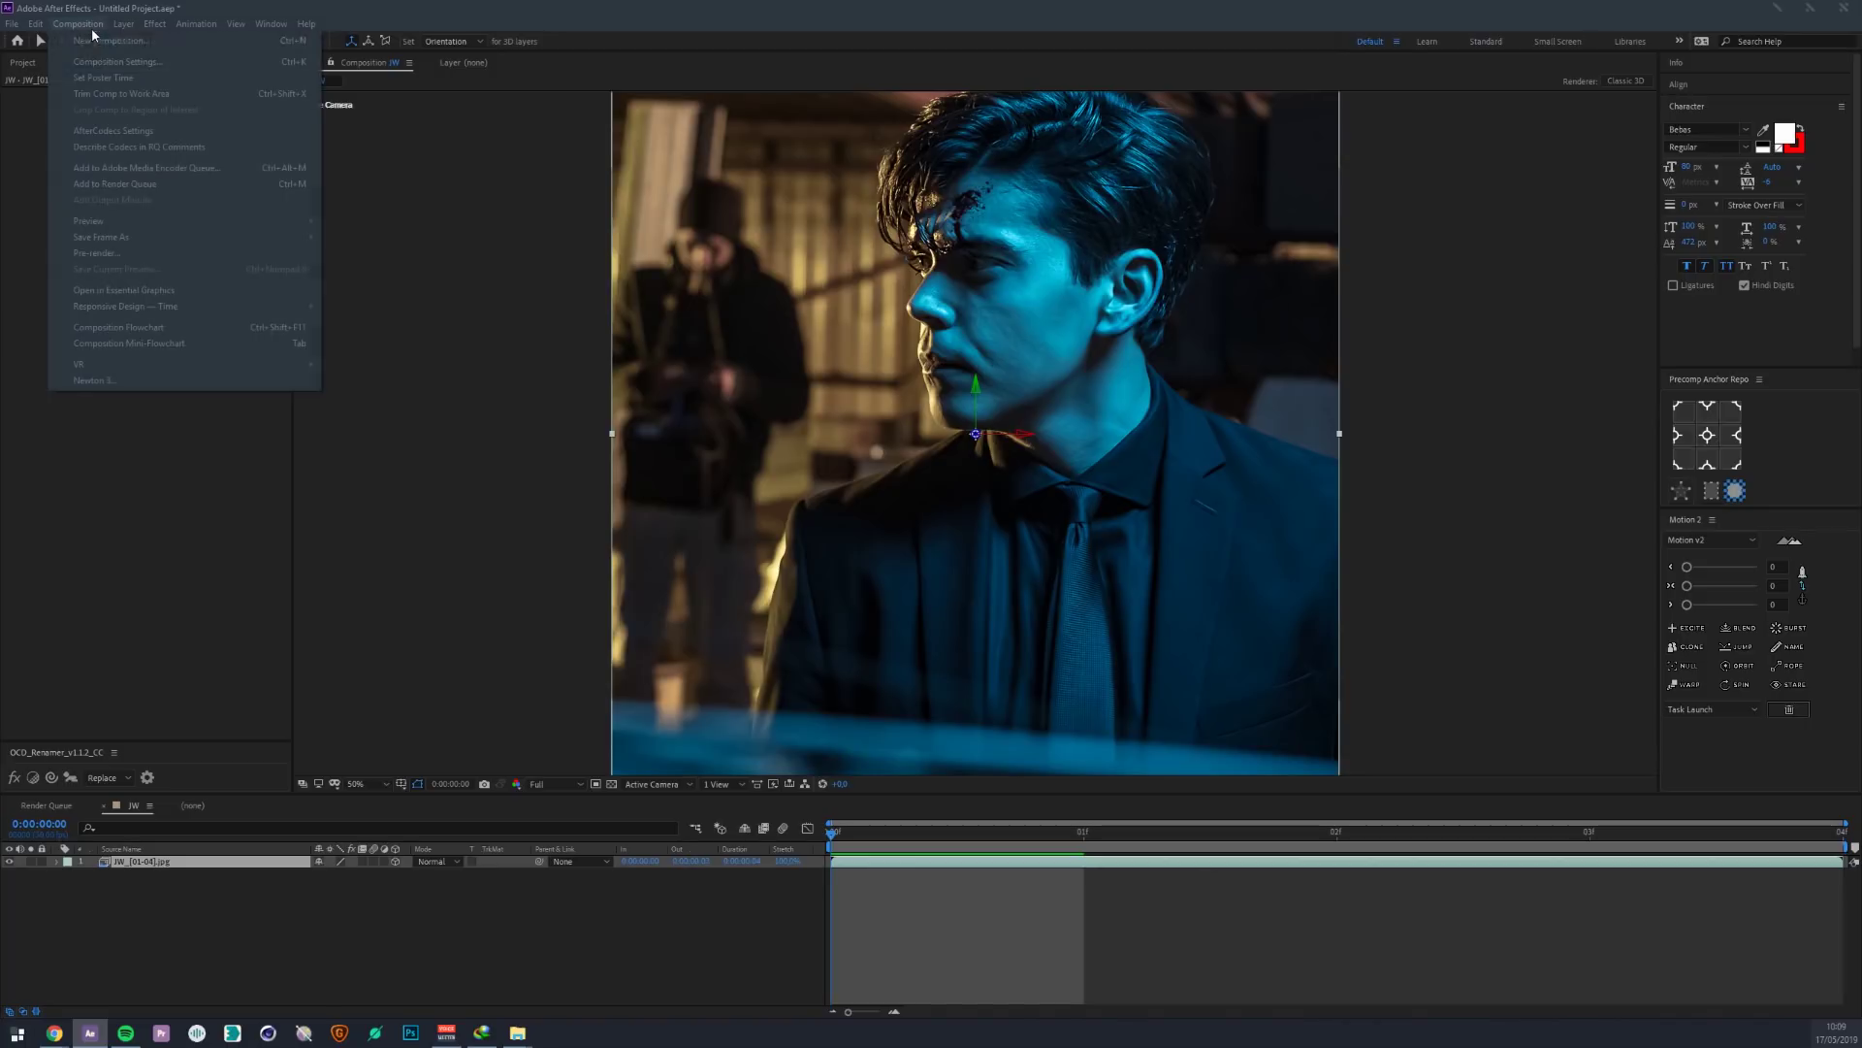
pyautogui.click(92, 184)
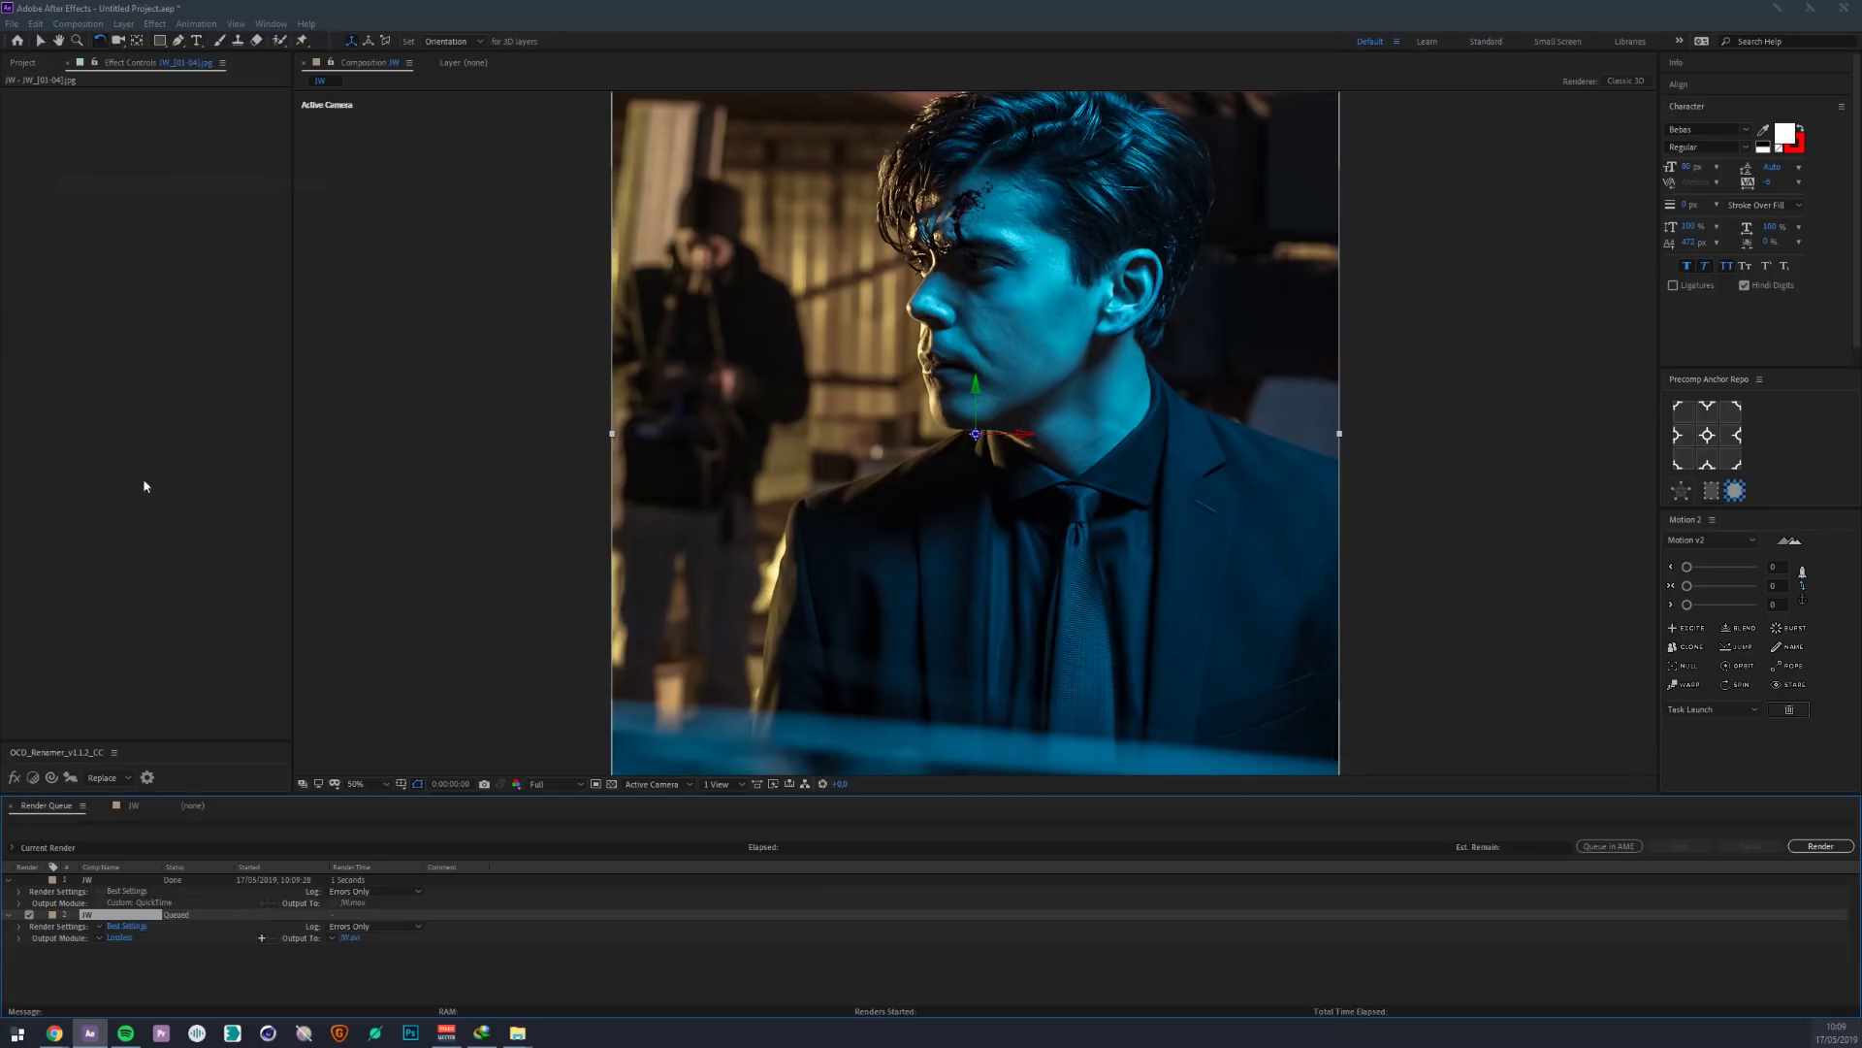
pyautogui.click(121, 938)
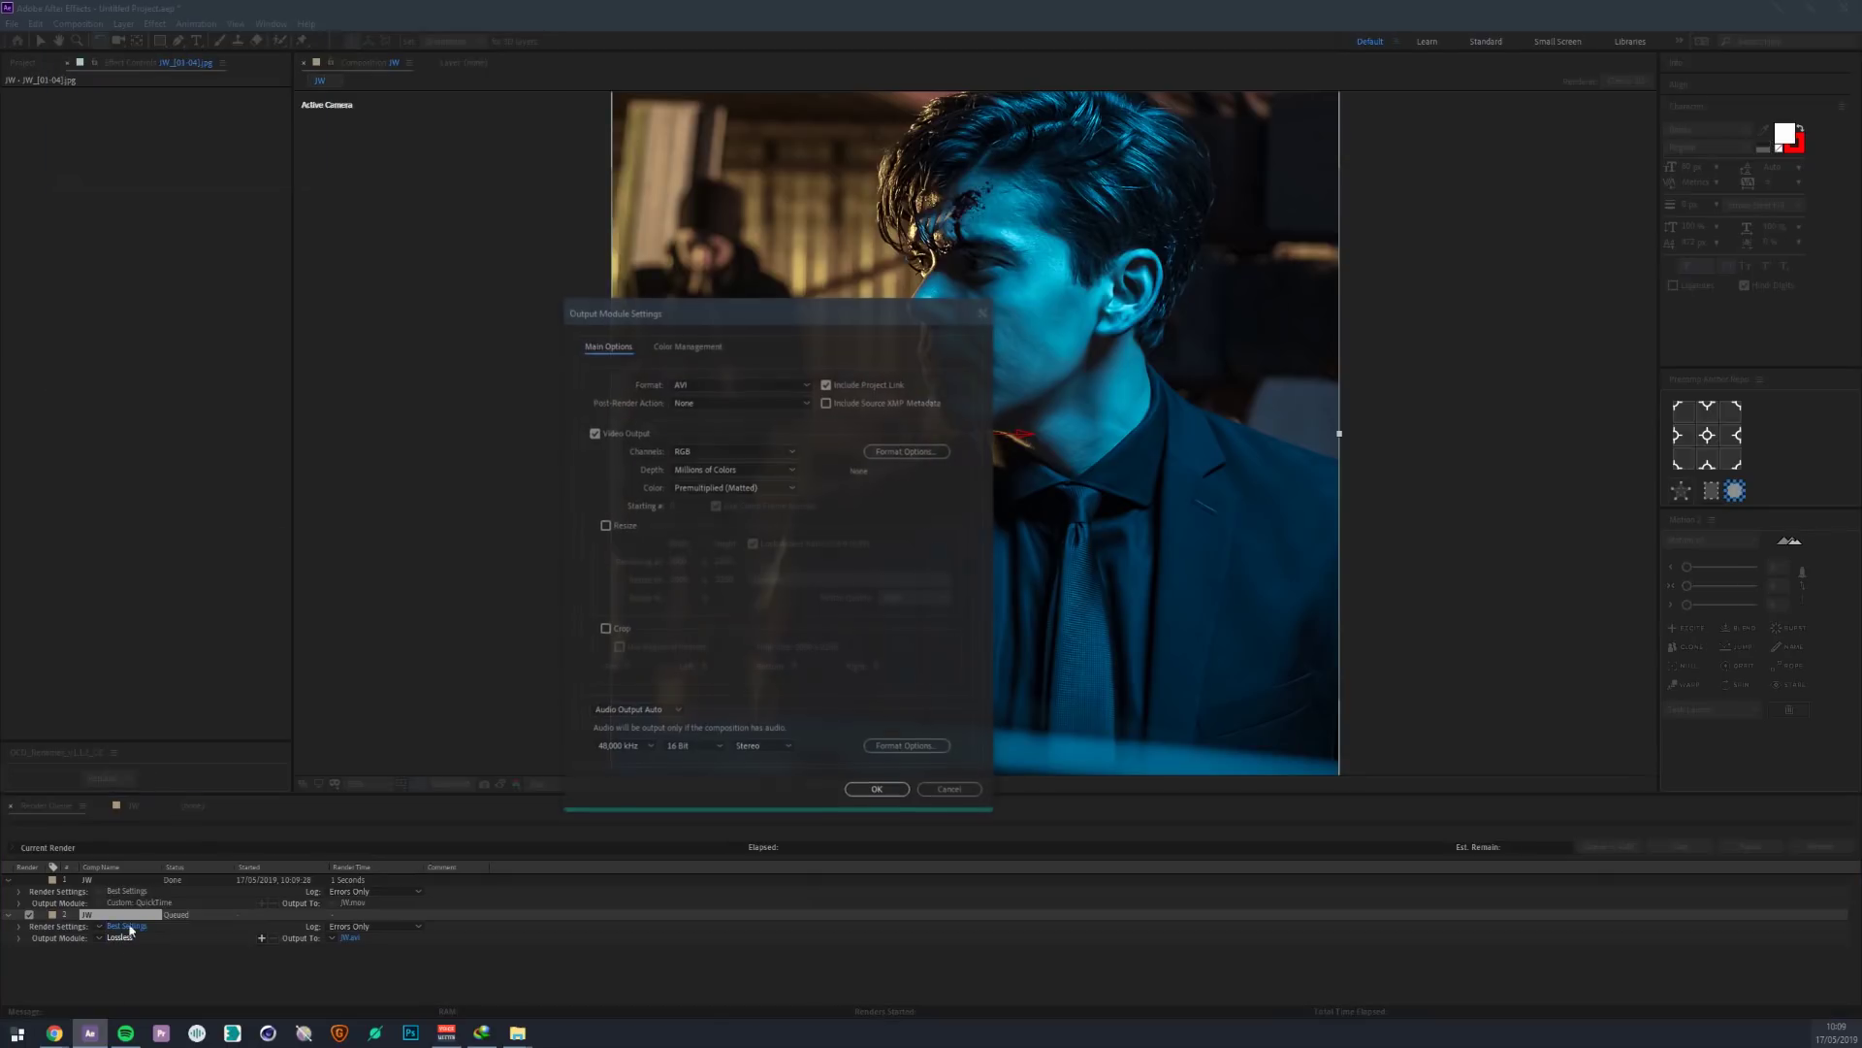
pyautogui.click(707, 381)
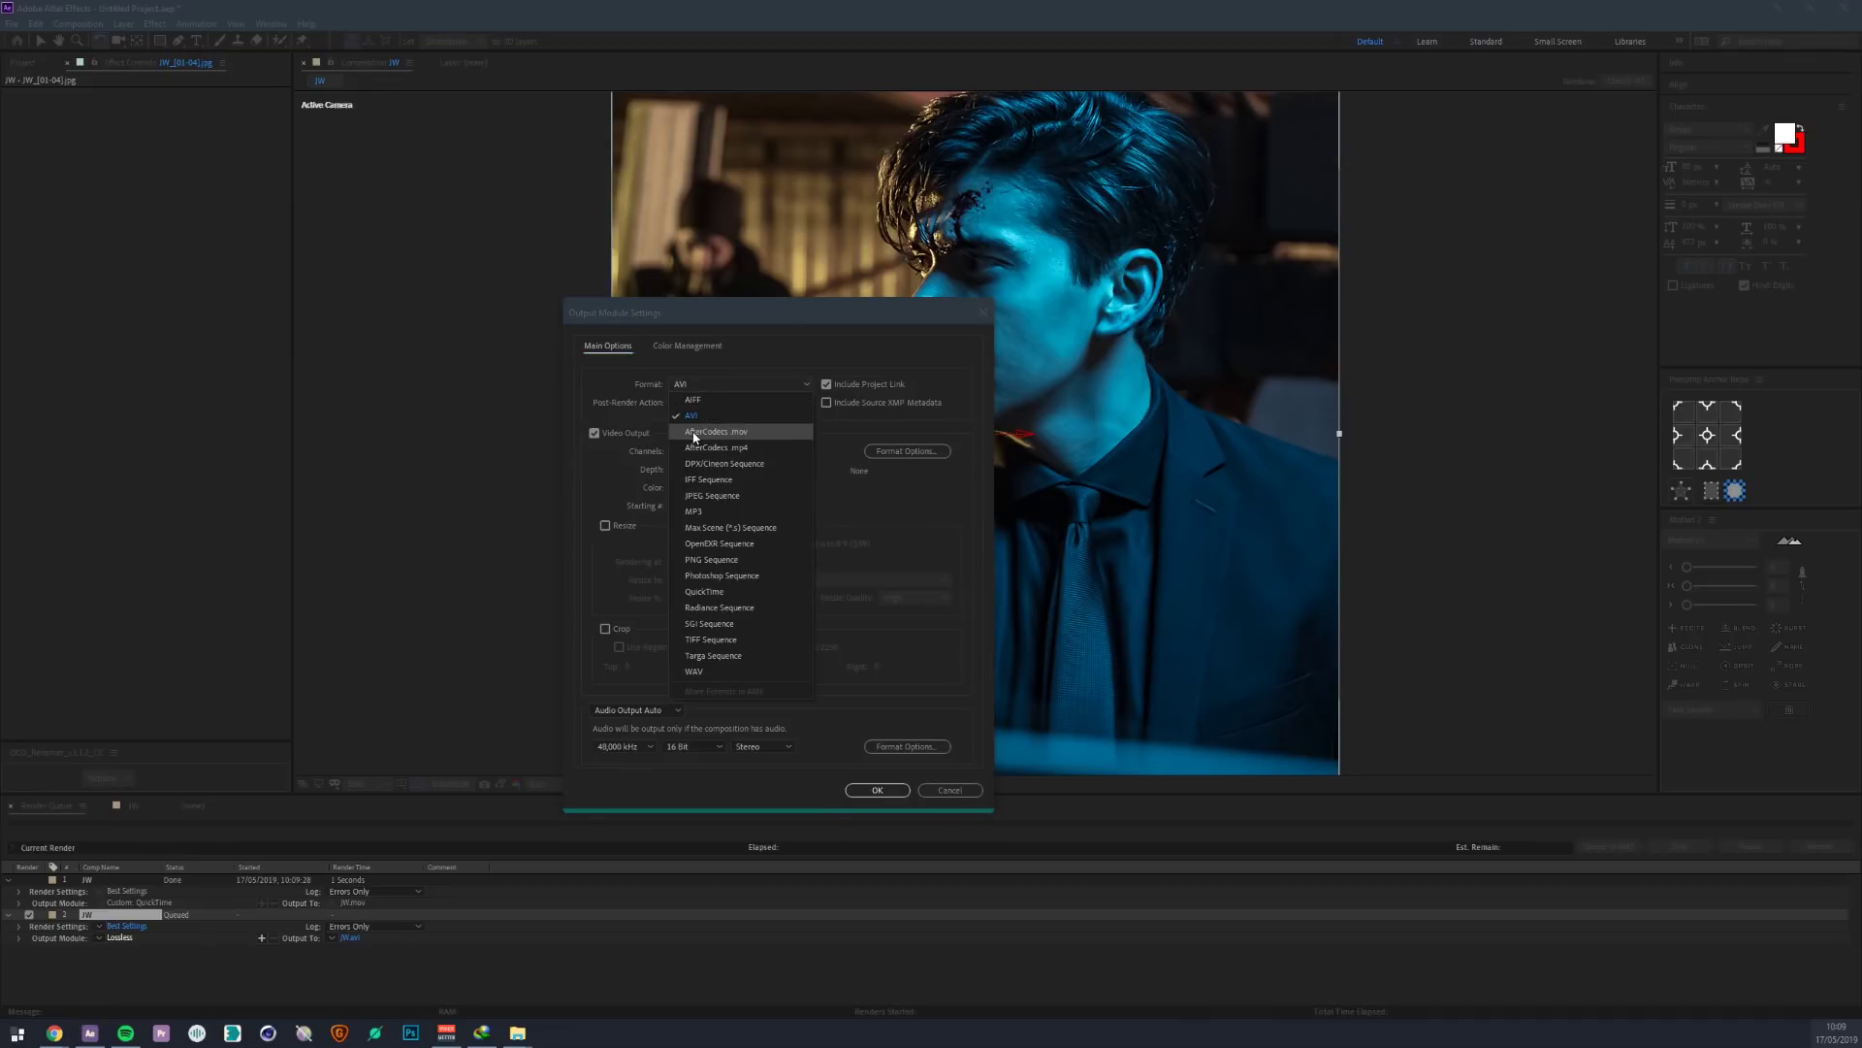
pyautogui.click(698, 433)
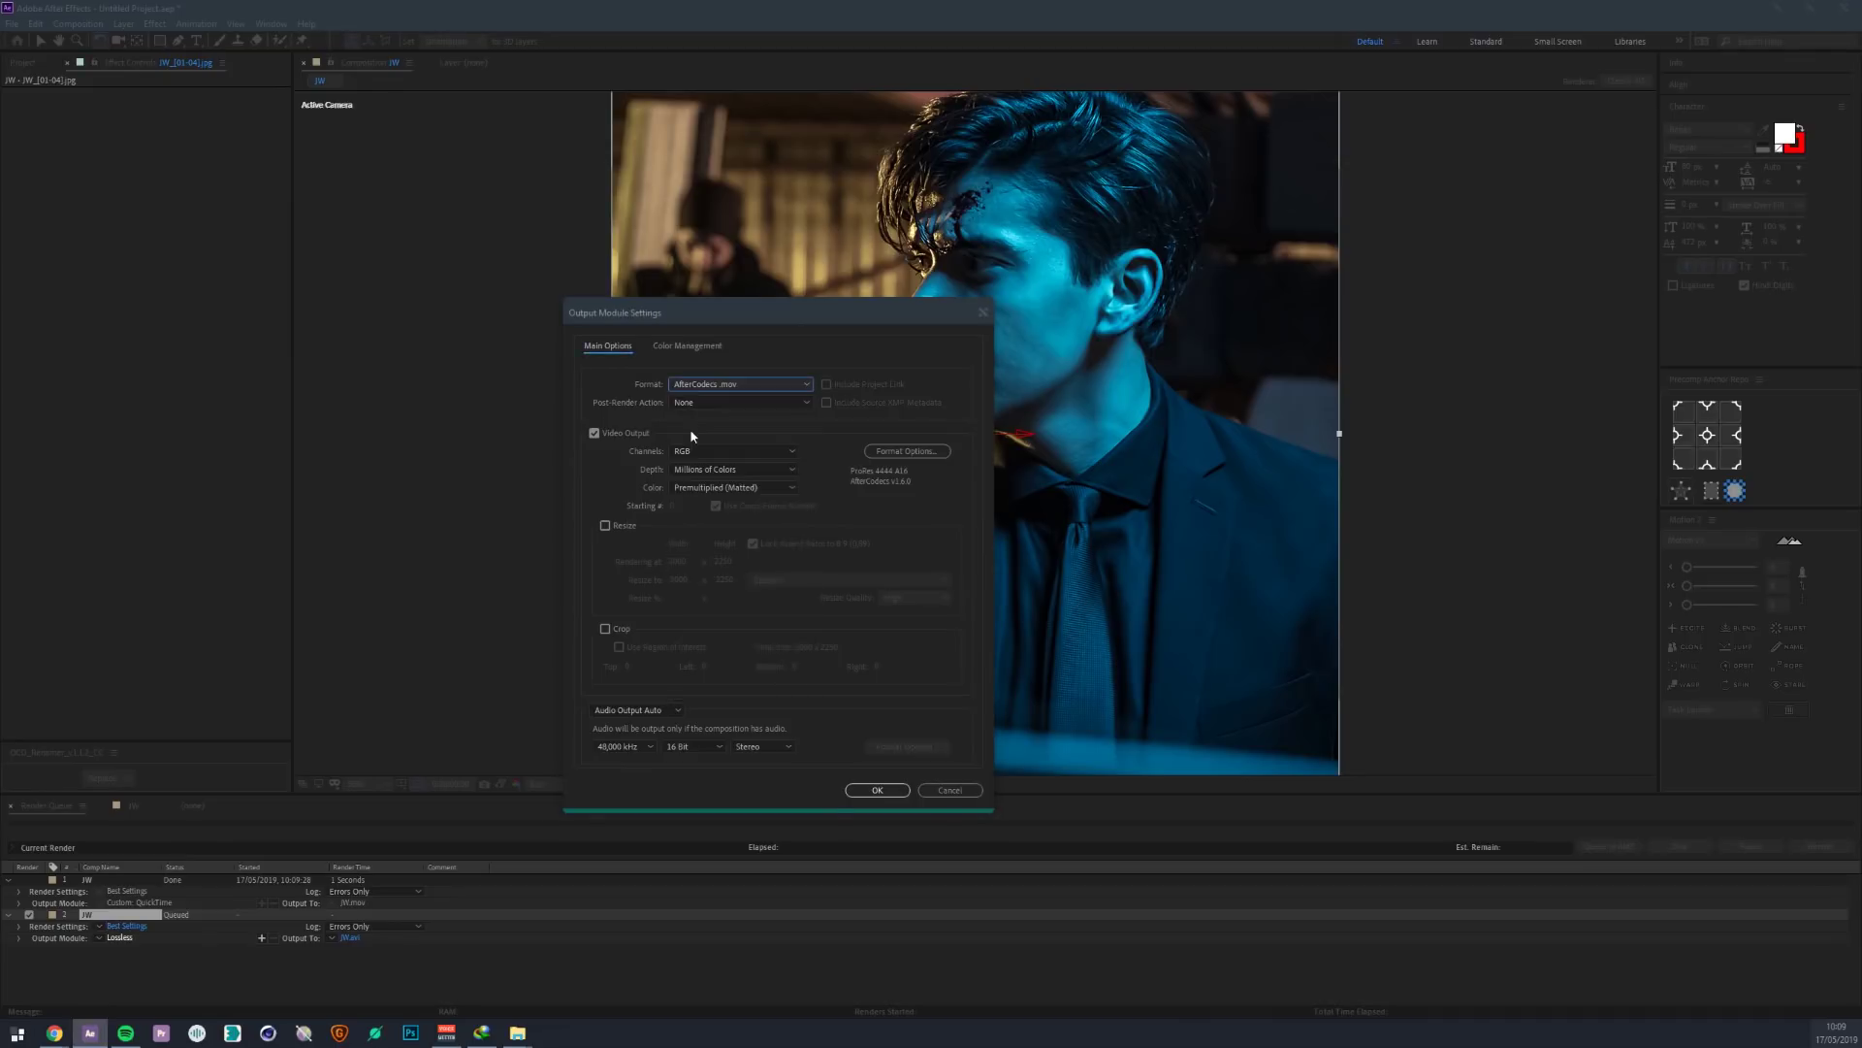
# - Examine the video codecs offered in the AfterCodecs format options without changing the selected codec
pyautogui.click(906, 451)
pyautogui.moveTo(823, 310); pyautogui.dragTo(859, 334)
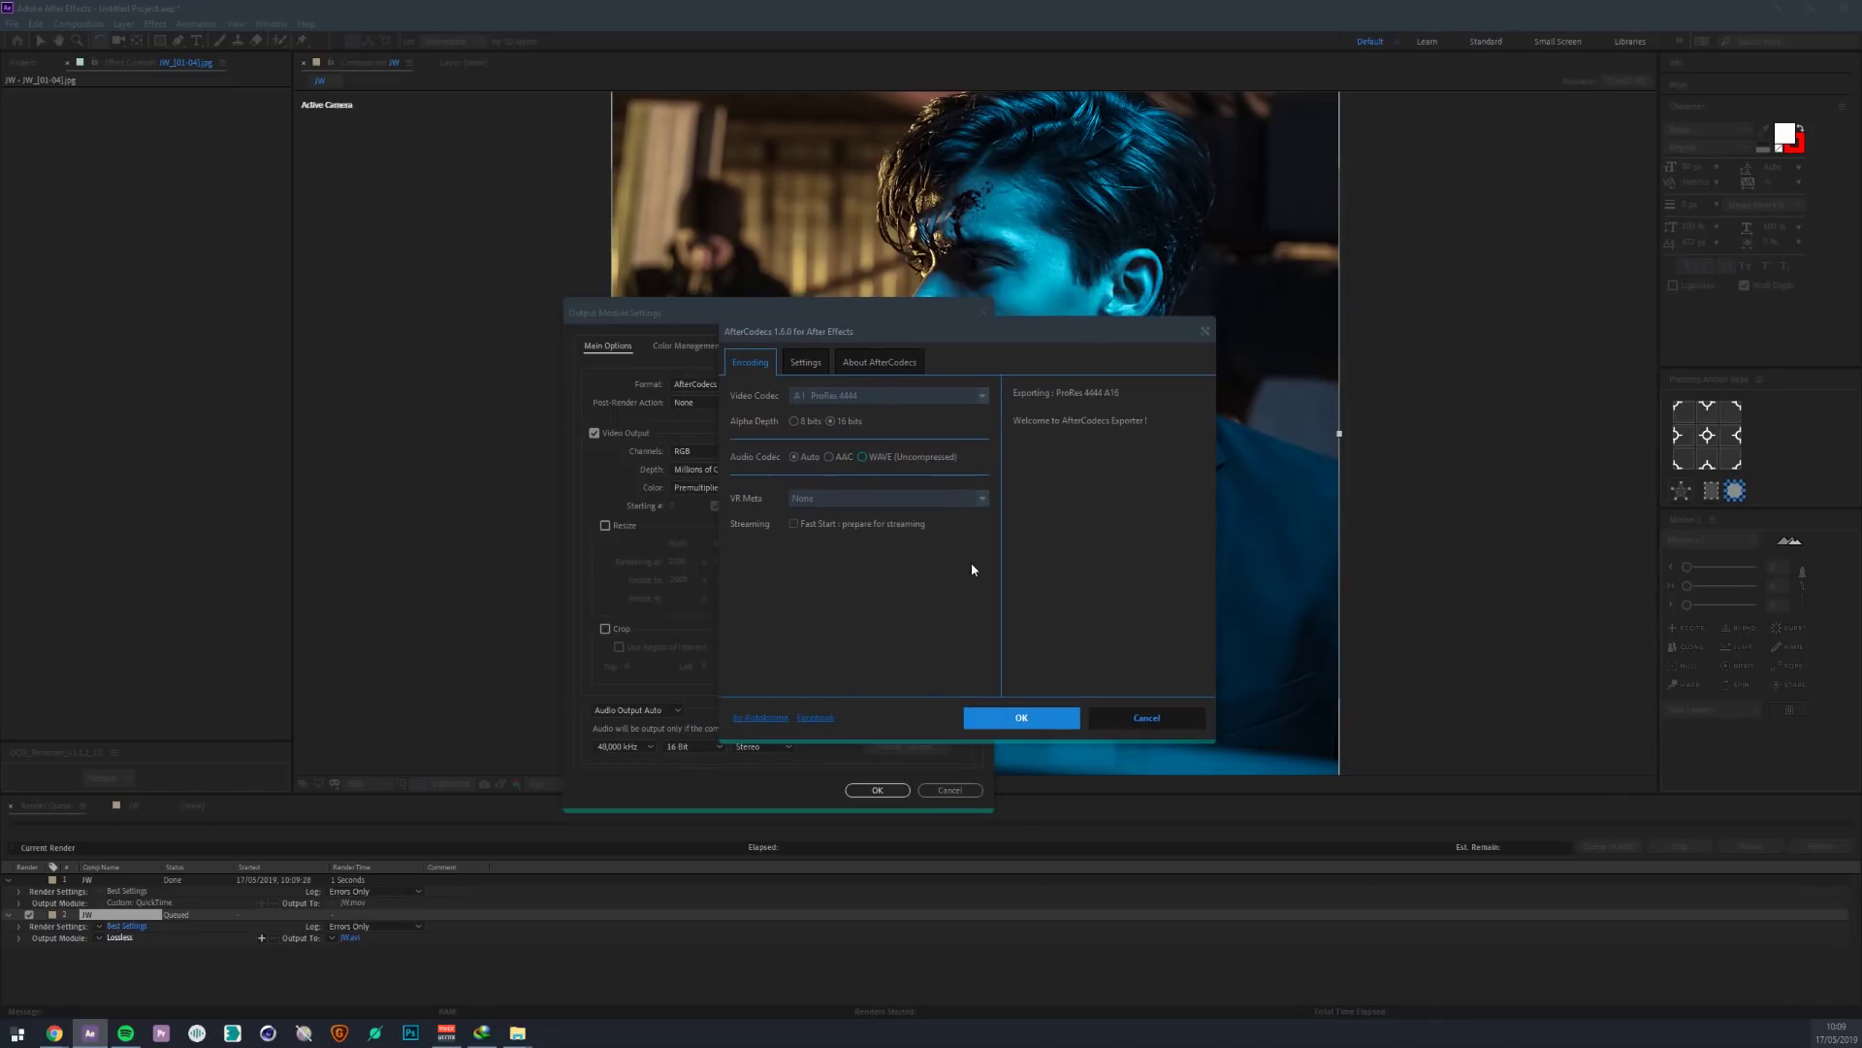
pyautogui.moveTo(855, 401)
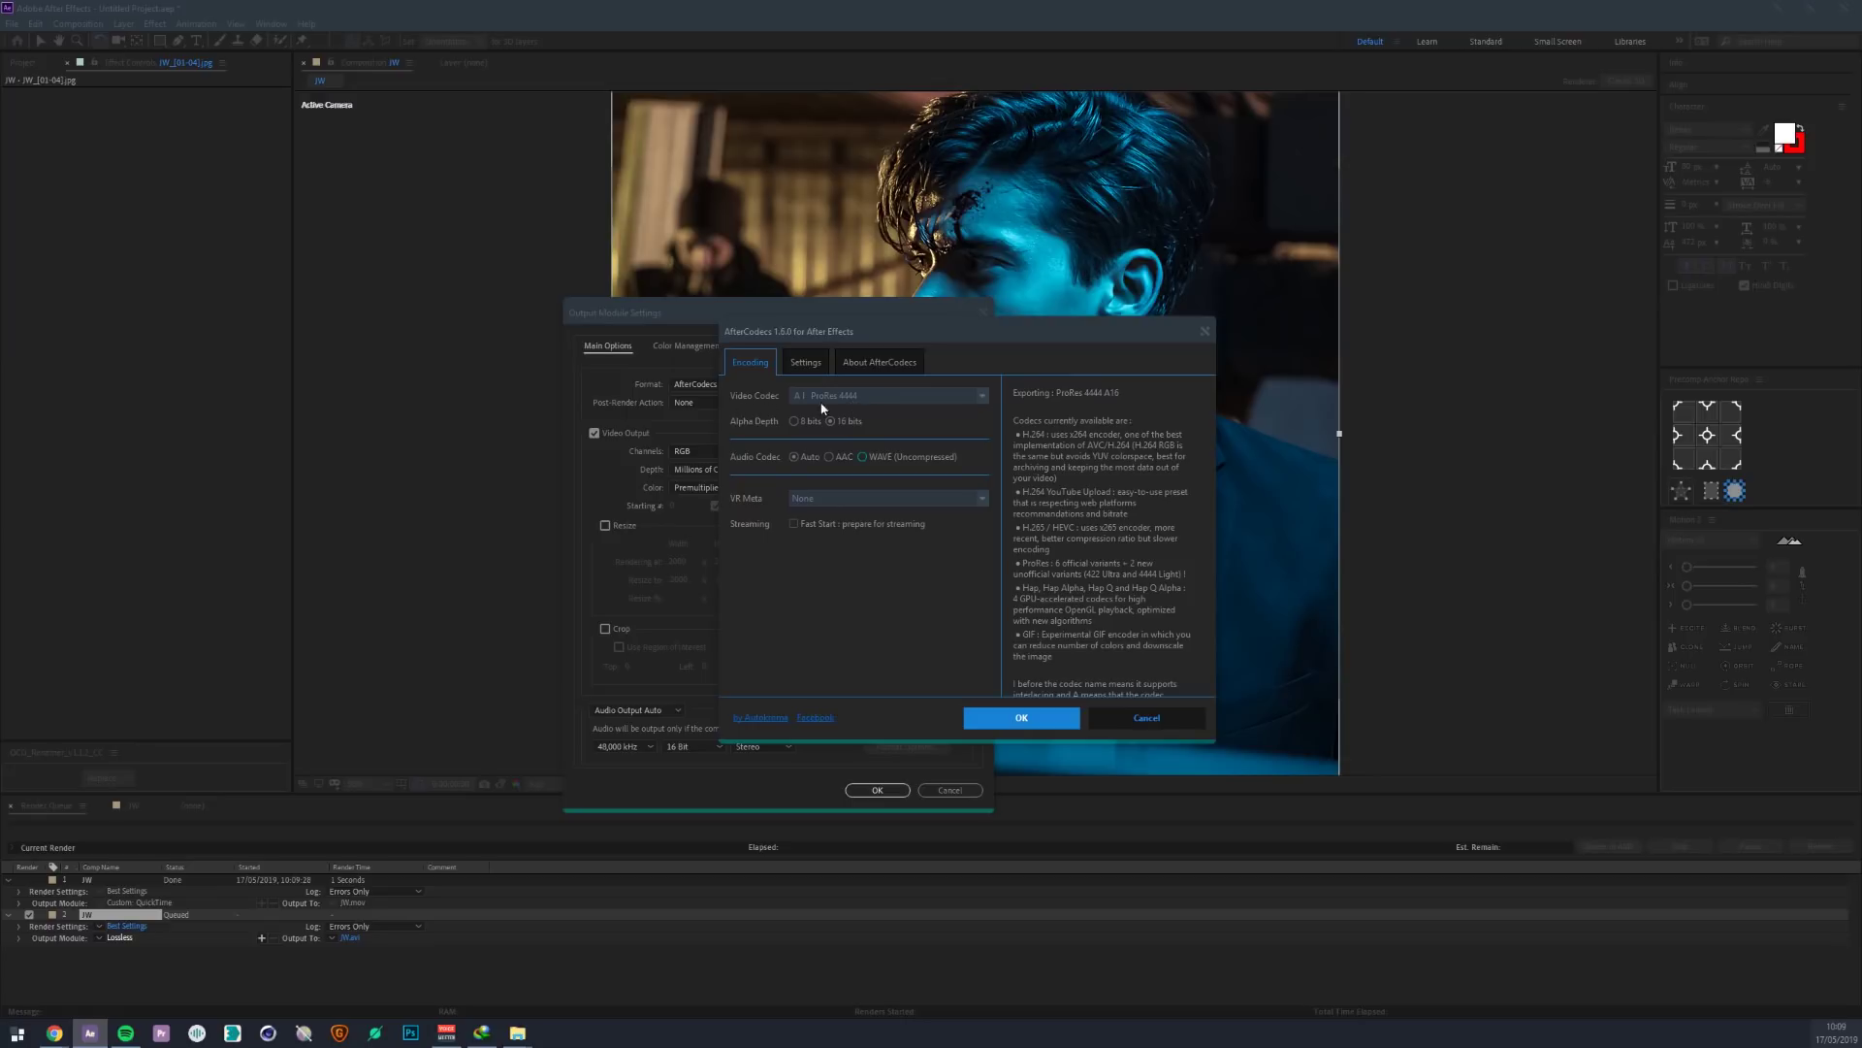
pyautogui.click(846, 394)
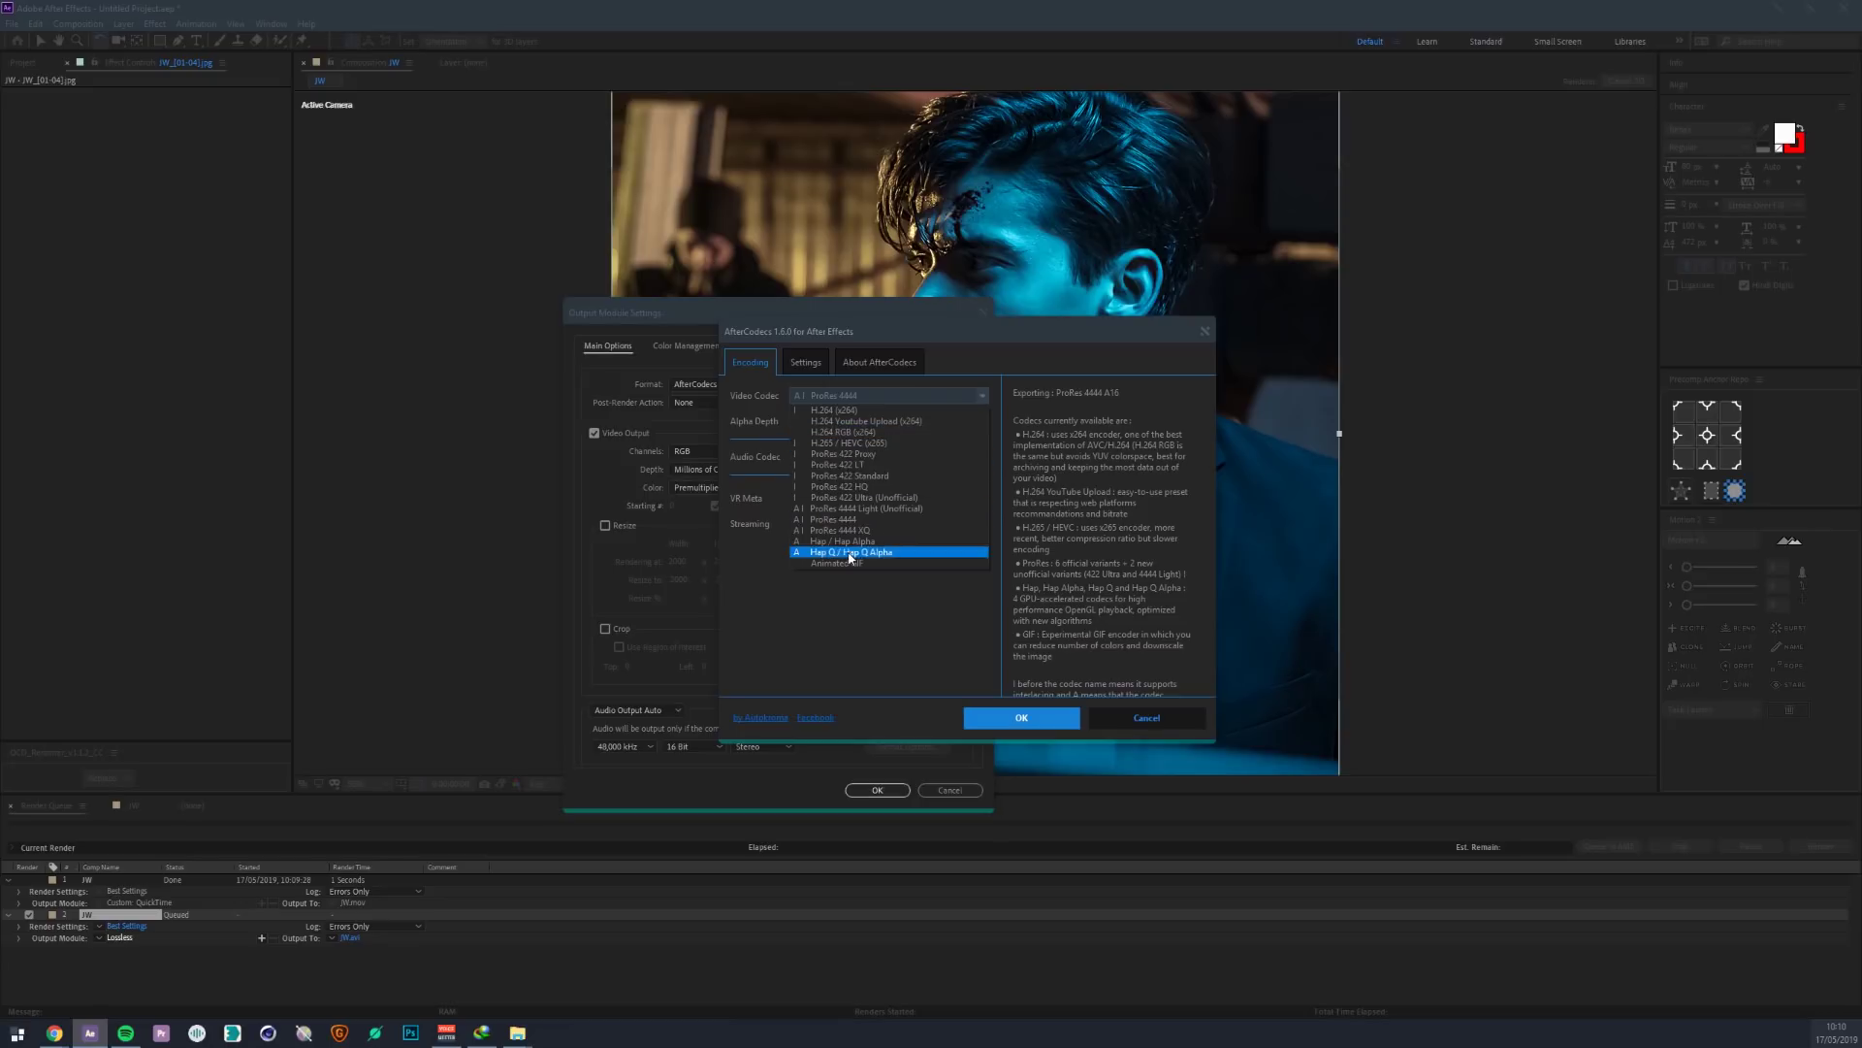
pyautogui.click(856, 617)
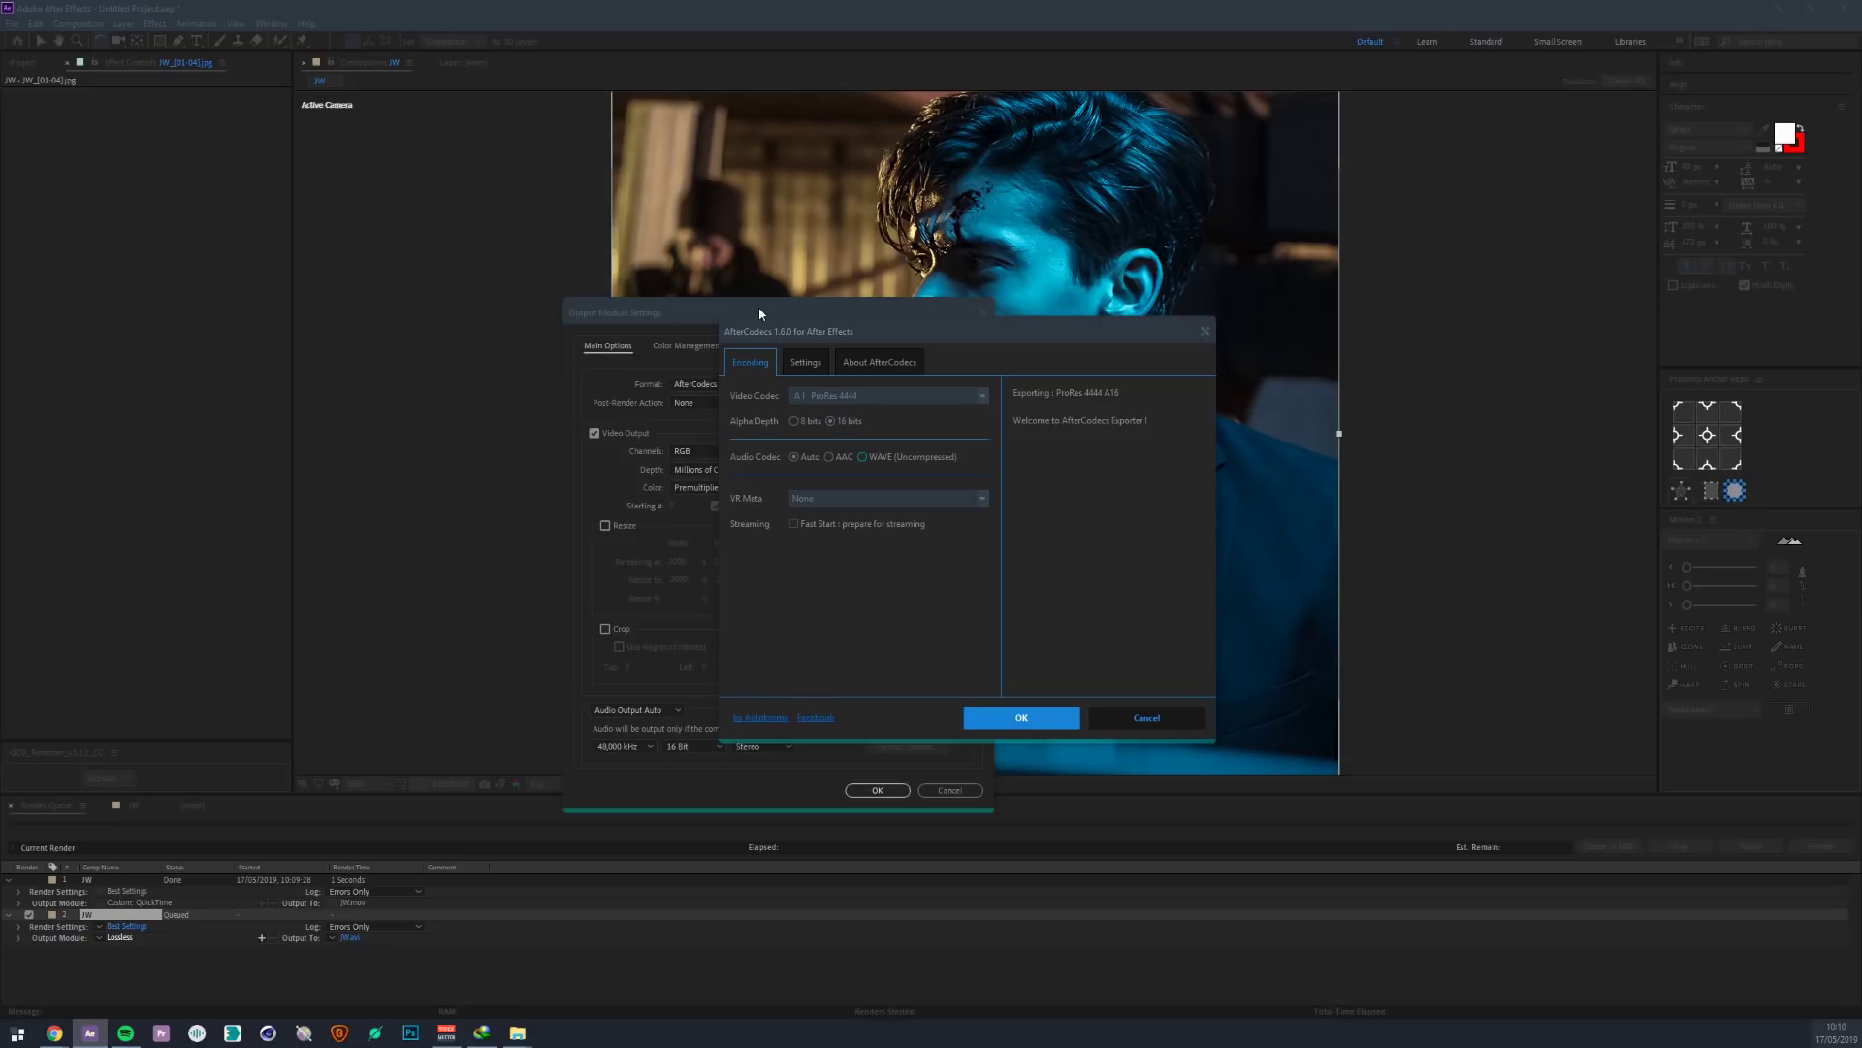
# - Close the AfterCodecs options, discard the output module changes, and delete the second JW item from the render queue
pyautogui.click(1021, 717)
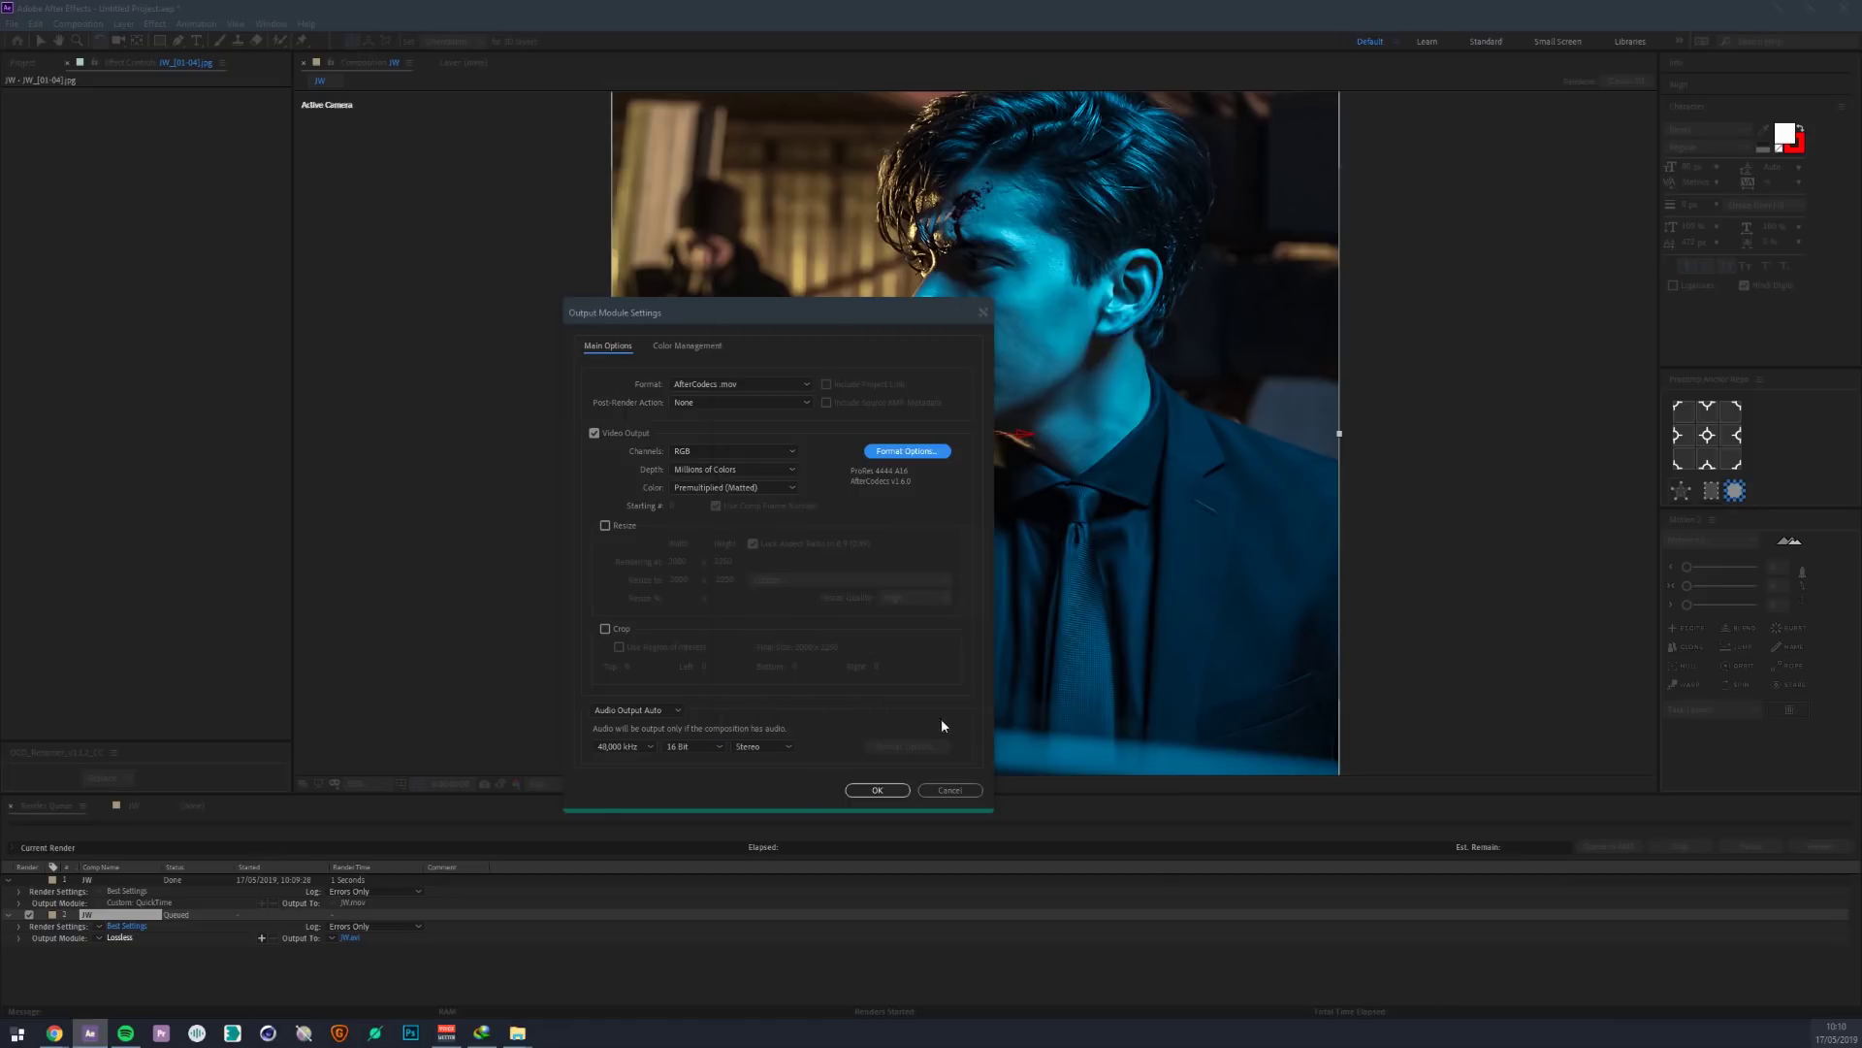
pyautogui.click(947, 790)
pyautogui.press('Delete')
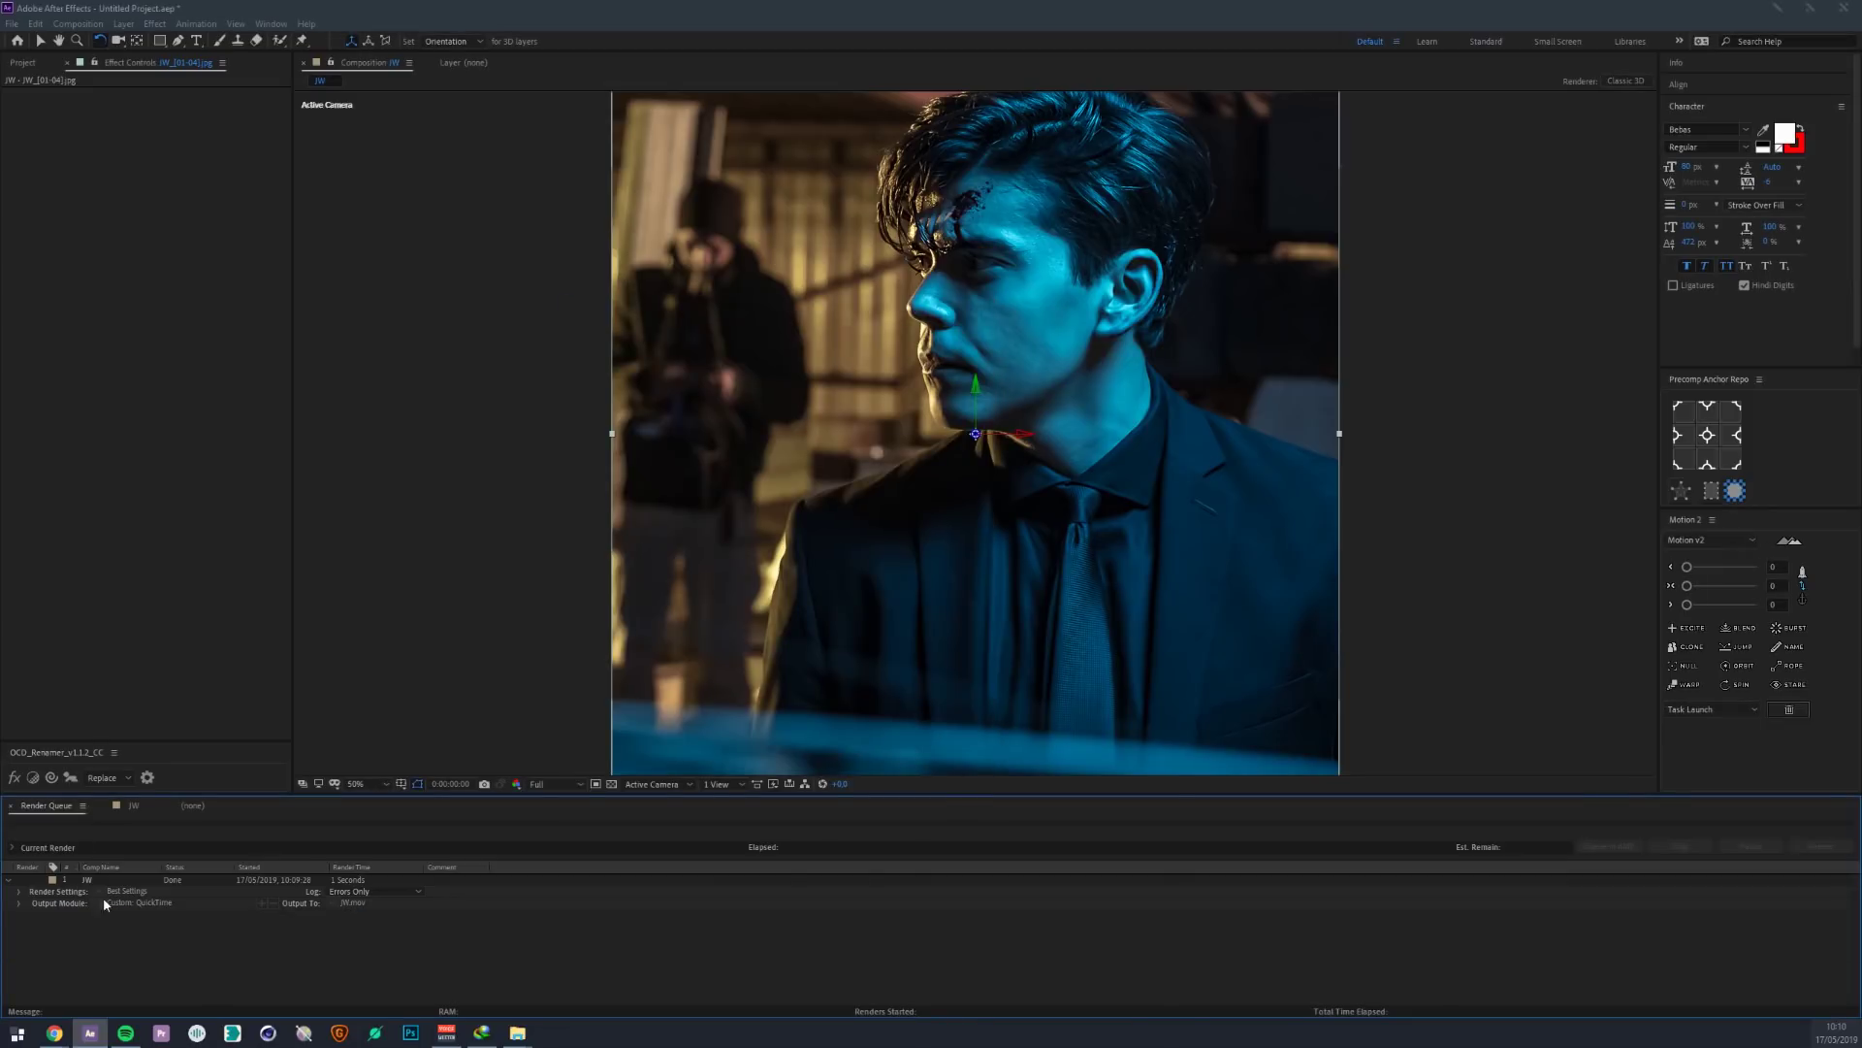
# - Delete the finished JW item from the render queue and close the JW composition's timeline
pyautogui.click(106, 879)
pyautogui.press('Delete')
pyautogui.click(137, 806)
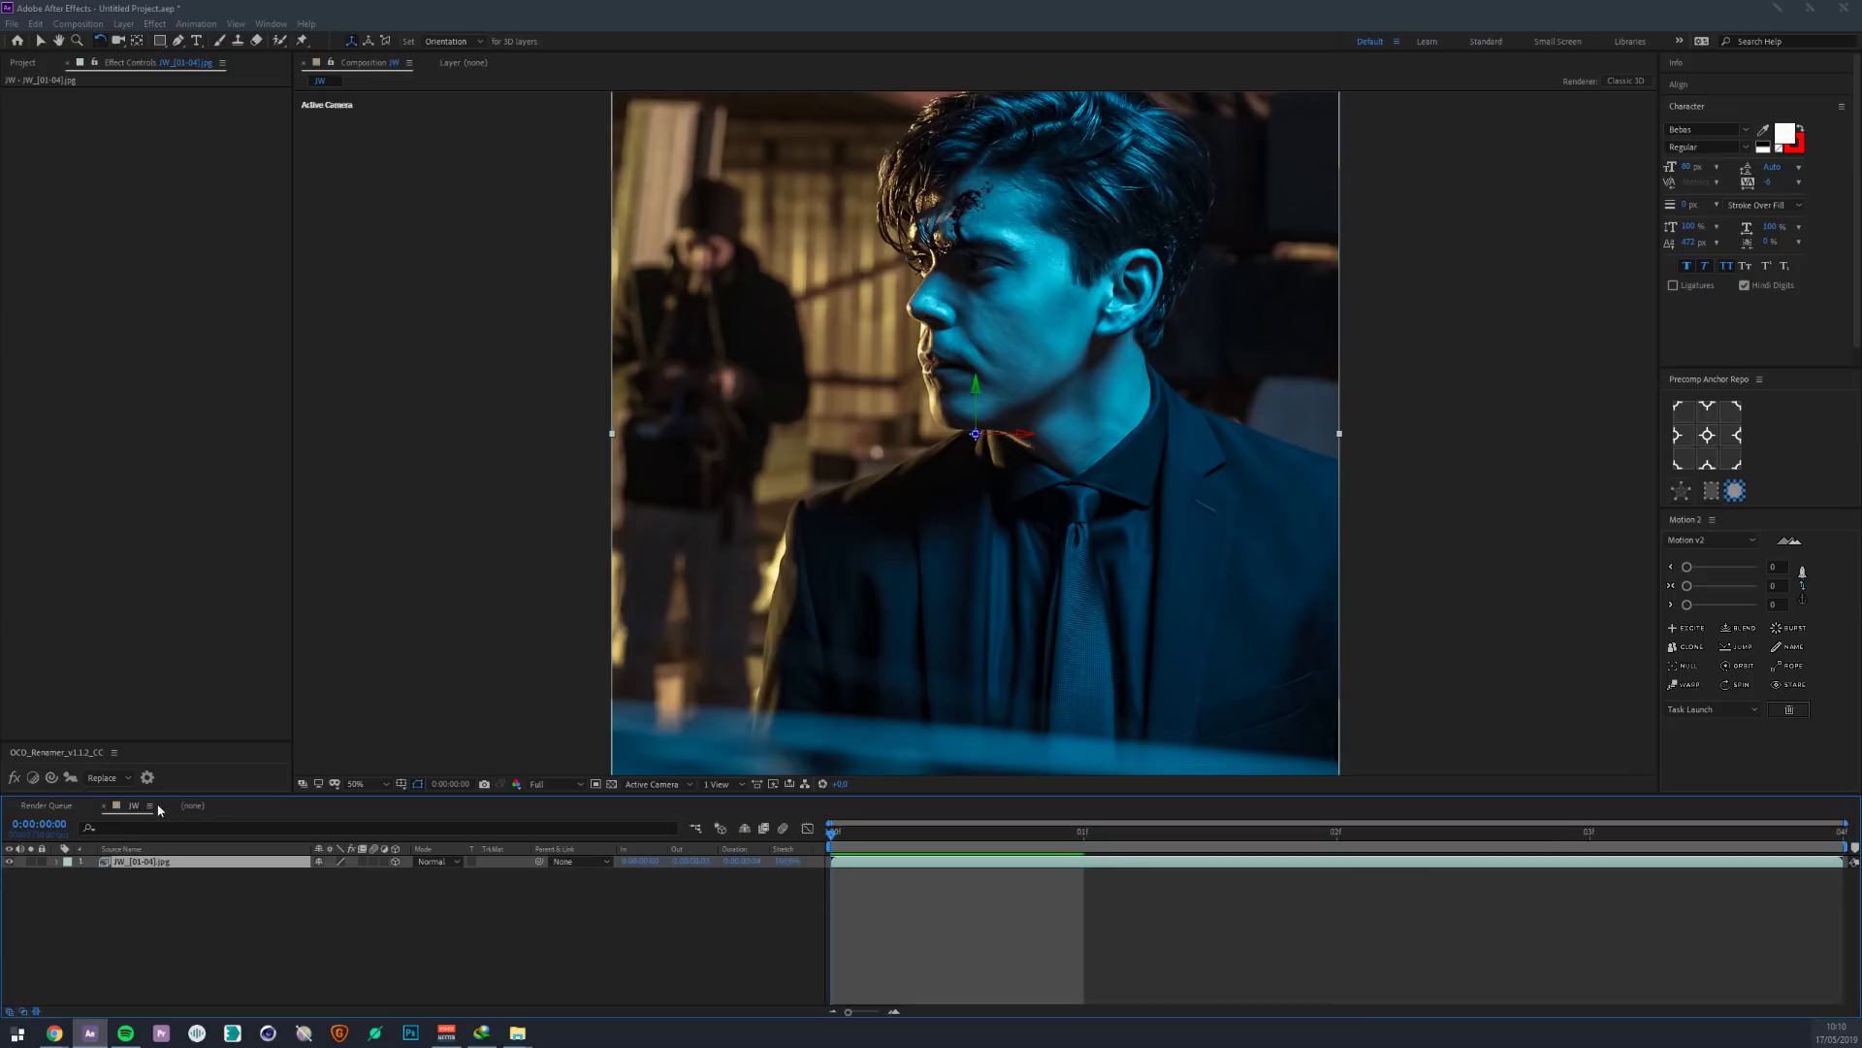
pyautogui.click(105, 806)
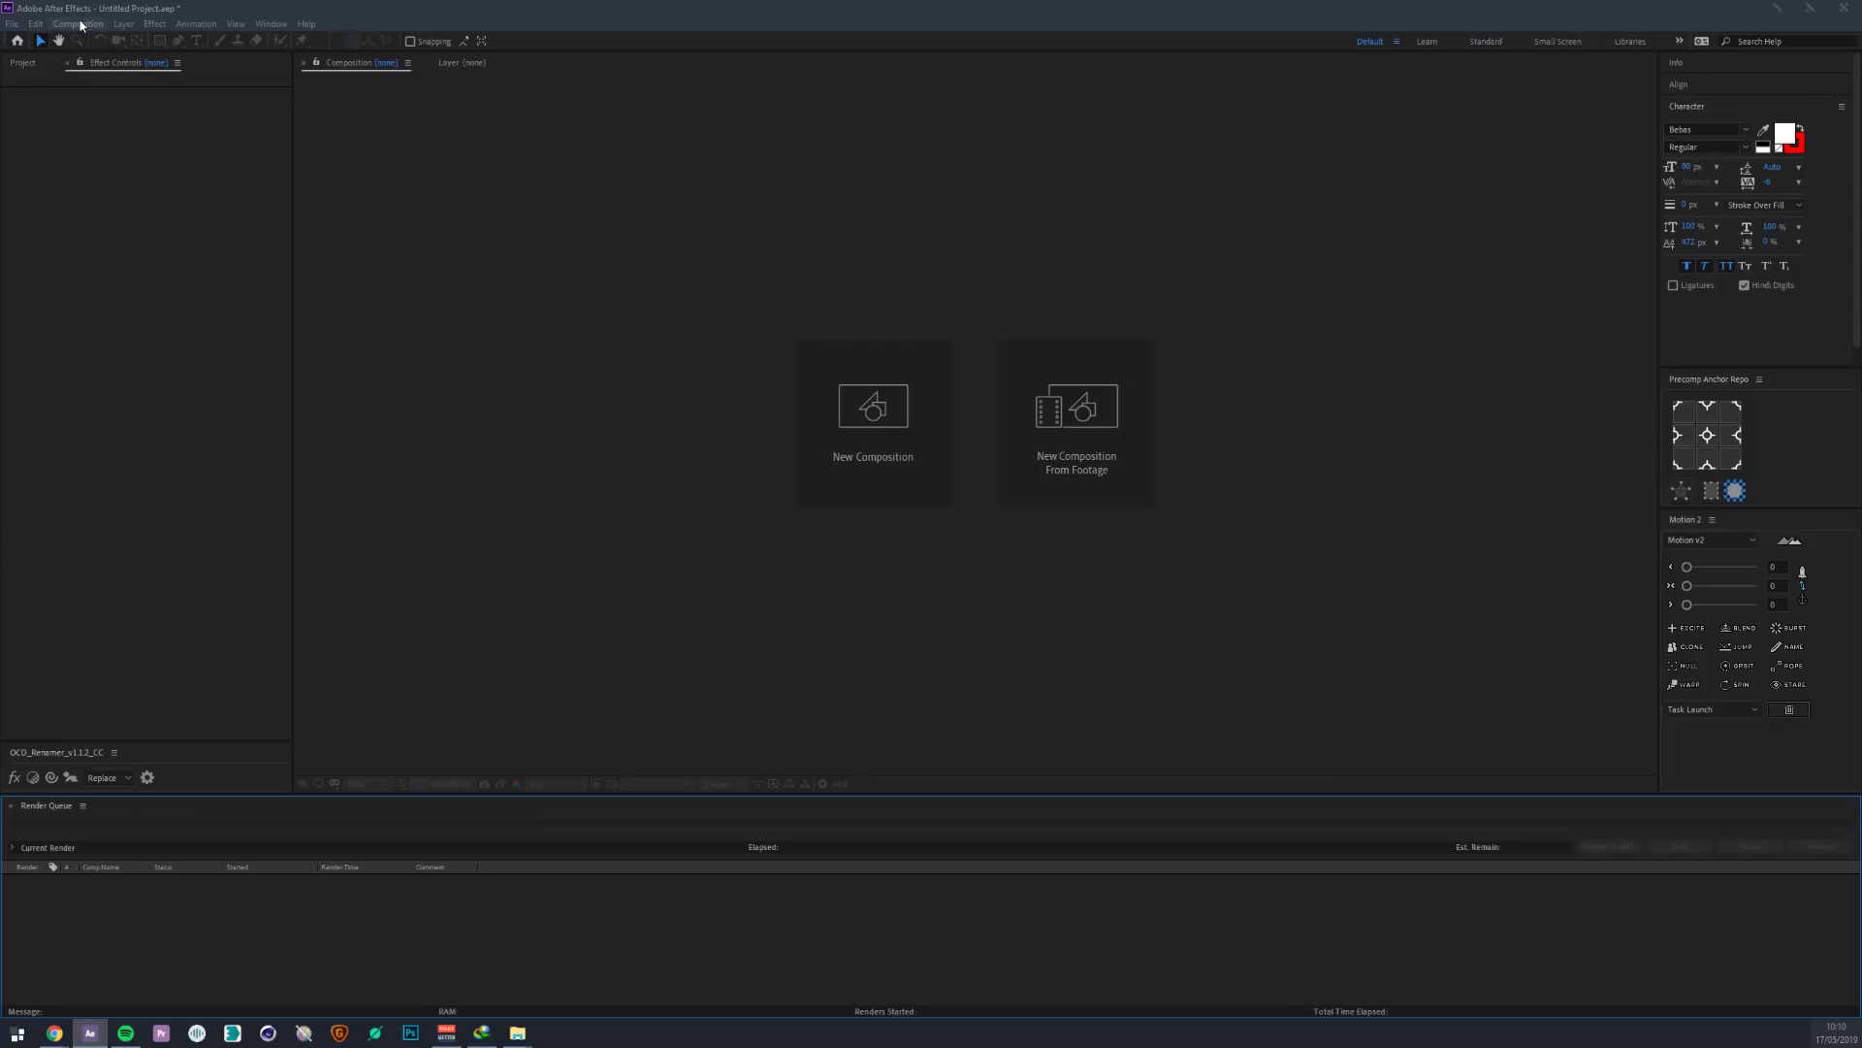
# - Start a new composition with the HDTV 1080 24 preset and a duration of 0:00:10:00
pyautogui.click(80, 25)
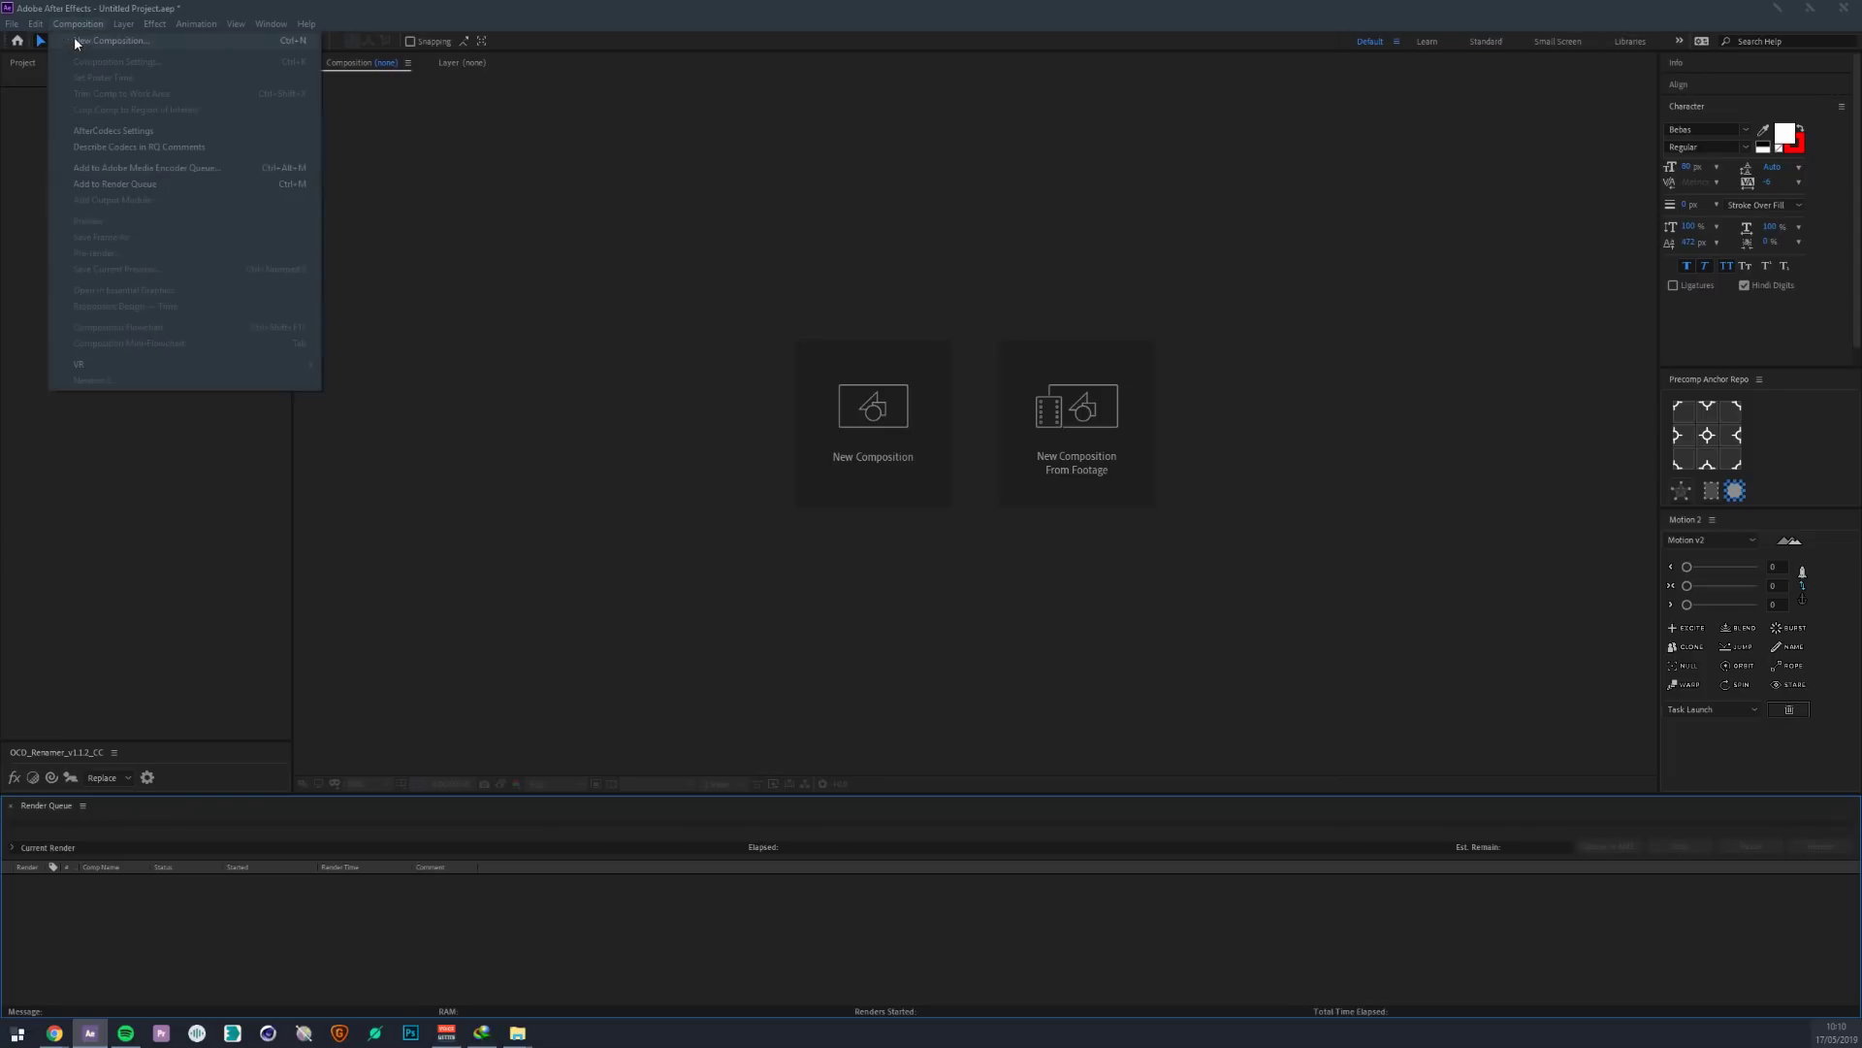
pyautogui.click(74, 37)
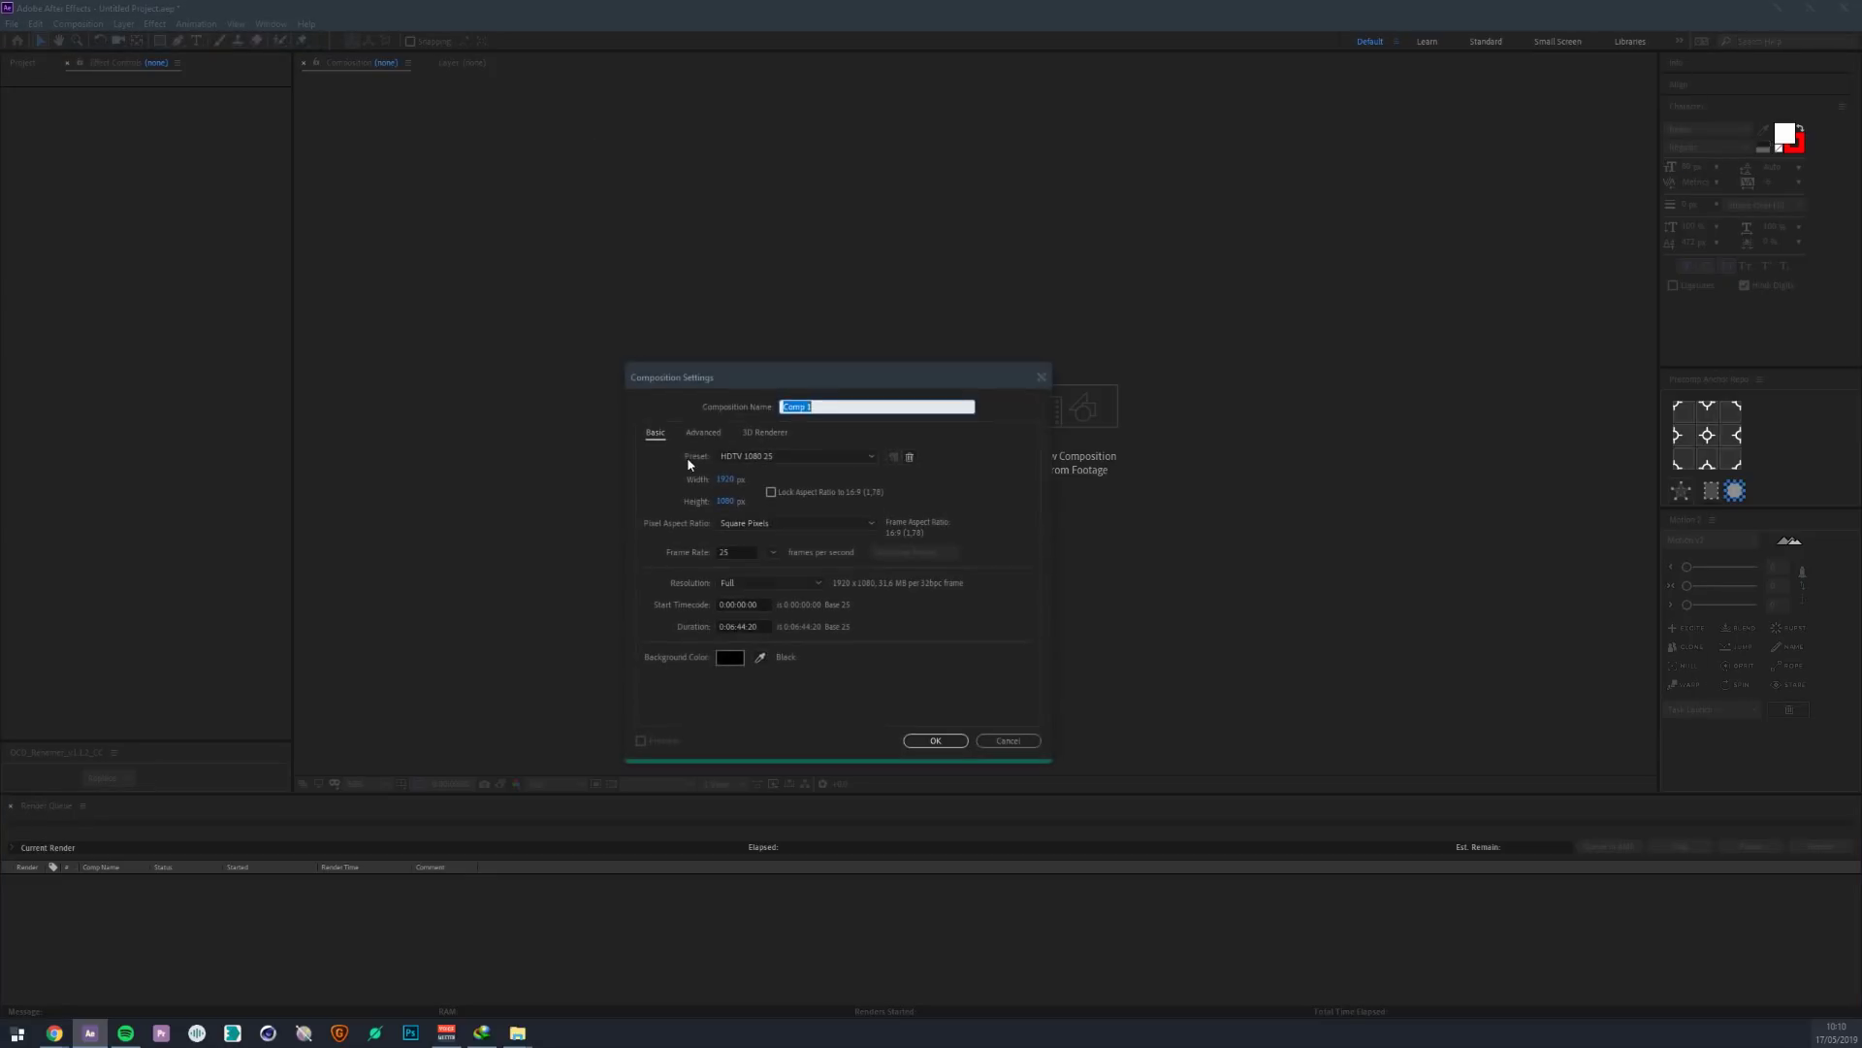
pyautogui.click(742, 457)
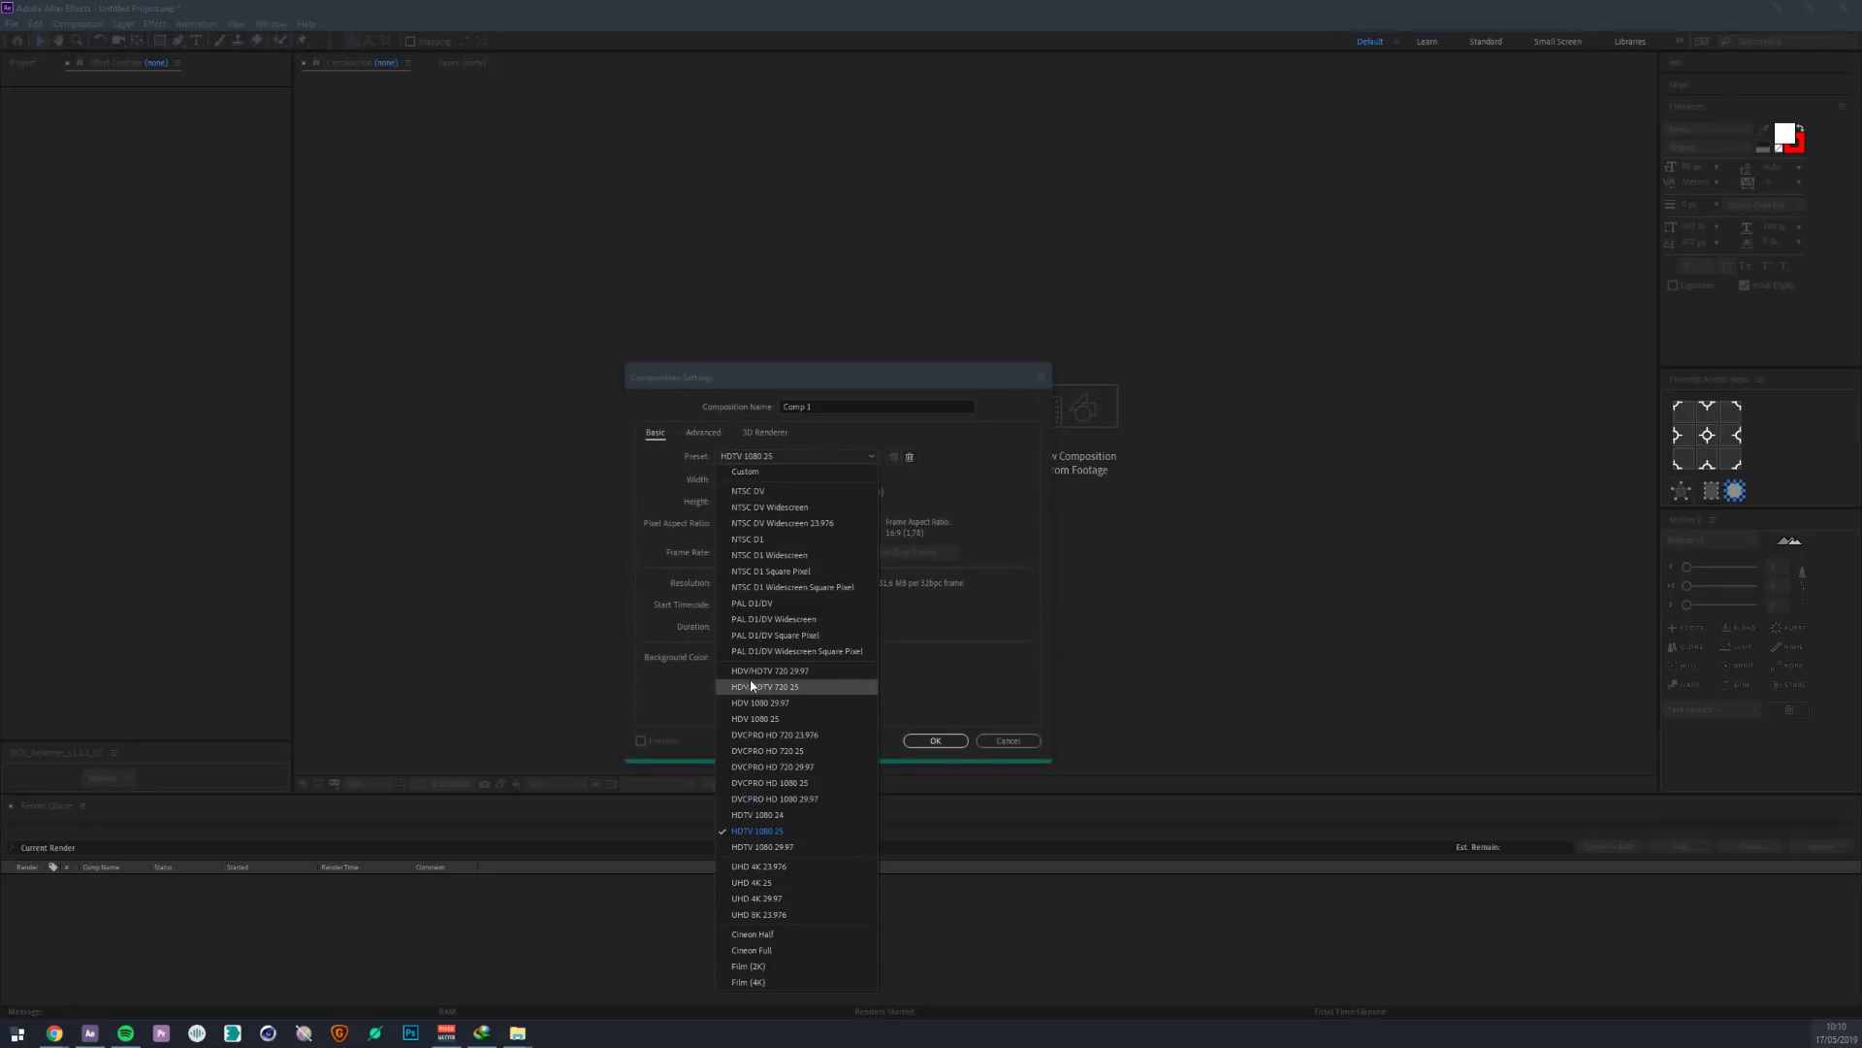
pyautogui.click(772, 815)
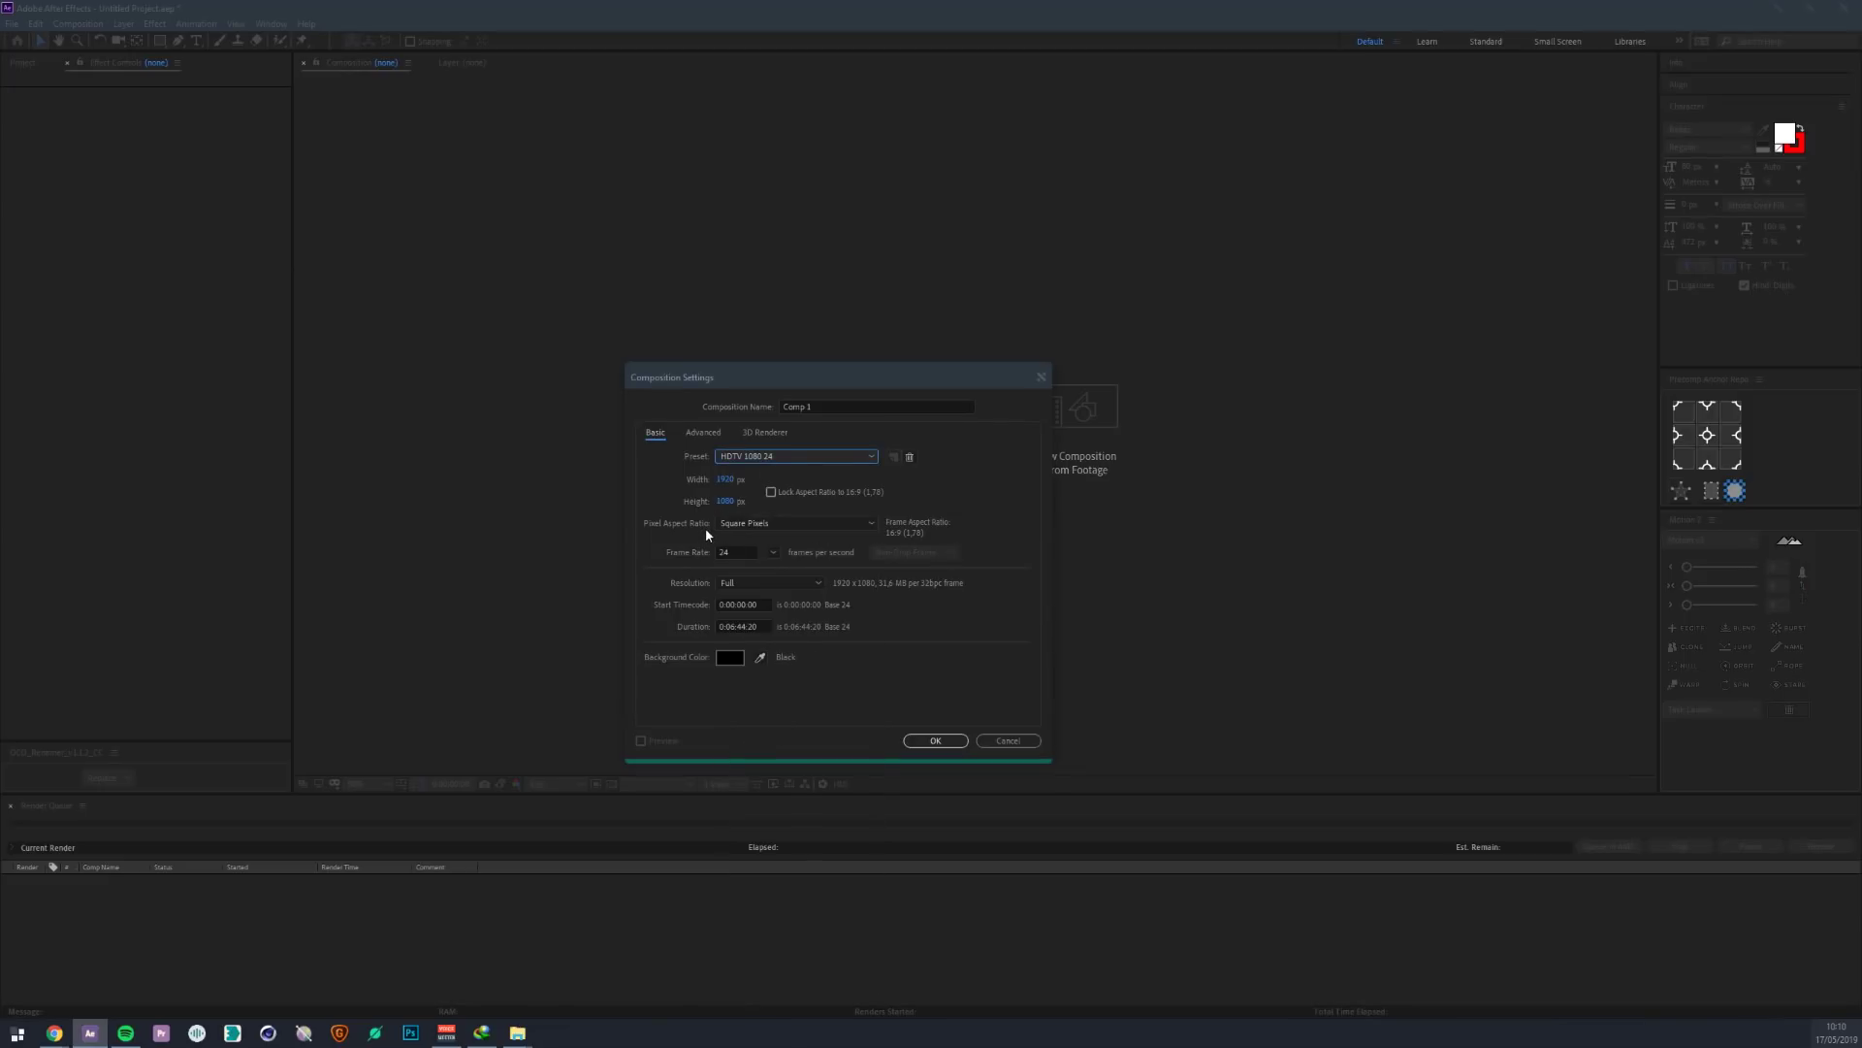
pyautogui.click(733, 626)
pyautogui.write('0')
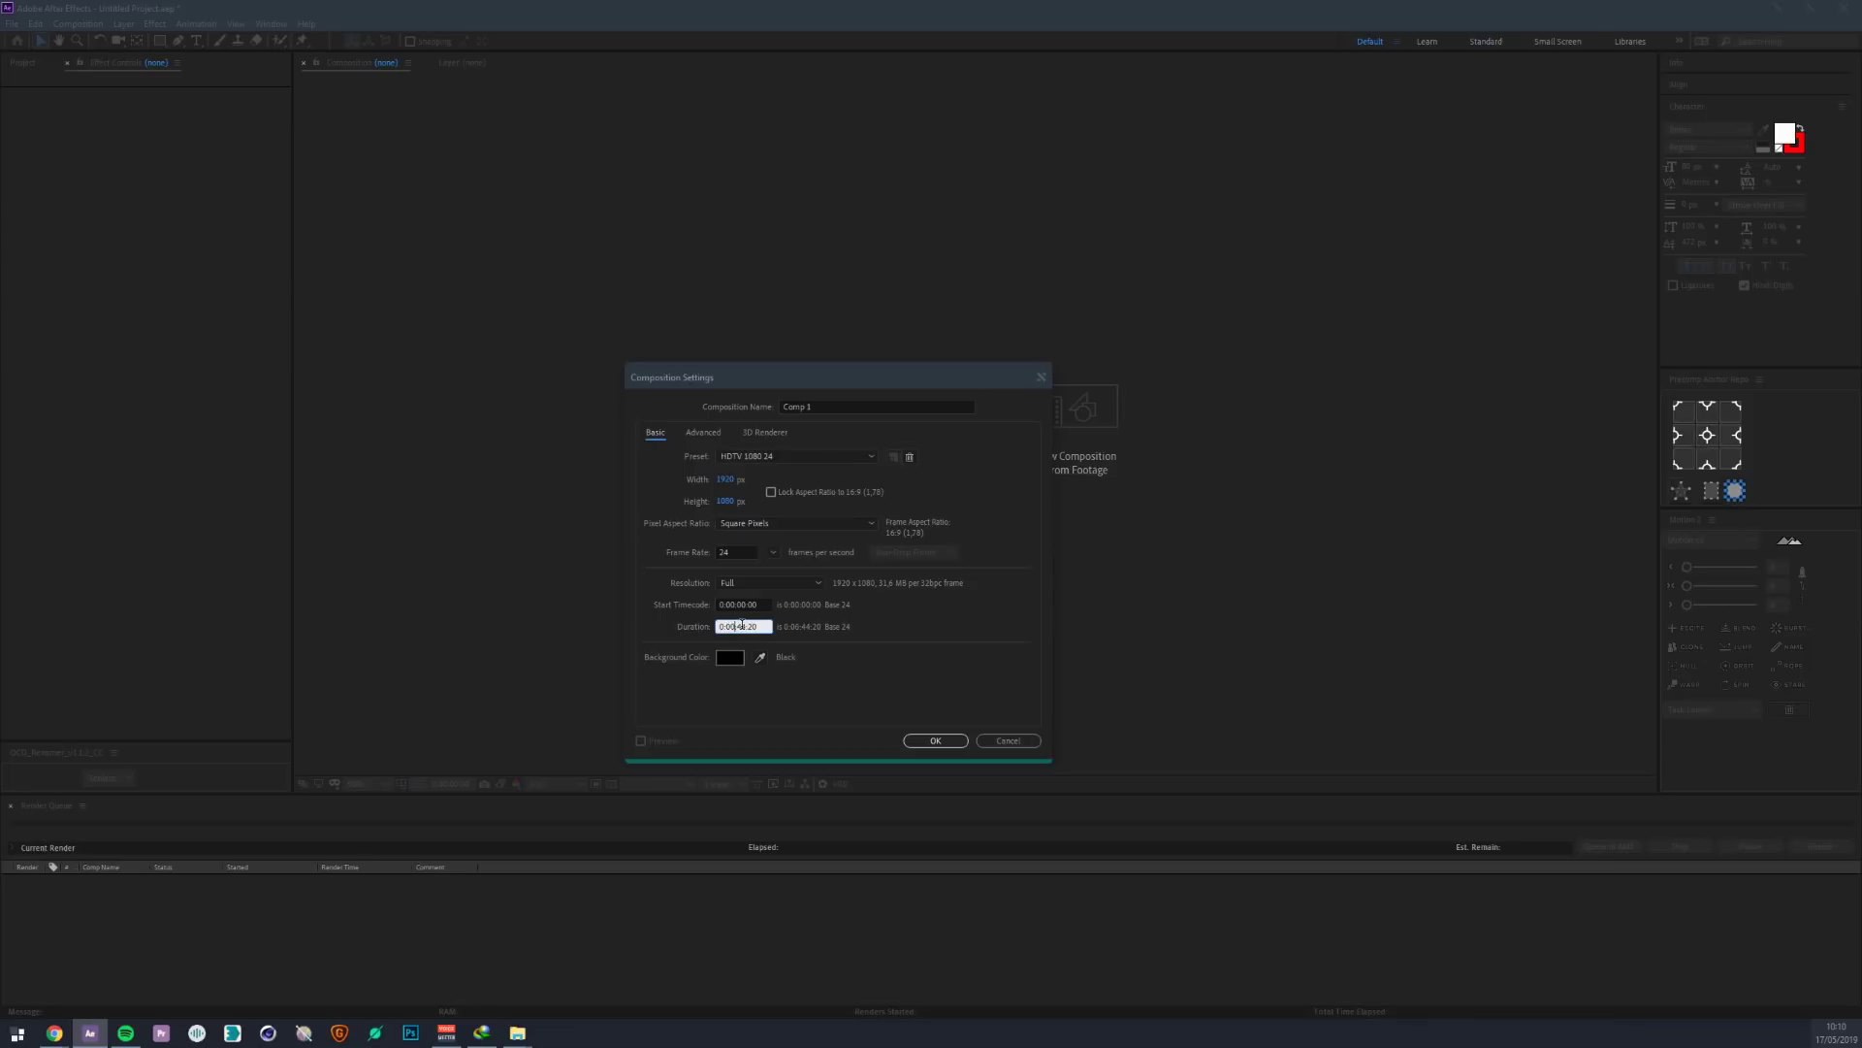
pyautogui.moveTo(746, 629); pyautogui.dragTo(750, 626)
pyautogui.write('10:00')
pyautogui.click(828, 704)
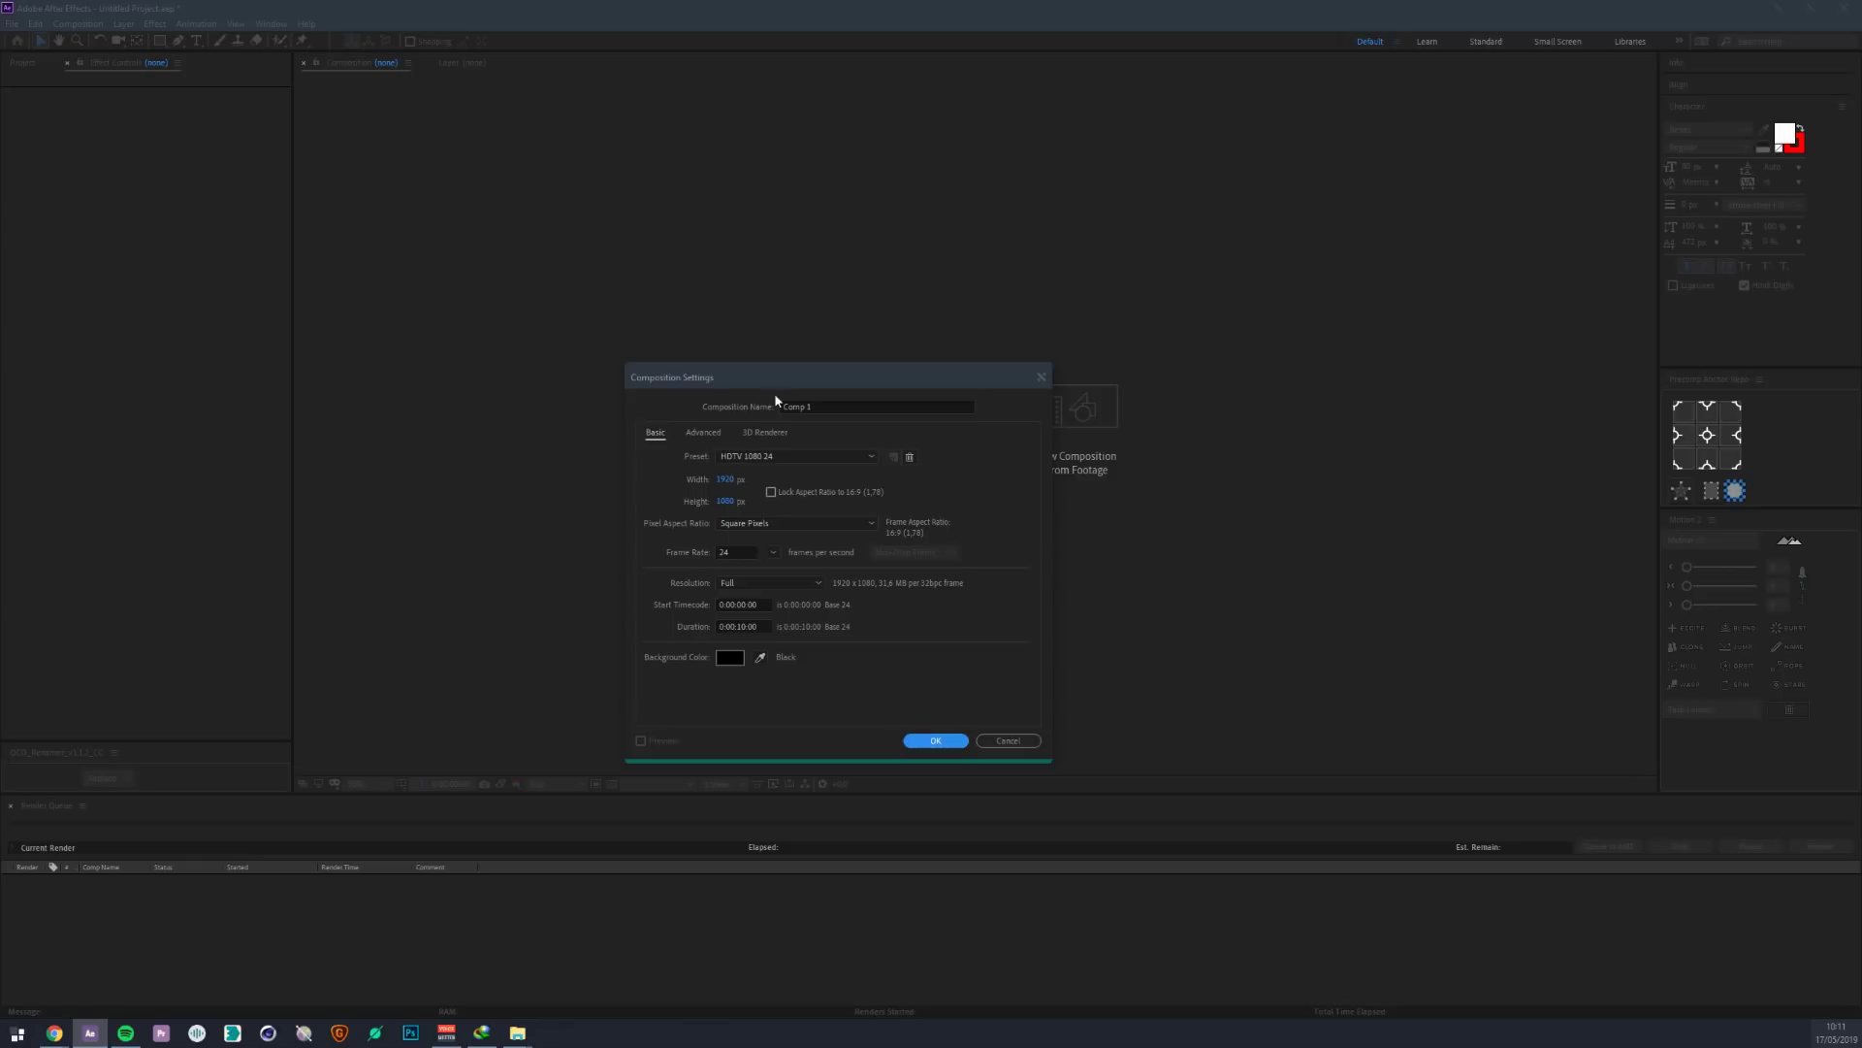
# - Name the composition "exemple keyframe" and create it
pyautogui.click(807, 407)
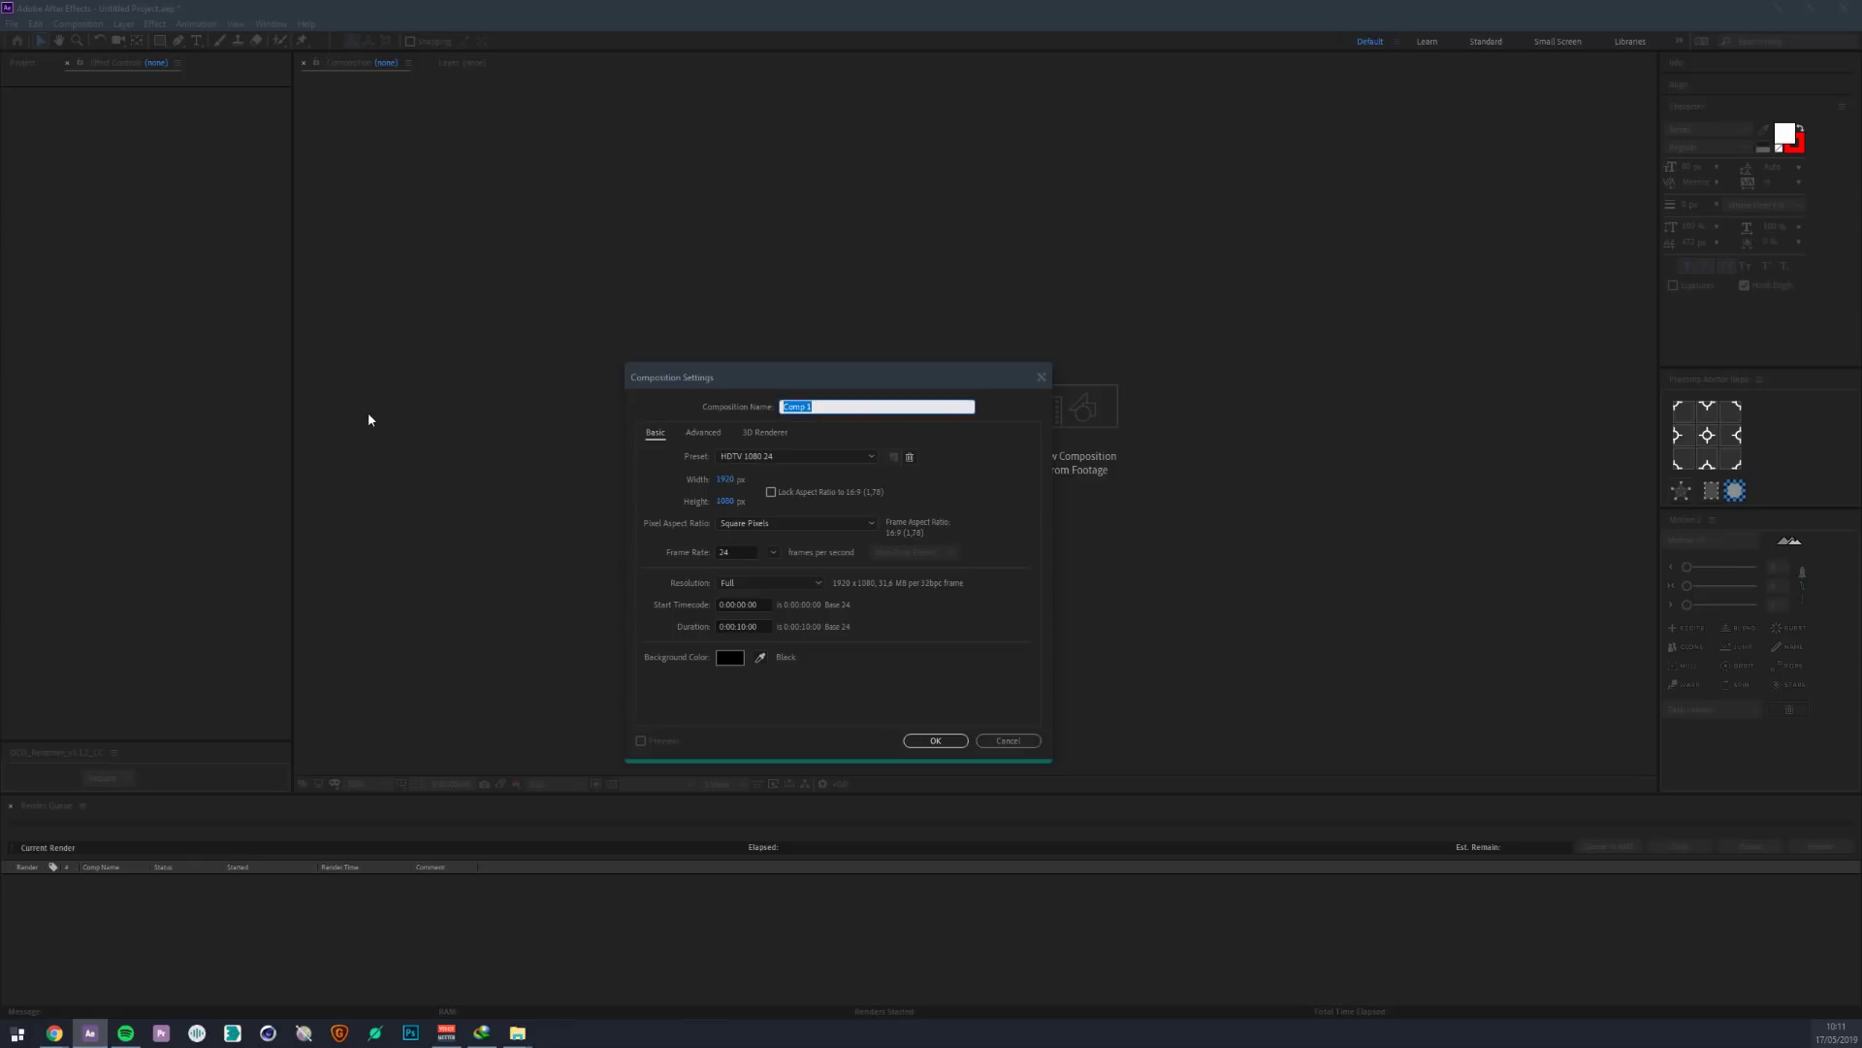
pyautogui.write('exemple keyframe')
pyautogui.press('Return')
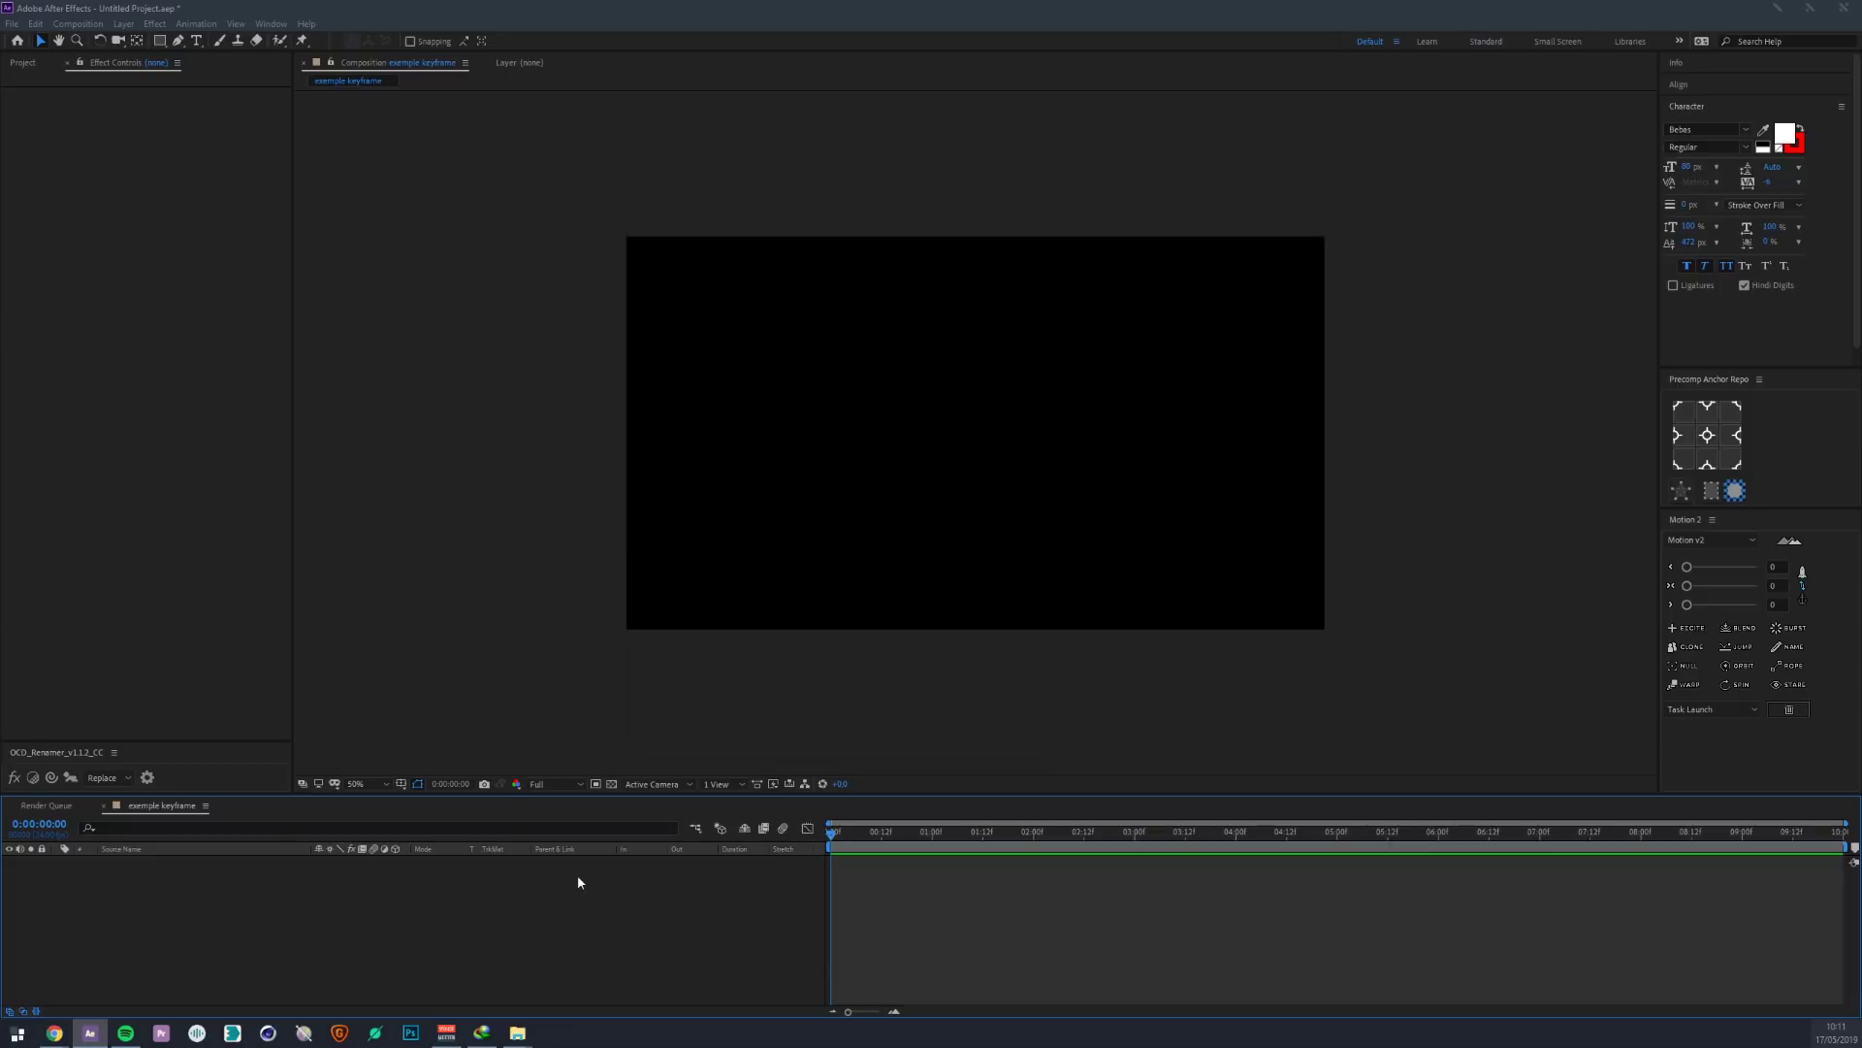
# - Create a new solid named "cube" at composition size in the exemple keyframe composition
pyautogui.click(124, 24)
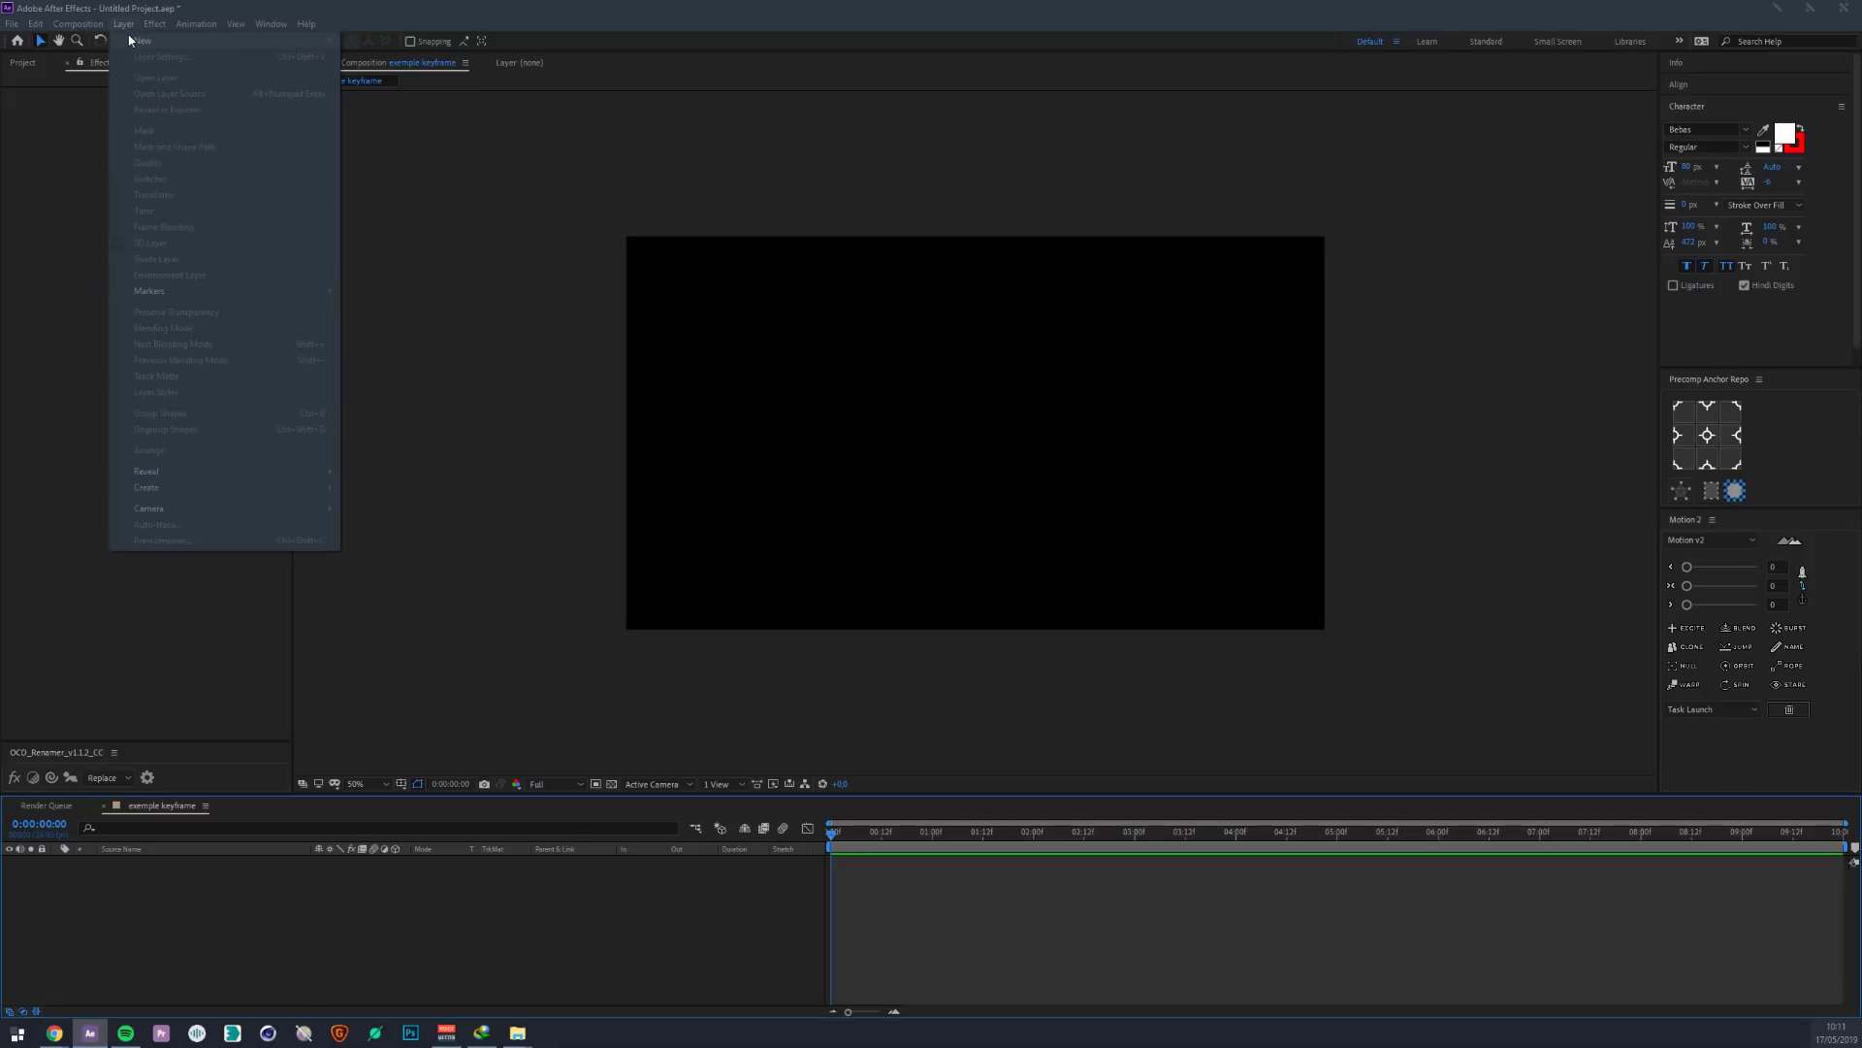
pyautogui.moveTo(124, 38)
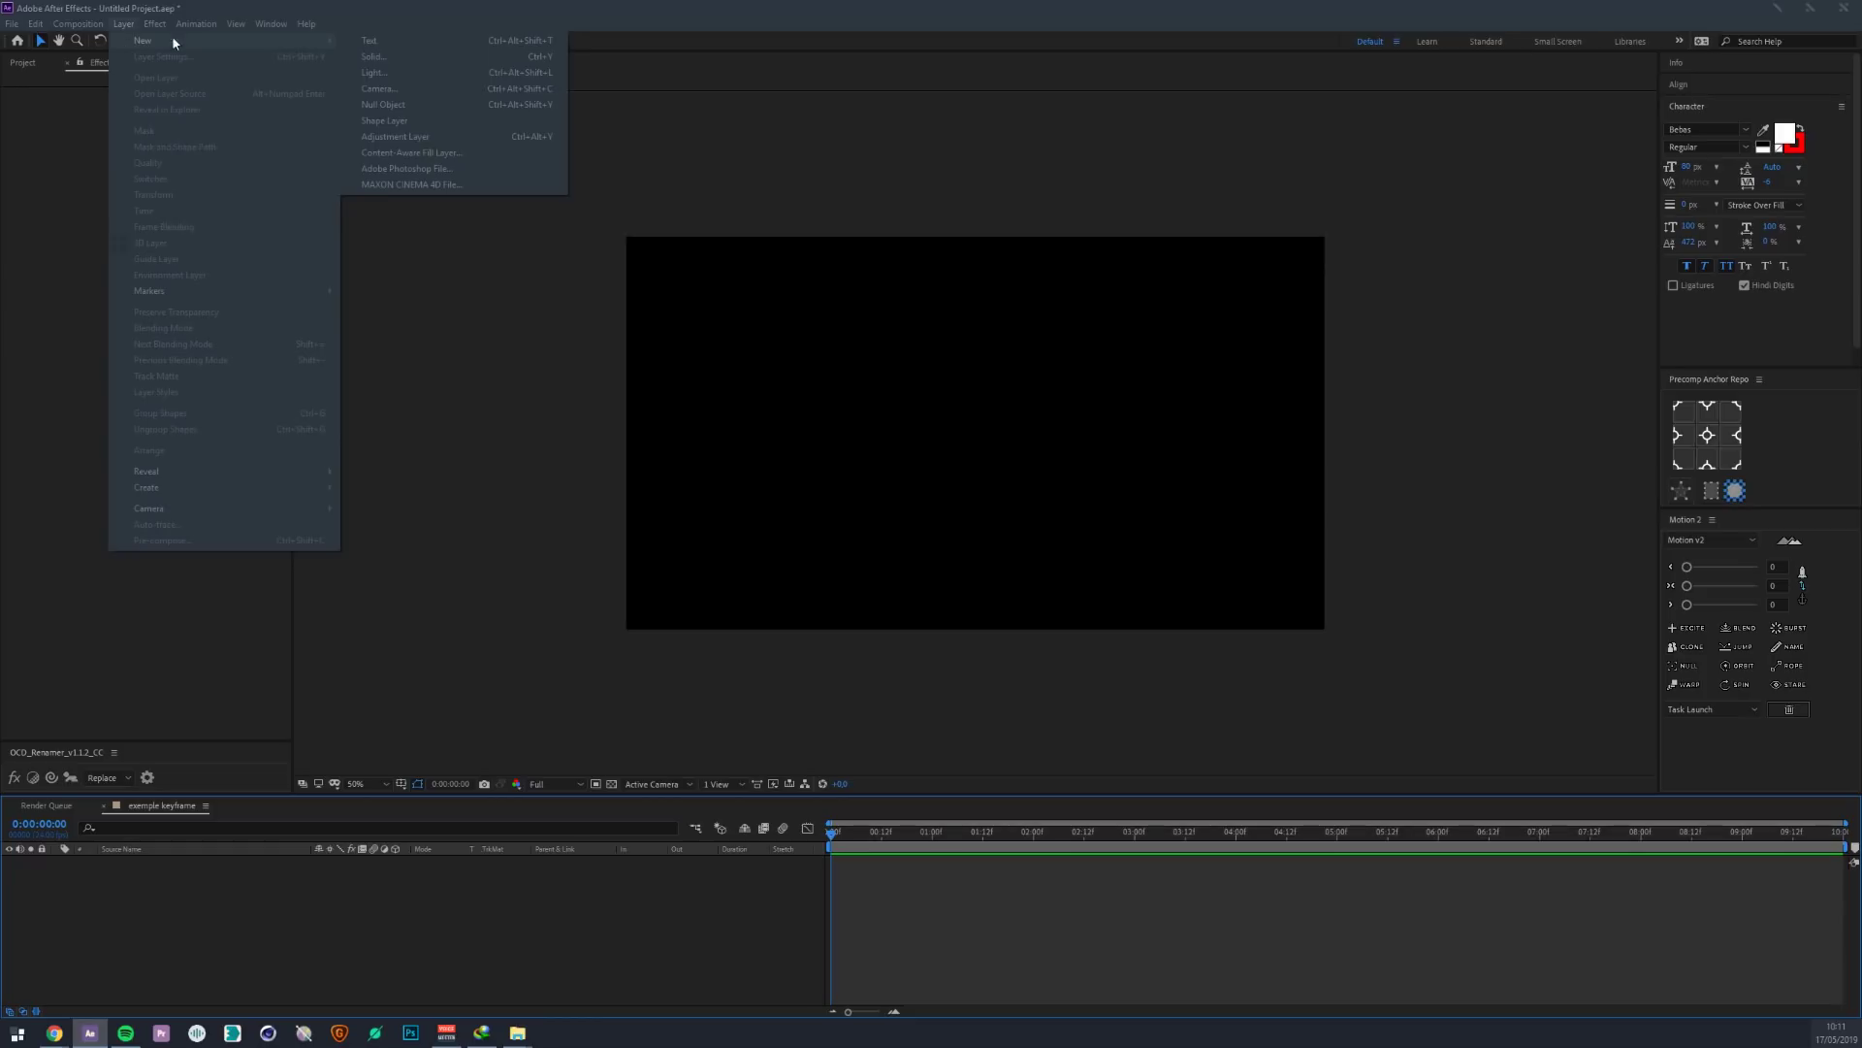
pyautogui.click(420, 55)
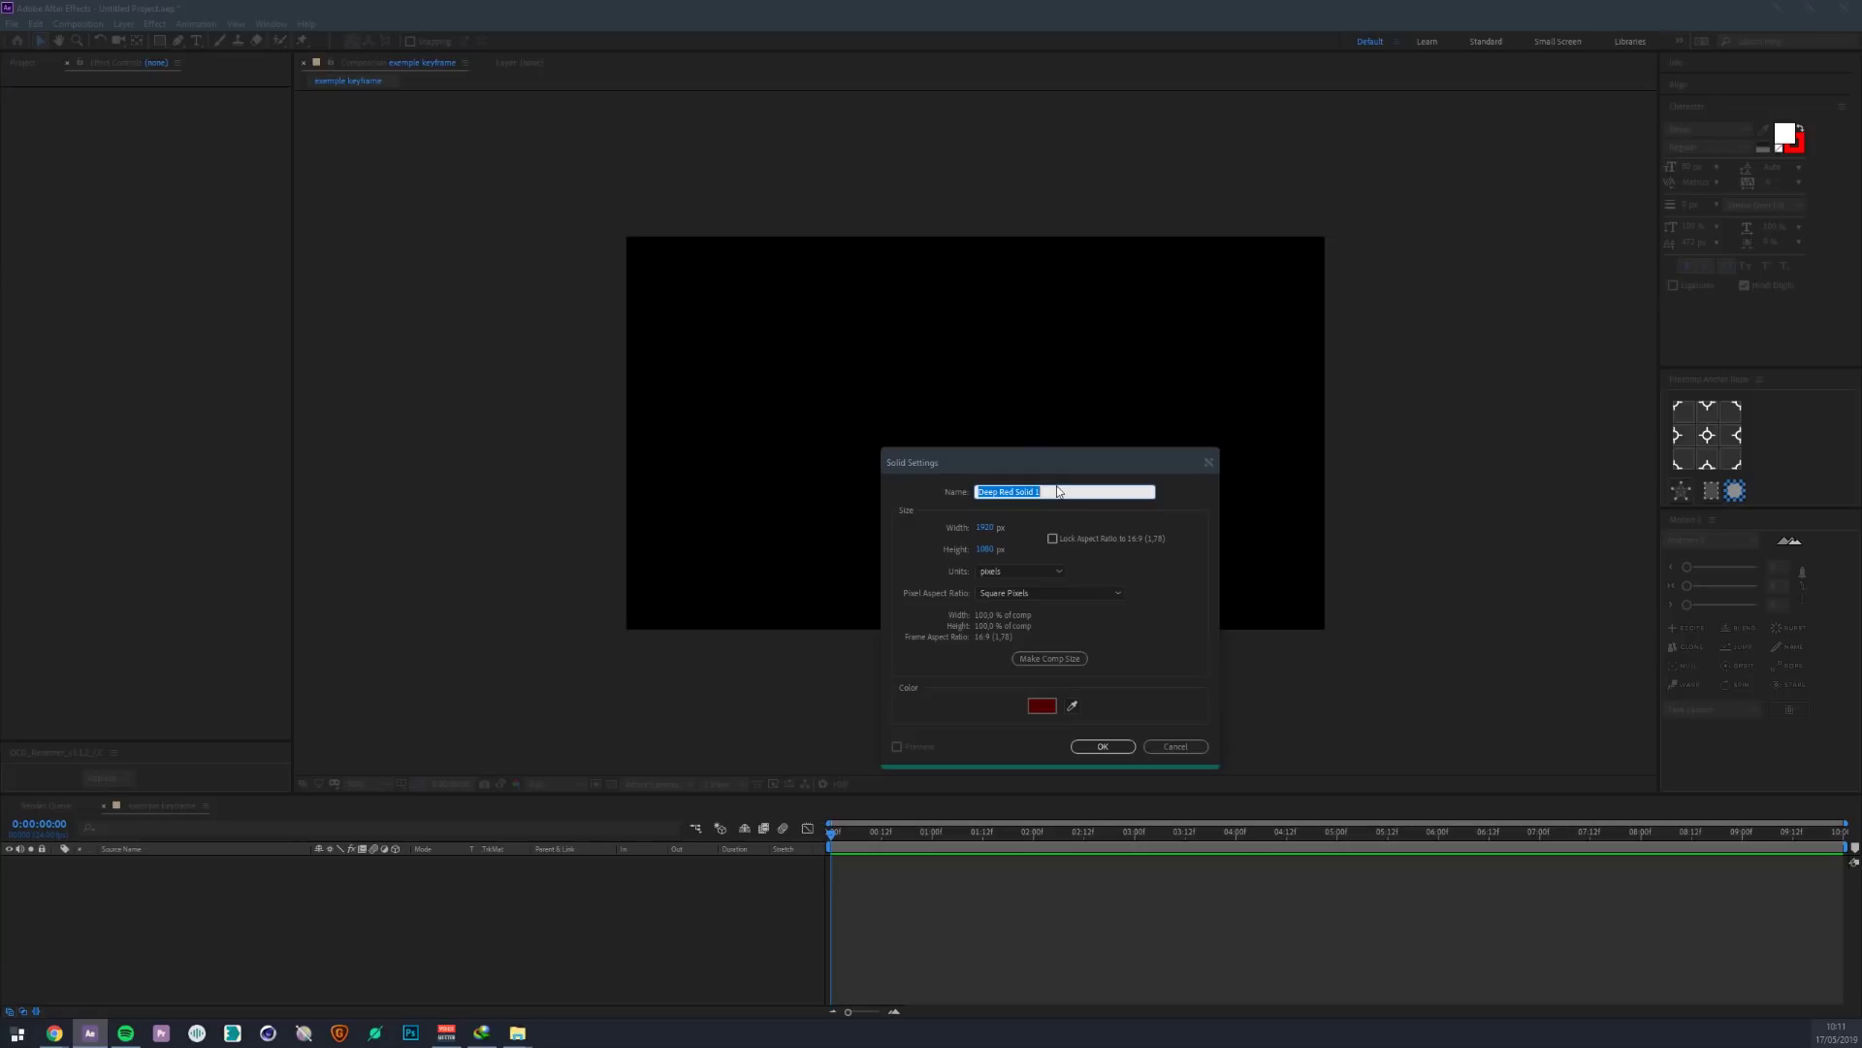
pyautogui.write('cube')
pyautogui.click(1056, 660)
pyautogui.click(1100, 746)
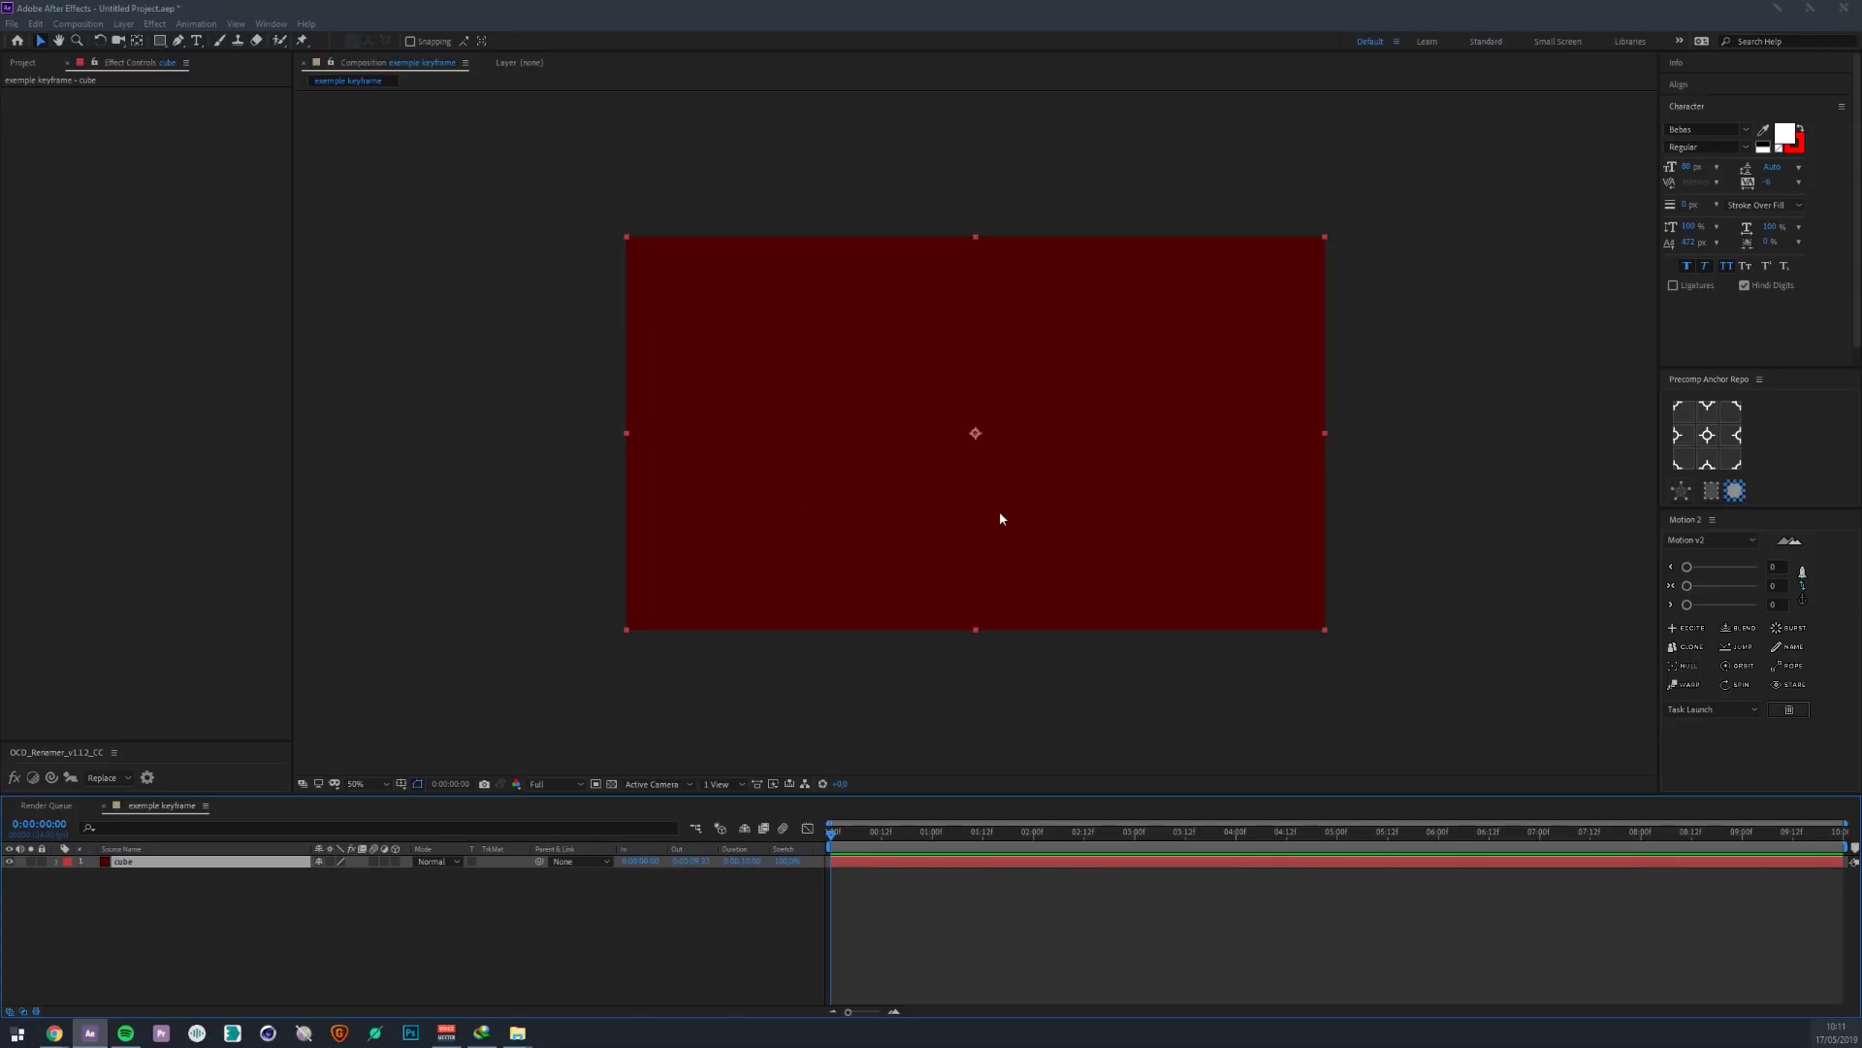
# - Change the cube solid's color to black
pyautogui.click(124, 24)
pyautogui.click(126, 58)
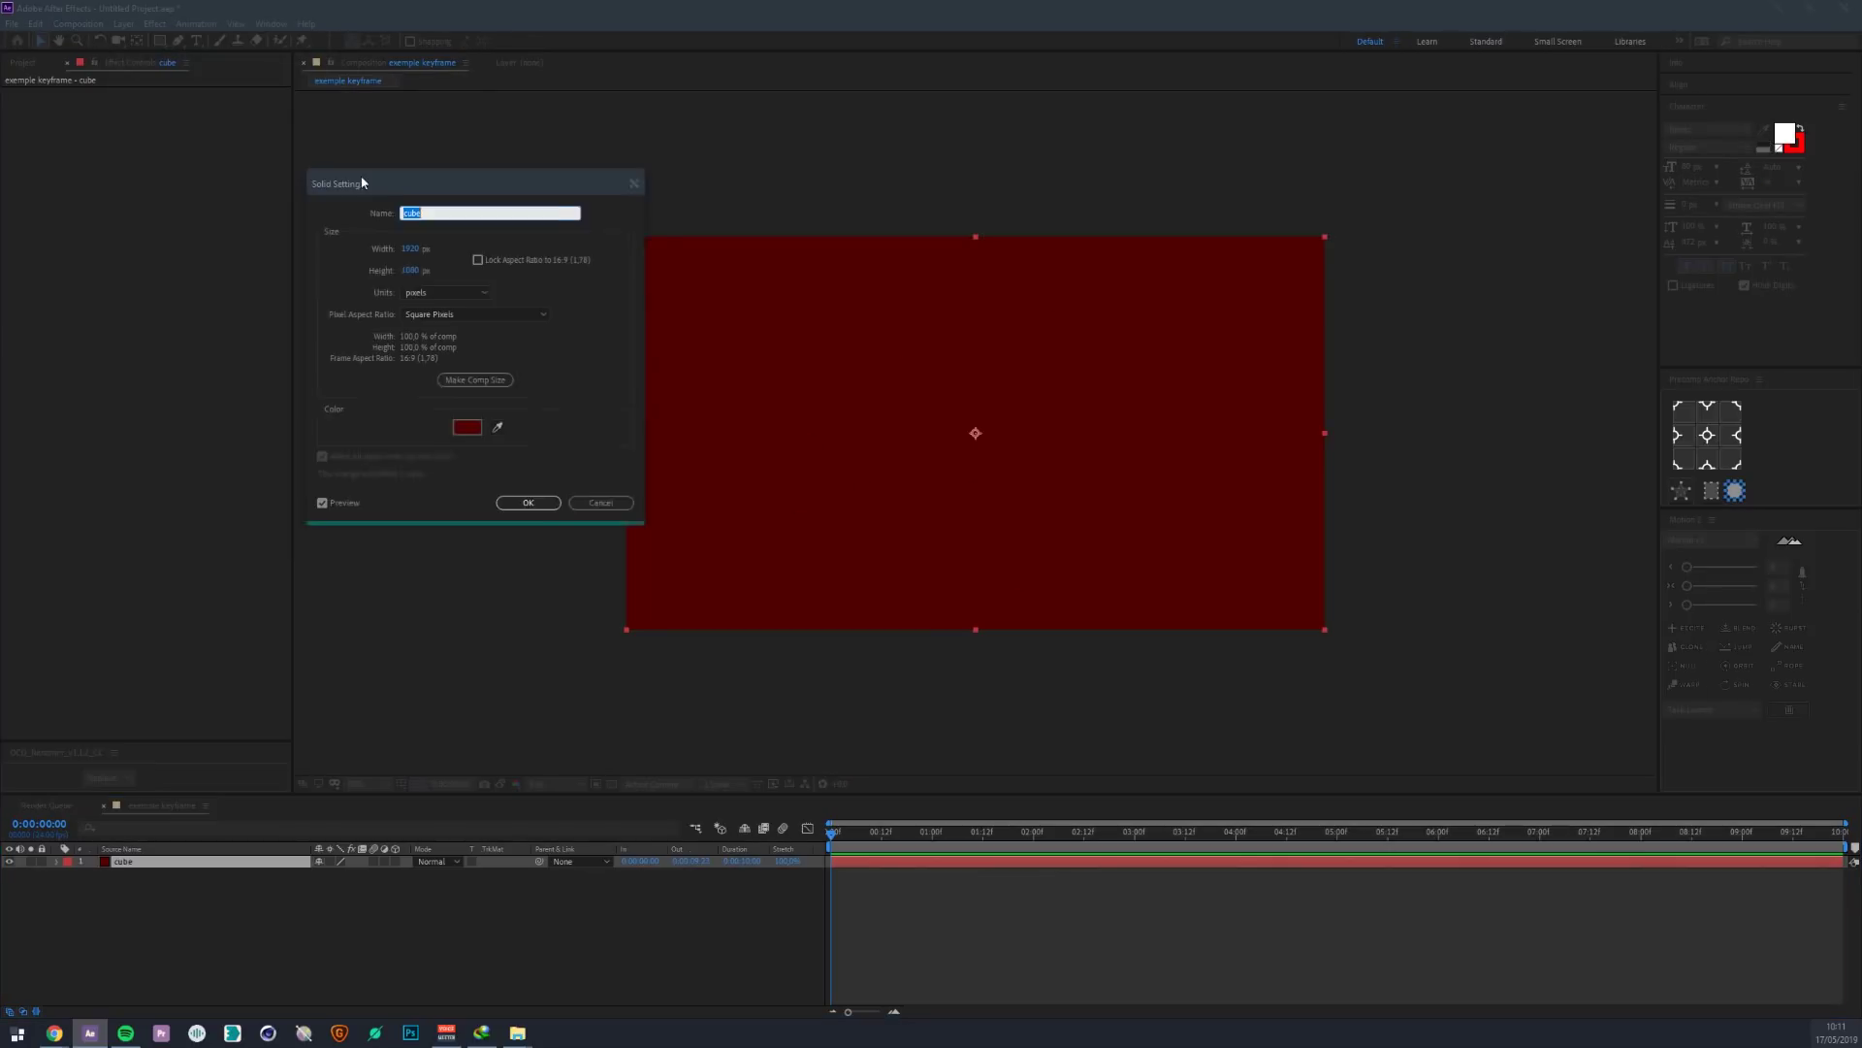
pyautogui.click(487, 415)
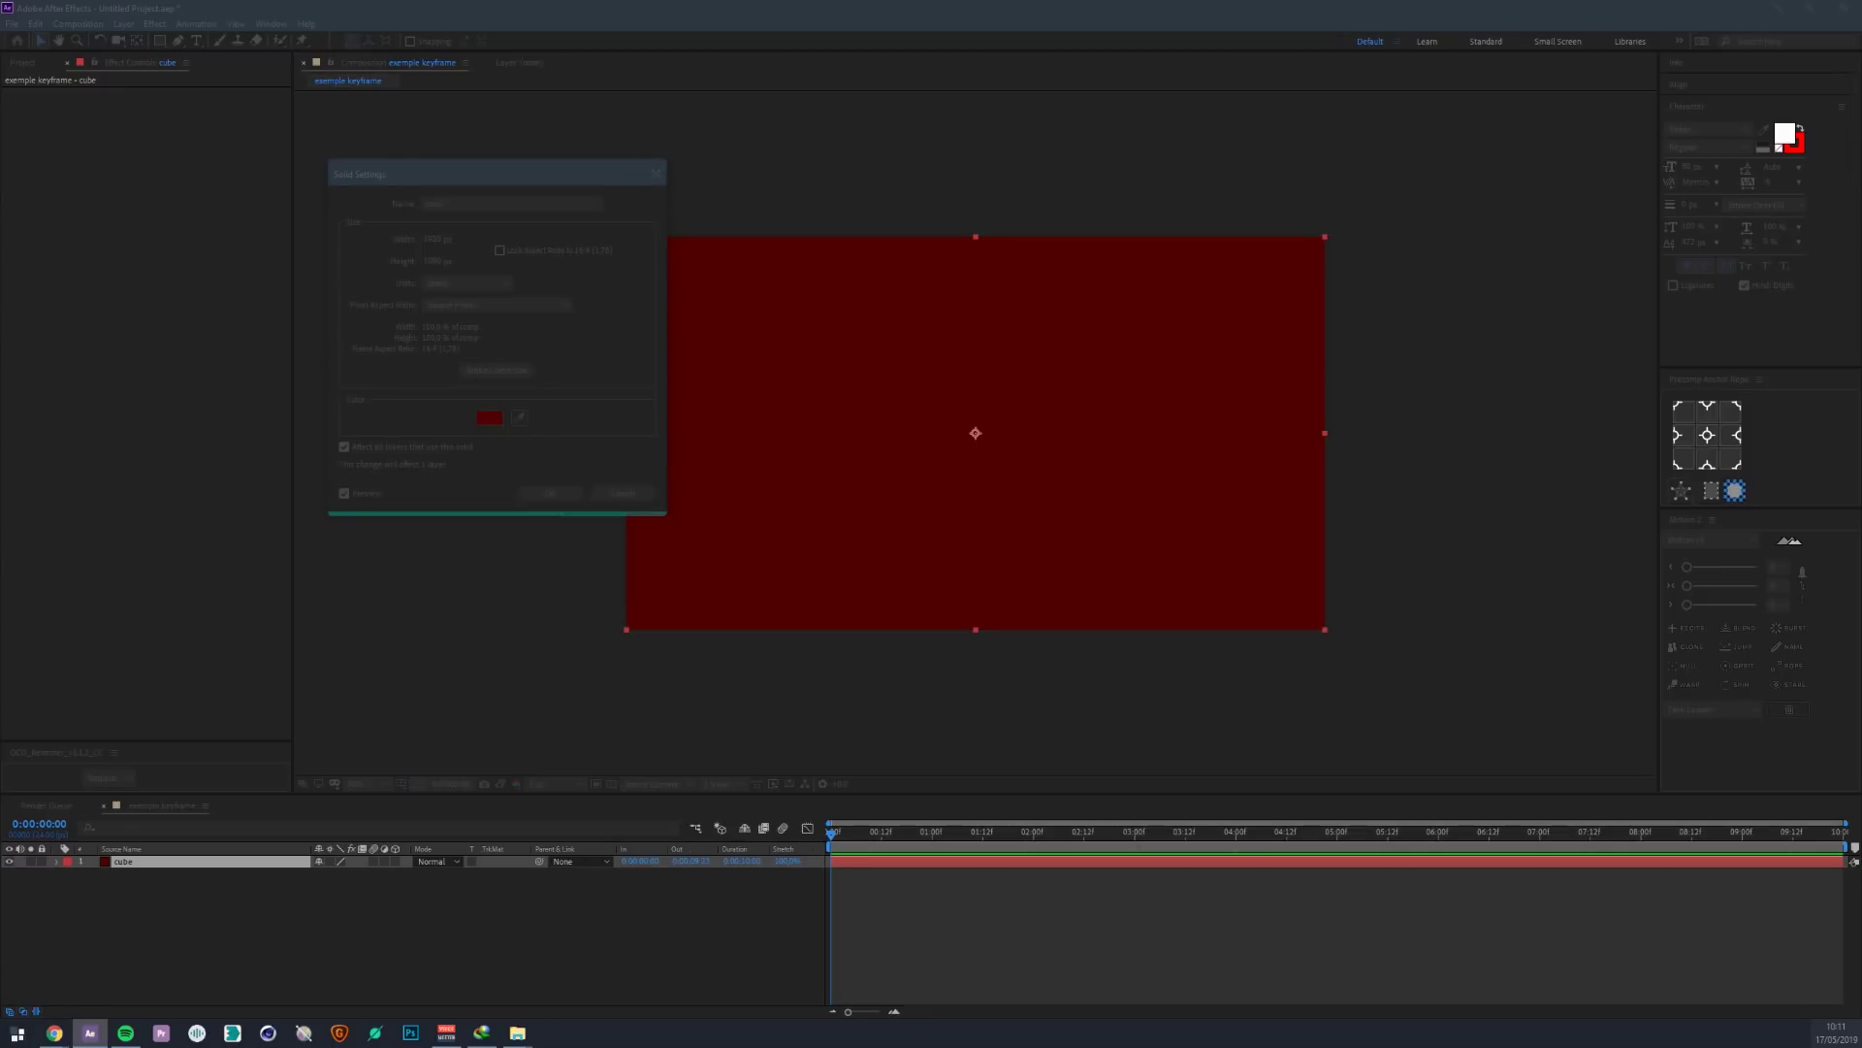
pyautogui.click(558, 495)
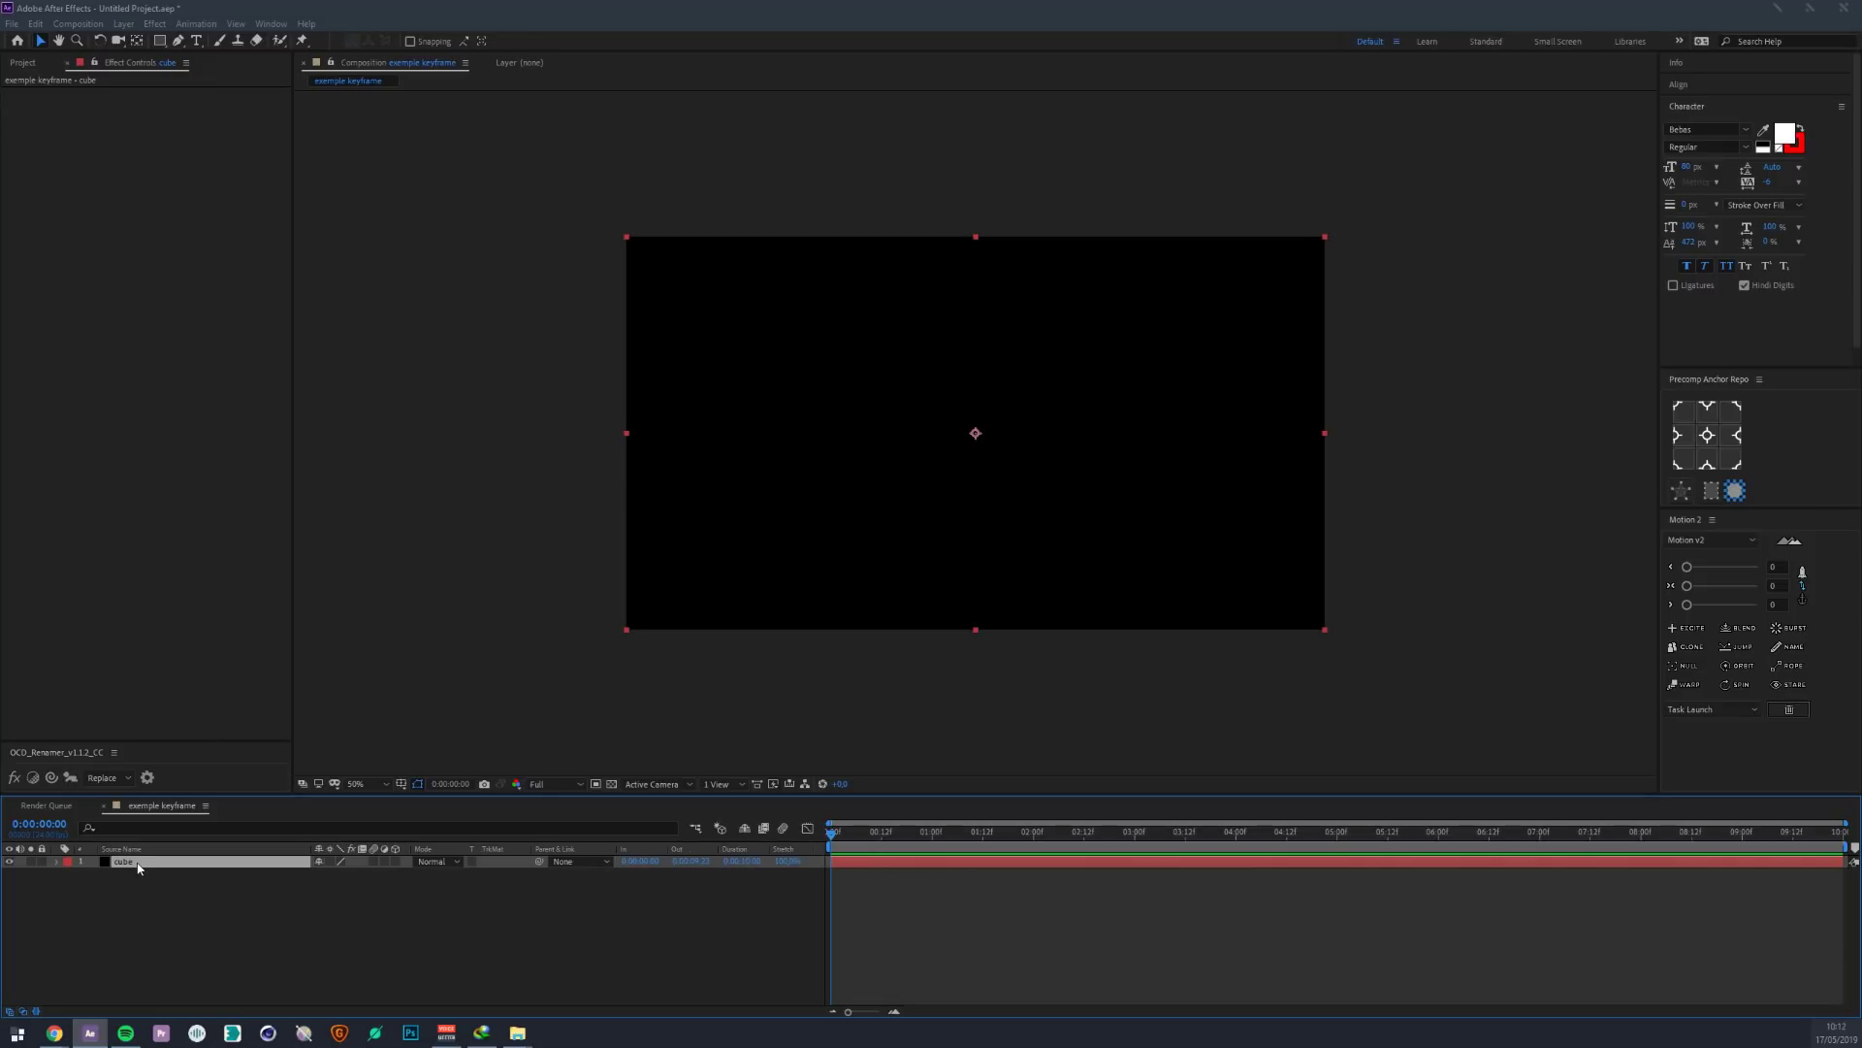
# - Try the Optical Flares effect on the cube solid with the flare moved across the frame, and remove the effect
pyautogui.hotkey('ctrl', 'space')
pyautogui.write('opti')
pyautogui.press('Return')
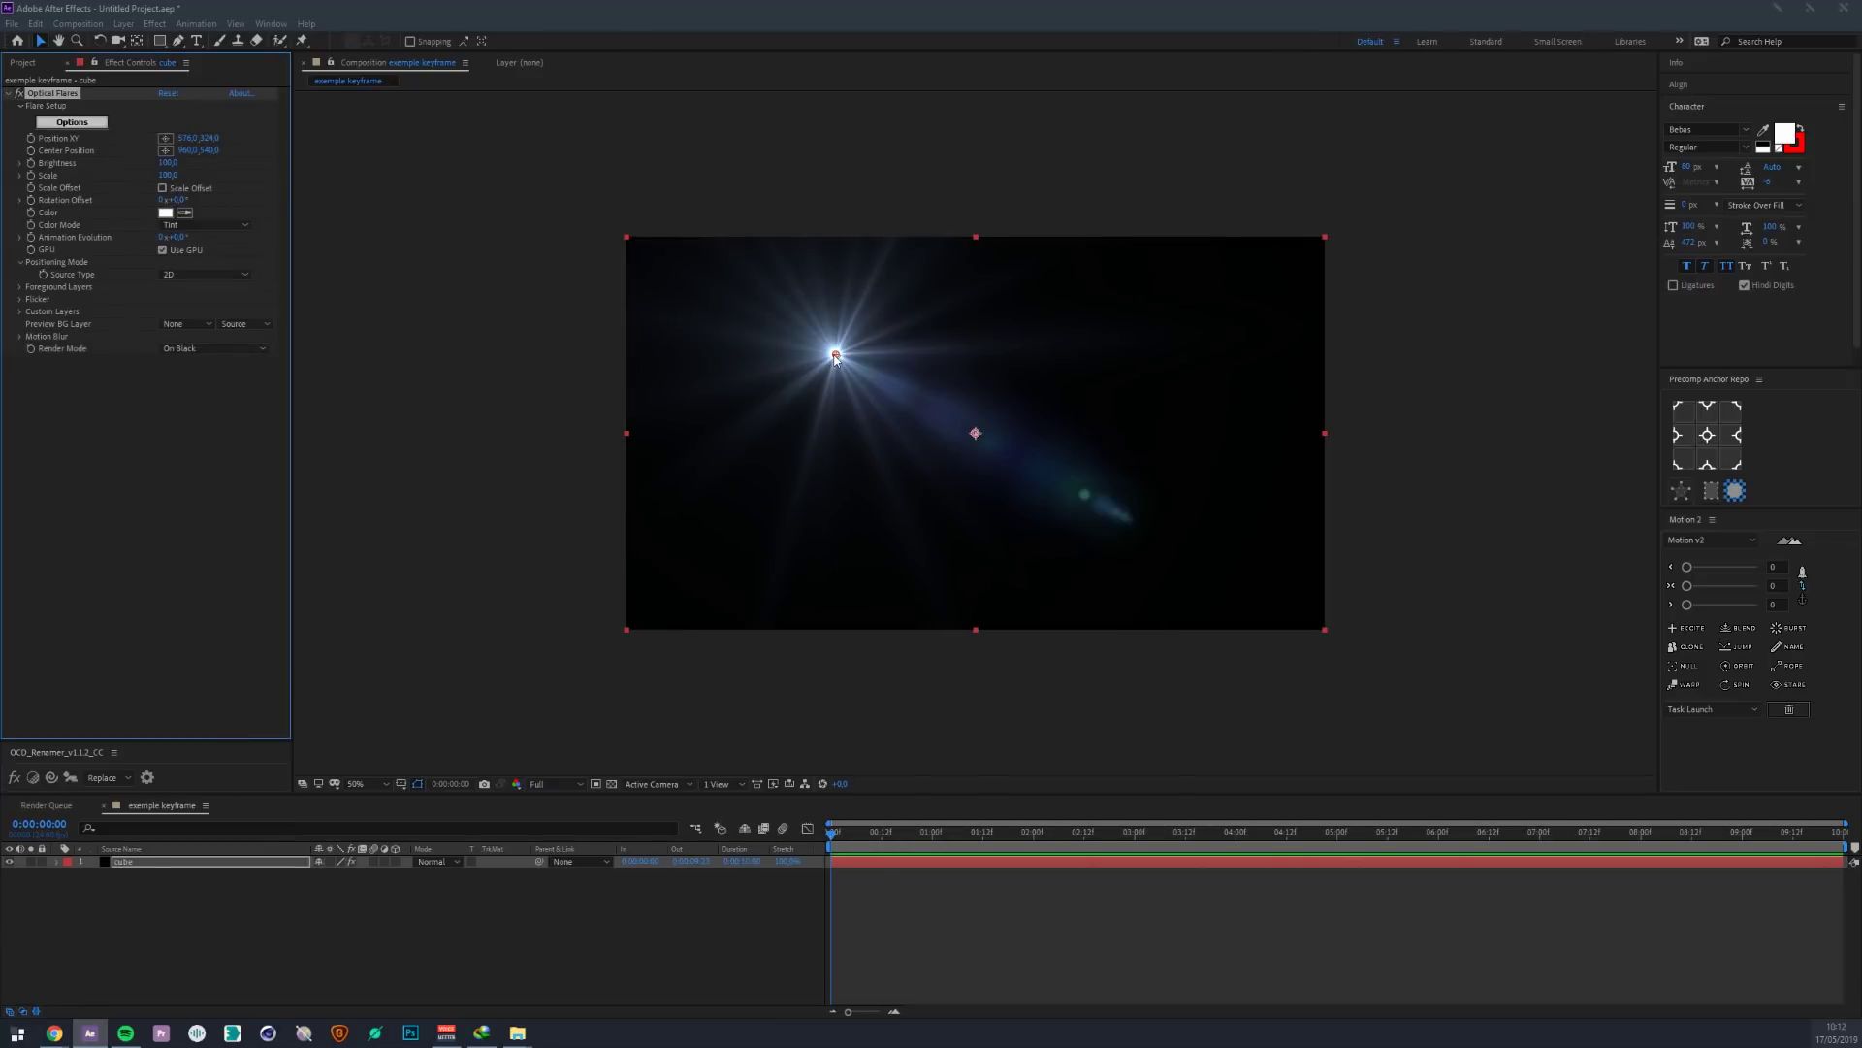
pyautogui.moveTo(836, 354); pyautogui.dragTo(1069, 428)
pyautogui.moveTo(1003, 369); pyautogui.dragTo(1162, 445)
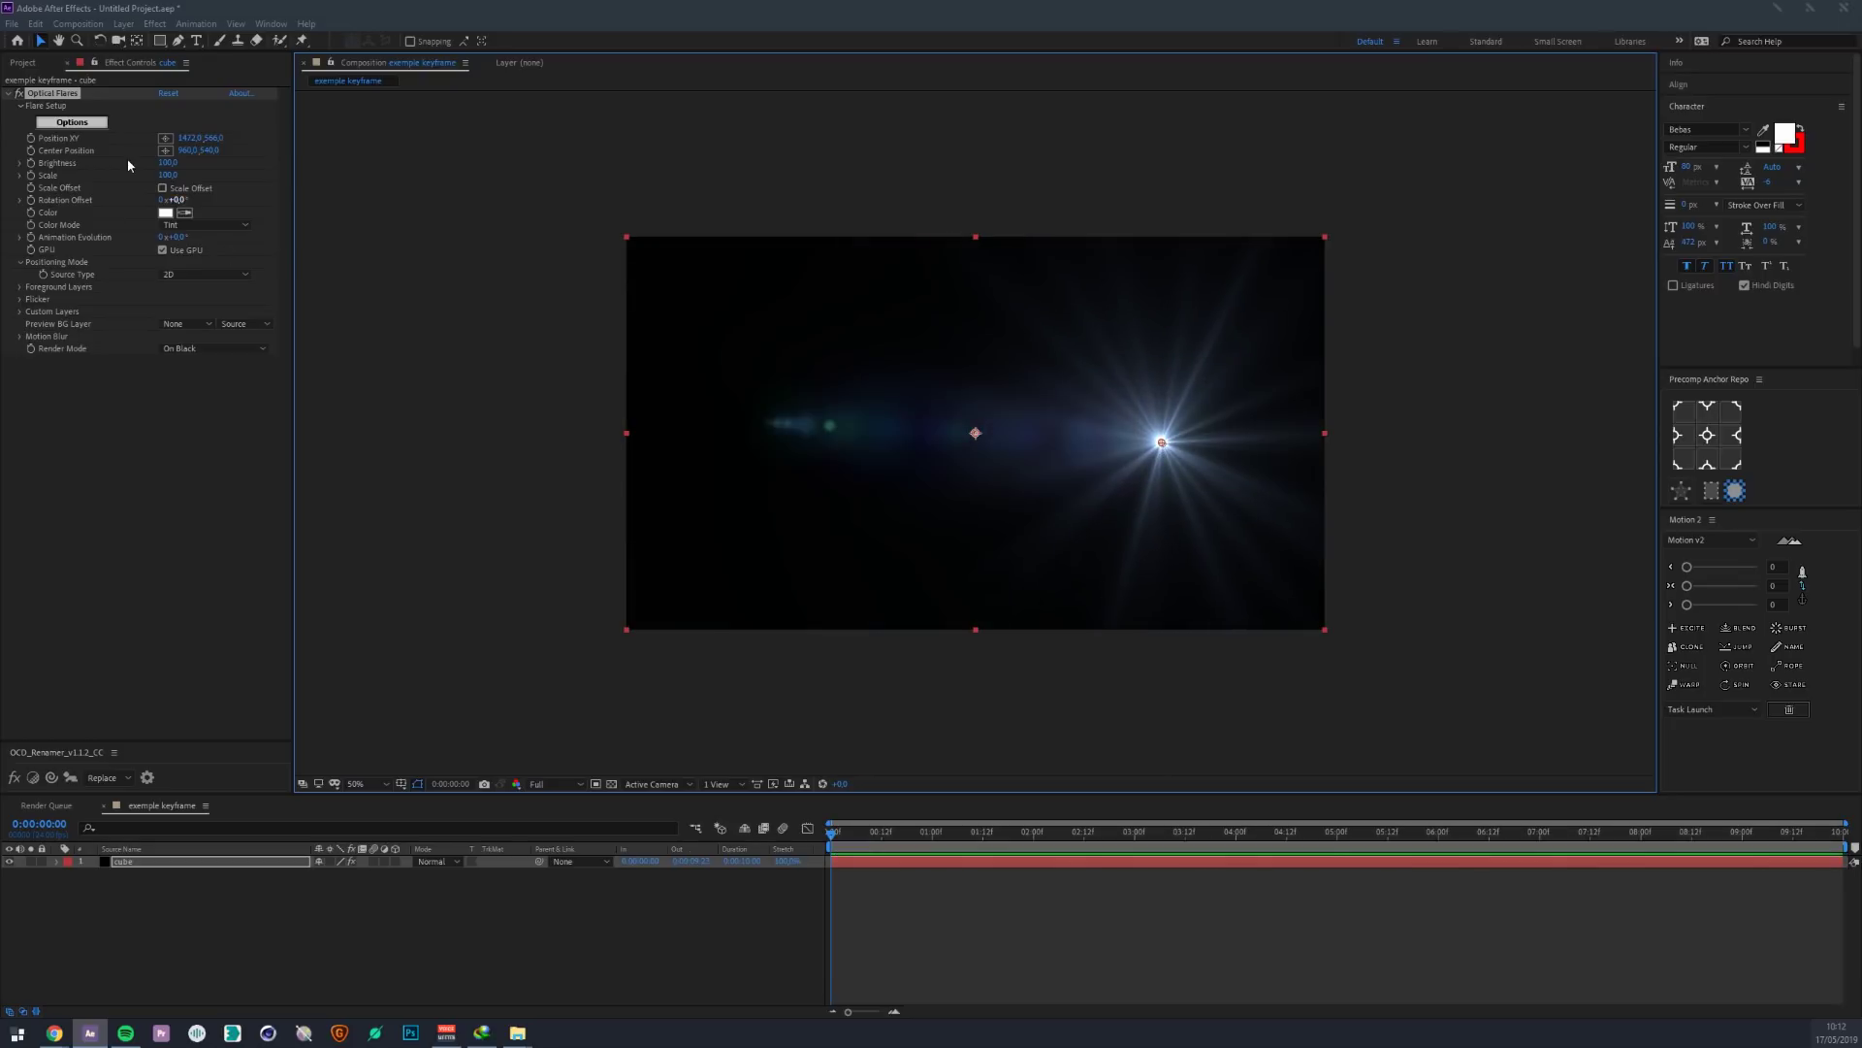
pyautogui.click(62, 94)
pyautogui.press('Delete')
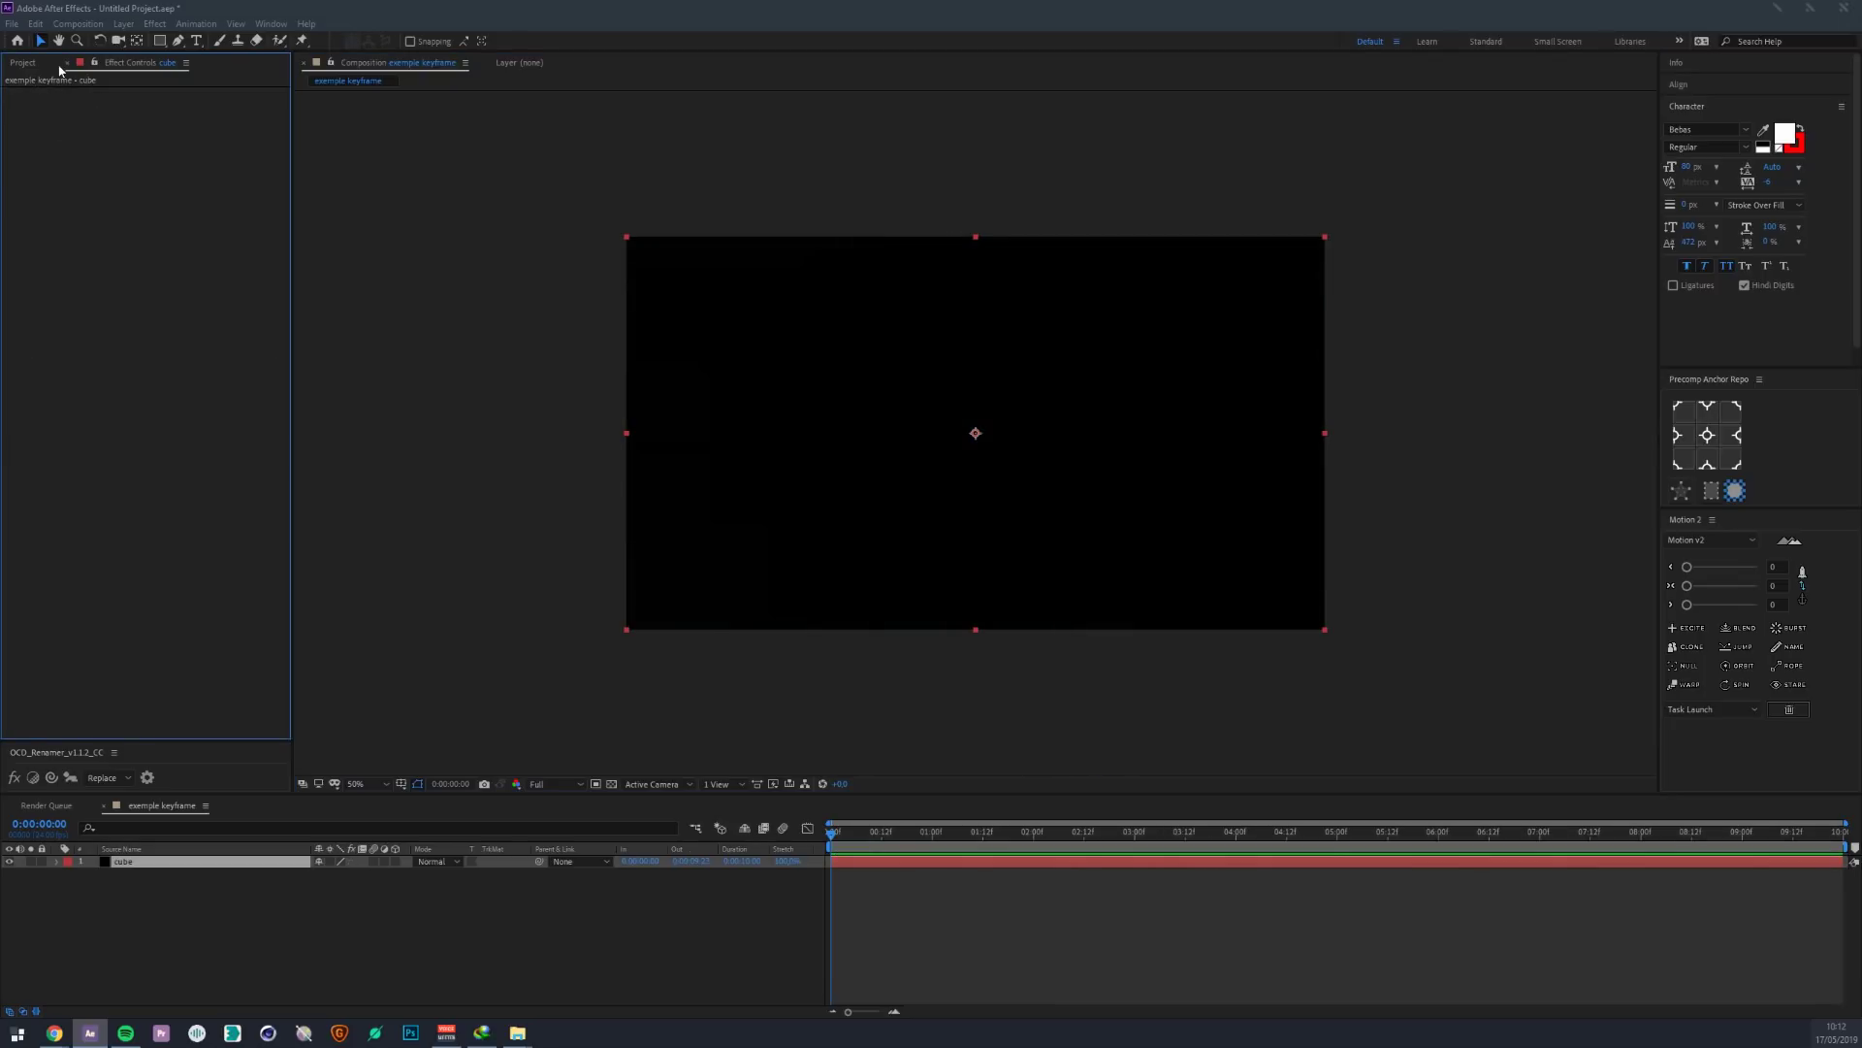
# - Change the cube solid's color to bright red
pyautogui.click(123, 24)
pyautogui.click(136, 56)
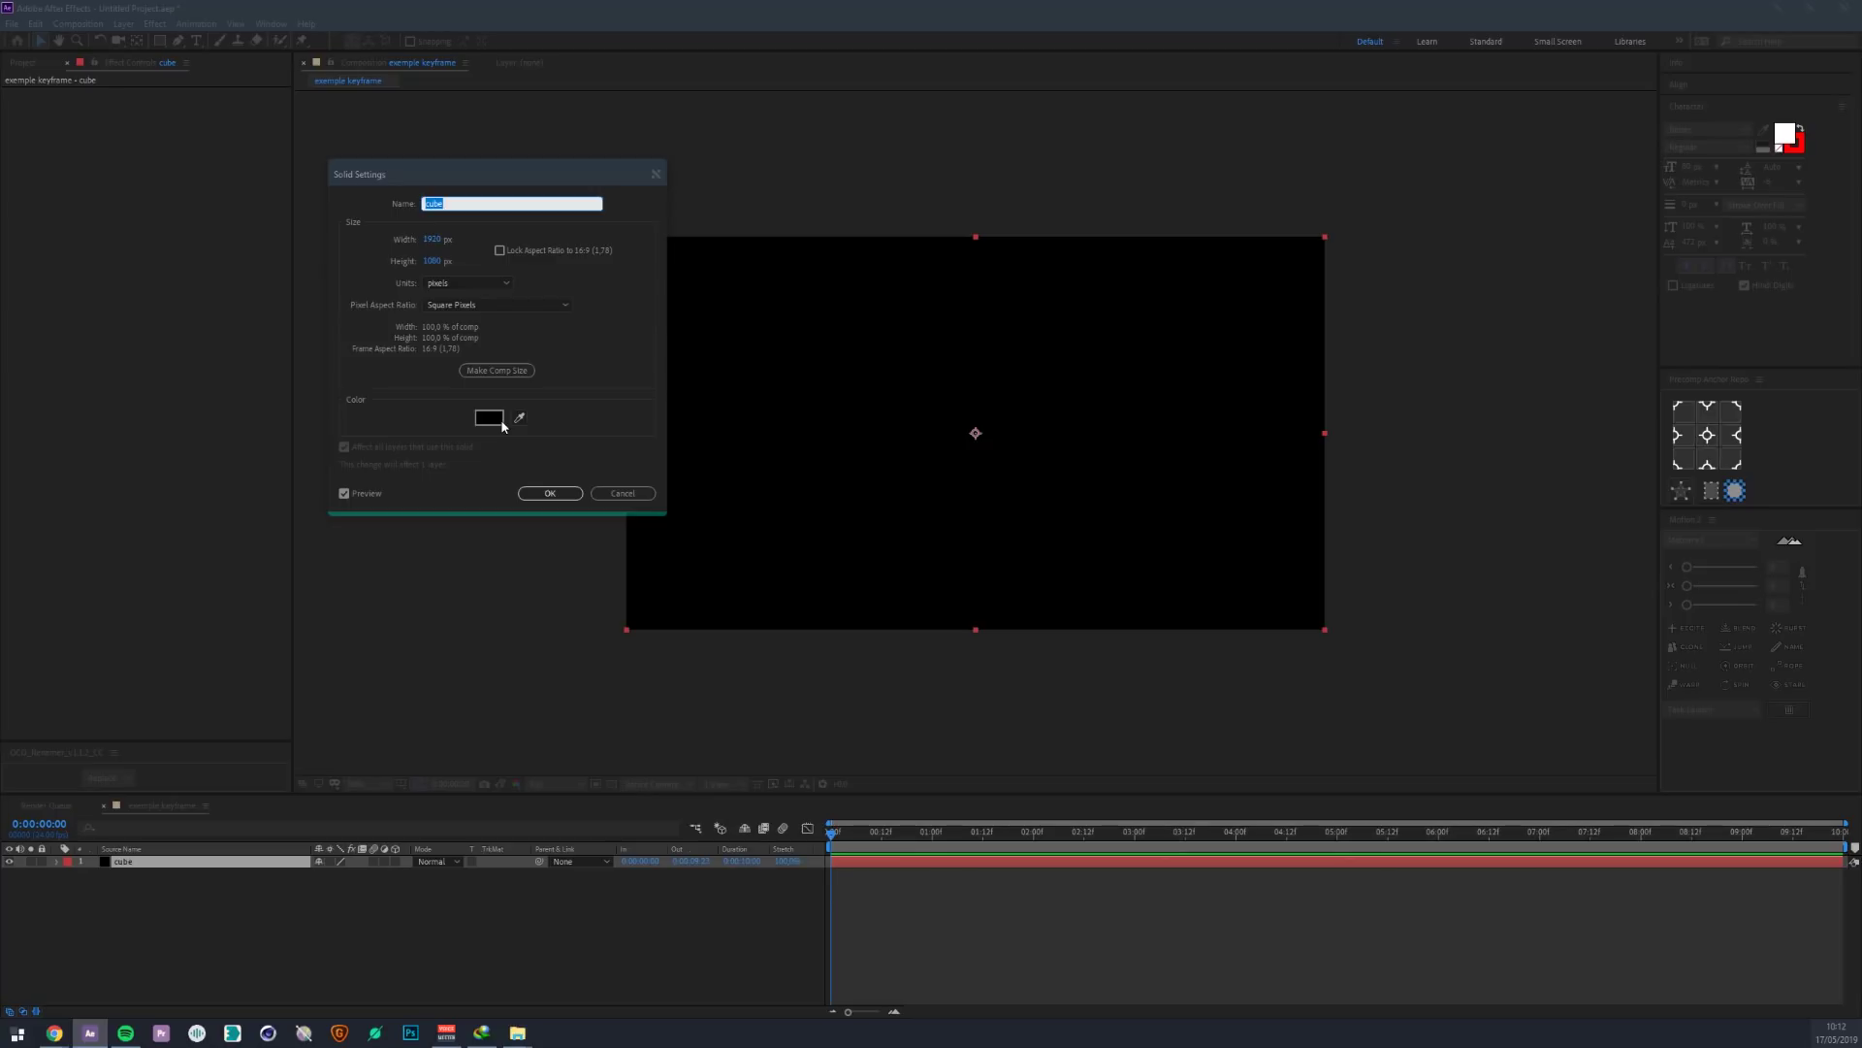
pyautogui.click(489, 418)
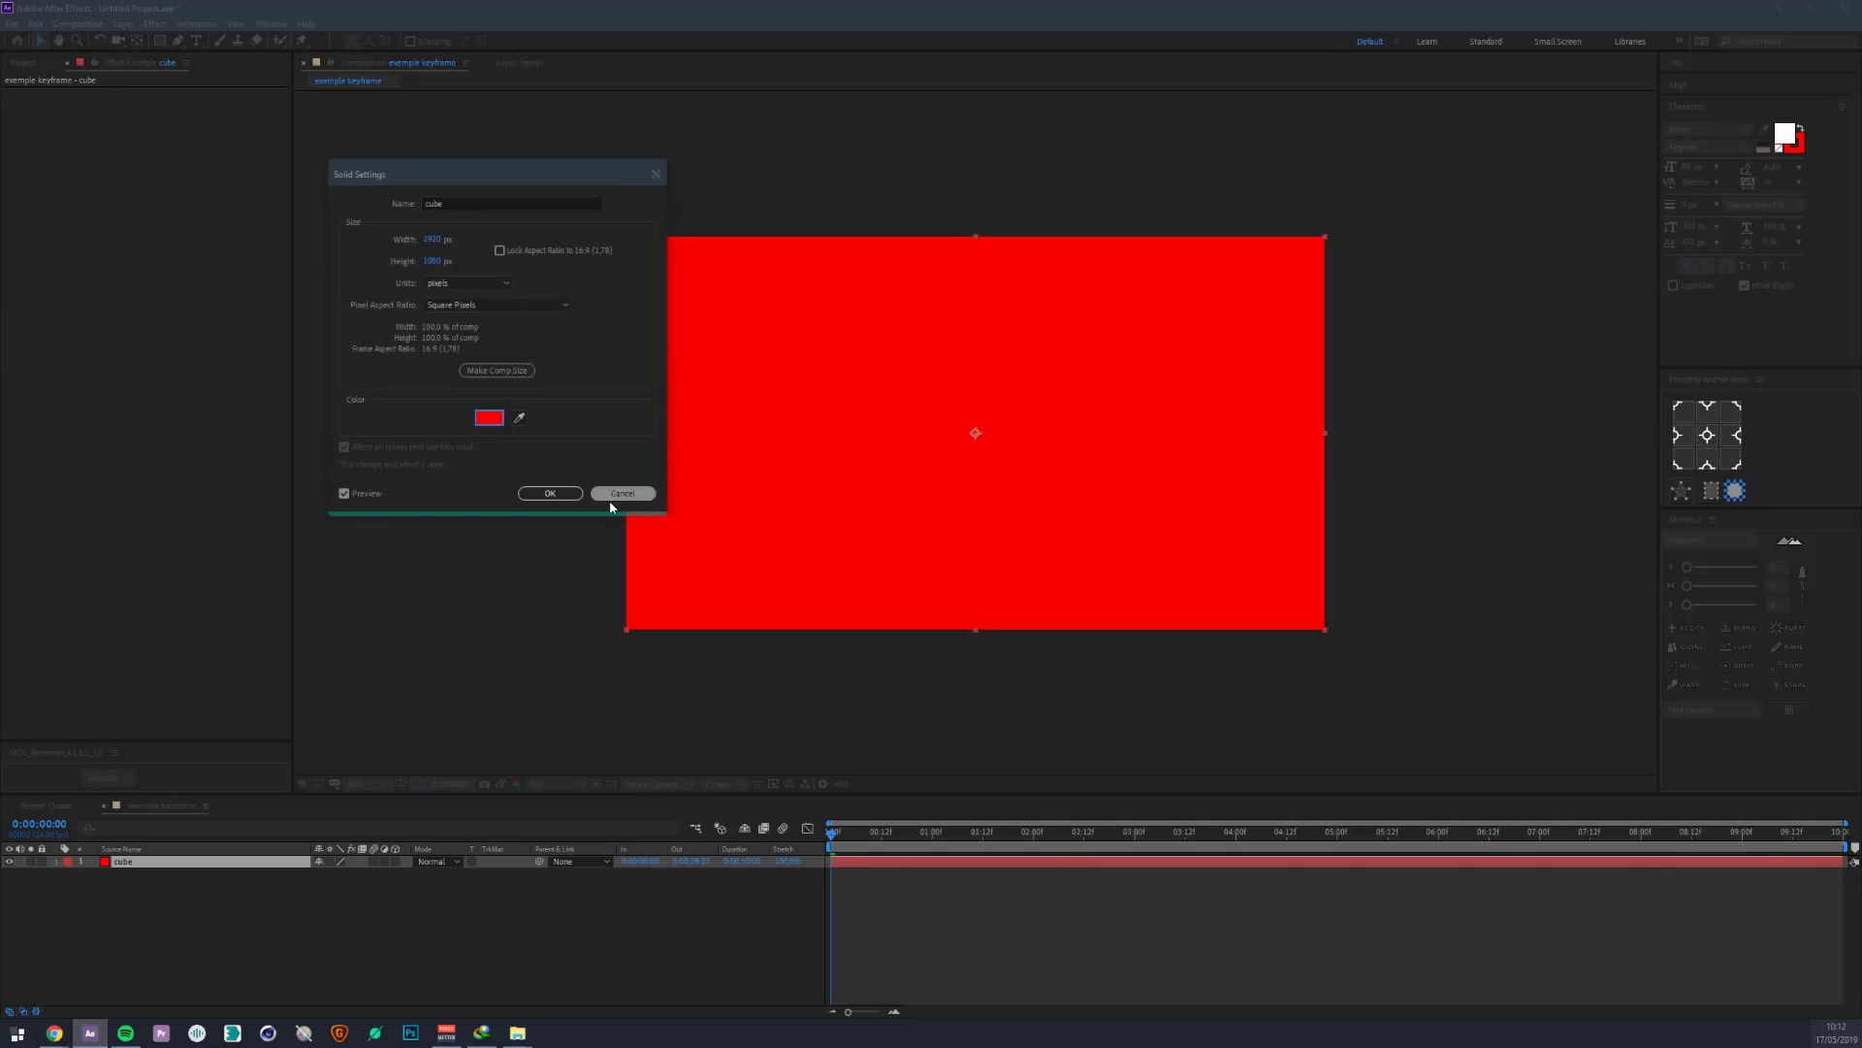
pyautogui.press('Return')
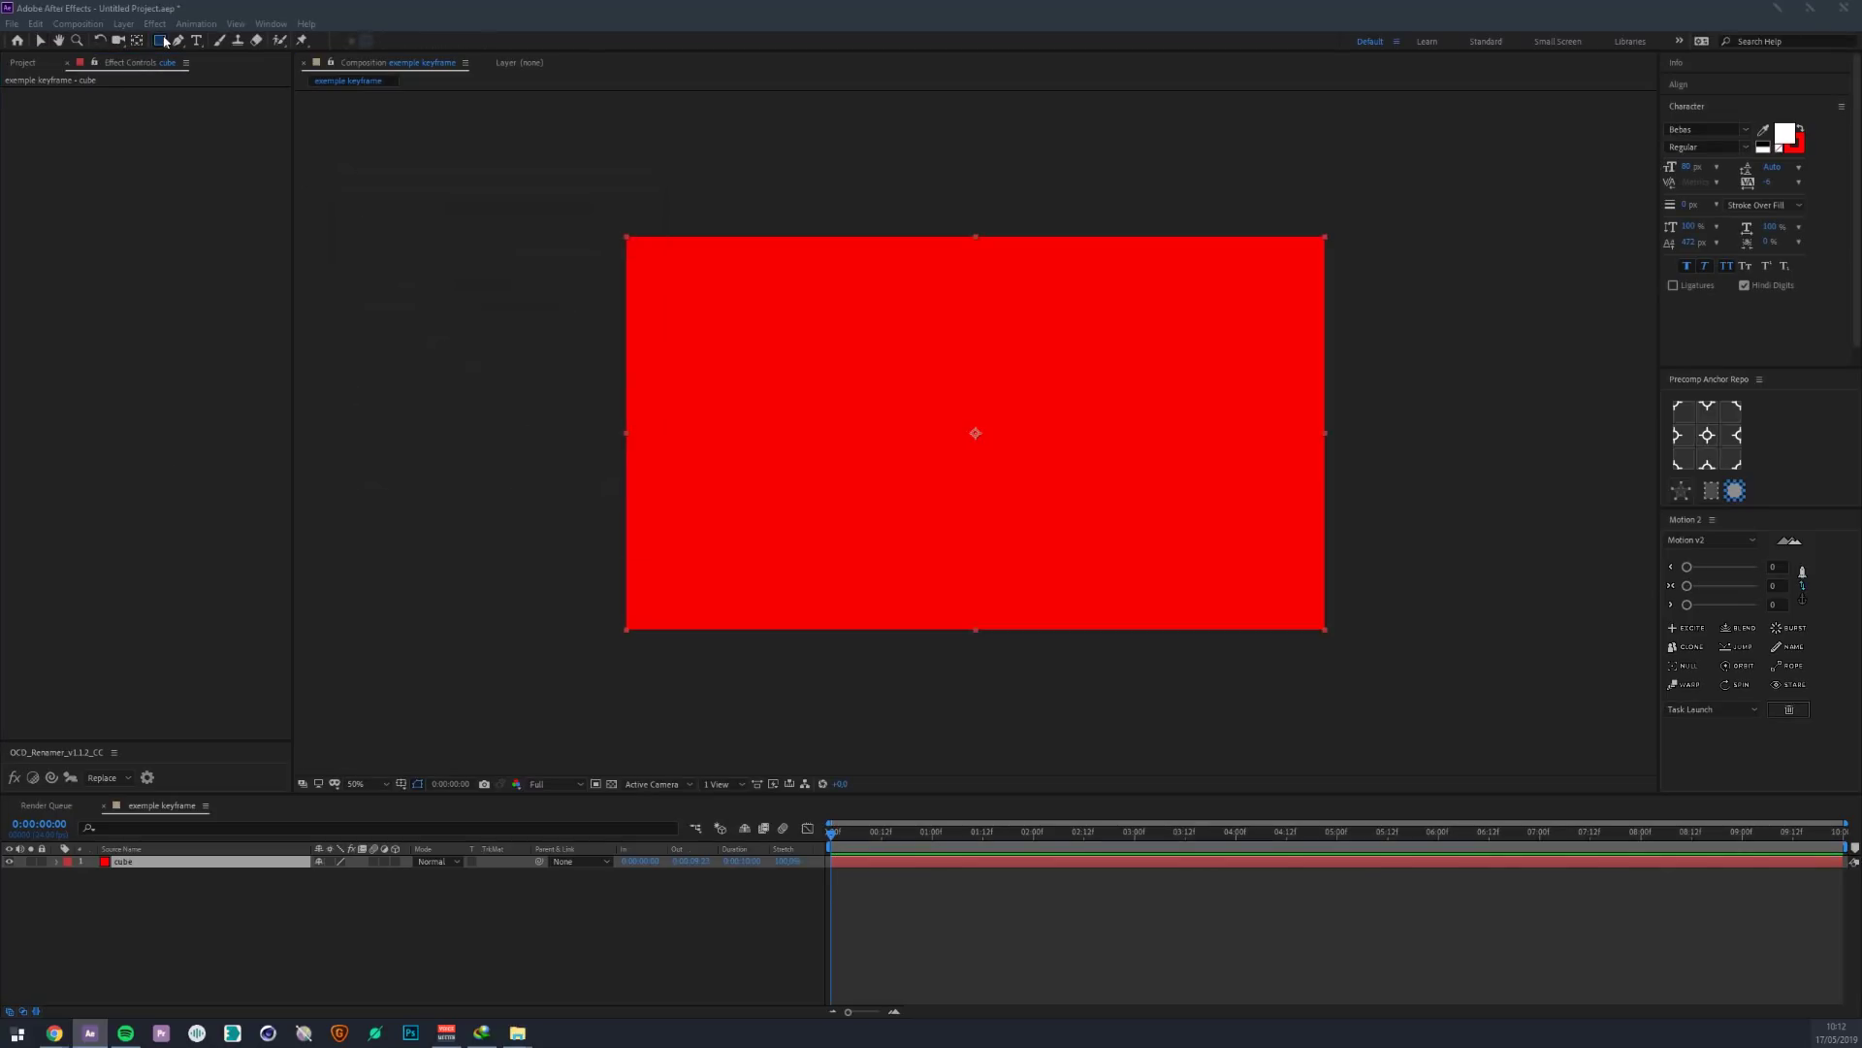
pyautogui.click(161, 40)
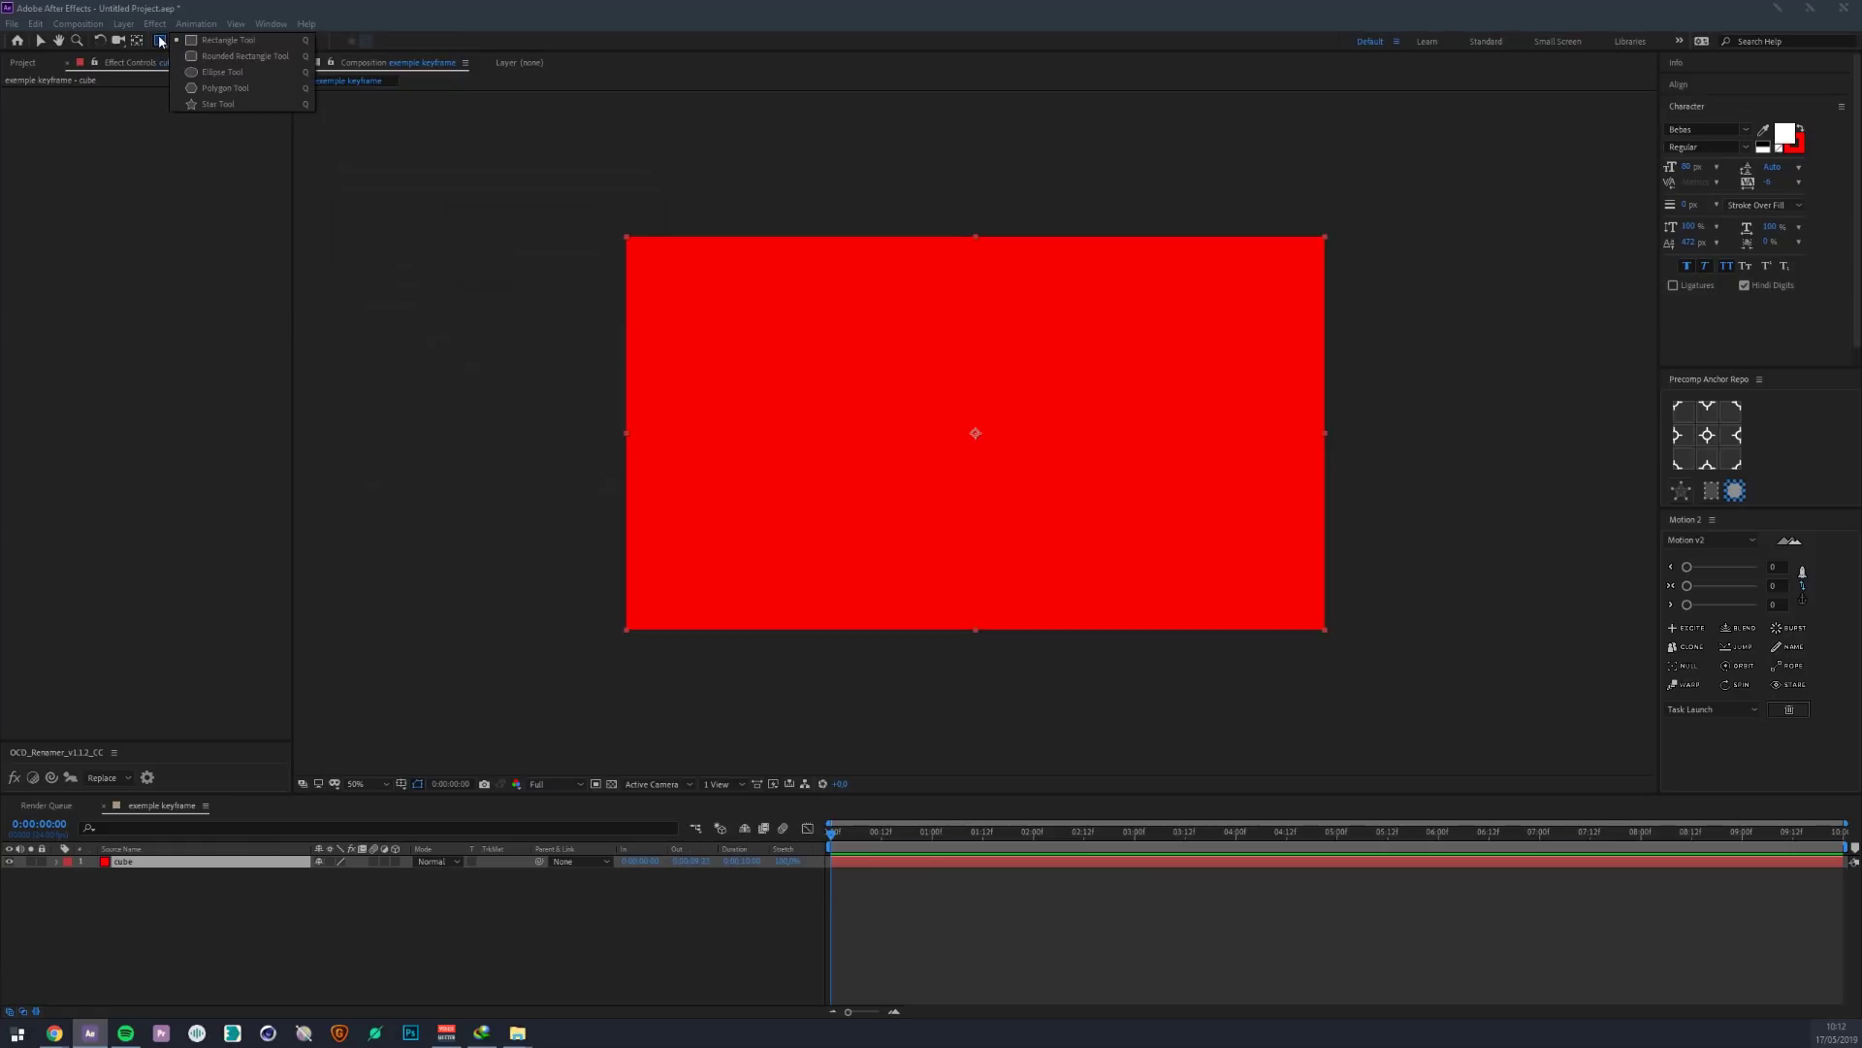
pyautogui.doubleClick(160, 42)
pyautogui.hotkey('ctrl', 'z')
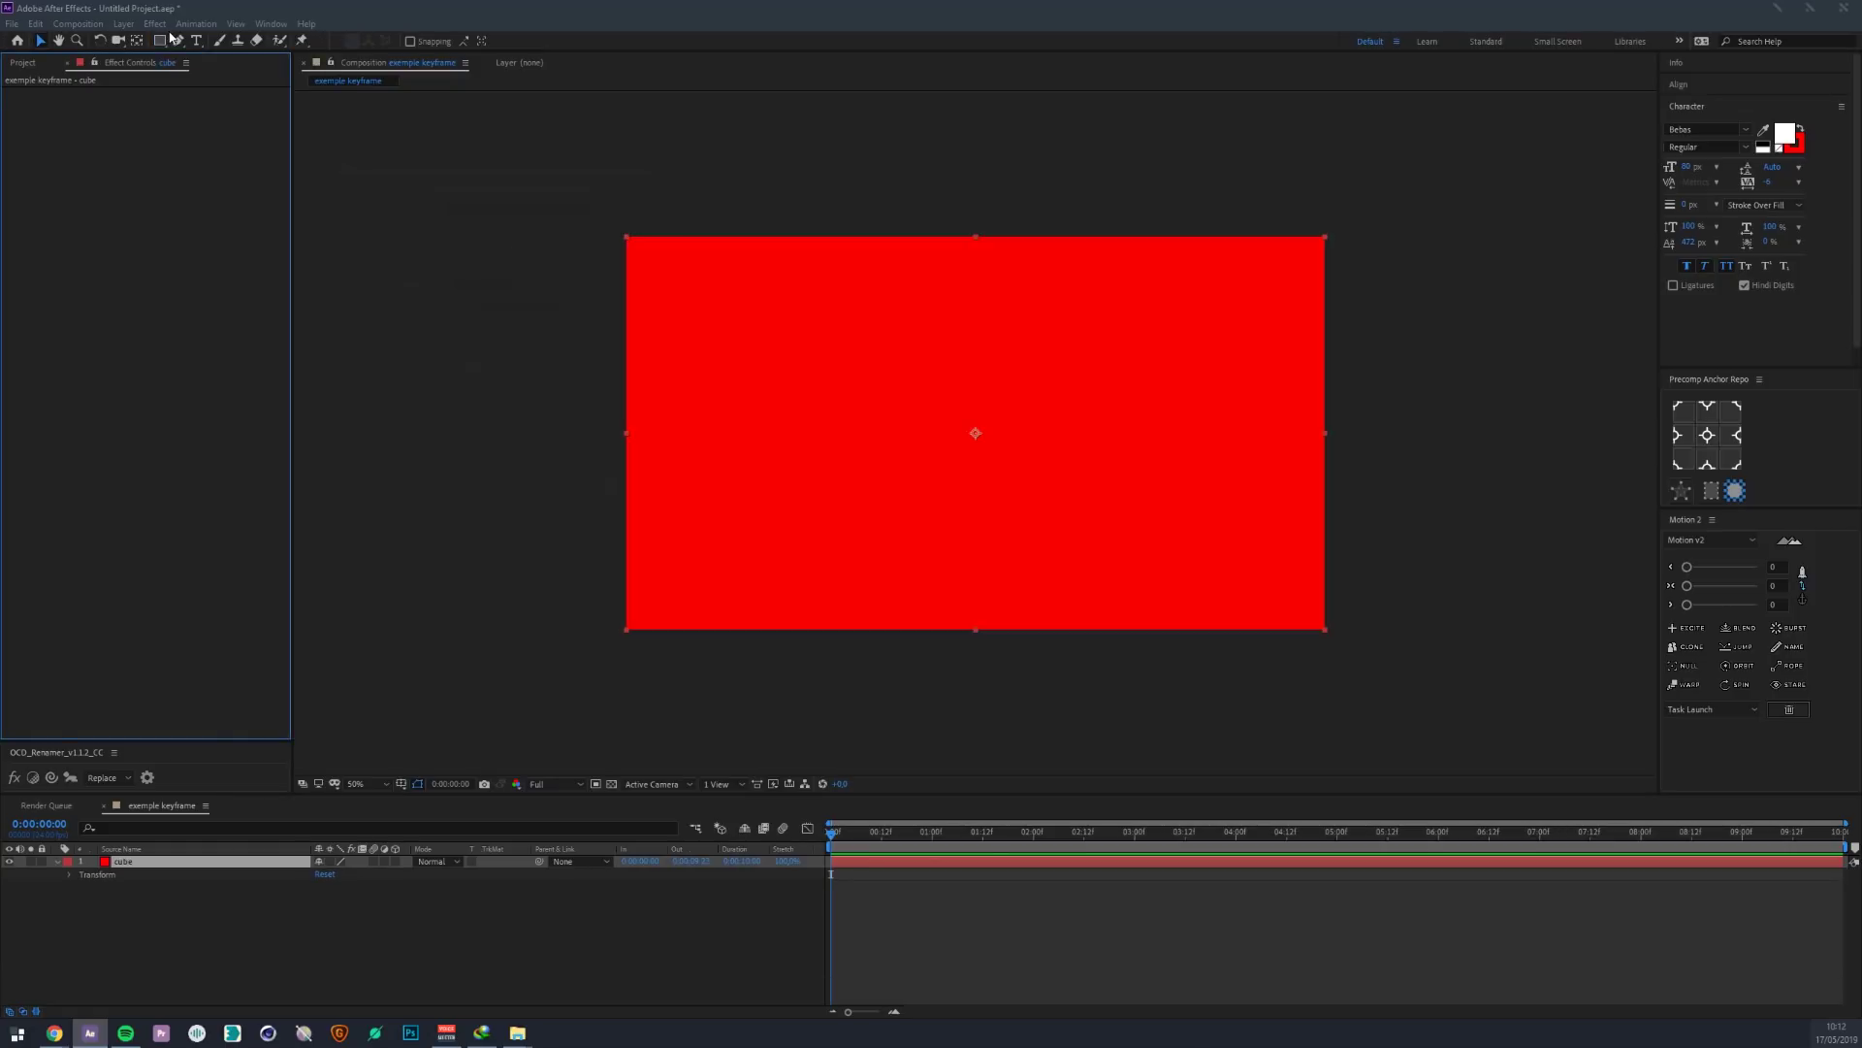
# - Draw a small square mask on the cube layer with the Rectangle tool, left of the frame's center
pyautogui.click(161, 41)
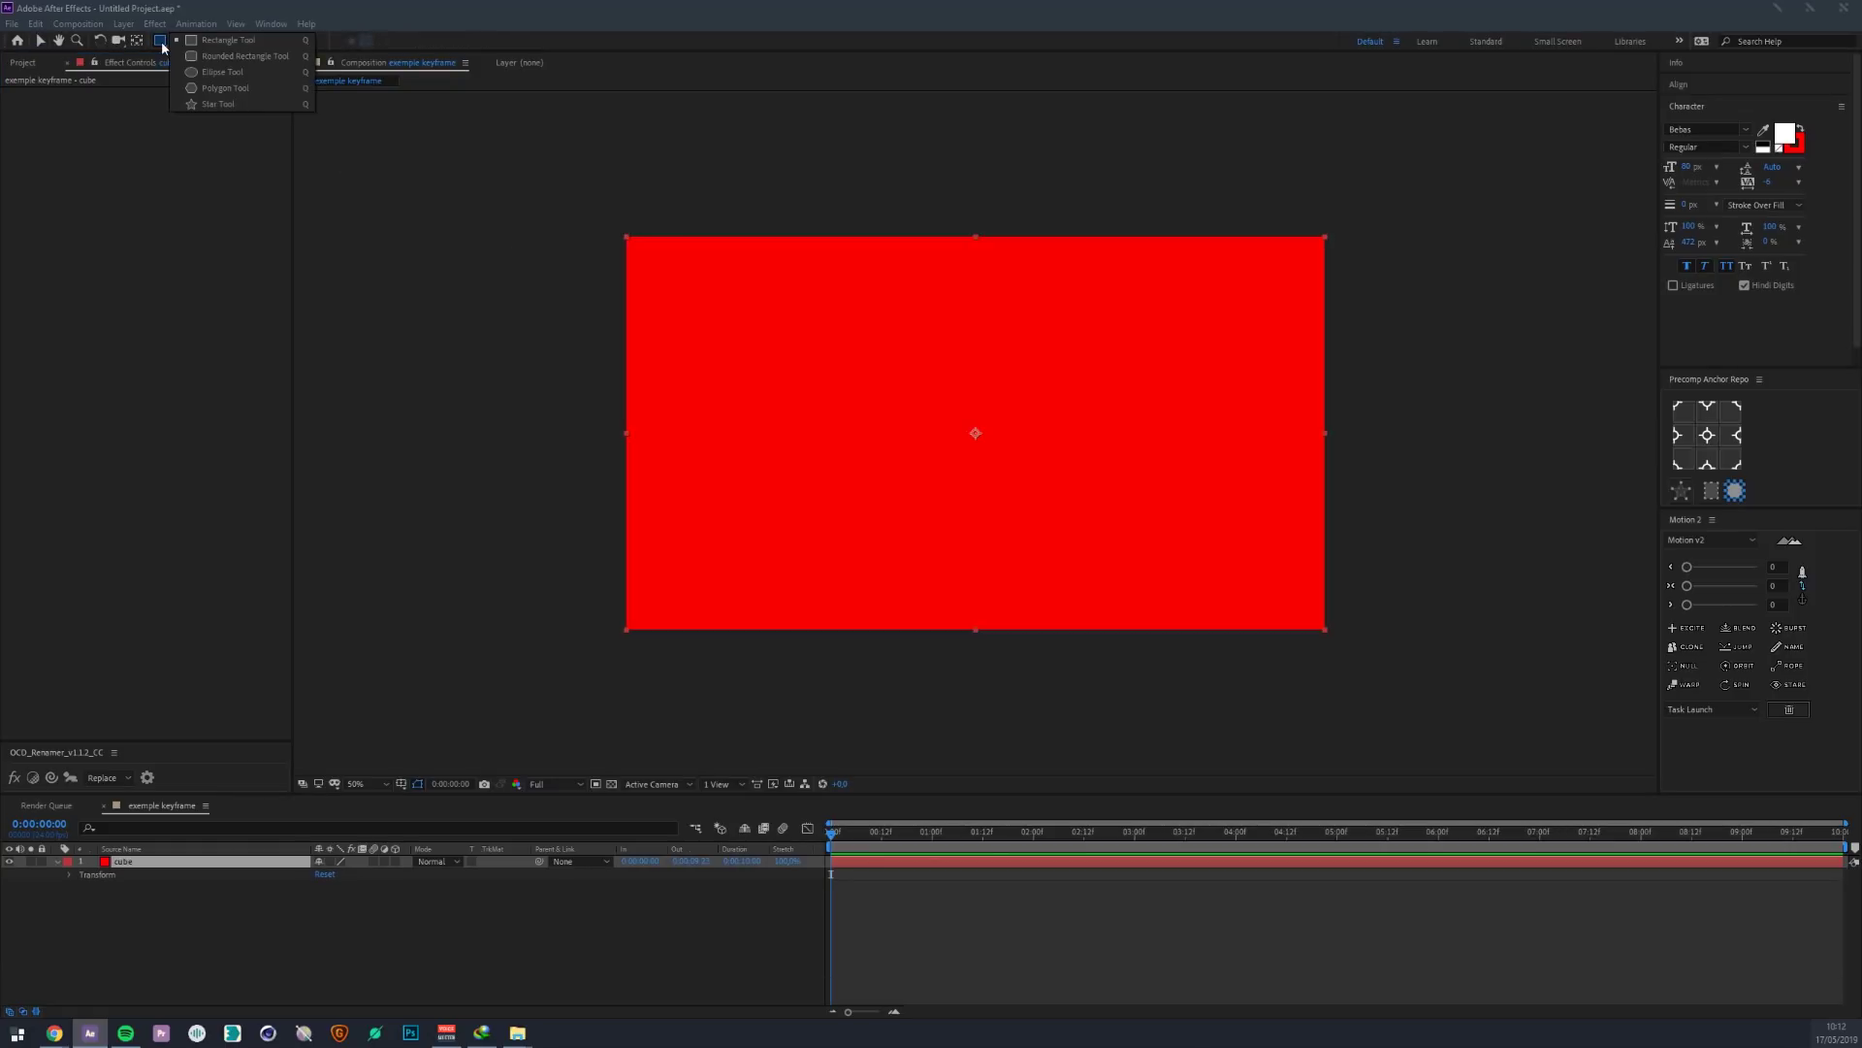
pyautogui.click(215, 45)
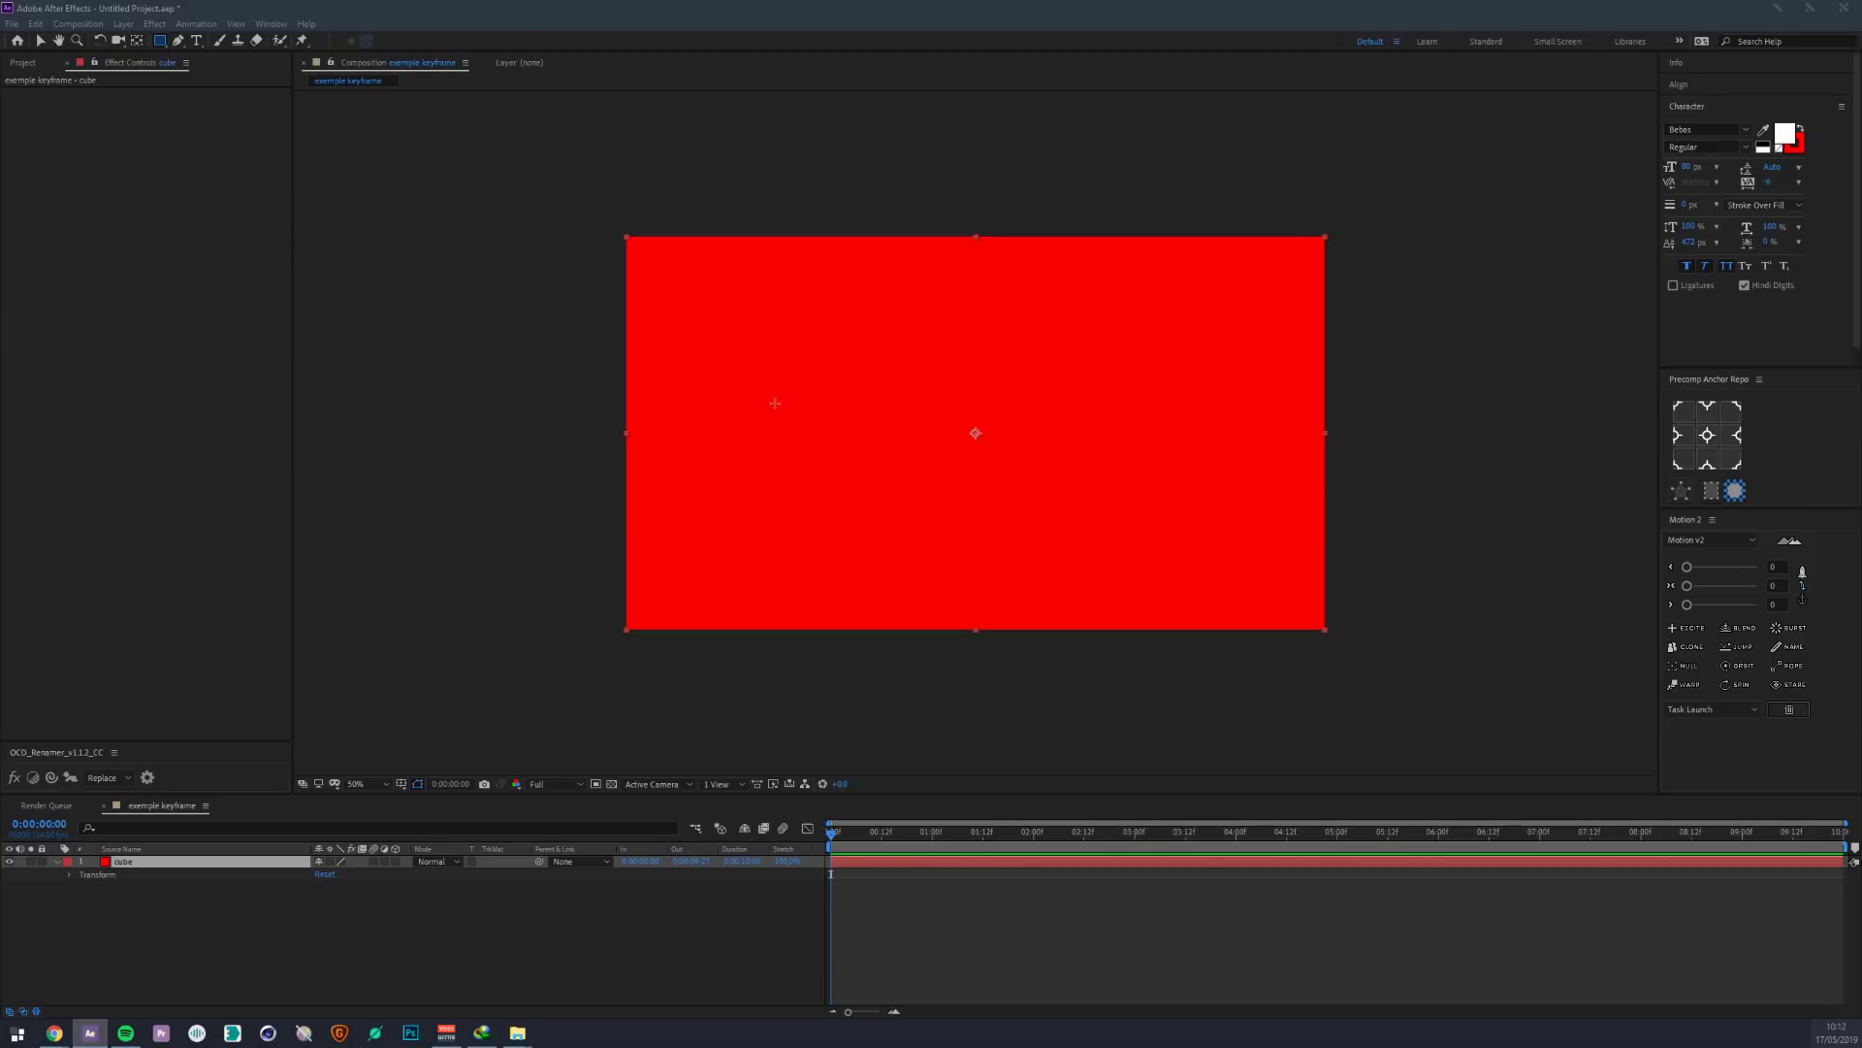
pyautogui.moveTo(745, 364); pyautogui.dragTo(831, 425)
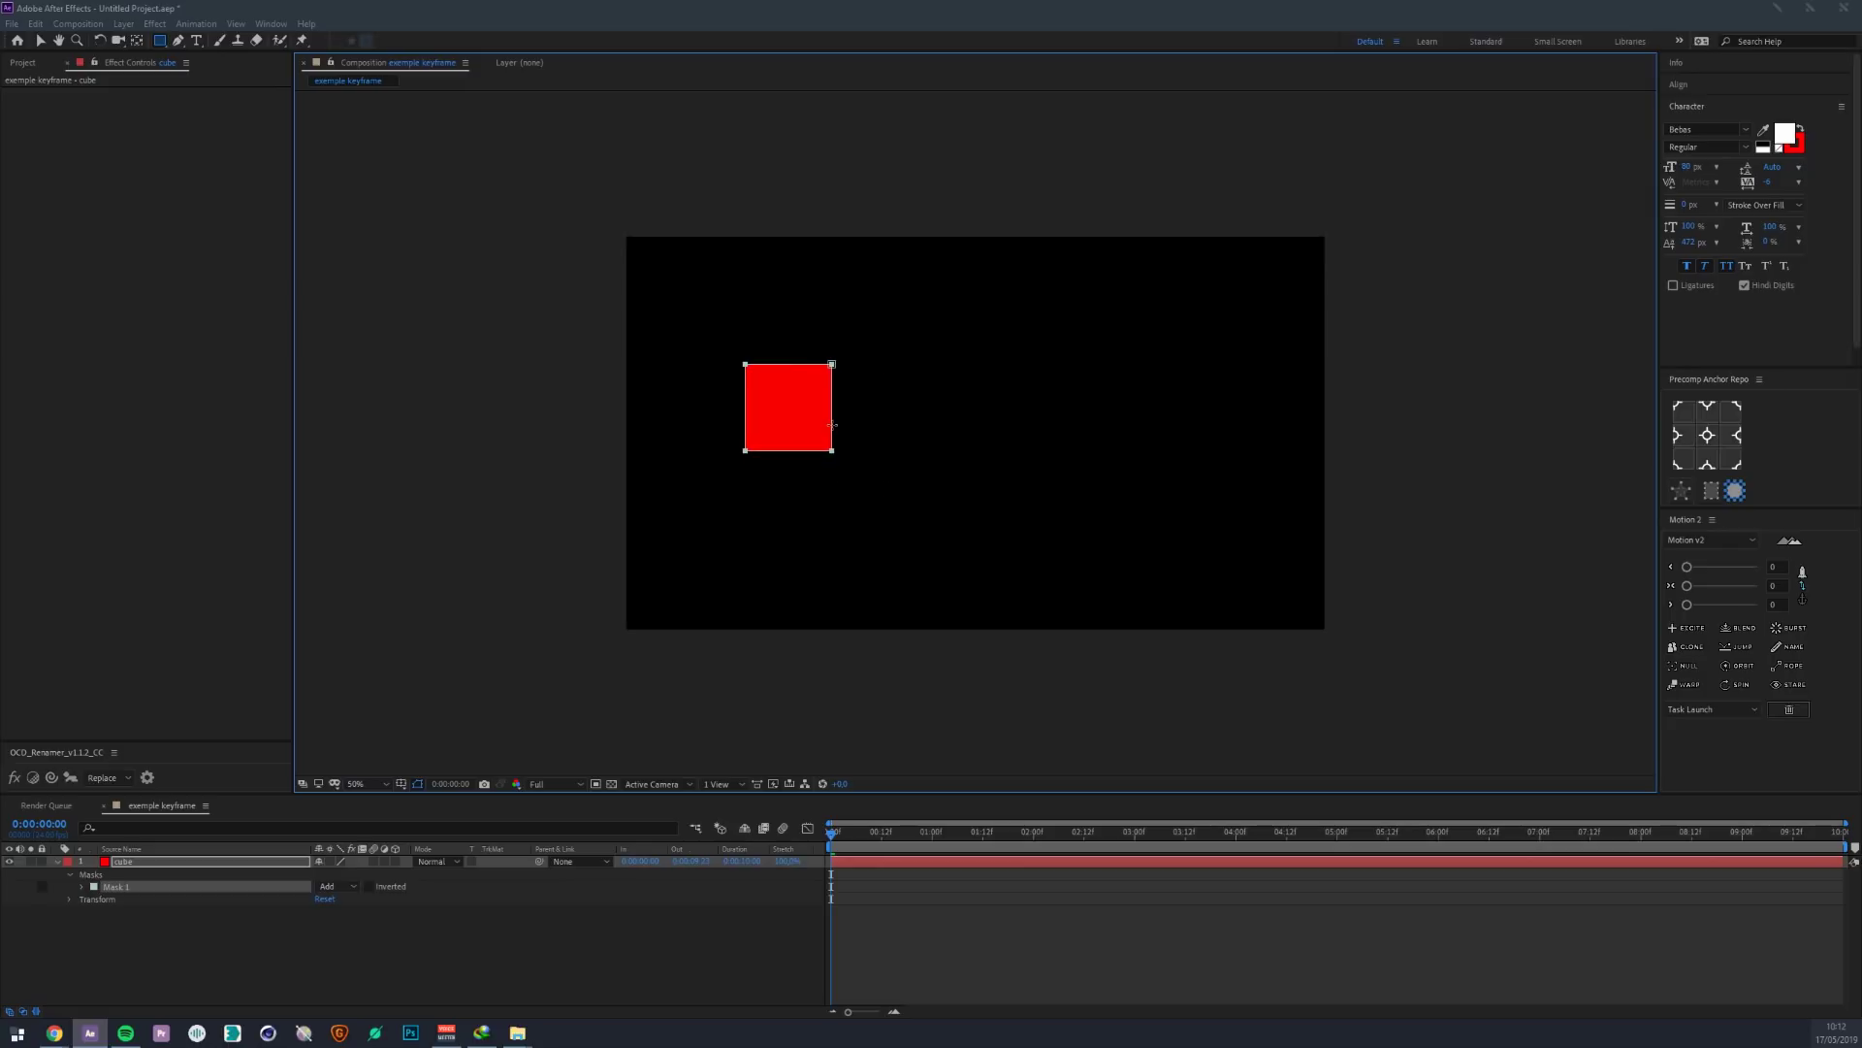
# - Inspect the cube layer's mask outline at 100% zoom by hiding and showing the mask path
pyautogui.click(229, 919)
pyautogui.scroll(1, 776, 495)
pyautogui.click(134, 861)
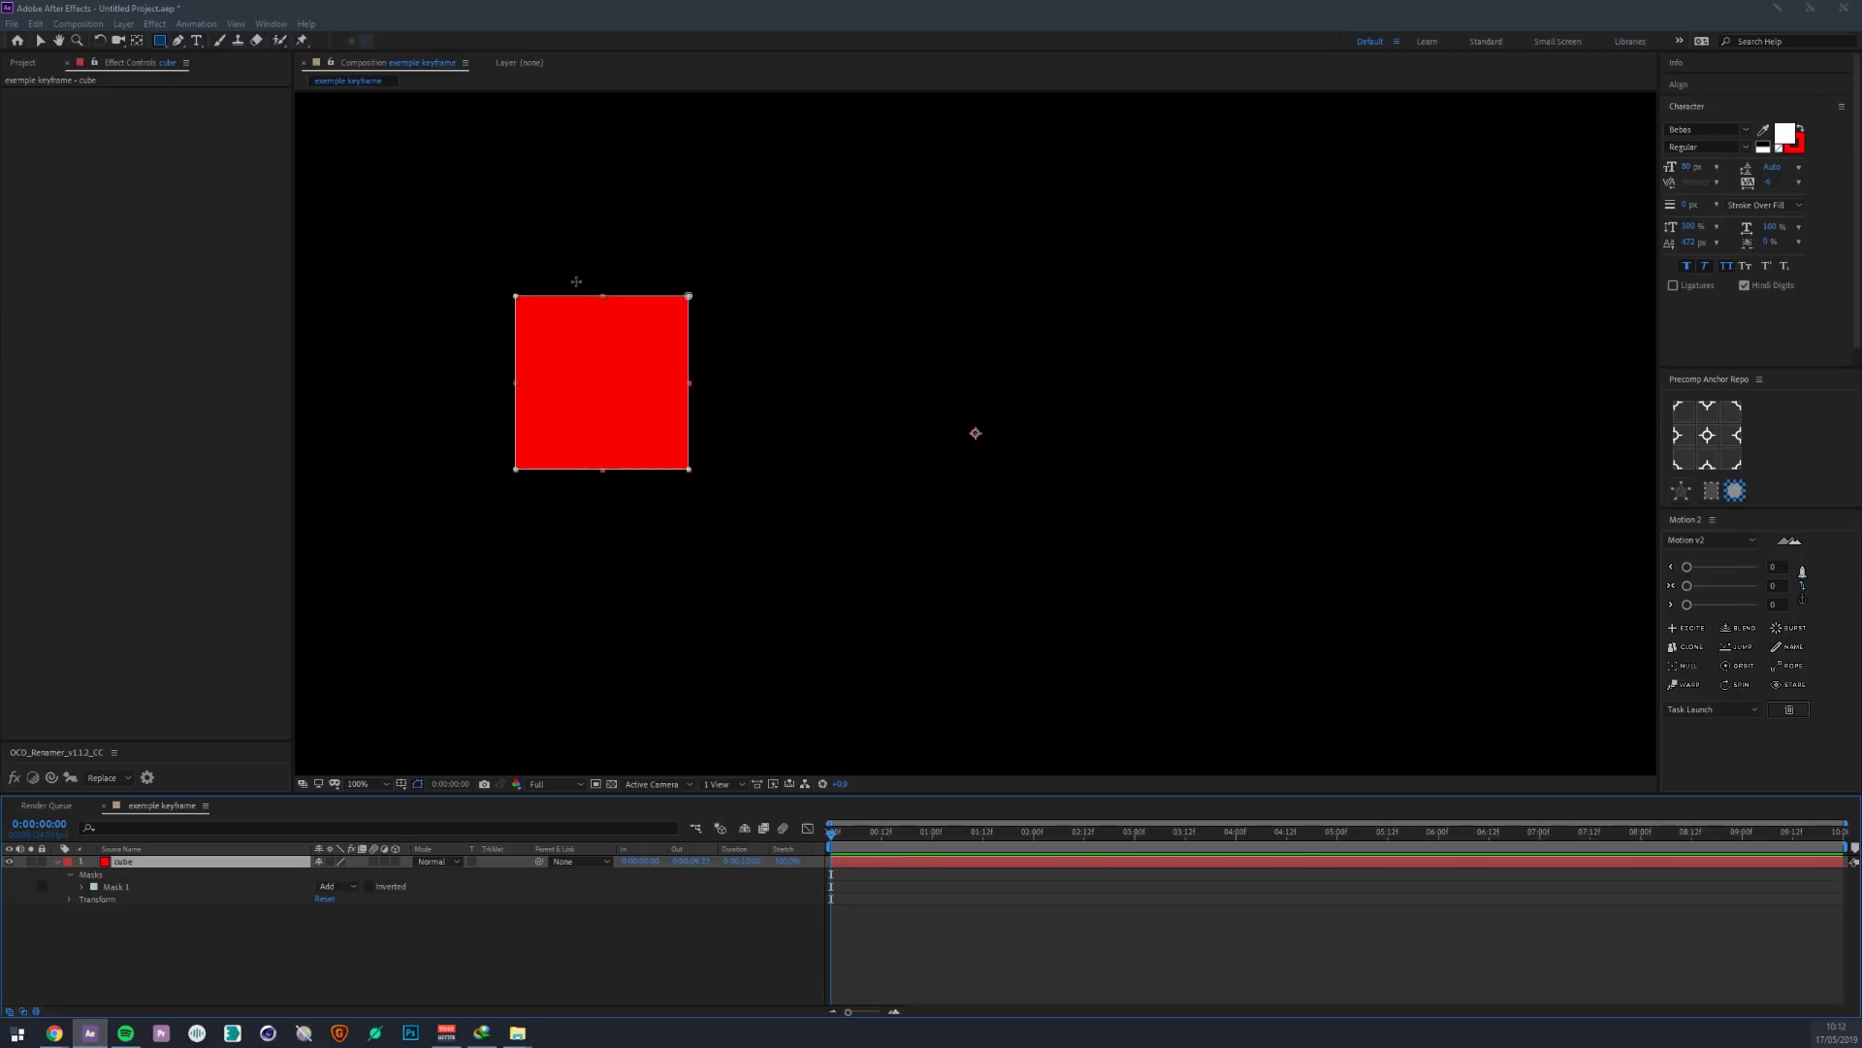
pyautogui.click(416, 782)
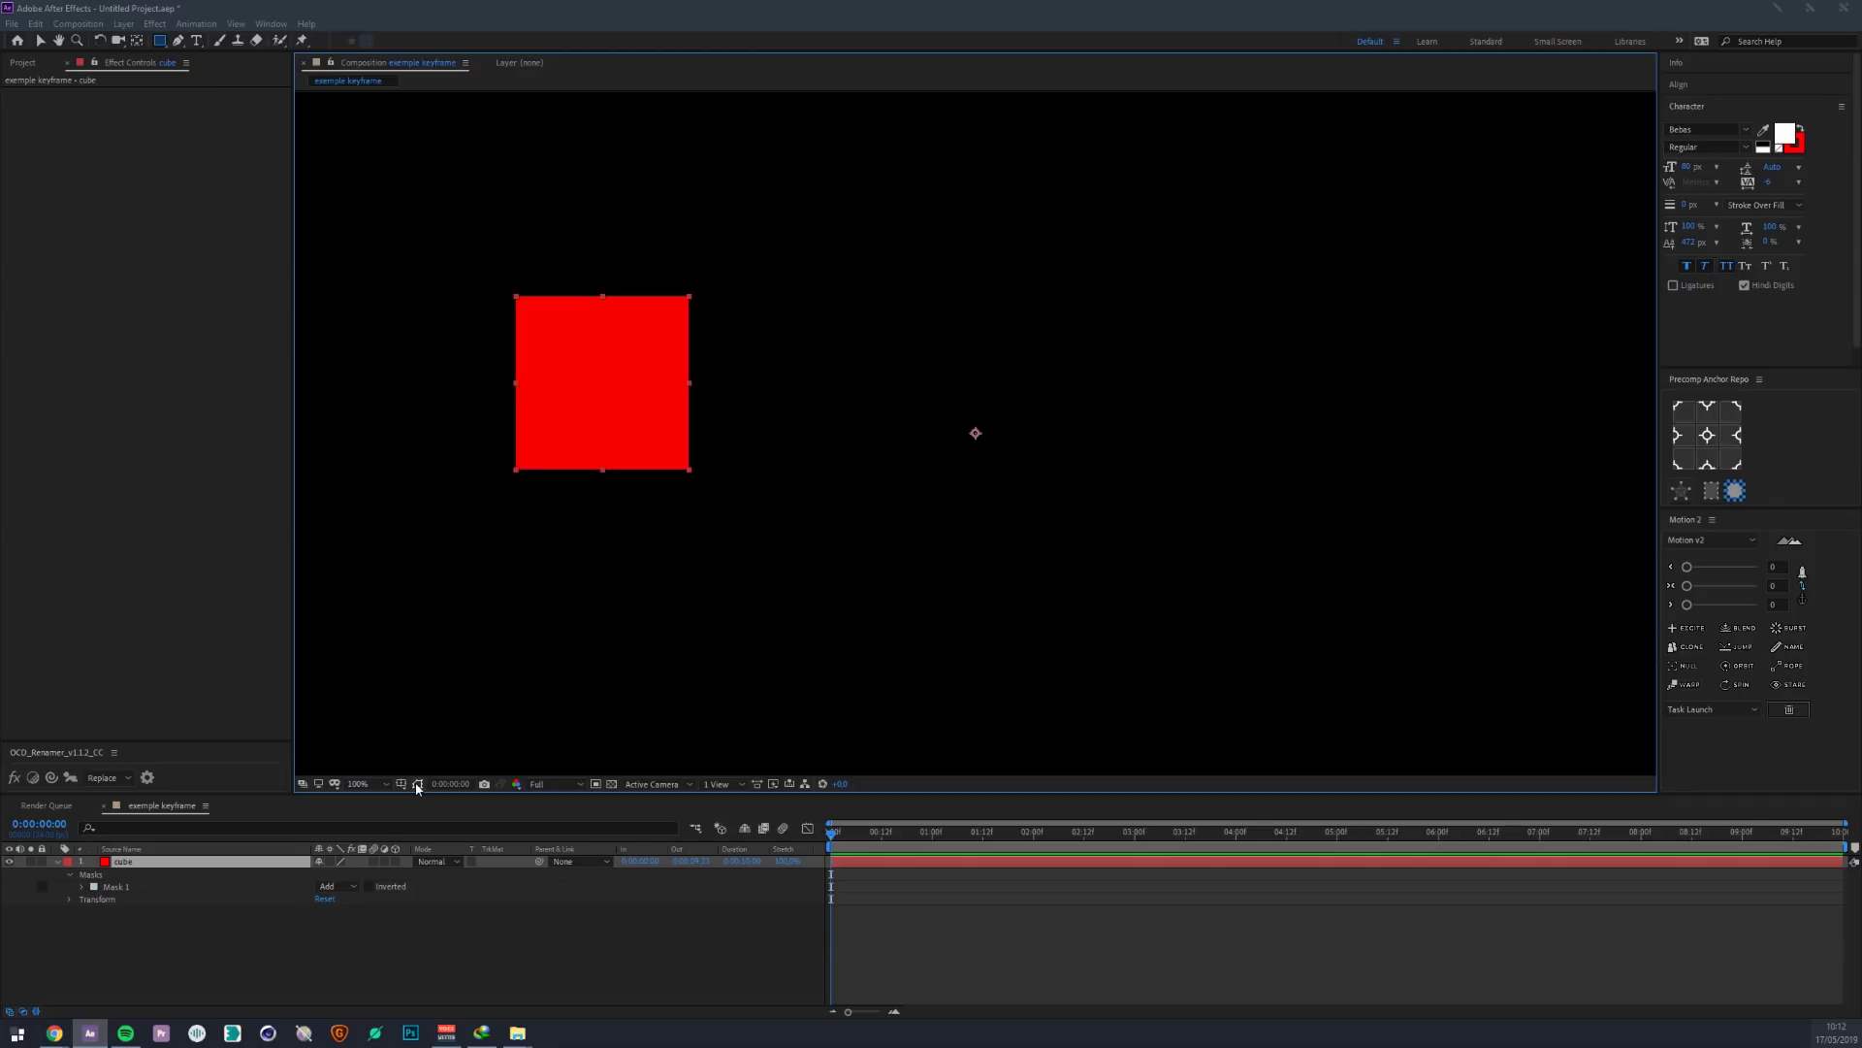
pyautogui.click(416, 783)
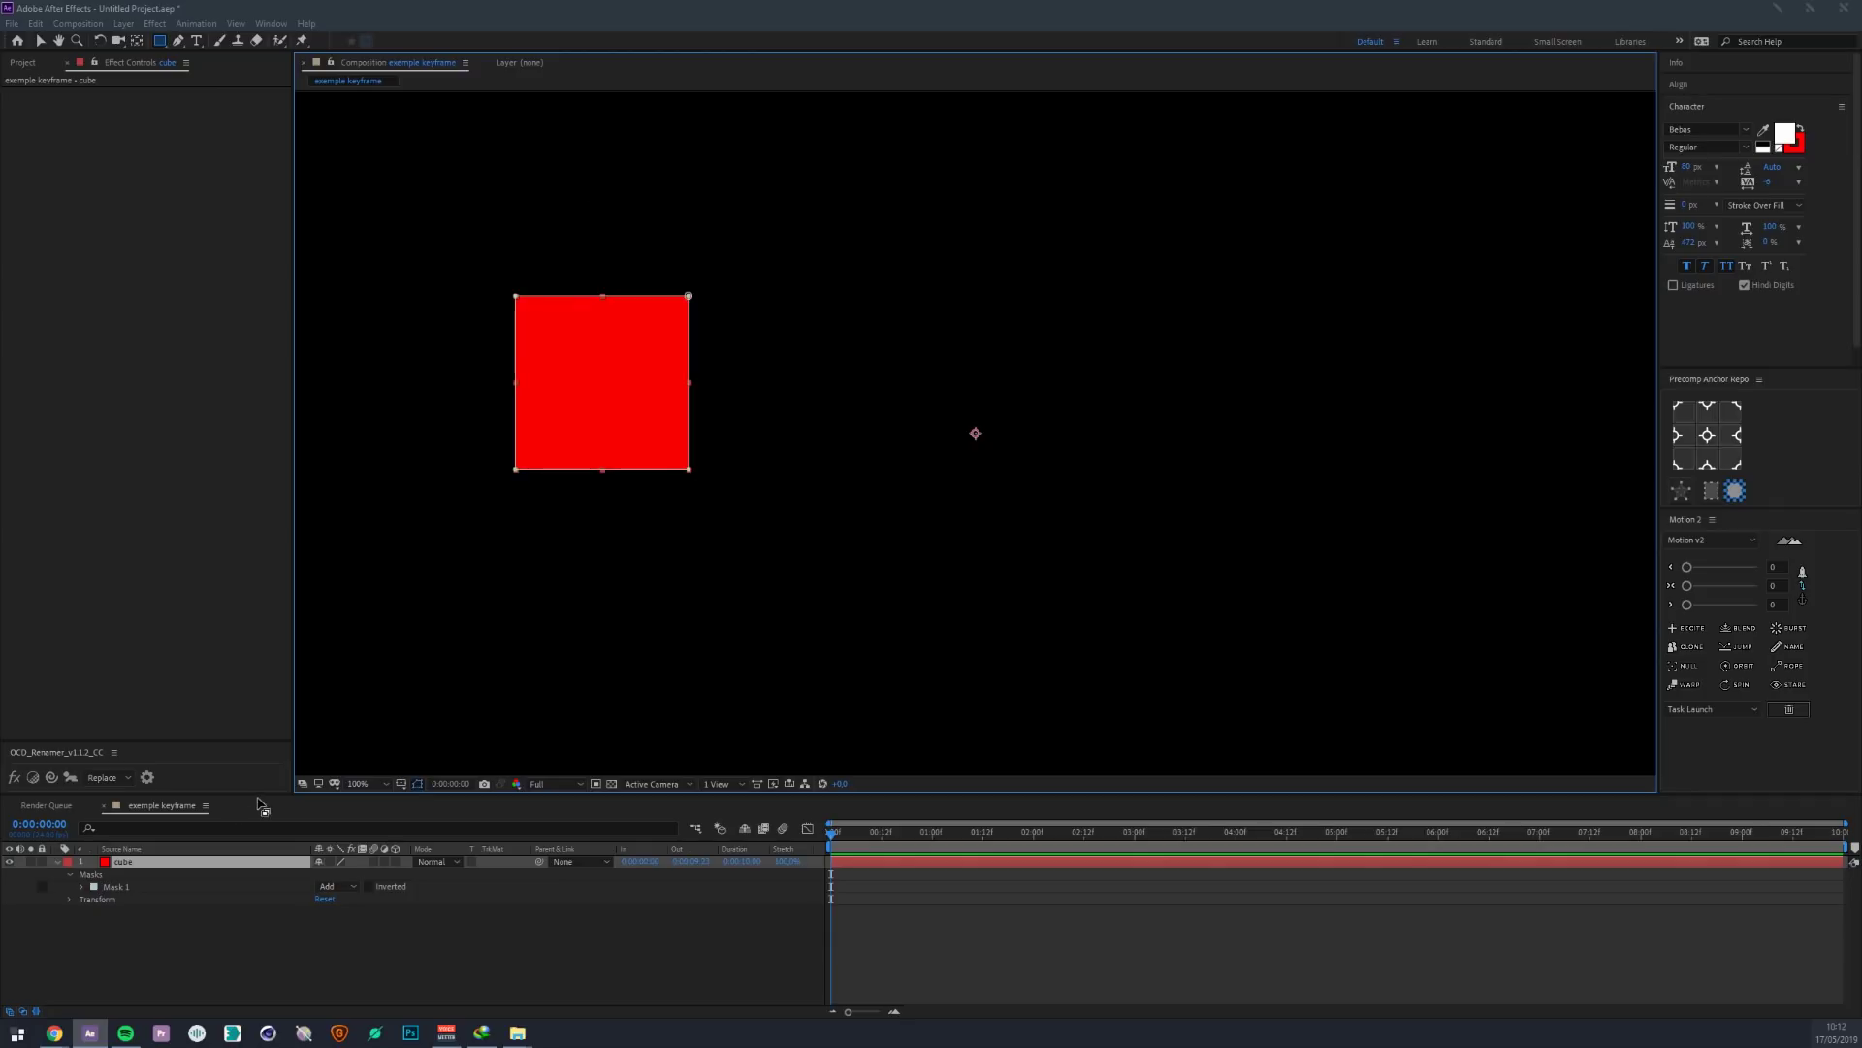
# - Reveal all mask properties of the cube layer: path, feather, opacity and expansion
pyautogui.click(113, 862)
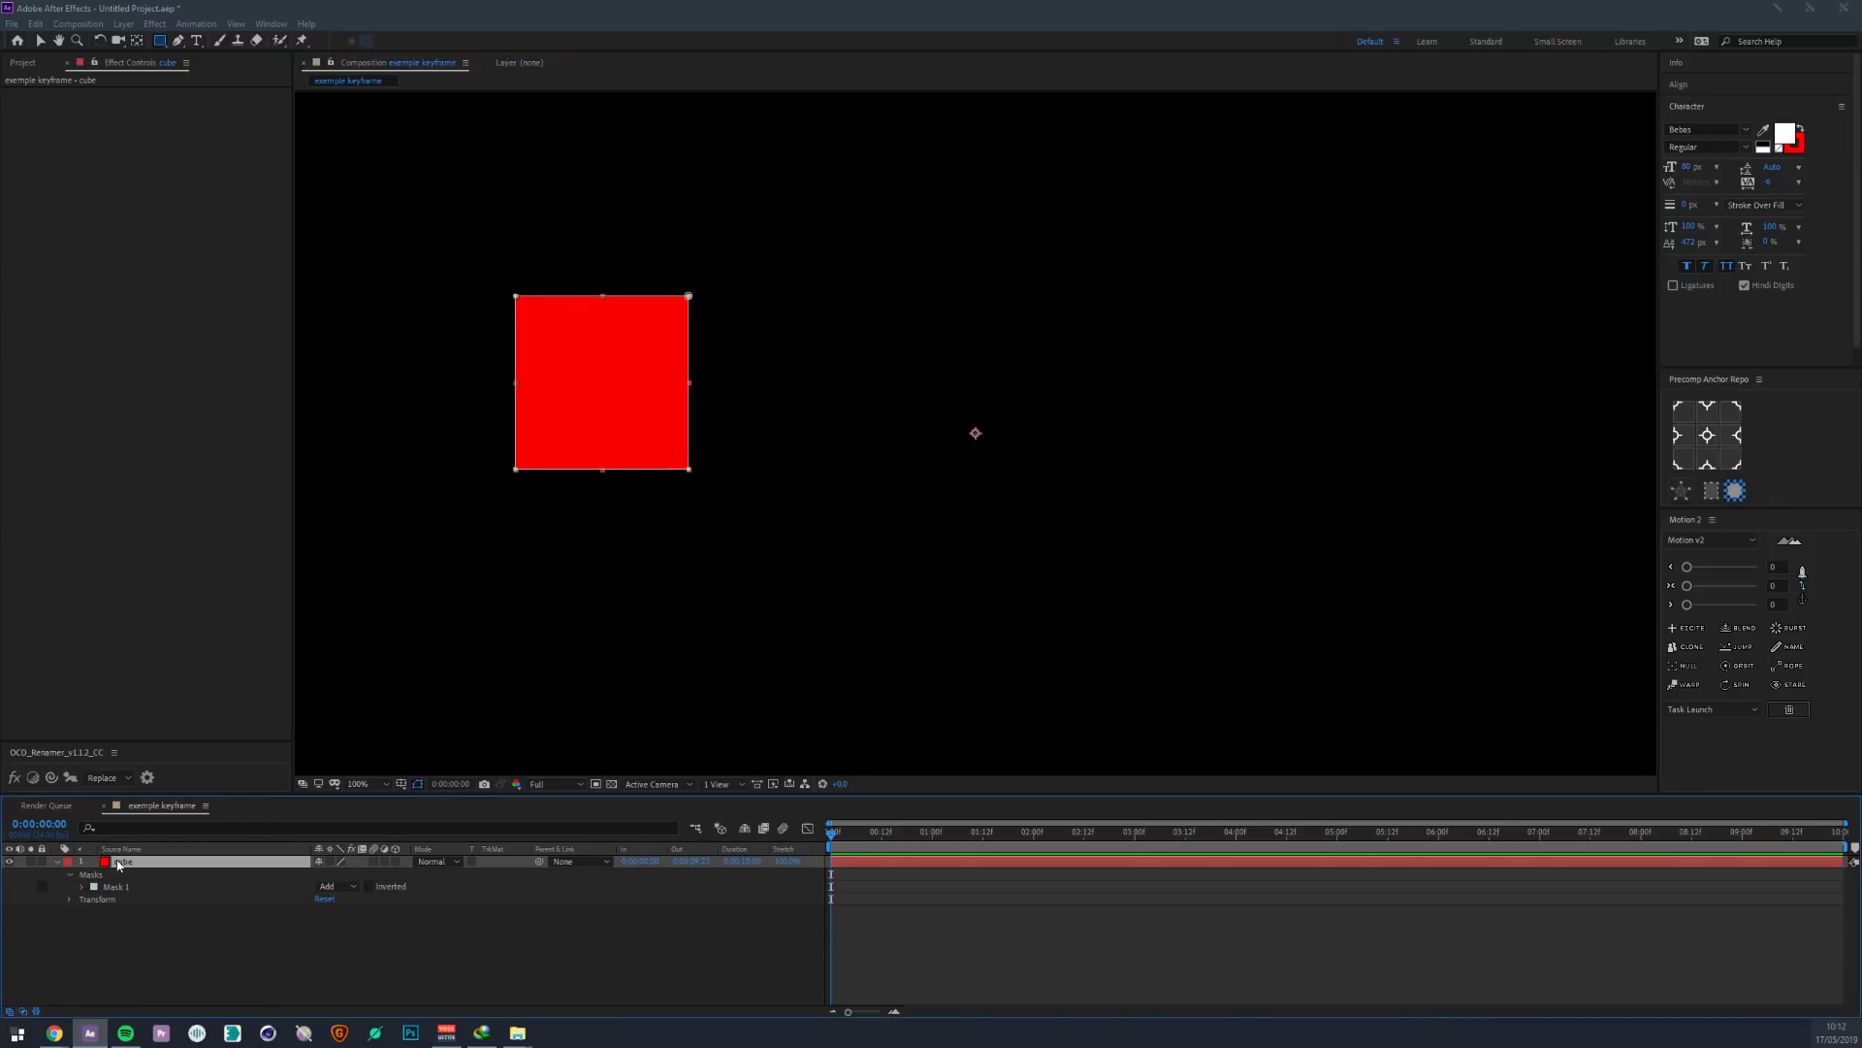
pyautogui.click(137, 912)
pyautogui.click(136, 873)
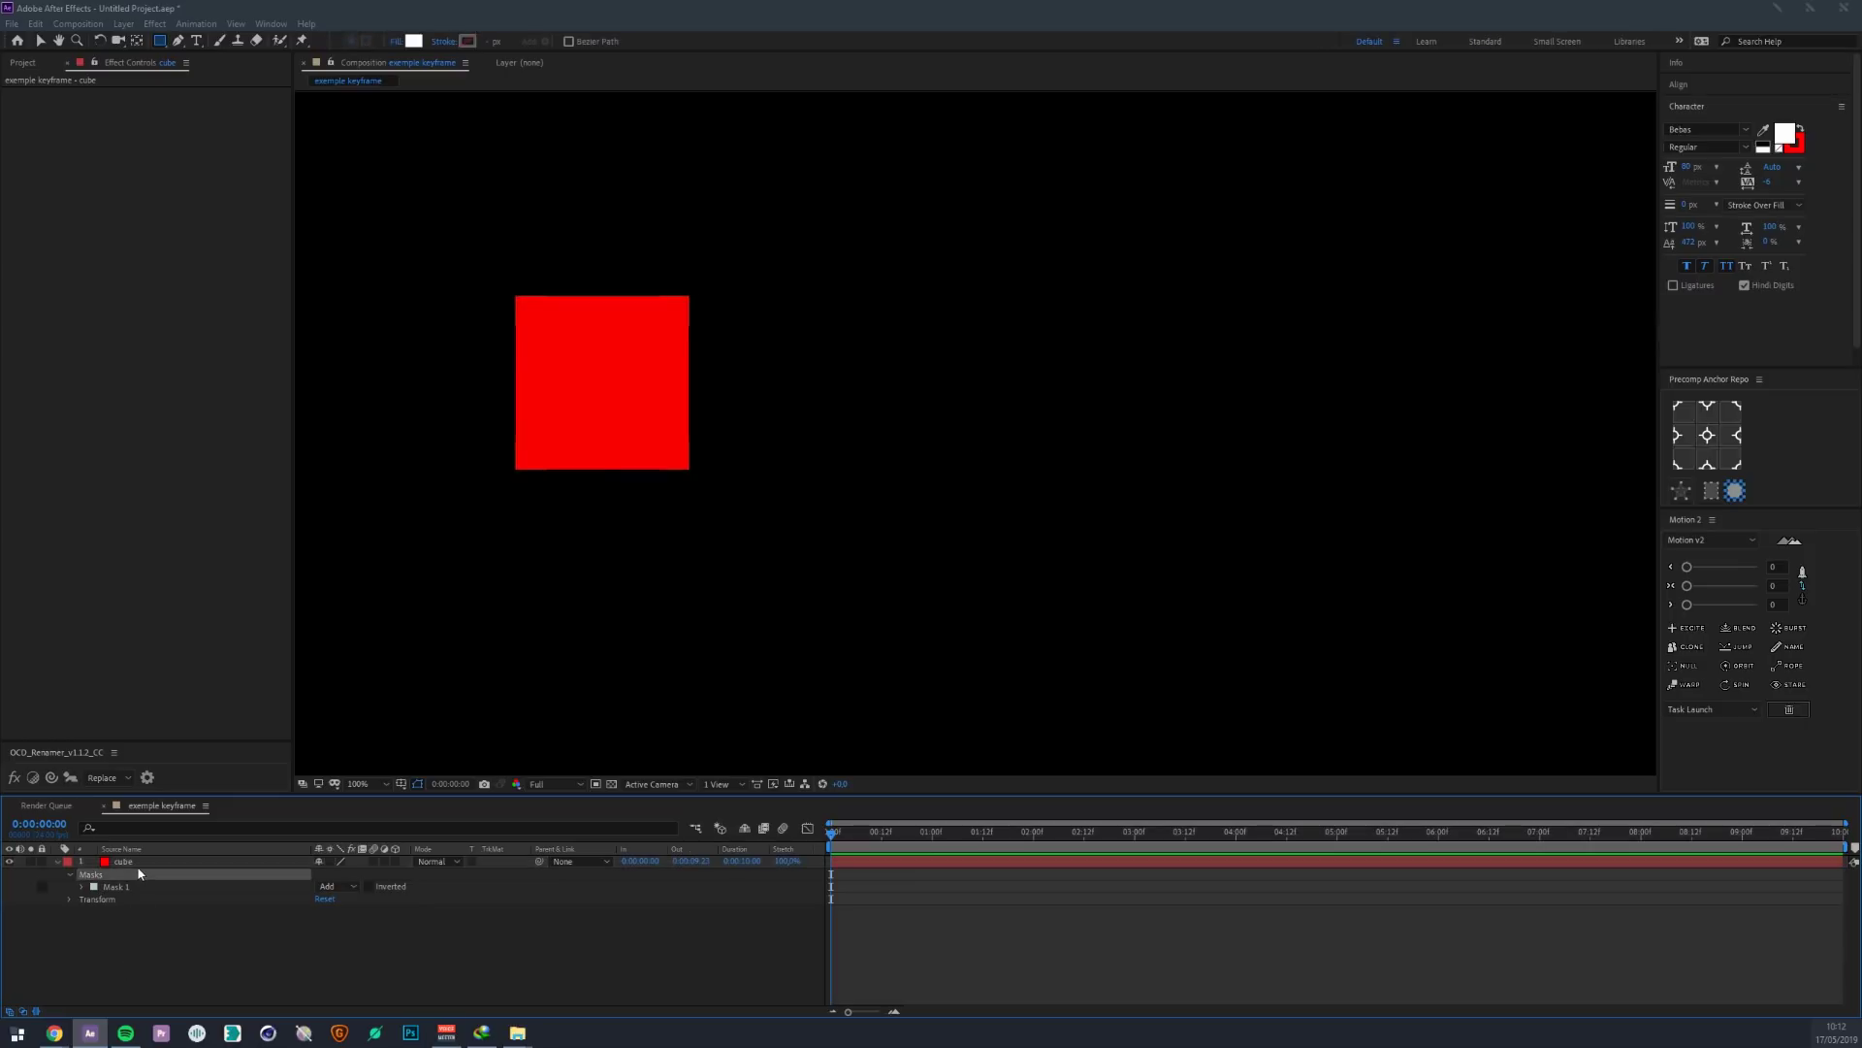
pyautogui.click(134, 864)
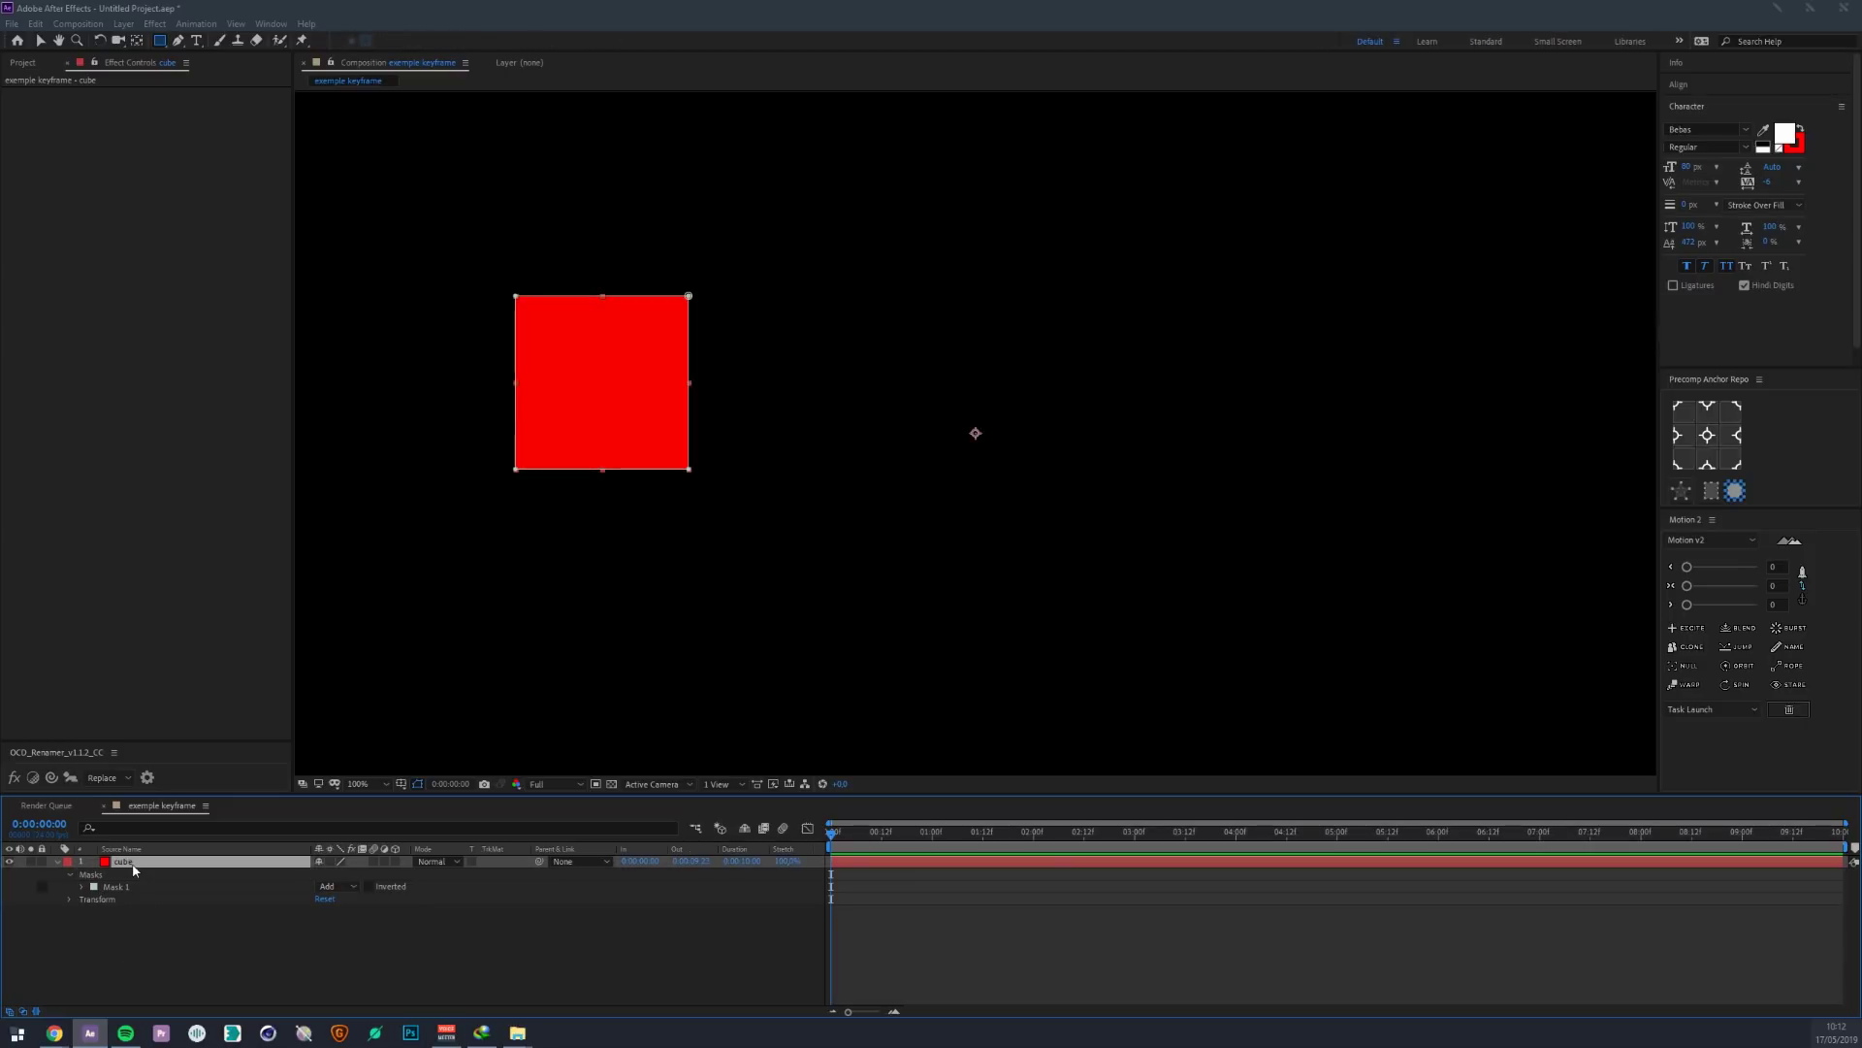
pyautogui.press('m')
pyautogui.press('m')
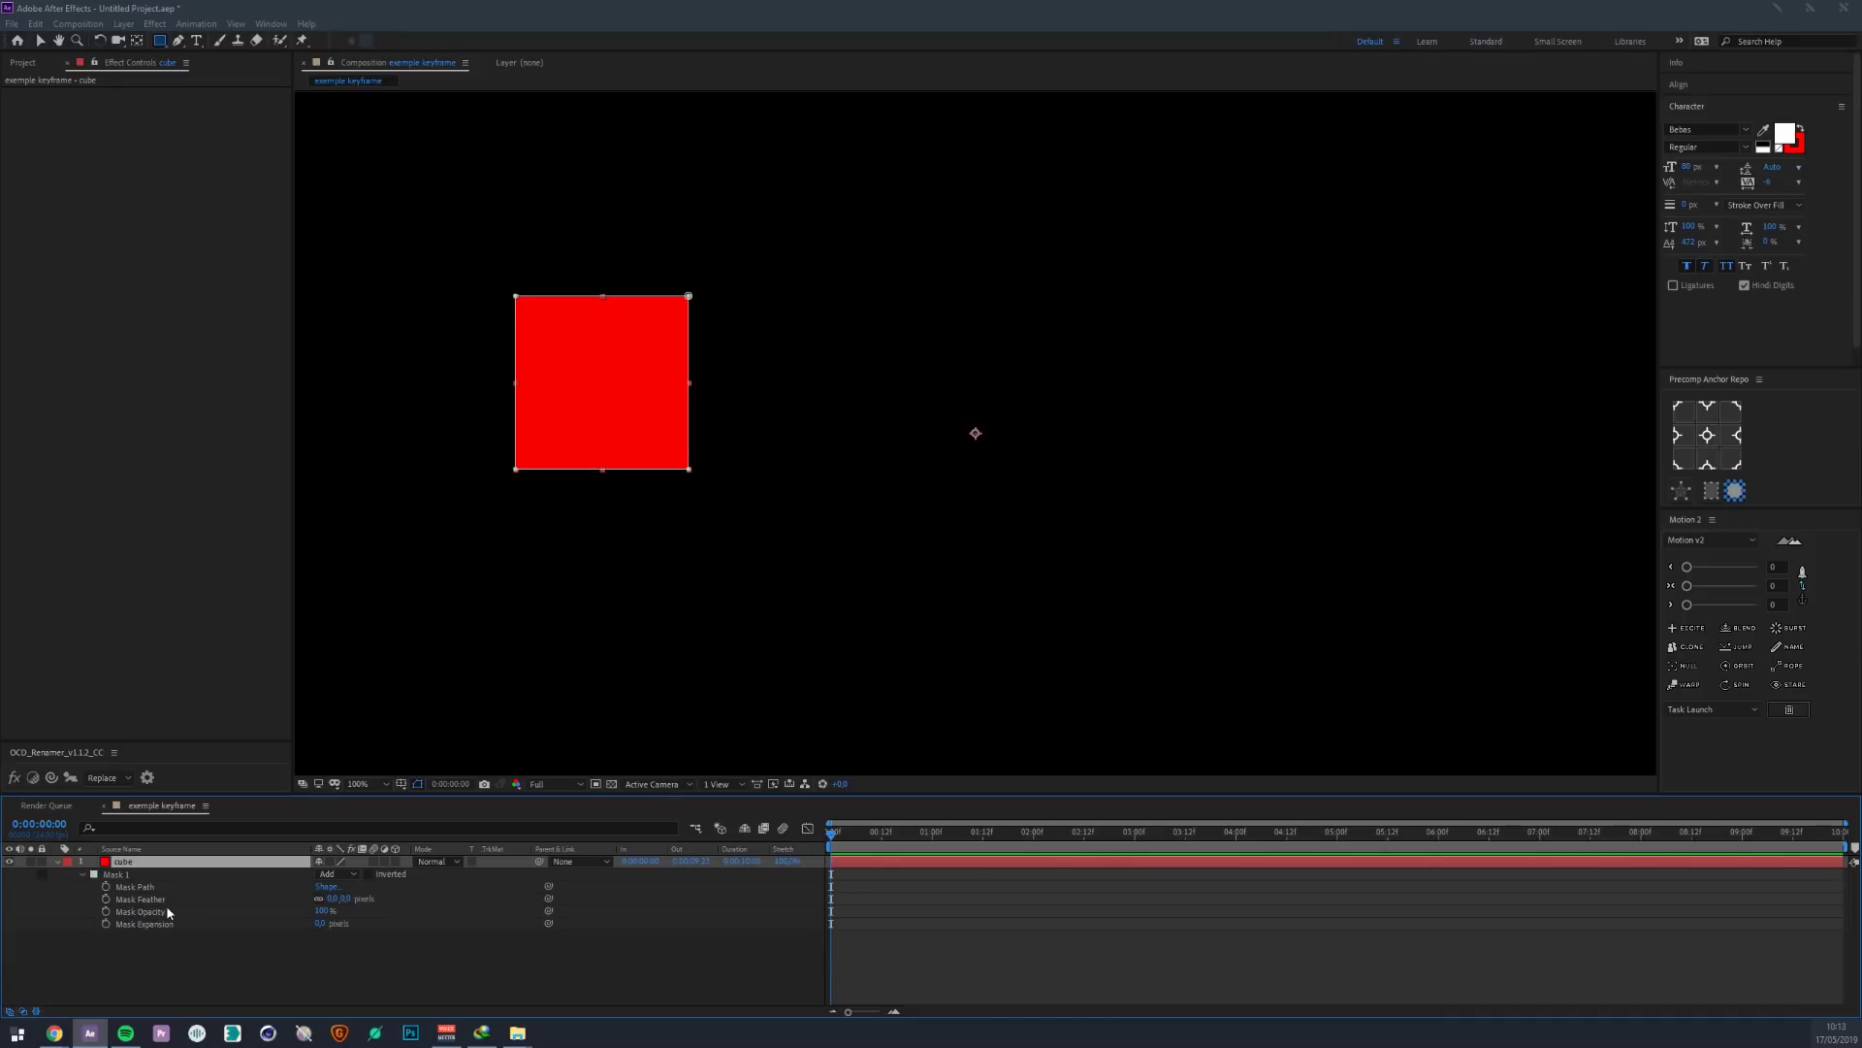
# - Try a heavy Mask Feather on the cube layer's mask and undo it
pyautogui.moveTo(320, 911)
pyautogui.mouseDown()
pyautogui.moveTo(223, 912)
pyautogui.moveTo(325, 911)
pyautogui.mouseUp()
pyautogui.click(242, 900)
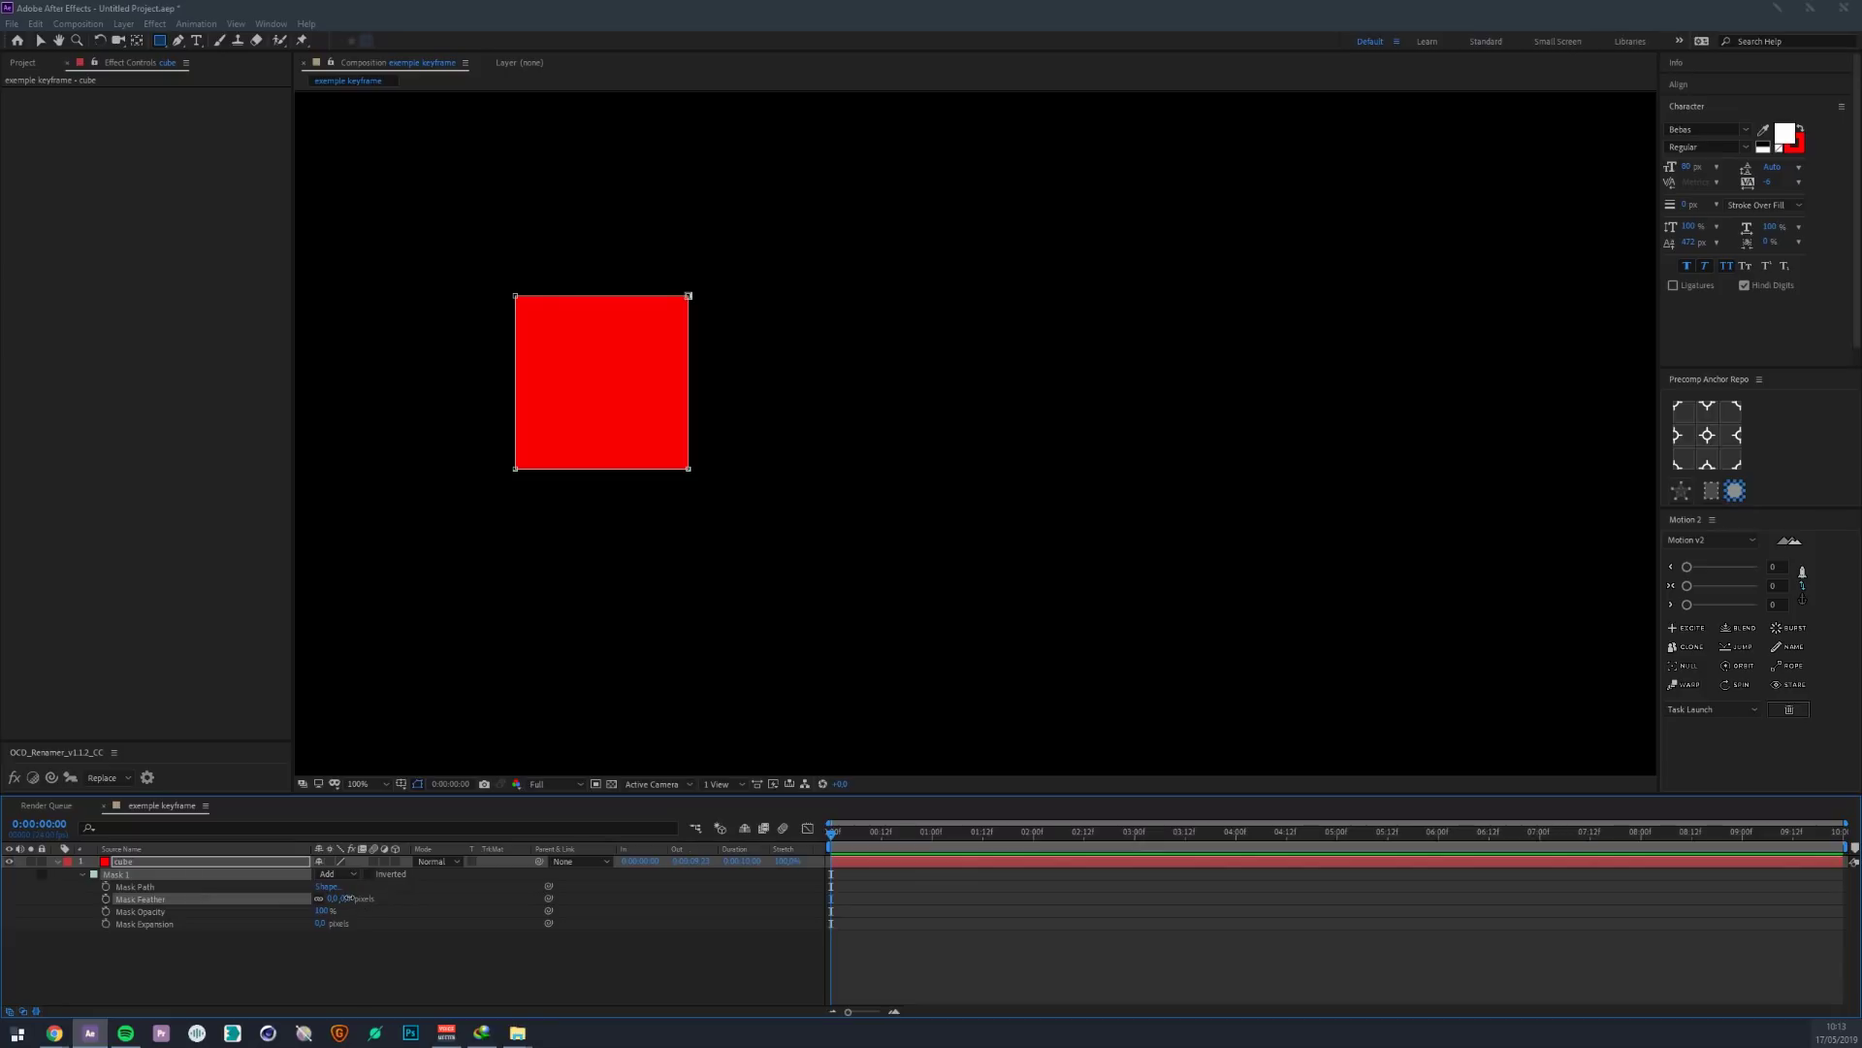
pyautogui.moveTo(346, 899); pyautogui.dragTo(435, 882)
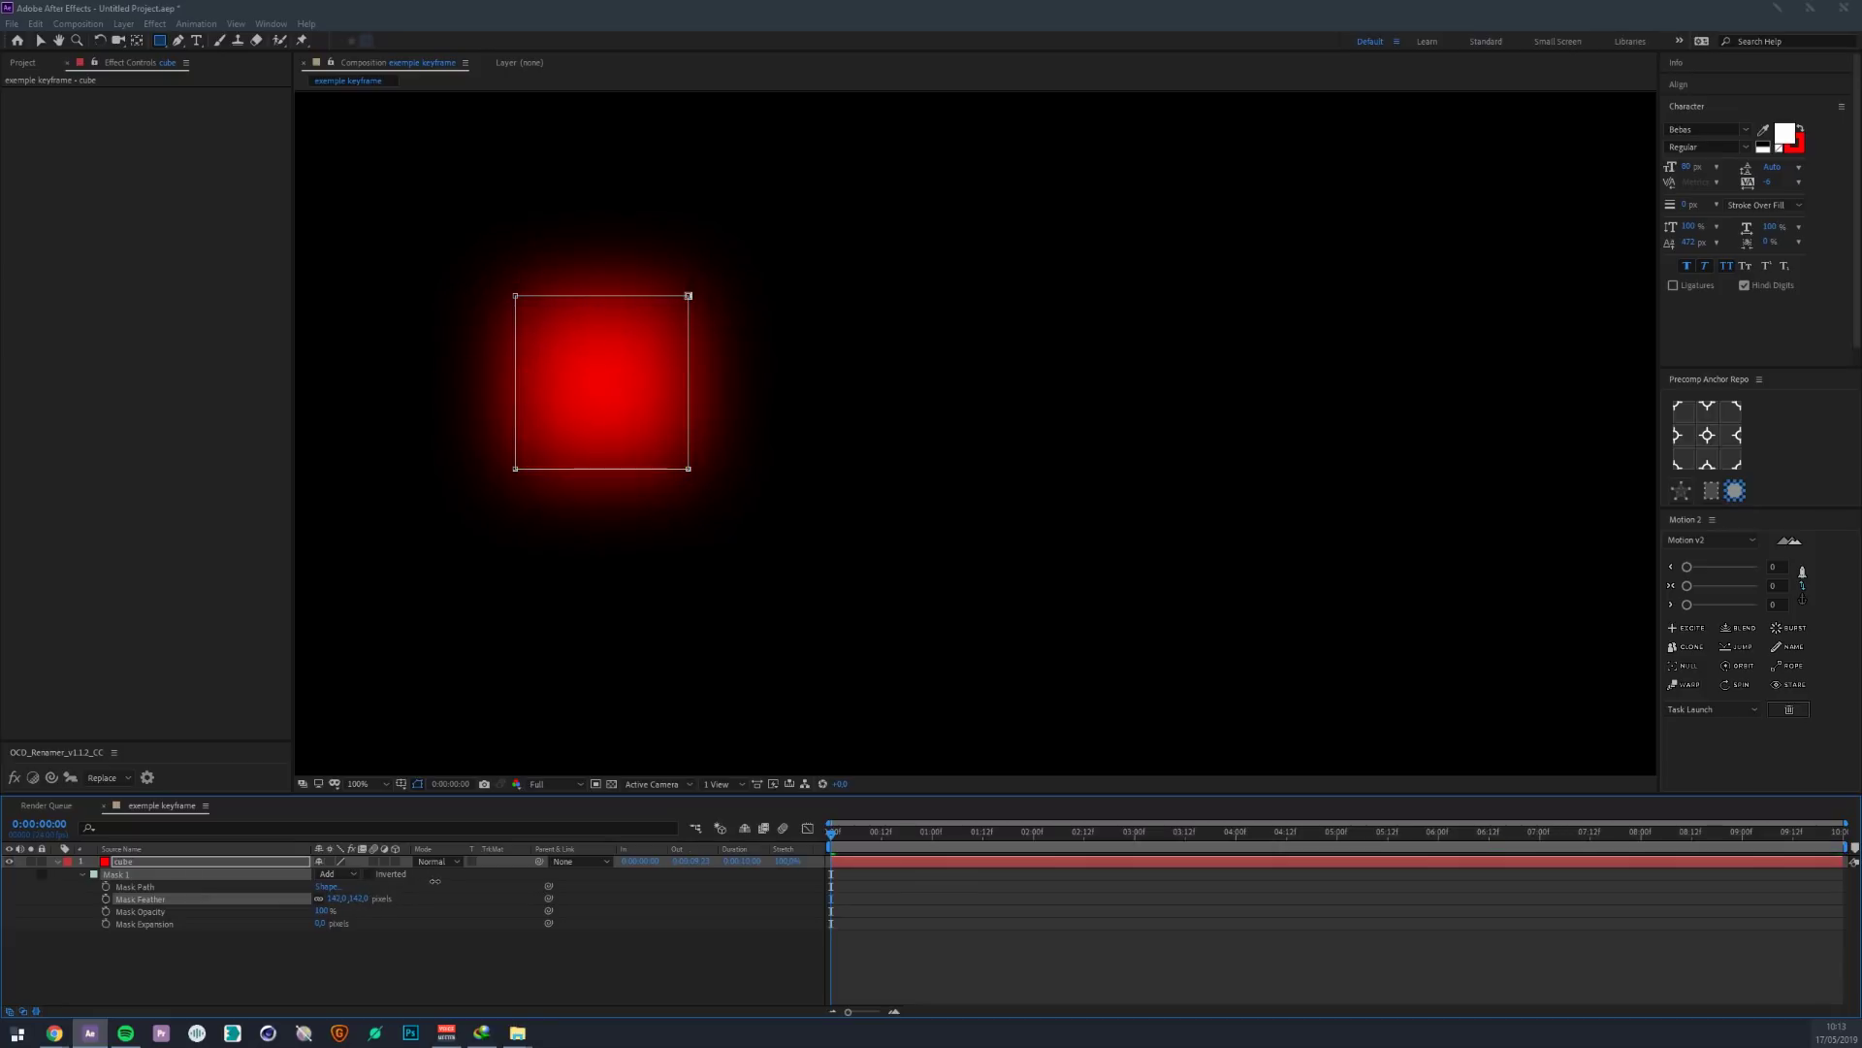
pyautogui.hotkey('ctrl', 'z')
pyautogui.hotkey('ctrl', 'shift', 'z')
pyautogui.hotkey('ctrl', 'z')
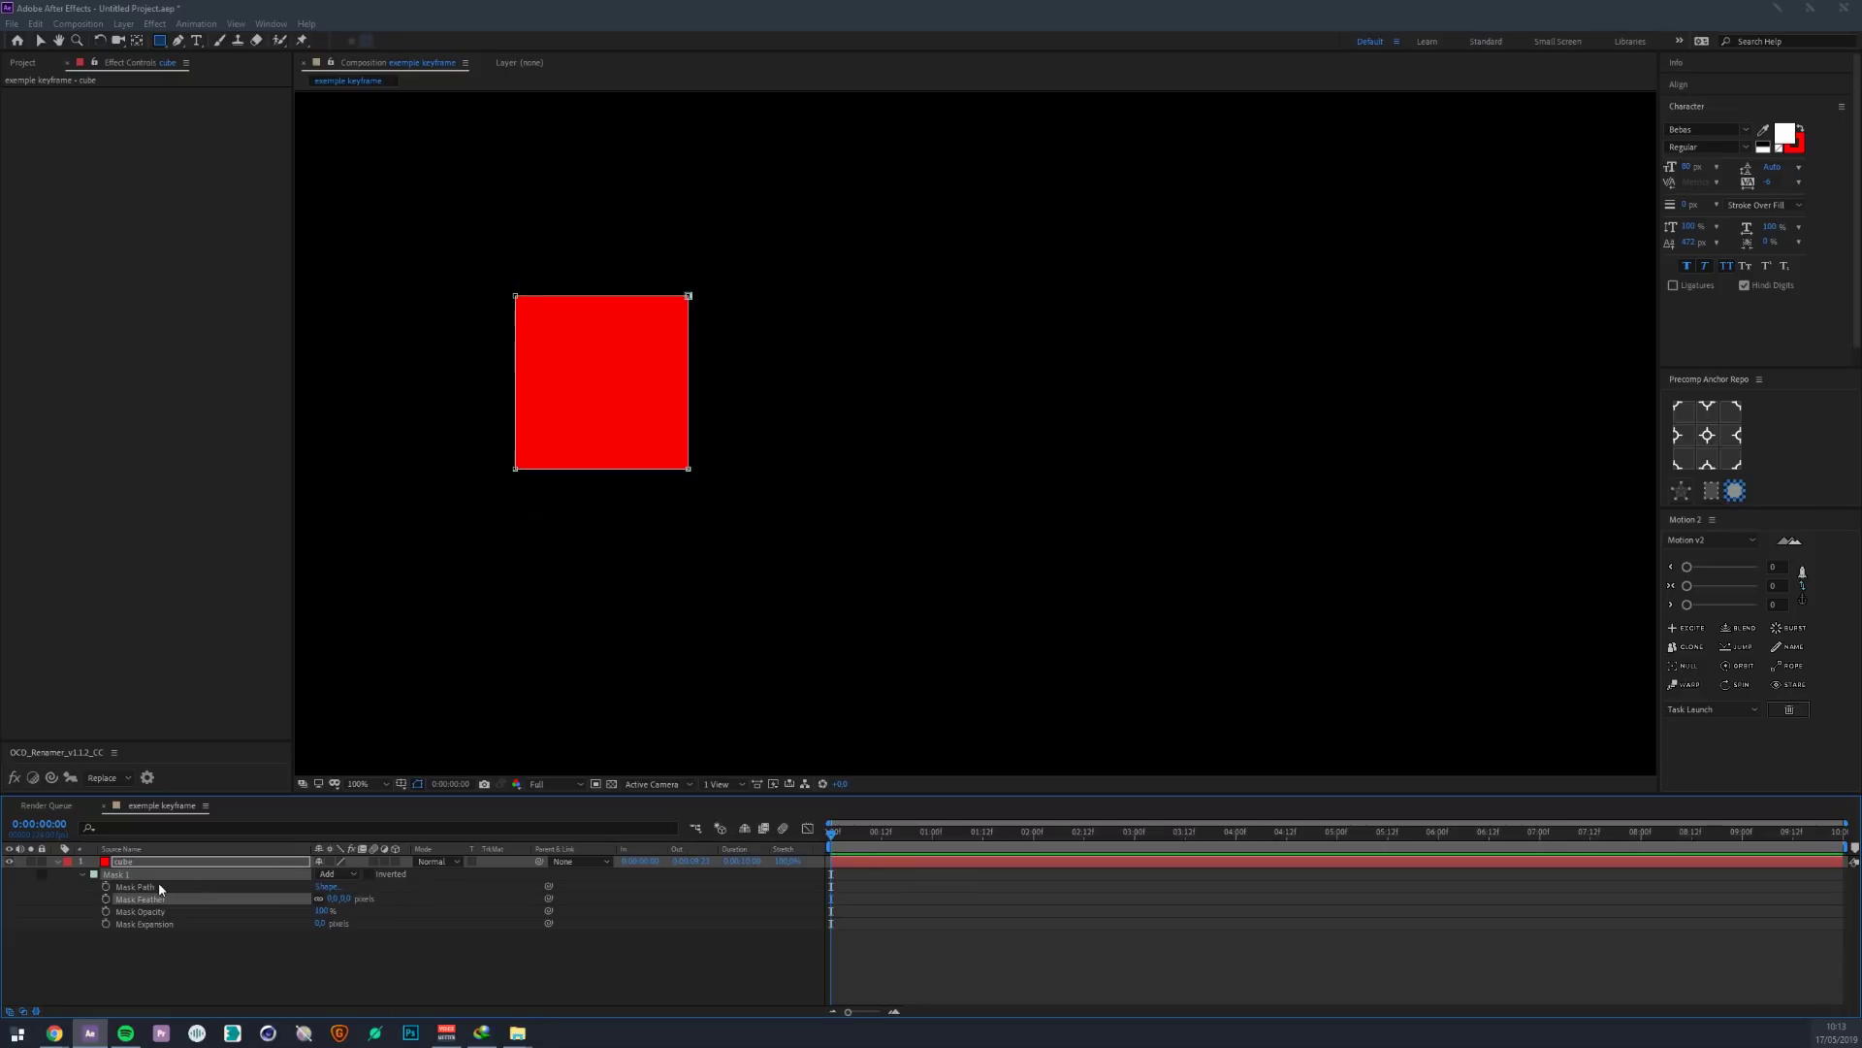
# - Set a Mask Path keyframe for the cube layer at 0:00:00:00
pyautogui.click(157, 885)
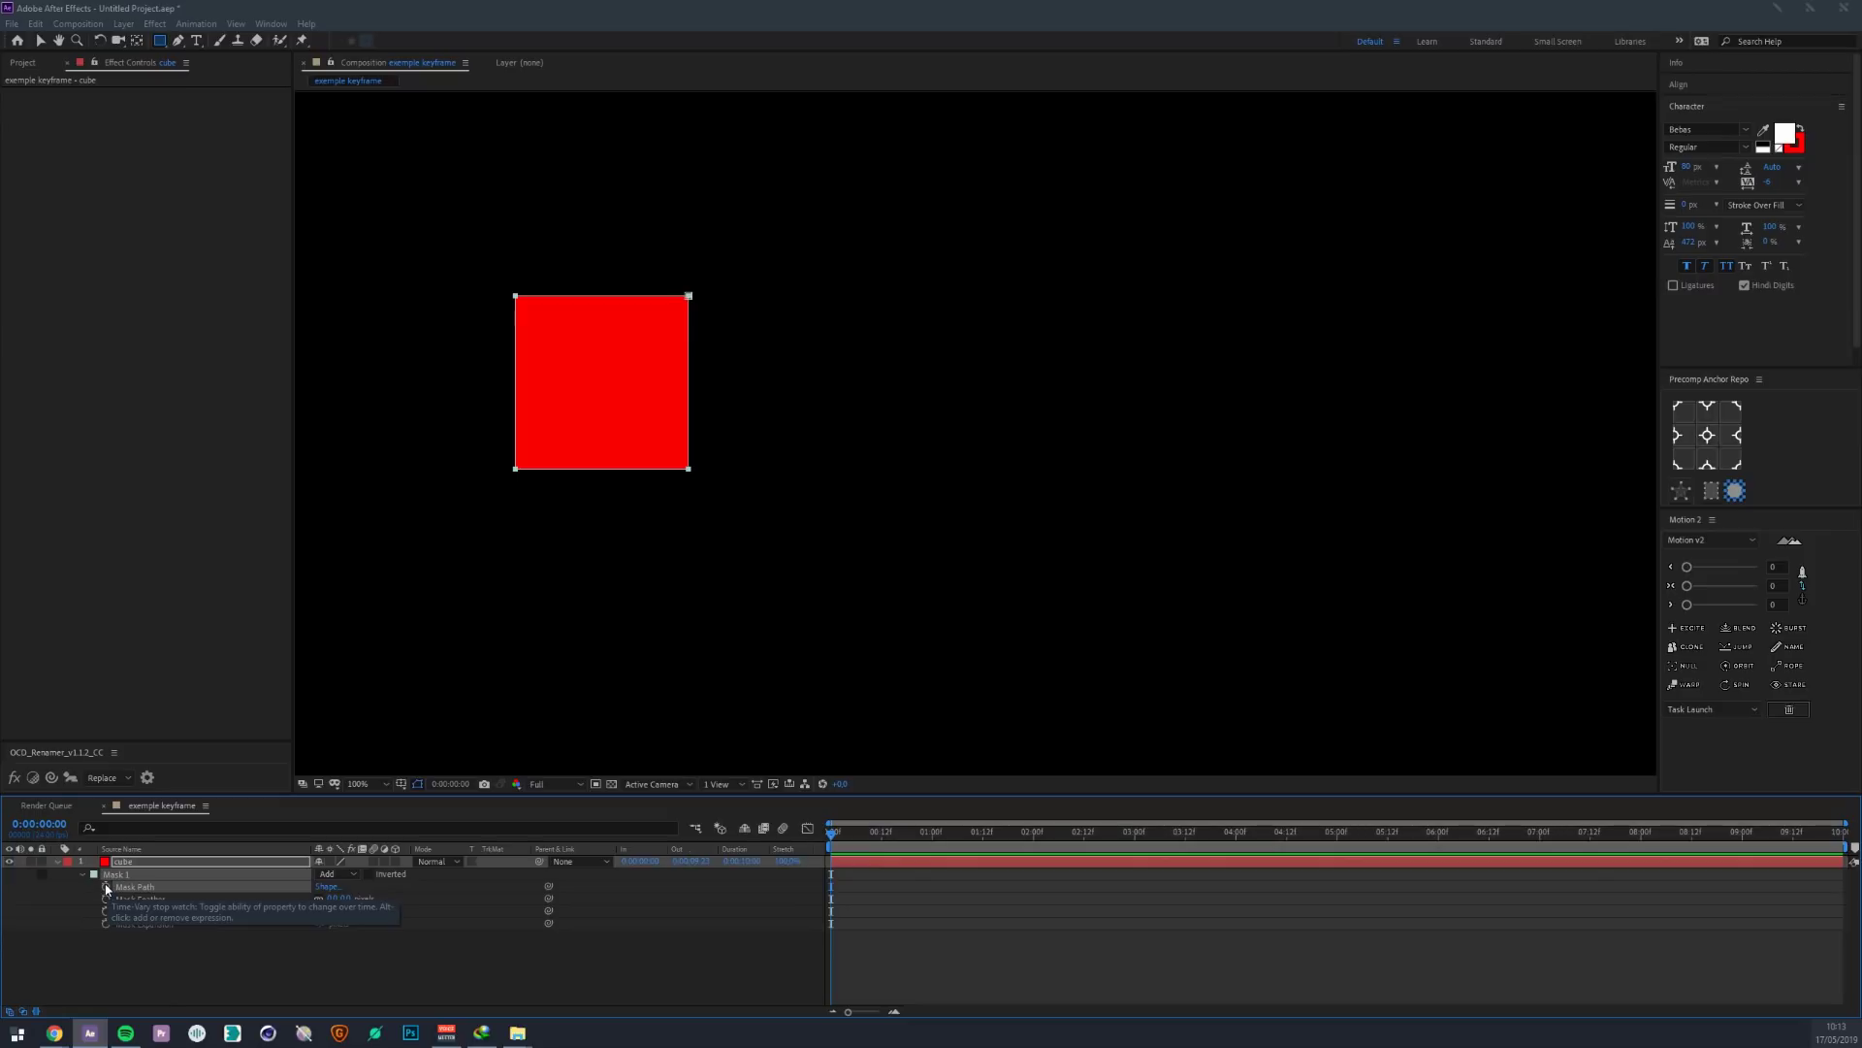
pyautogui.click(107, 889)
pyautogui.click(809, 959)
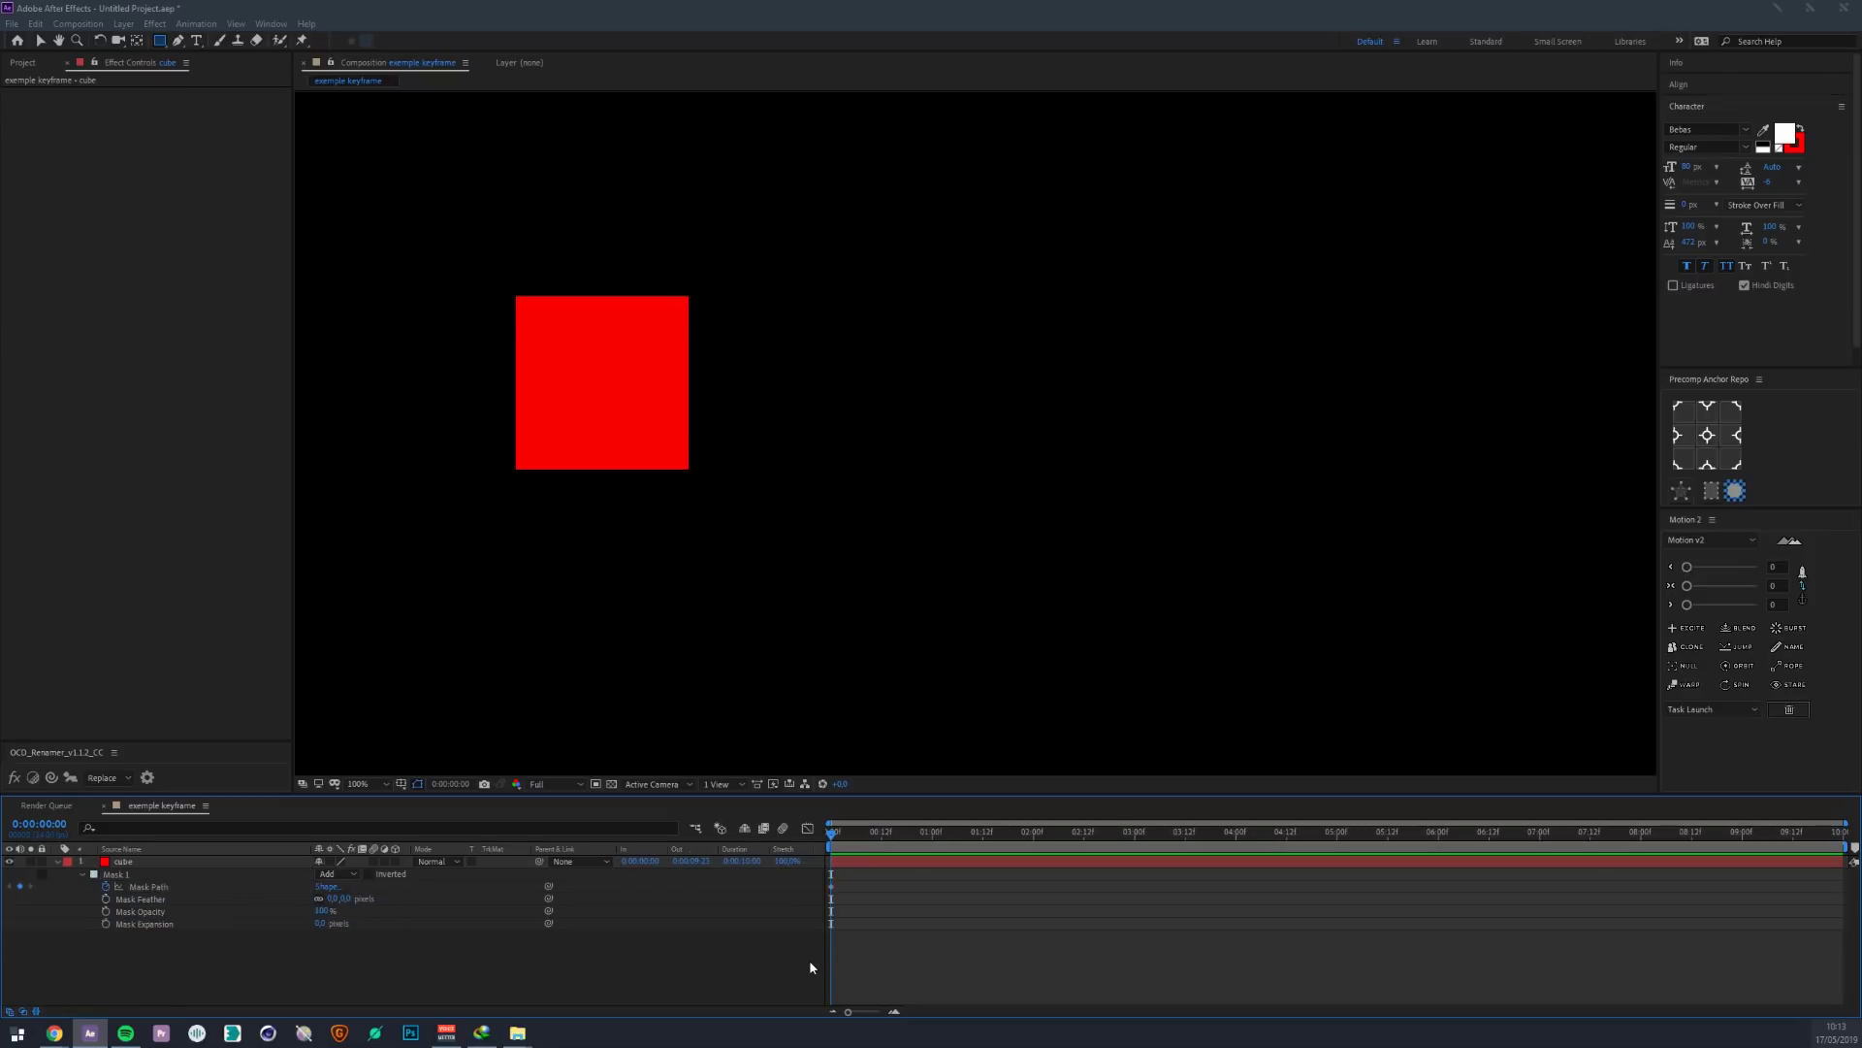
pyautogui.moveTo(851, 881)
pyautogui.mouseDown()
pyautogui.moveTo(817, 899)
pyautogui.moveTo(892, 897)
pyautogui.moveTo(840, 895)
pyautogui.mouseUp()
pyautogui.click(877, 896)
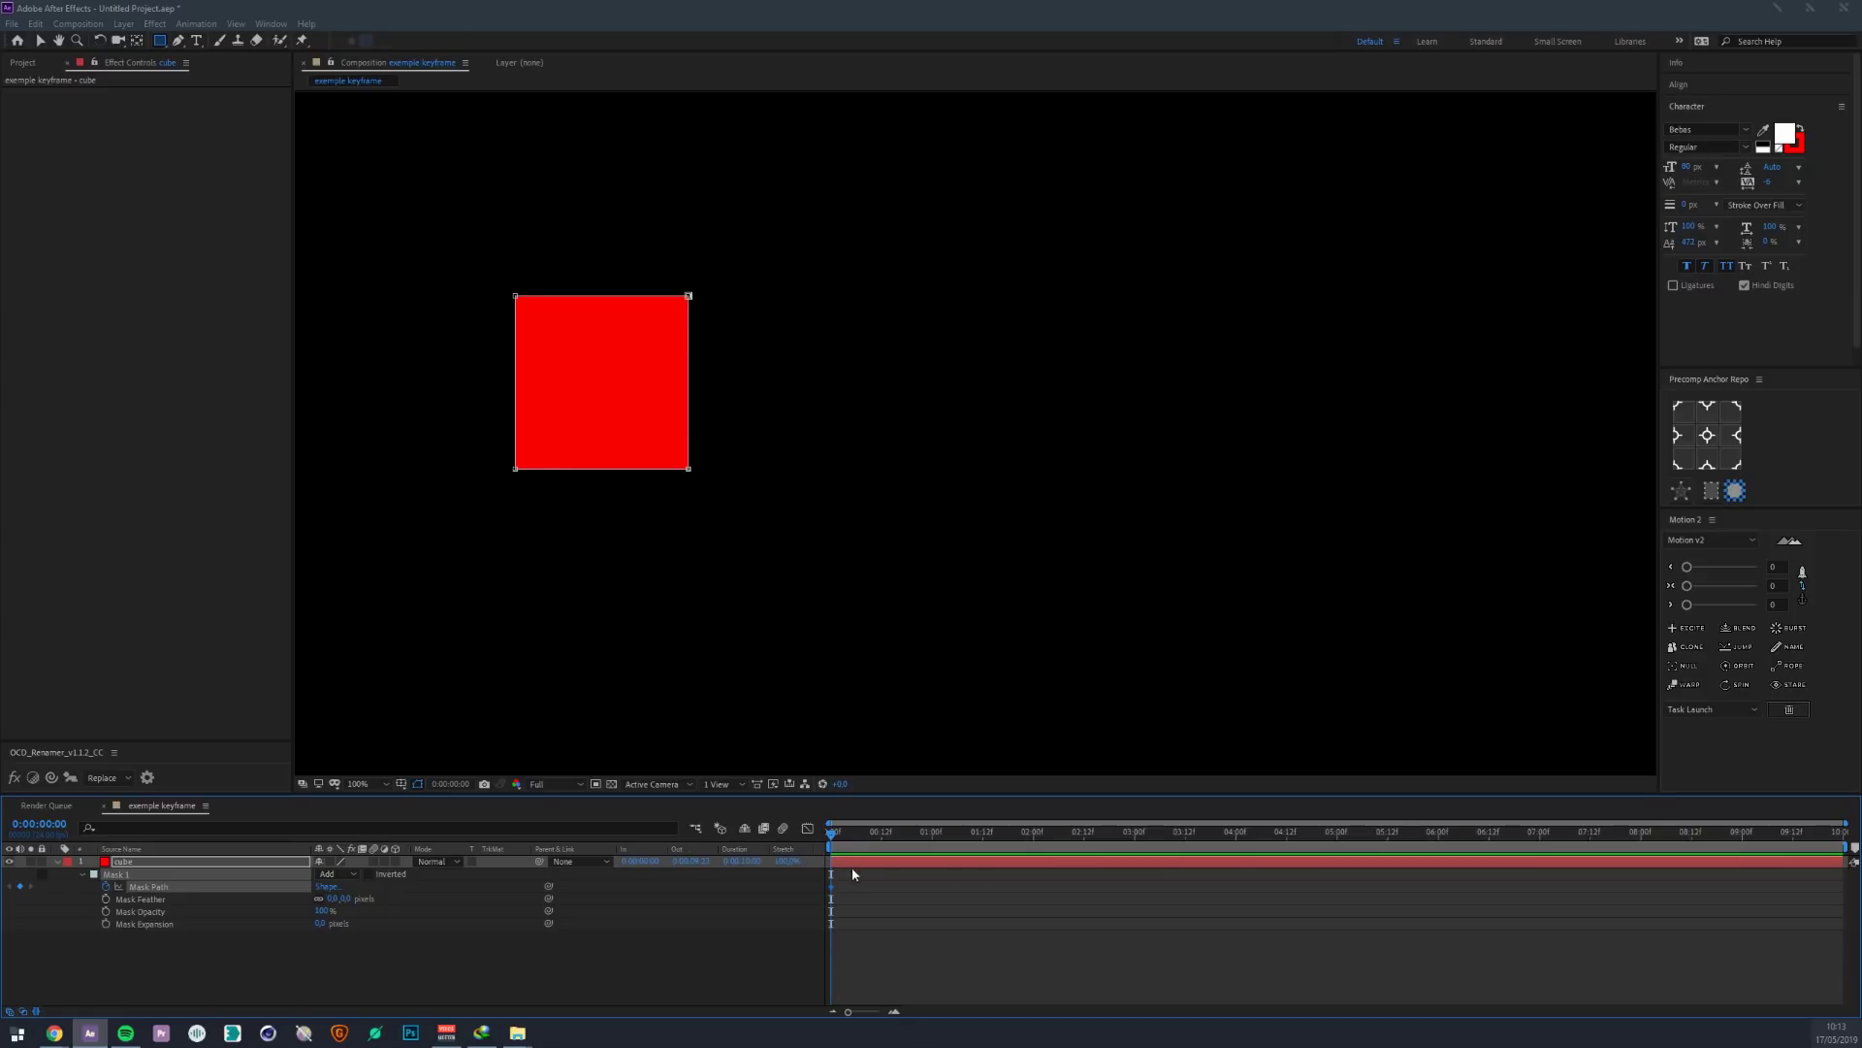
# - At 0:00:02:12, stretch the mask's upper-right corner horizontally far across the frame and scrub back to the start
pyautogui.moveTo(910, 854); pyautogui.dragTo(1085, 852)
pyautogui.press('v')
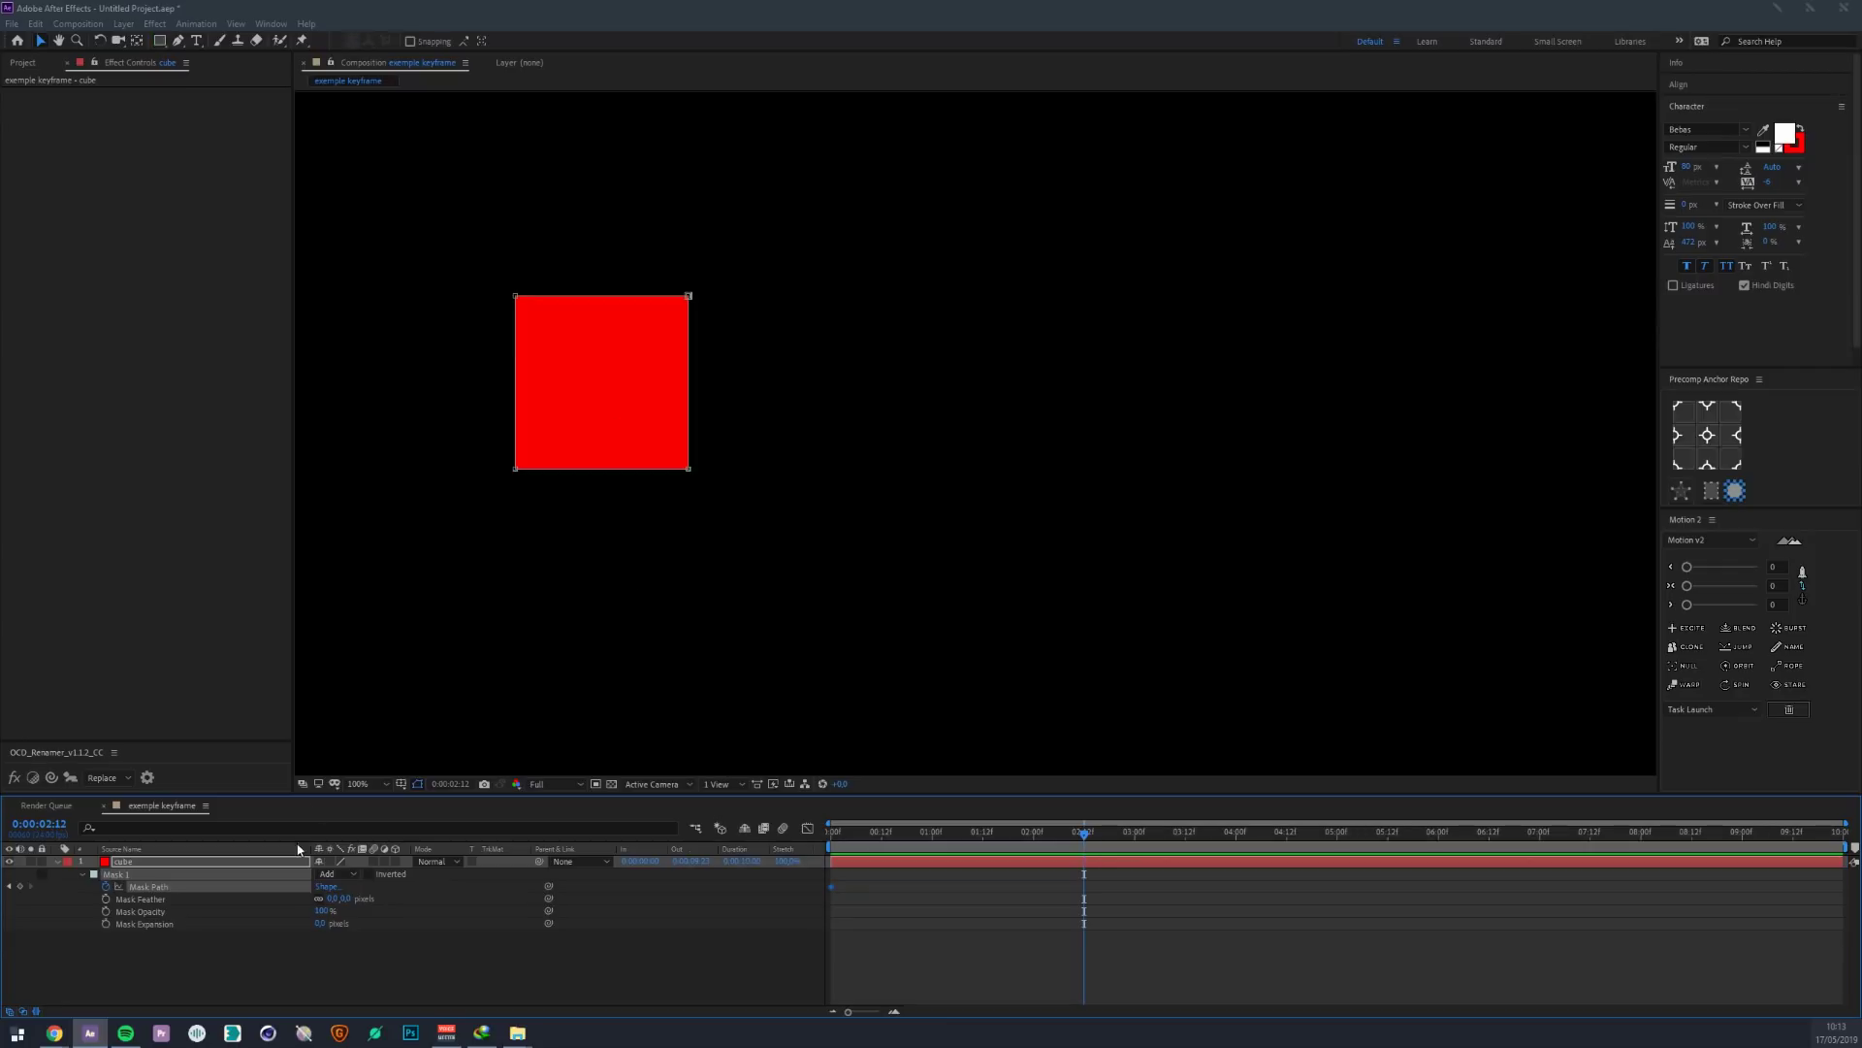
pyautogui.moveTo(688, 296); pyautogui.dragTo(1035, 311)
pyautogui.hotkey('ctrl', 'z')
pyautogui.click(765, 367)
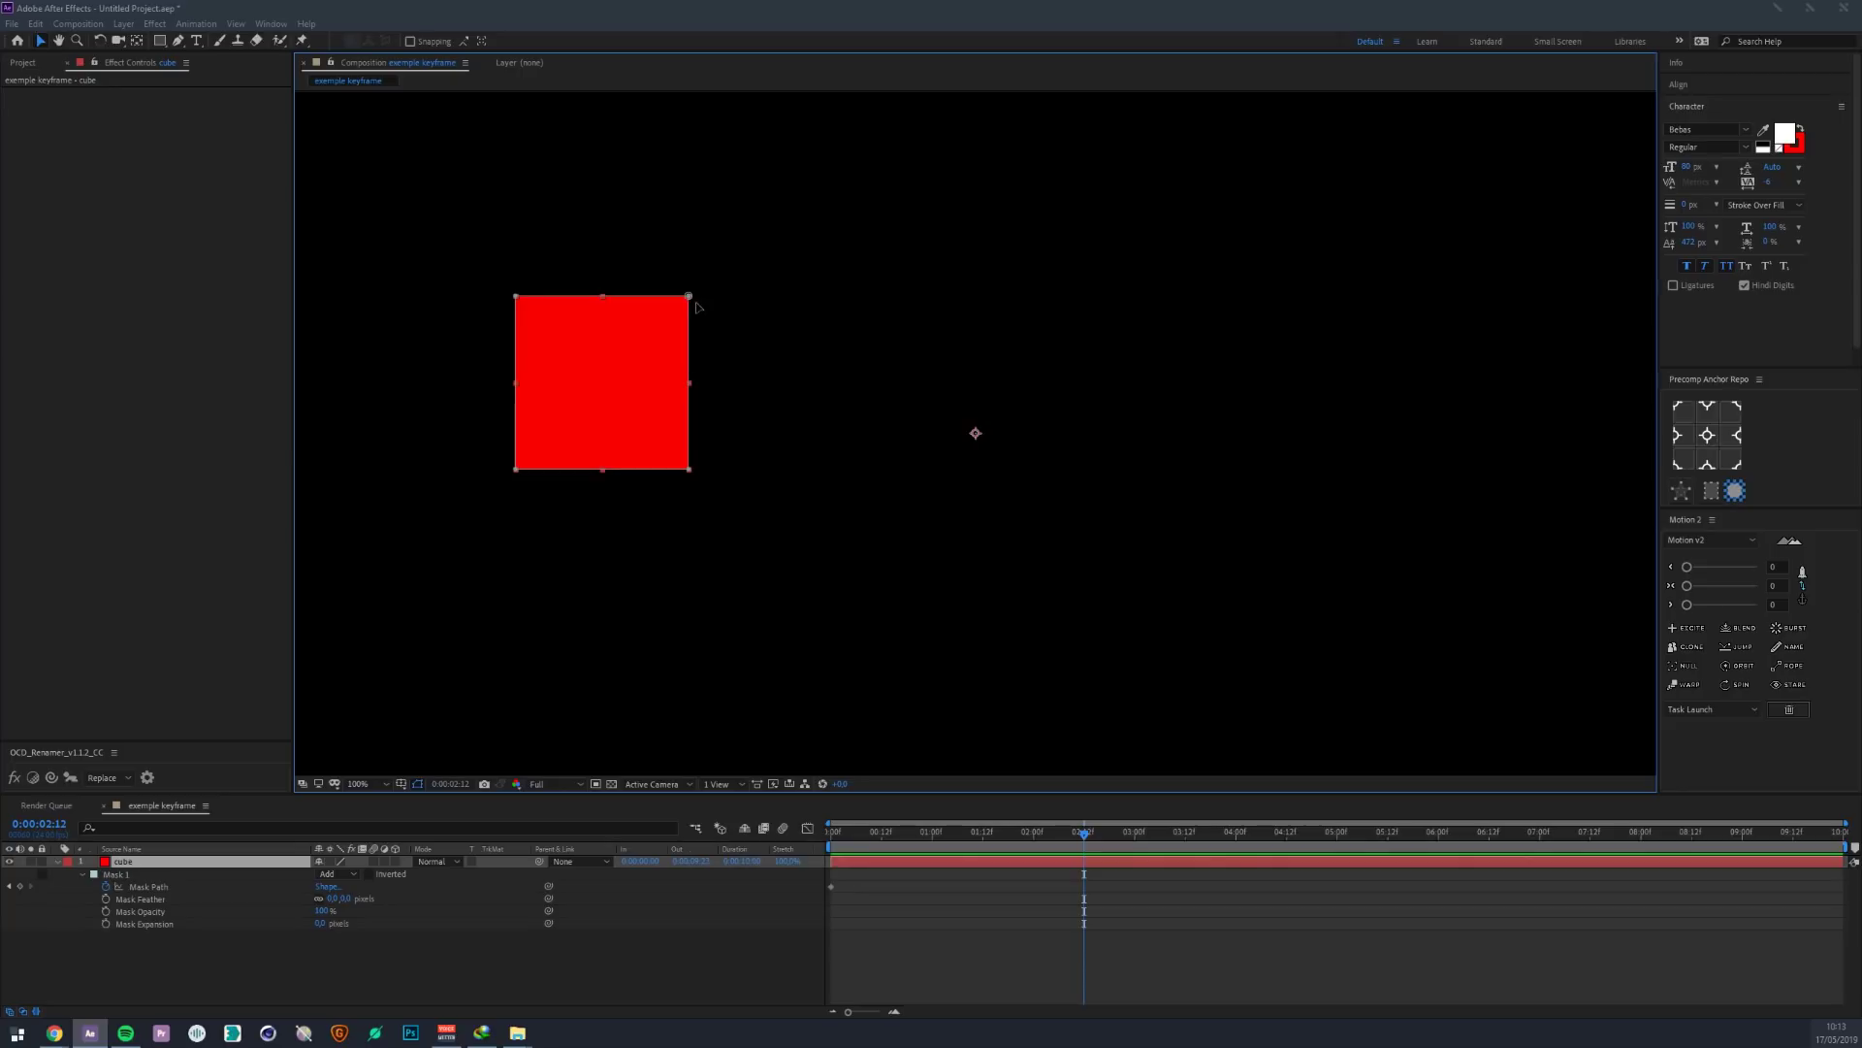
pyautogui.moveTo(690, 297); pyautogui.dragTo(1385, 320)
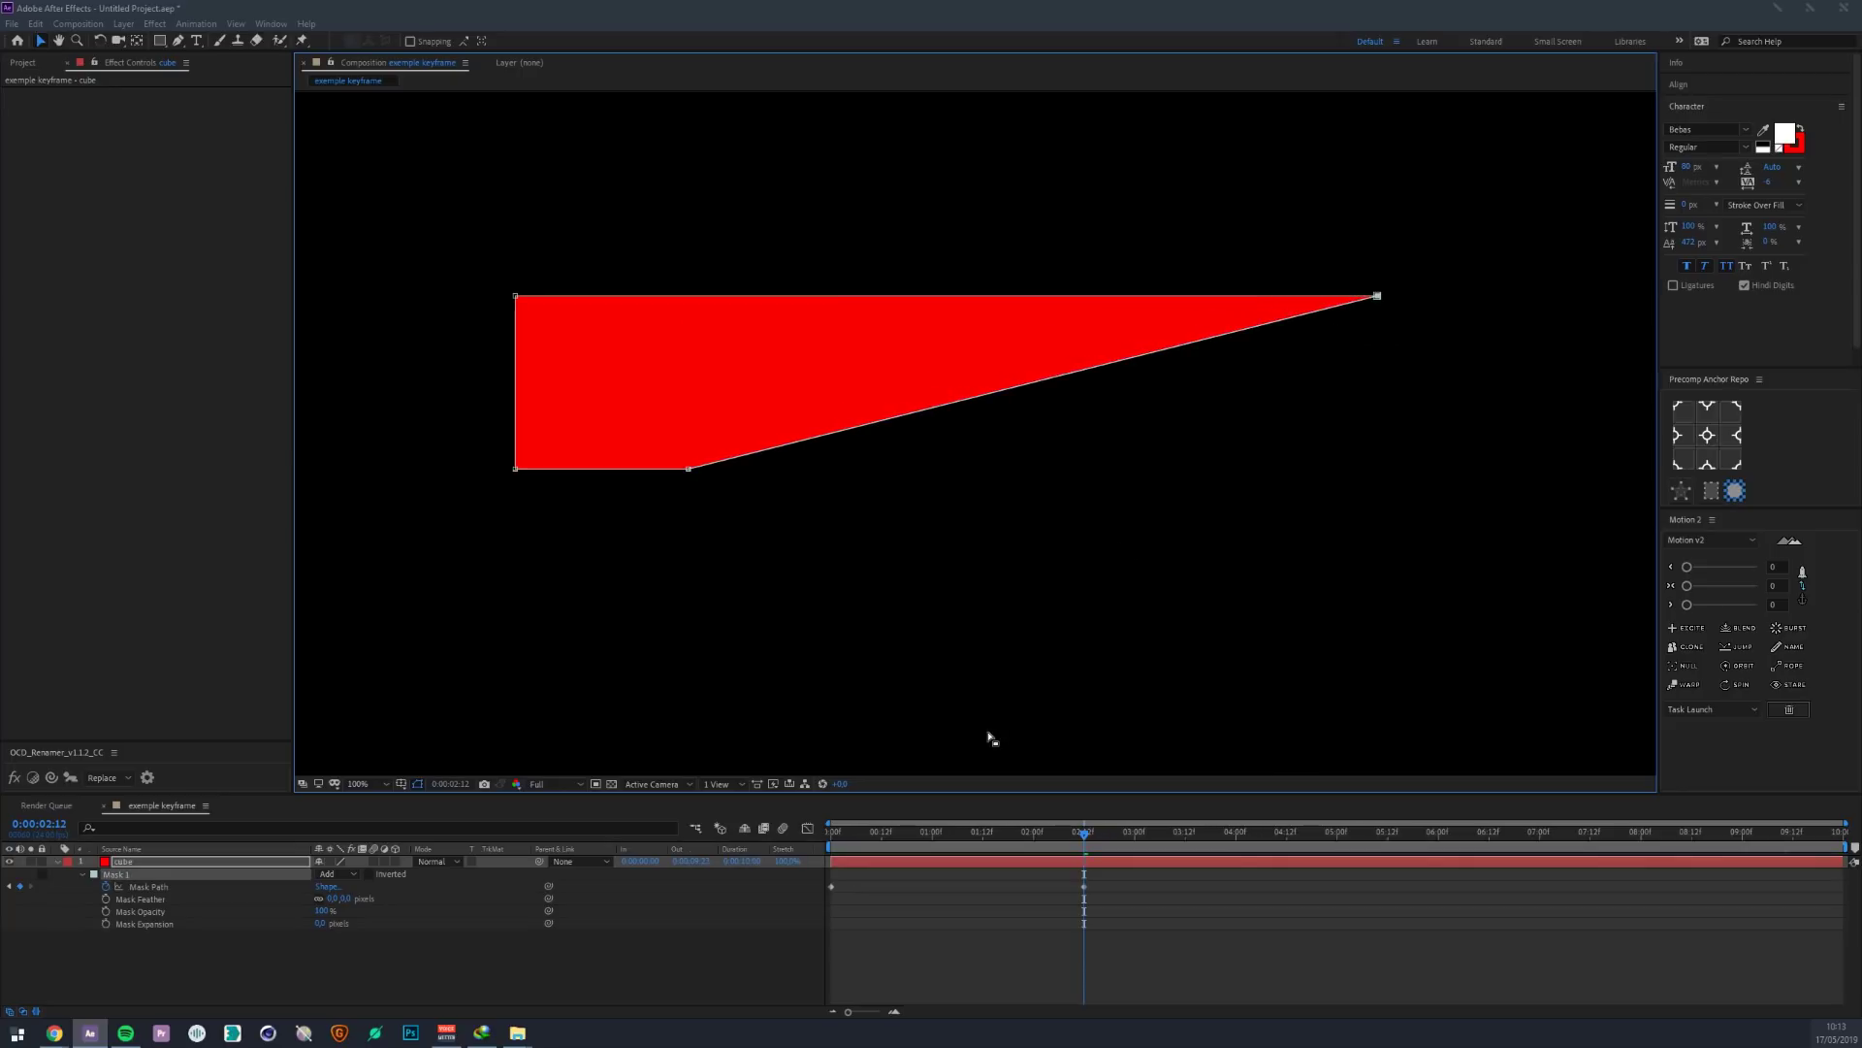
pyautogui.click(870, 910)
pyautogui.moveTo(873, 840); pyautogui.dragTo(818, 899)
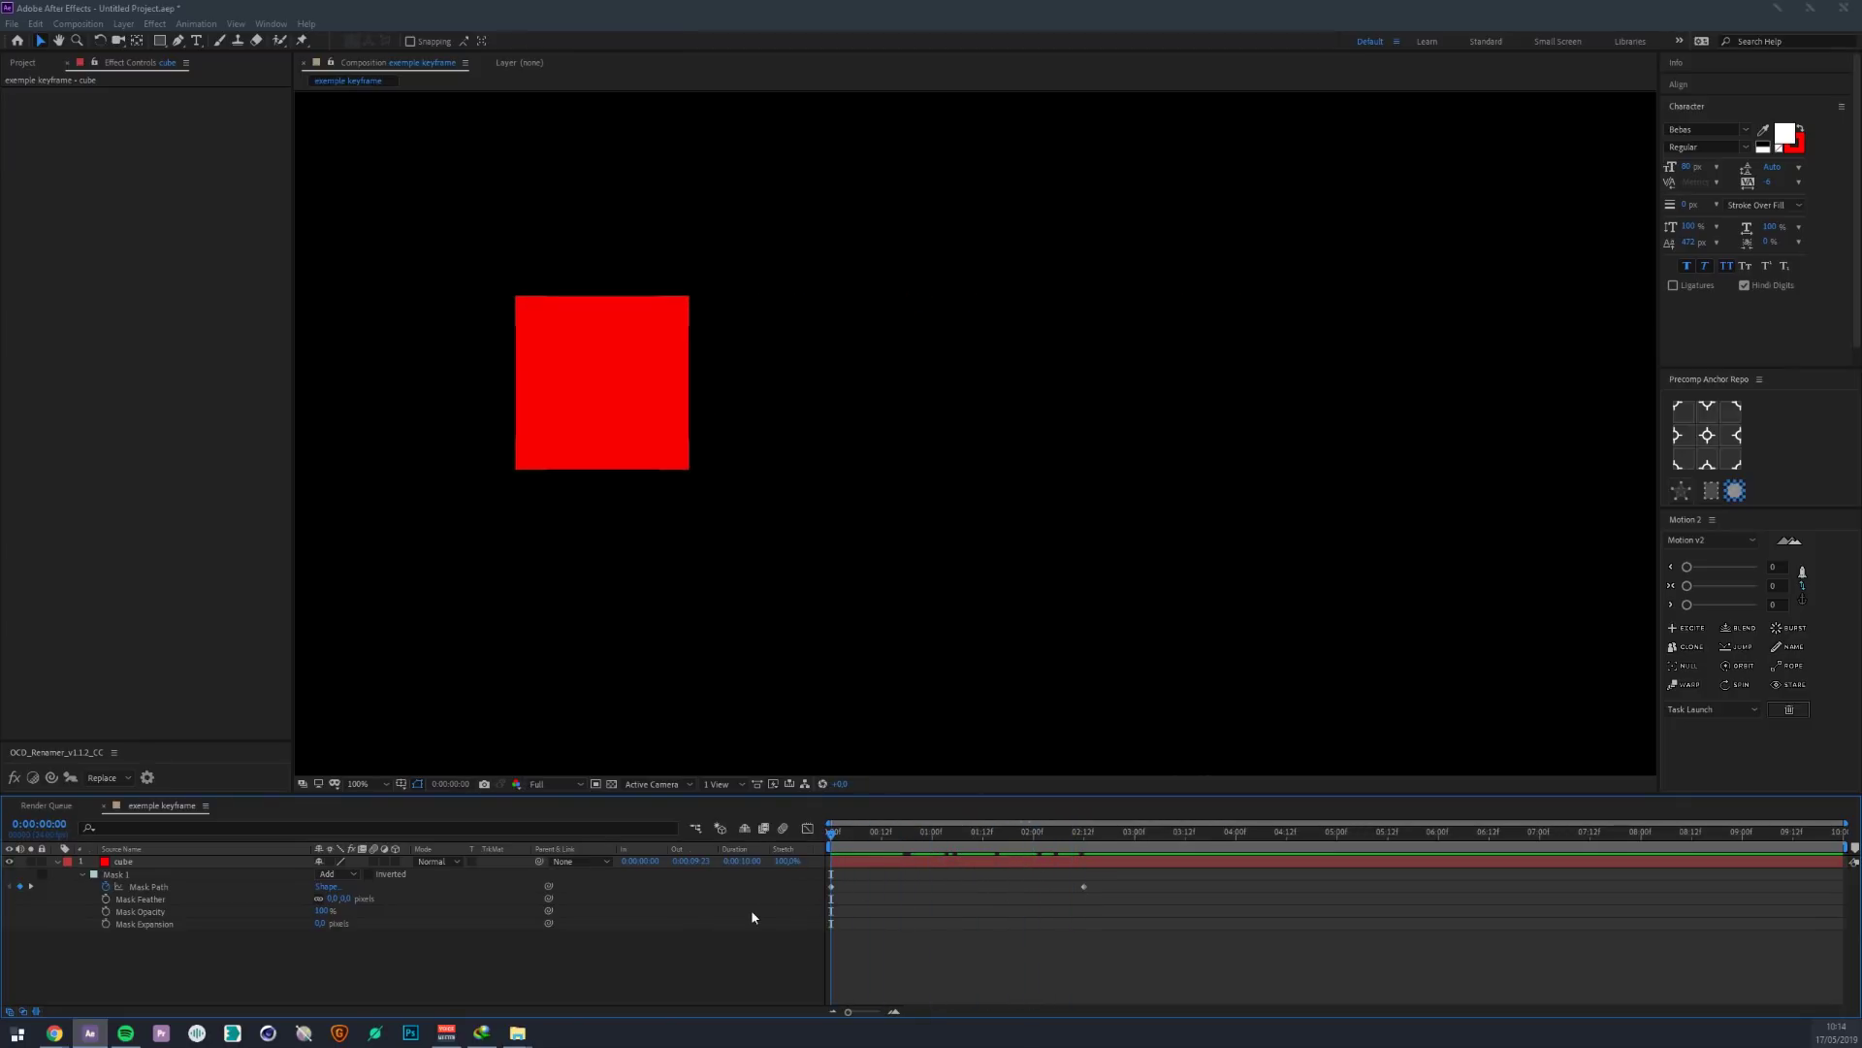
# - Undo the mask corner stretch and turn off Mask Path keyframing on the cube layer
pyautogui.click(893, 861)
pyautogui.hotkey('ctrl', 'z')
pyautogui.hotkey('ctrl', 'z')
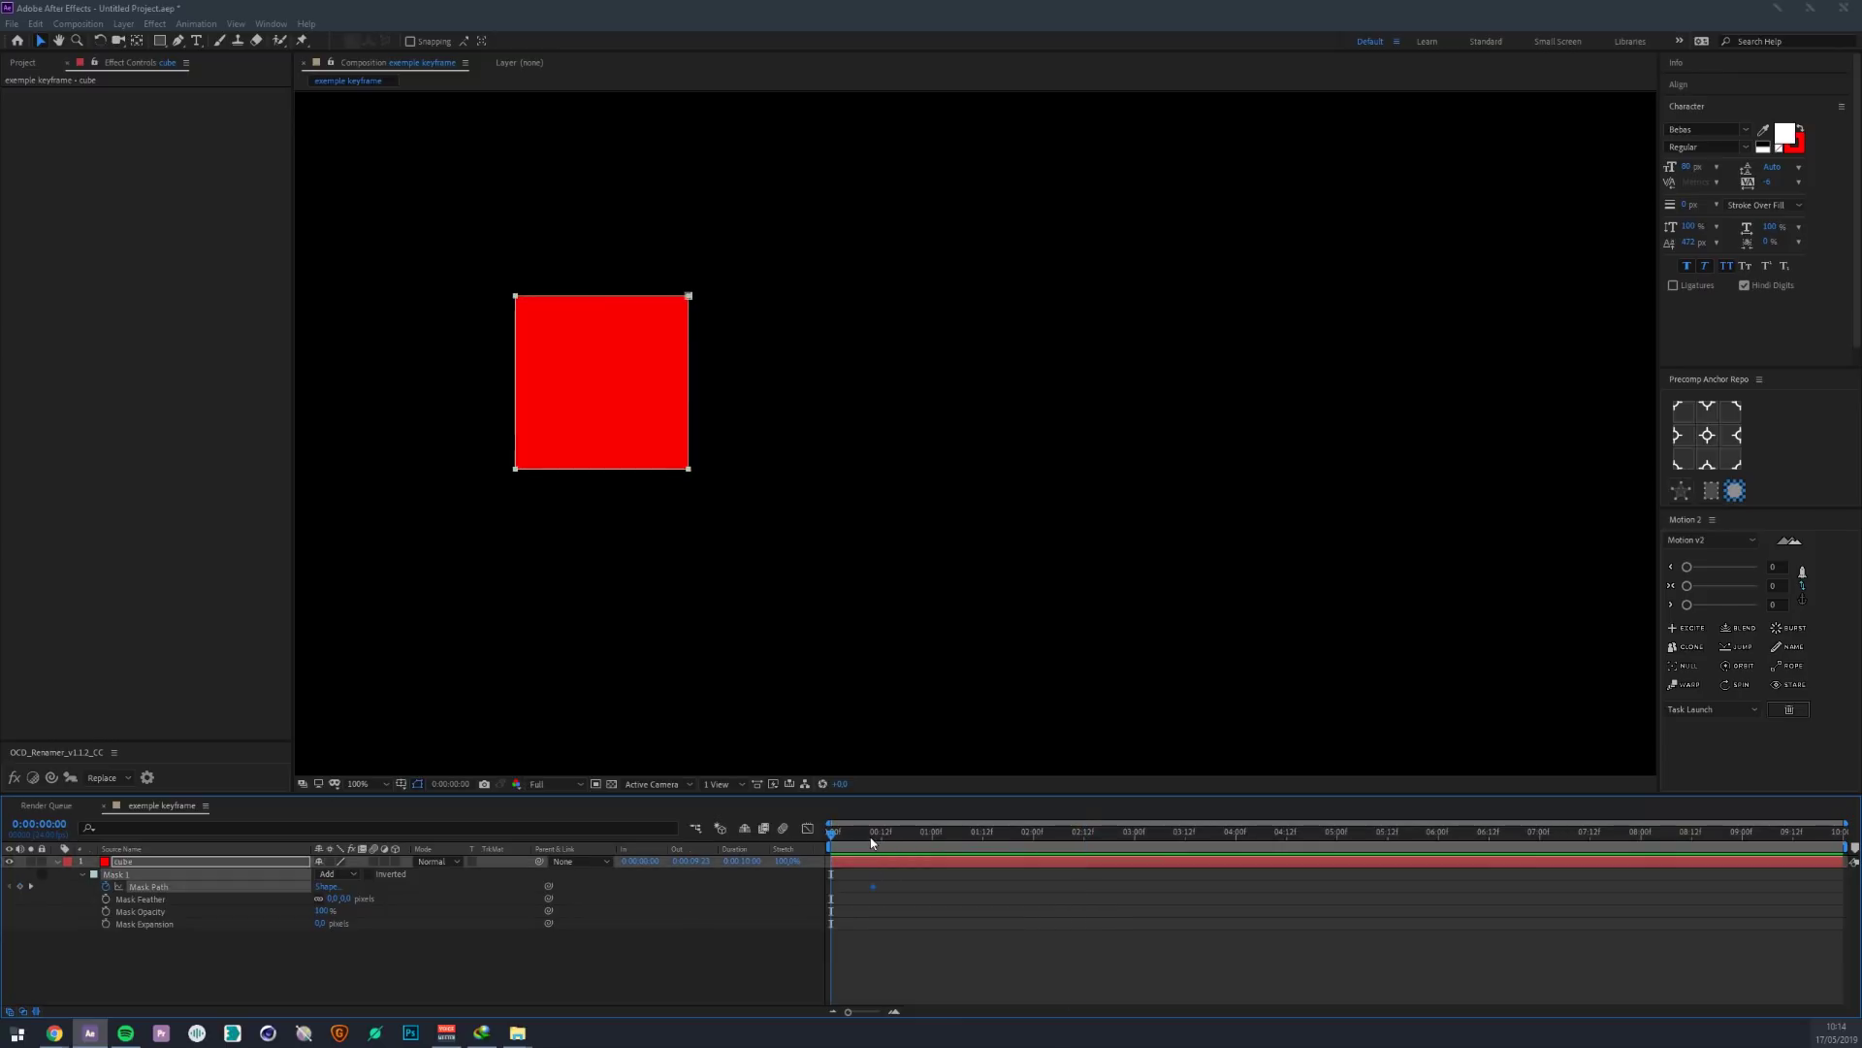
pyautogui.hotkey('ctrl', 'z')
pyautogui.click(105, 887)
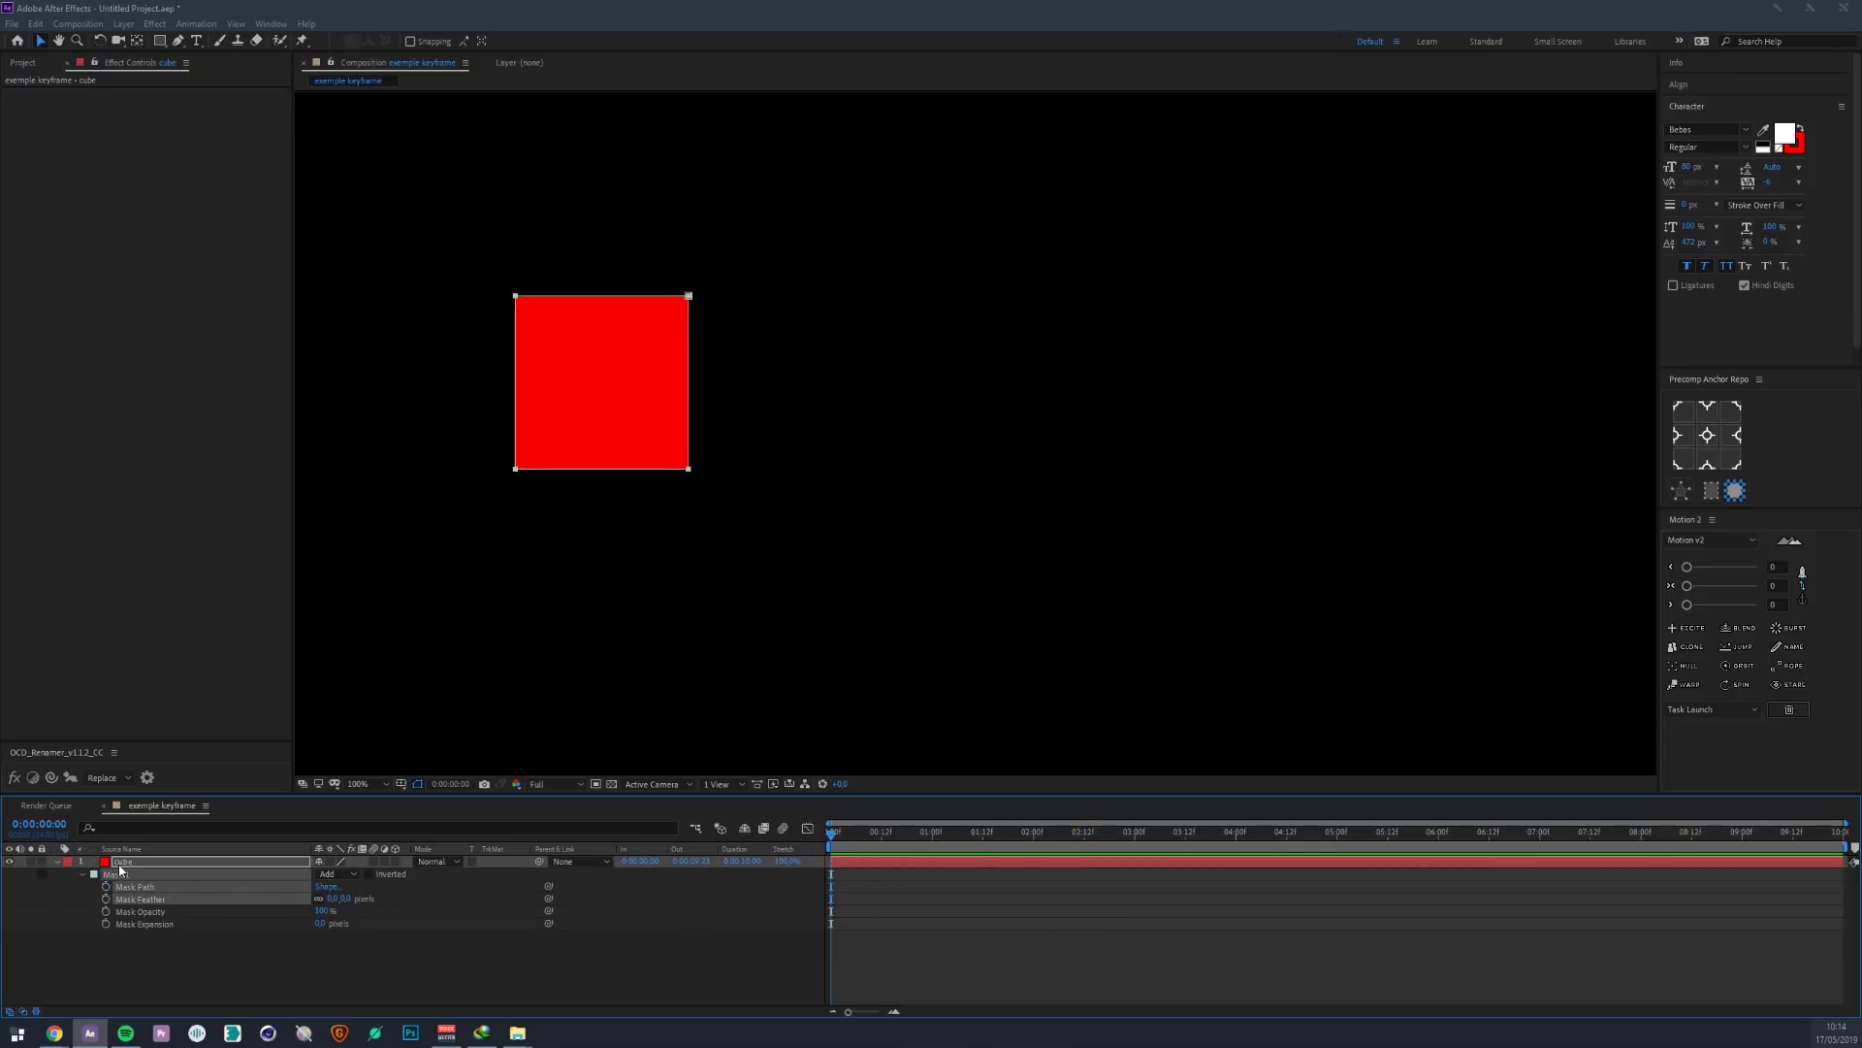
# - Keyframe the cube's Position at 0:00:00:00, move it horizontally to the frame's right side at 0:00:04:00, and scrub back
pyautogui.click(126, 864)
pyautogui.press('p')
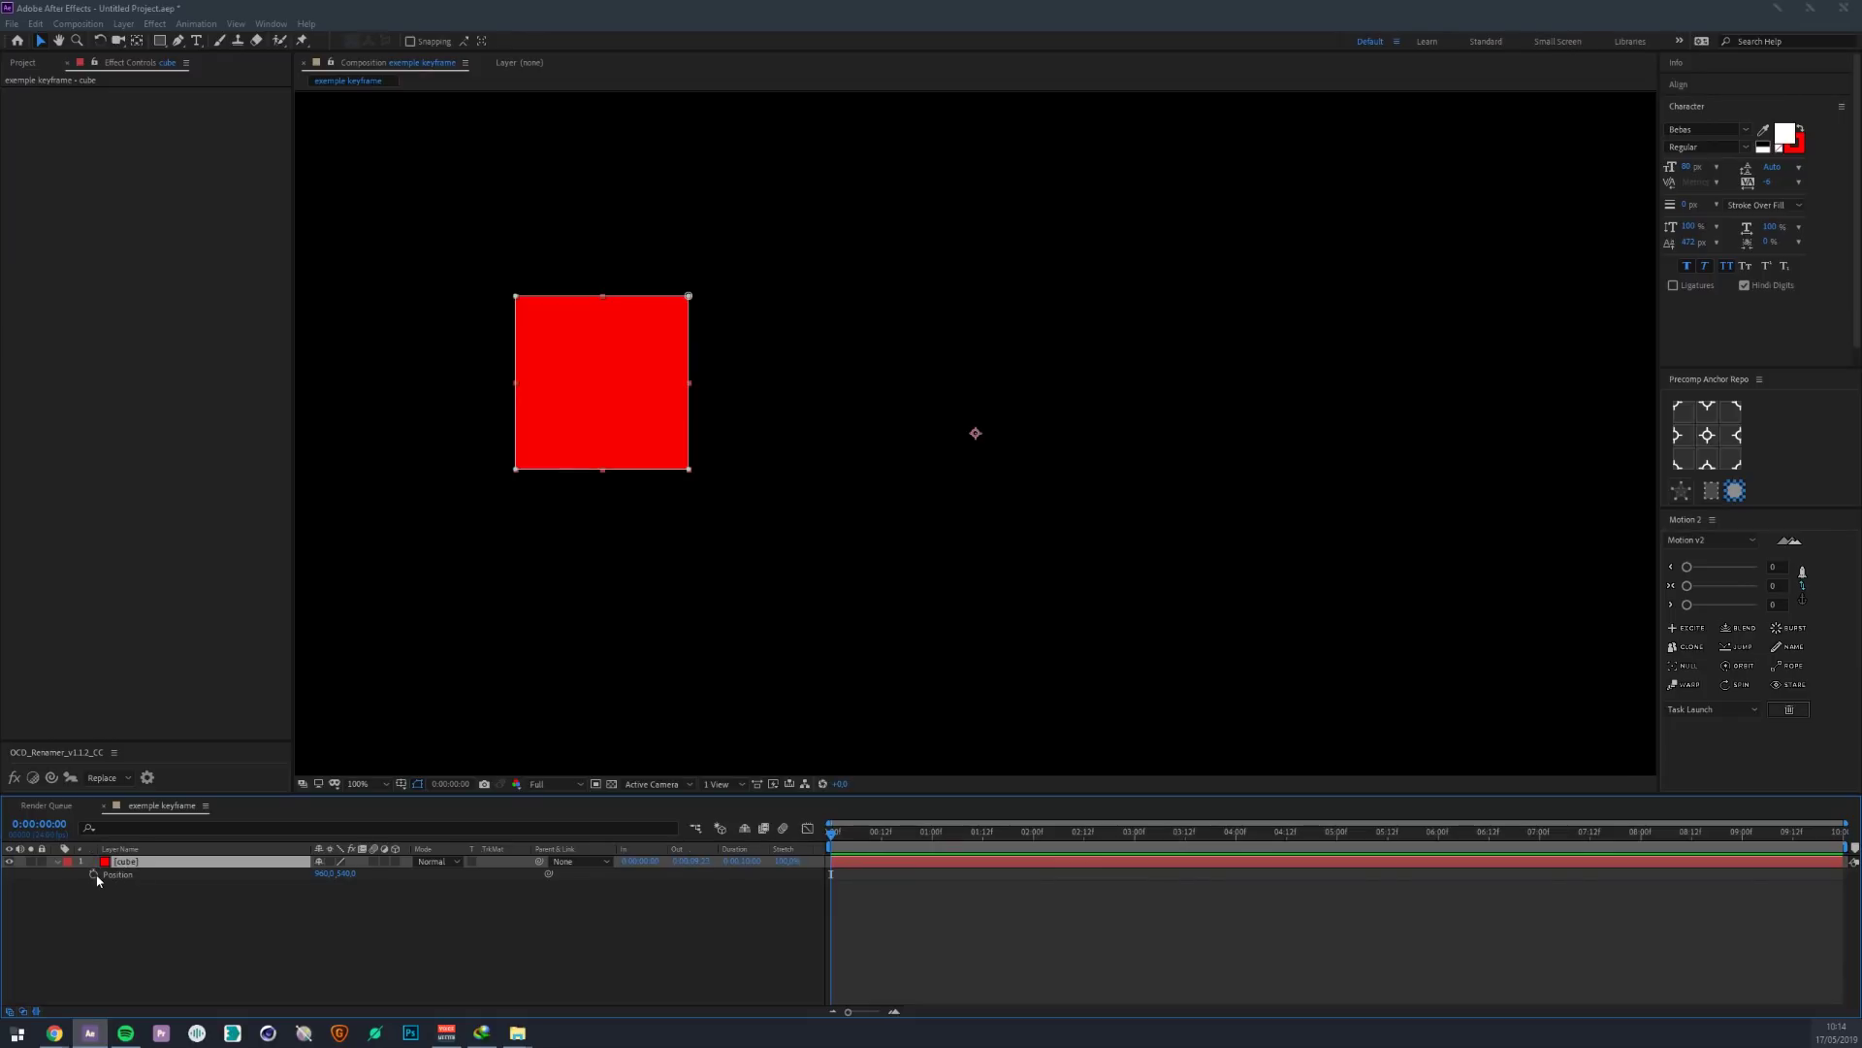
pyautogui.click(93, 874)
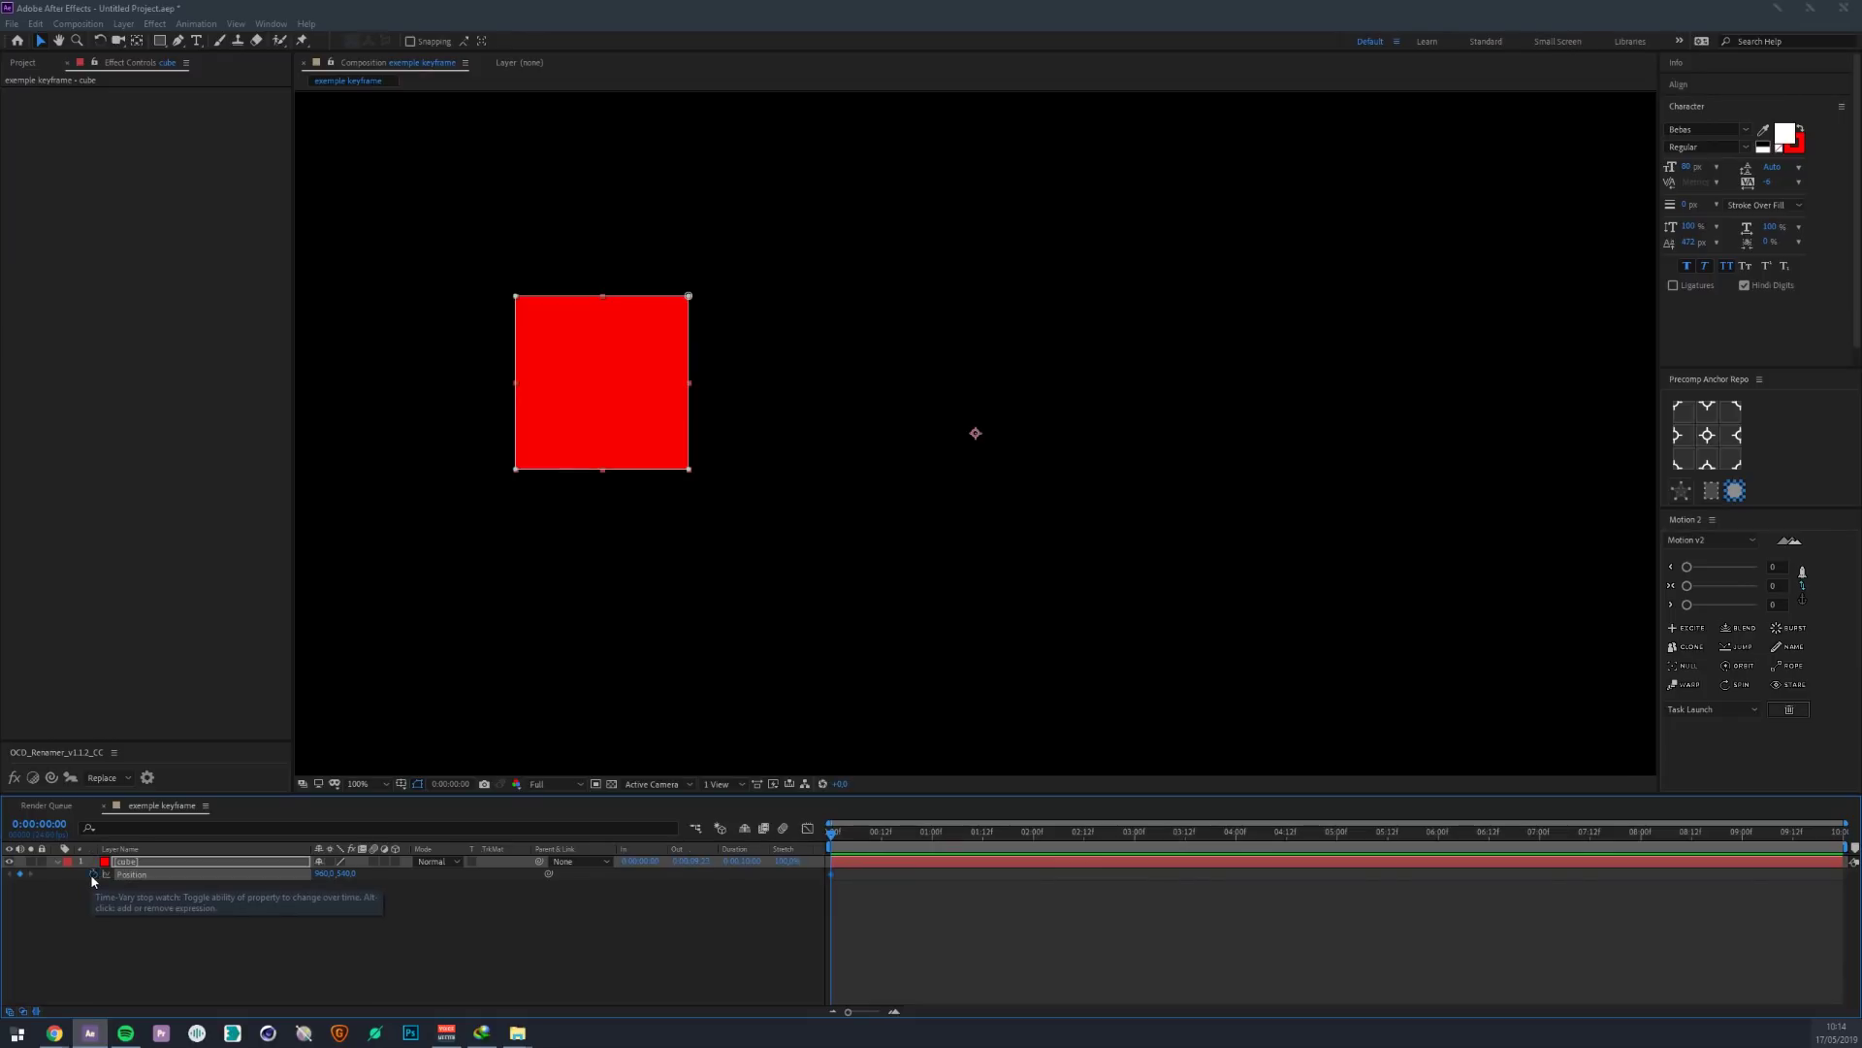
pyautogui.moveTo(990, 831); pyautogui.dragTo(1229, 836)
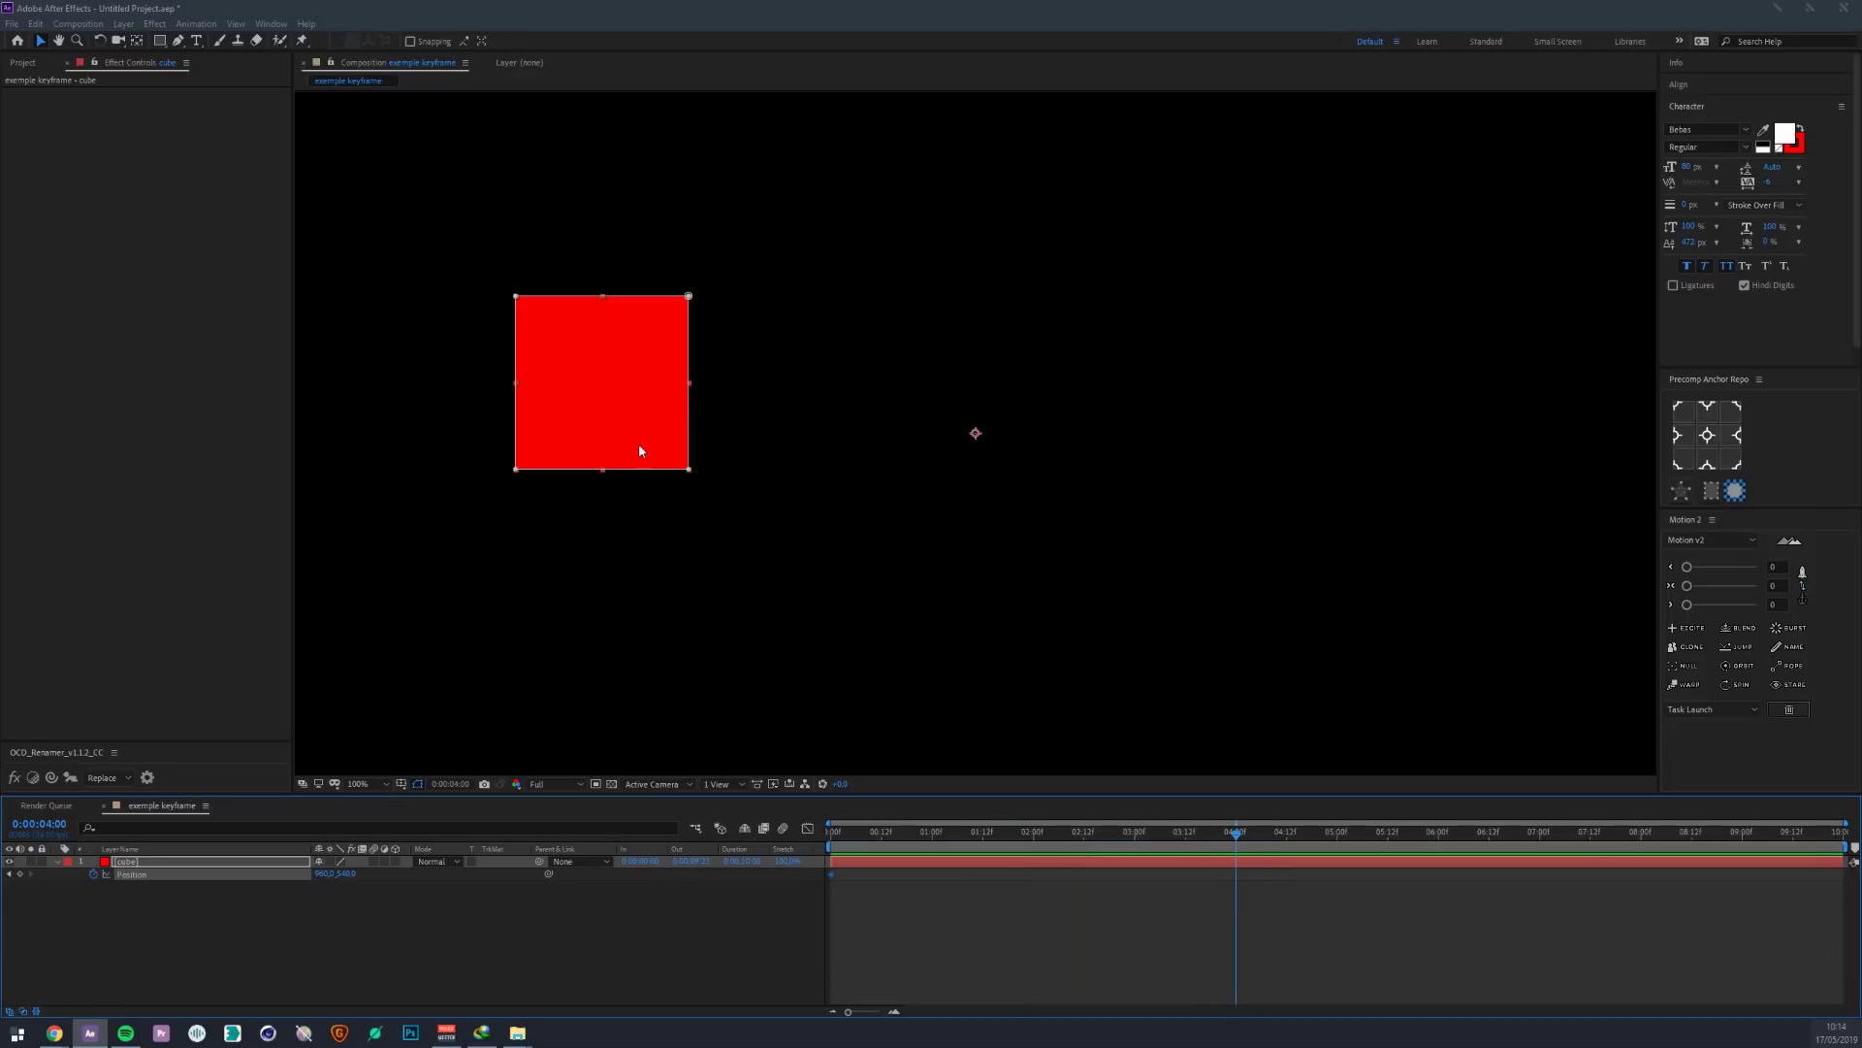
pyautogui.moveTo(639, 451); pyautogui.dragTo(1327, 417)
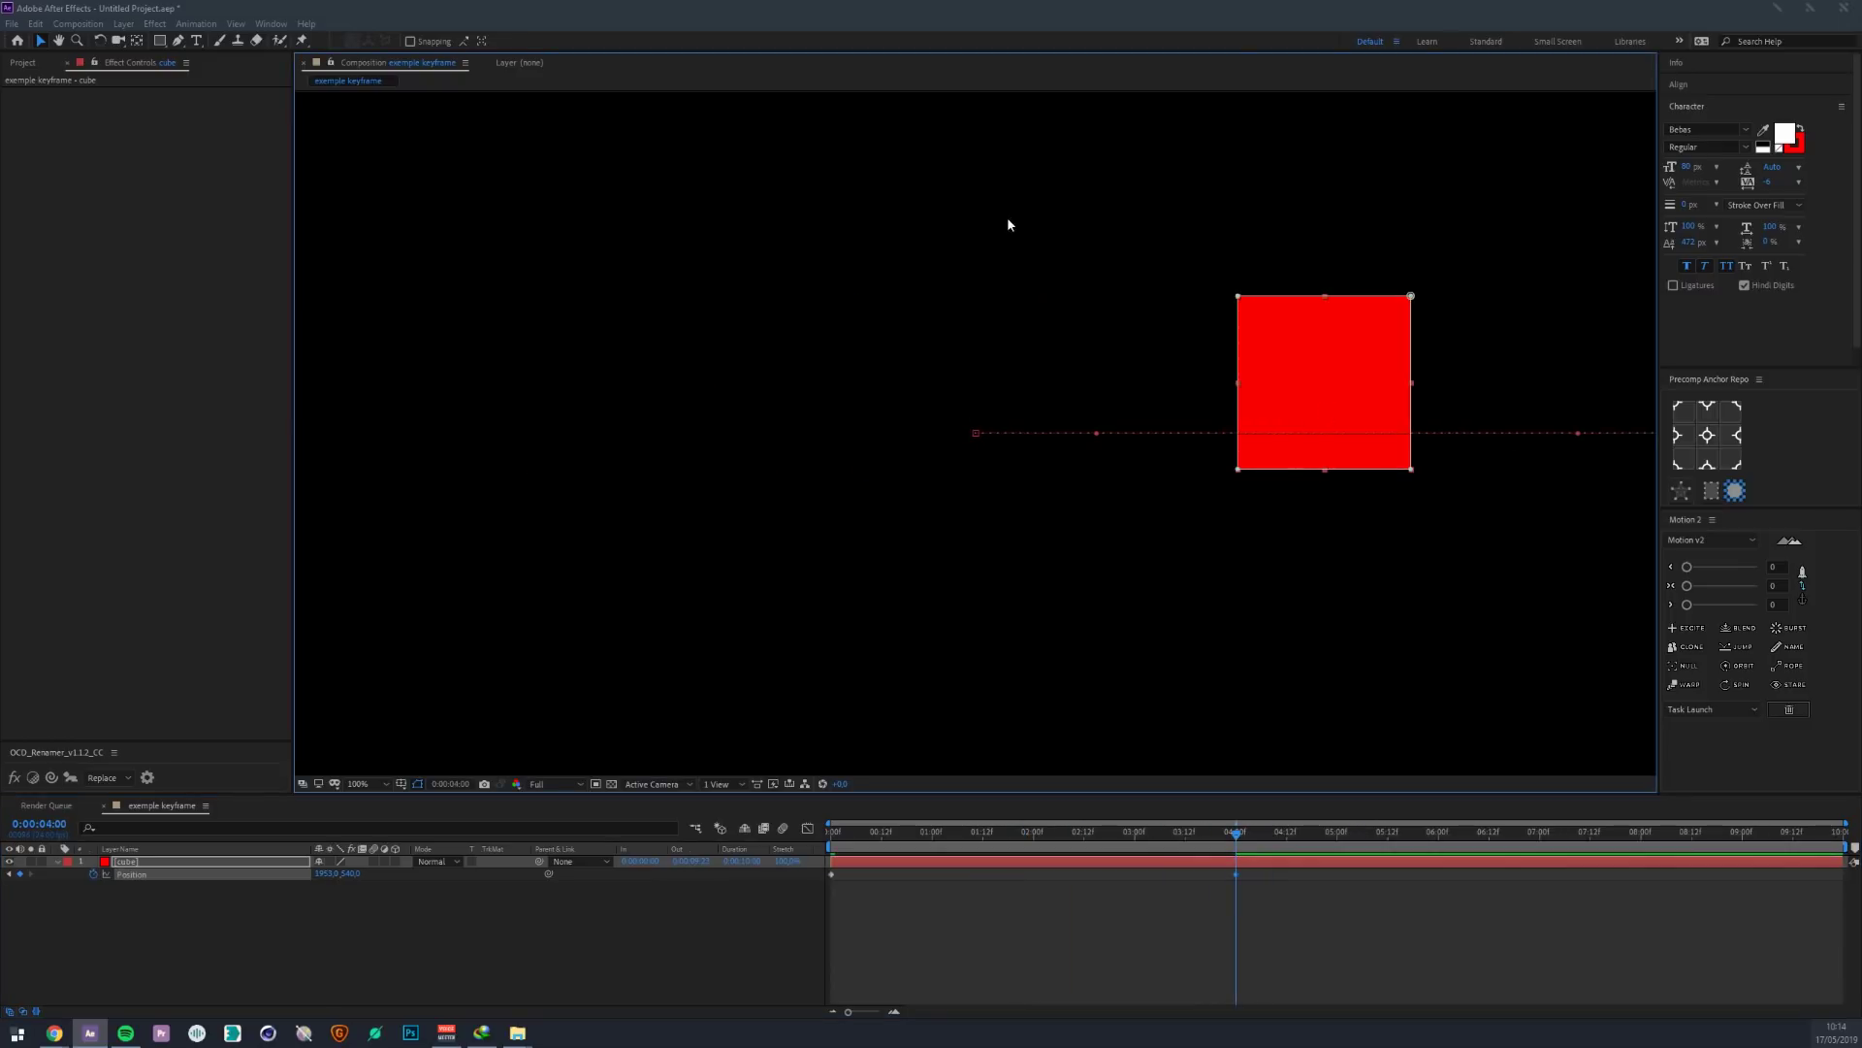
pyautogui.moveTo(917, 832); pyautogui.dragTo(831, 831)
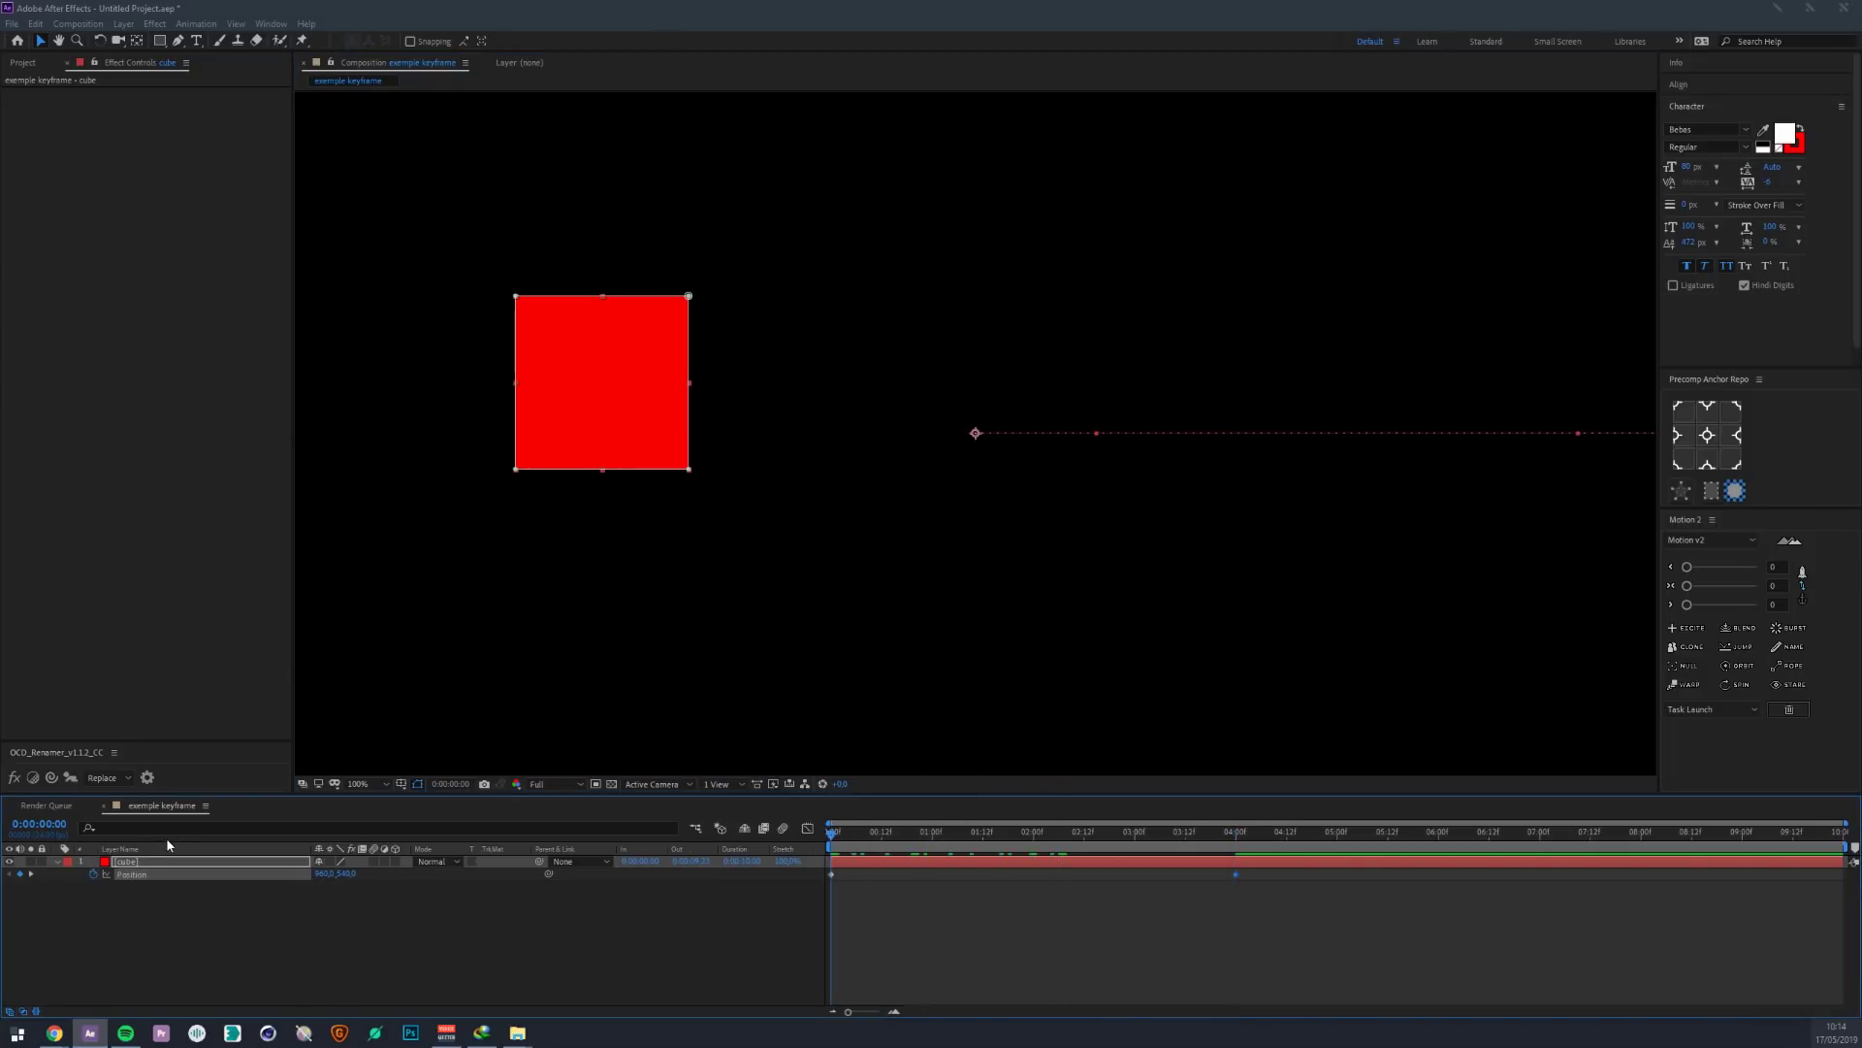
# - Try rotating the cube layer around its off-center anchor point and undo the rotation
pyautogui.press('r')
pyautogui.moveTo(336, 875); pyautogui.dragTo(282, 844)
pyautogui.hotkey('ctrl', 'z')
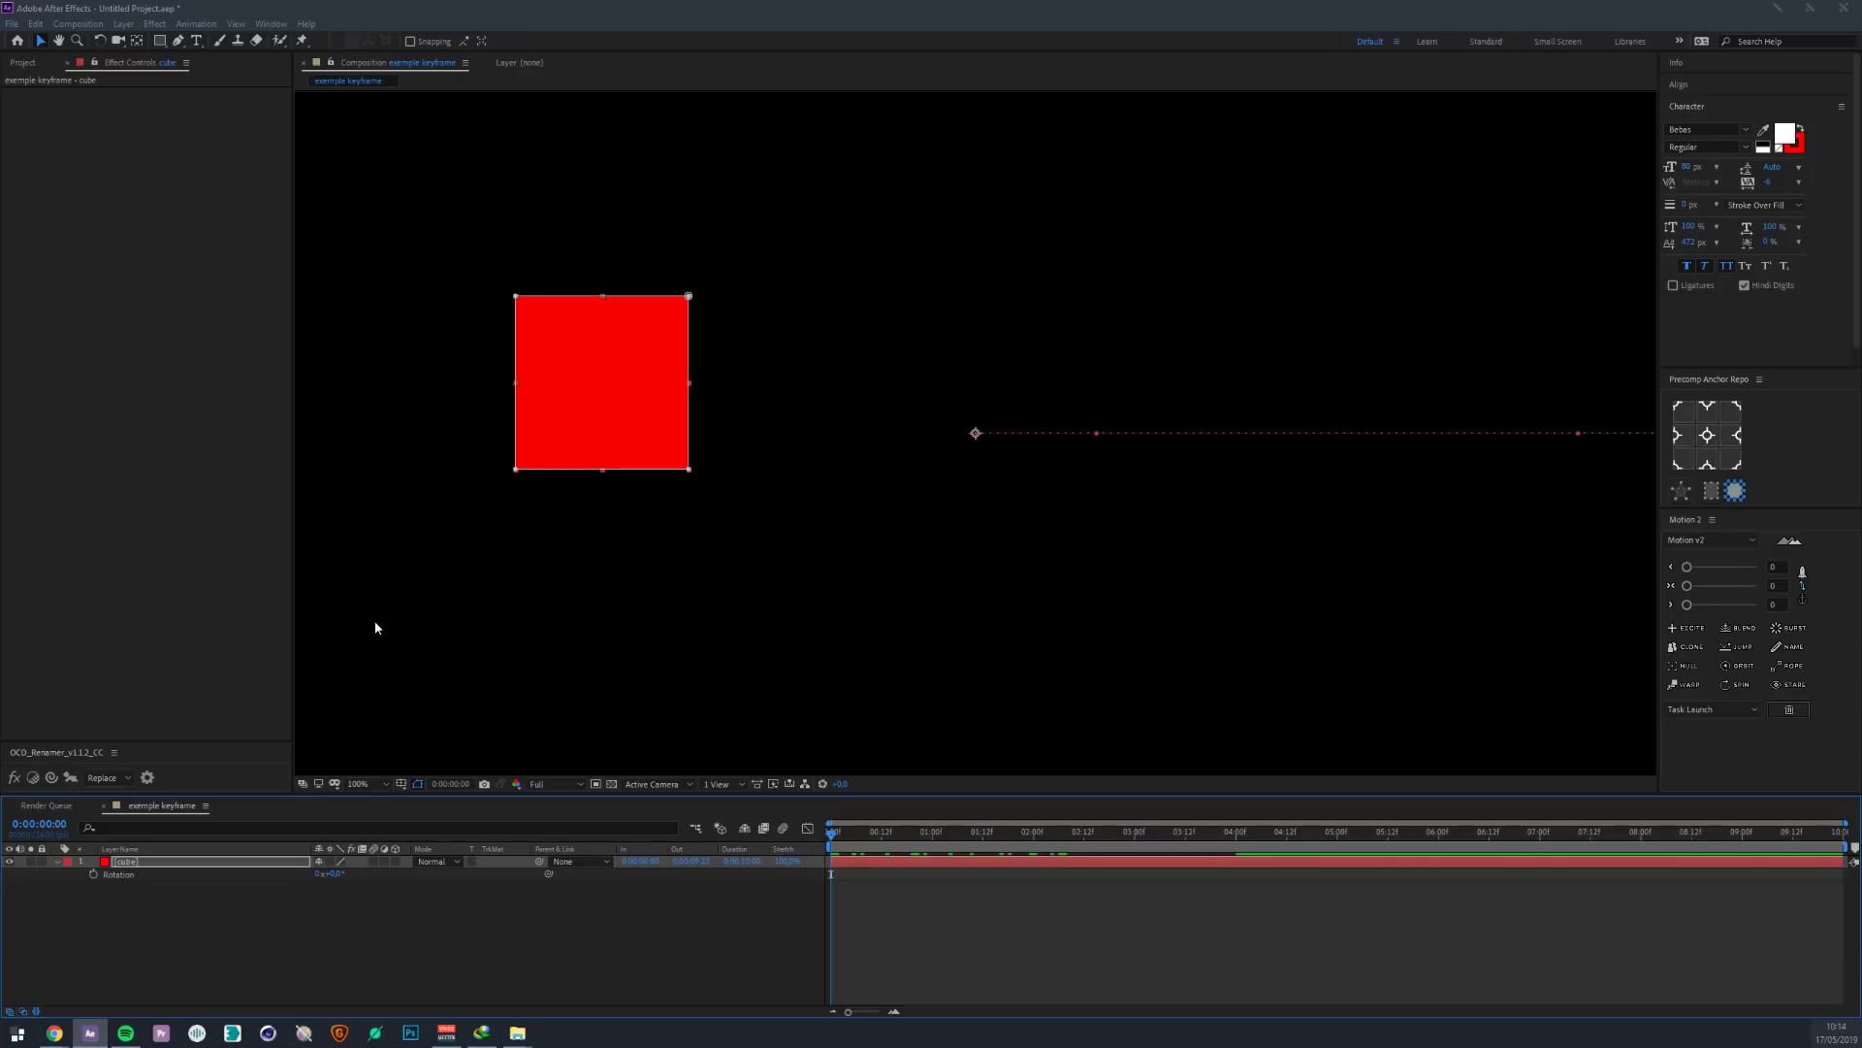
# - Move the cube layer's anchor point to the center of the red square with the Pan Behind tool
pyautogui.press('Return')
pyautogui.press('y')
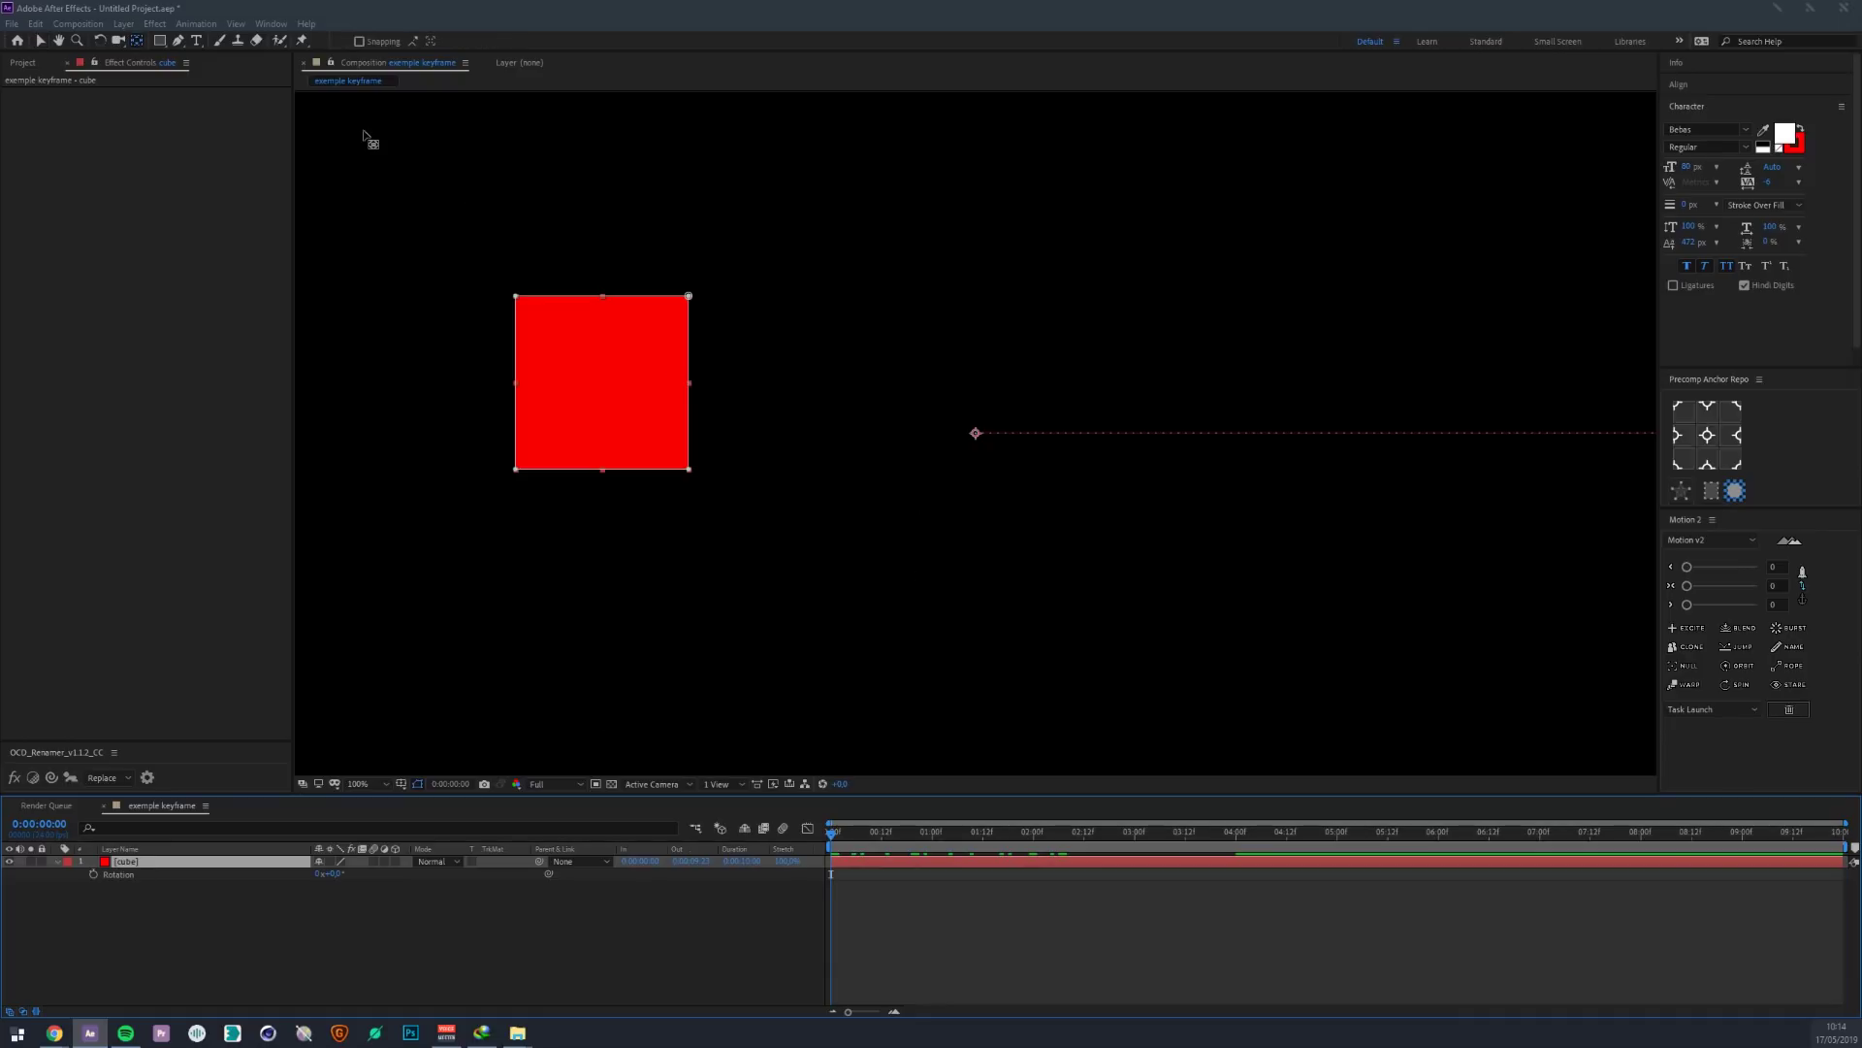
pyautogui.click(976, 433)
pyautogui.moveTo(897, 412); pyautogui.dragTo(612, 391)
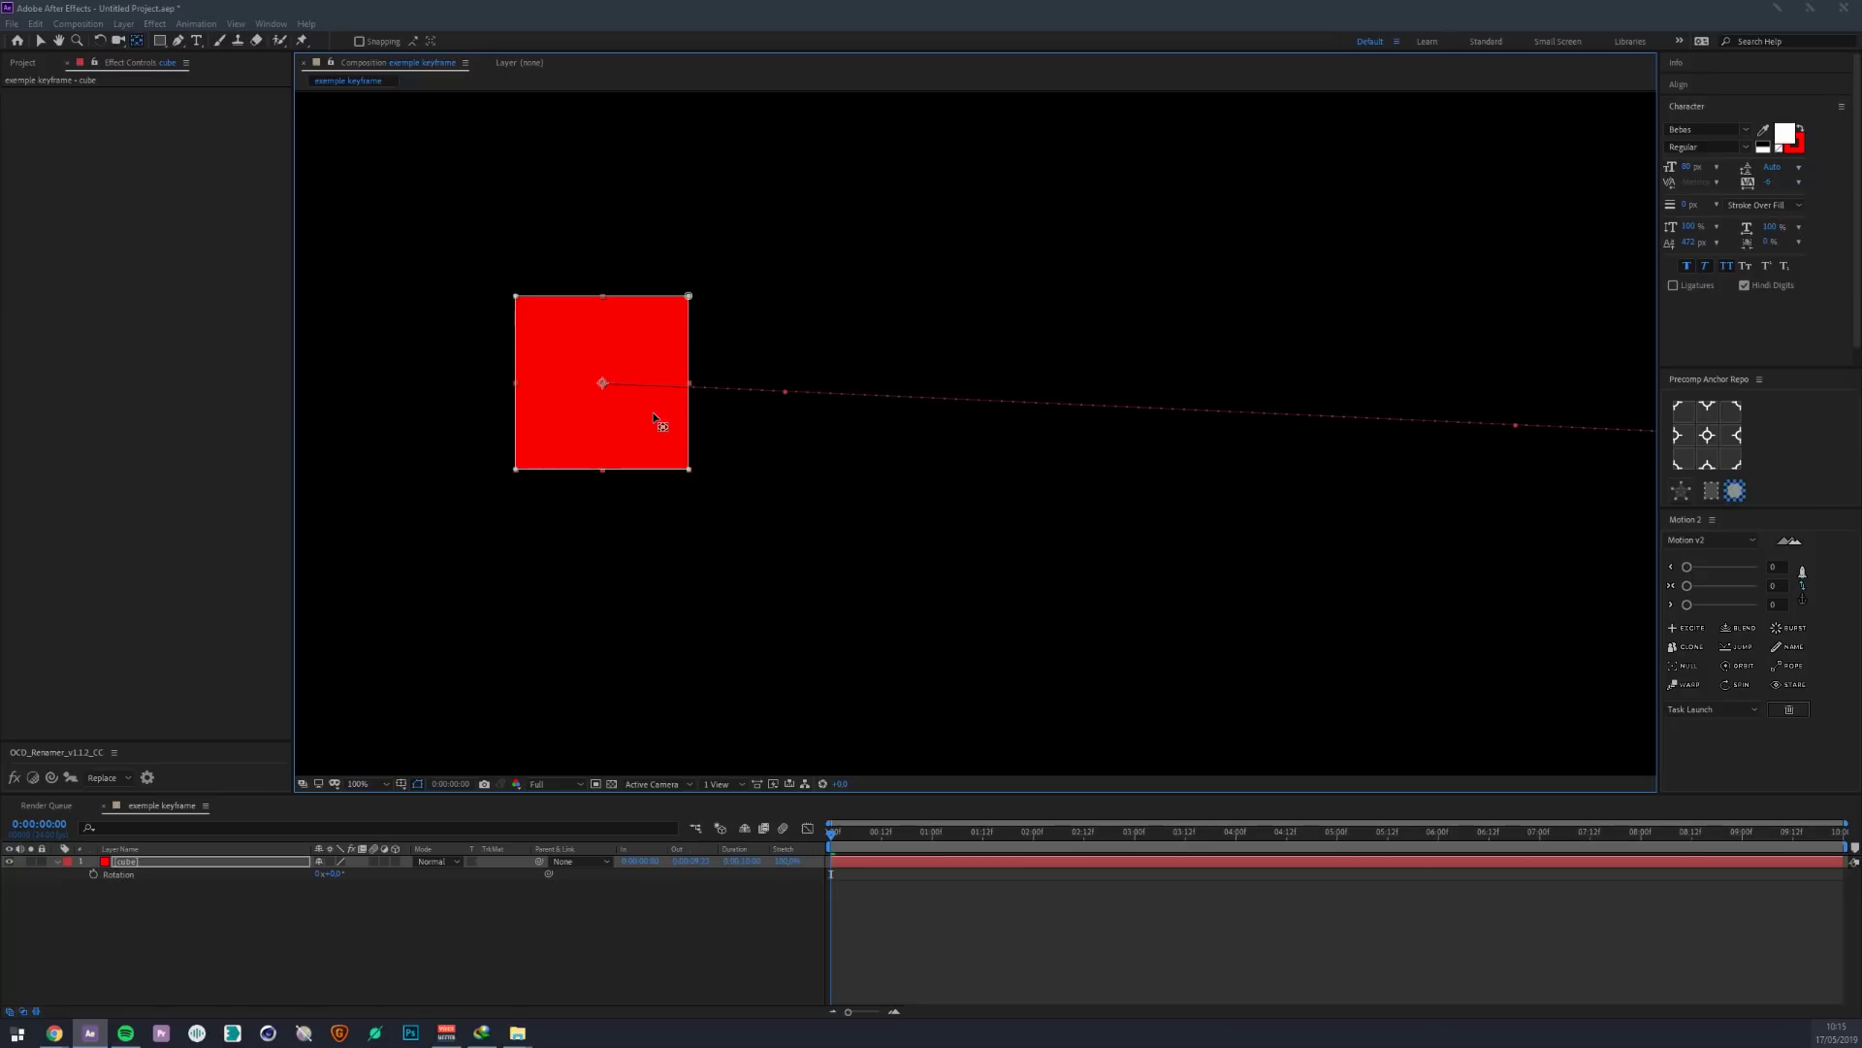
# - Scrub through the cube's motion and remove all its Position keyframes
pyautogui.moveTo(876, 844); pyautogui.dragTo(347, 826)
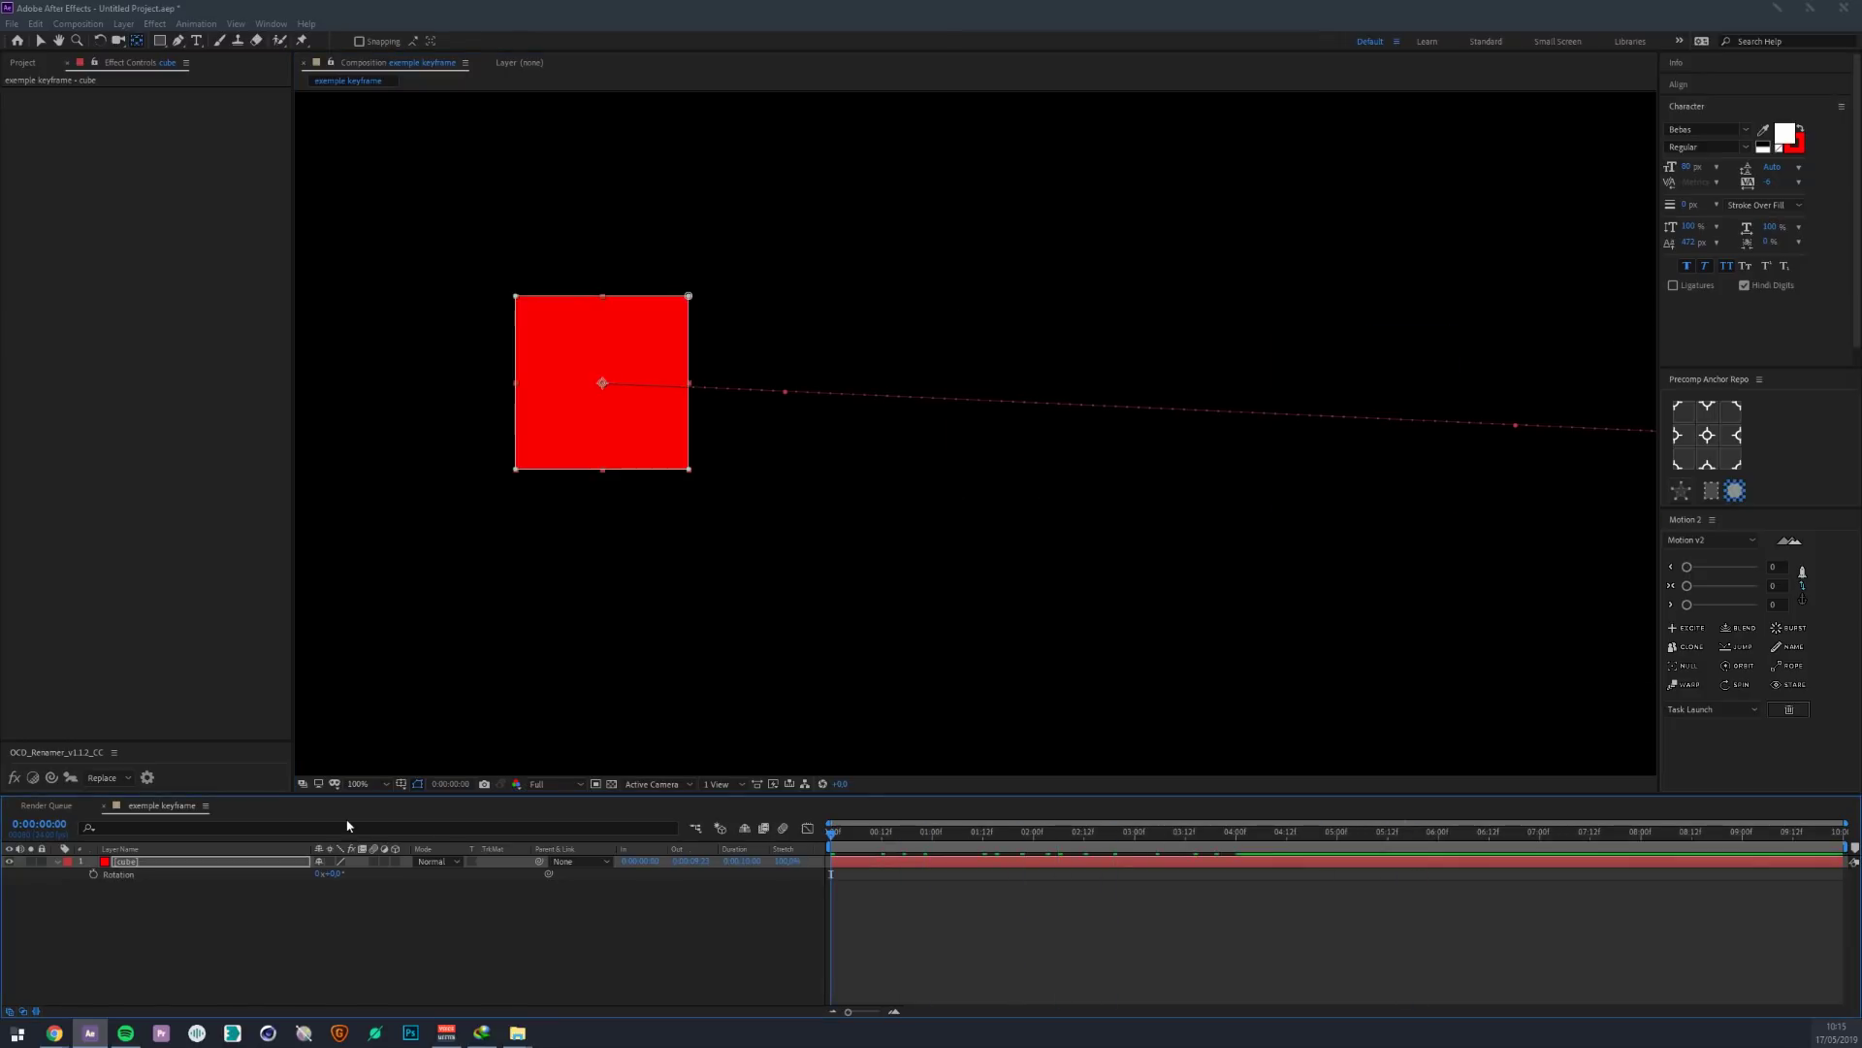
pyautogui.press('p')
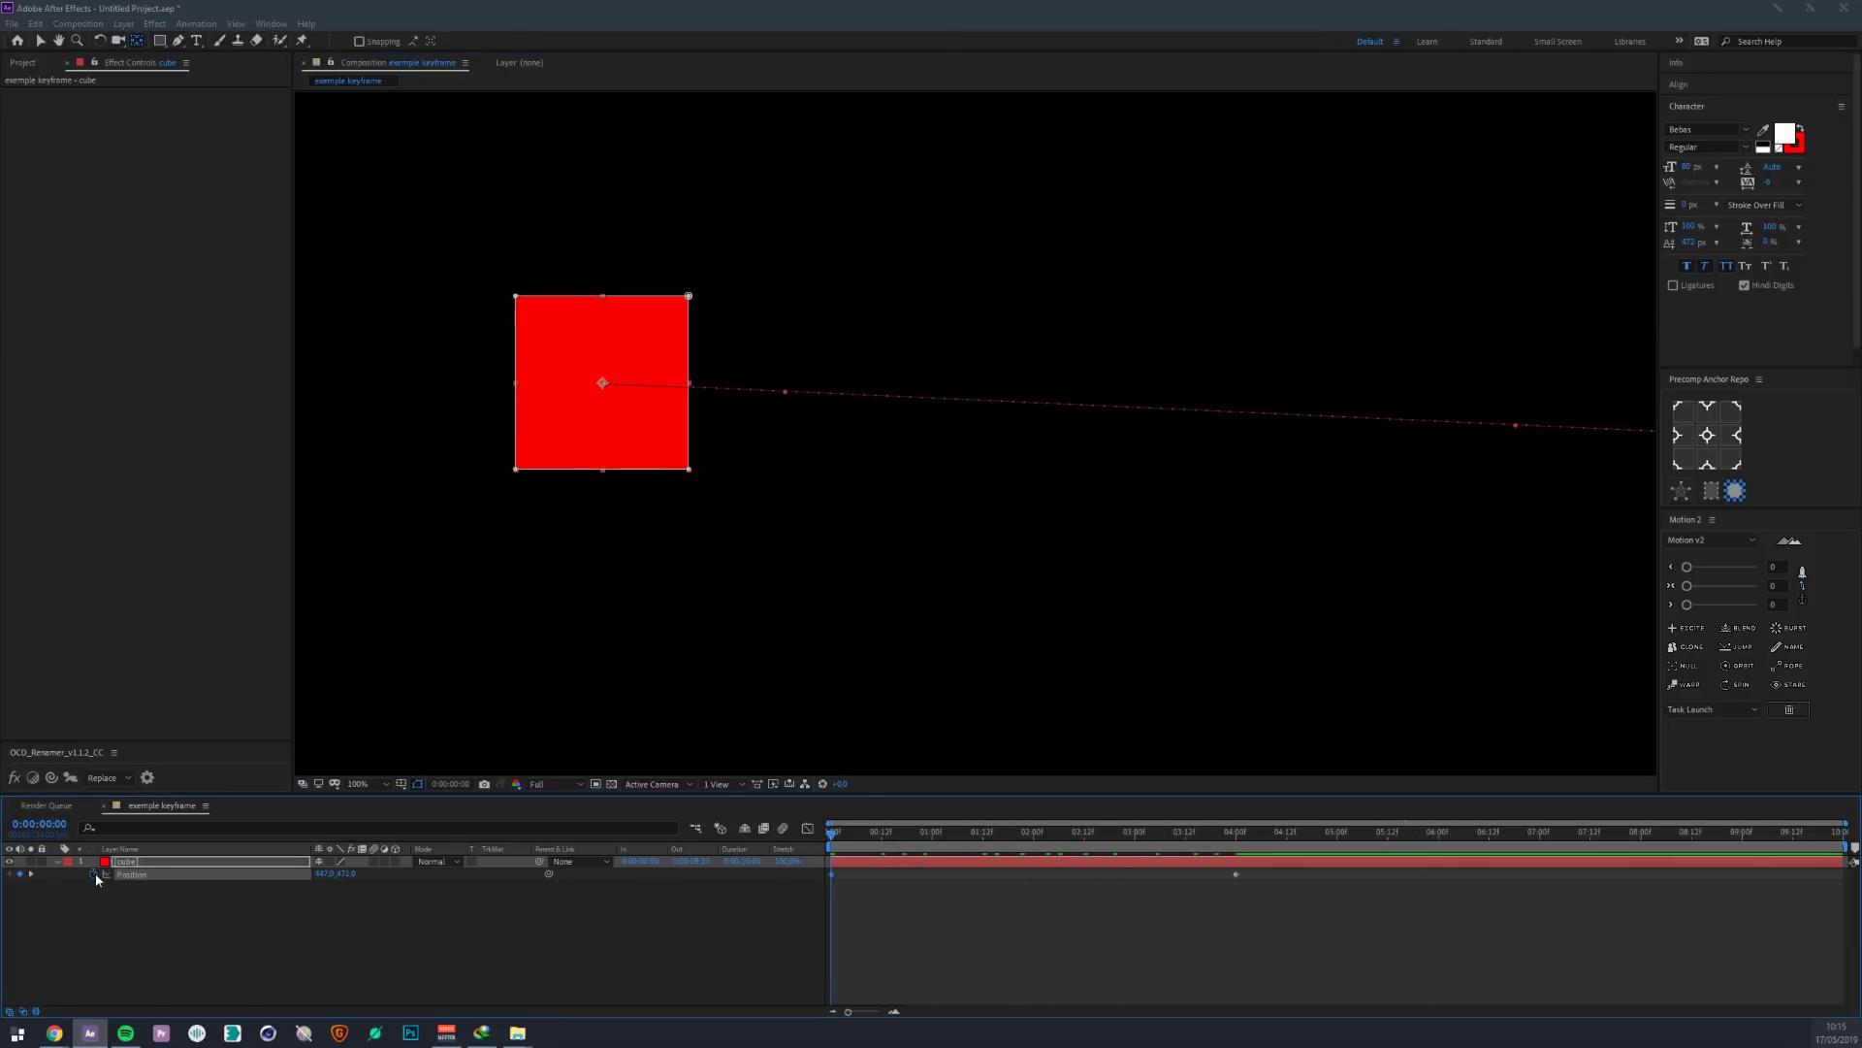
pyautogui.click(94, 873)
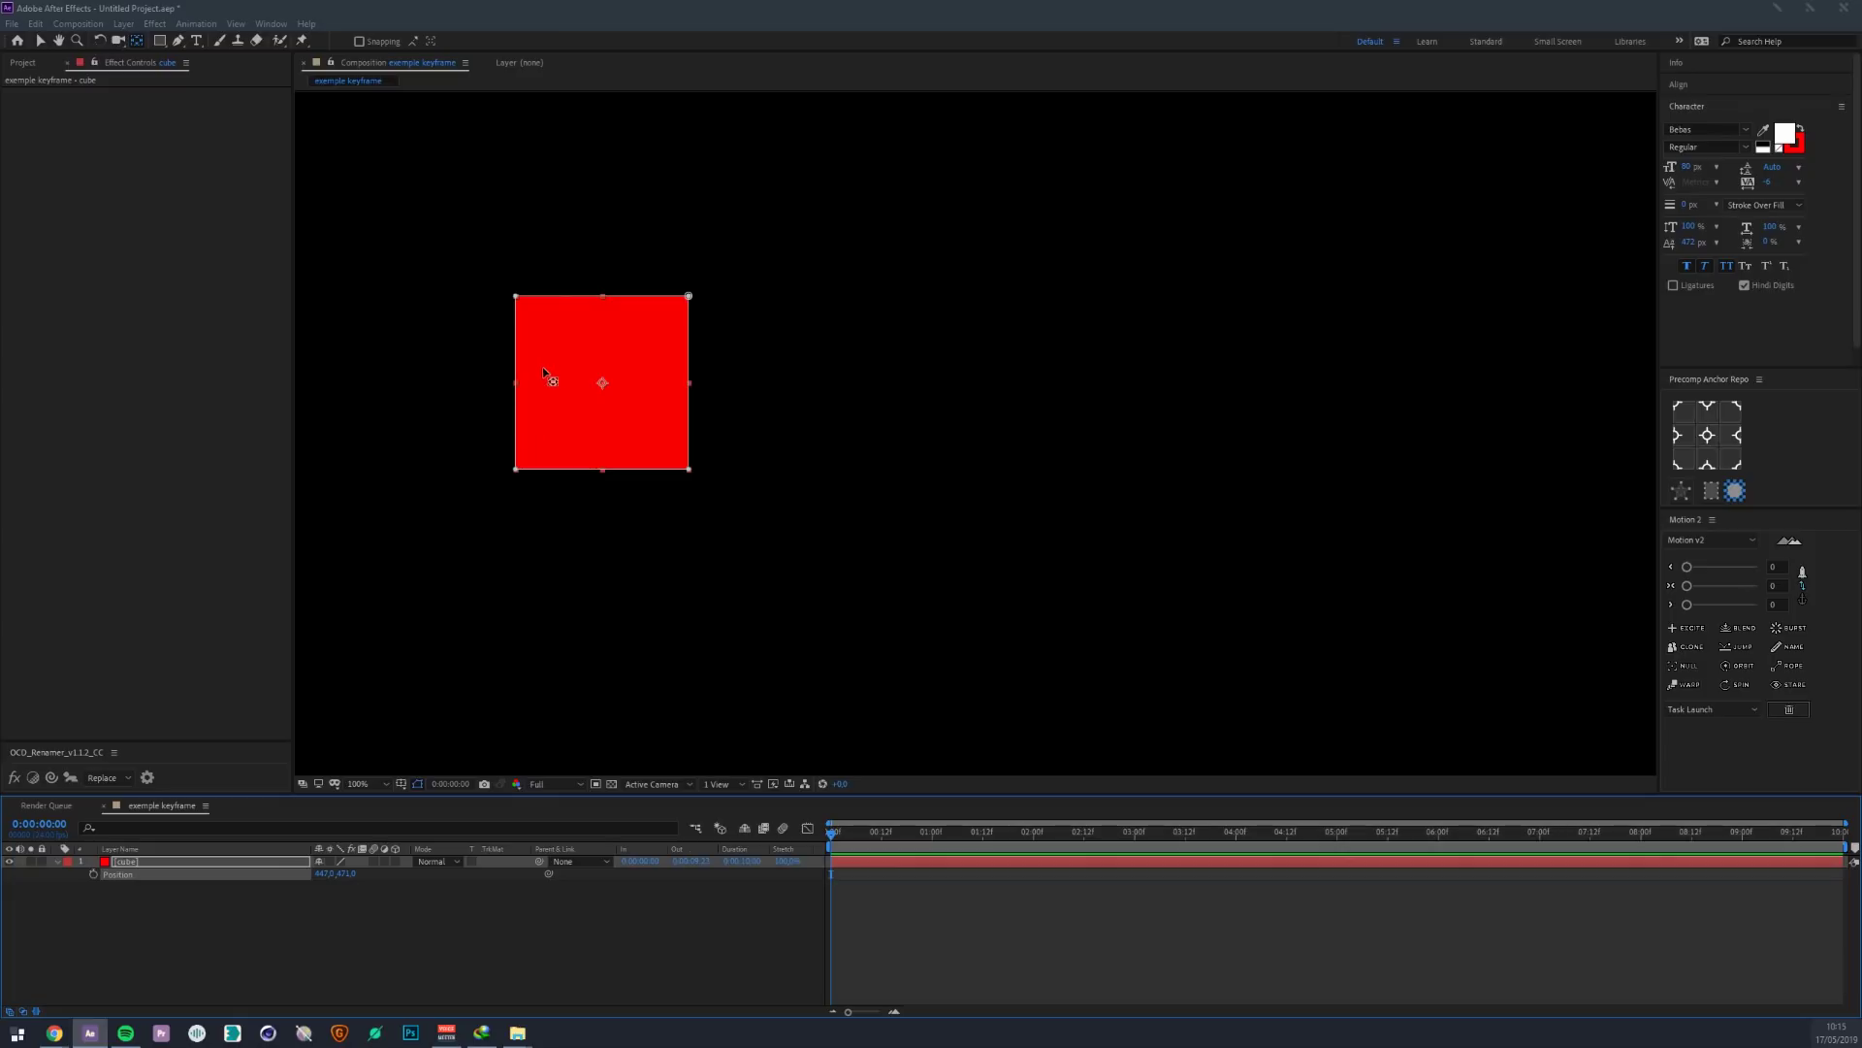
# - Move the anchor point outside the red square and recenter it on the square with Precomp Anchor Repo
pyautogui.moveTo(603, 383); pyautogui.dragTo(957, 408)
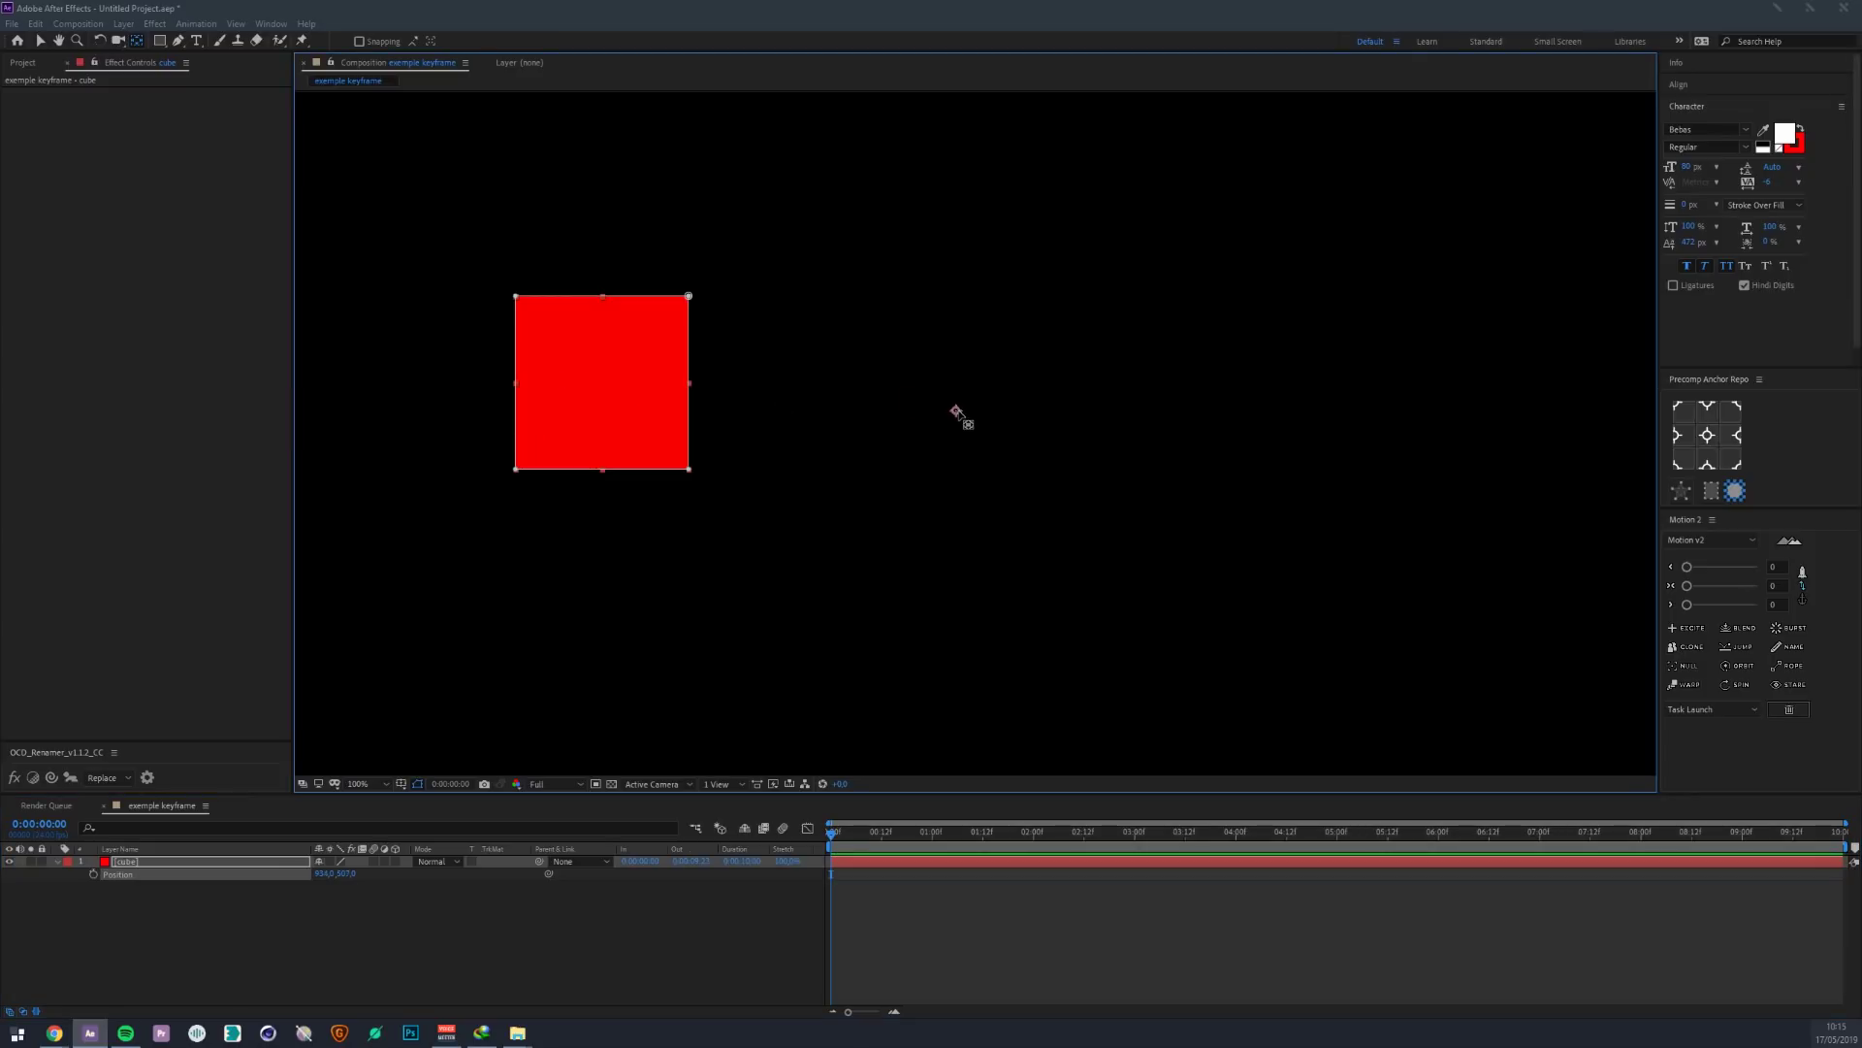
pyautogui.click(195, 914)
pyautogui.click(139, 862)
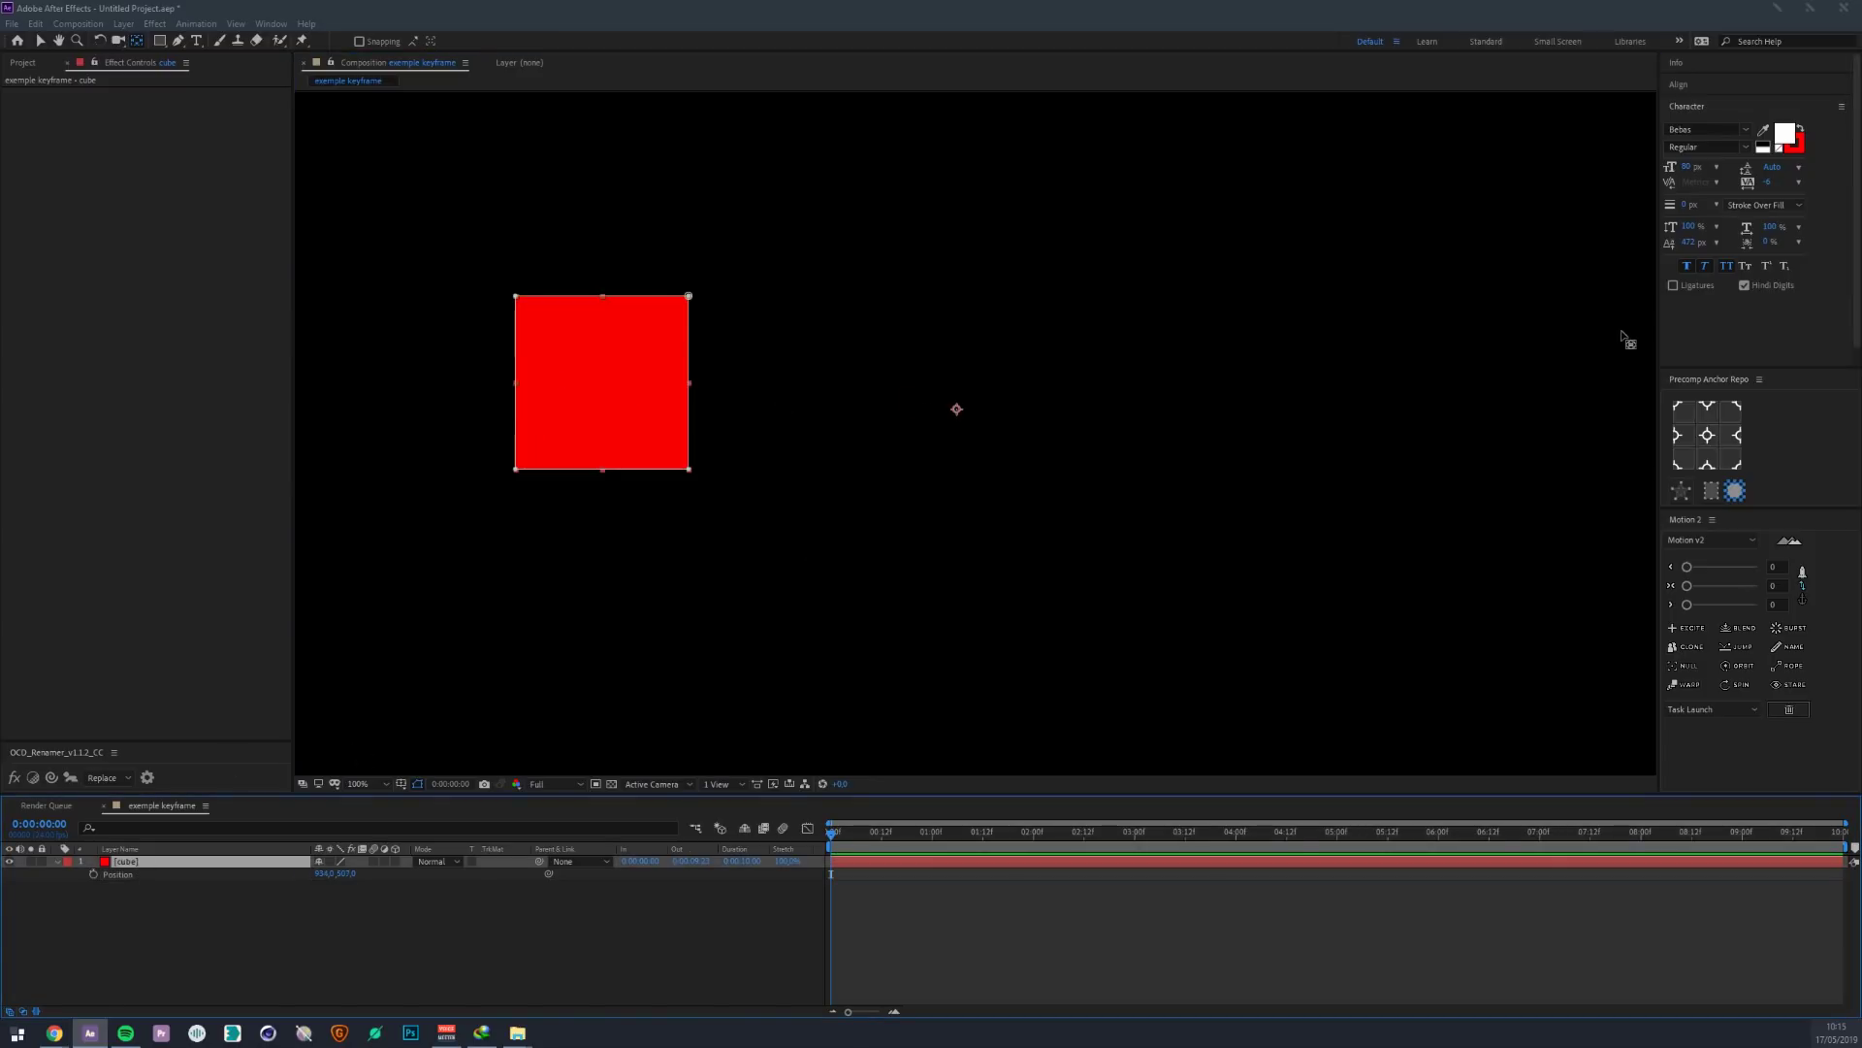
pyautogui.click(1711, 437)
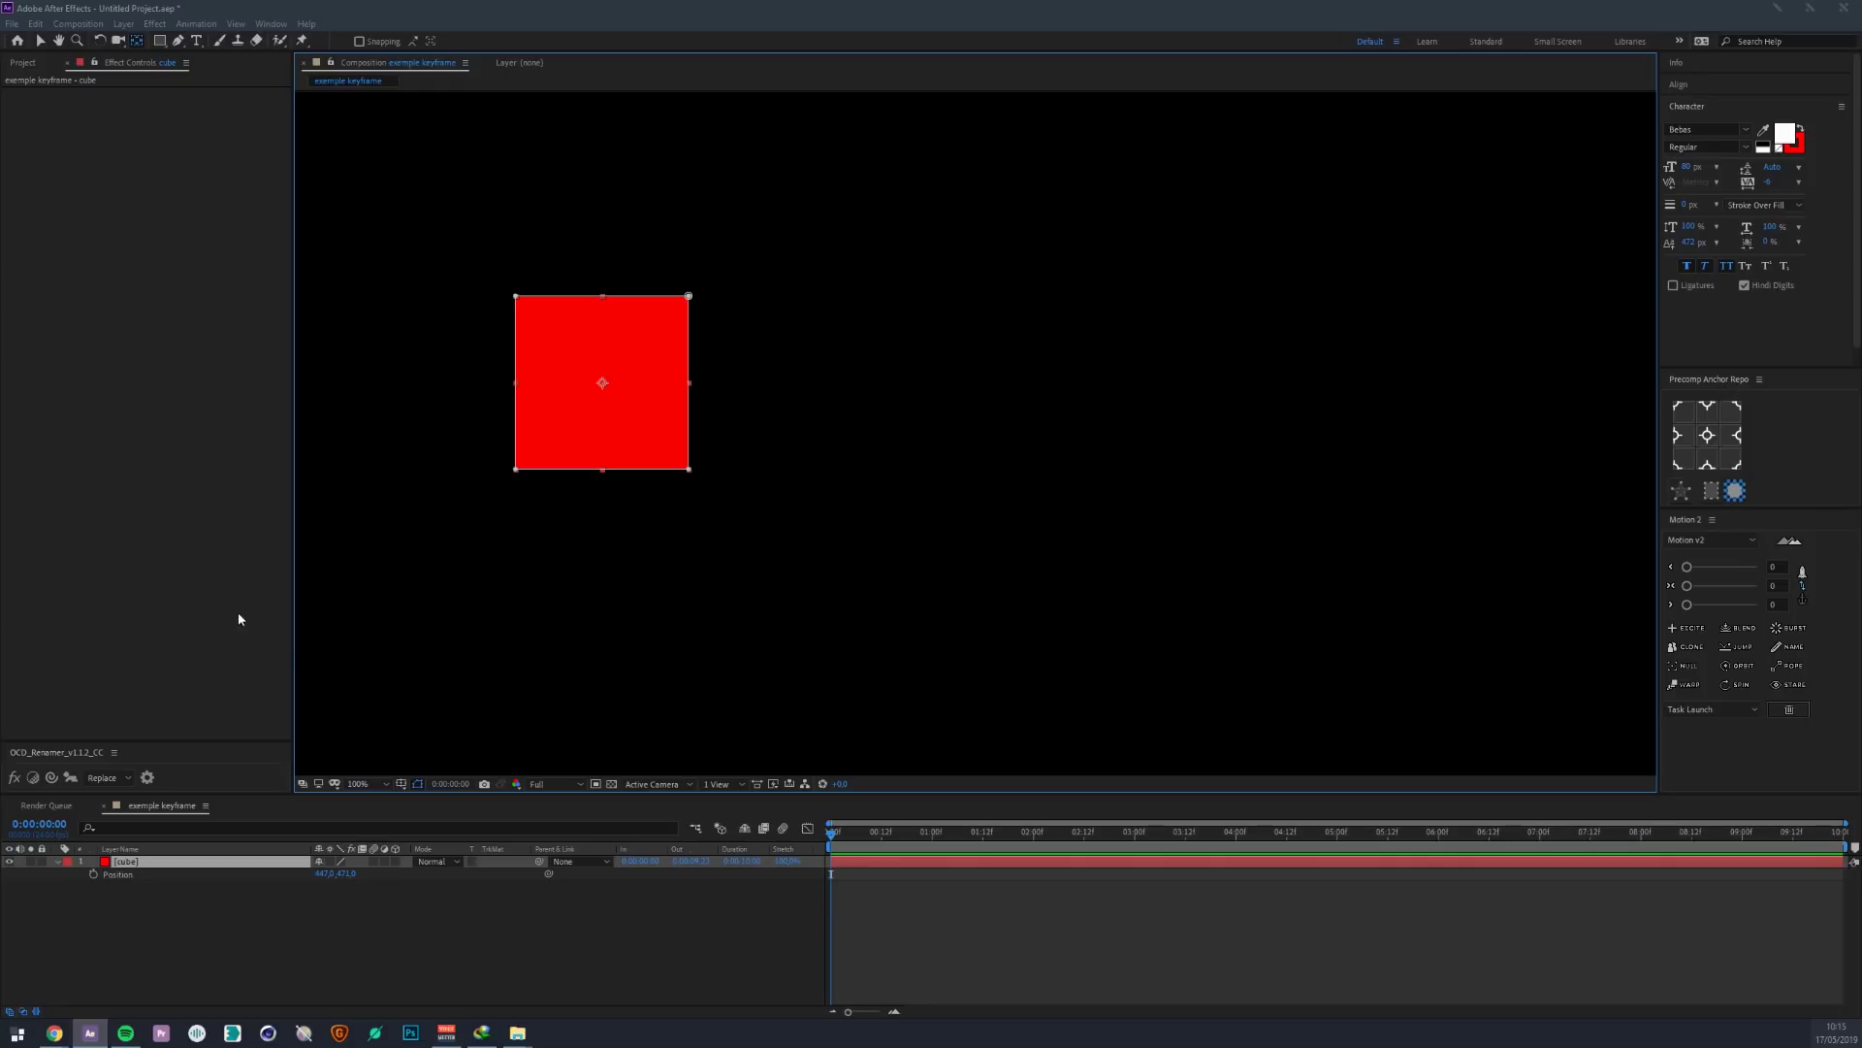
# - Keyframe the cube's Position at 0:00:00:00 and move it horizontally to the frame's right side at 0:00:02:00
pyautogui.hotkey('alt', 'shift', 'p')
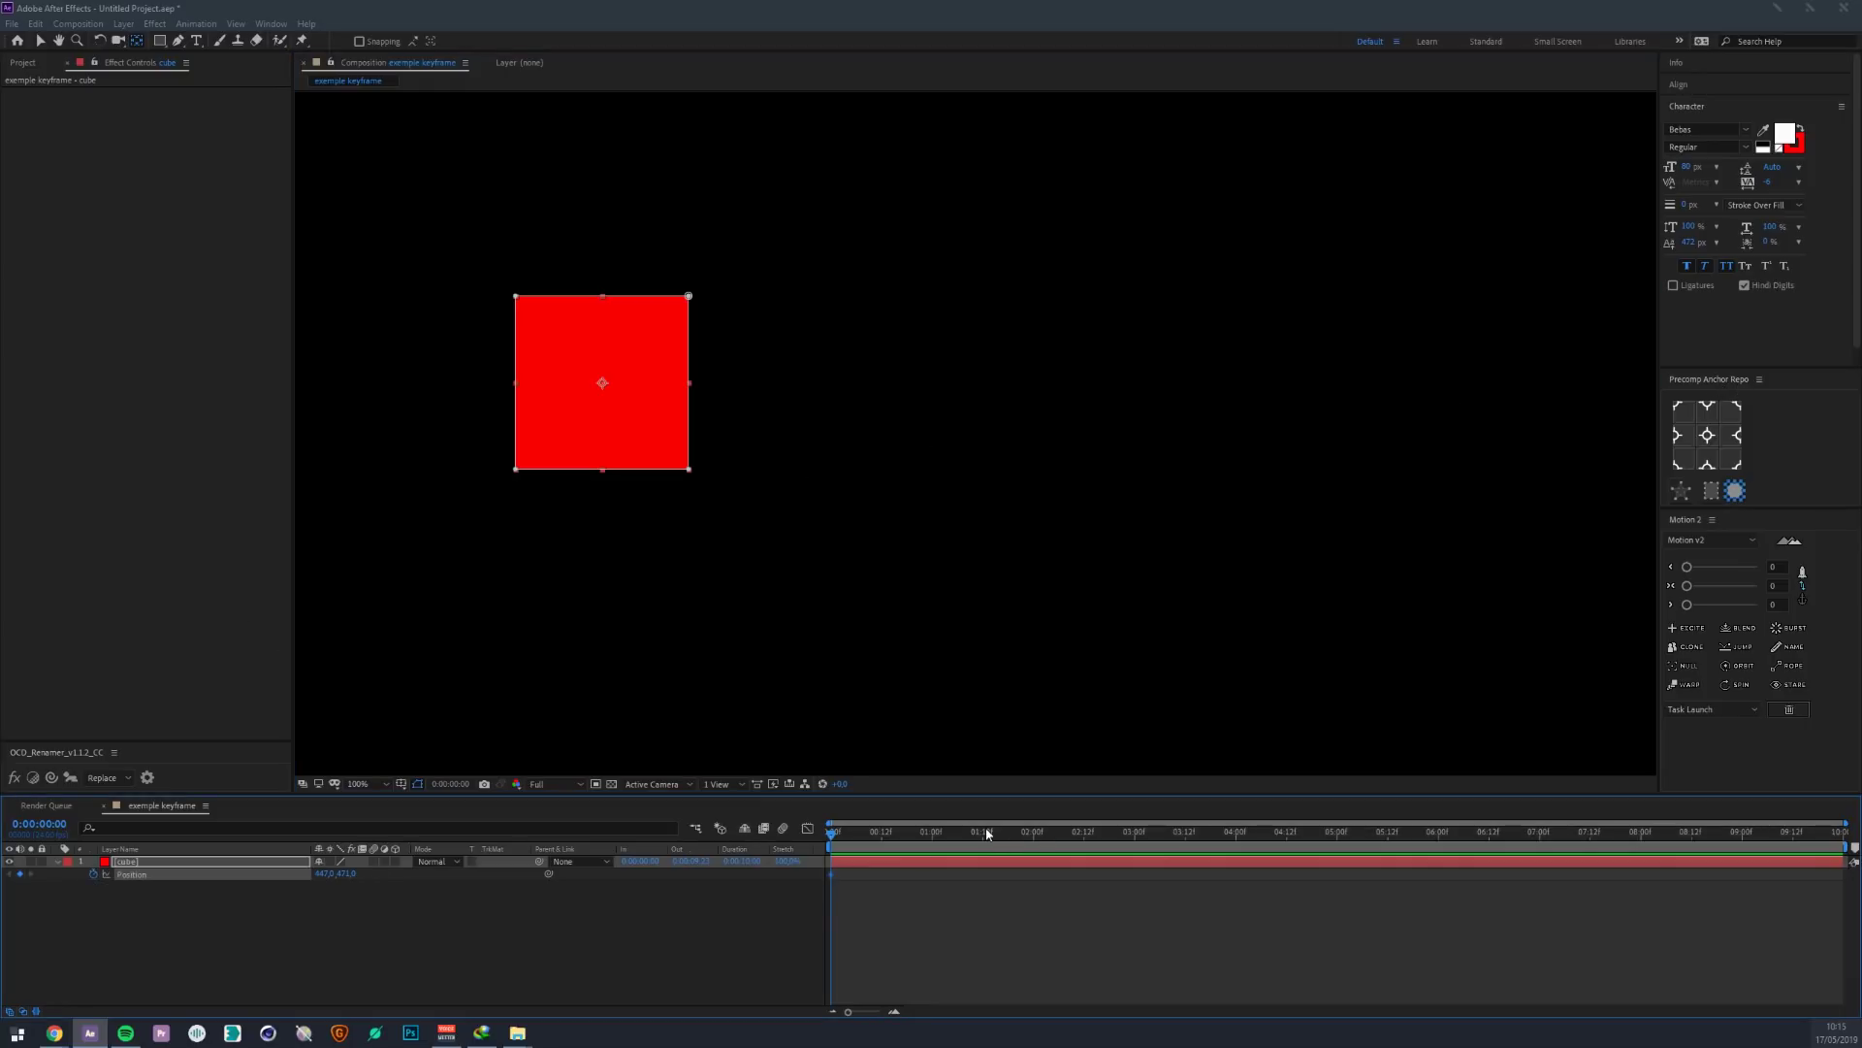
pyautogui.moveTo(988, 833); pyautogui.dragTo(1036, 853)
pyautogui.press('v')
pyautogui.moveTo(645, 407); pyautogui.dragTo(1416, 407)
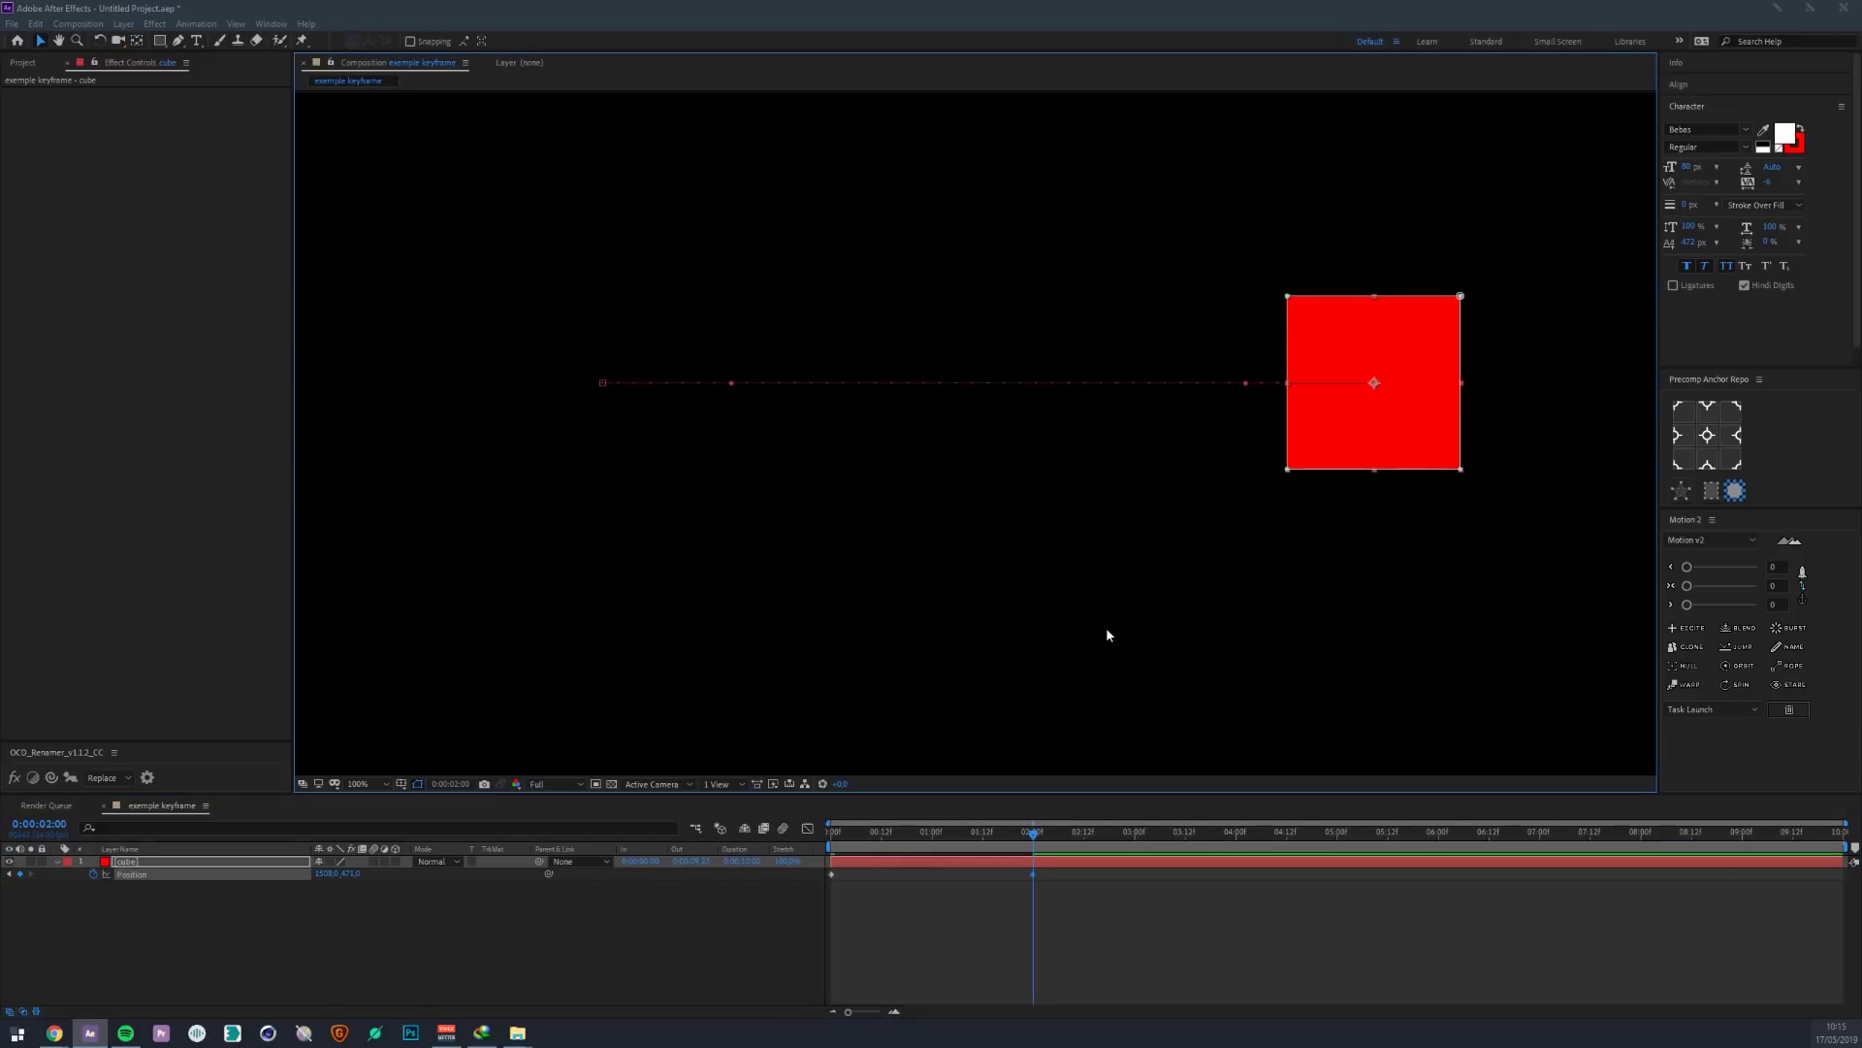
# - Keyframe the cube's Rotation at 0:00:00:00 and set it to 360° at 0:00:02:00
pyautogui.moveTo(963, 824); pyautogui.dragTo(75, 912)
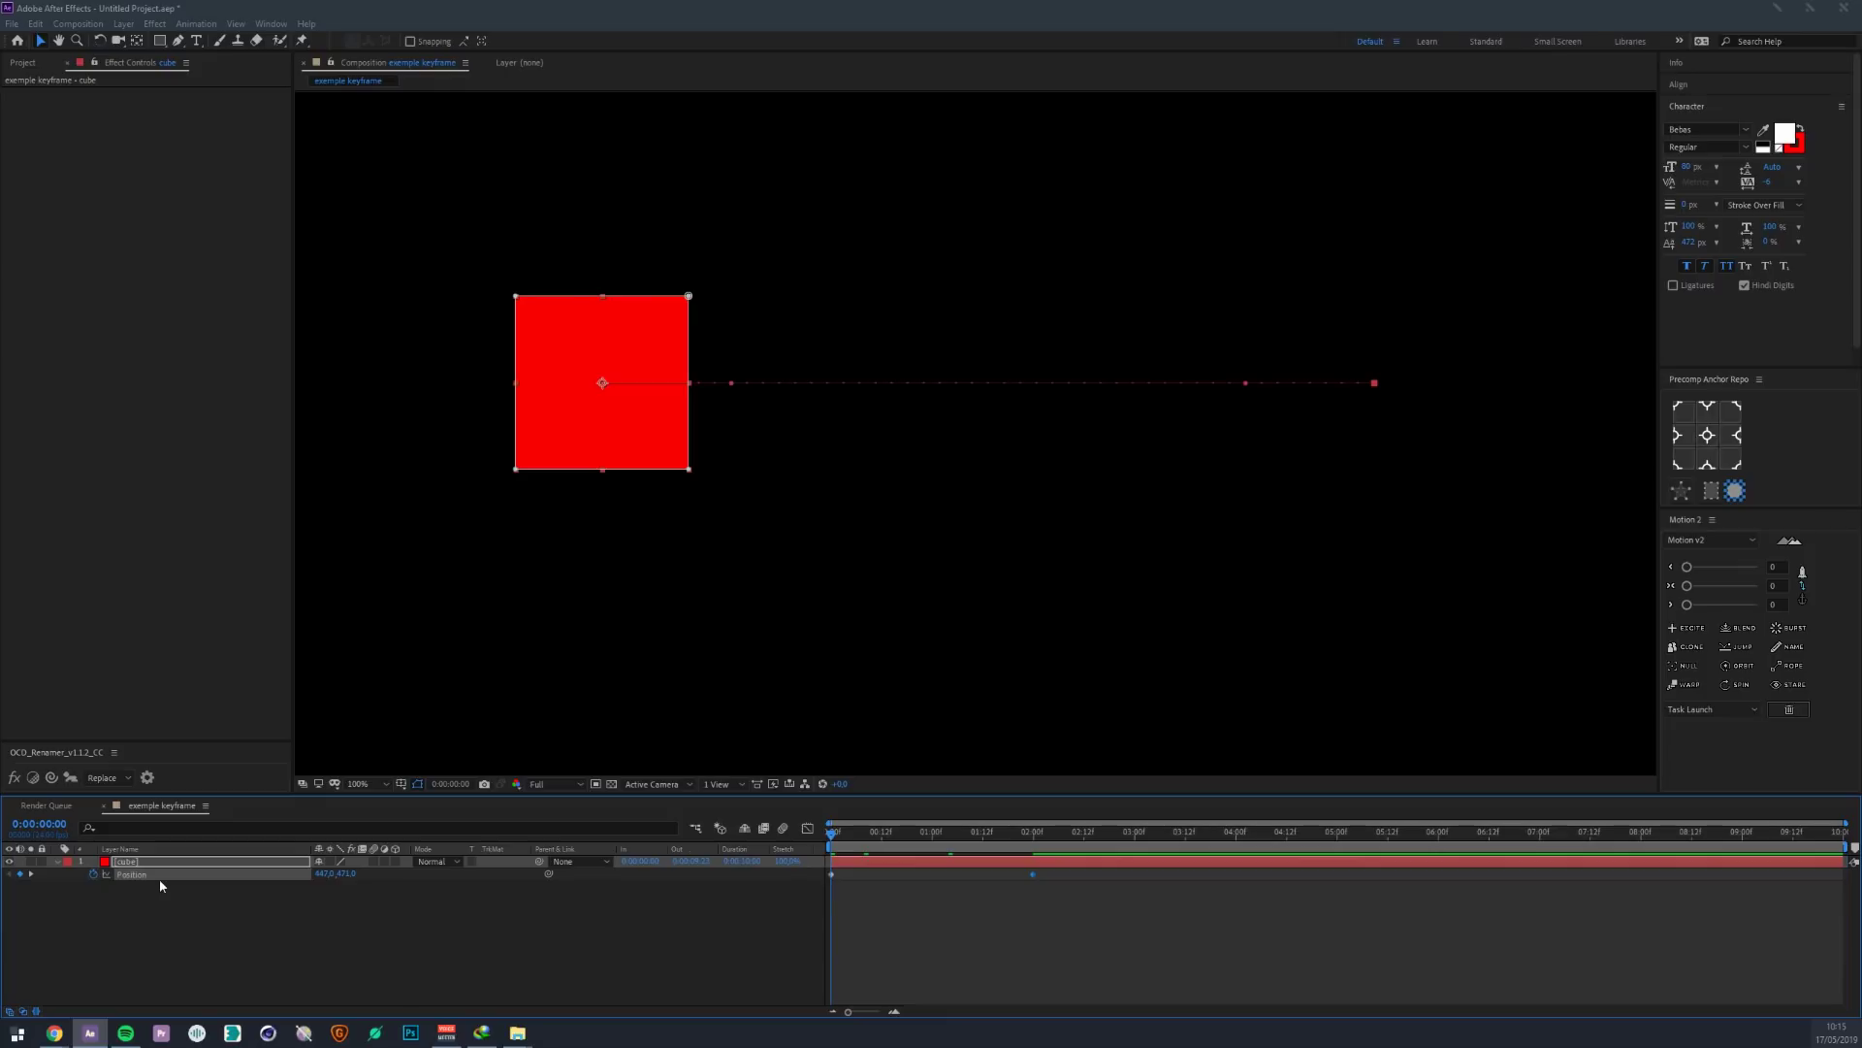
pyautogui.press('r')
pyautogui.moveTo(924, 833); pyautogui.dragTo(1033, 832)
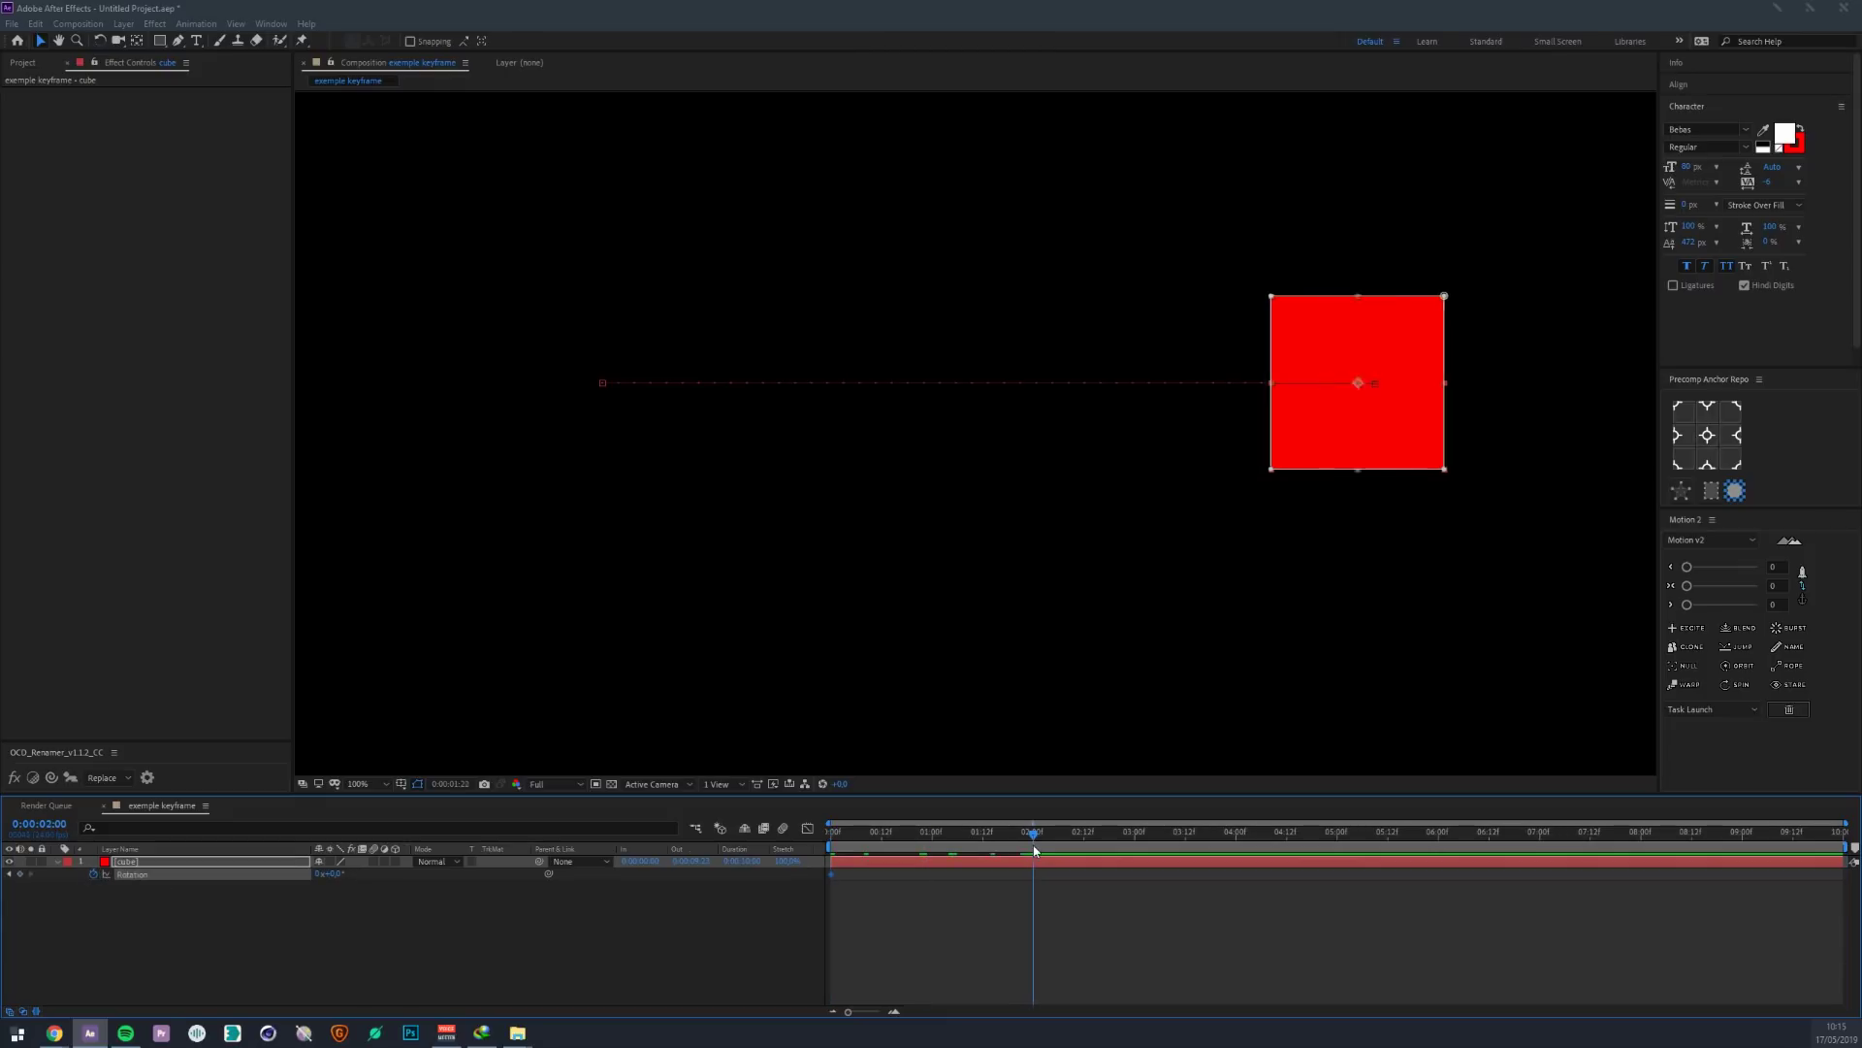
pyautogui.moveTo(339, 874); pyautogui.dragTo(323, 874)
pyautogui.click(344, 873)
pyautogui.write('360')
pyautogui.press('Return')
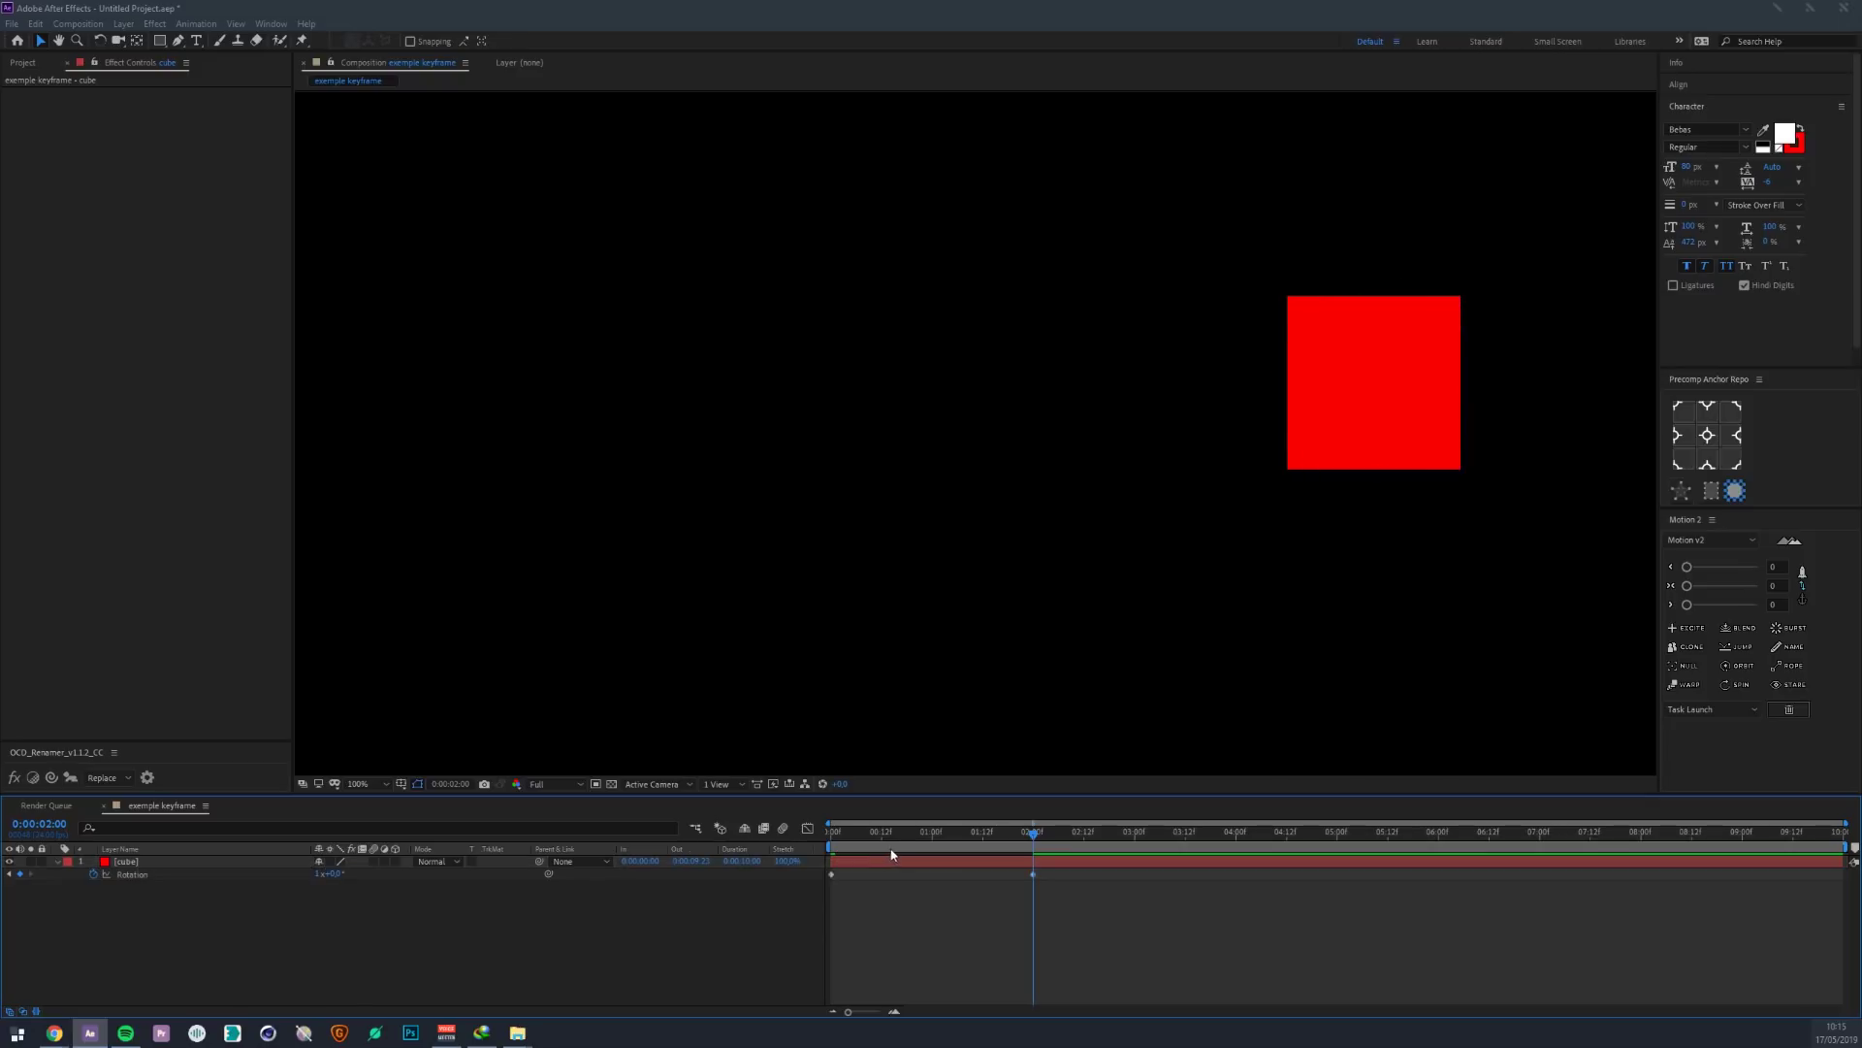
# - Play back the cube's combined position and rotation animation from the start, with the layer deselected and selected
pyautogui.moveTo(832, 845); pyautogui.dragTo(693, 871)
pyautogui.press('space')
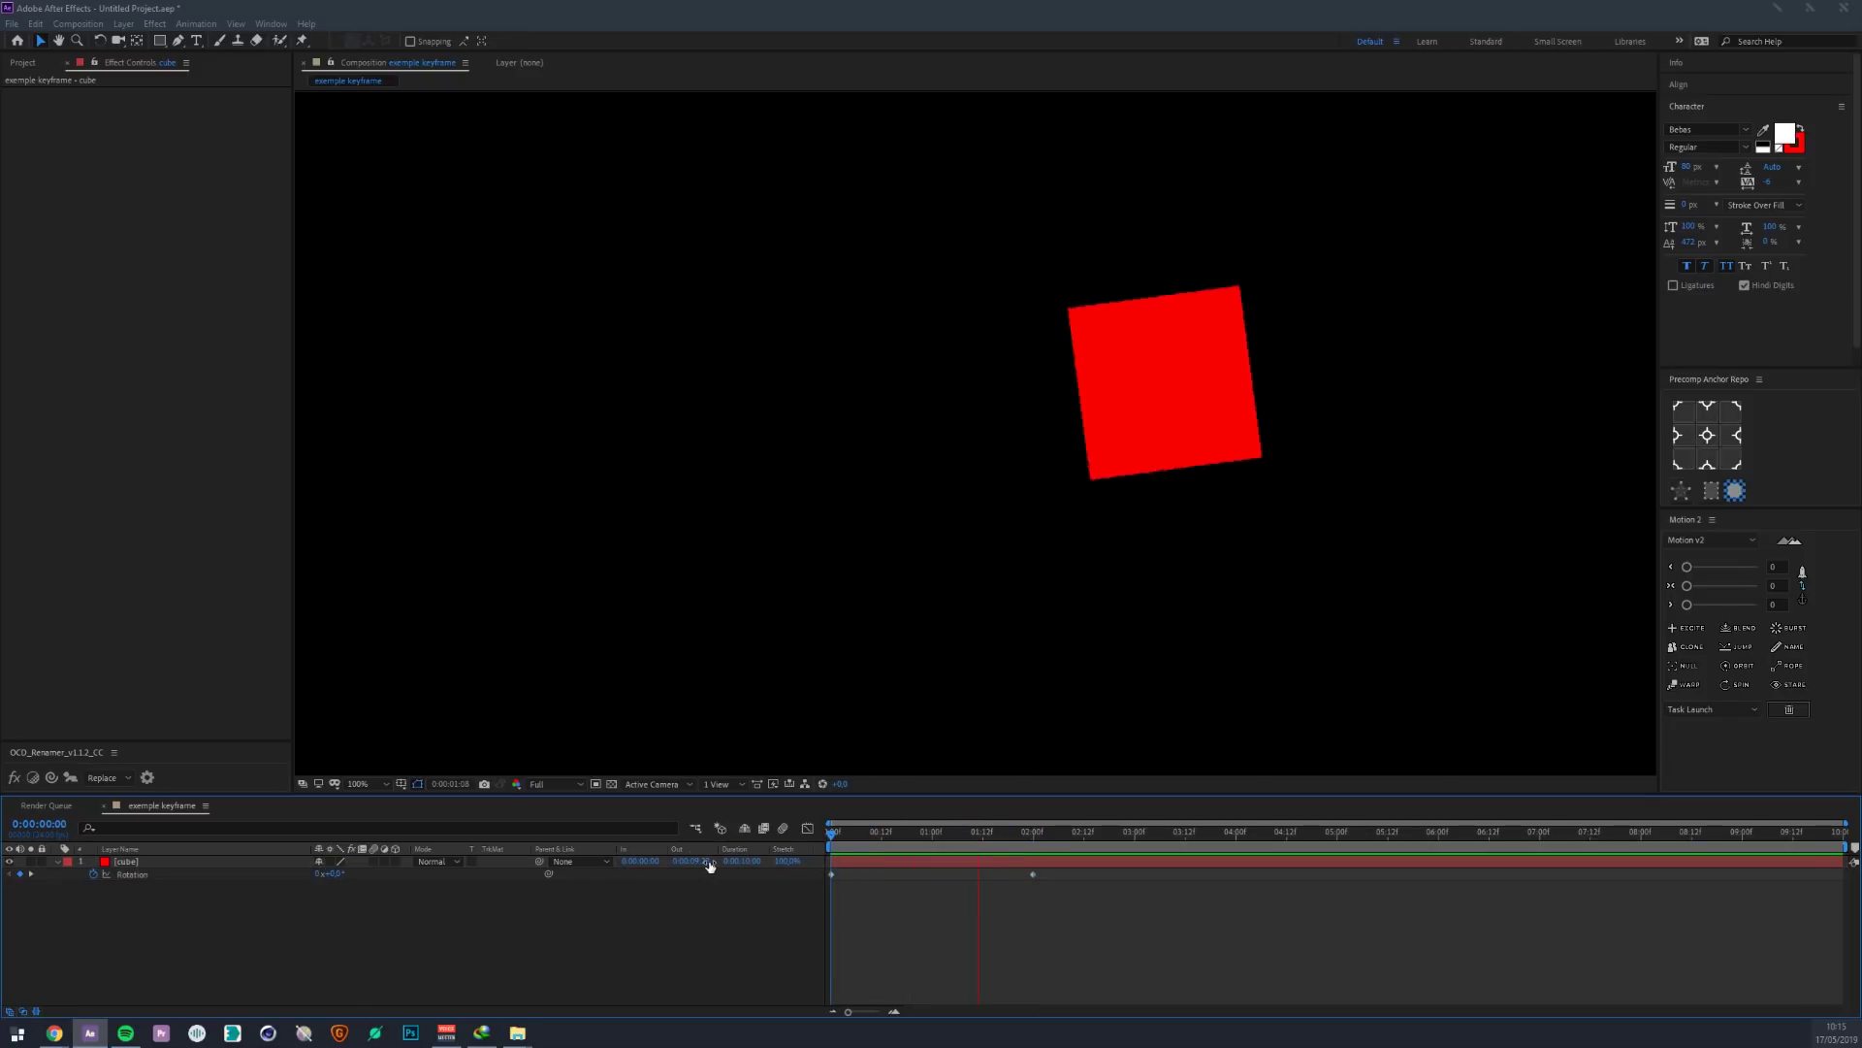
pyautogui.press('space')
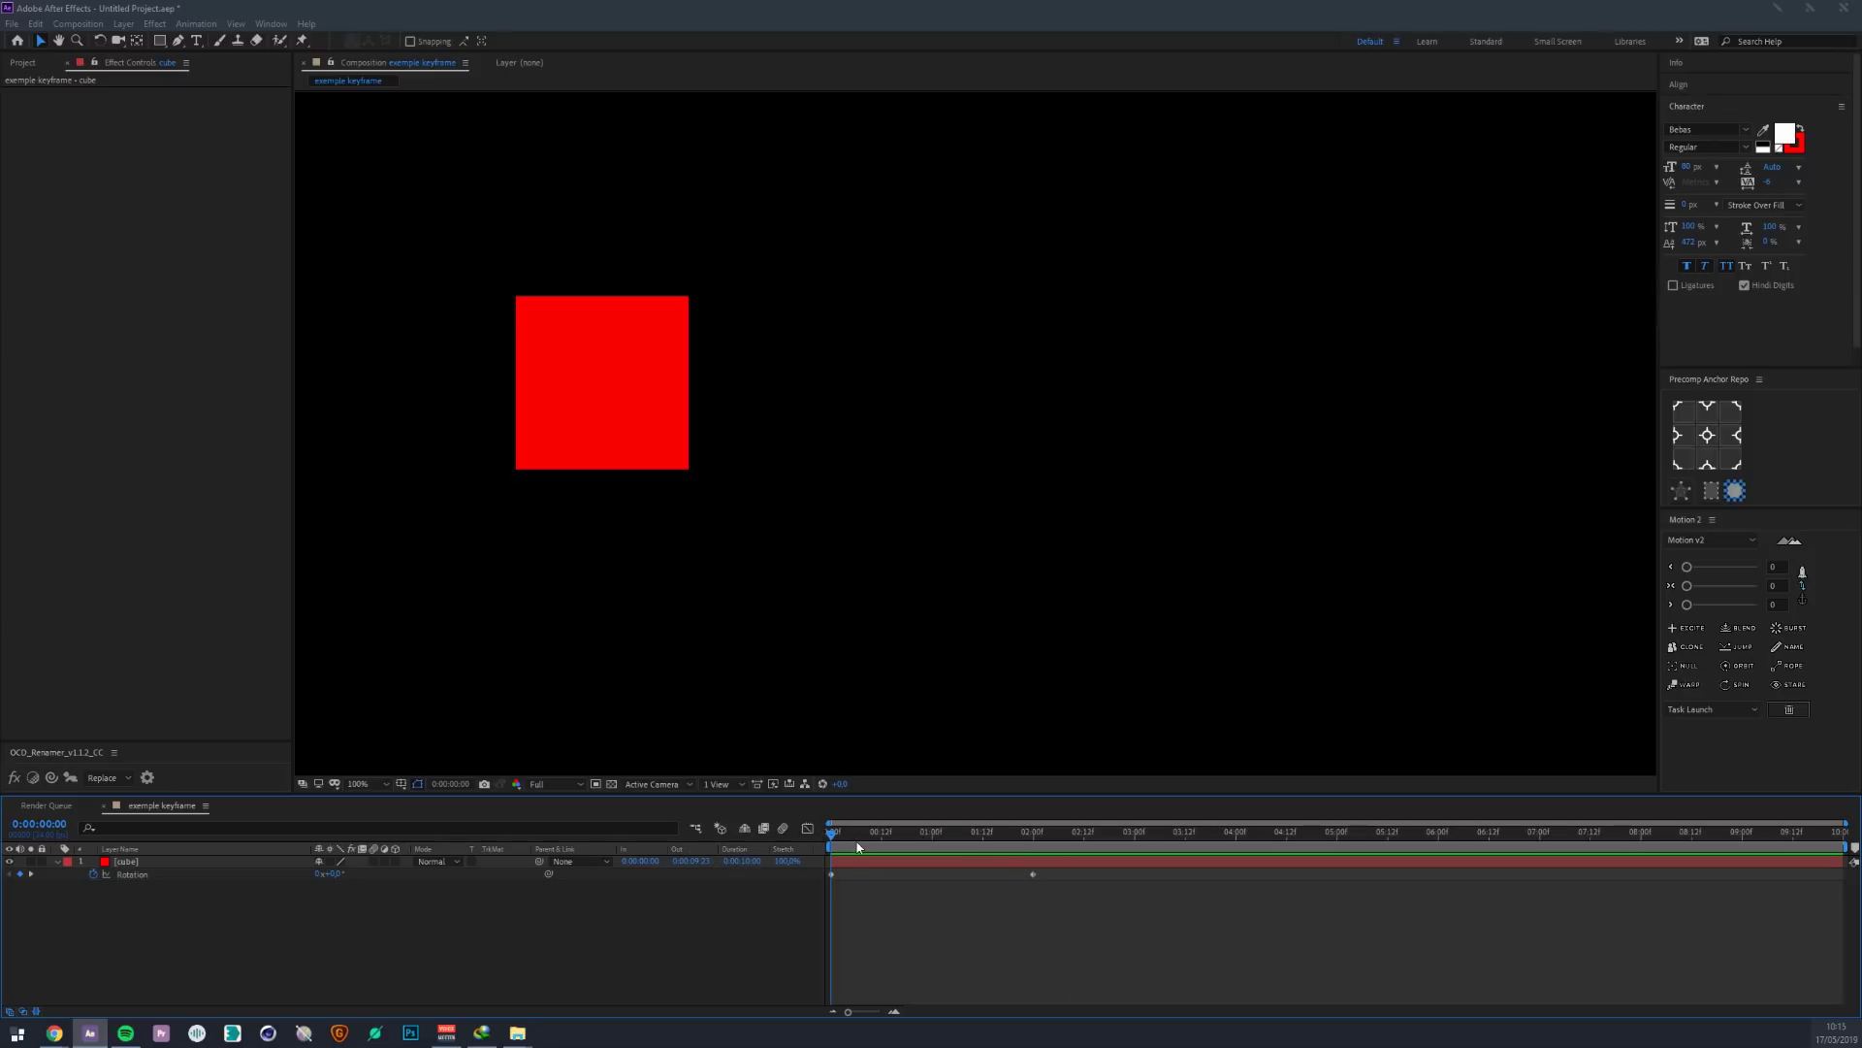
pyautogui.click(191, 866)
pyautogui.press('space')
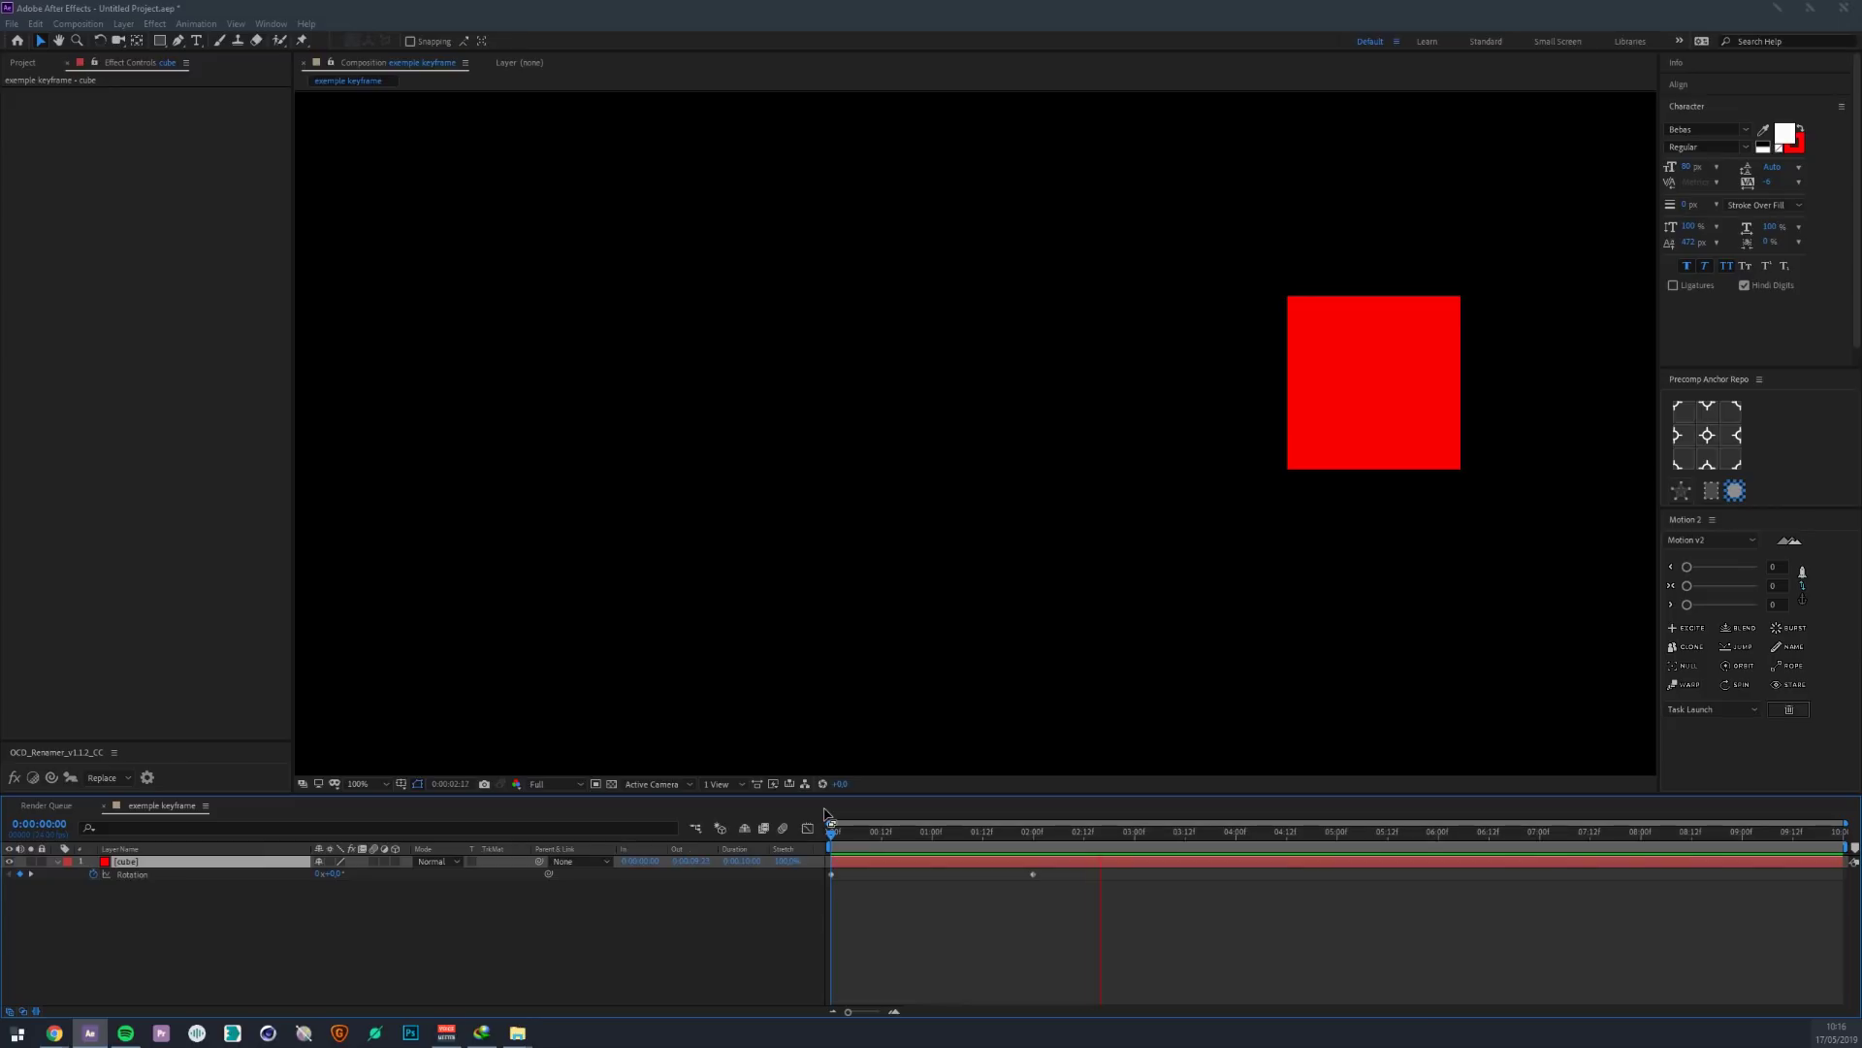
pyautogui.press('space')
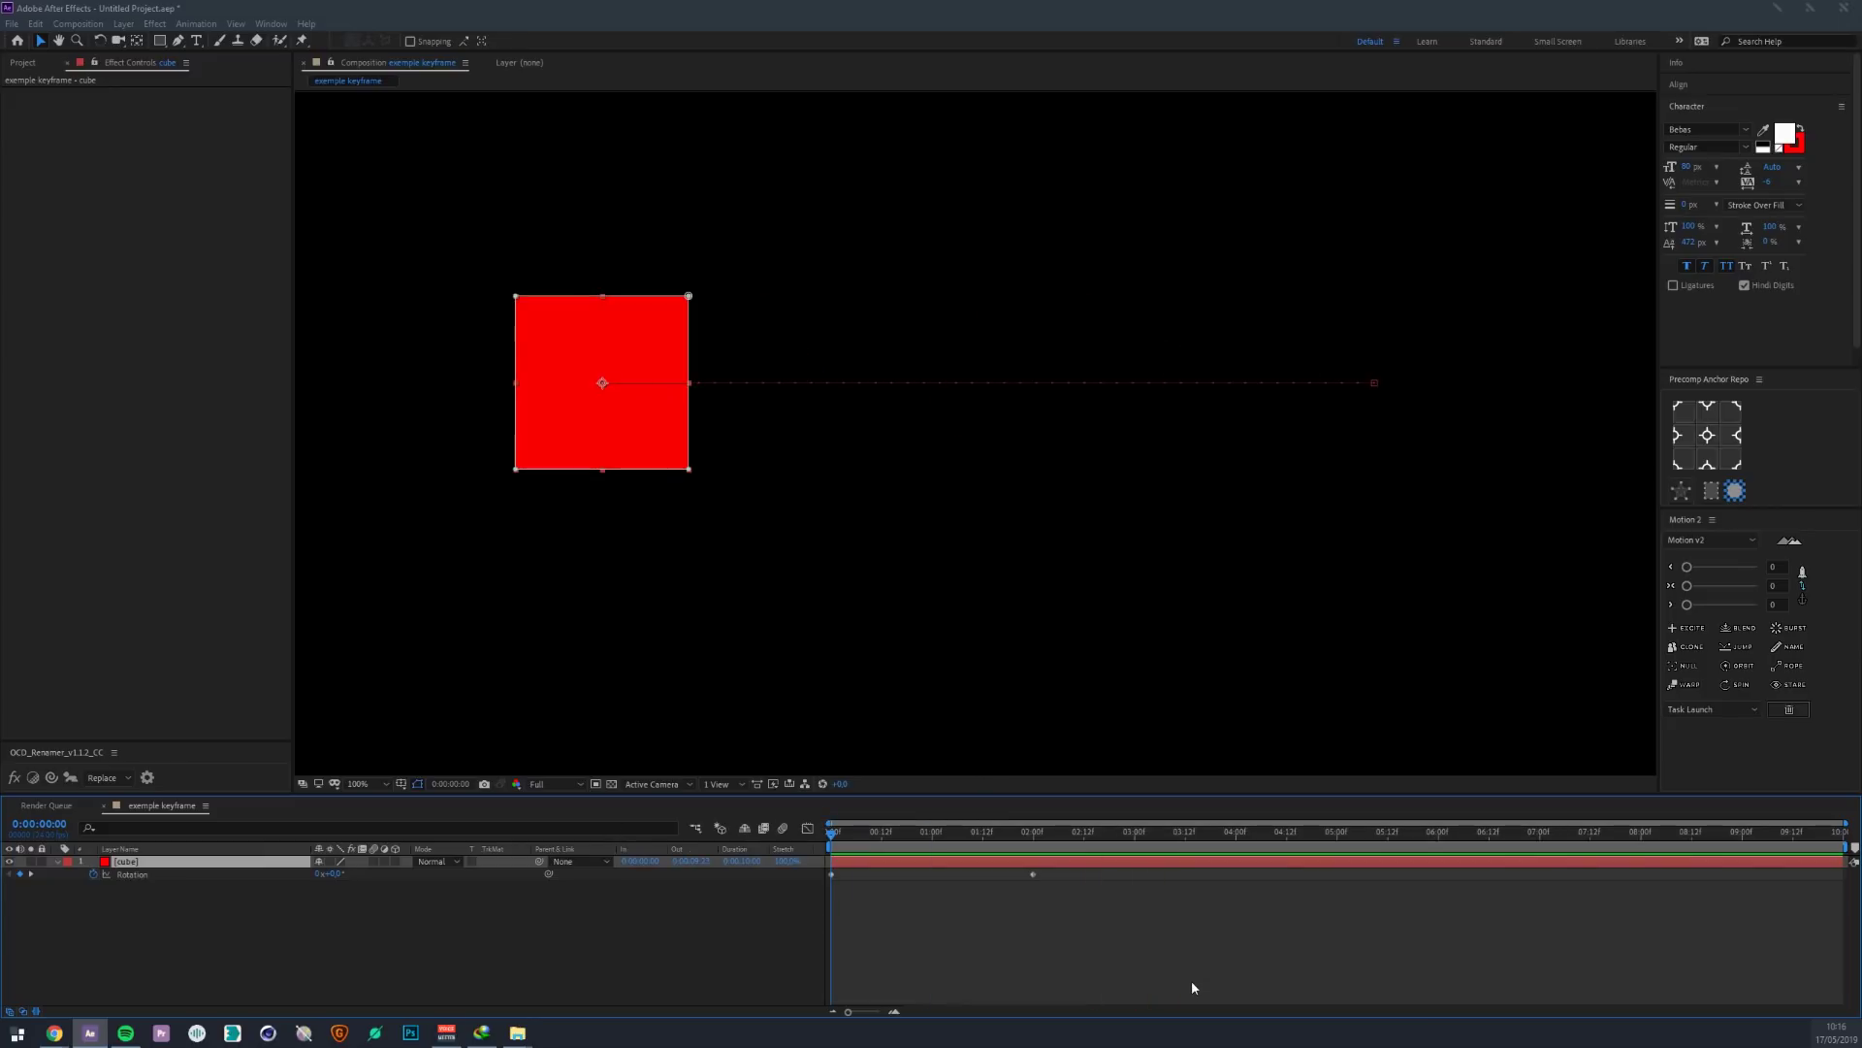
# - Apply Easy Ease to the cube's two Rotation keyframes and play back the animation
pyautogui.moveTo(1104, 908); pyautogui.dragTo(748, 865)
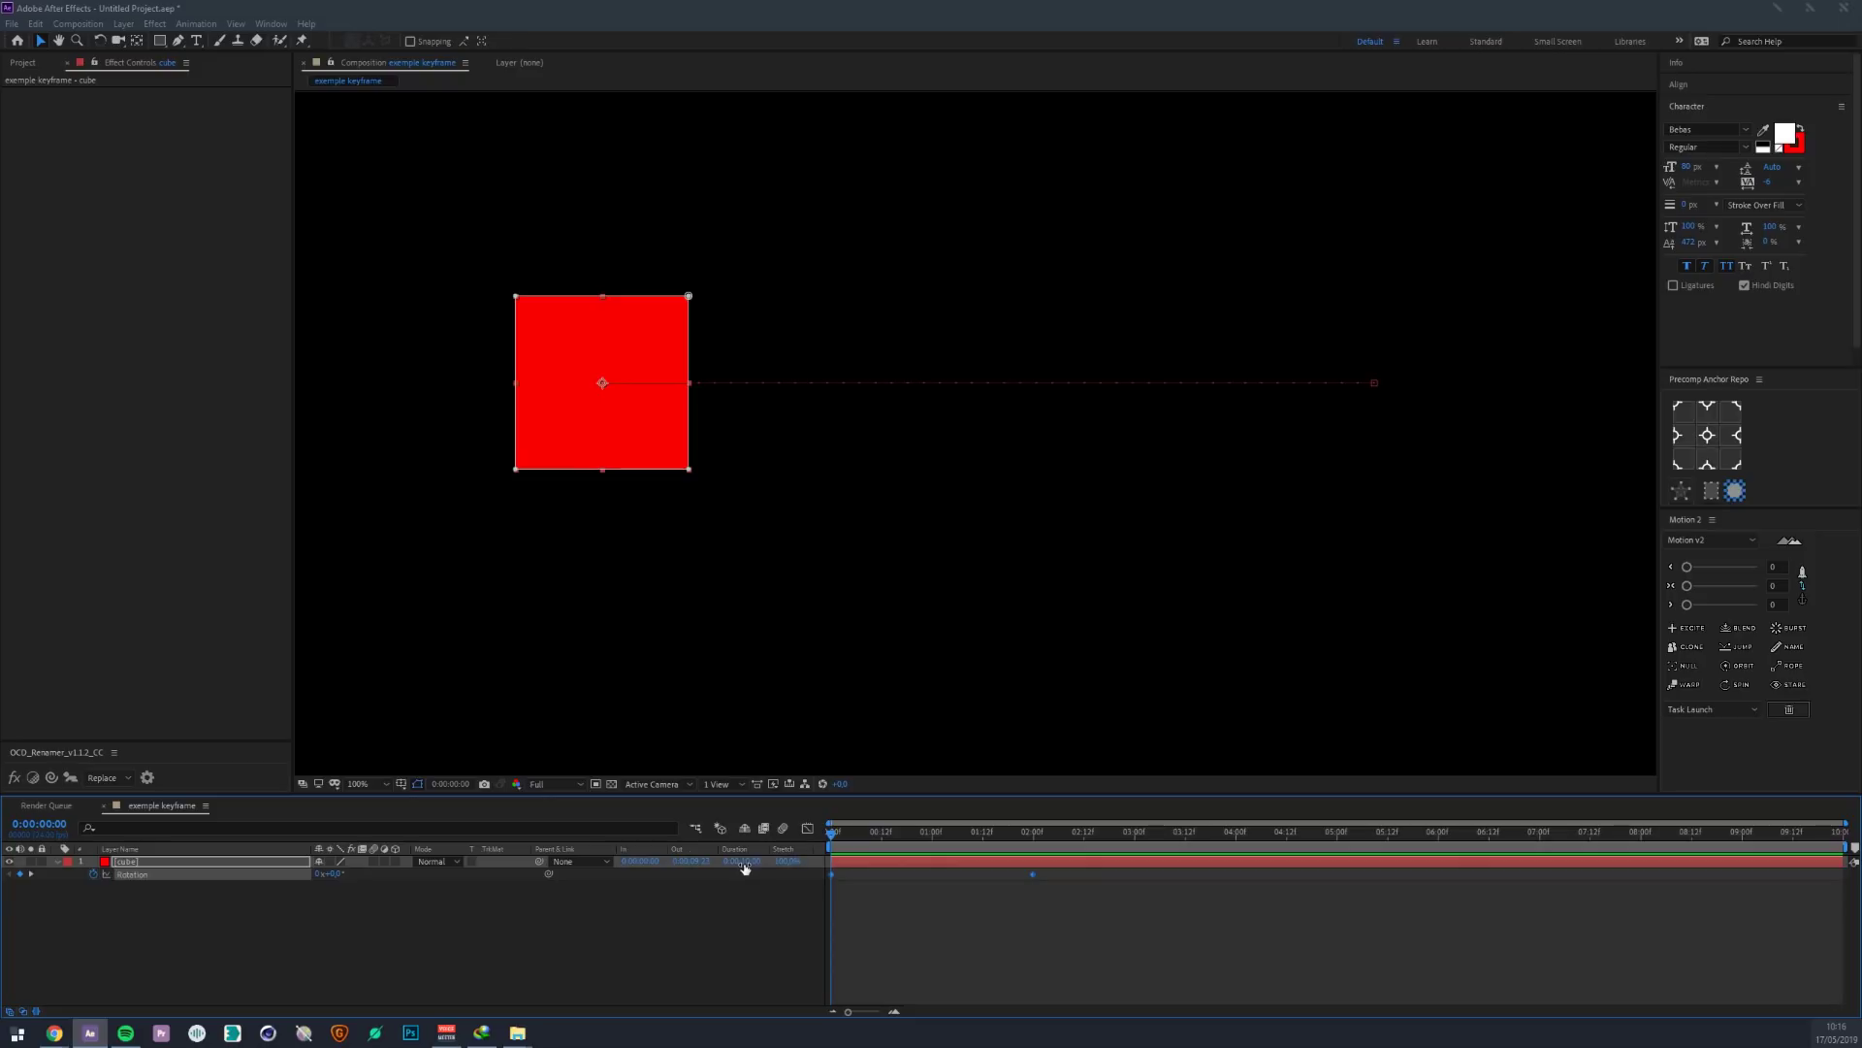
pyautogui.press('F9')
pyautogui.press('space')
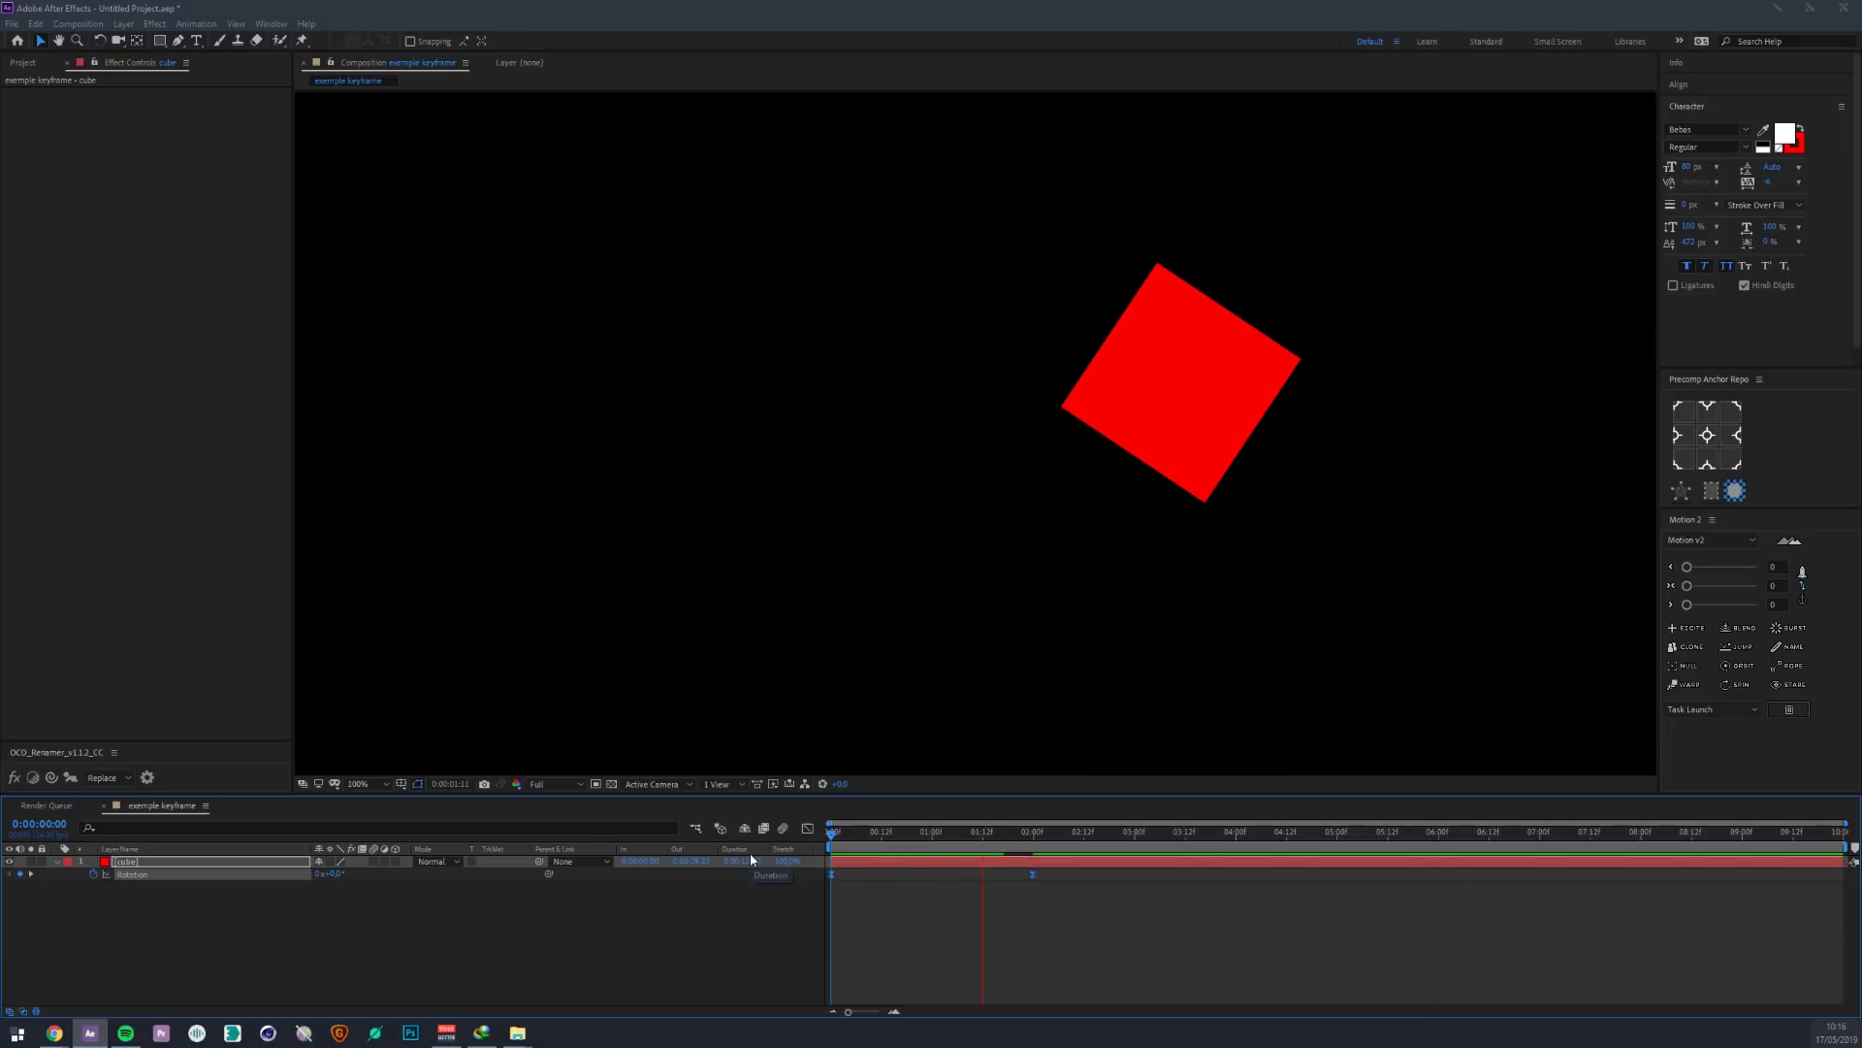
pyautogui.press('space')
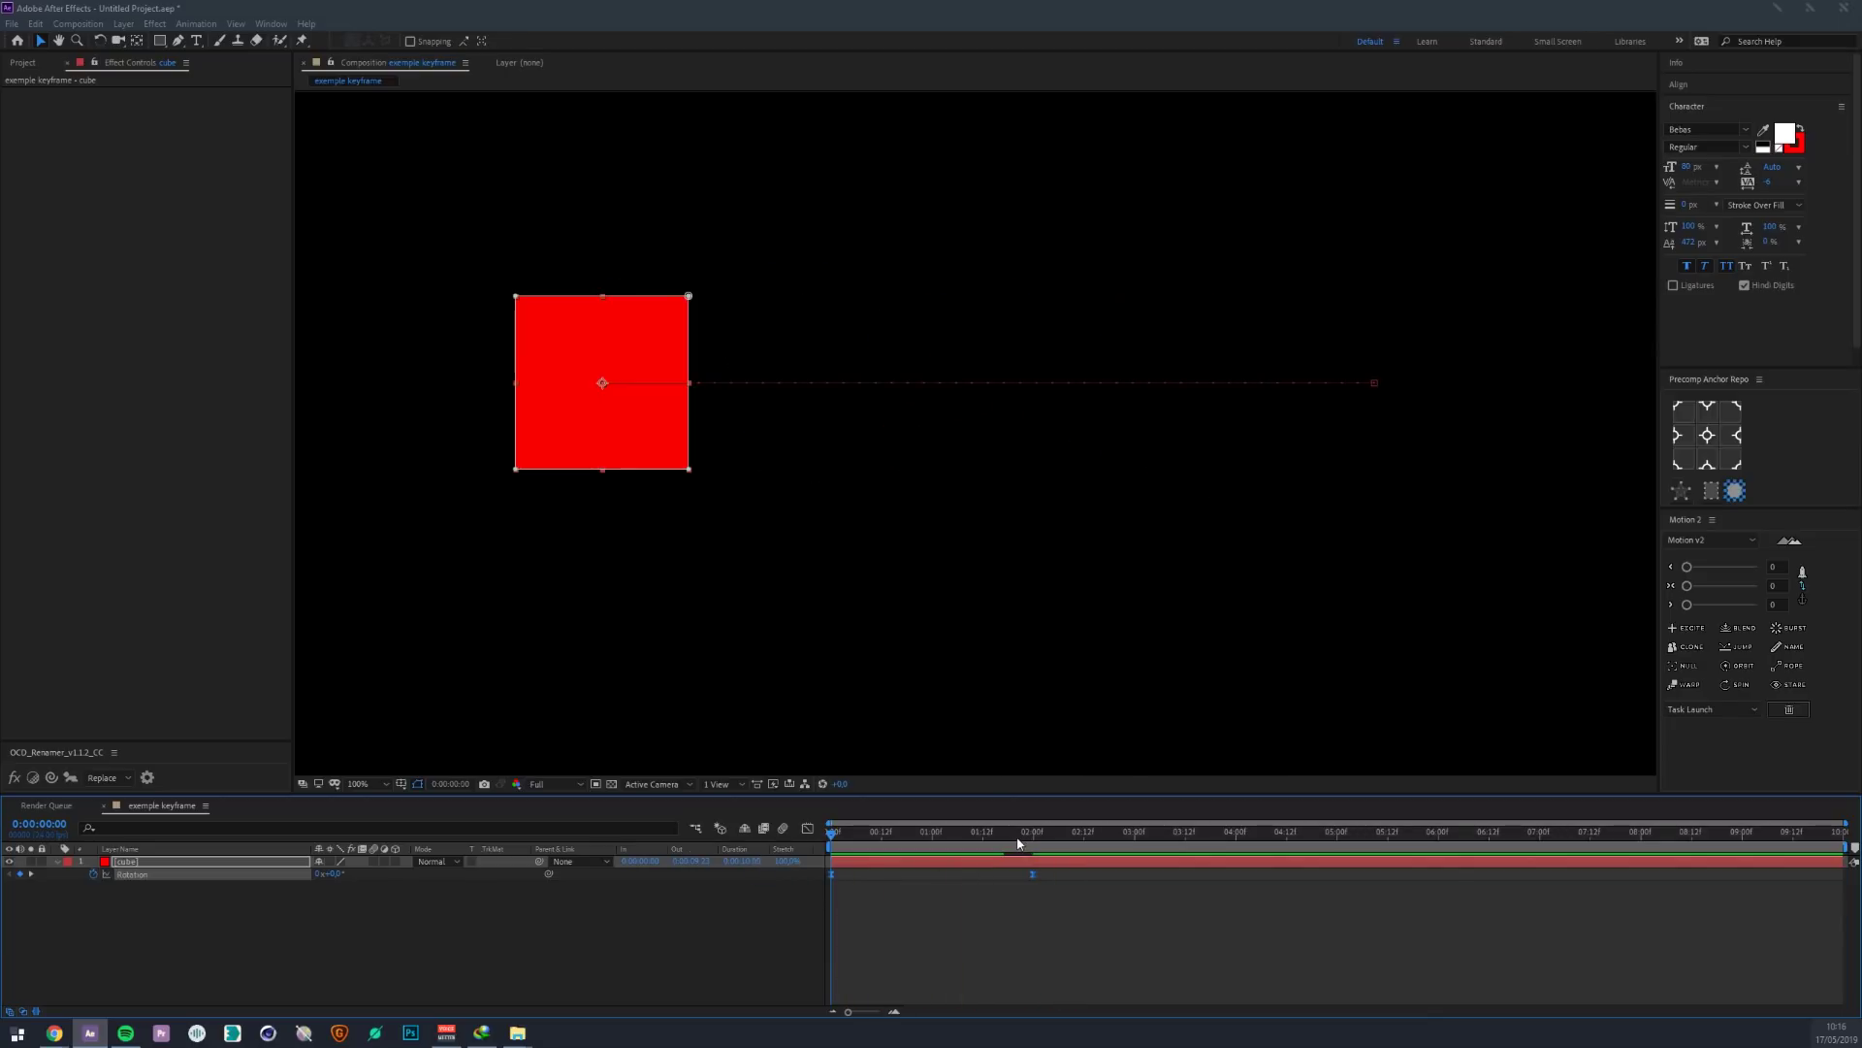
pyautogui.click(991, 889)
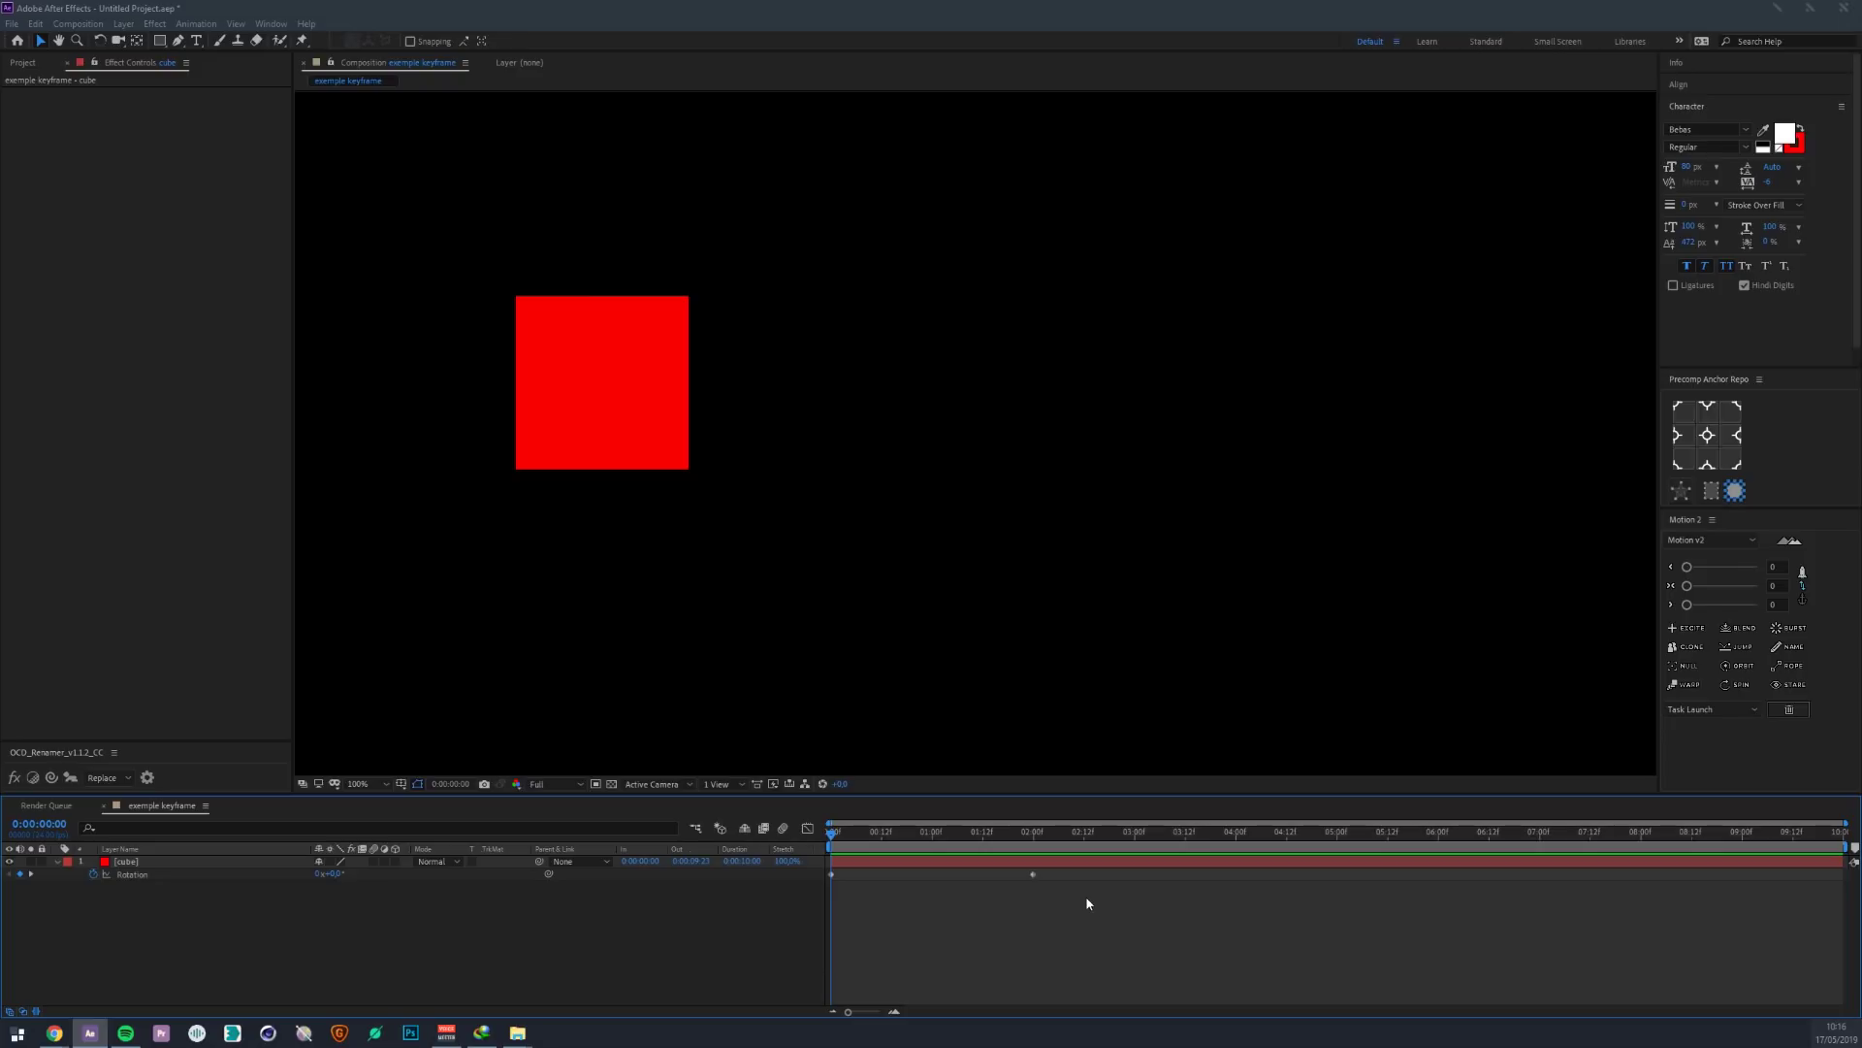
# - Display the cube's Rotation keyframes in the Graph Editor and apply Easy Ease to both of them
pyautogui.moveTo(1085, 892); pyautogui.dragTo(621, 867)
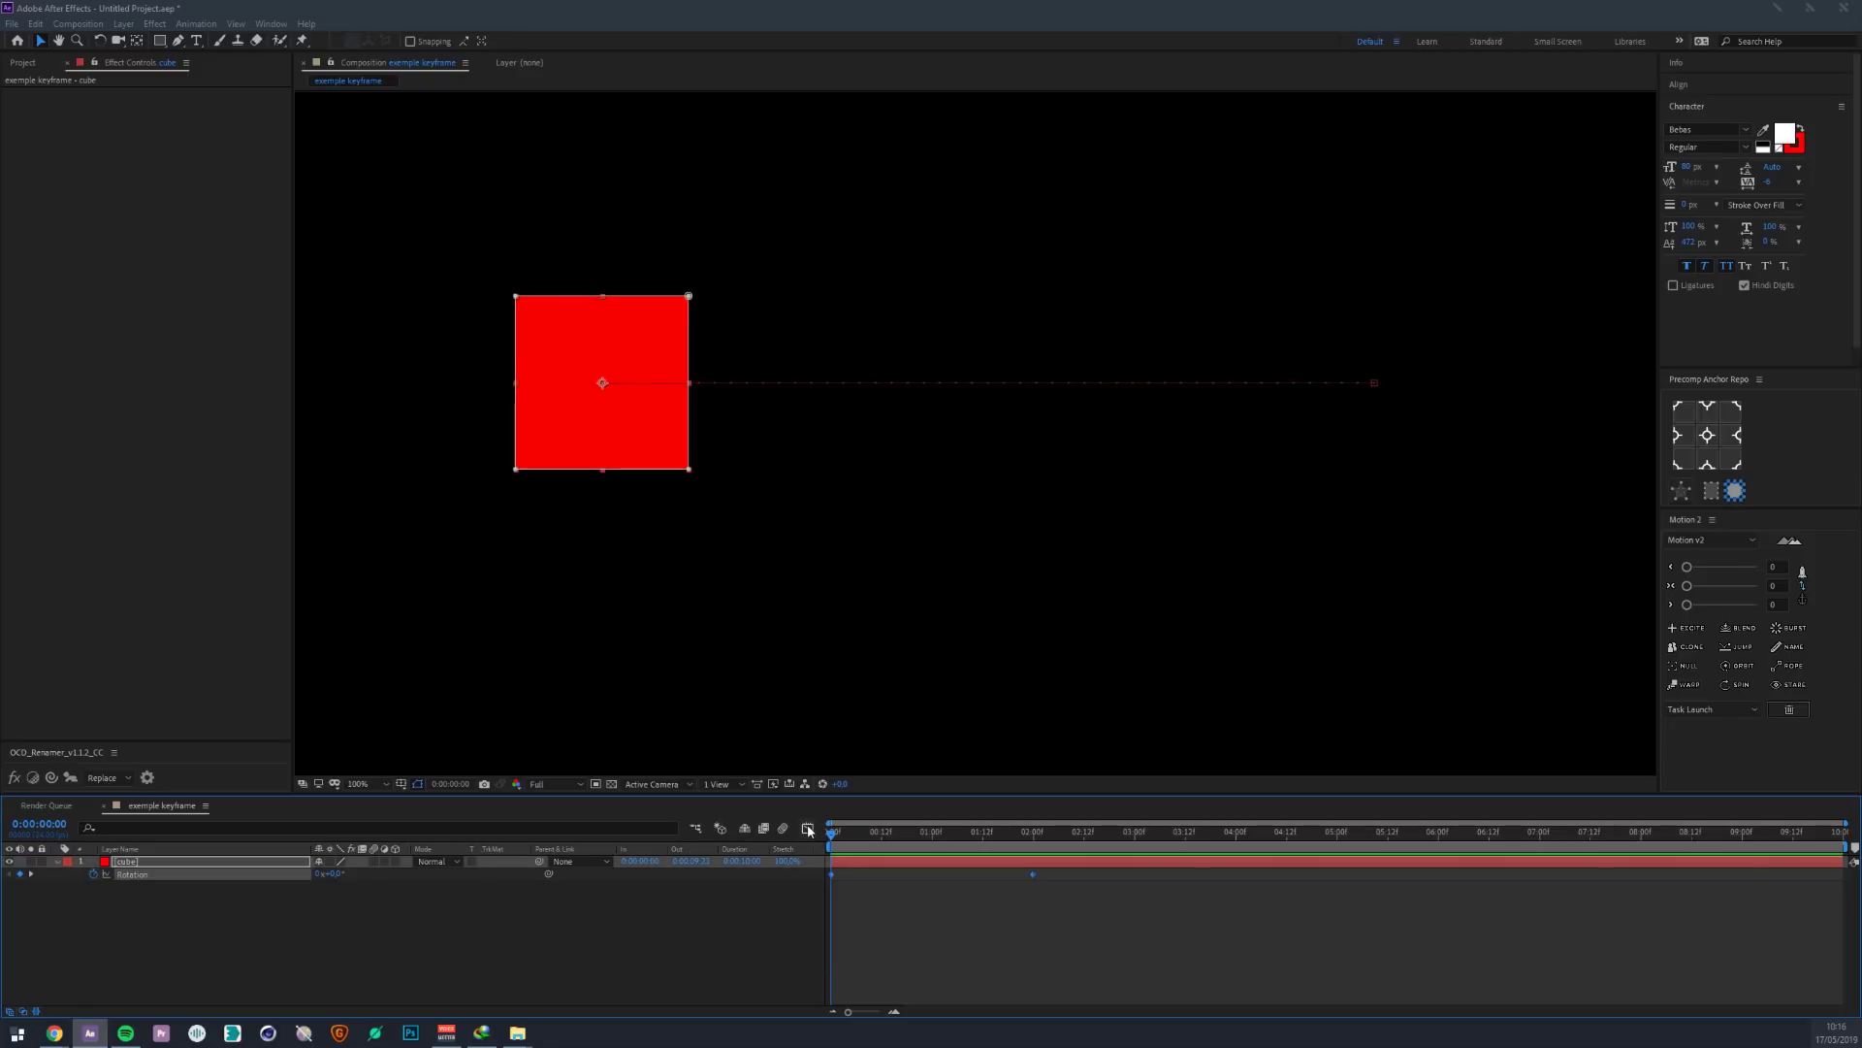
pyautogui.click(808, 828)
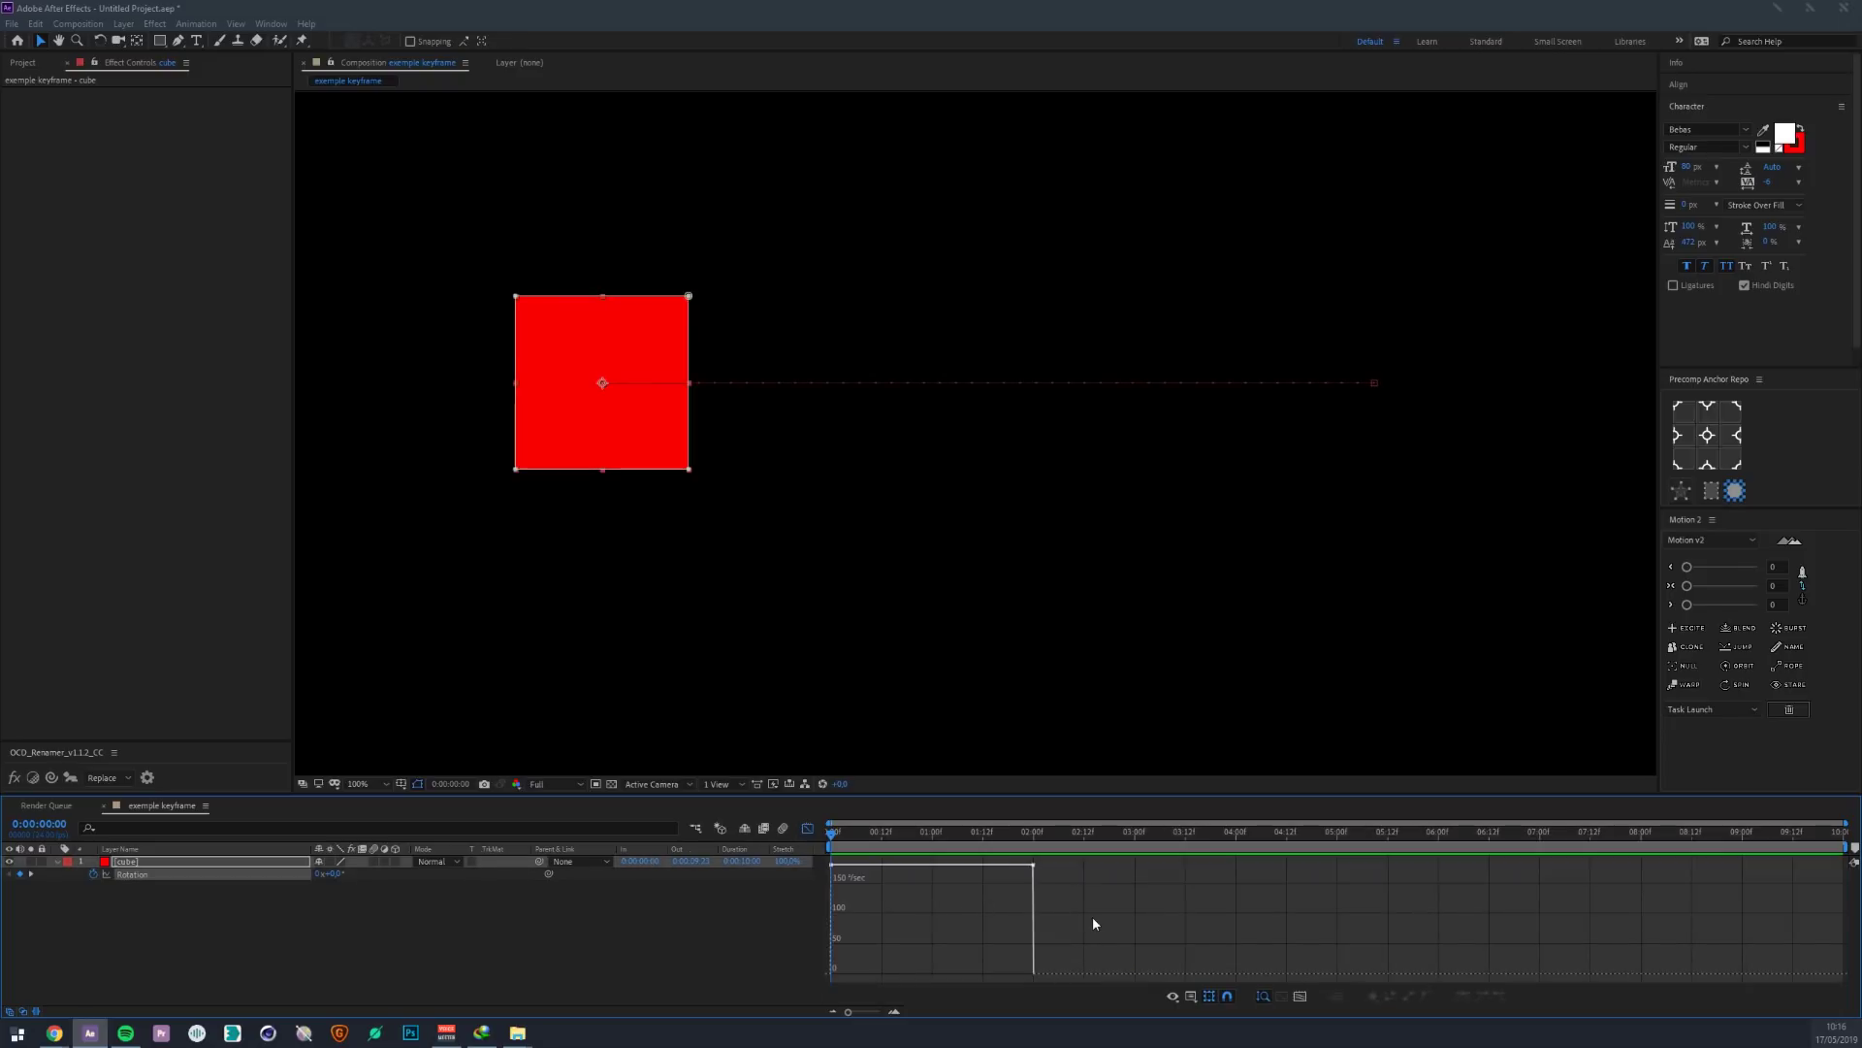
pyautogui.moveTo(1074, 859); pyautogui.dragTo(973, 960)
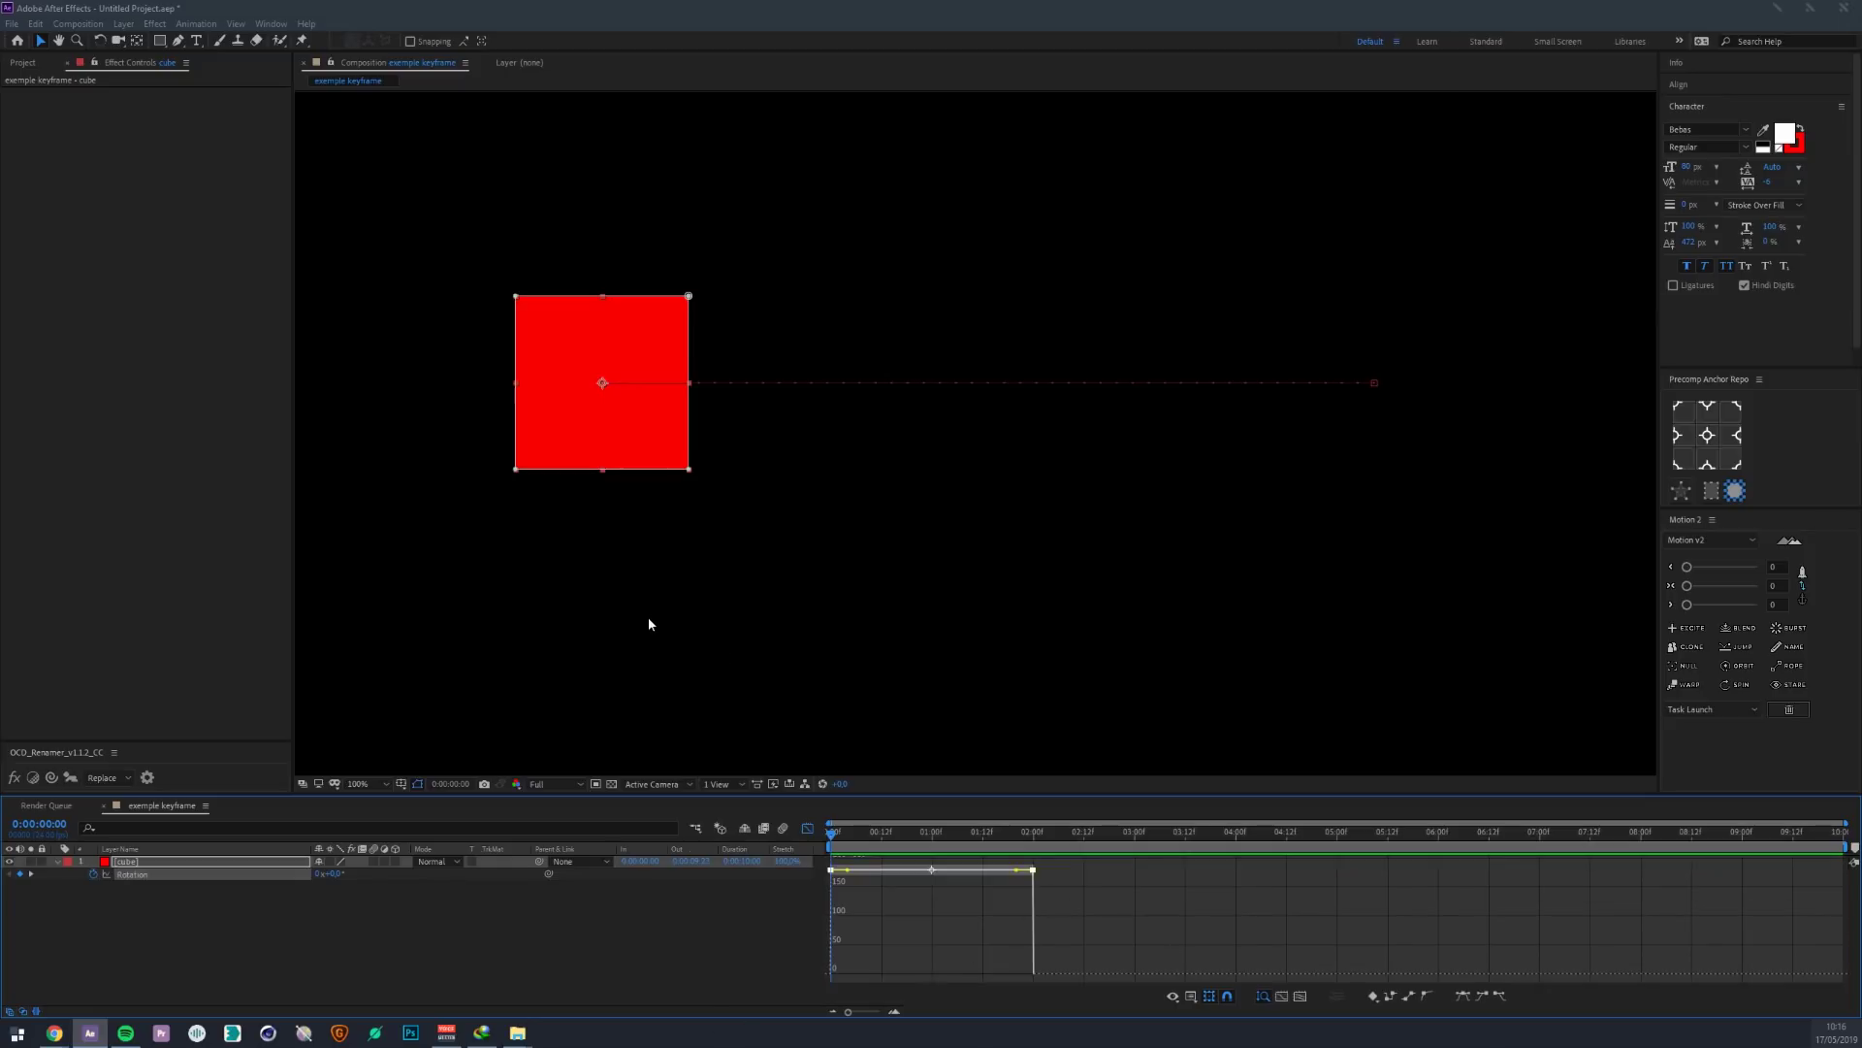
pyautogui.press('F9')
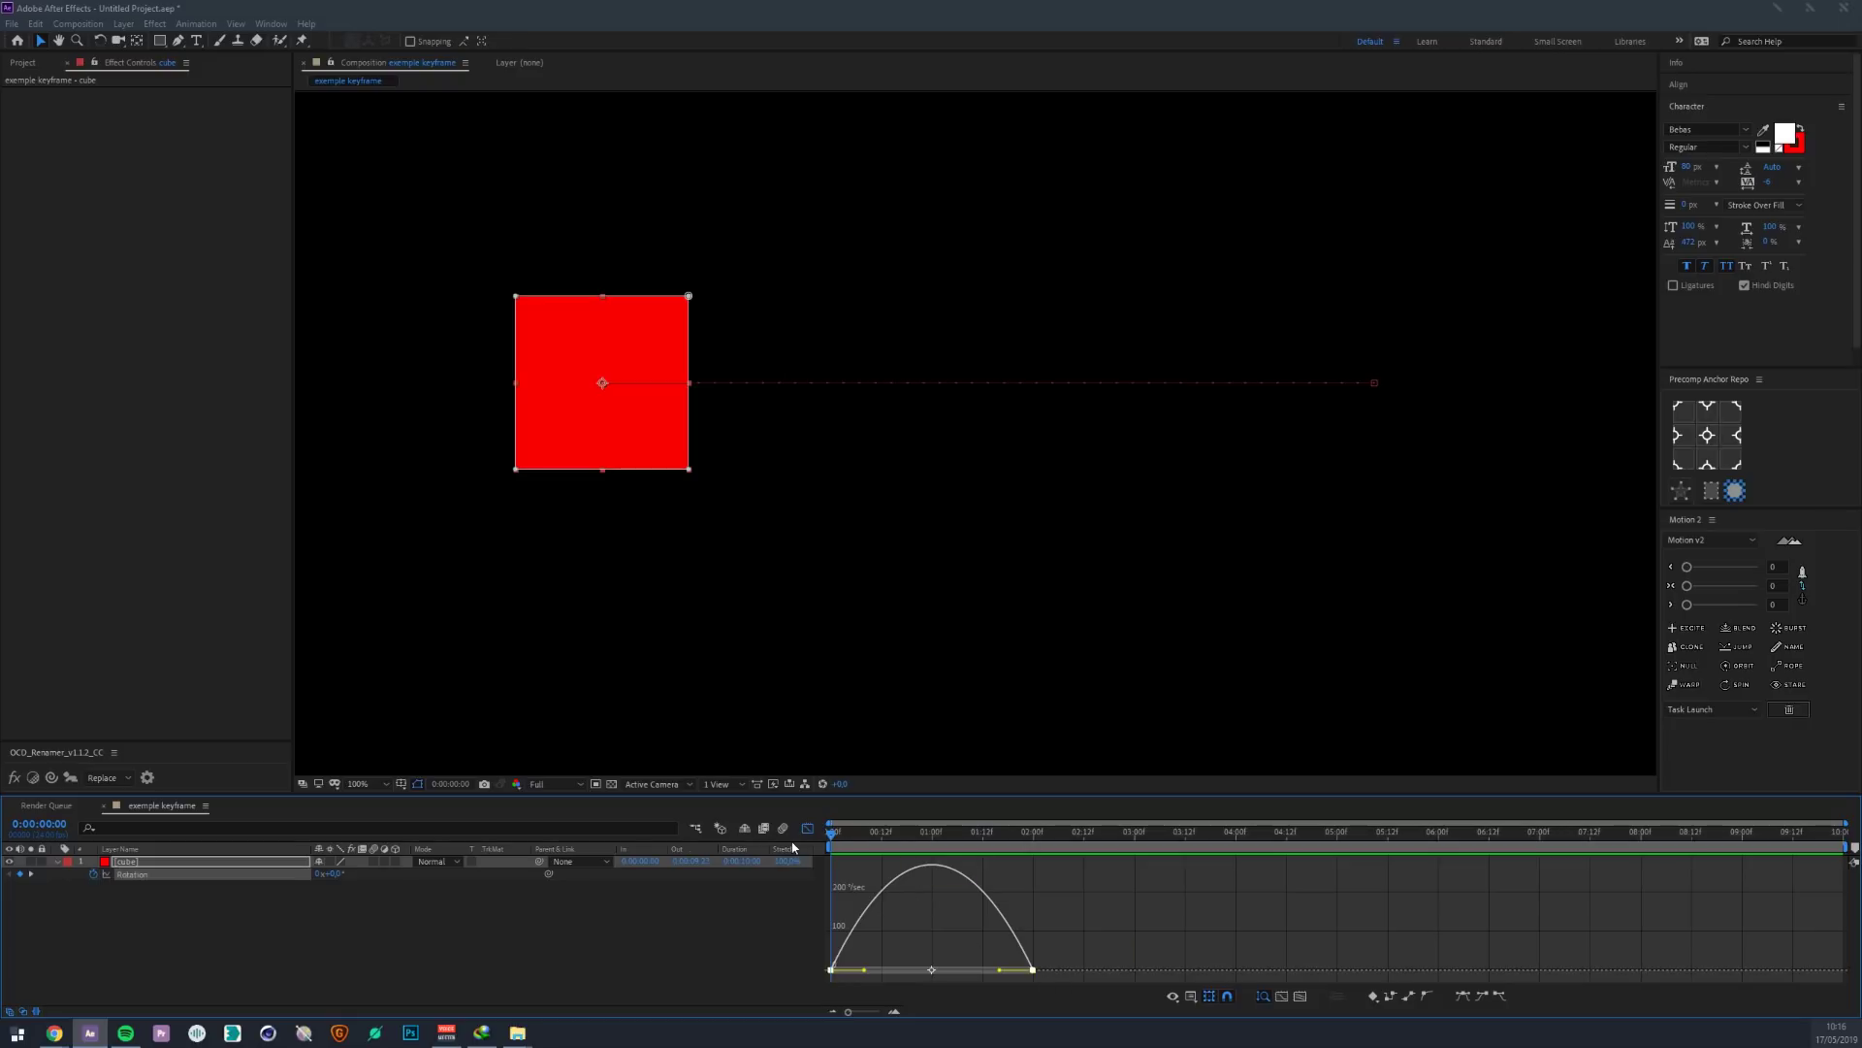
# - Reveal the cube's keyframed properties and apply Easy Ease to both Position keyframes in the Graph Editor
pyautogui.moveTo(840, 836); pyautogui.dragTo(768, 807)
pyautogui.click(140, 862)
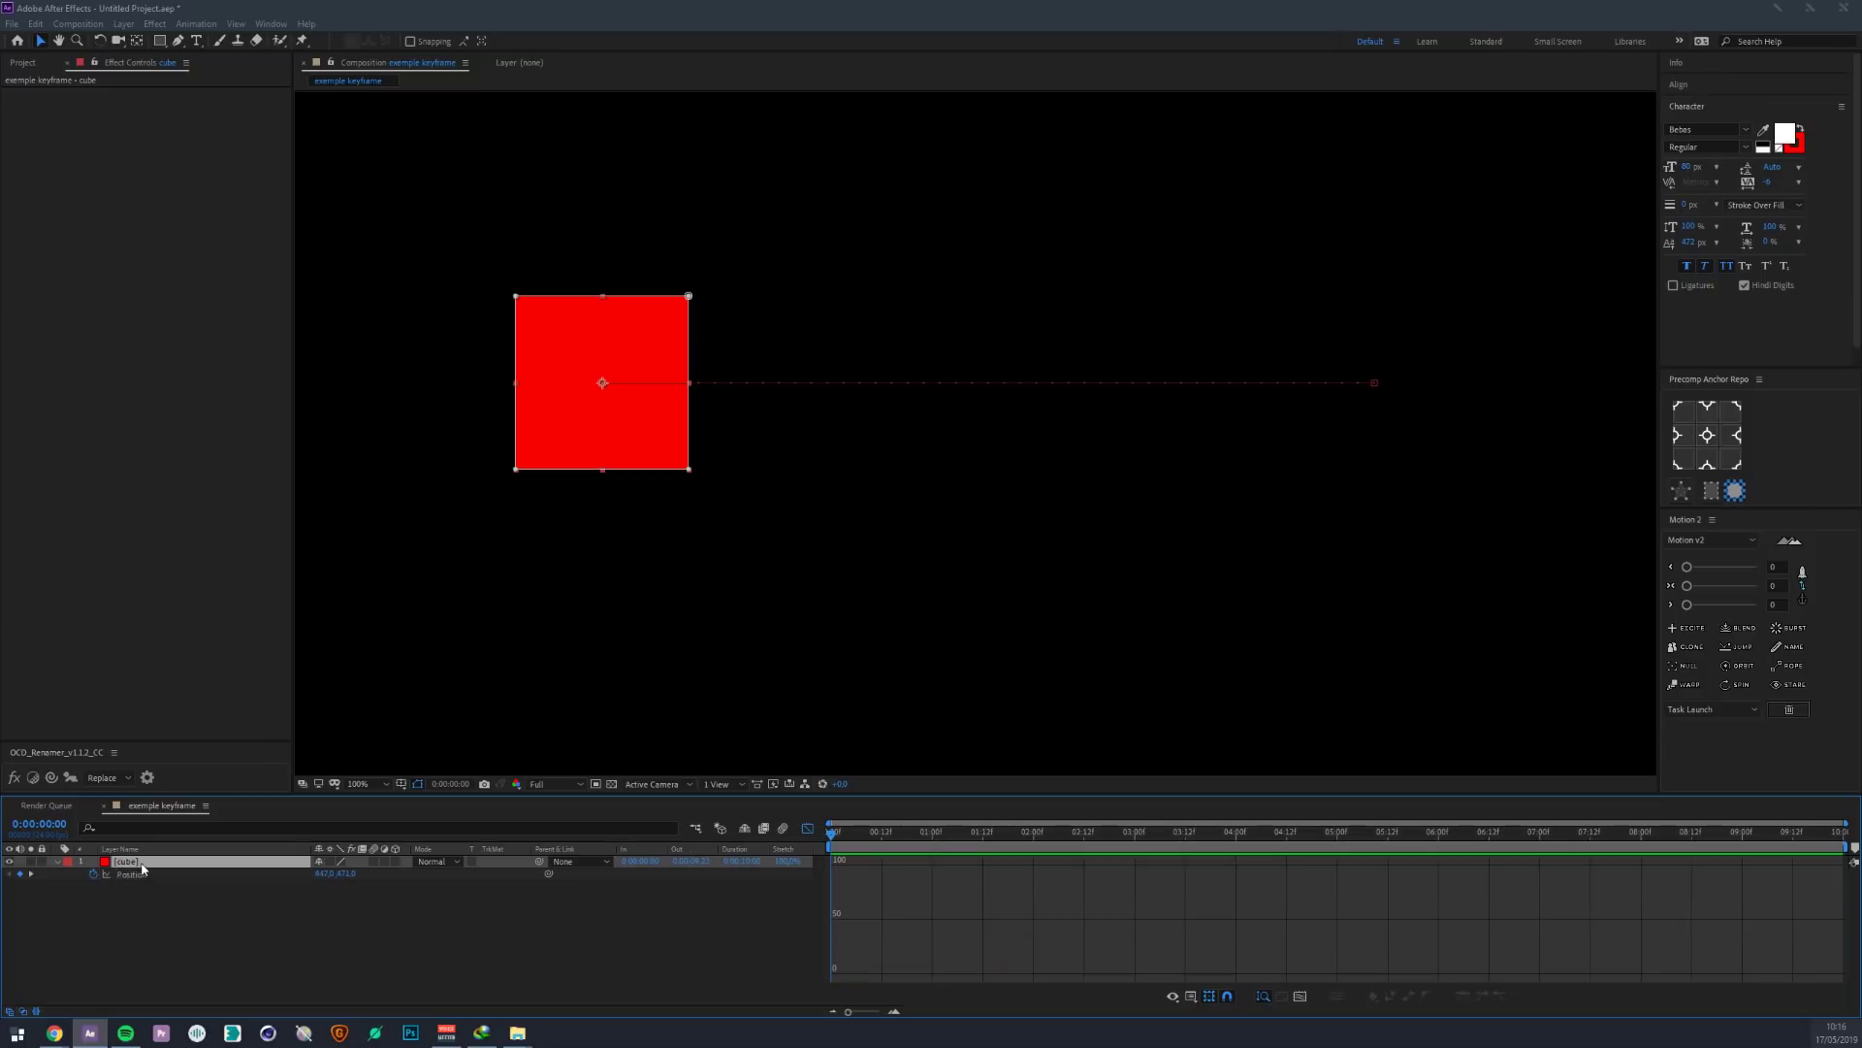
pyautogui.press('u')
pyautogui.press('u')
pyautogui.click(130, 875)
pyautogui.click(1072, 925)
pyautogui.click(258, 877)
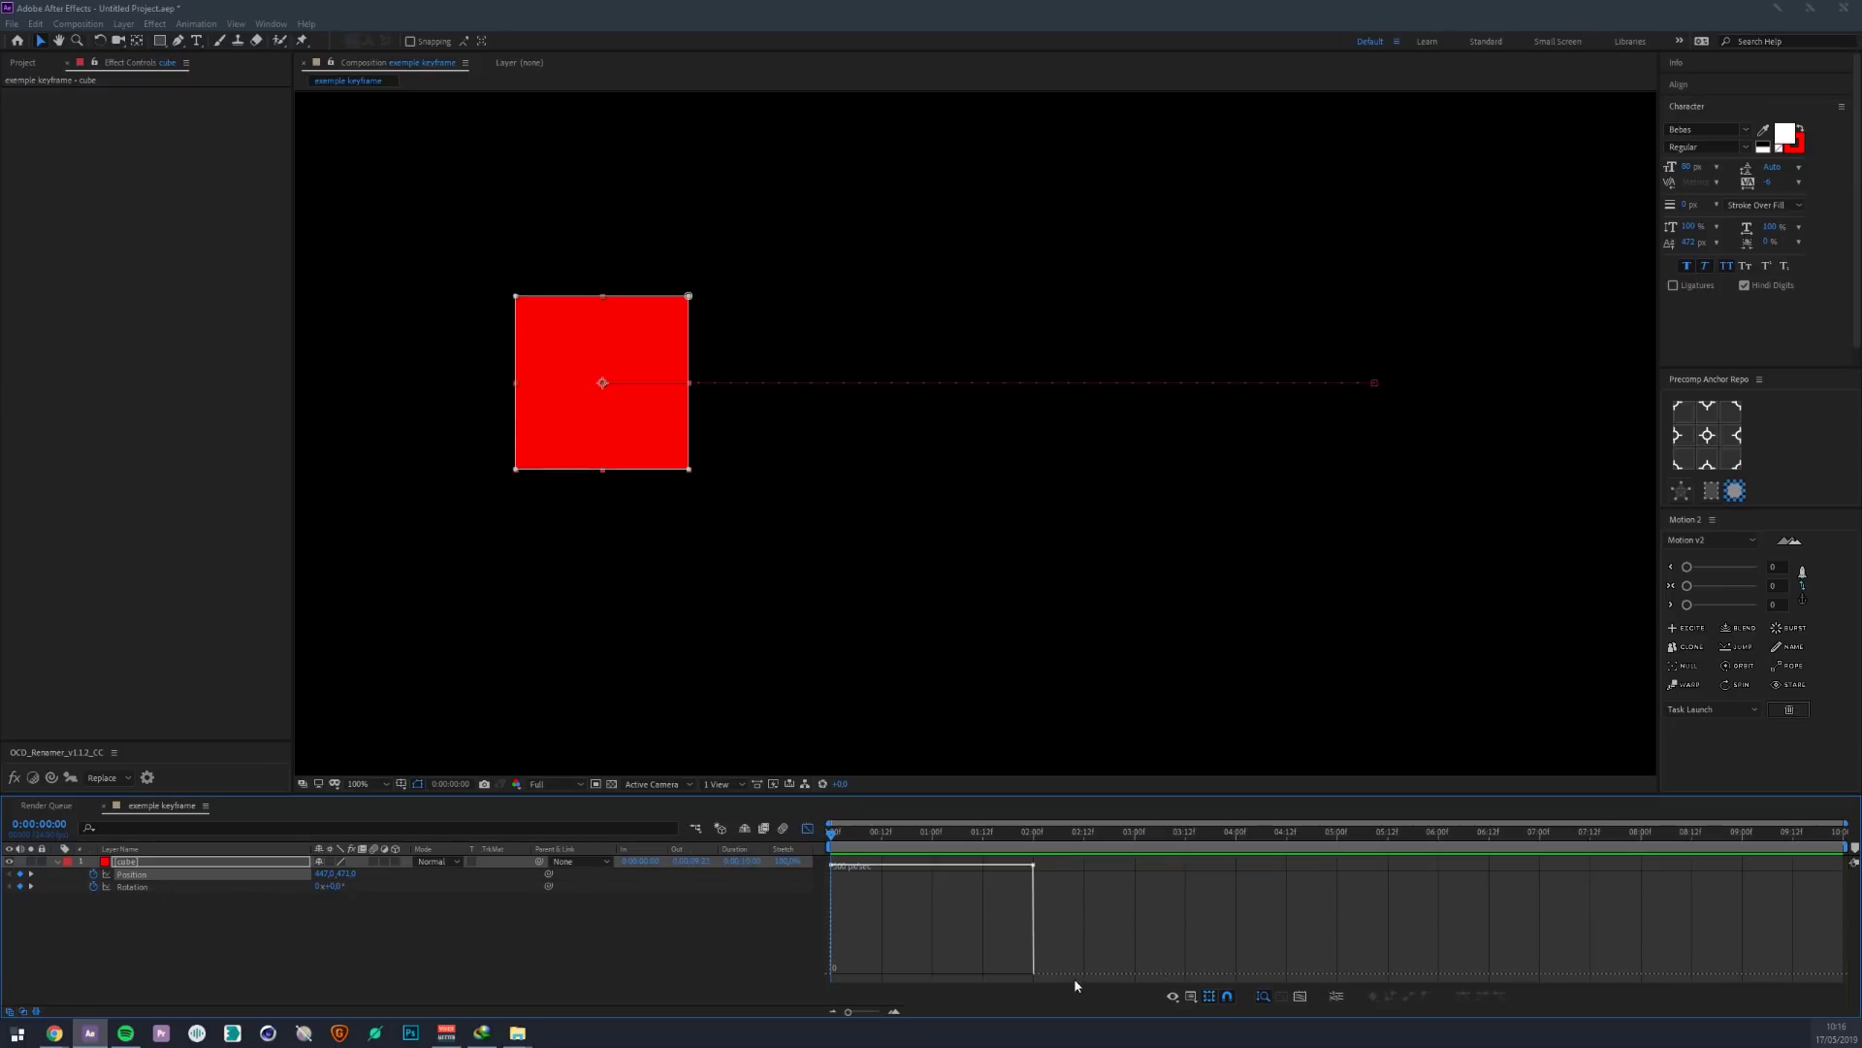
pyautogui.moveTo(1055, 980); pyautogui.dragTo(826, 857)
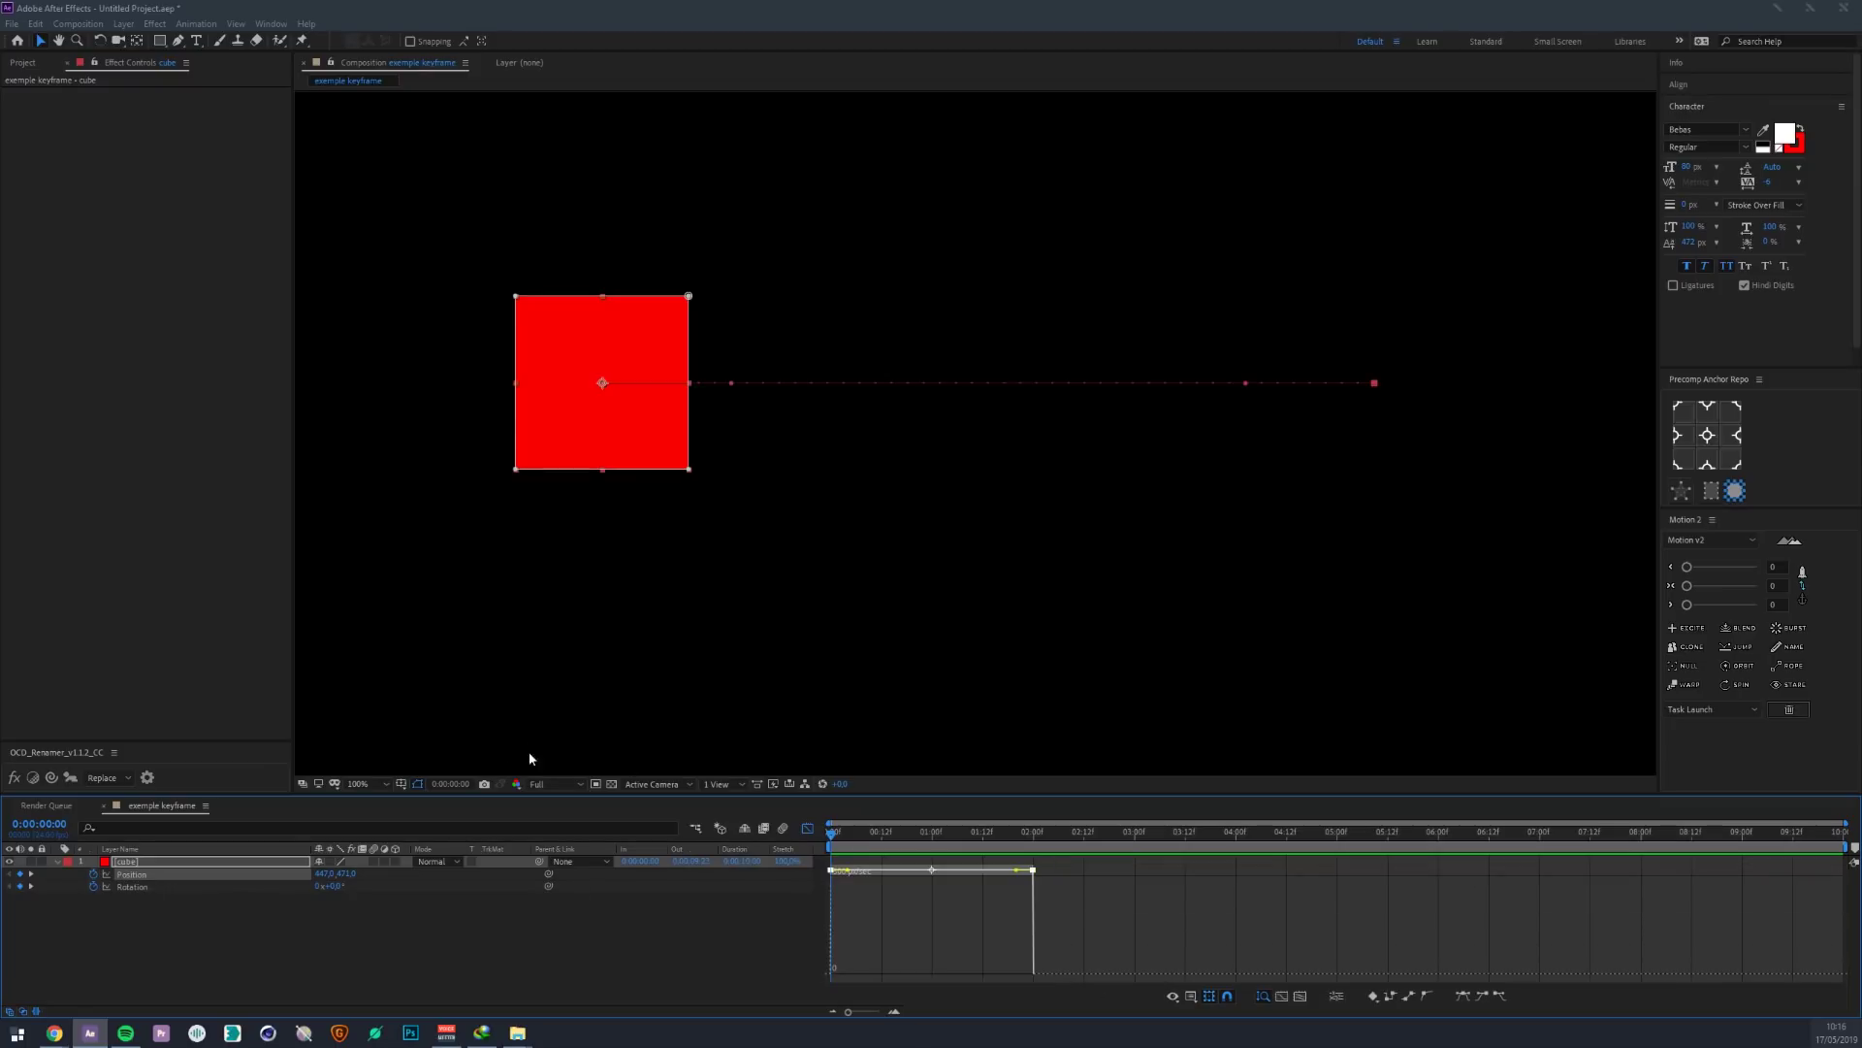
pyautogui.press('F9')
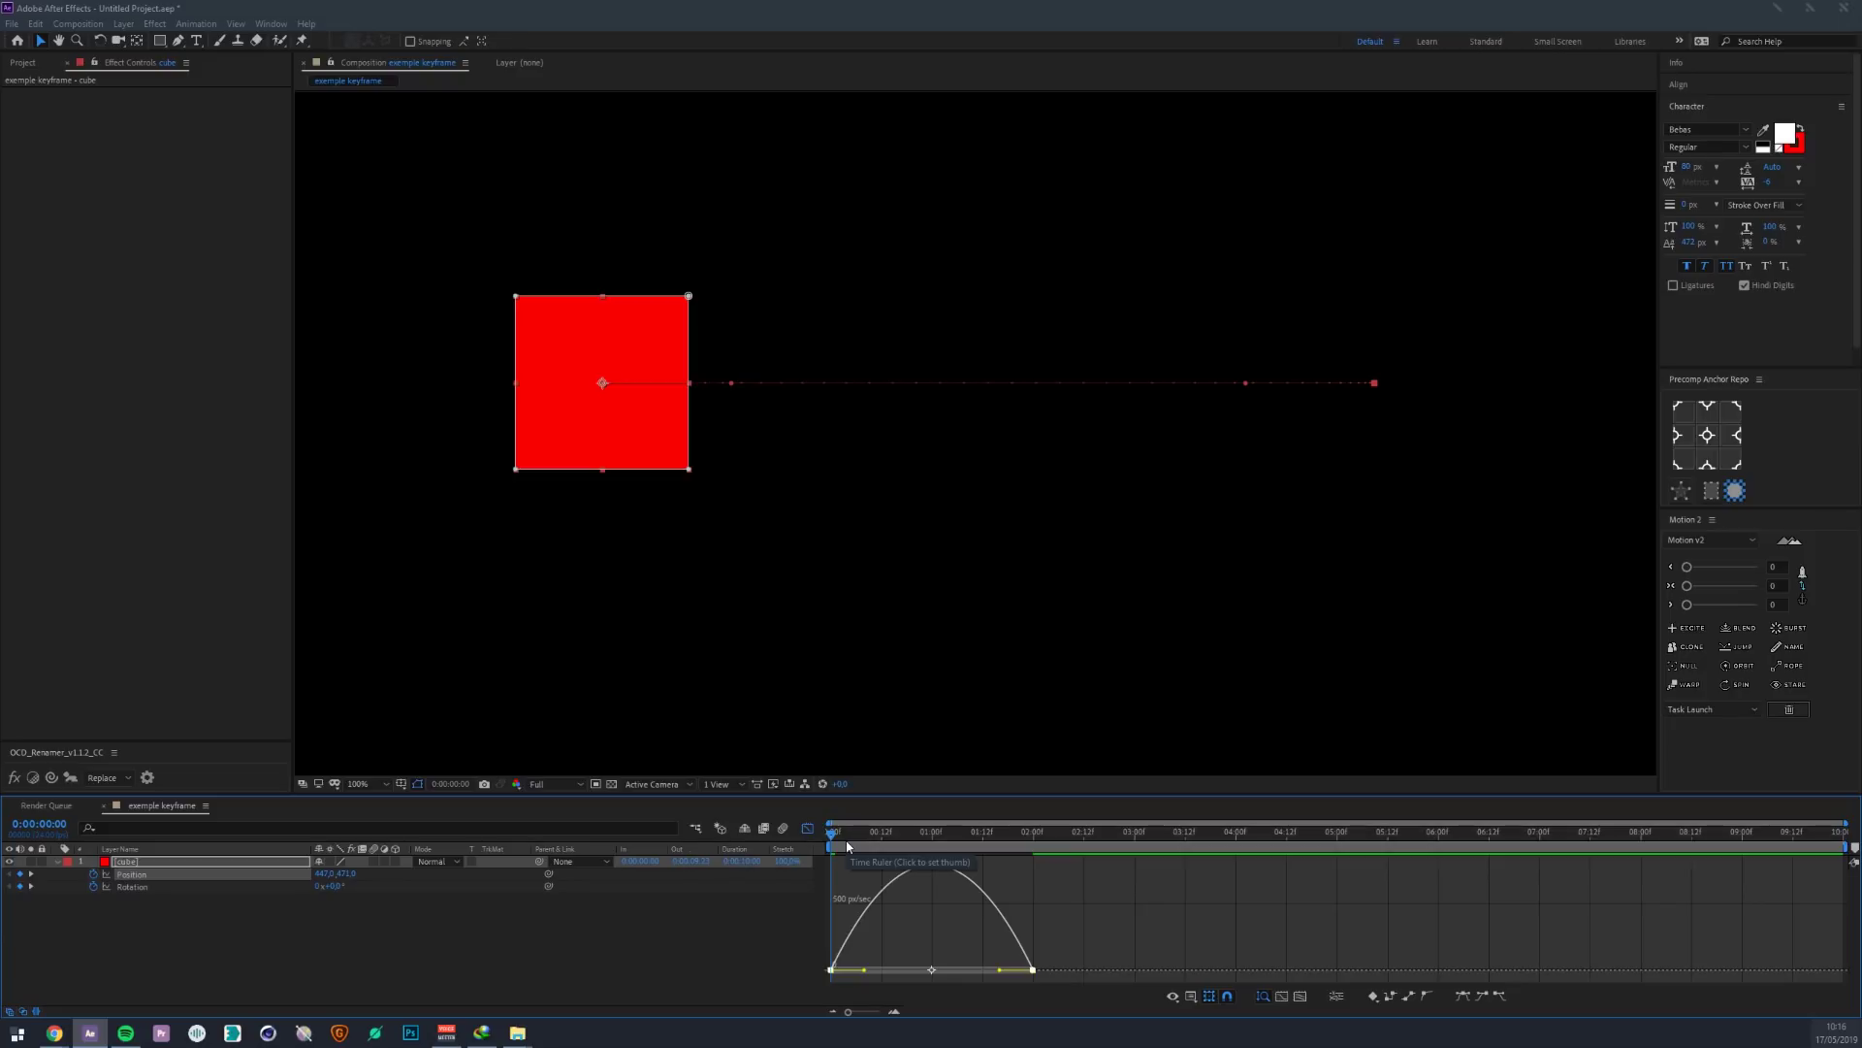
# - Extend the first Position keyframe's ease handle to about 0:00:01:00 in the speed graph, play it back, and undo the change
pyautogui.click(840, 982)
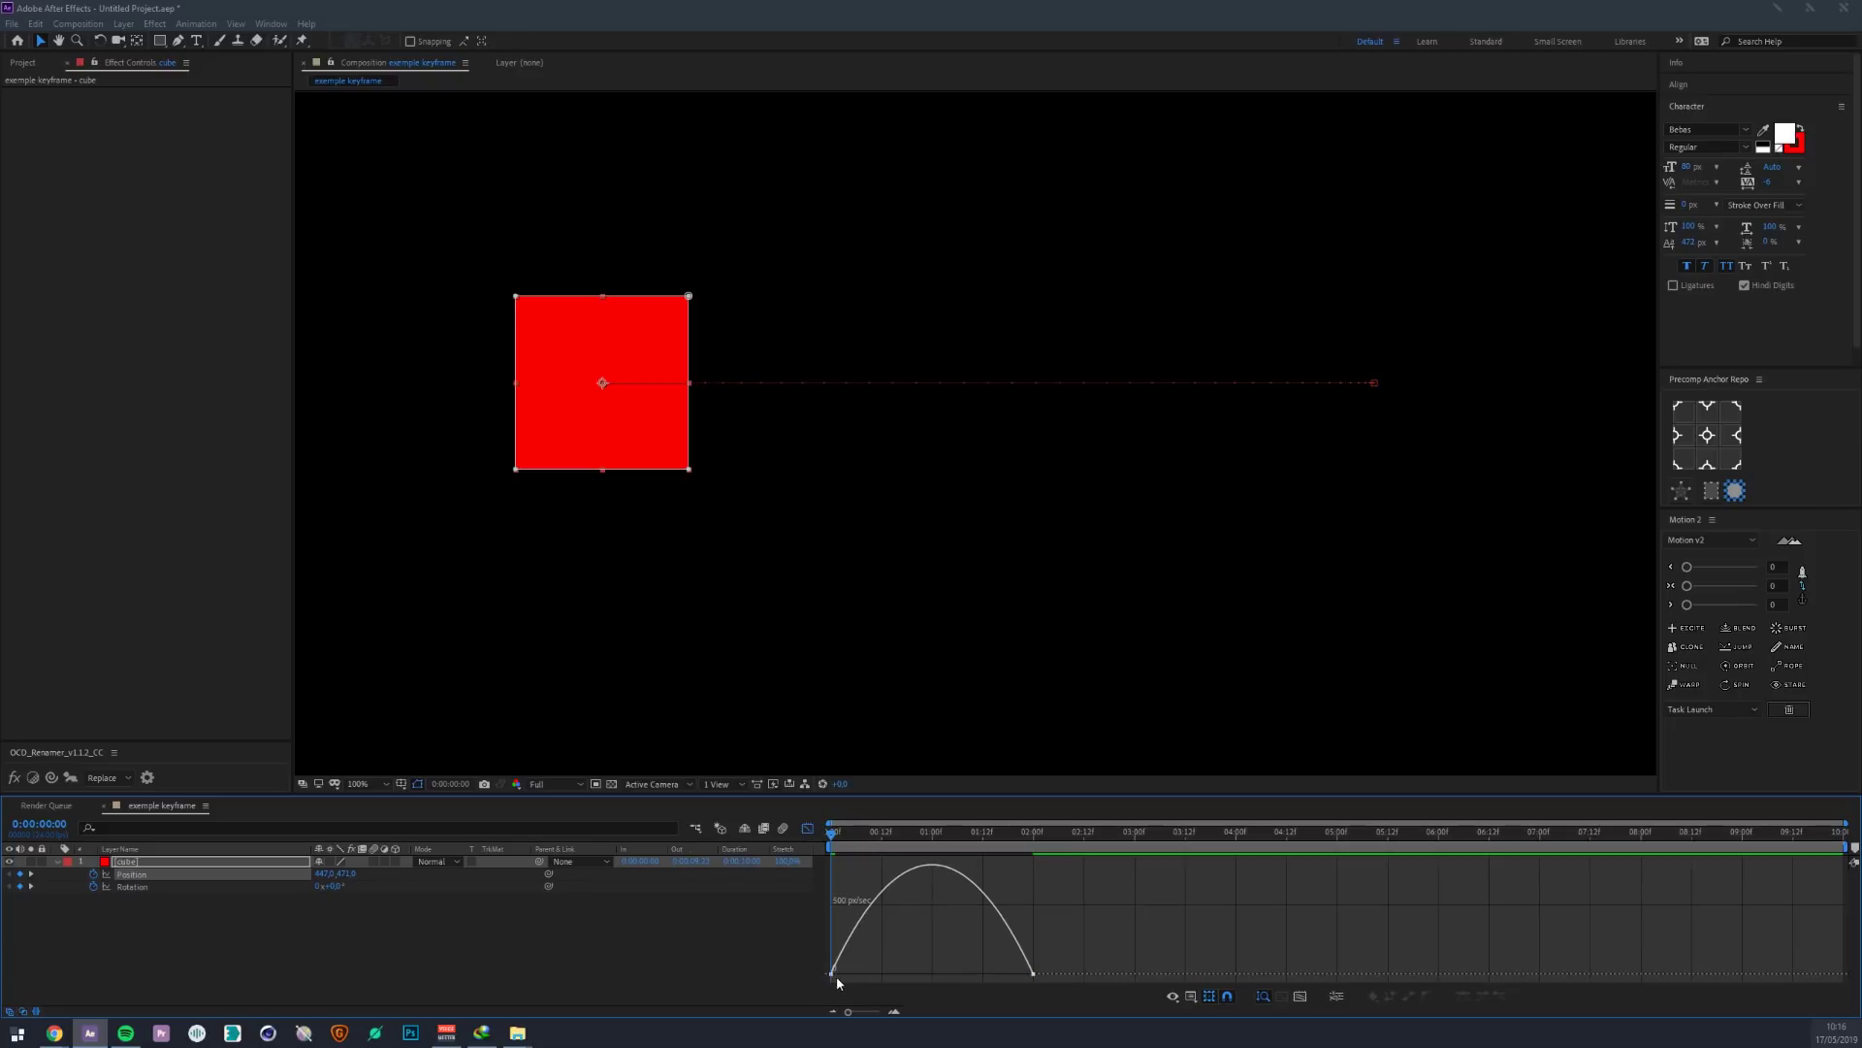
pyautogui.click(836, 978)
pyautogui.moveTo(875, 978); pyautogui.dragTo(964, 963)
pyautogui.press('space')
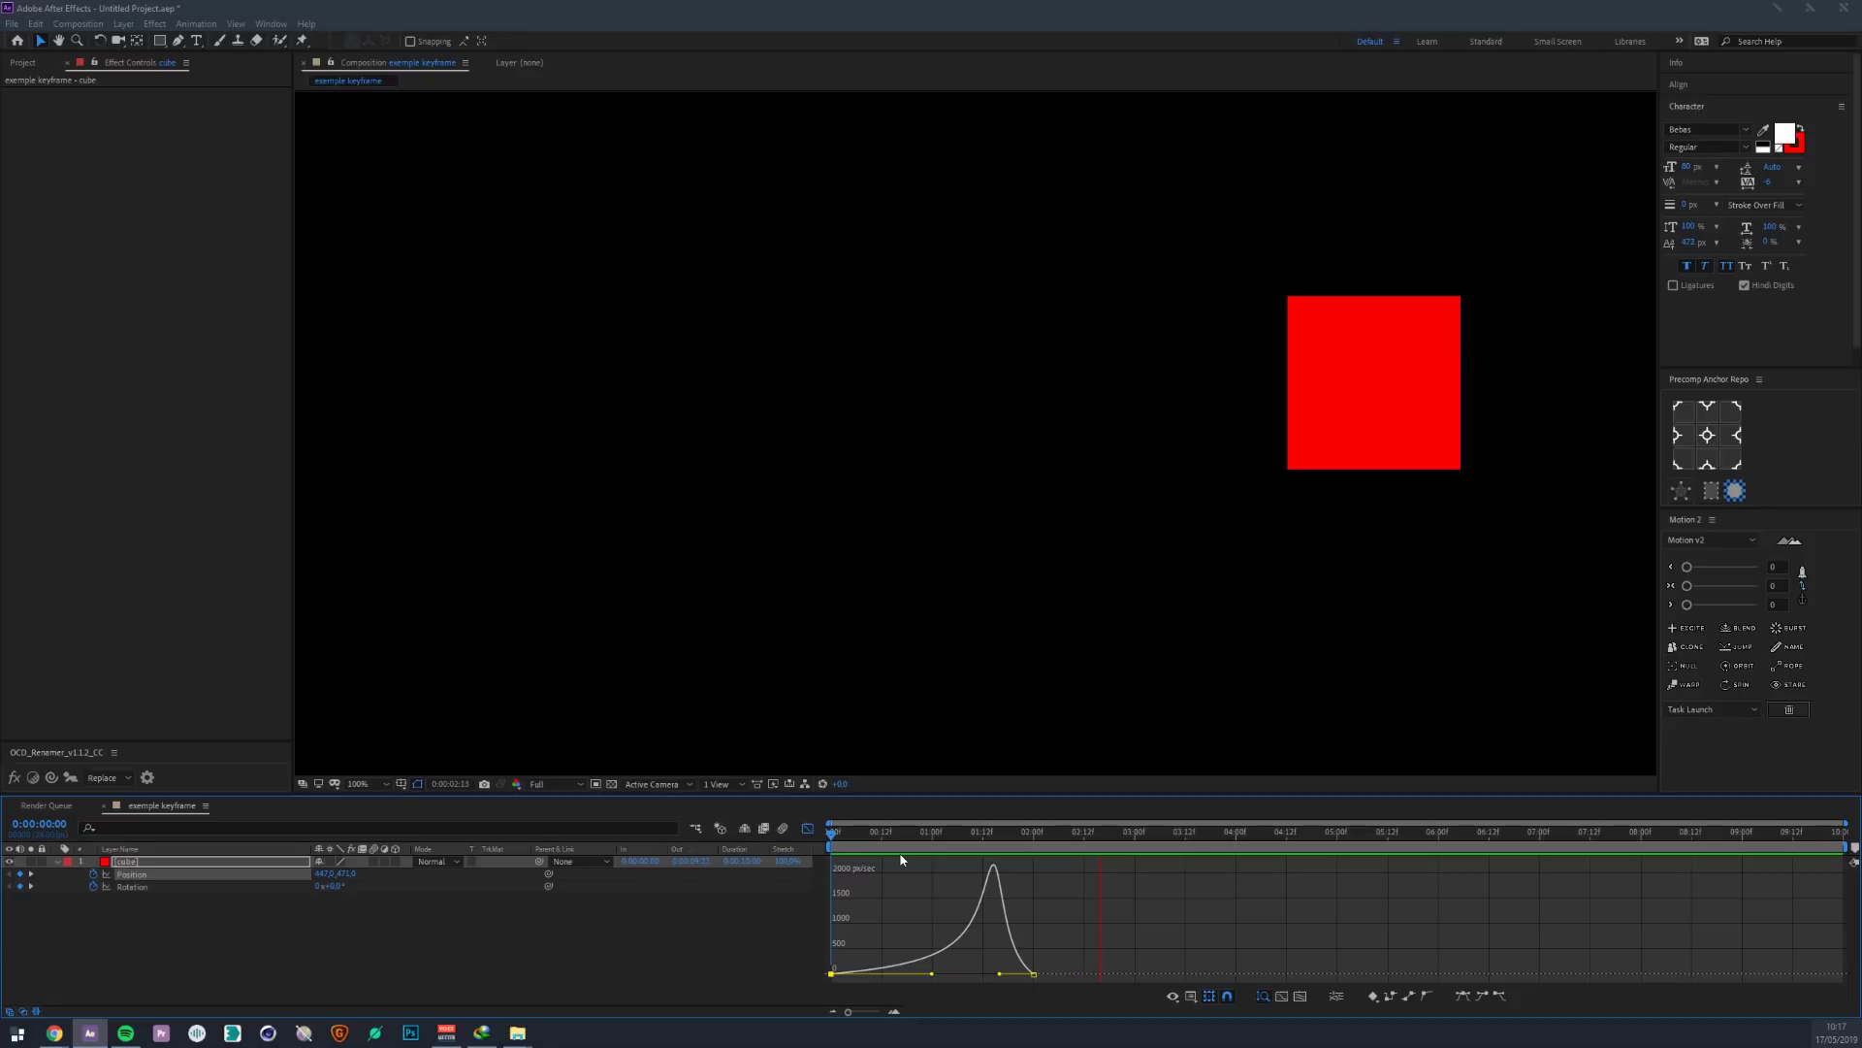
pyautogui.press('space')
pyautogui.hotkey('ctrl', 'z')
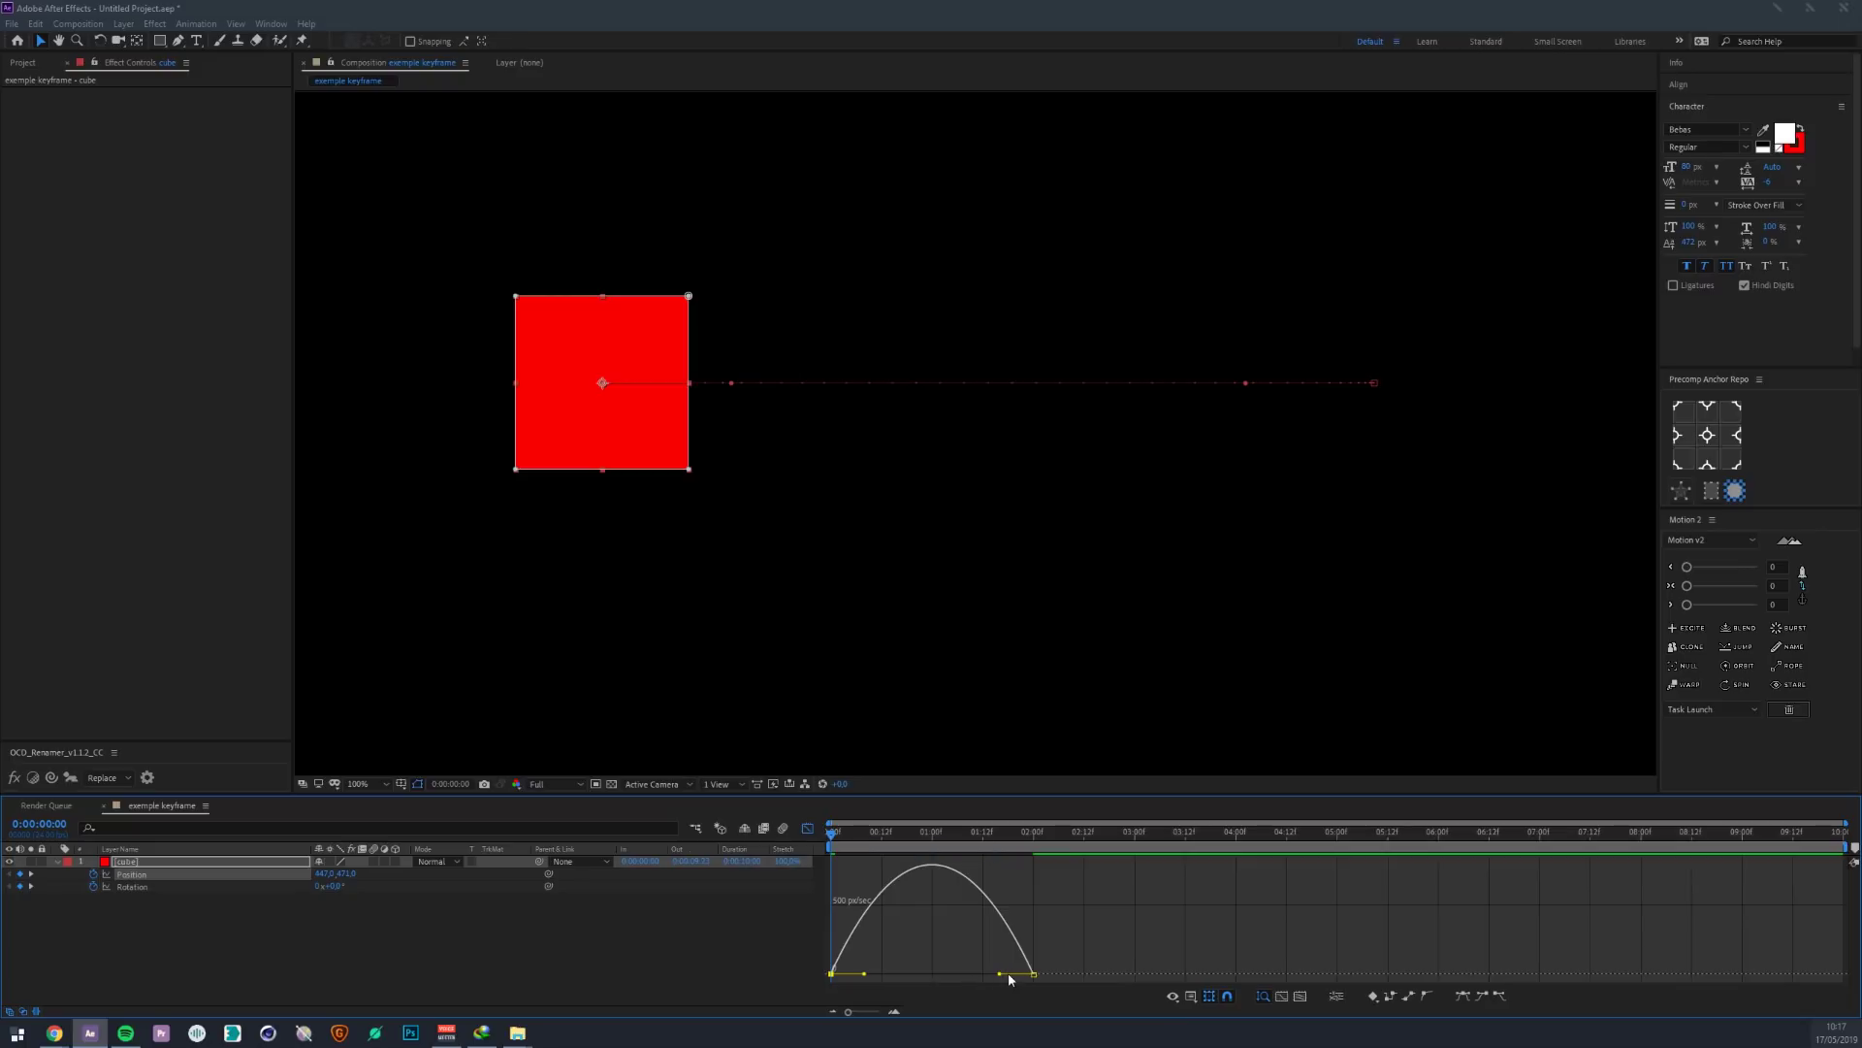
# - Extend the last Position keyframe's ease handle back to about 0:00:01:00 and play back the animation
pyautogui.moveTo(1000, 973); pyautogui.dragTo(932, 973)
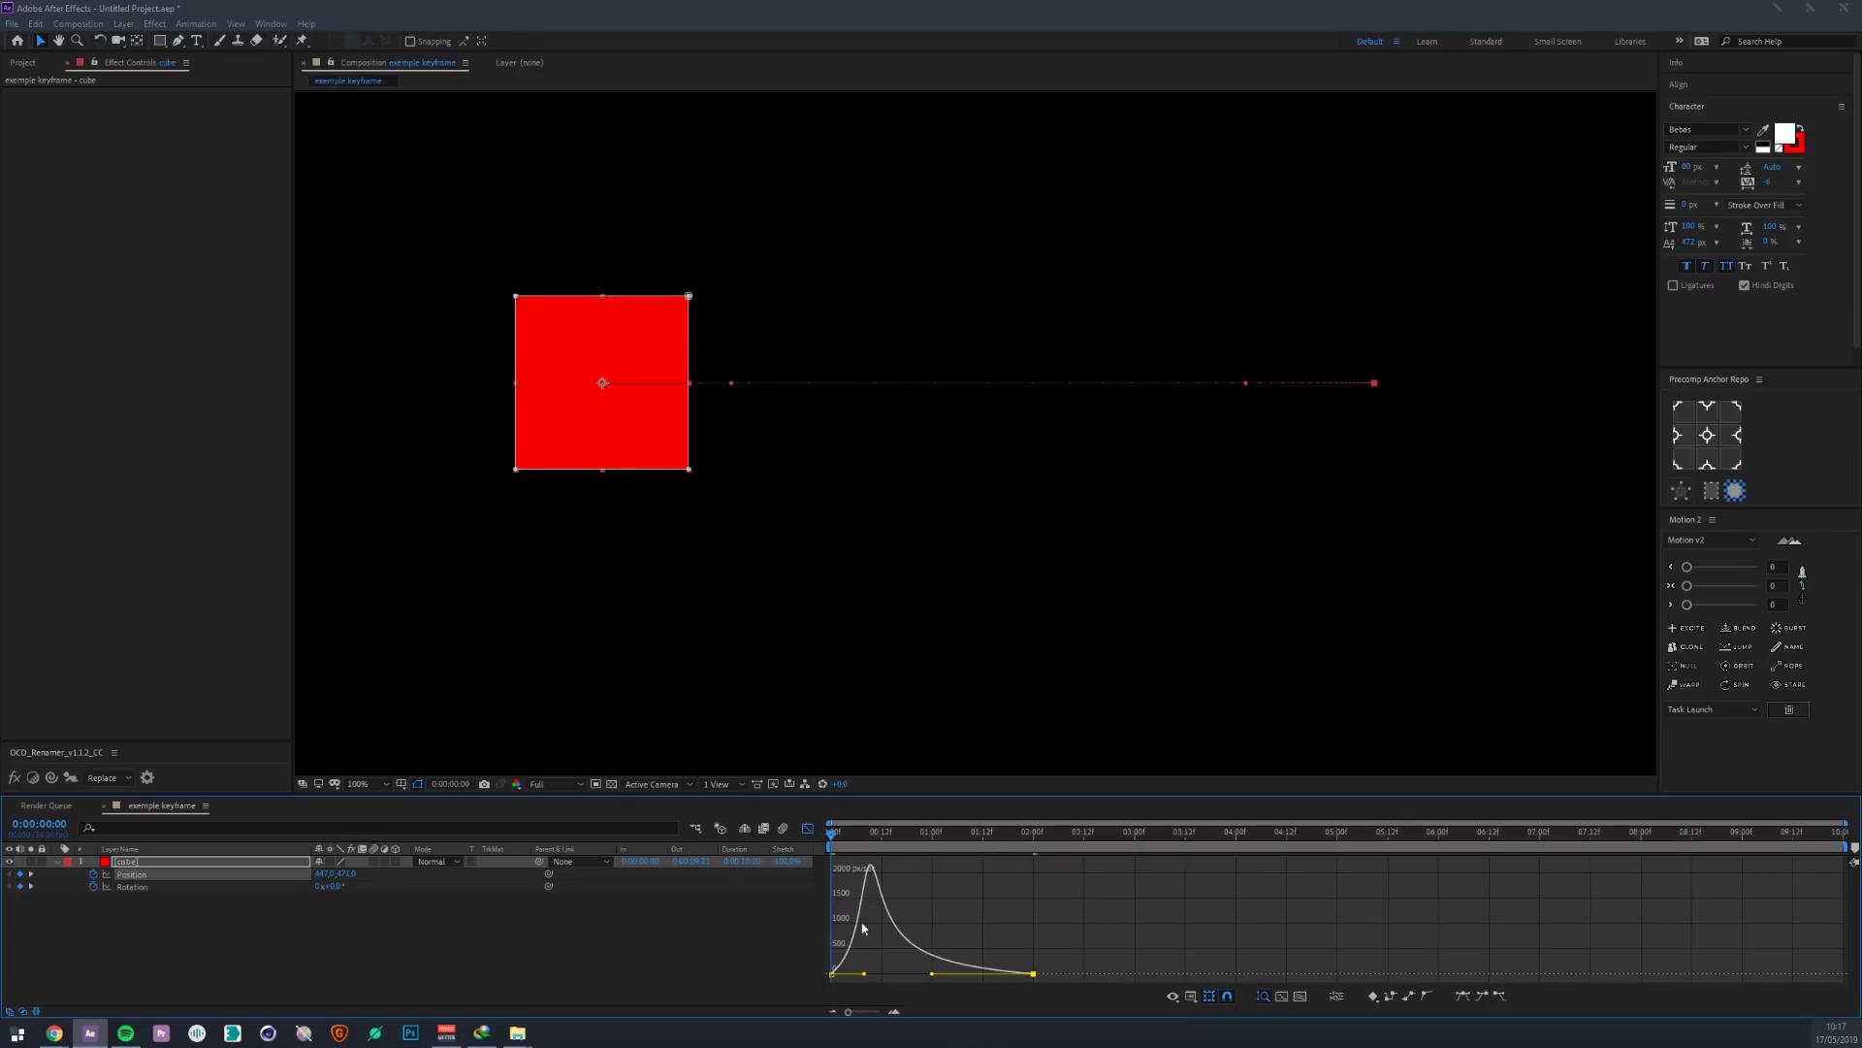
pyautogui.press('space')
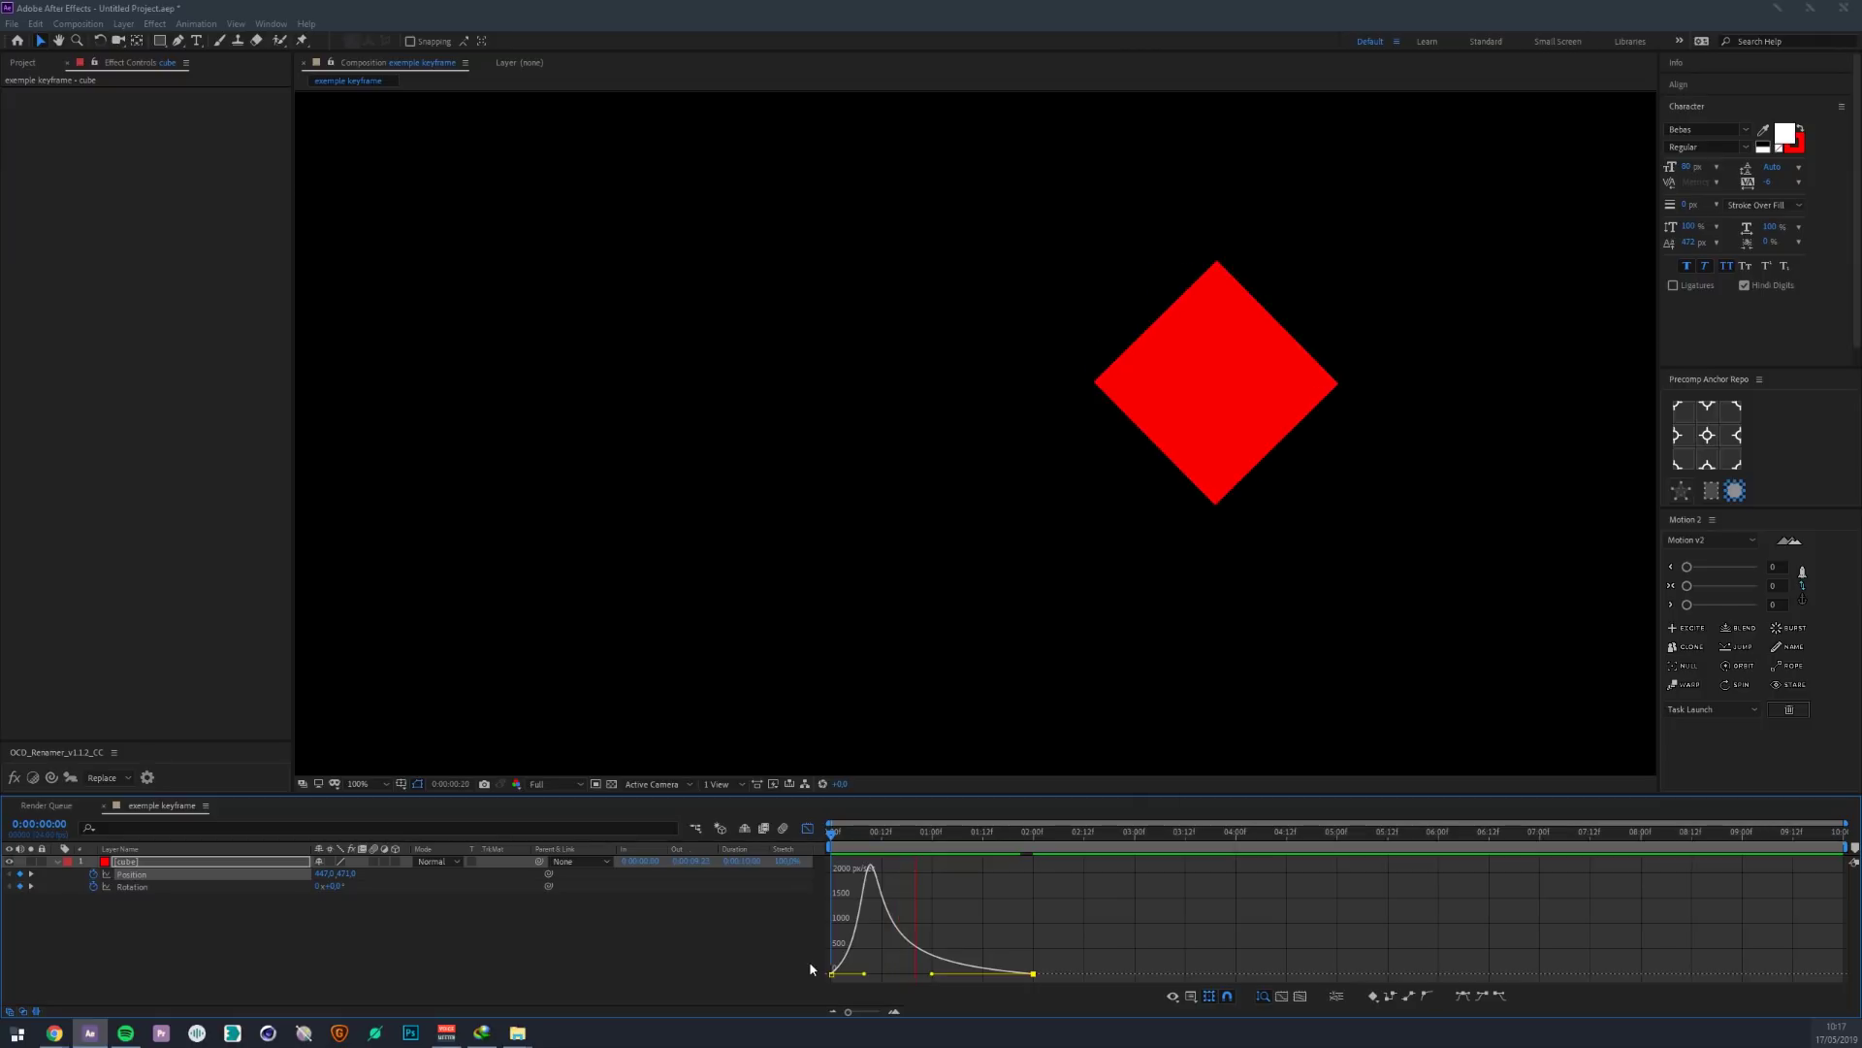
pyautogui.press('space')
# - Adjust both Position ease handles so the speed graph forms a sharp peak near 0:00:01:00, and play back the animation
pyautogui.moveTo(932, 974)
pyautogui.mouseDown()
pyautogui.moveTo(990, 978)
pyautogui.moveTo(951, 982)
pyautogui.mouseUp()
pyautogui.click(947, 975)
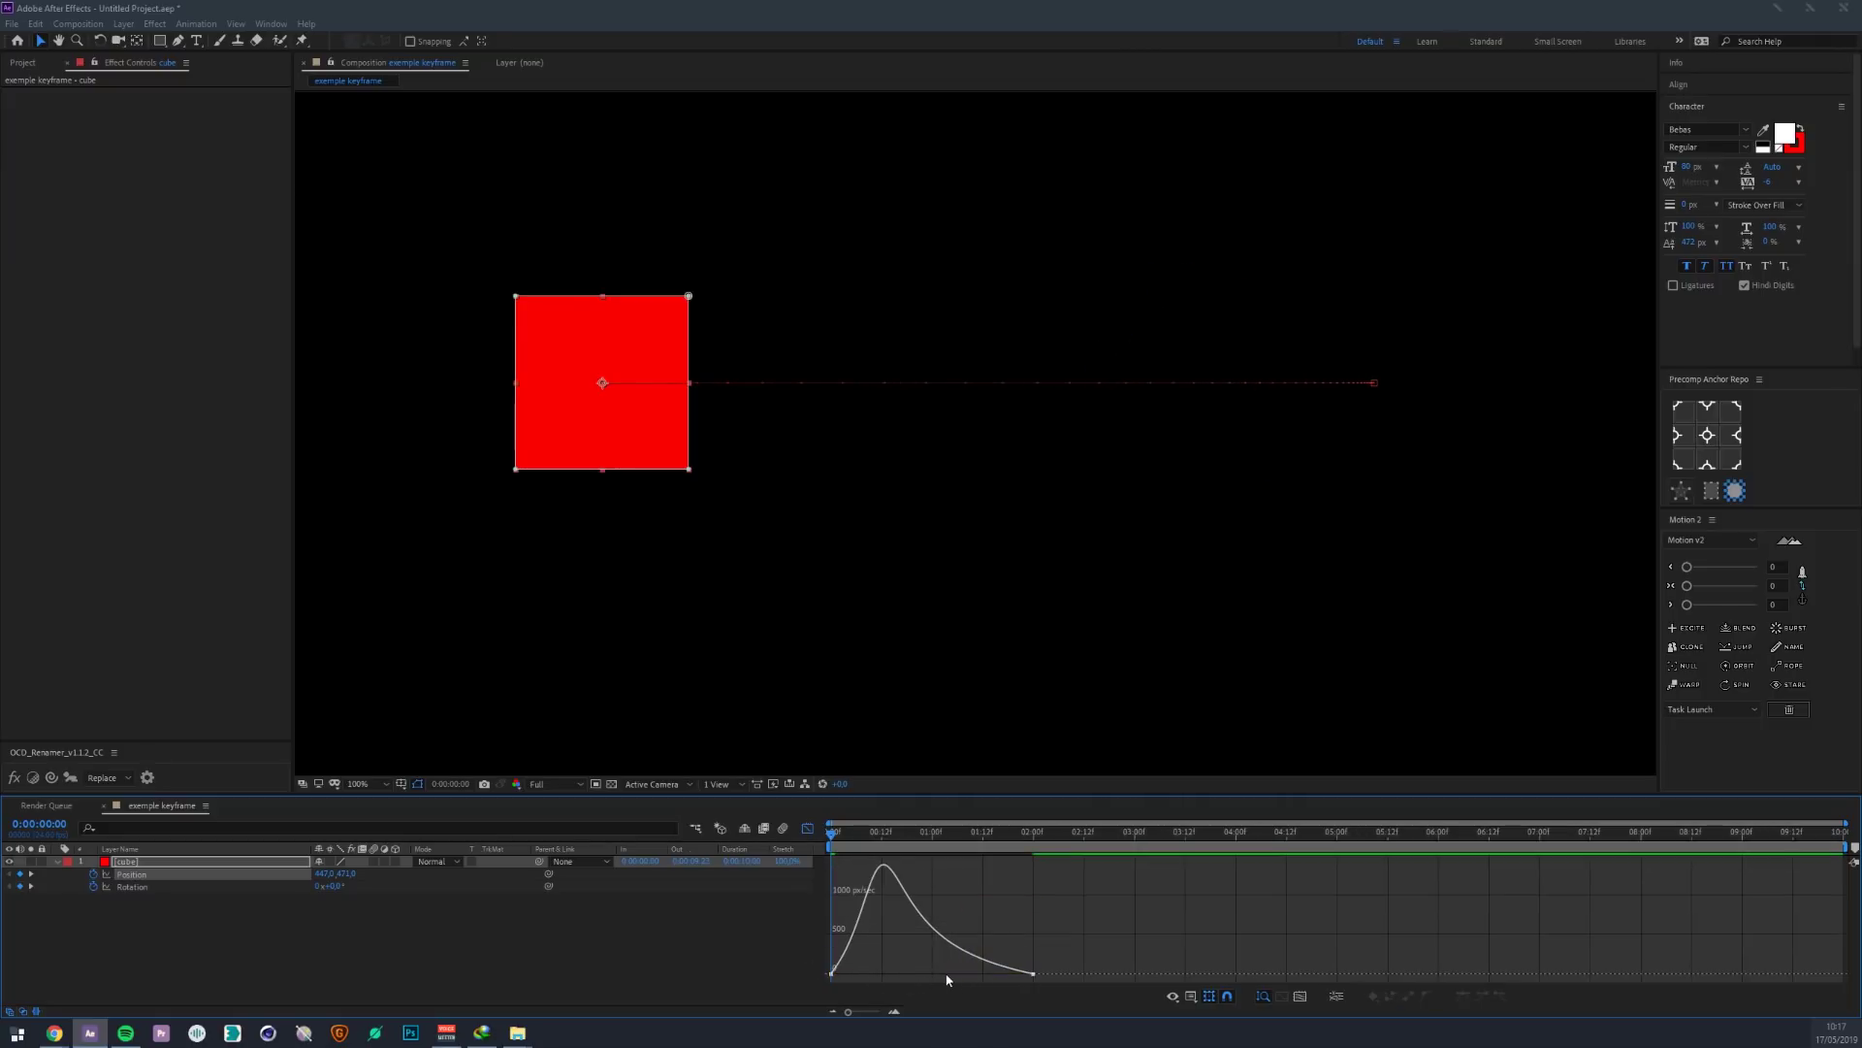
pyautogui.click(840, 967)
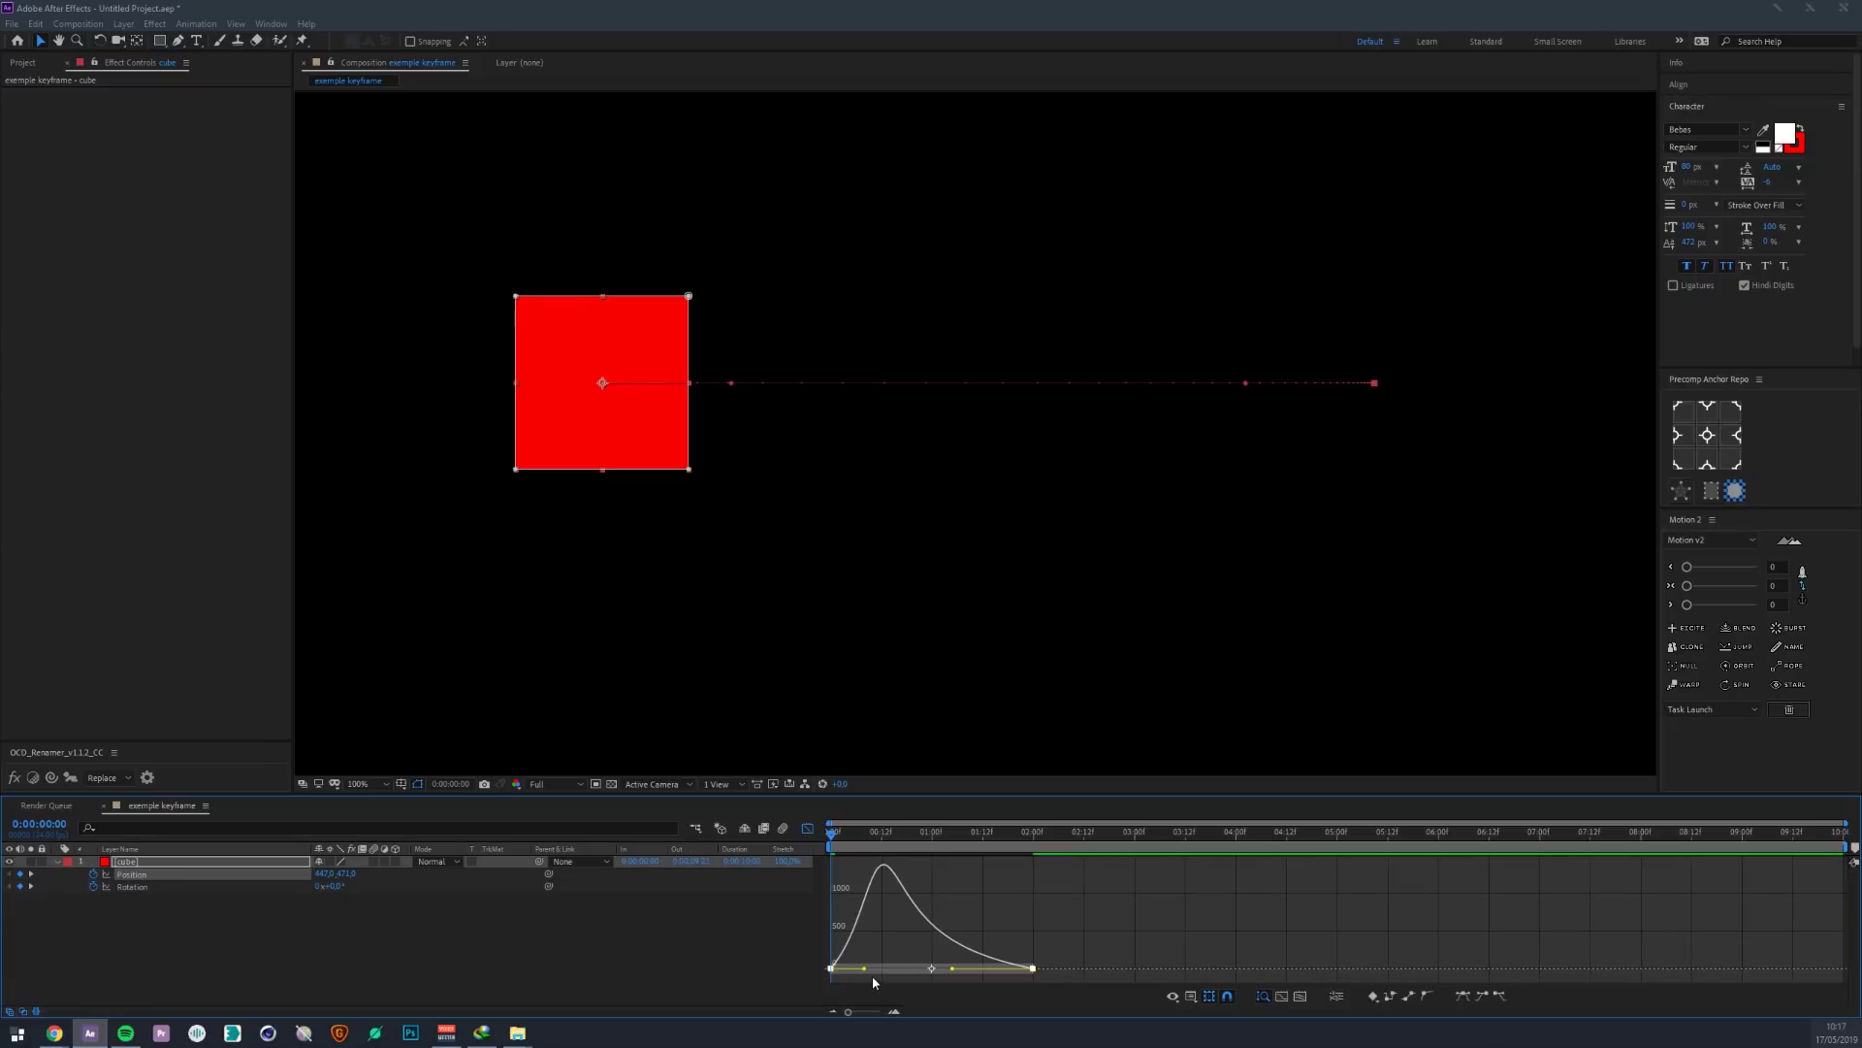
pyautogui.moveTo(875, 975); pyautogui.dragTo(917, 968)
pyautogui.press('space')
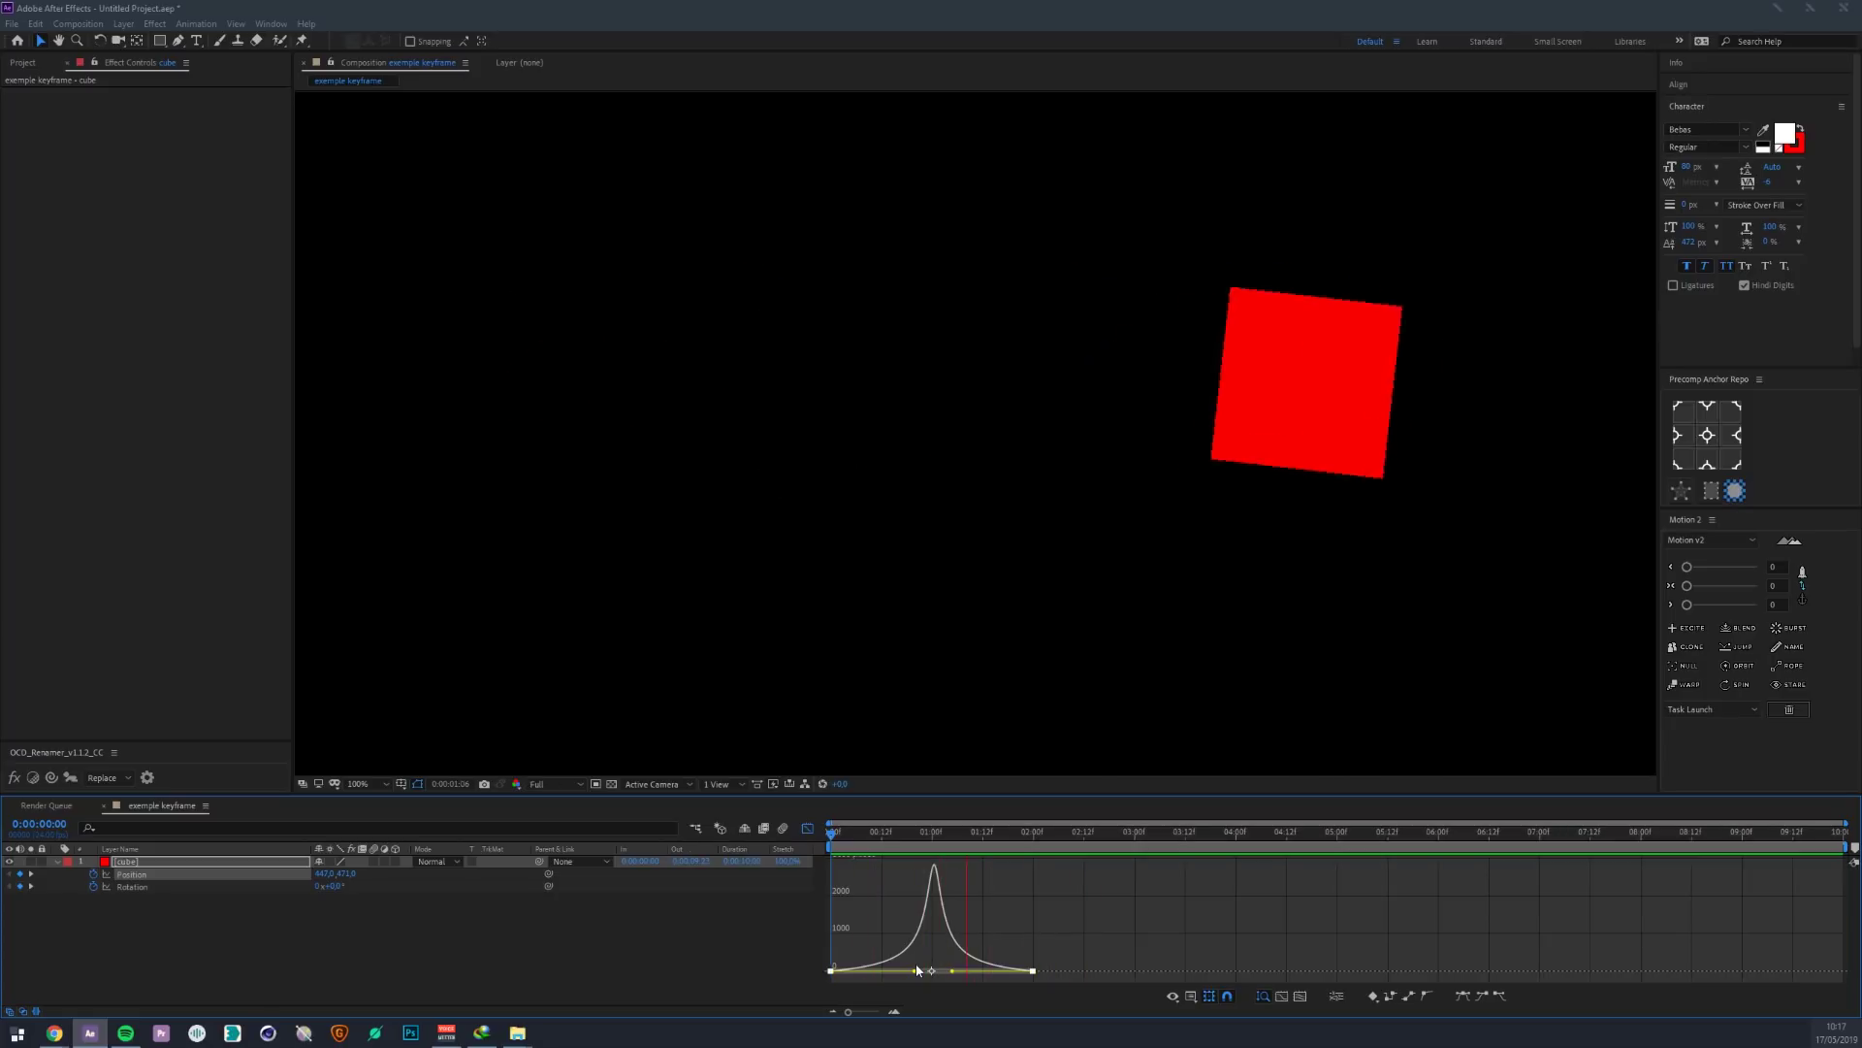
pyautogui.press('space')
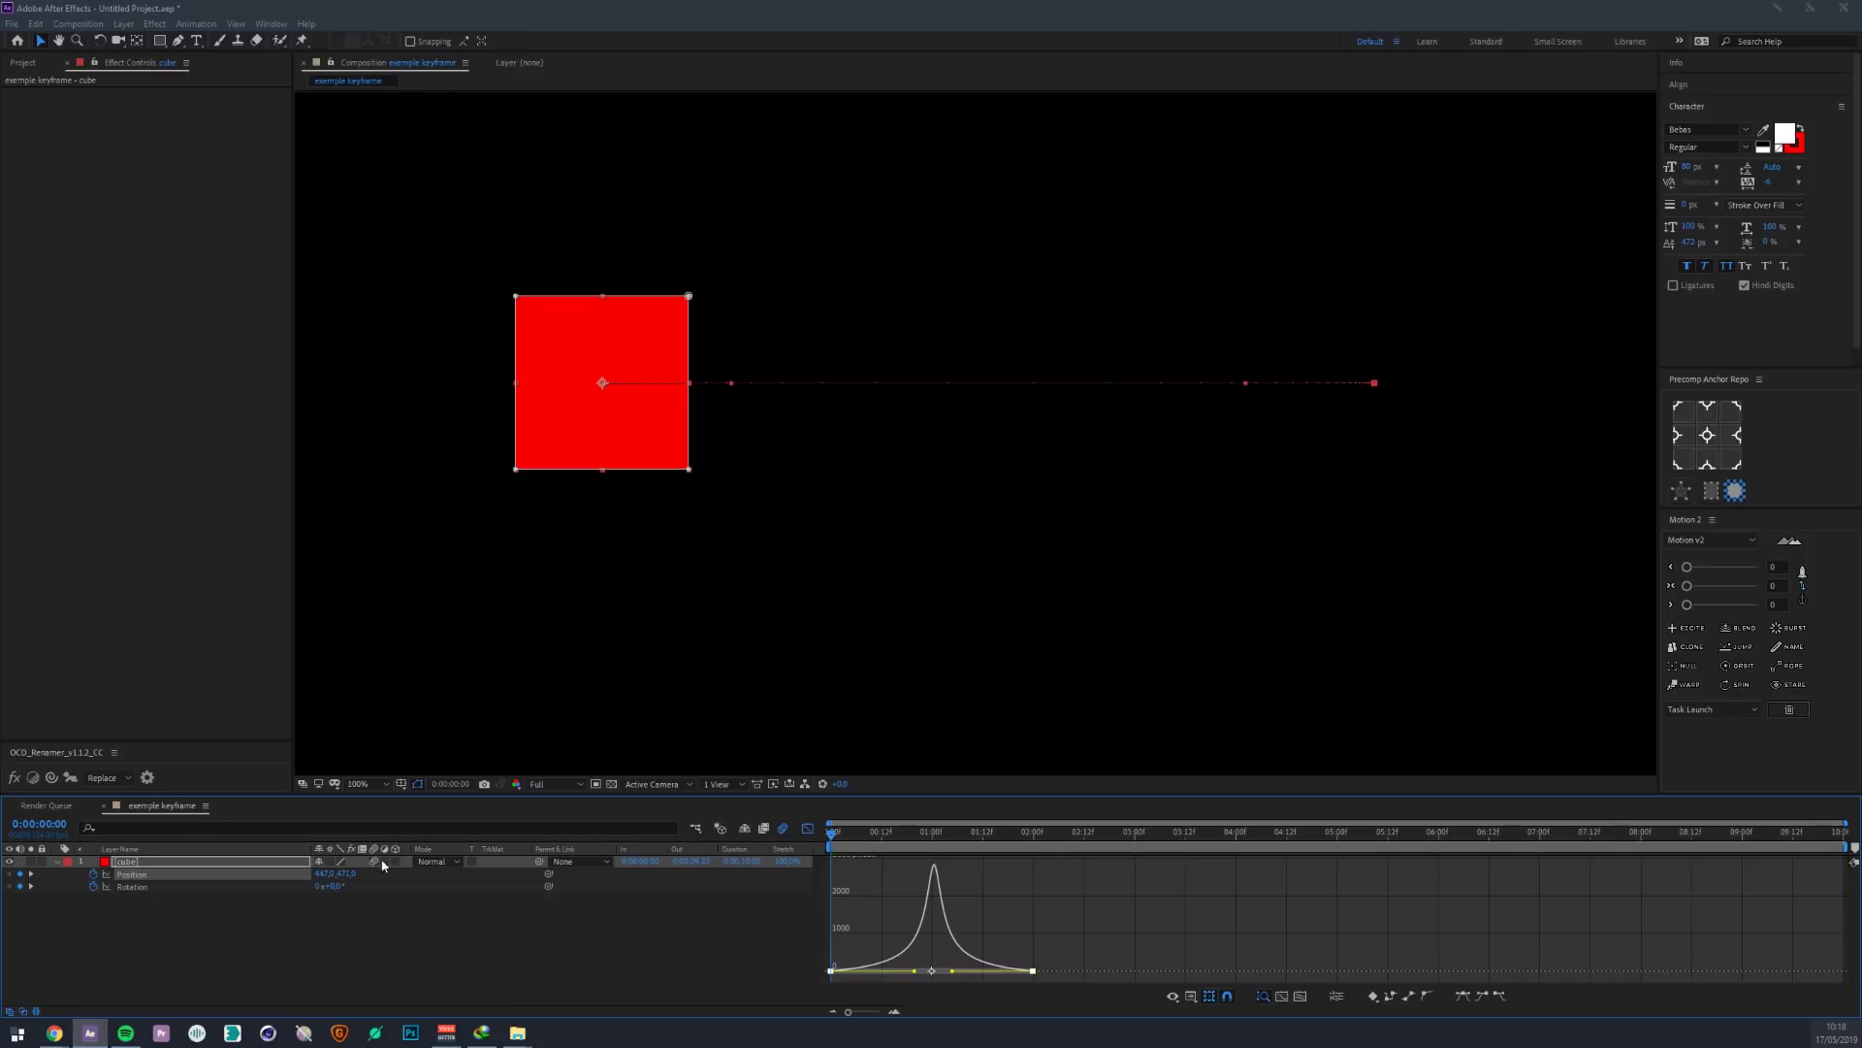
# - Compare the cube at 0:00:00:23 with the composition's motion blur off and on, and play back the blurred animation
pyautogui.moveTo(888, 831); pyautogui.dragTo(929, 831)
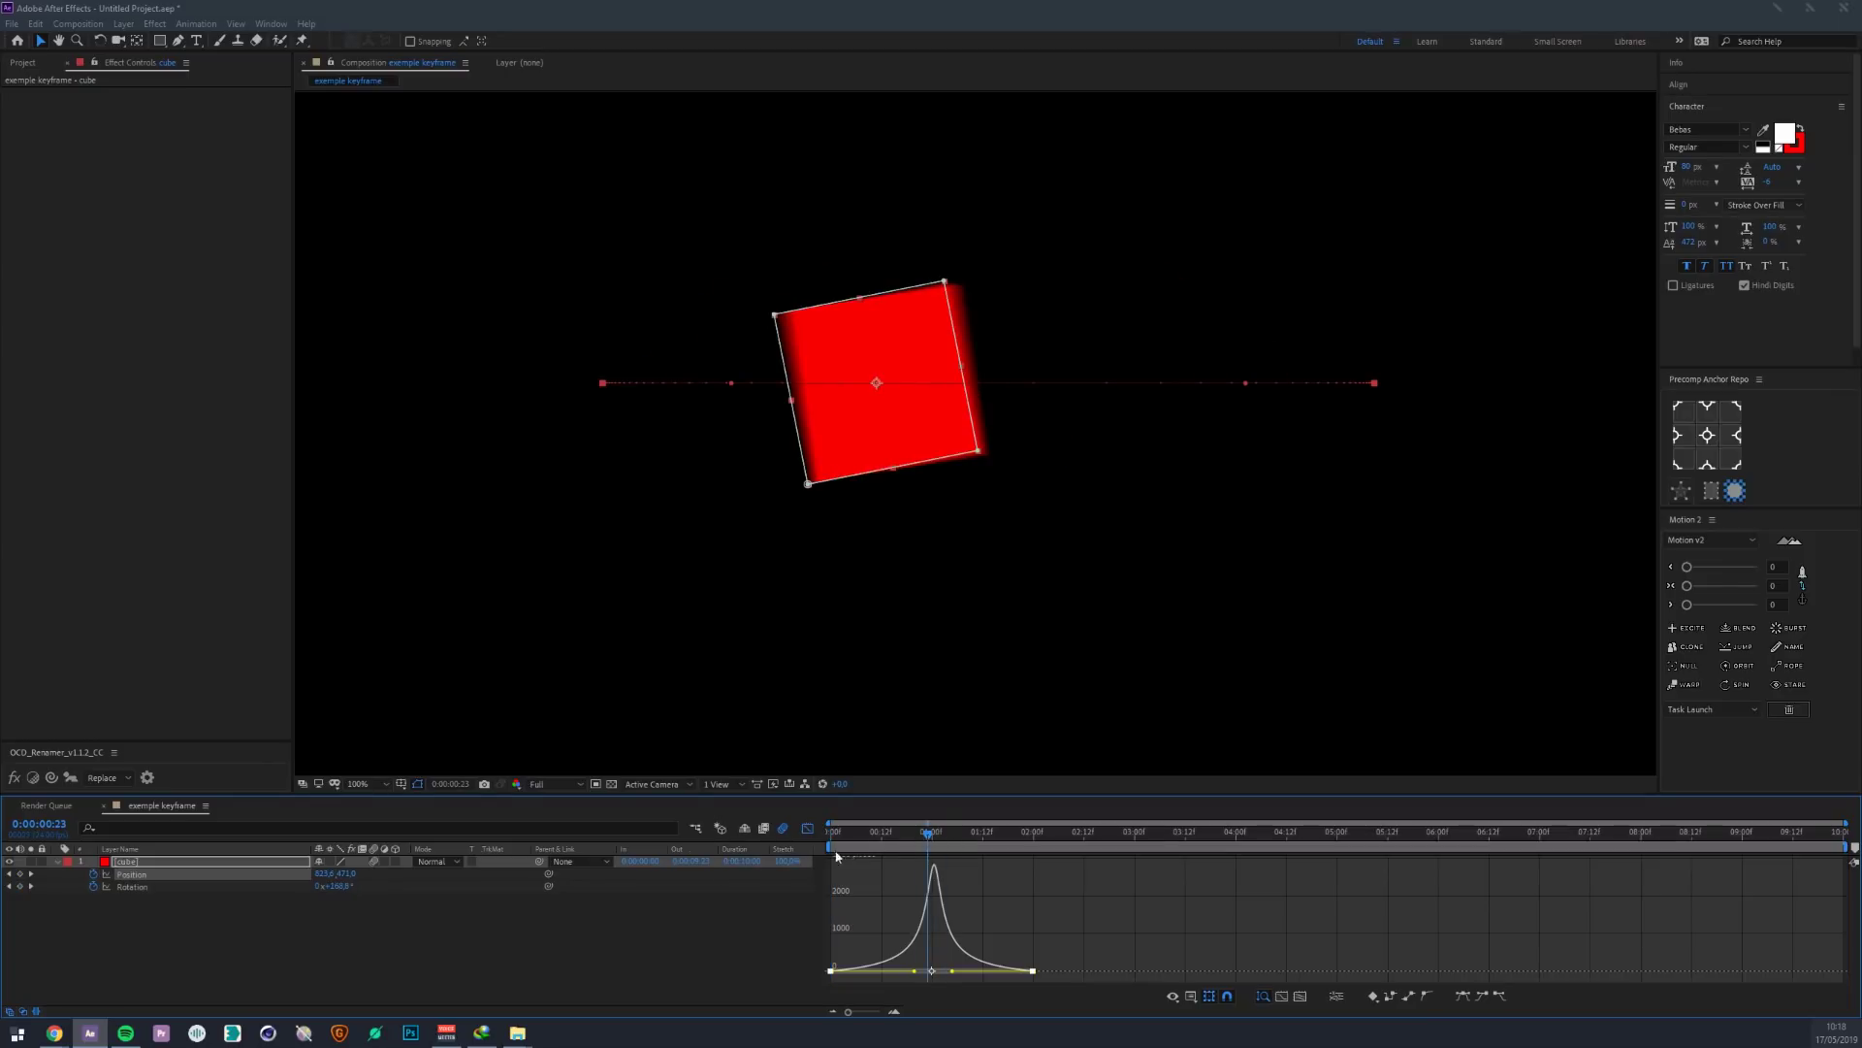
pyautogui.click(783, 830)
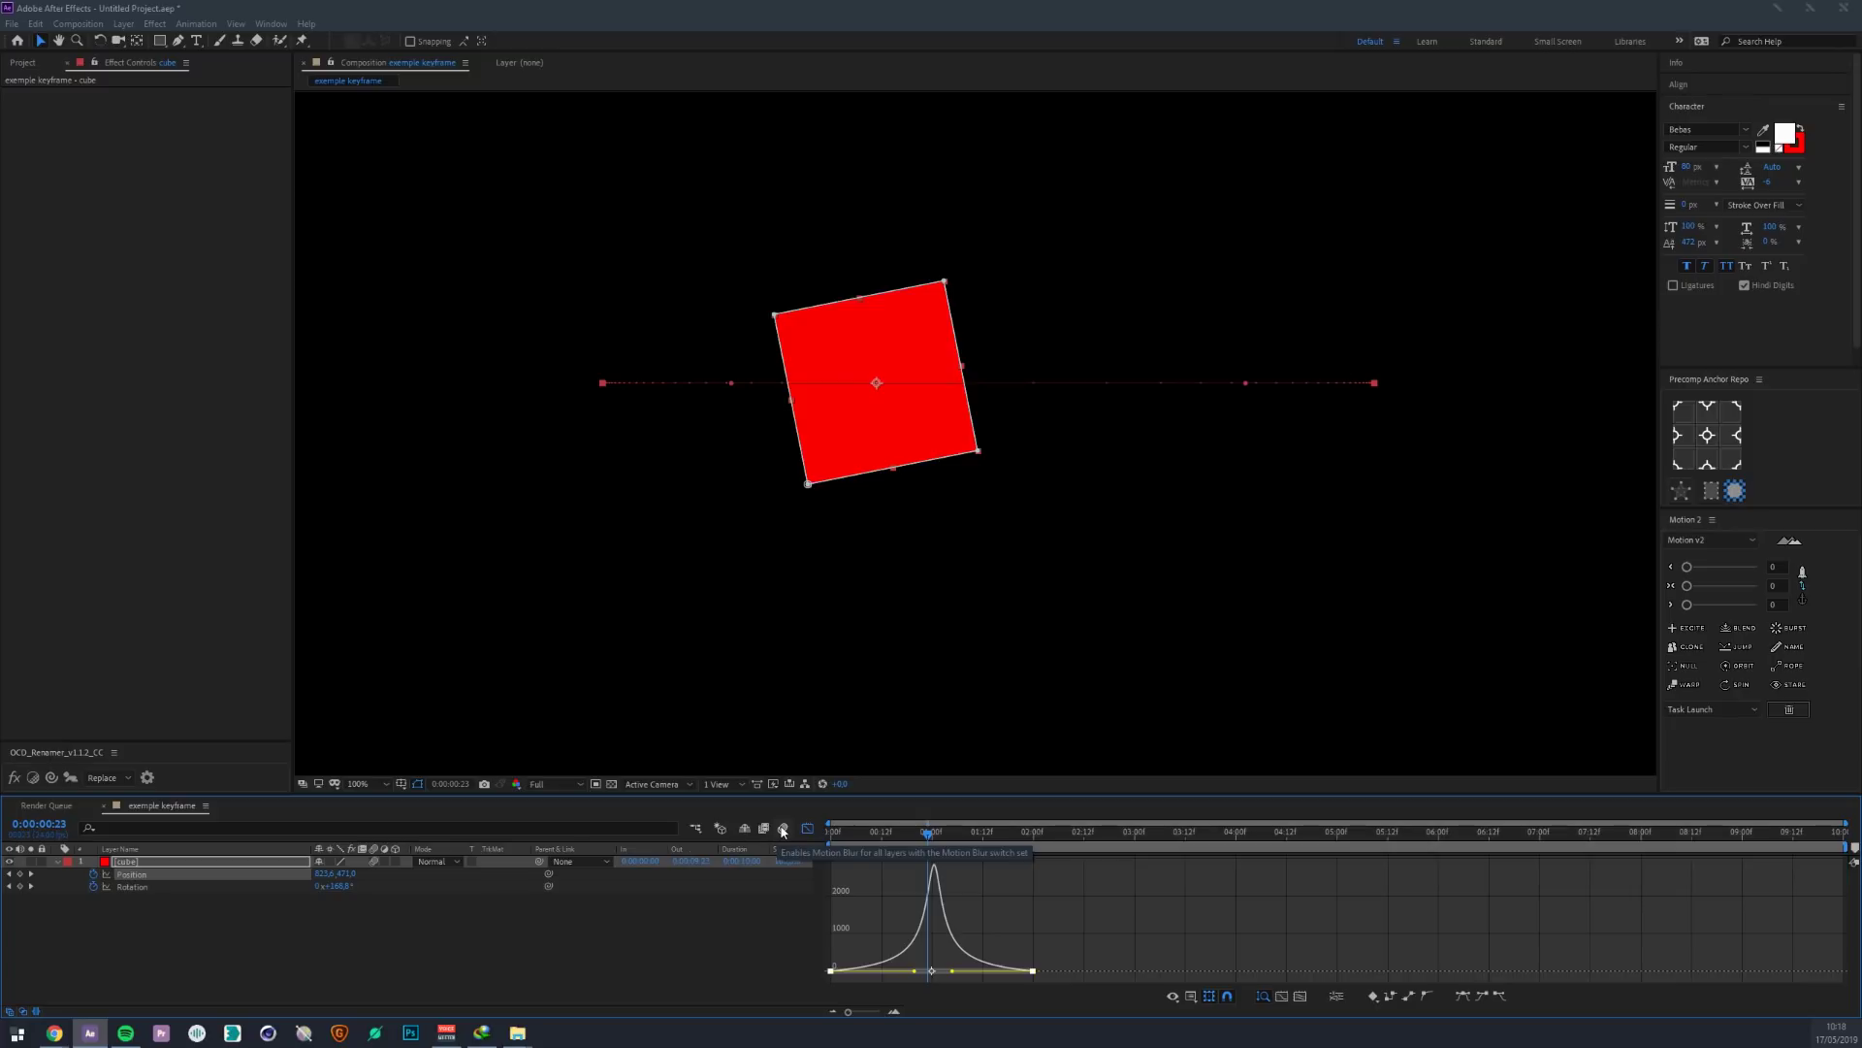
pyautogui.click(783, 830)
pyautogui.click(726, 922)
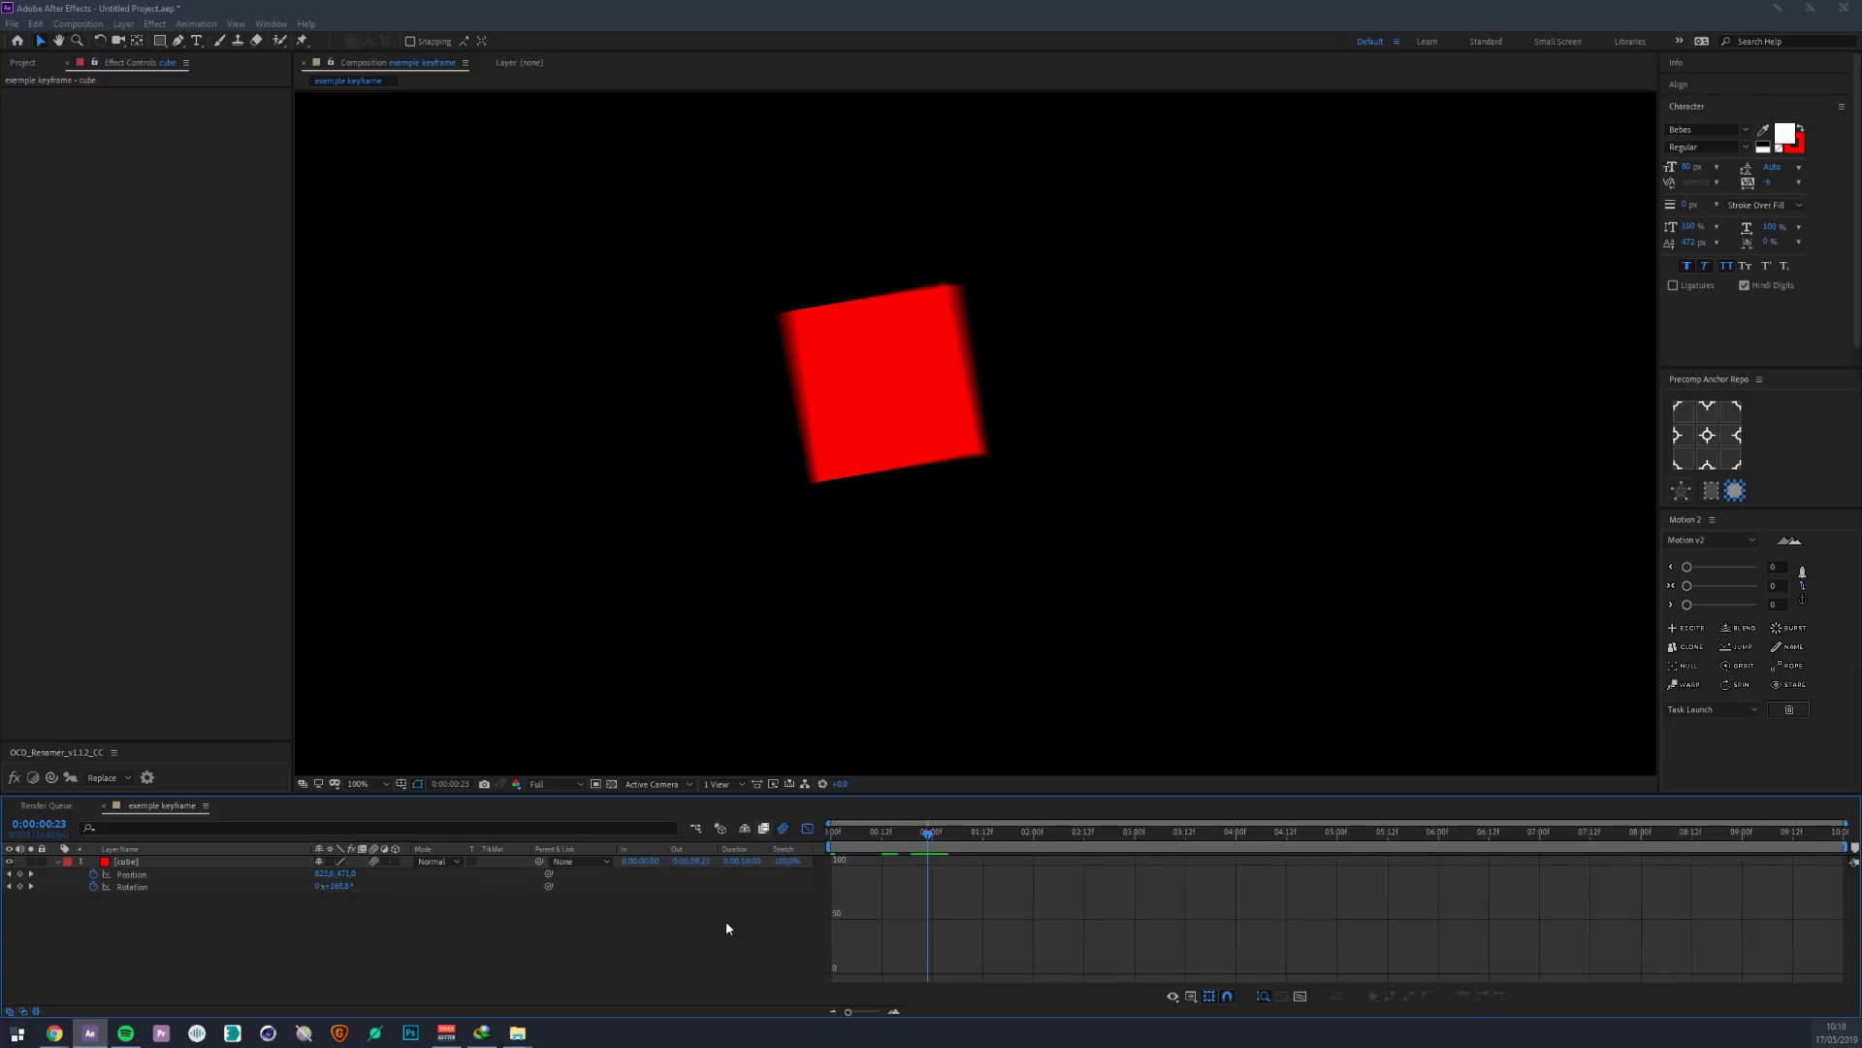
pyautogui.click(853, 835)
pyautogui.press('space')
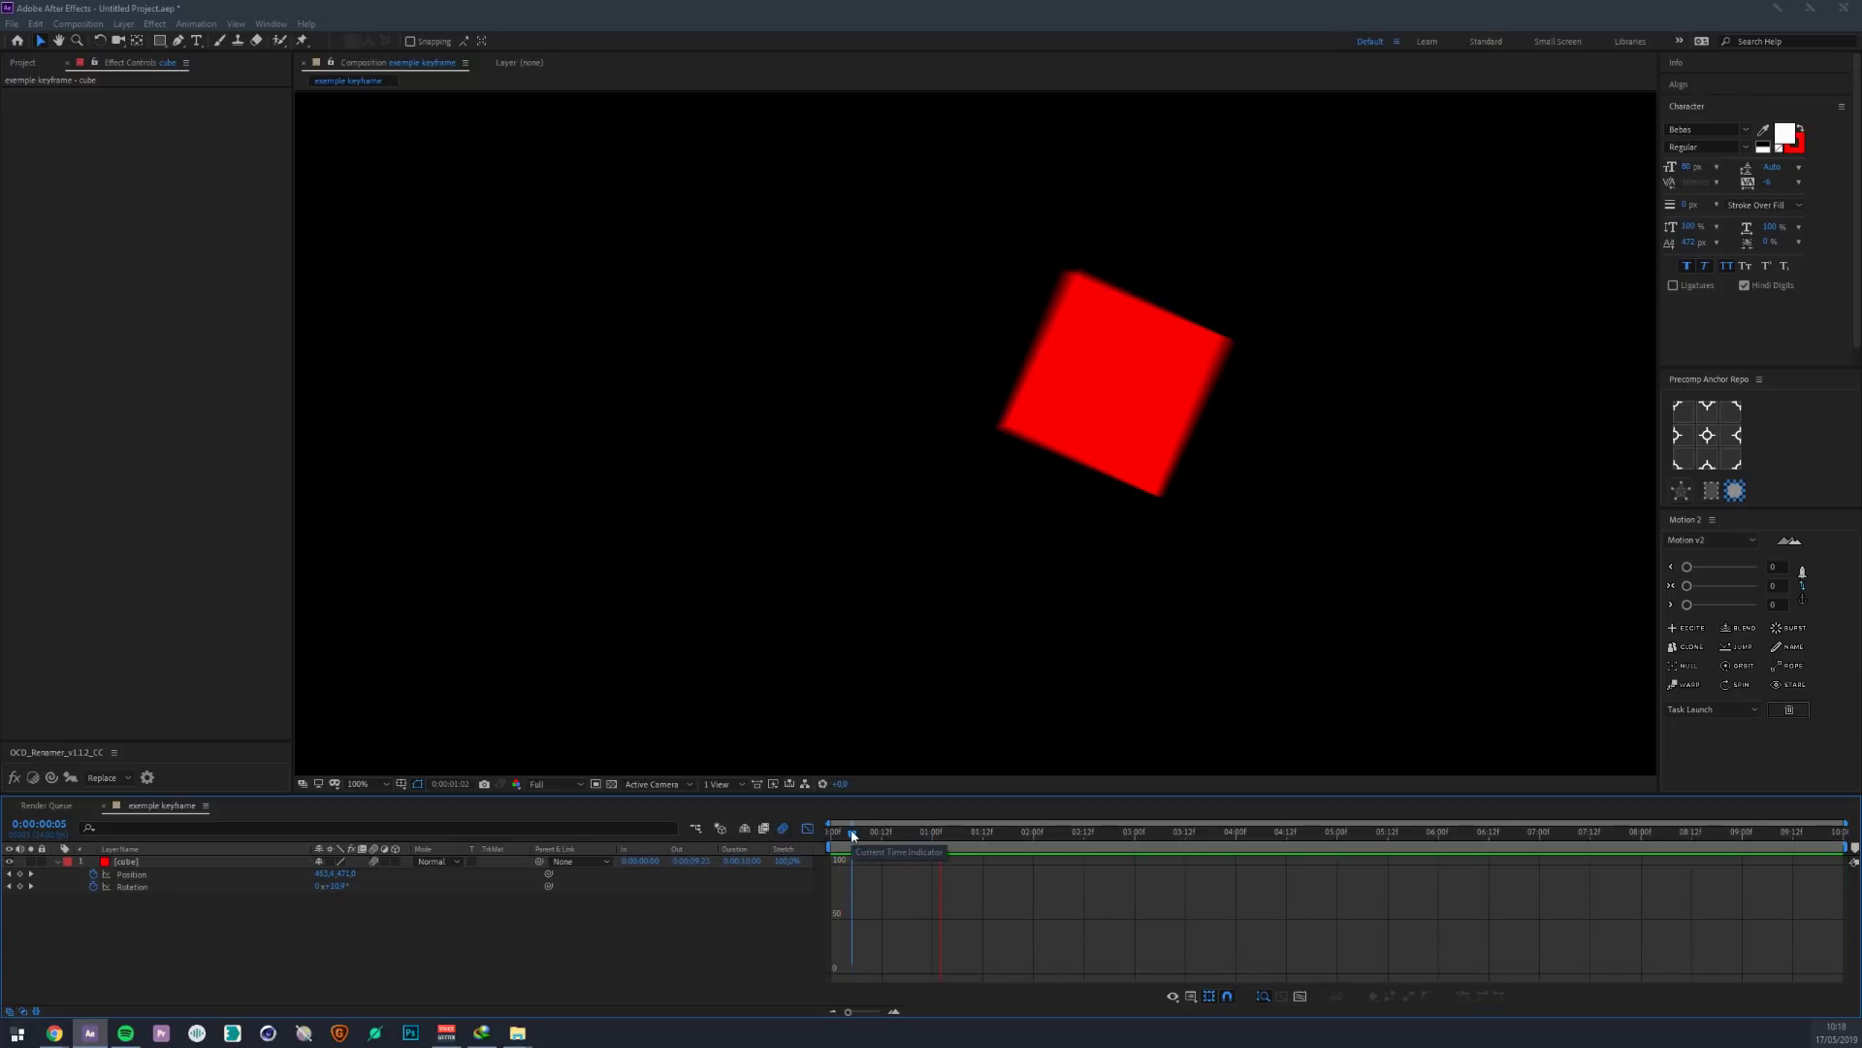
# - Examine the motion blur on the cube's edges up close at 0:00:00:21, ending with the whole frame fitted in the viewer
pyautogui.moveTo(906, 832); pyautogui.dragTo(920, 835)
pyautogui.scroll(2, 786, 306)
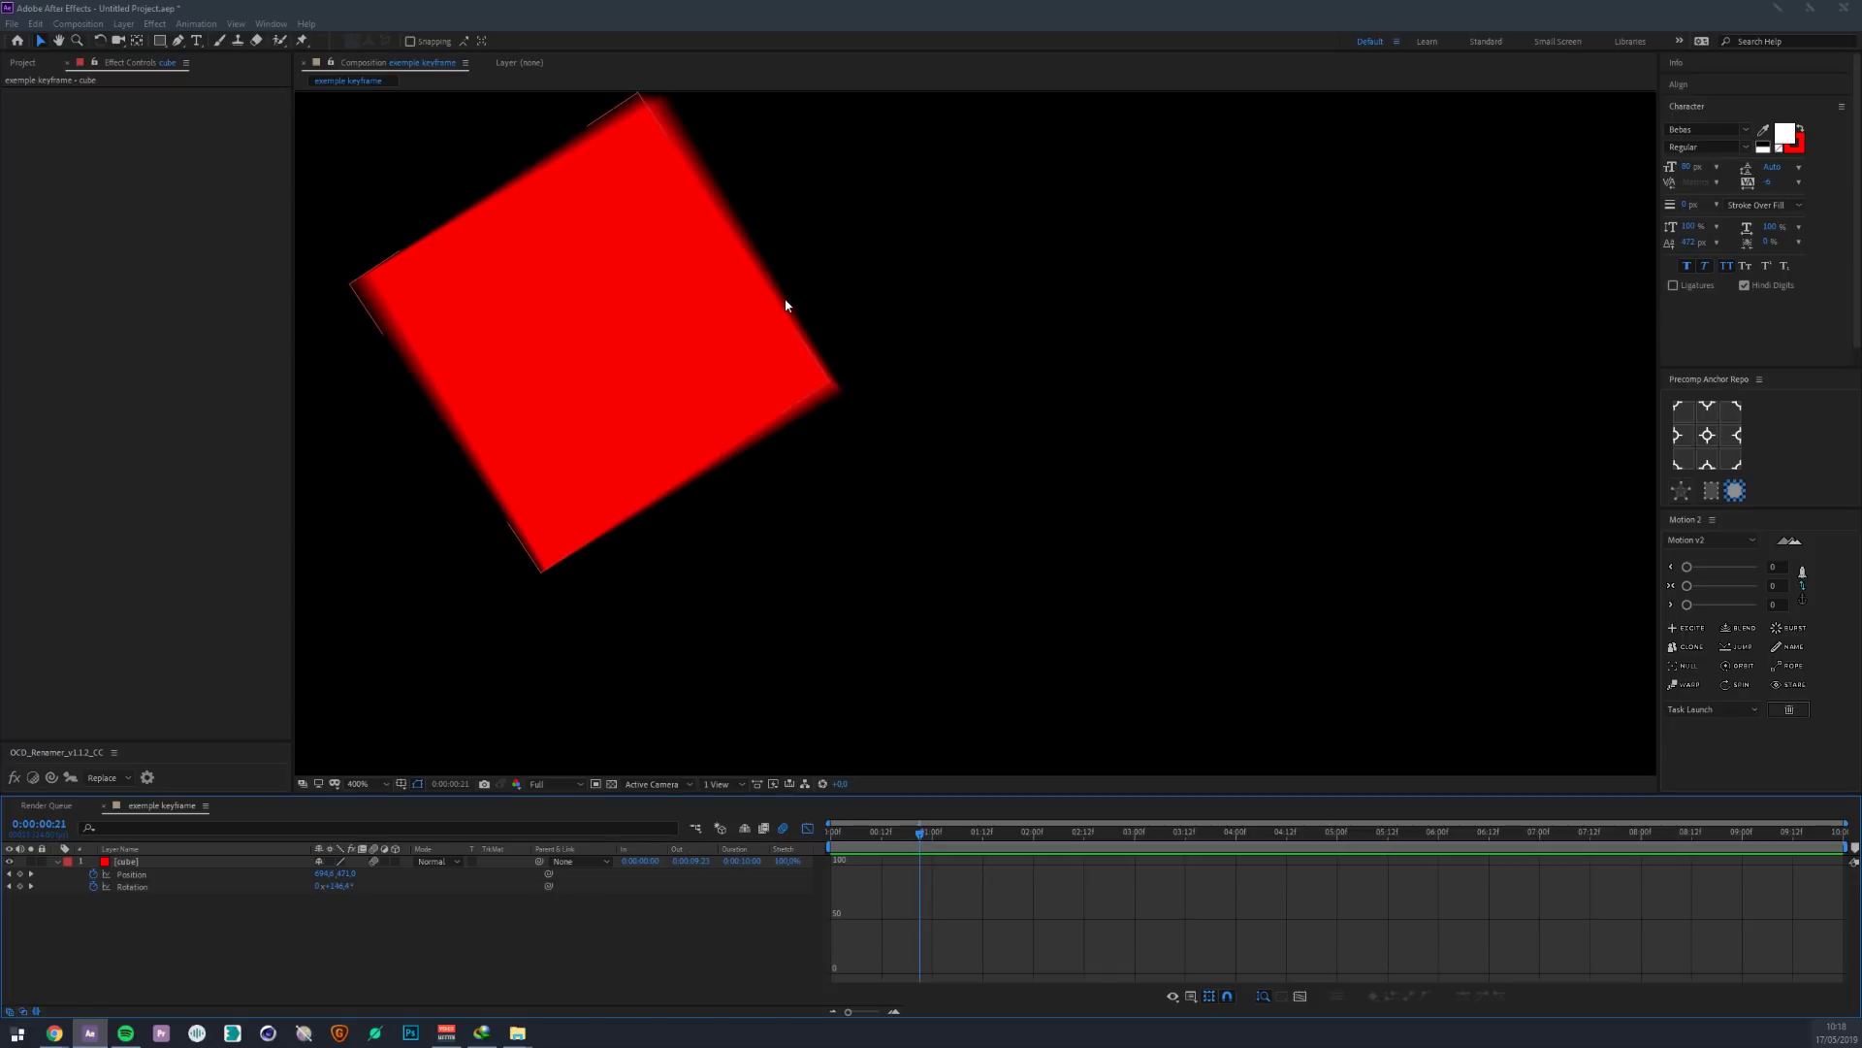
pyautogui.scroll(1, 873, 369)
pyautogui.scroll(-3, 835, 486)
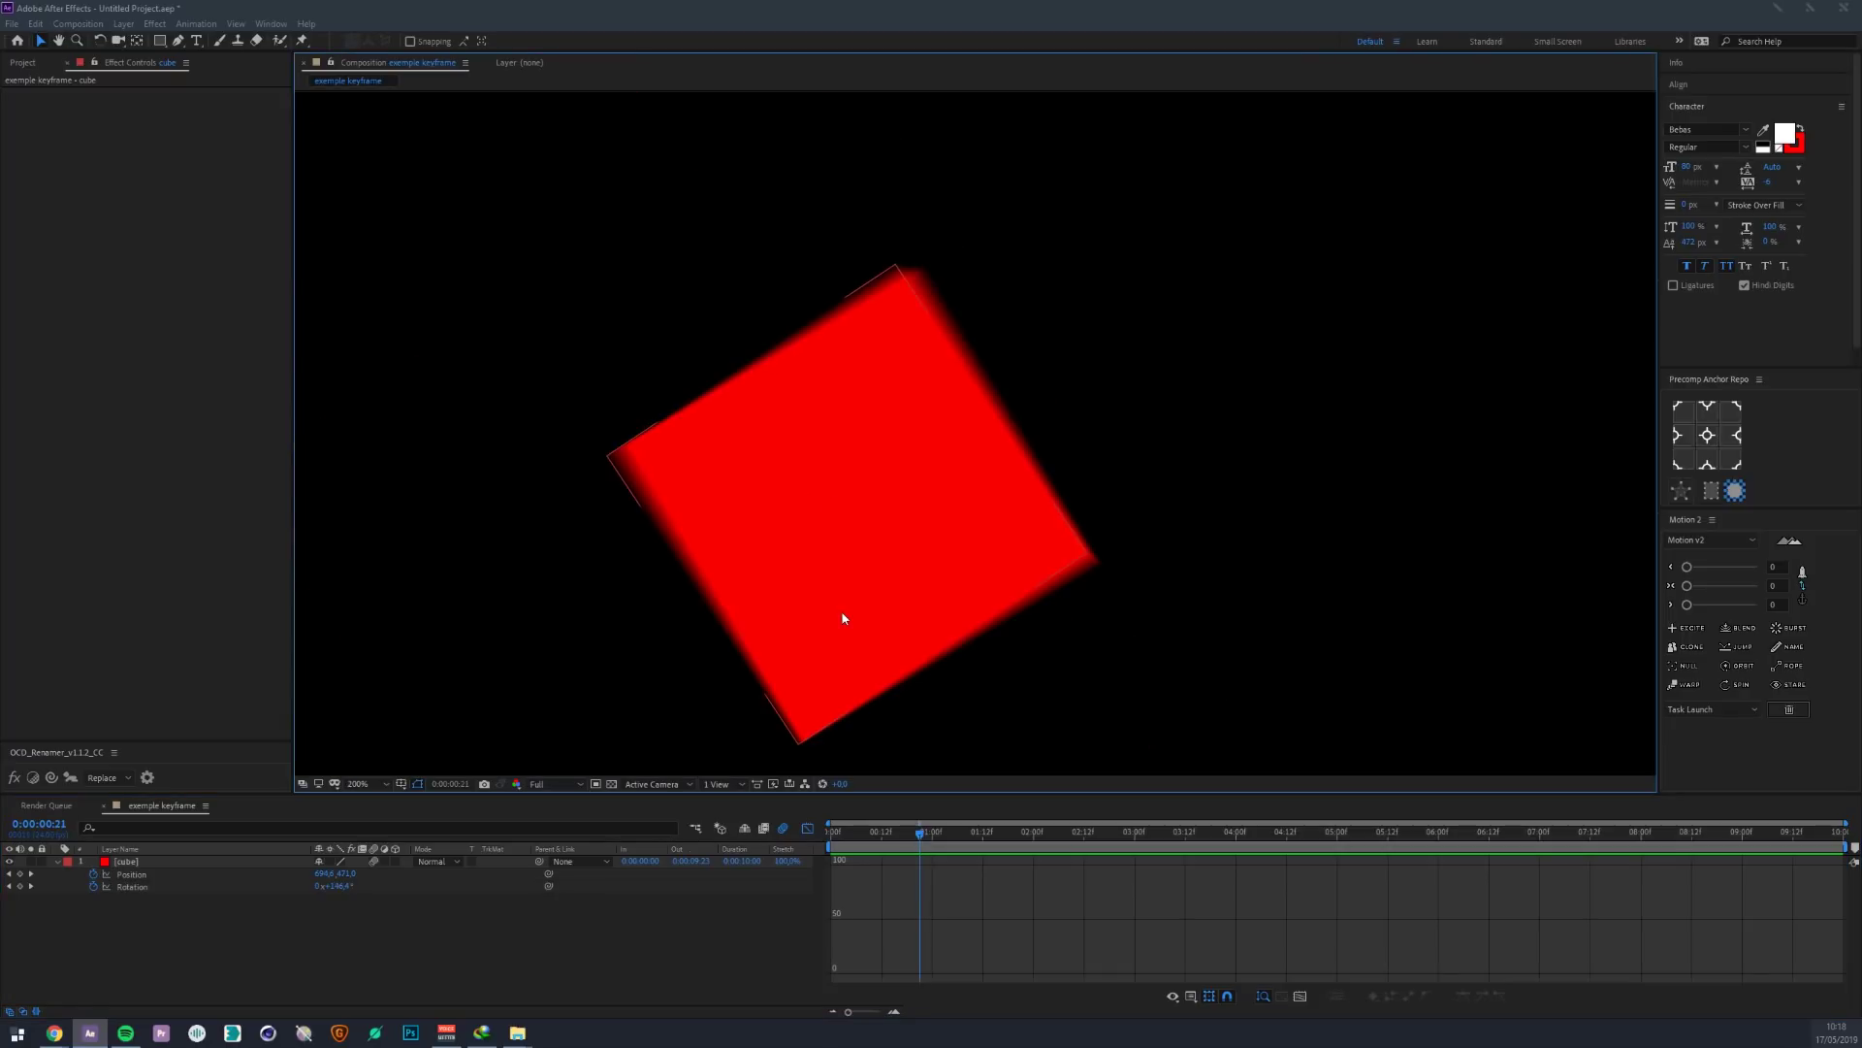
pyautogui.click(359, 784)
pyautogui.click(384, 541)
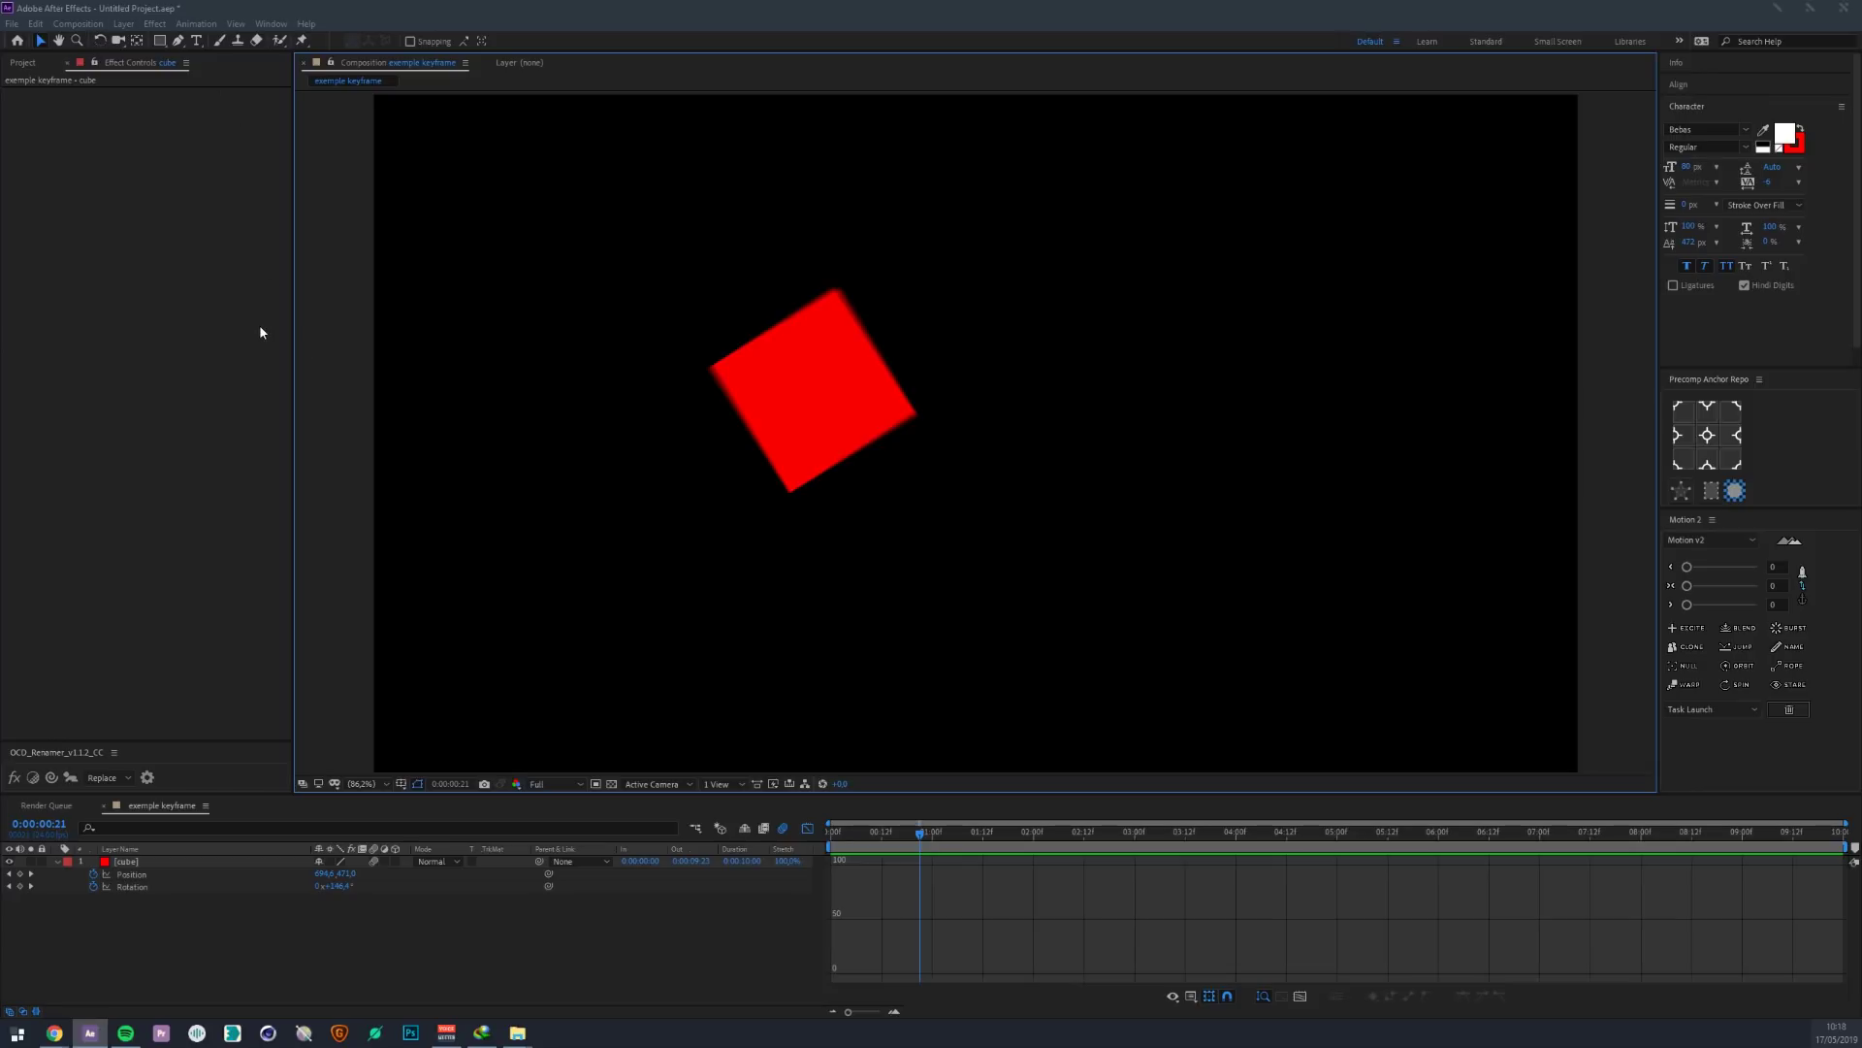
# - Increase the motion blur Shutter Angle in the composition's advanced settings to strengthen the cube's blur
pyautogui.click(78, 23)
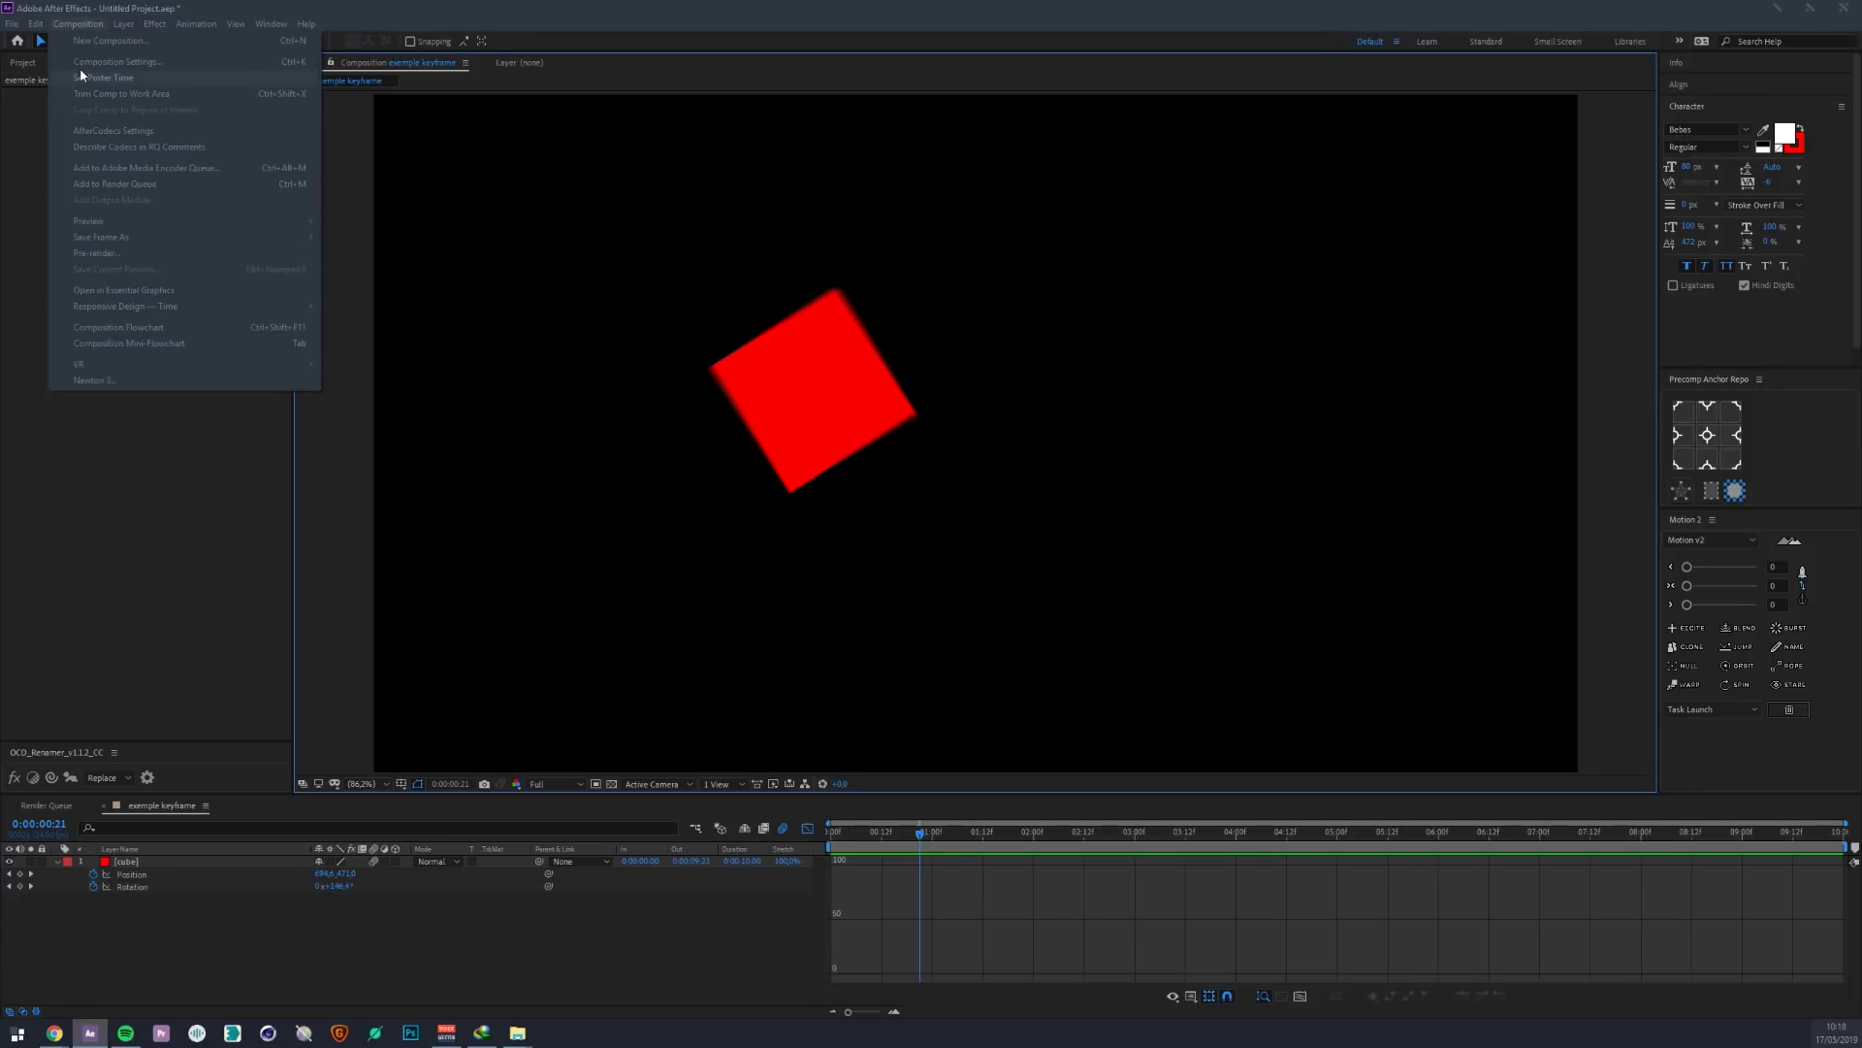
pyautogui.click(92, 64)
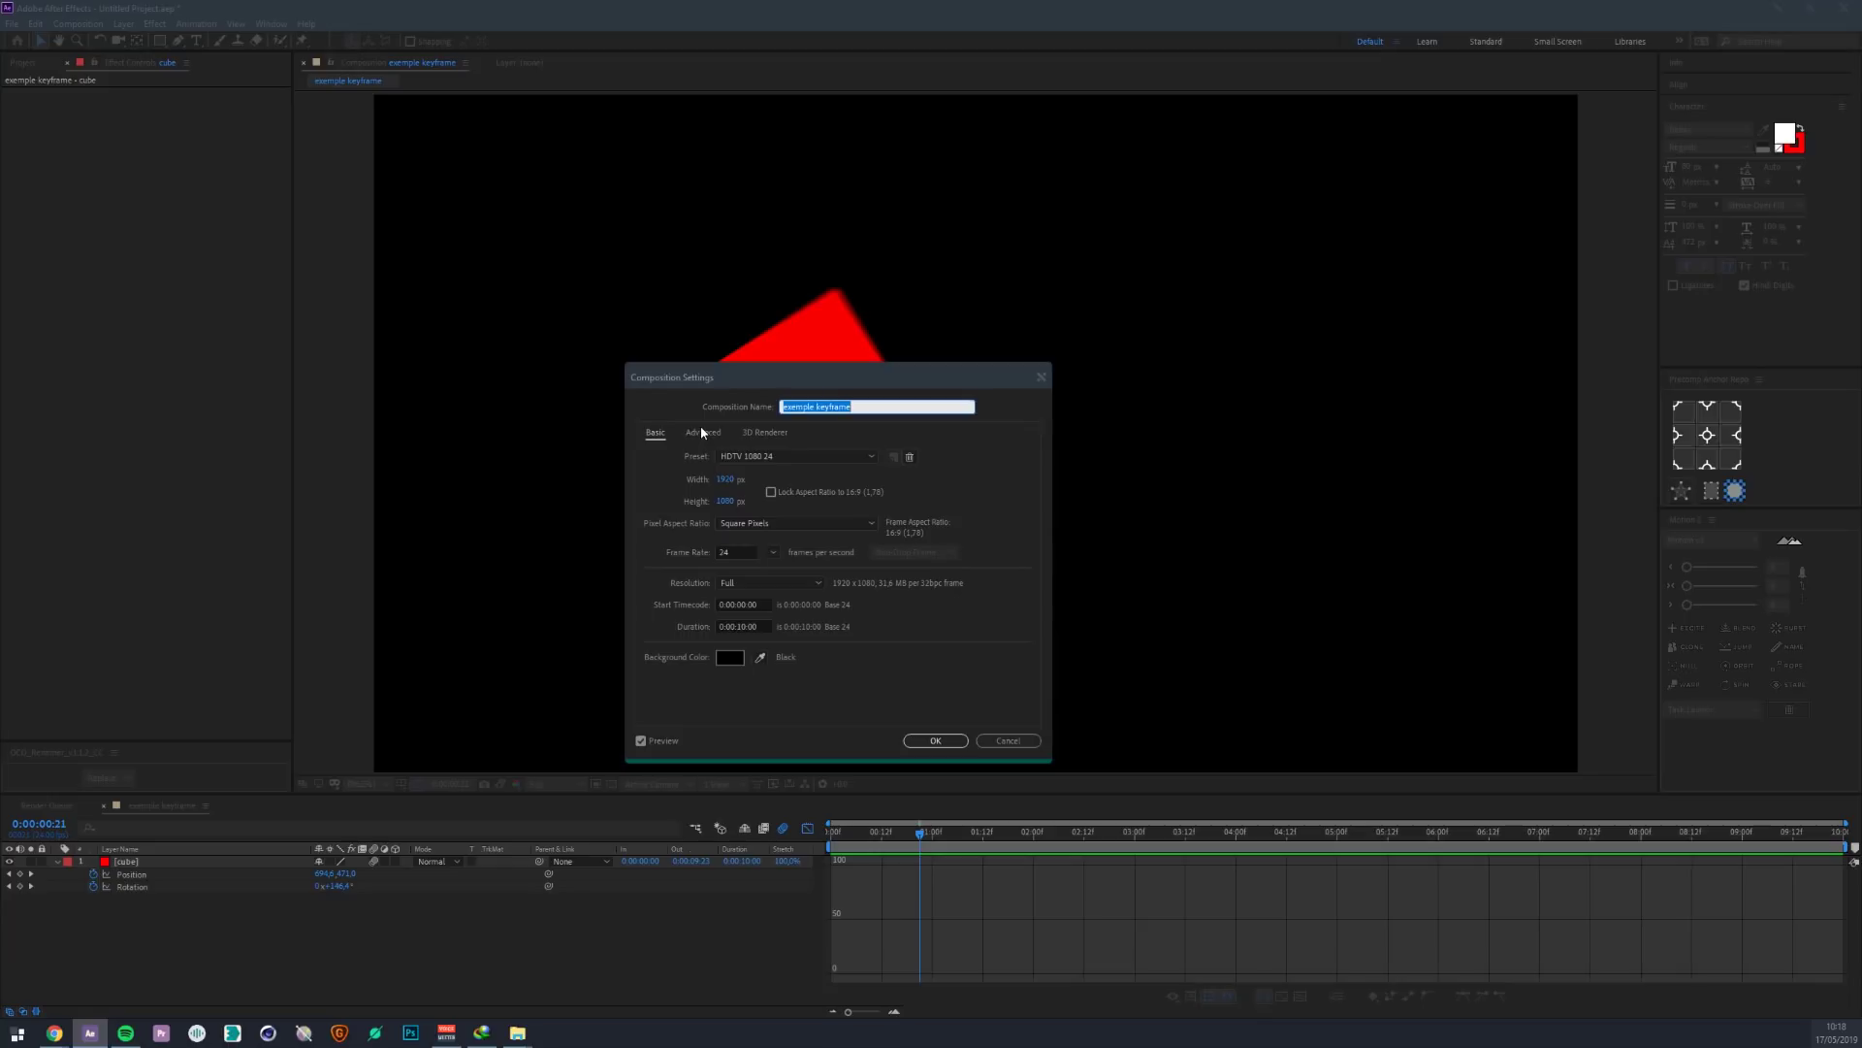
pyautogui.click(699, 435)
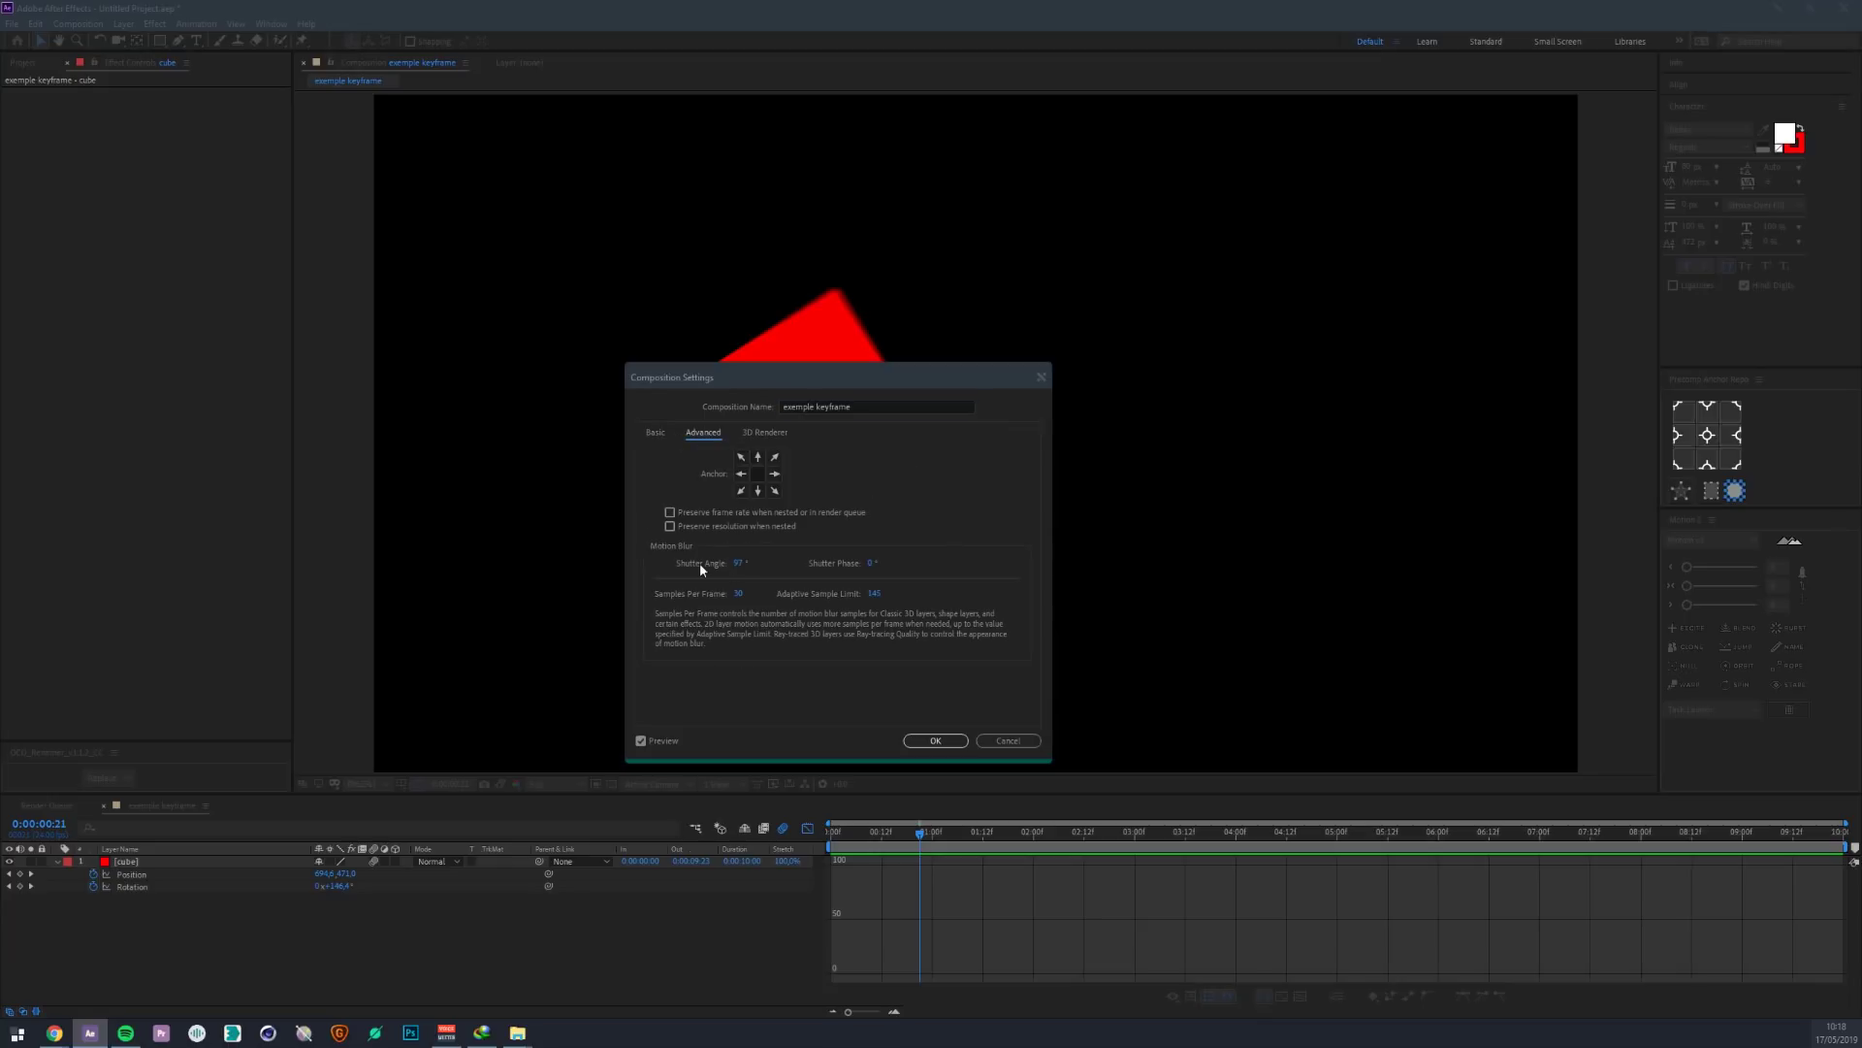
pyautogui.moveTo(730, 567); pyautogui.dragTo(739, 566)
pyautogui.moveTo(732, 374); pyautogui.dragTo(1345, 428)
pyautogui.moveTo(1346, 605); pyautogui.dragTo(1464, 594)
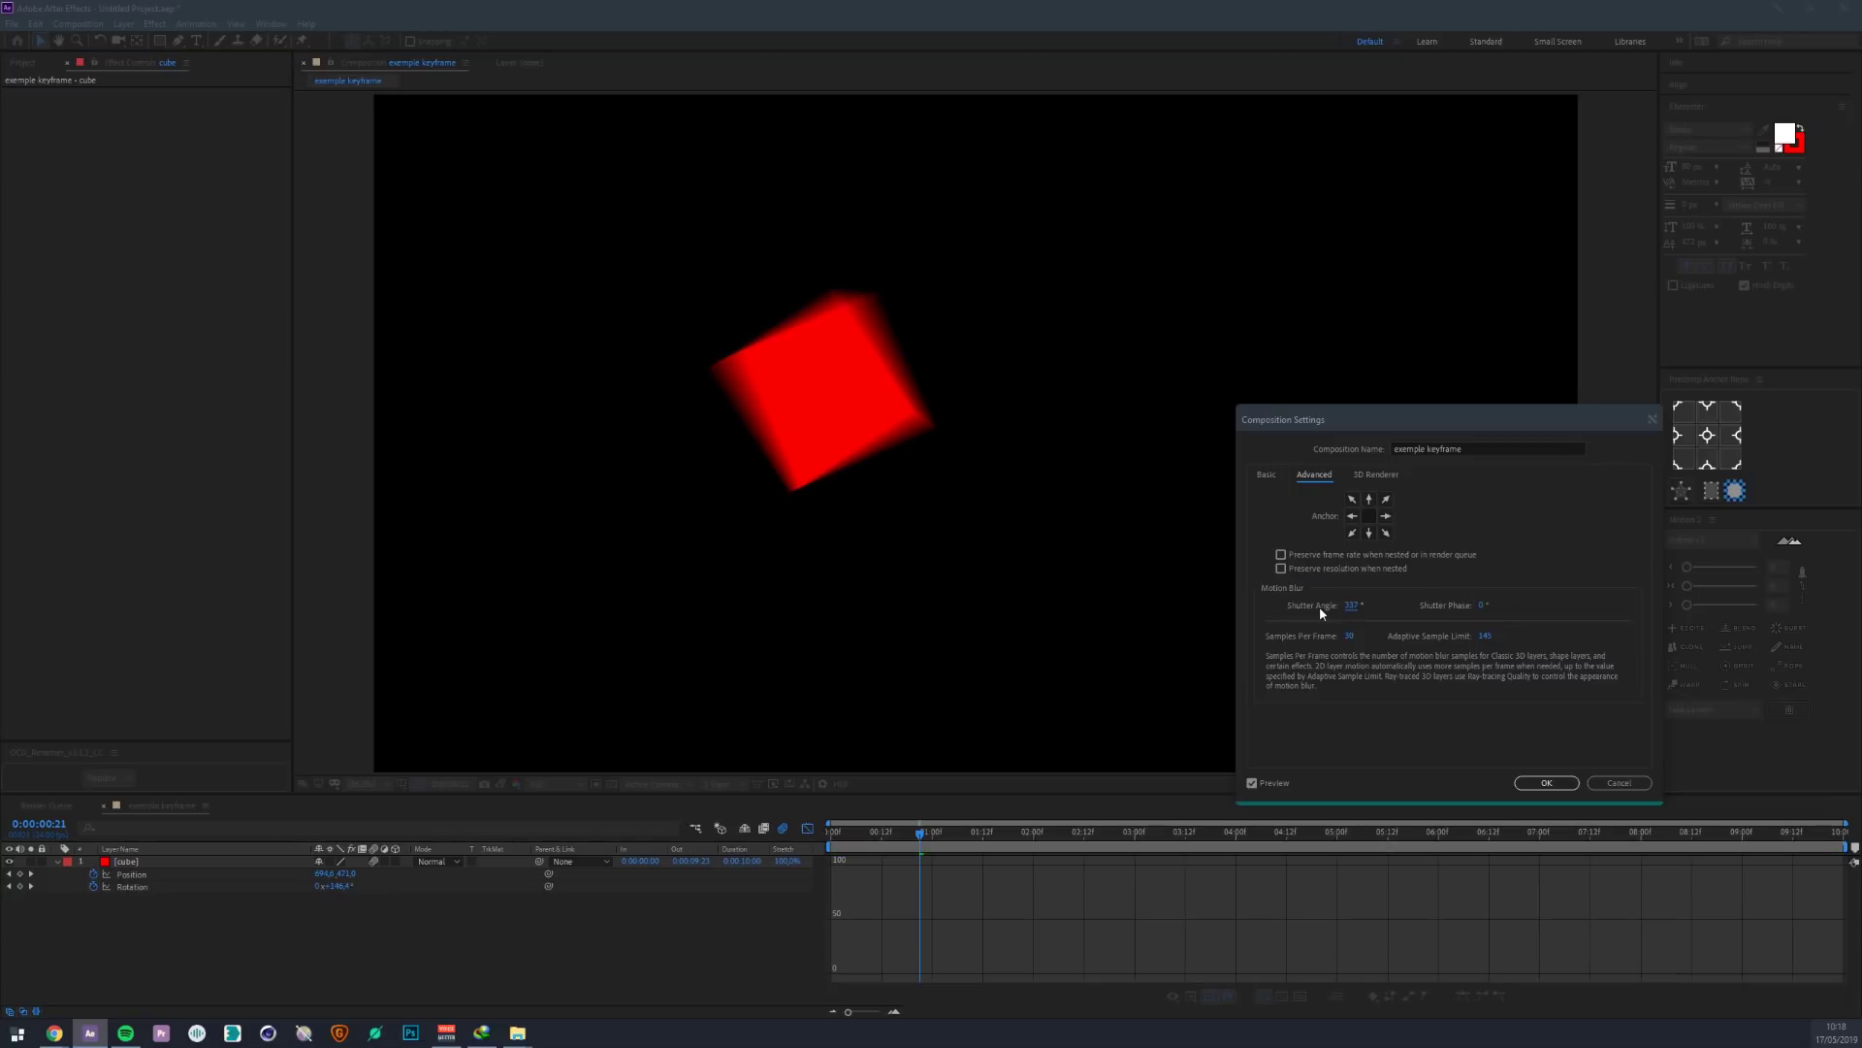
pyautogui.click(1353, 605)
pyautogui.write('38')
pyautogui.click(1546, 782)
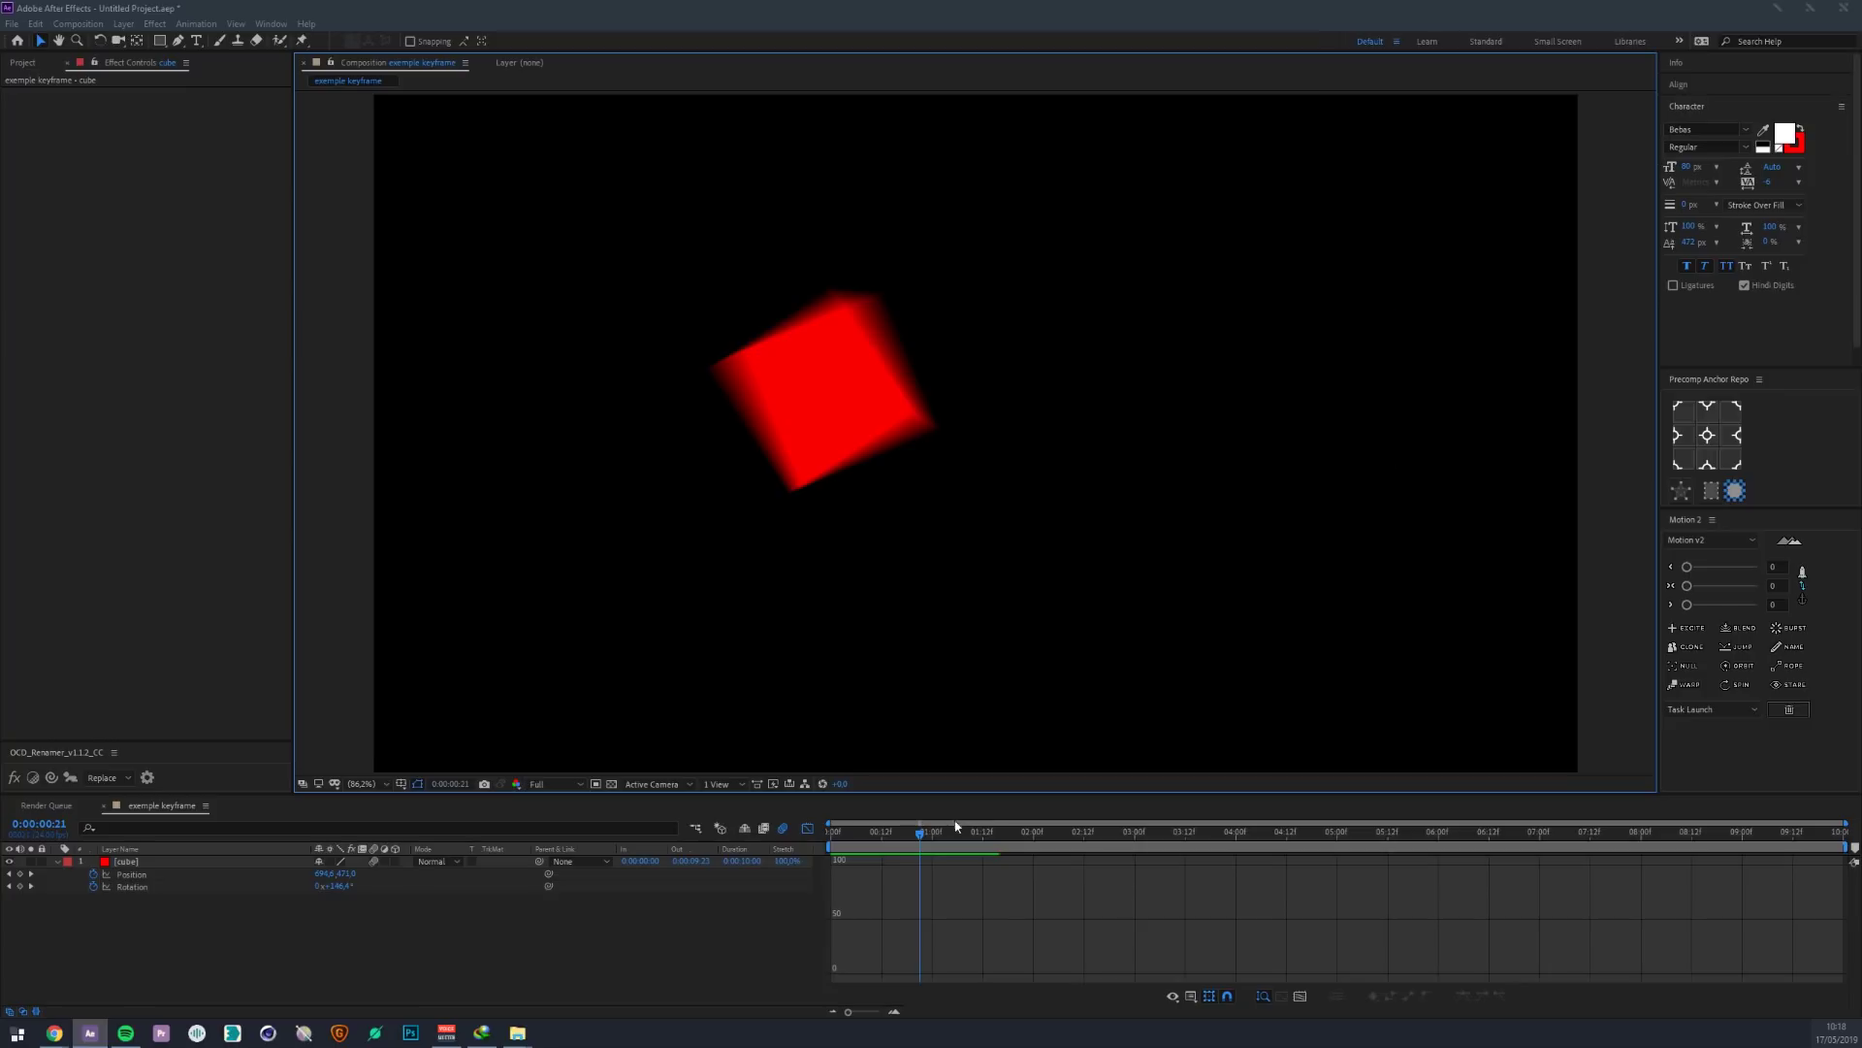
# - Move the current time to 0:00:02:00 and collapse the cube layer's keyframed properties
pyautogui.moveTo(1004, 851); pyautogui.dragTo(1033, 824)
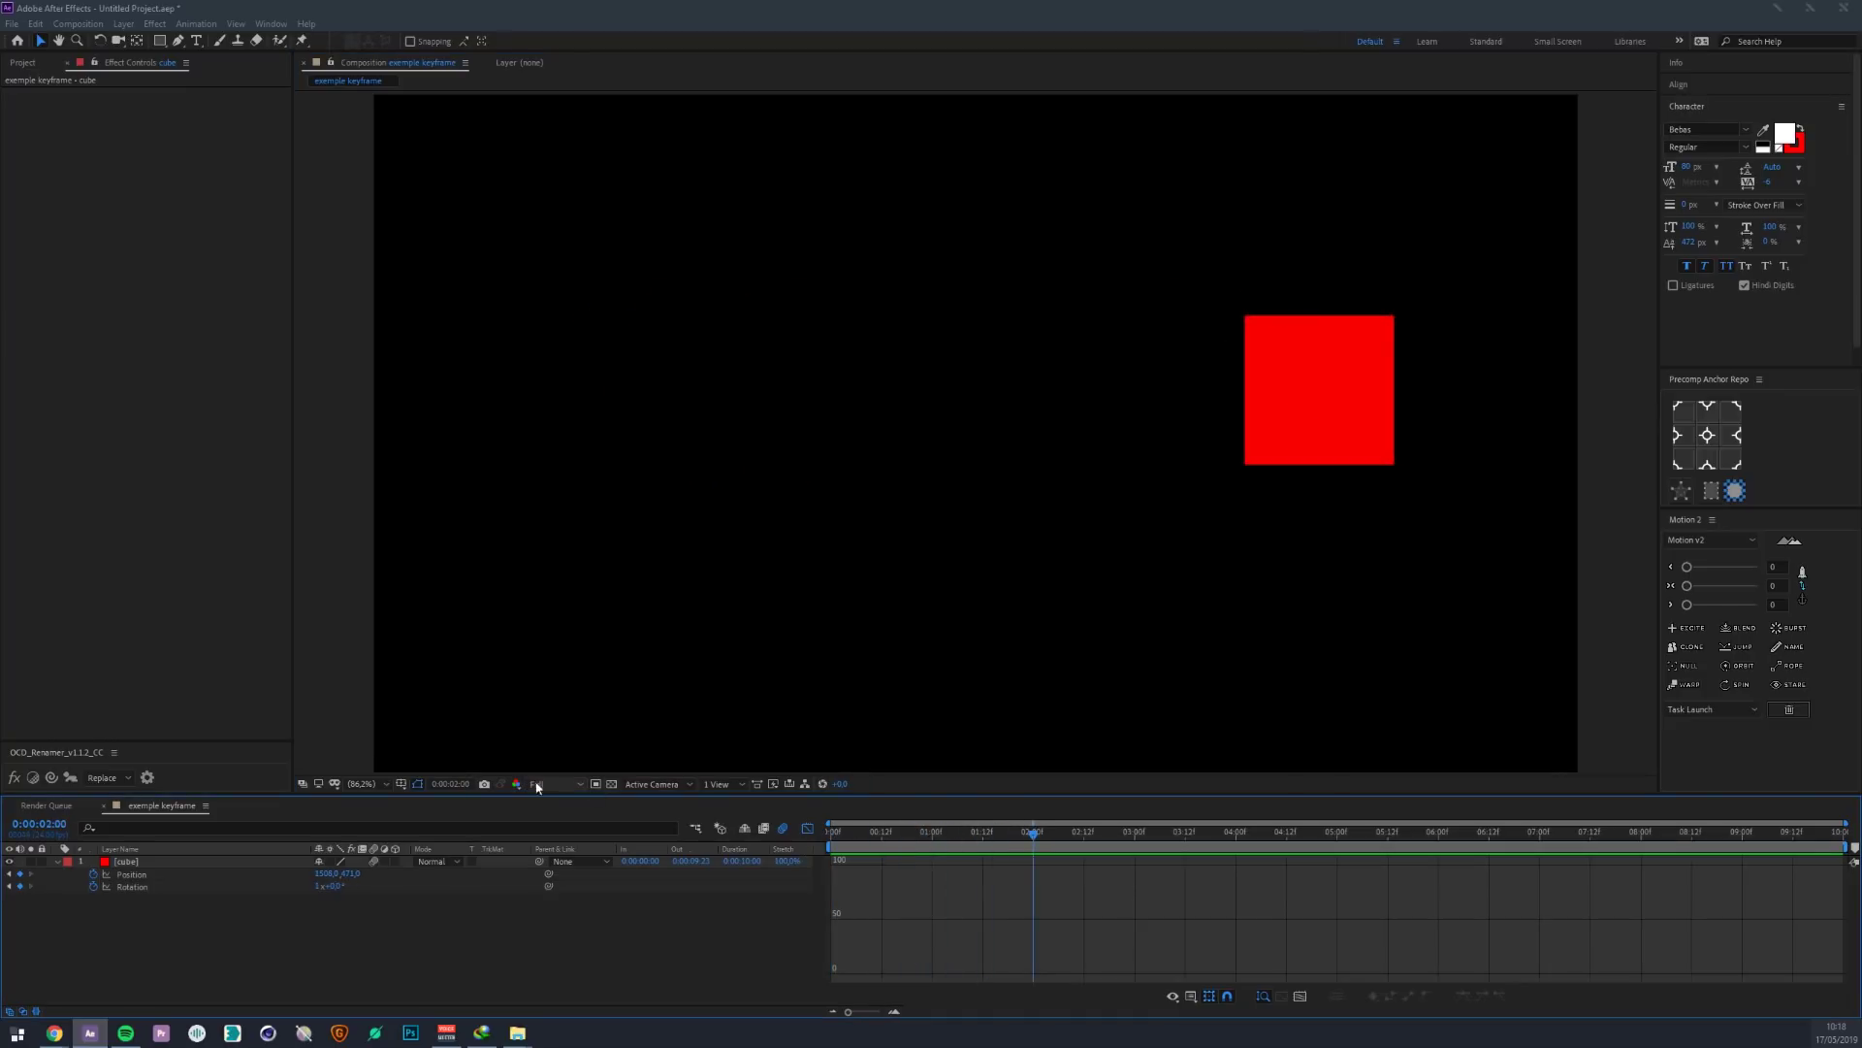
pyautogui.click(144, 862)
pyautogui.press('u')
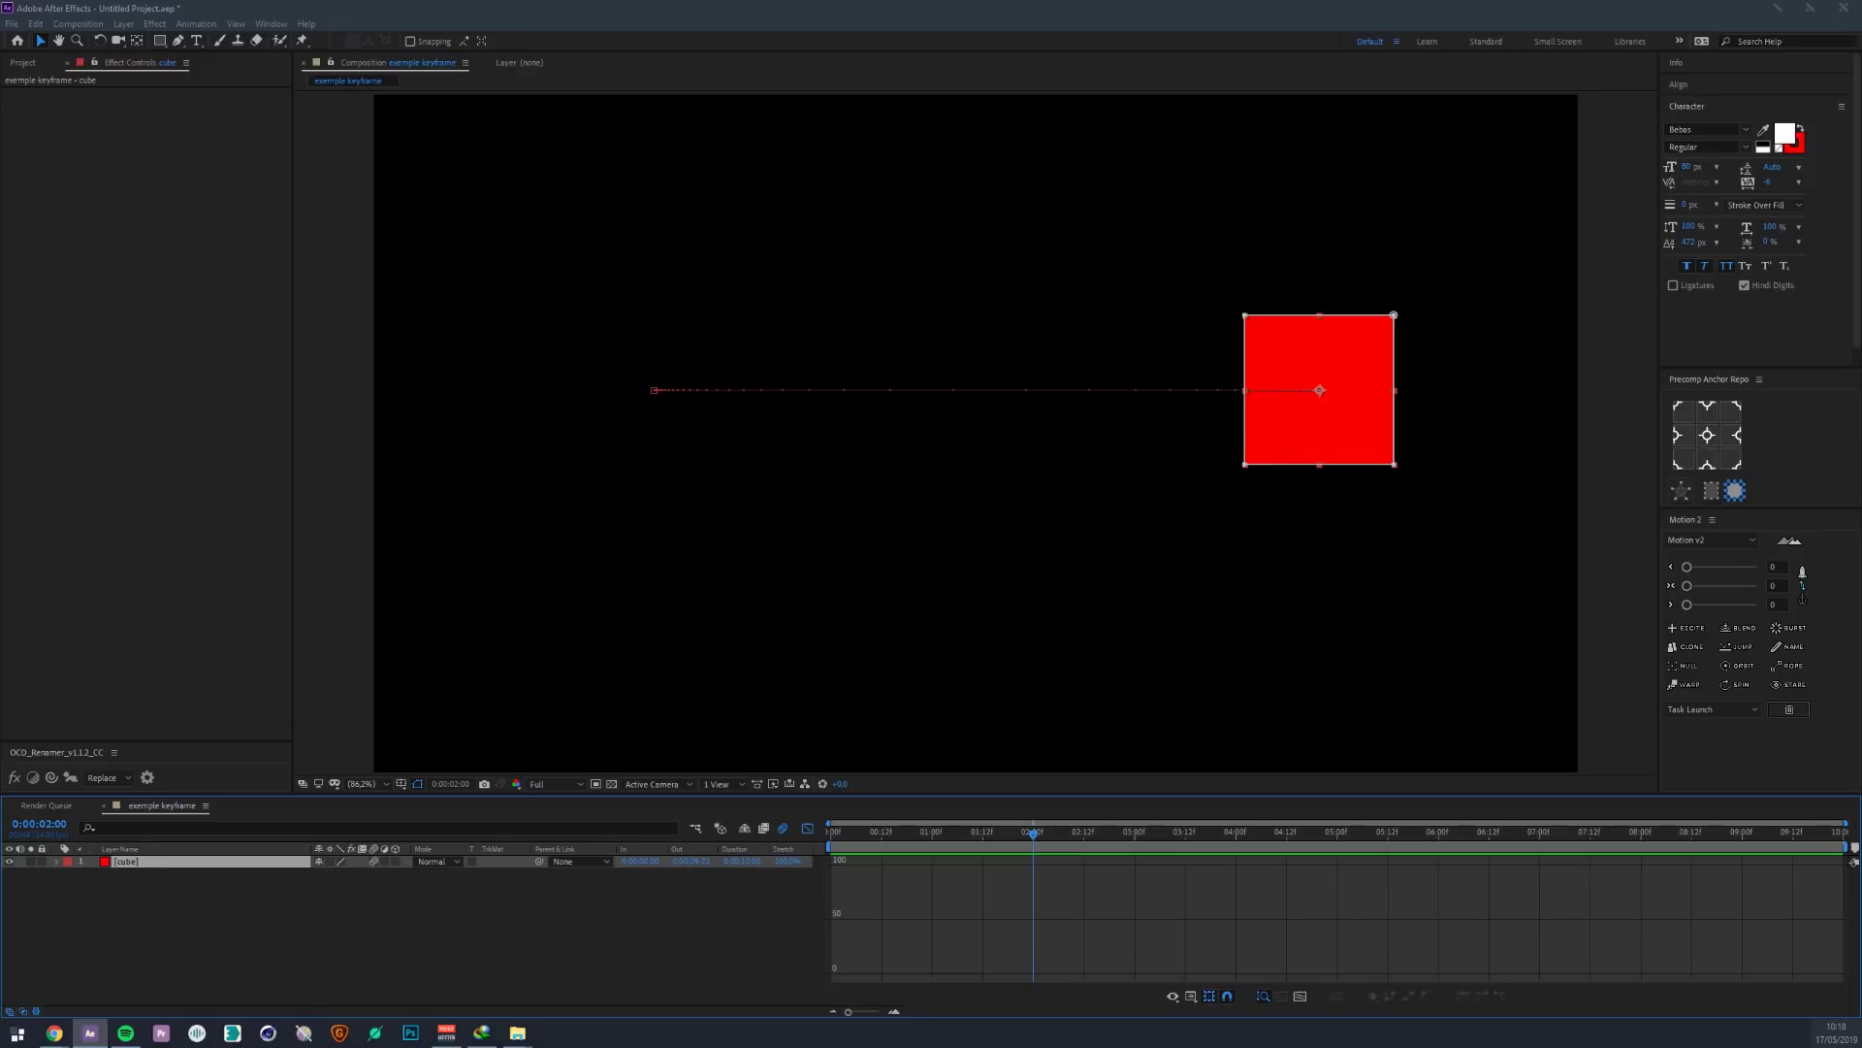
# - Delete the cube layer, add the JW_[01-04].jpg footage to the composition and return the current time to the start
pyautogui.press('Delete')
pyautogui.click(16, 64)
pyautogui.moveTo(16, 225); pyautogui.dragTo(136, 921)
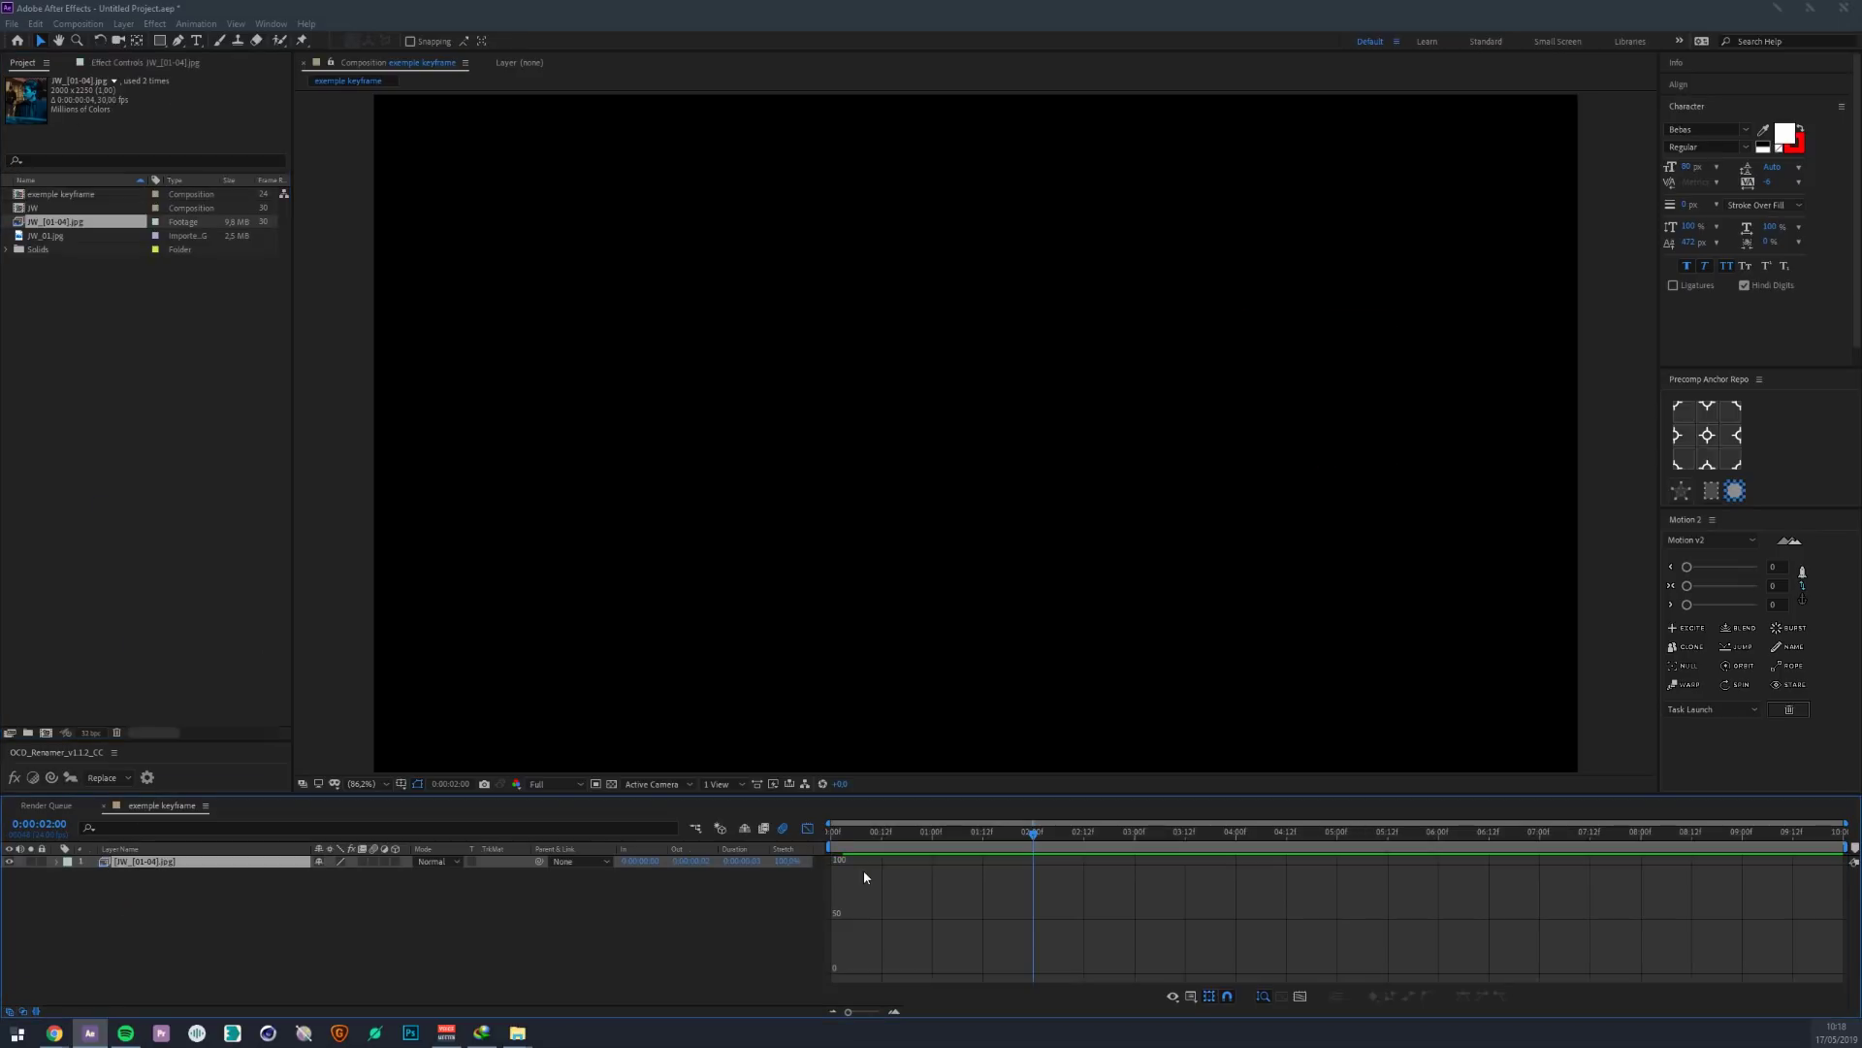
pyautogui.press('Home')
pyautogui.click(805, 828)
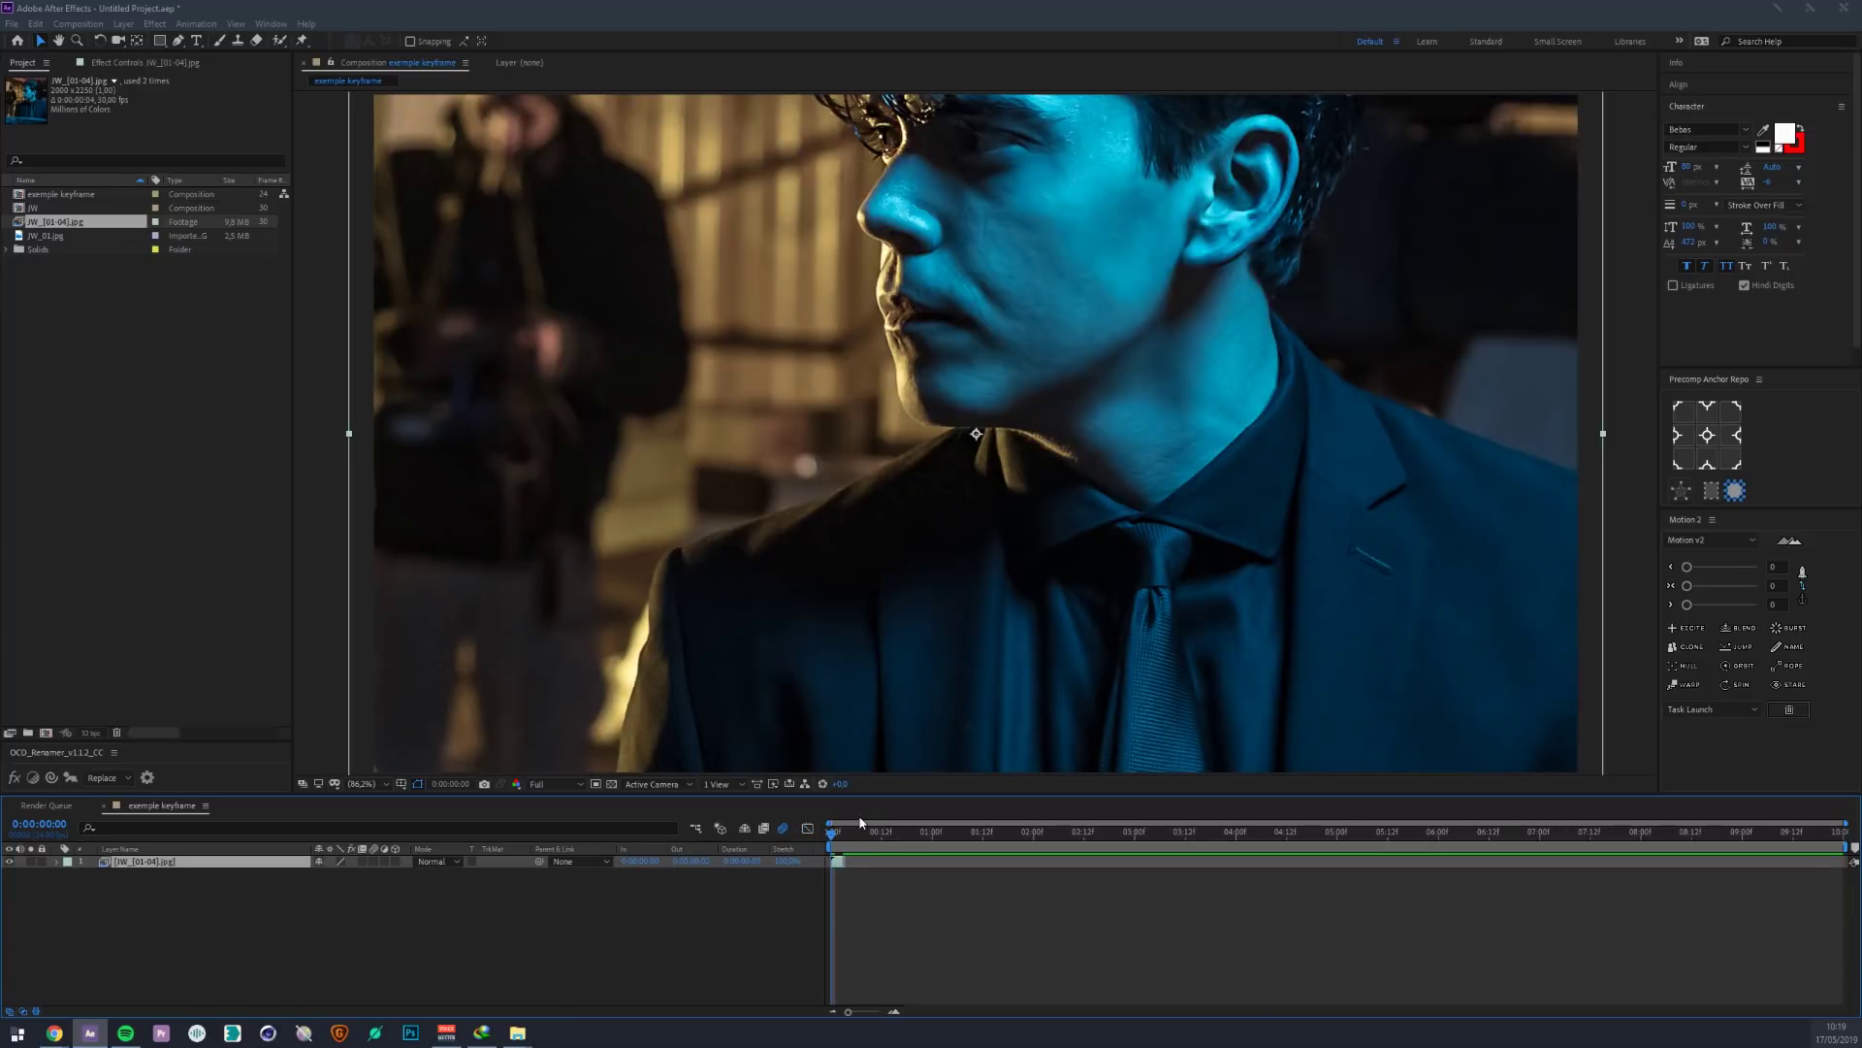
# - Move the JW_[01-04].jpg image down so the man's whole head fits inside the composition frame
pyautogui.moveTo(864, 1010); pyautogui.dragTo(878, 1012)
pyautogui.scroll(-1, 881, 543)
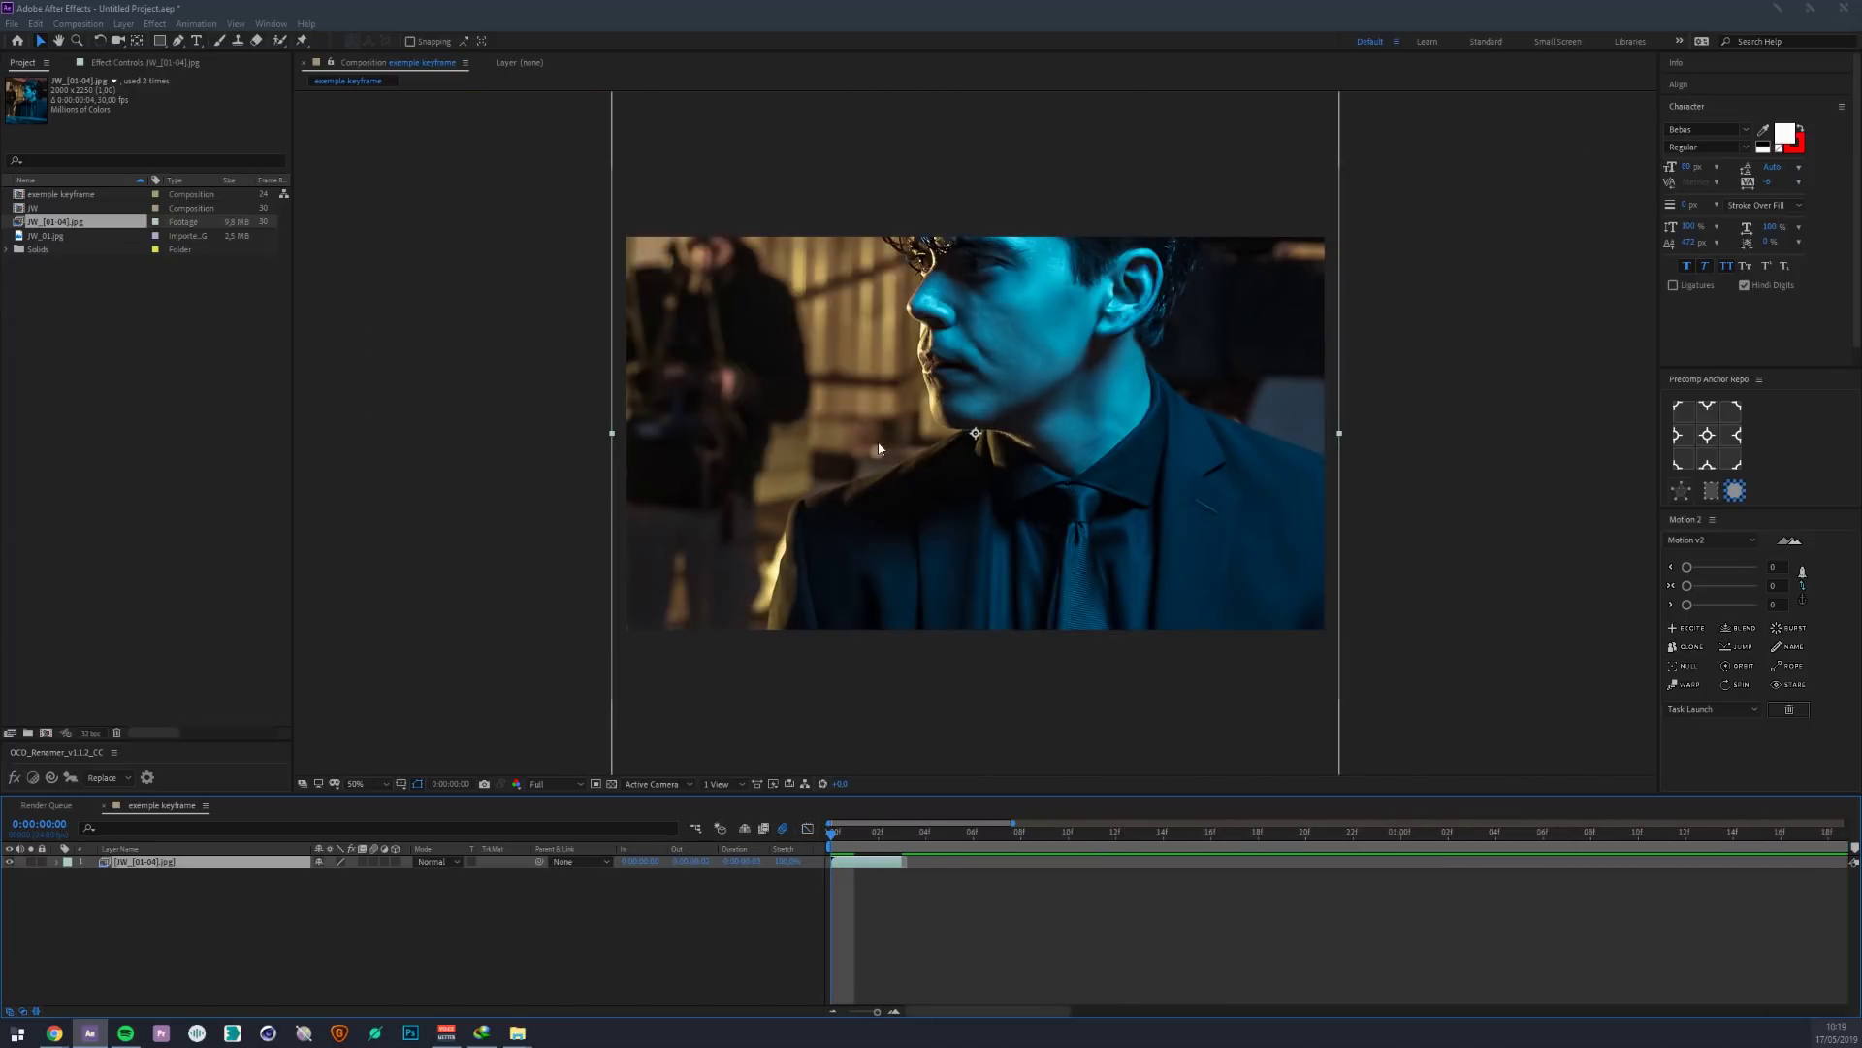
pyautogui.moveTo(919, 425); pyautogui.dragTo(918, 538)
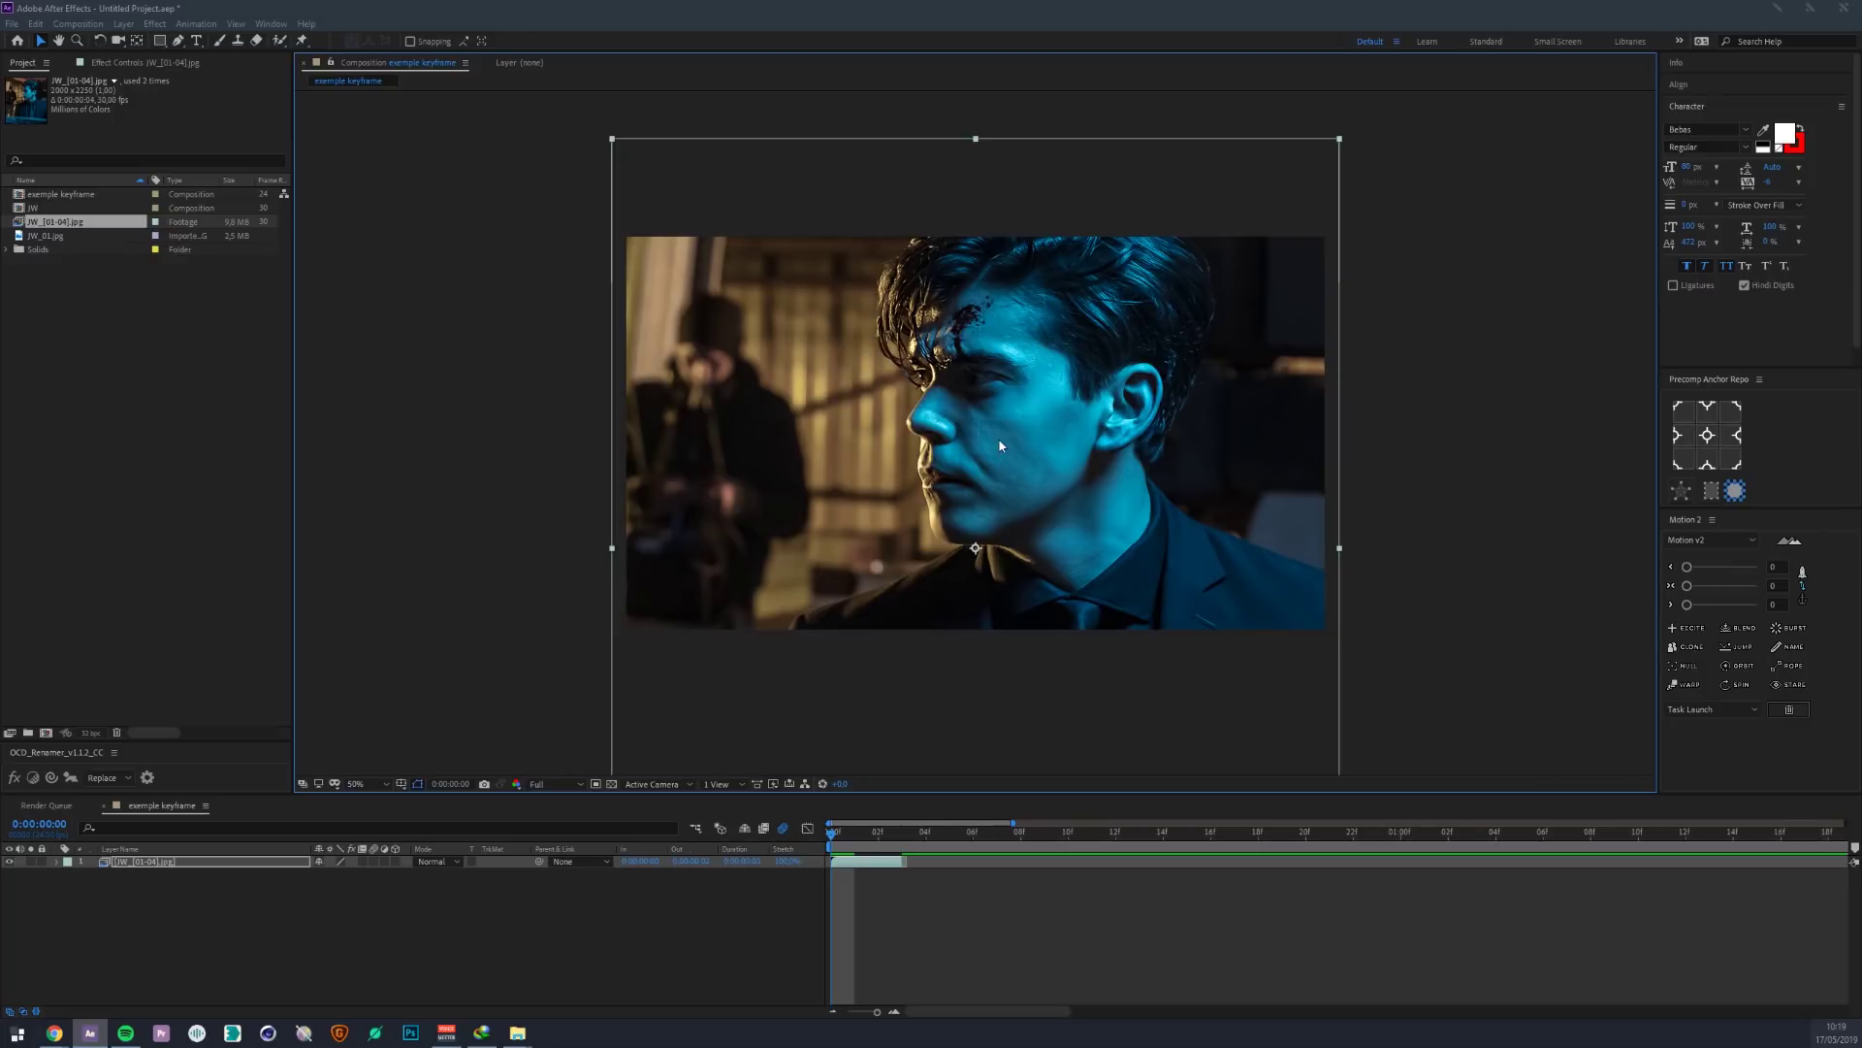
# - Duplicate the JW_[01-04].jpg layer three times, and undo the duplicates to leave a single layer
pyautogui.click(172, 867)
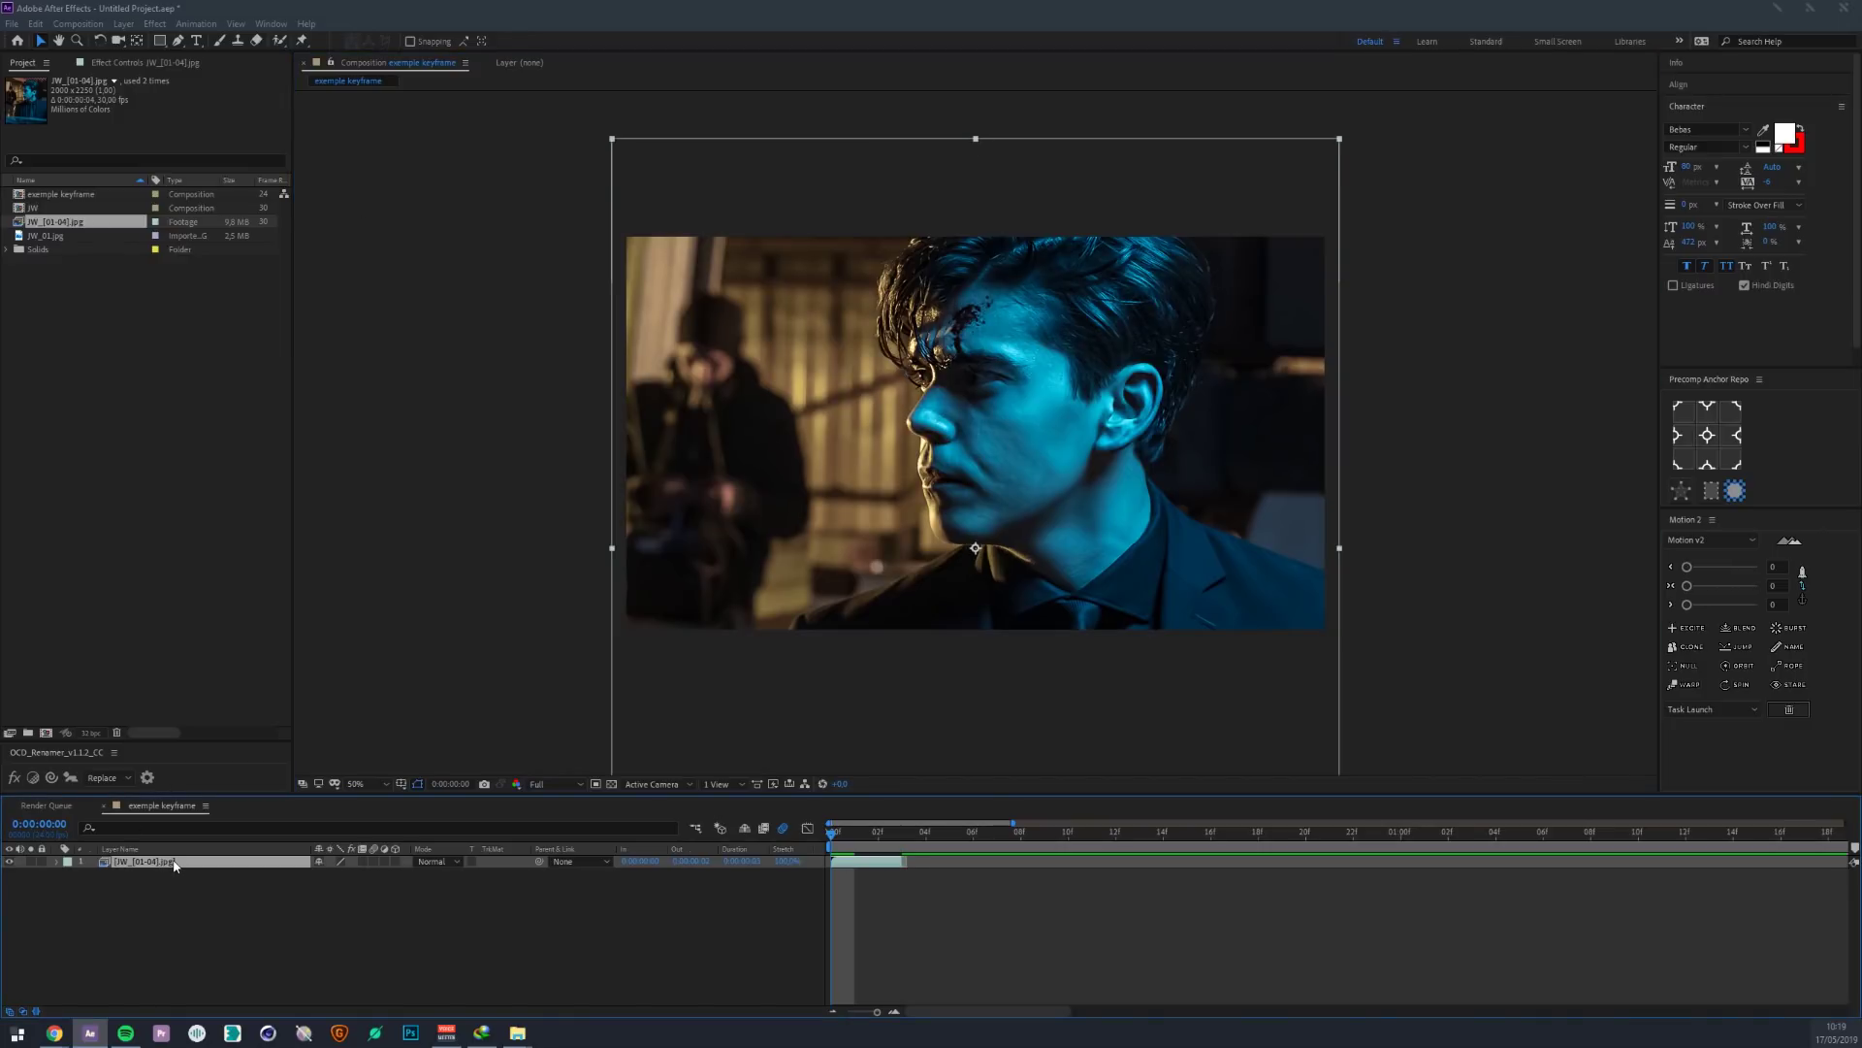
pyautogui.hotkey('ctrl', 'd')
pyautogui.hotkey('ctrl', 'd')
pyautogui.hotkey('ctrl', 'd')
pyautogui.hotkey('ctrl', 'a')
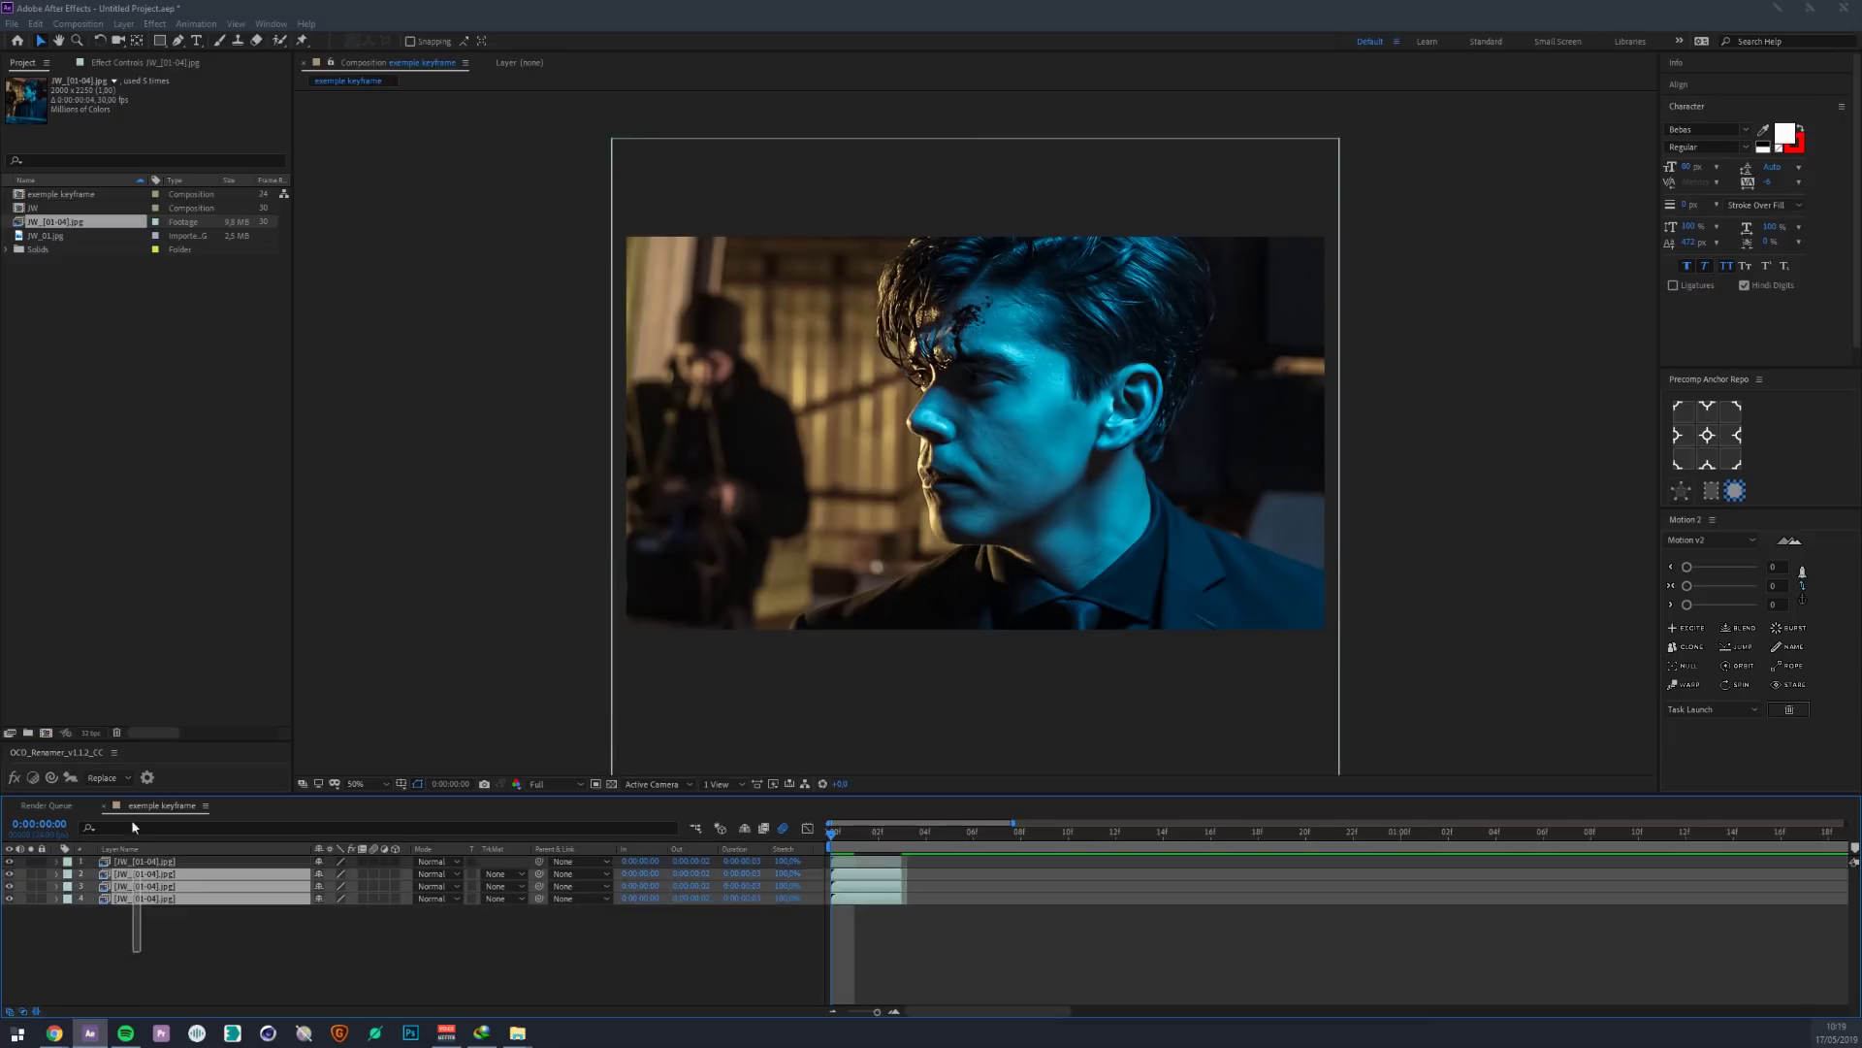
pyautogui.click(726, 950)
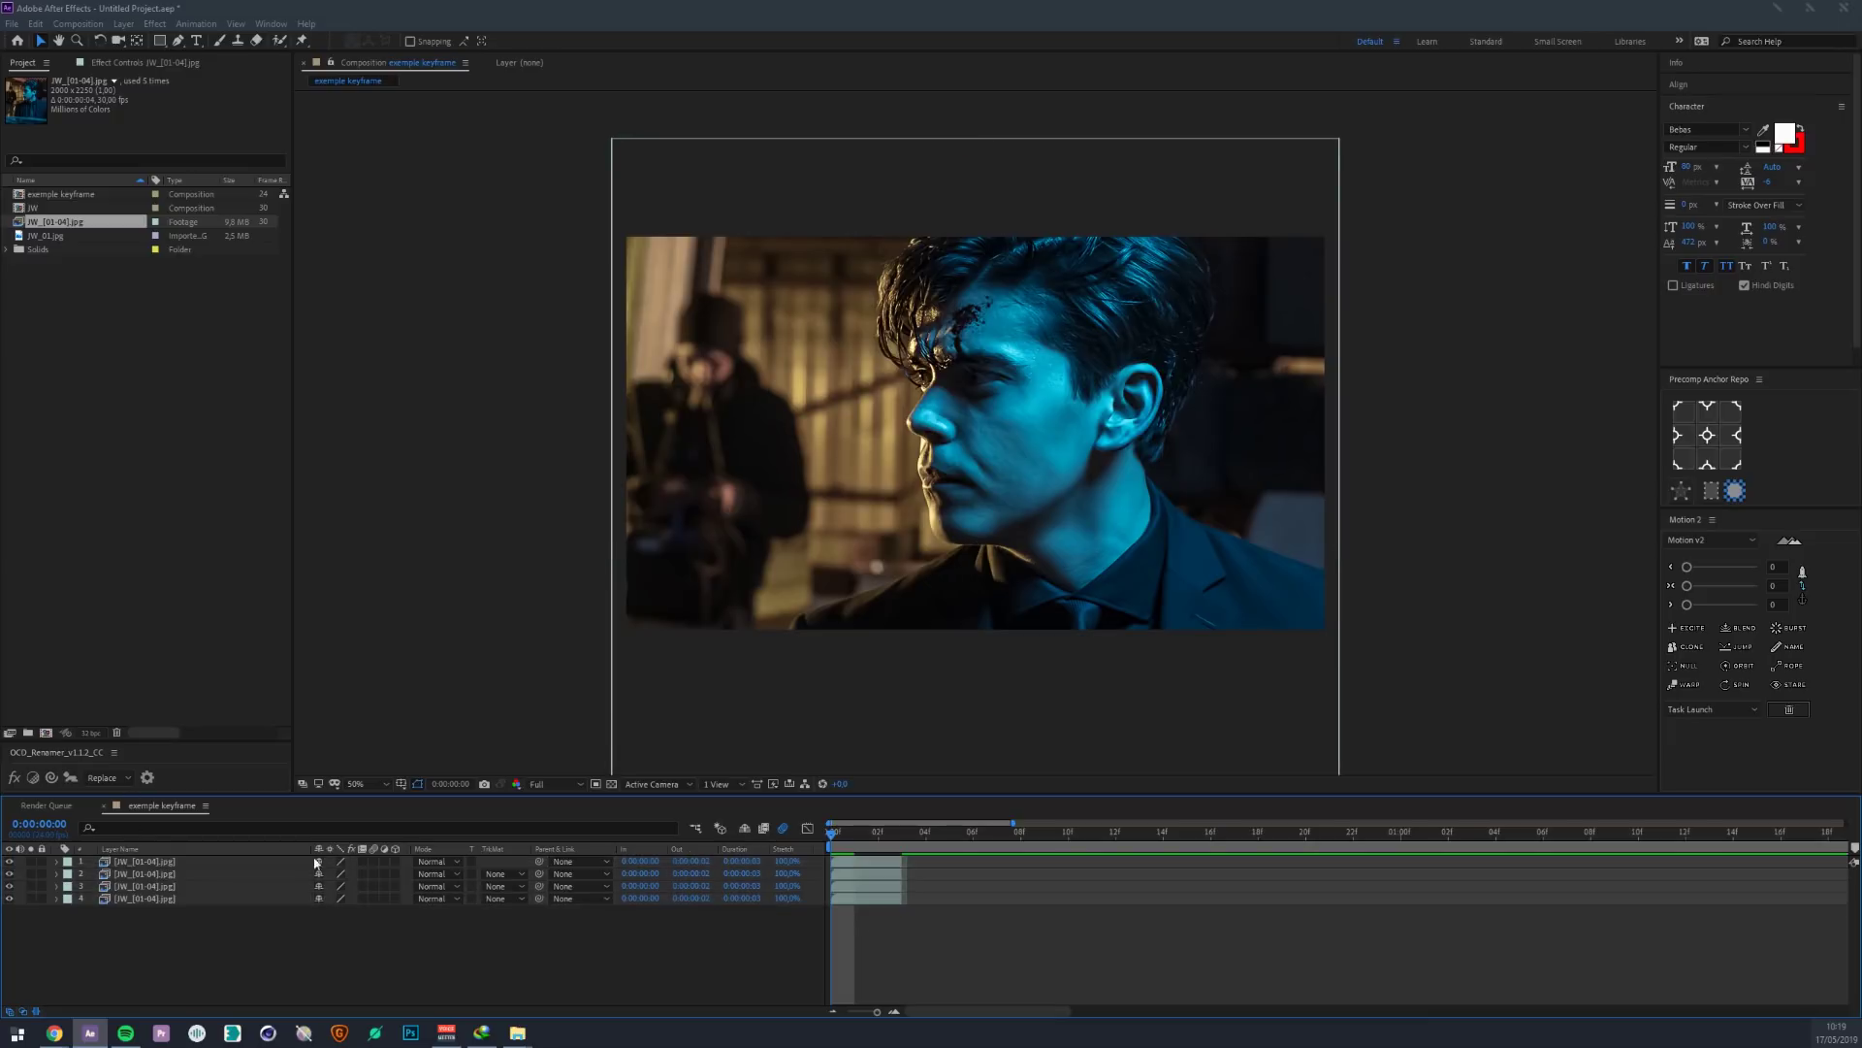
pyautogui.click(147, 886)
pyautogui.hotkey('ctrl', 'z')
pyautogui.hotkey('ctrl', 'z')
pyautogui.hotkey('ctrl', 'z')
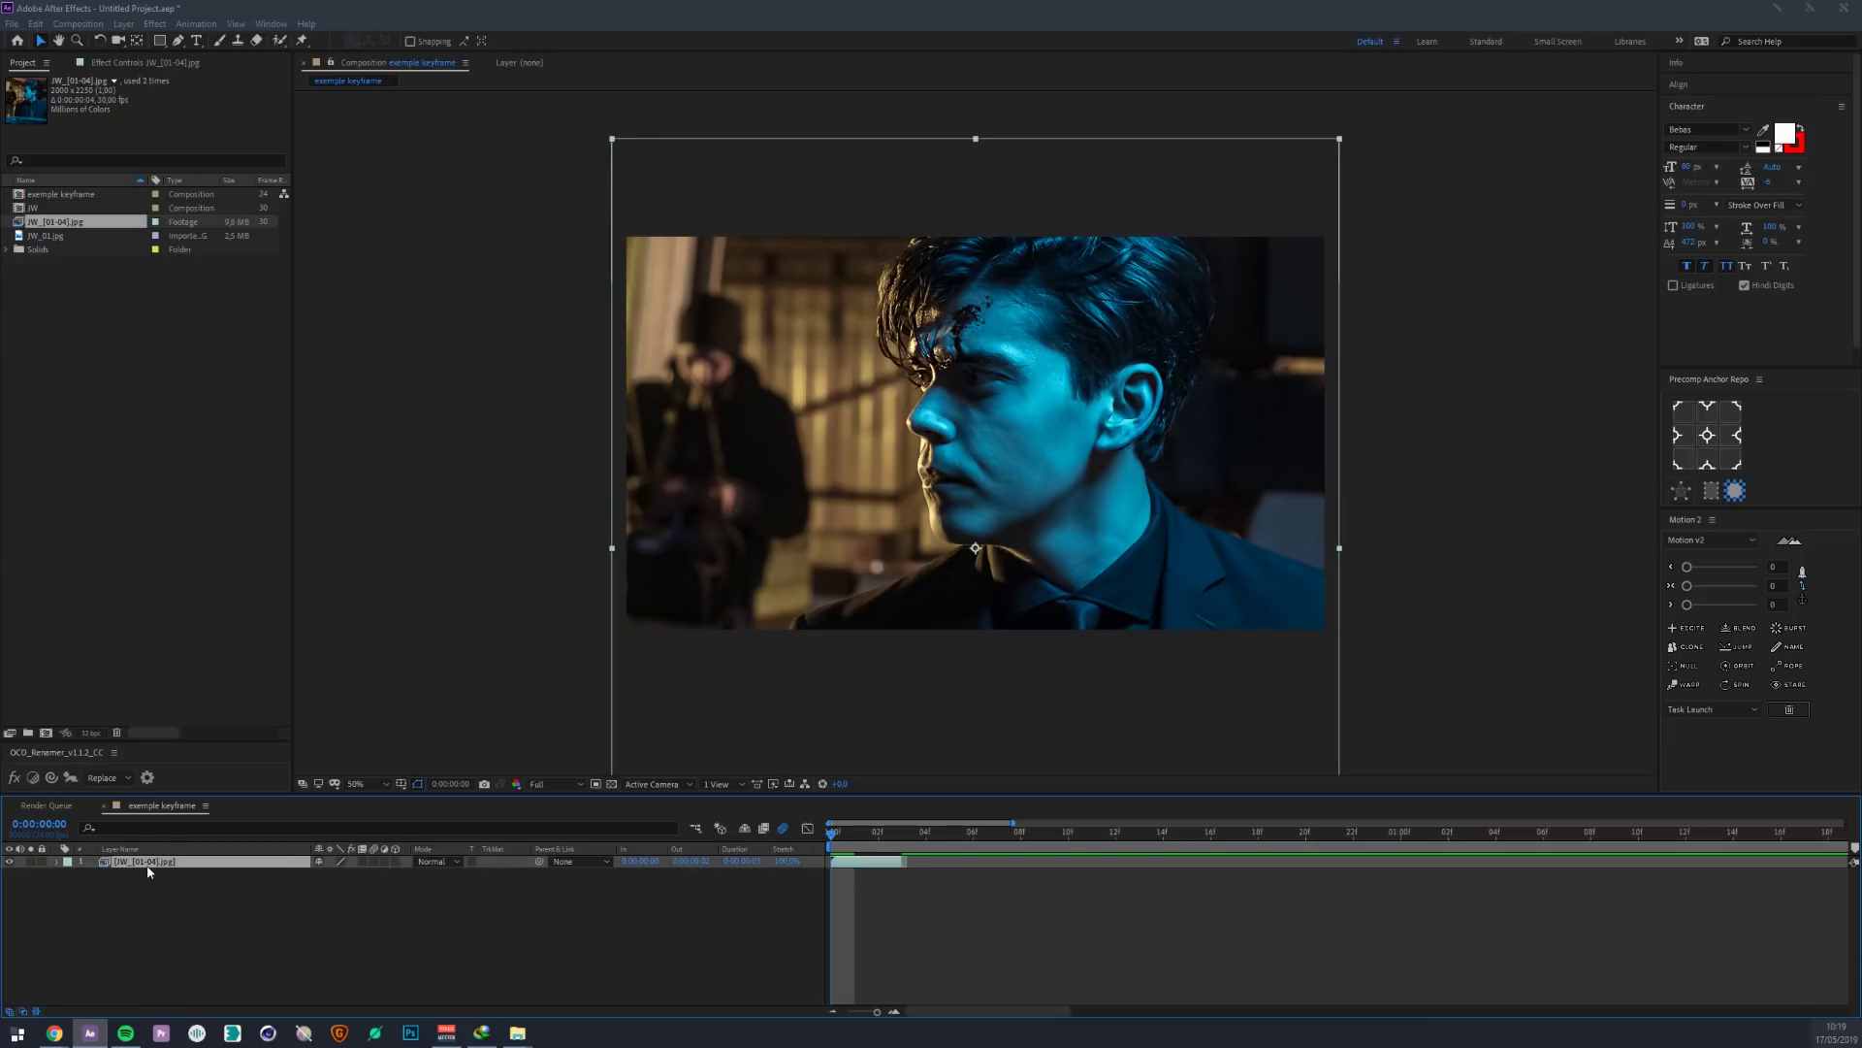
# - Create a red composition-sized solid named opticam above the JW_[01-04].jpg layer
pyautogui.click(123, 24)
pyautogui.moveTo(311, 40)
pyautogui.click(358, 58)
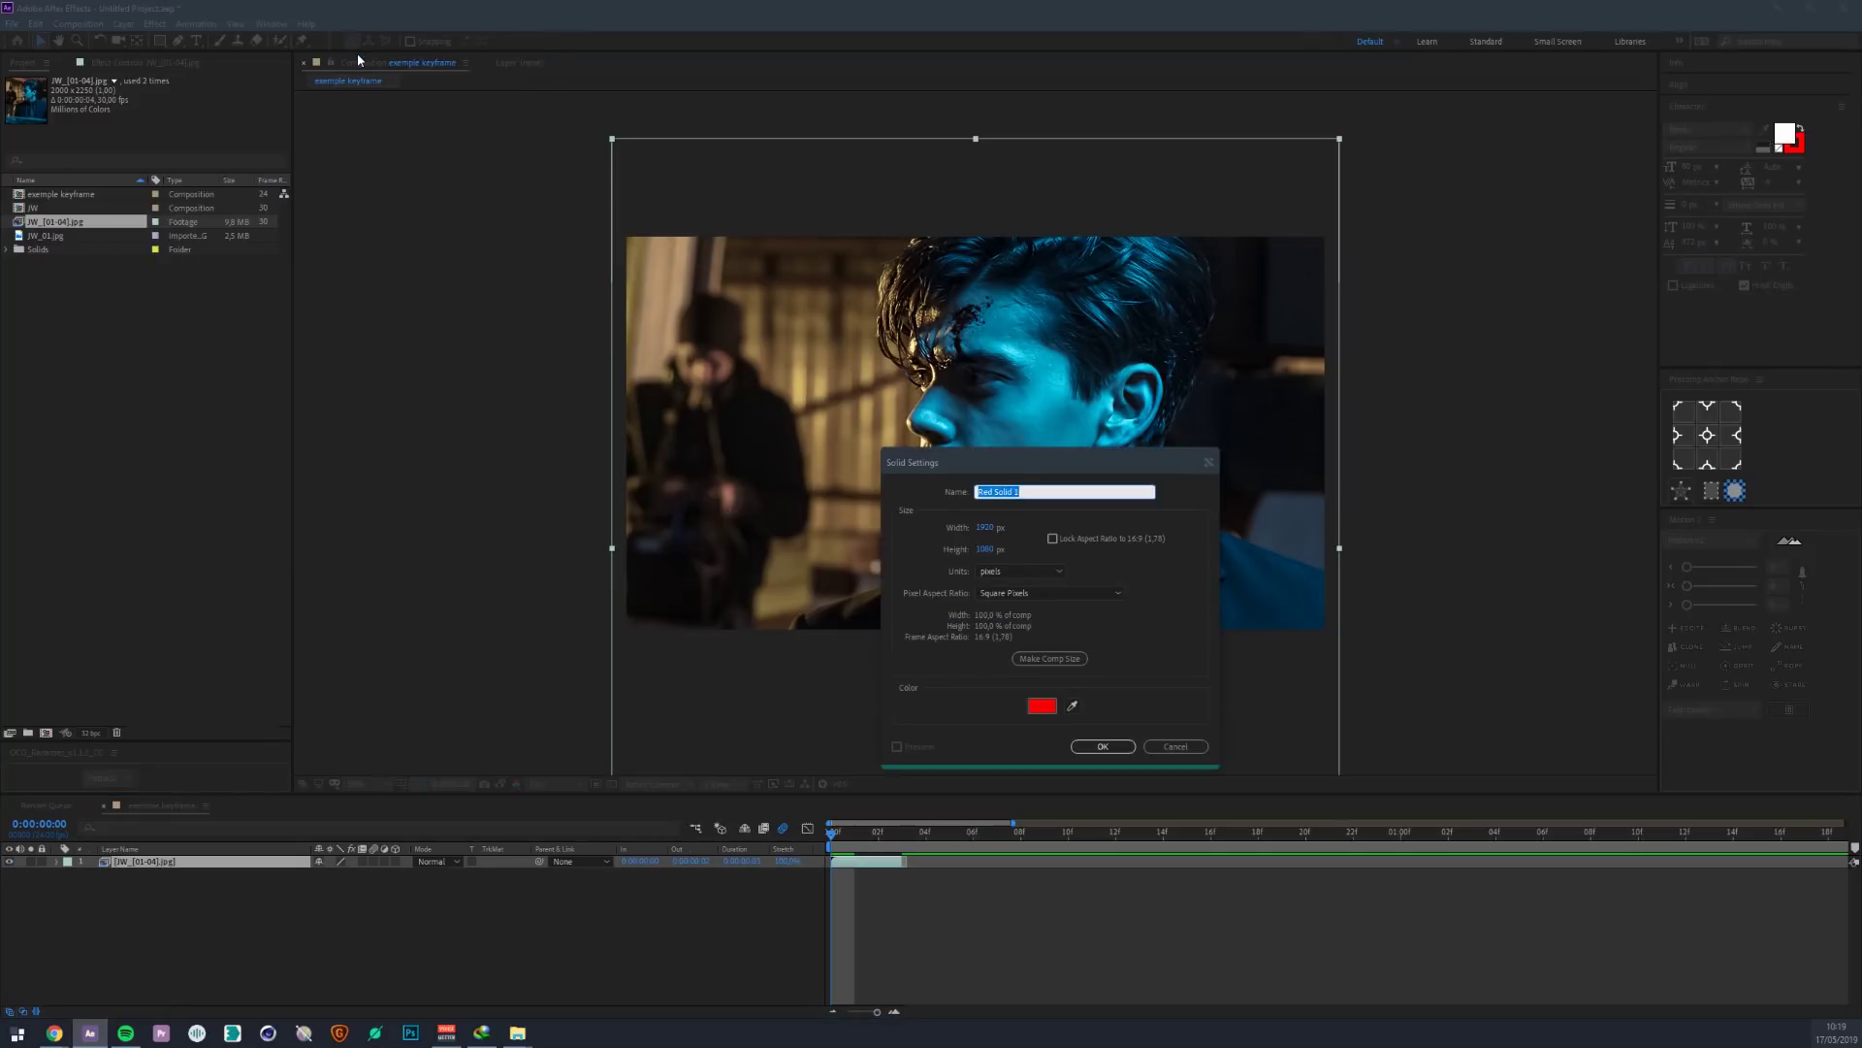
pyautogui.write('opticam')
pyautogui.press('Return')
# - Search the effects for "optical" and apply Optical Flares to the opticam solid
pyautogui.hotkey('ctrl', 'space')
pyautogui.write('optical')
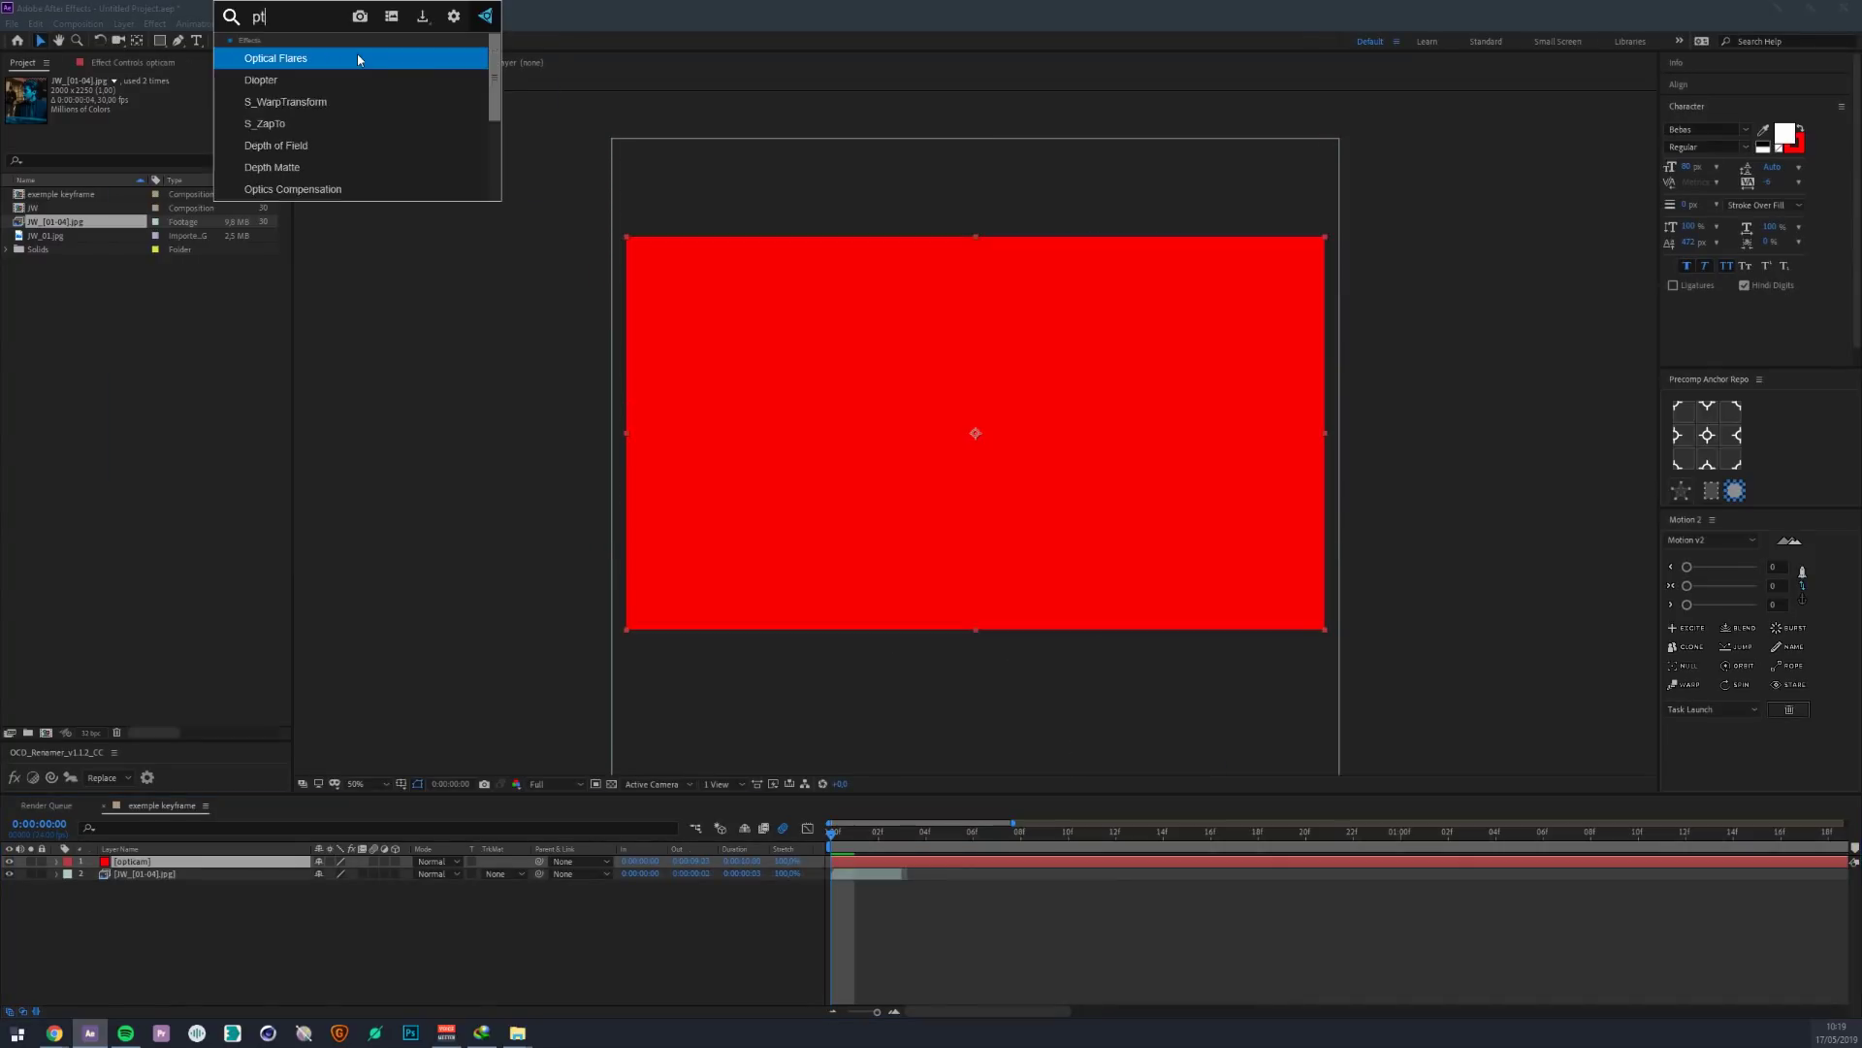
pyautogui.press('Return')
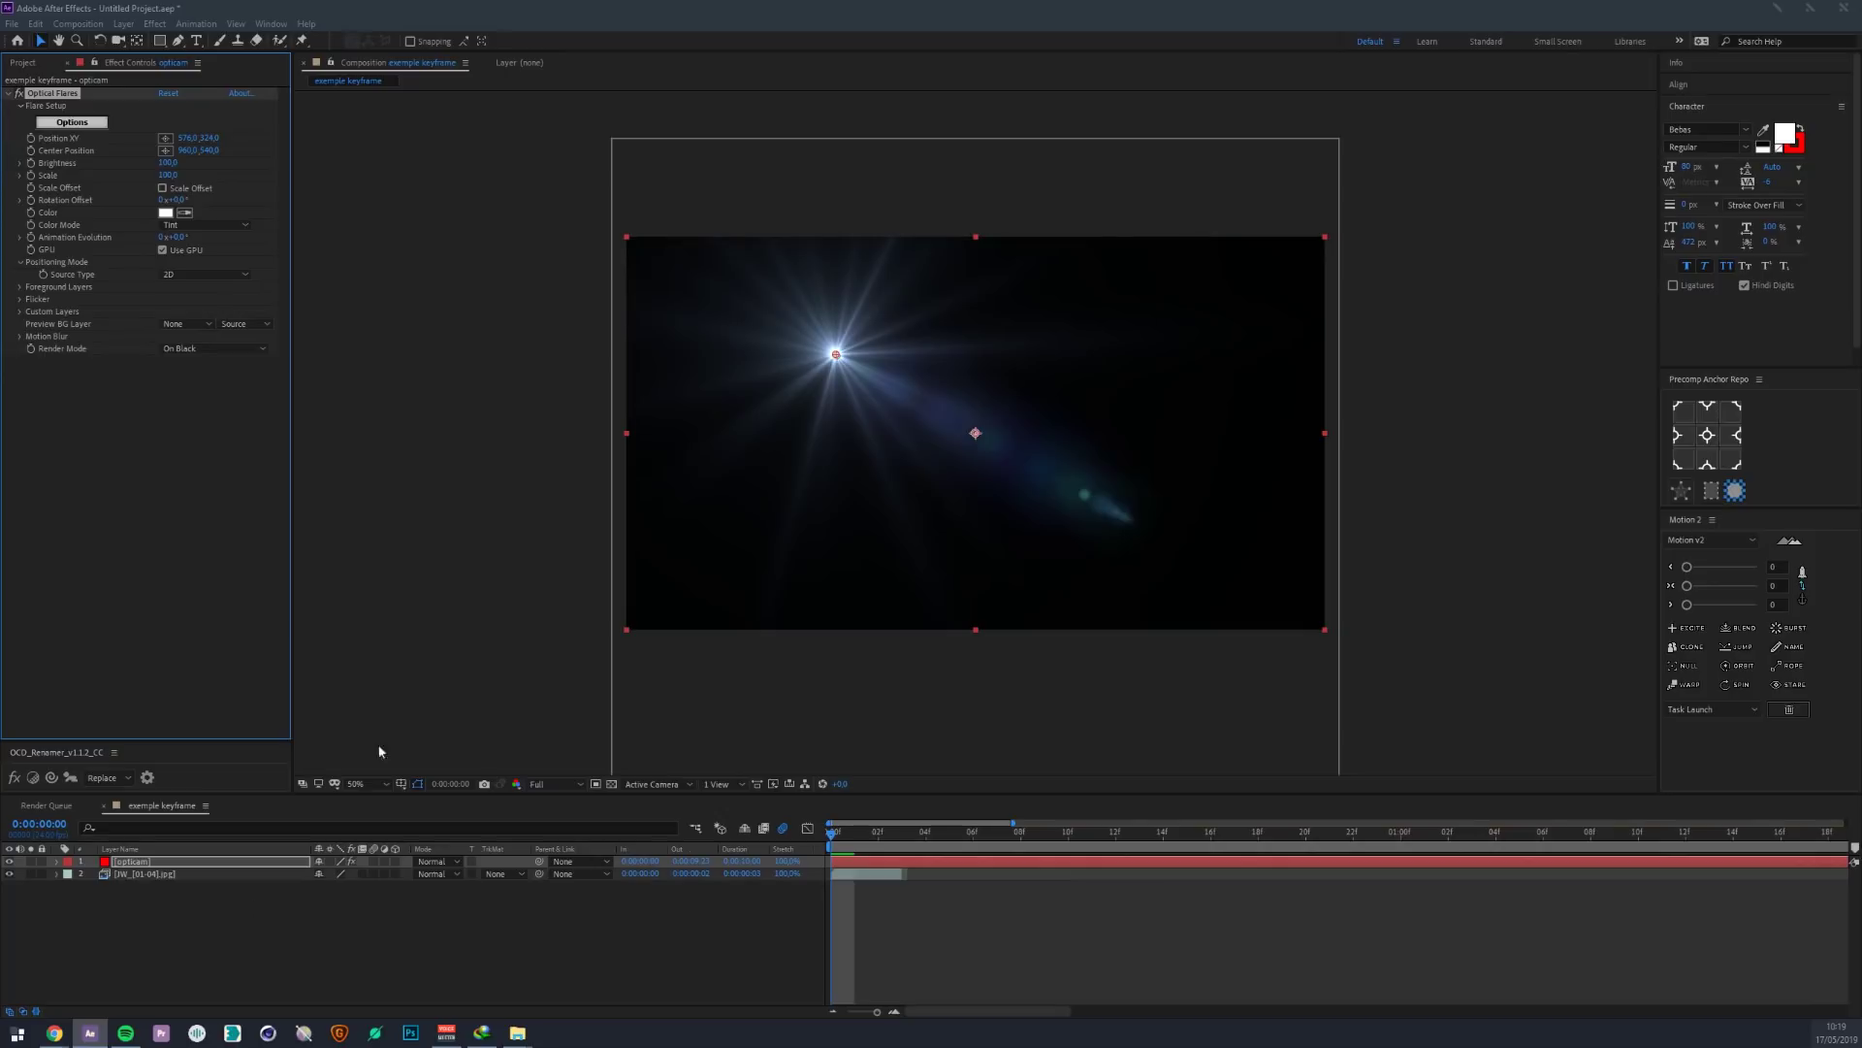
# - Examine the flare on the opticam solid's black background up close in the viewer
pyautogui.click(177, 863)
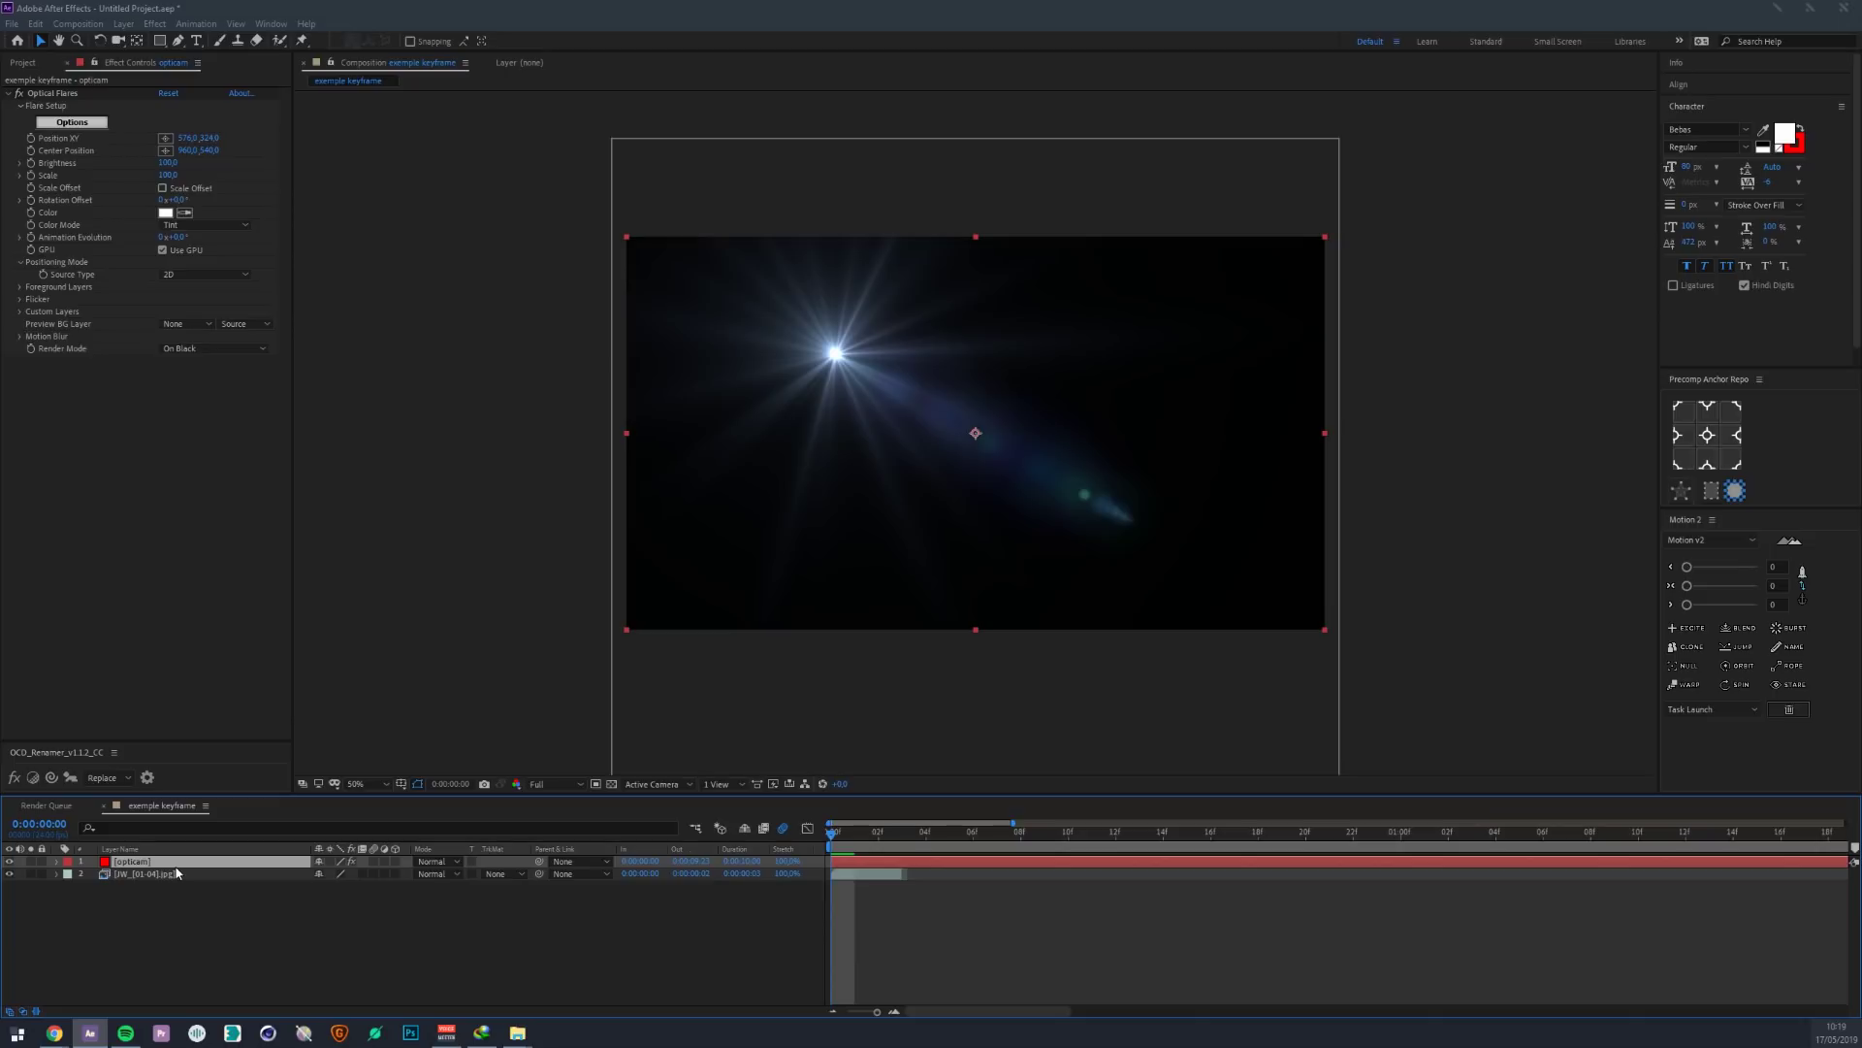
pyautogui.scroll(1, 776, 272)
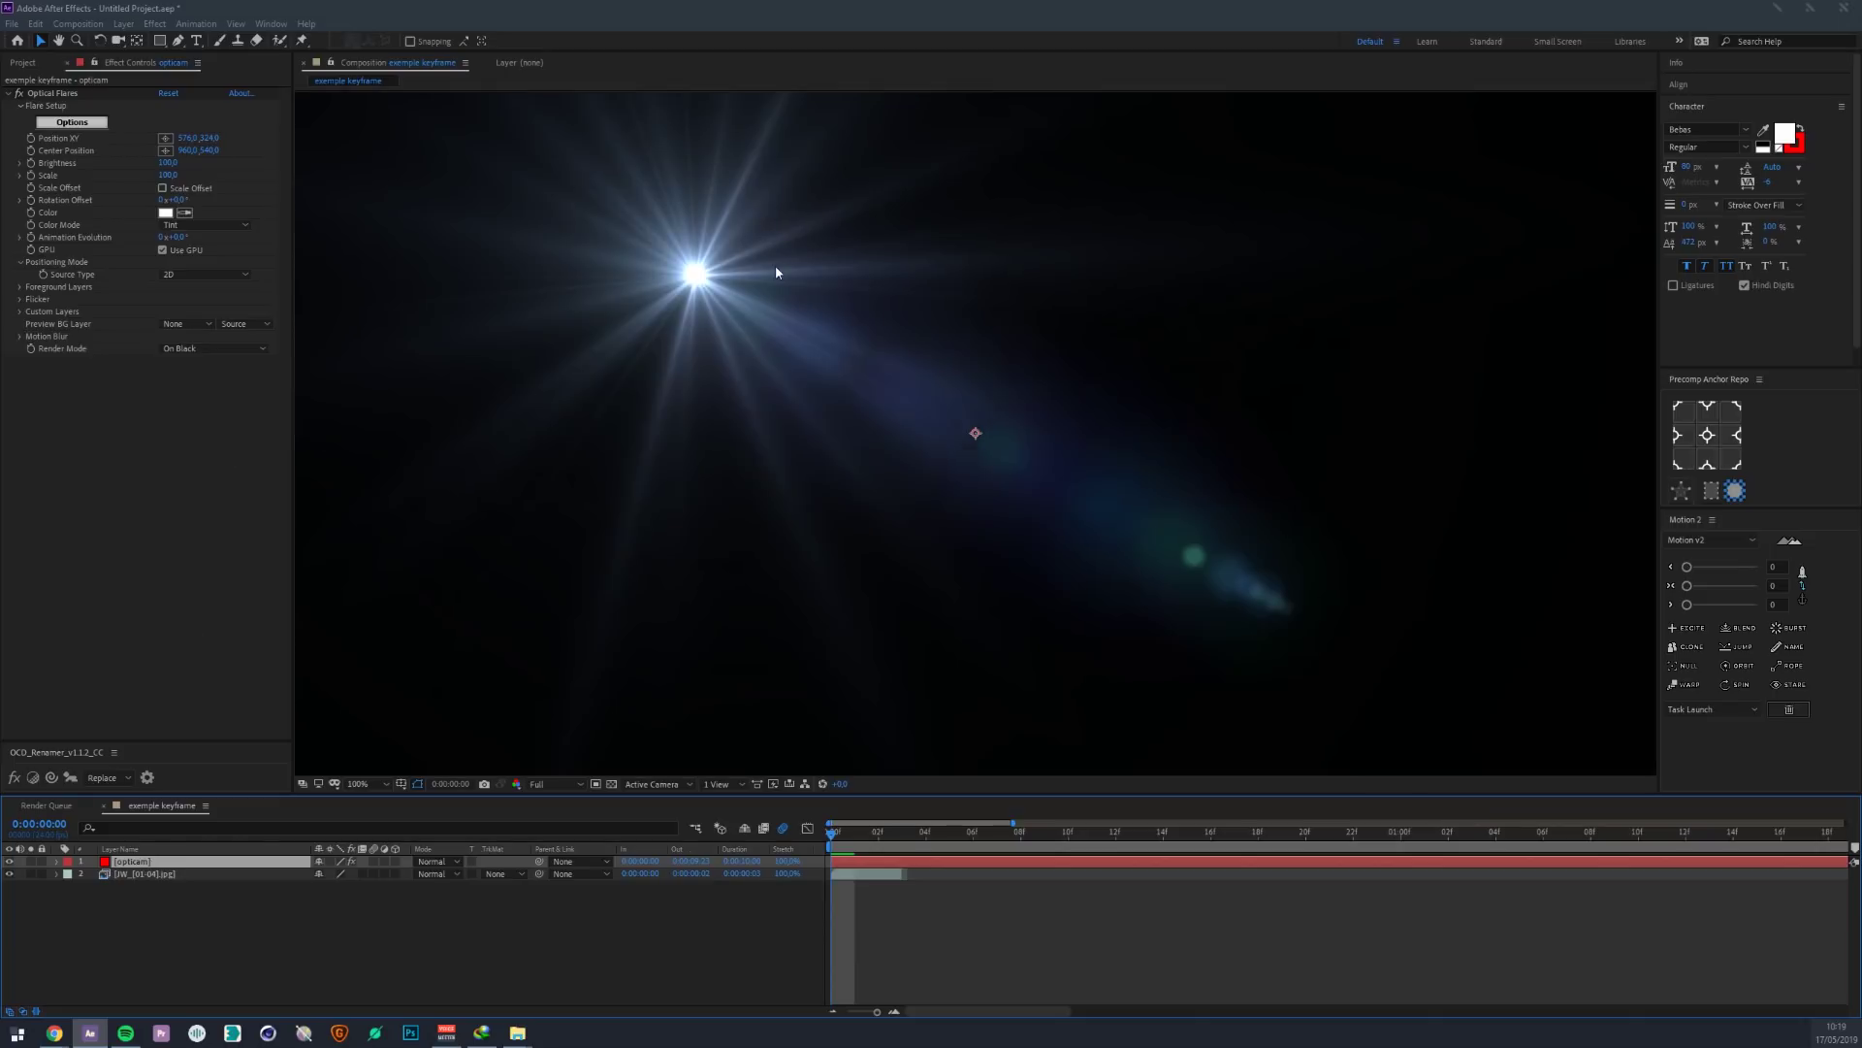
pyautogui.moveTo(831, 357); pyautogui.dragTo(952, 481)
pyautogui.click(50, 92)
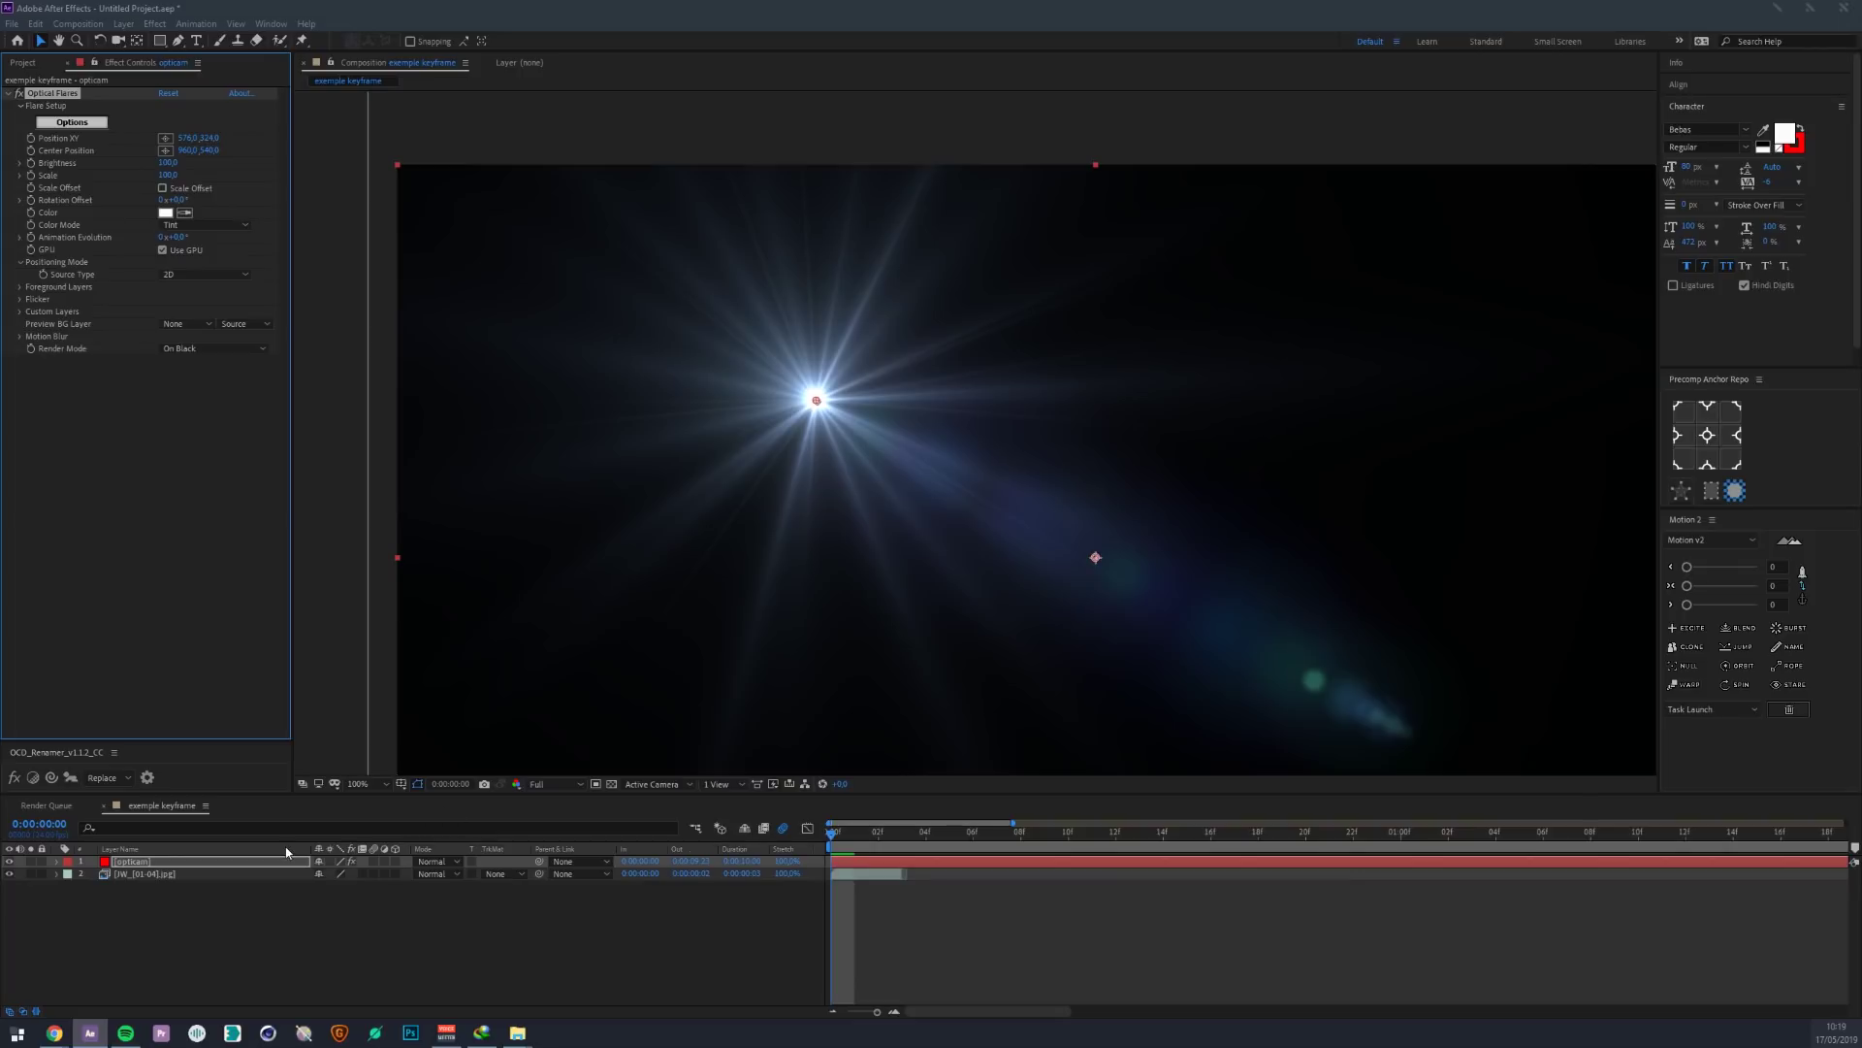
pyautogui.click(252, 866)
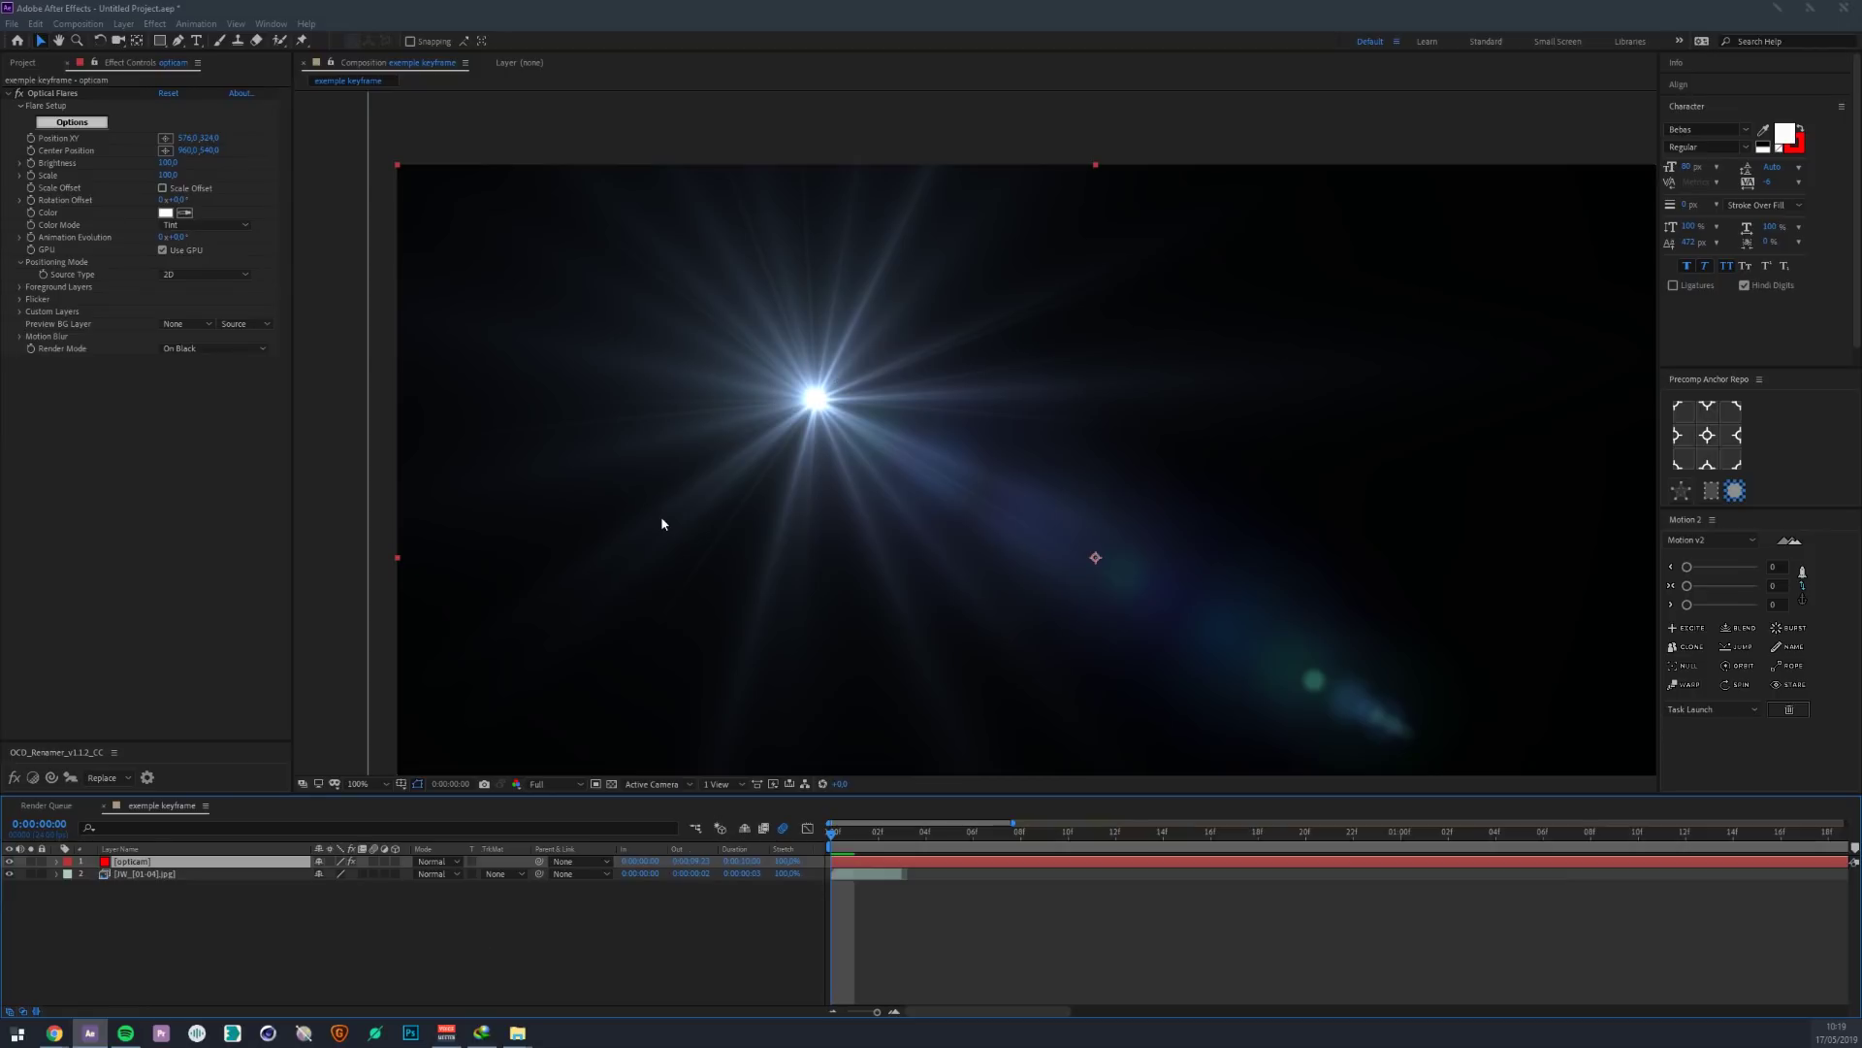
pyautogui.scroll(-1, 970, 511)
pyautogui.moveTo(970, 511); pyautogui.dragTo(836, 454)
pyautogui.scroll(1, 836, 454)
pyautogui.moveTo(684, 480); pyautogui.dragTo(812, 469)
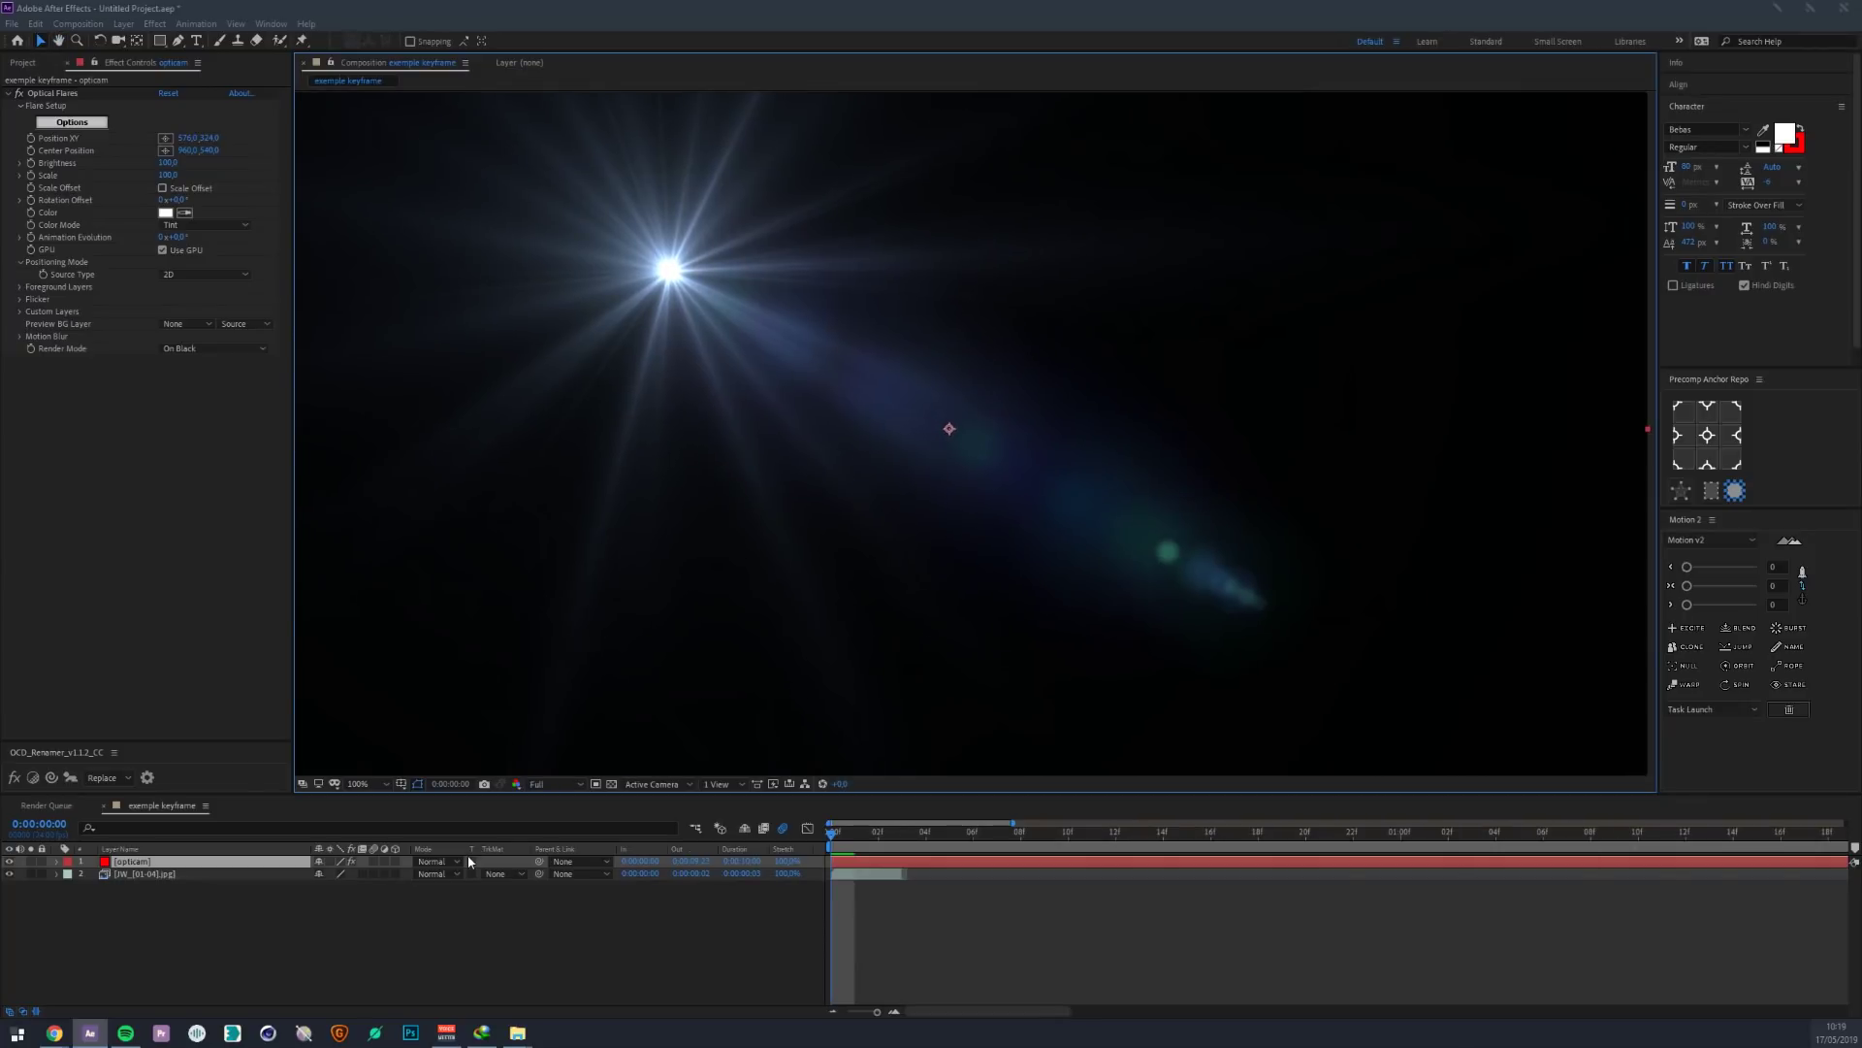
# - Set the opticam layer's blending mode to Screen and view the whole frame
pyautogui.click(434, 861)
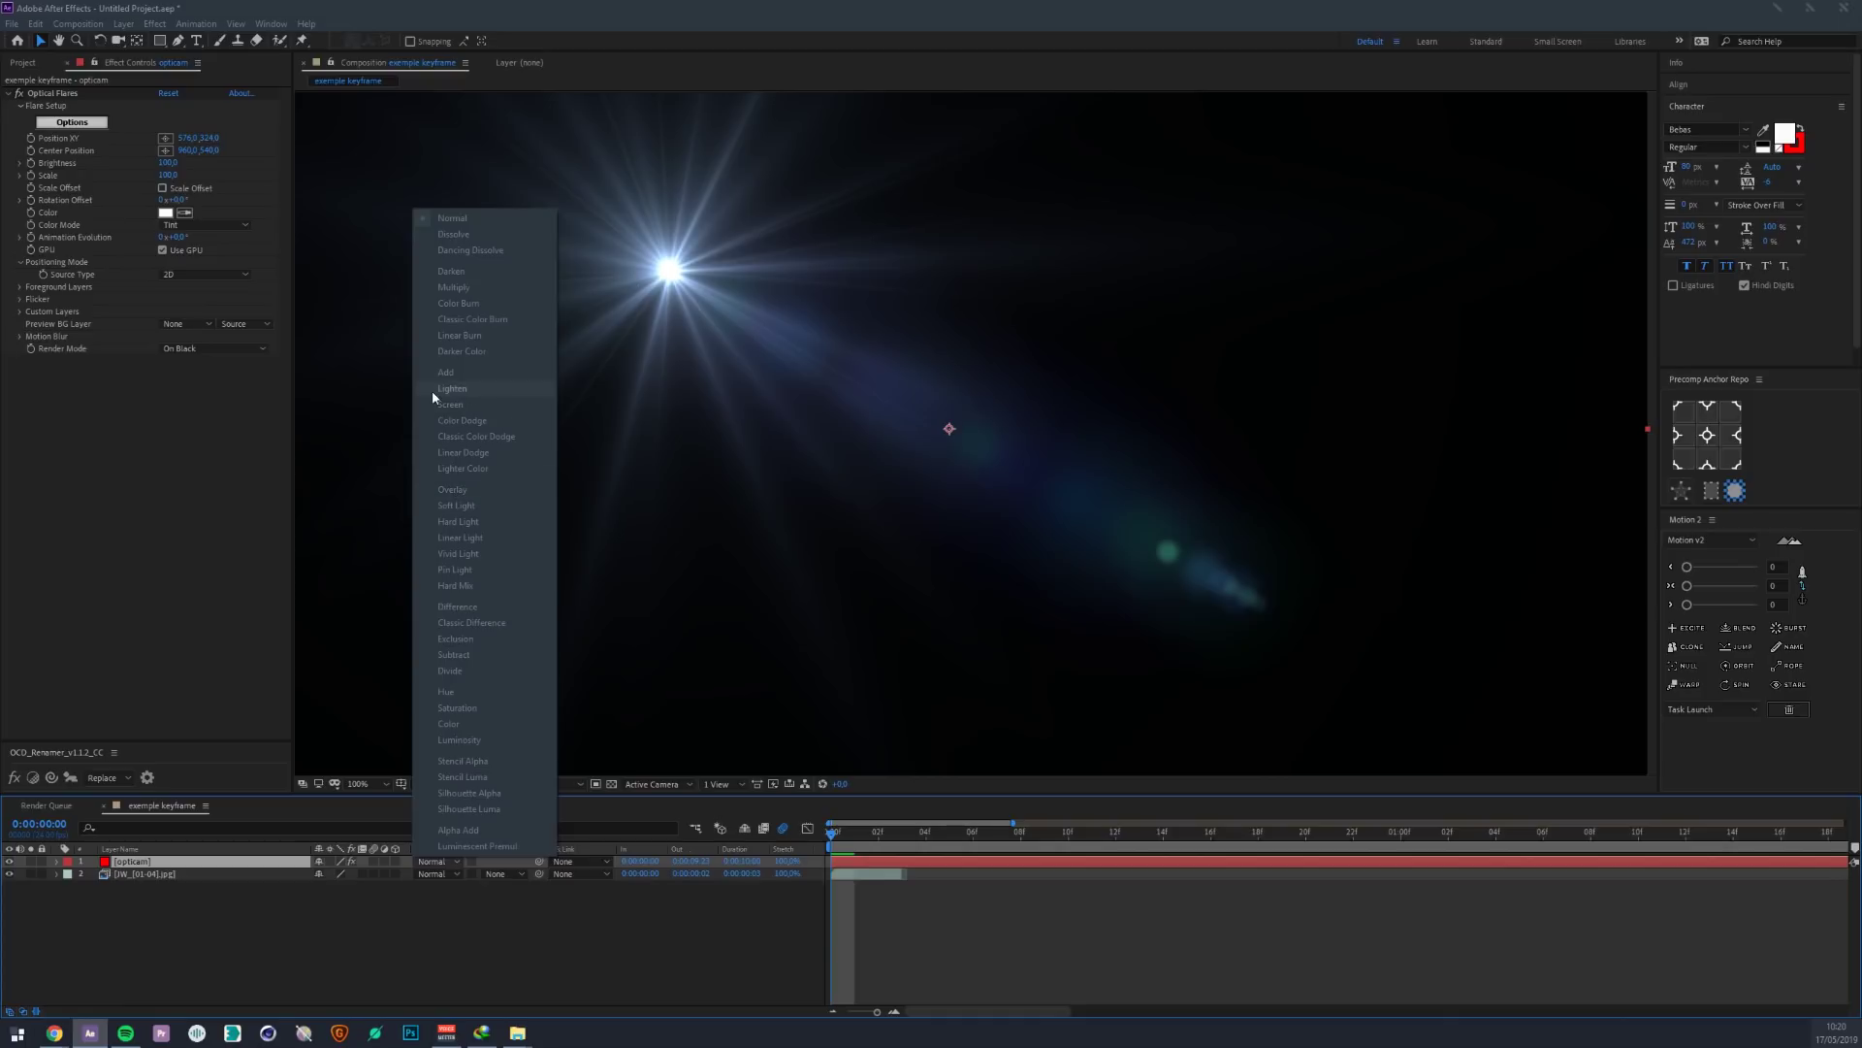
pyautogui.click(449, 408)
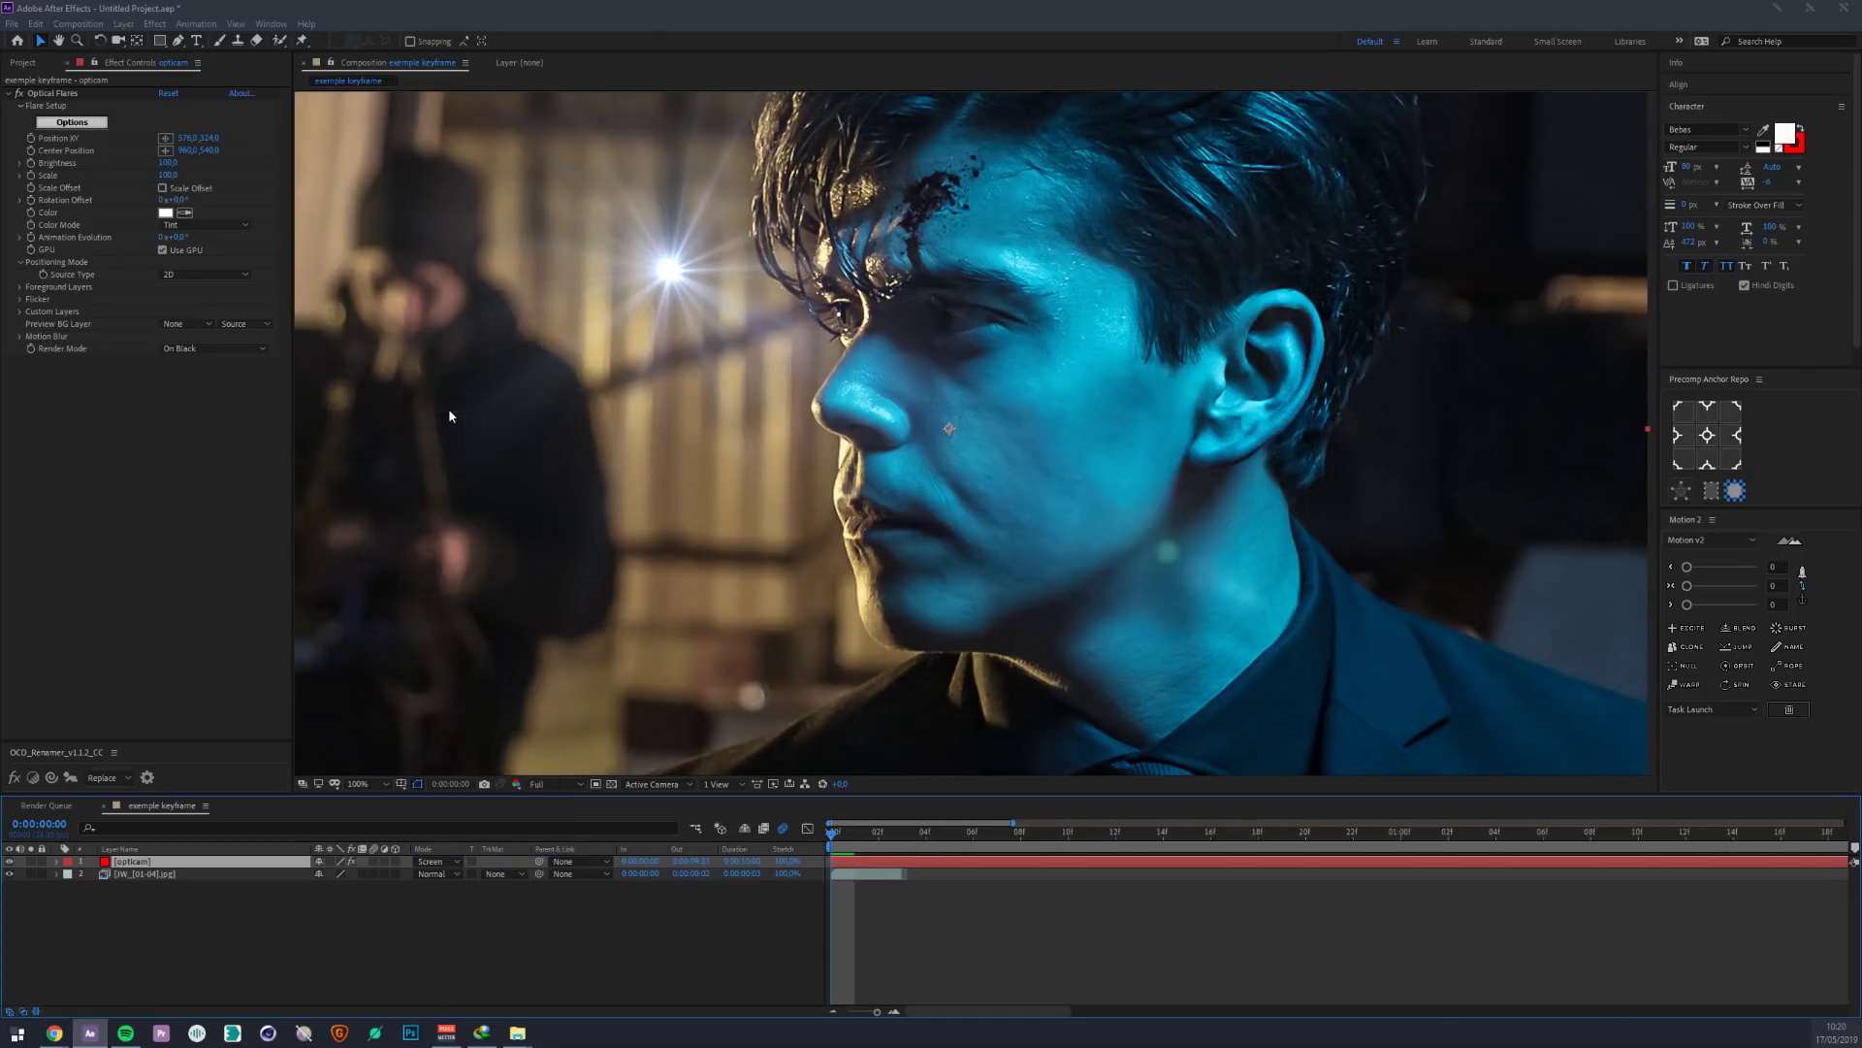
pyautogui.press(',')
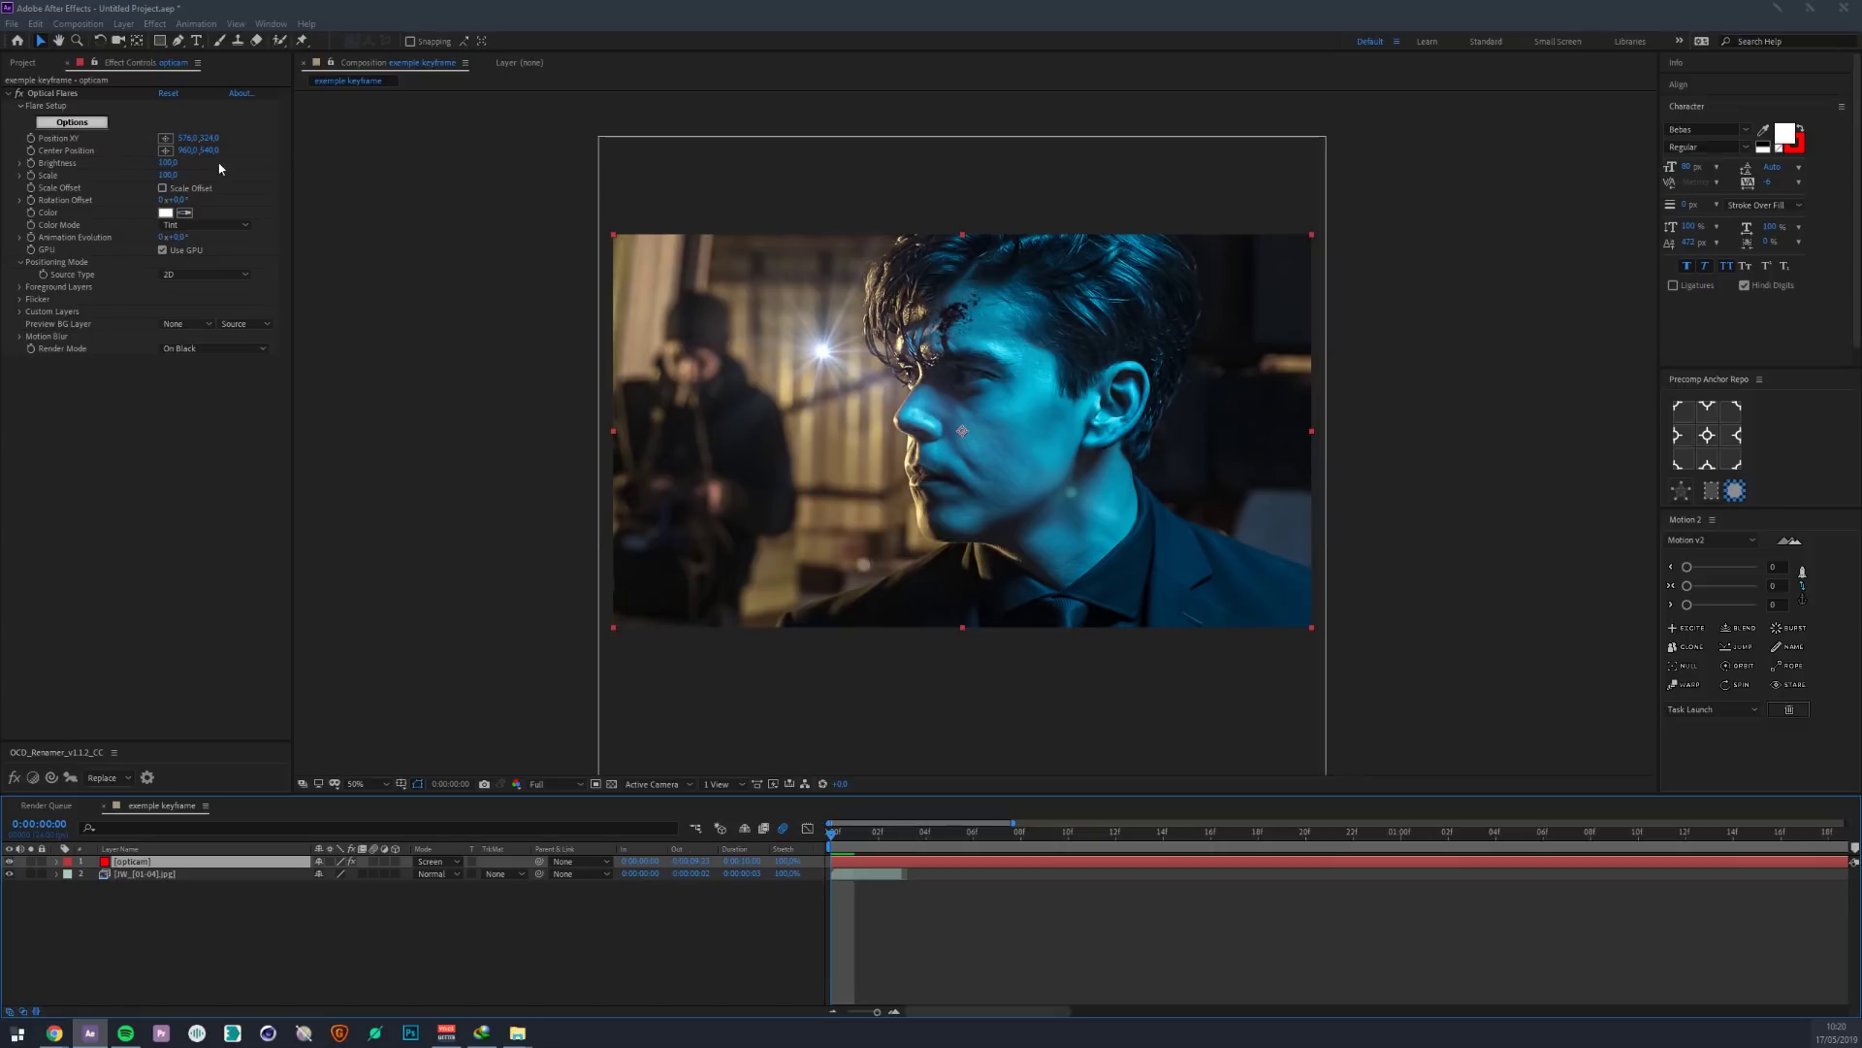
# - Place the flare over the man in the background and move it just outside the image's right edge
pyautogui.click(166, 138)
pyautogui.click(667, 385)
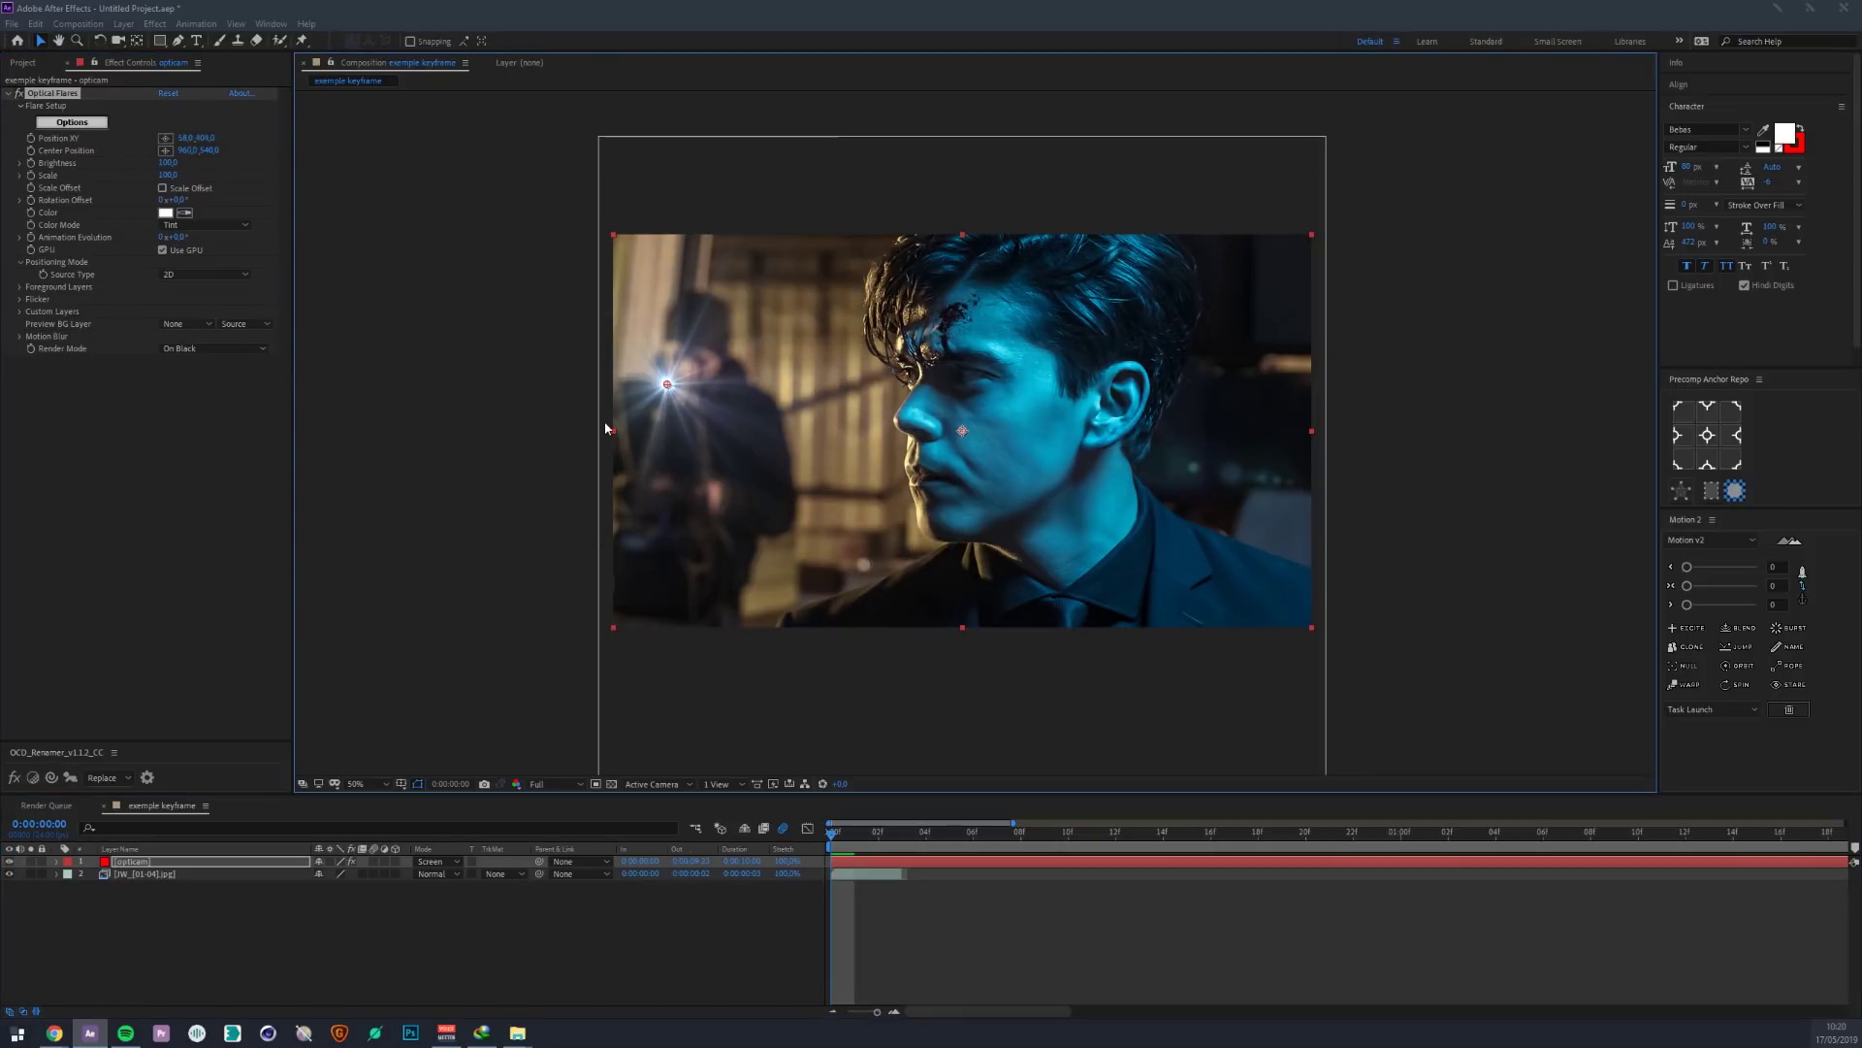
pyautogui.moveTo(668, 384)
pyautogui.mouseDown()
pyautogui.moveTo(964, 487)
pyautogui.moveTo(1305, 383)
pyautogui.moveTo(1333, 392)
pyautogui.mouseUp()
# - Set the flare's Brightness to 150 and then 250, and move the flare just outside the image's left edge
pyautogui.click(167, 163)
pyautogui.write('150')
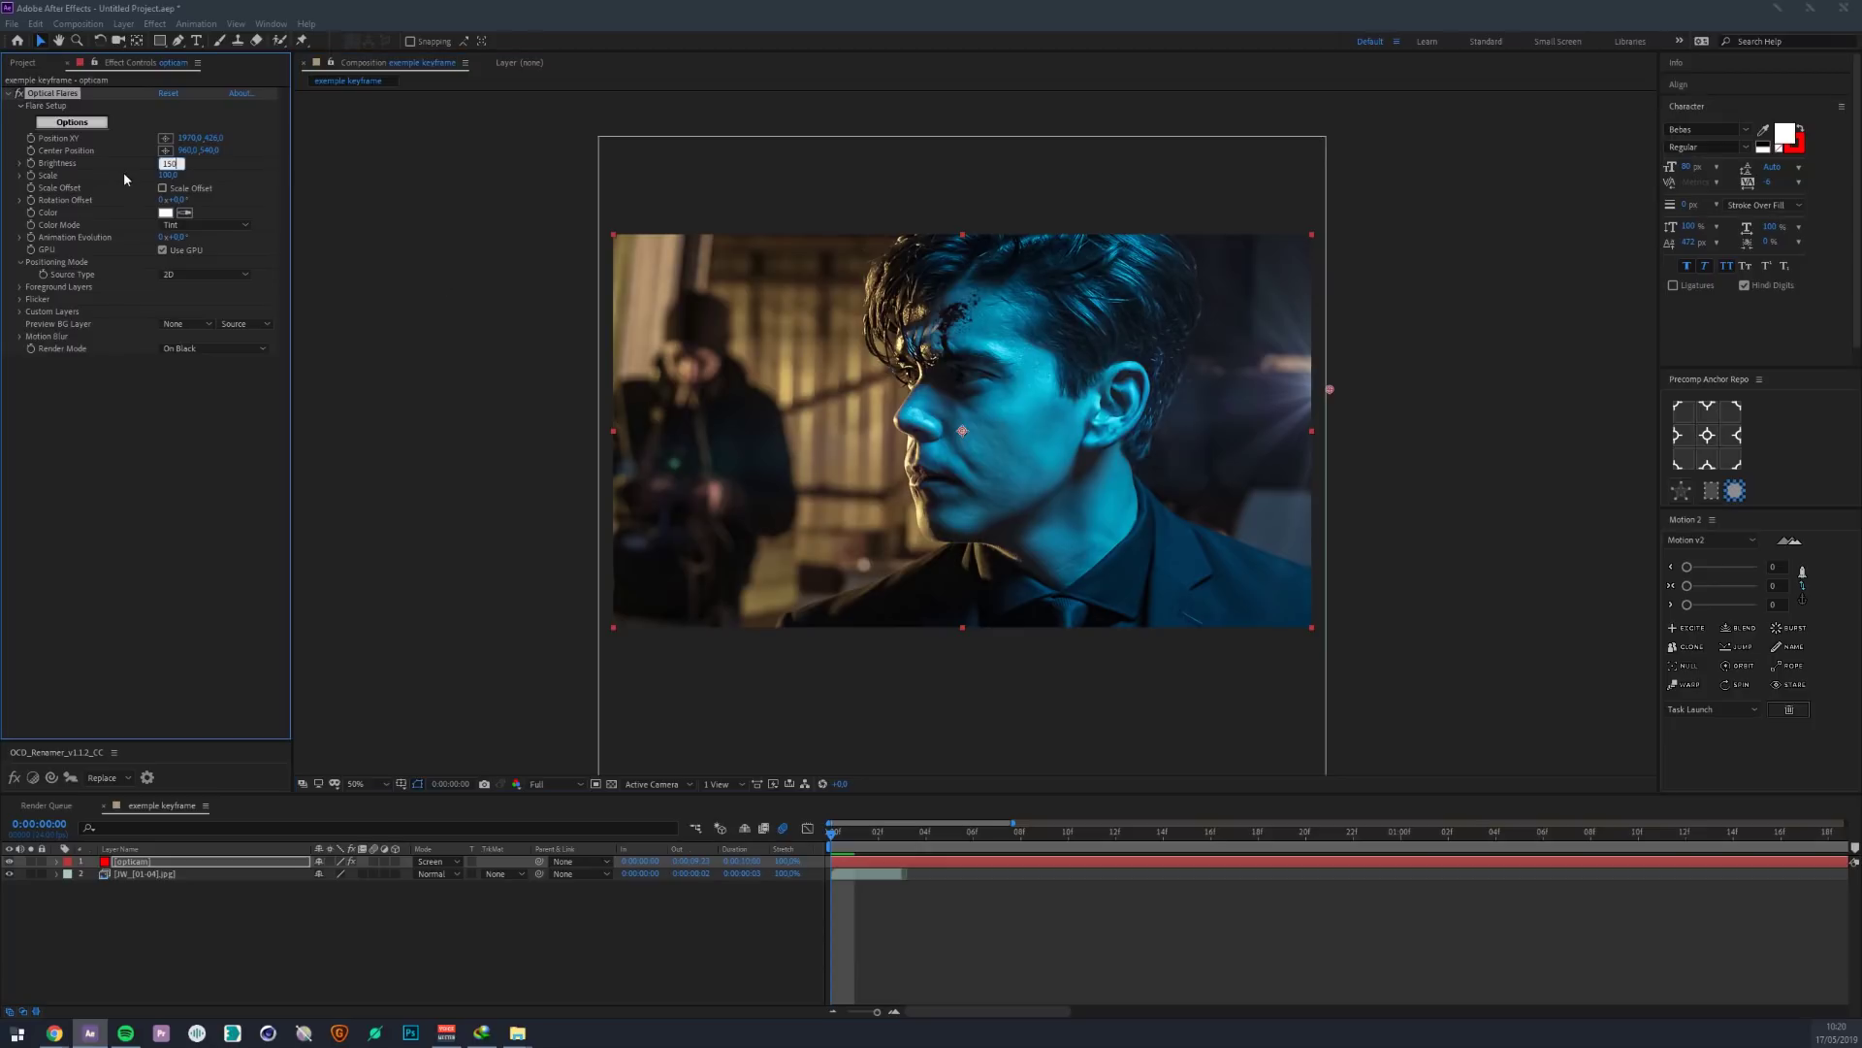
pyautogui.press('Return')
pyautogui.click(168, 163)
pyautogui.write('250')
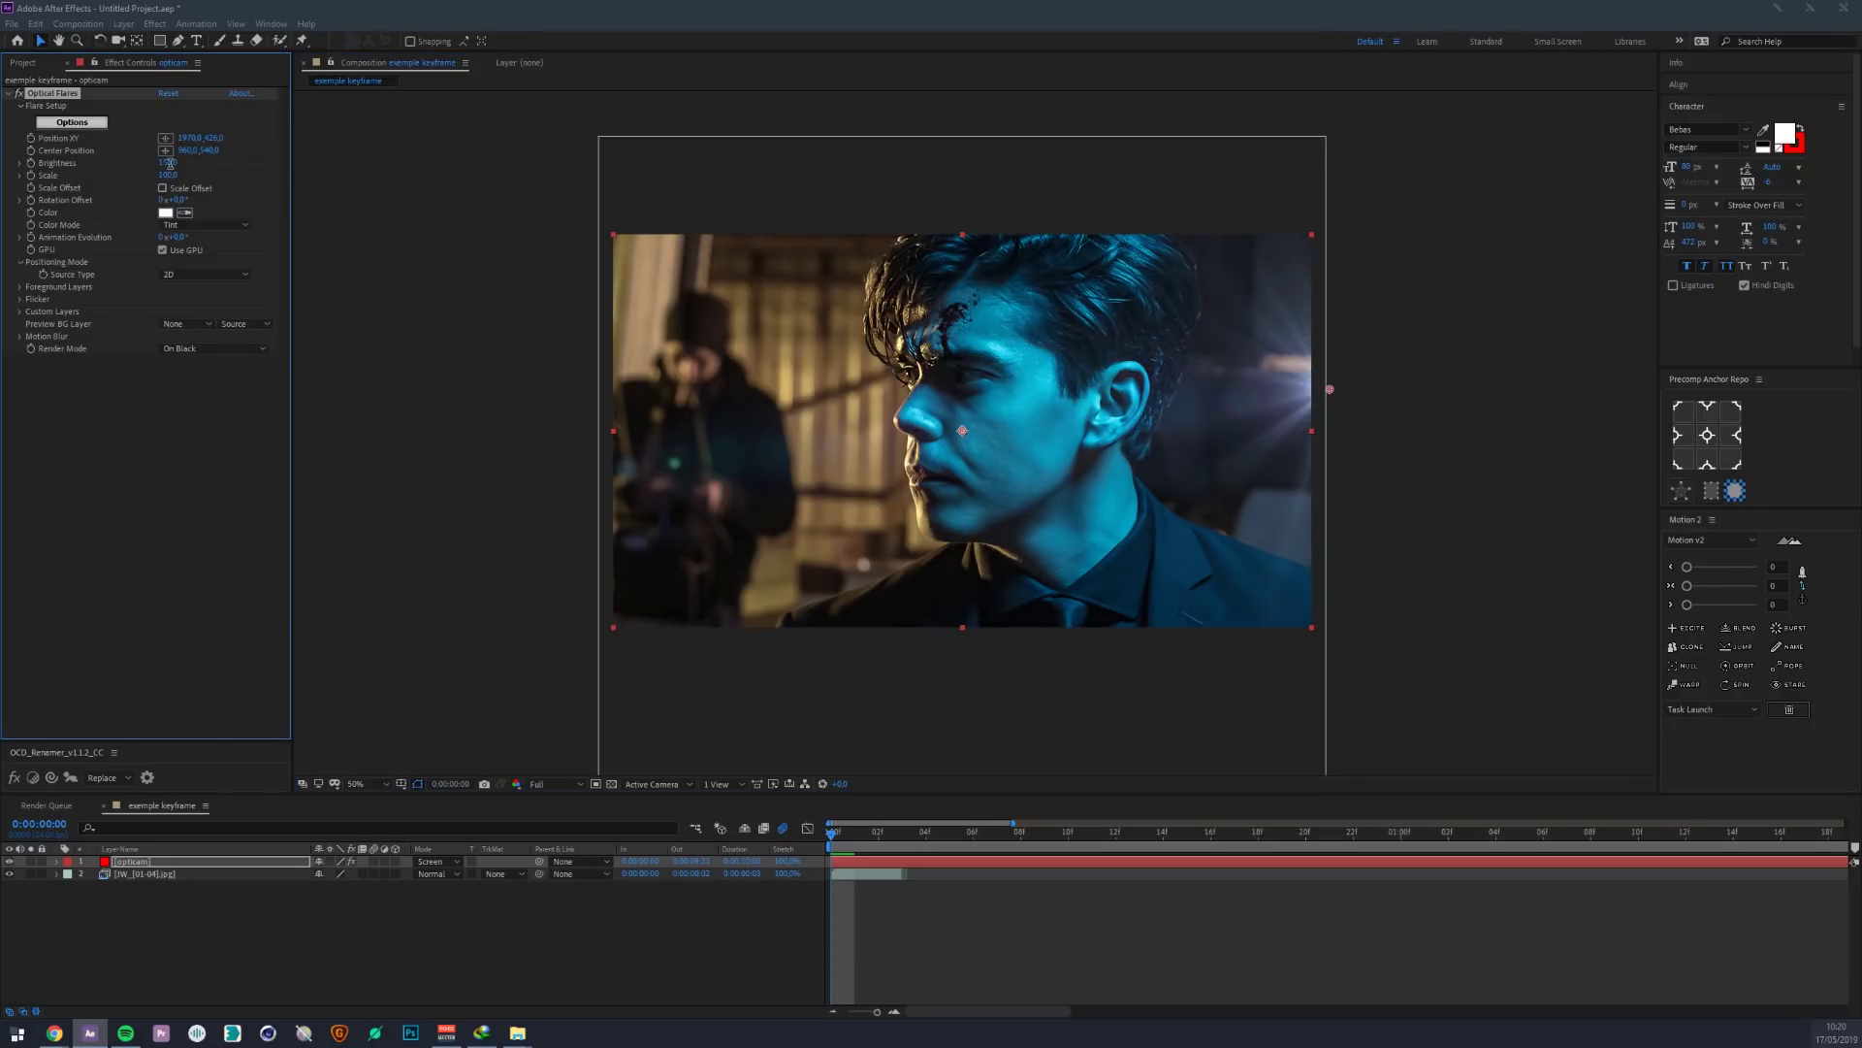
pyautogui.press('Return')
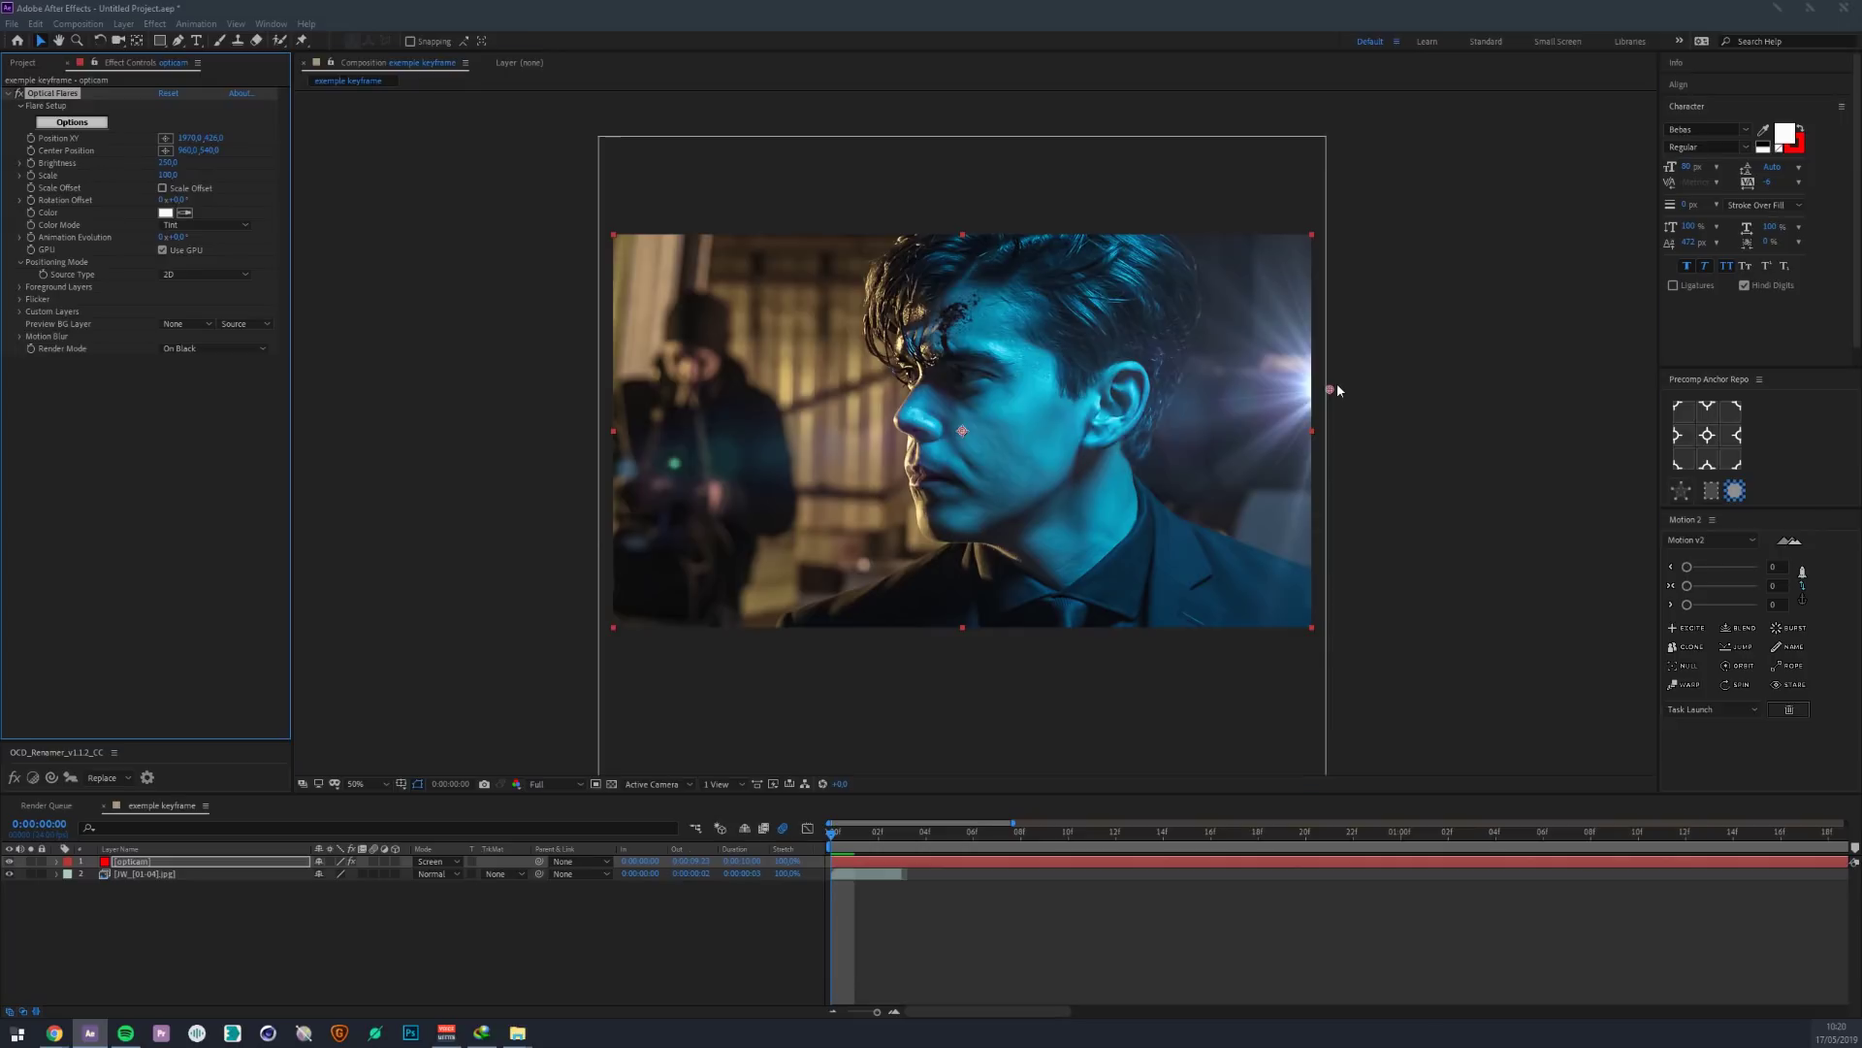
pyautogui.moveTo(1330, 389)
pyautogui.mouseDown()
pyautogui.moveTo(1360, 382)
pyautogui.moveTo(557, 384)
pyautogui.moveTo(582, 373)
pyautogui.mouseUp()
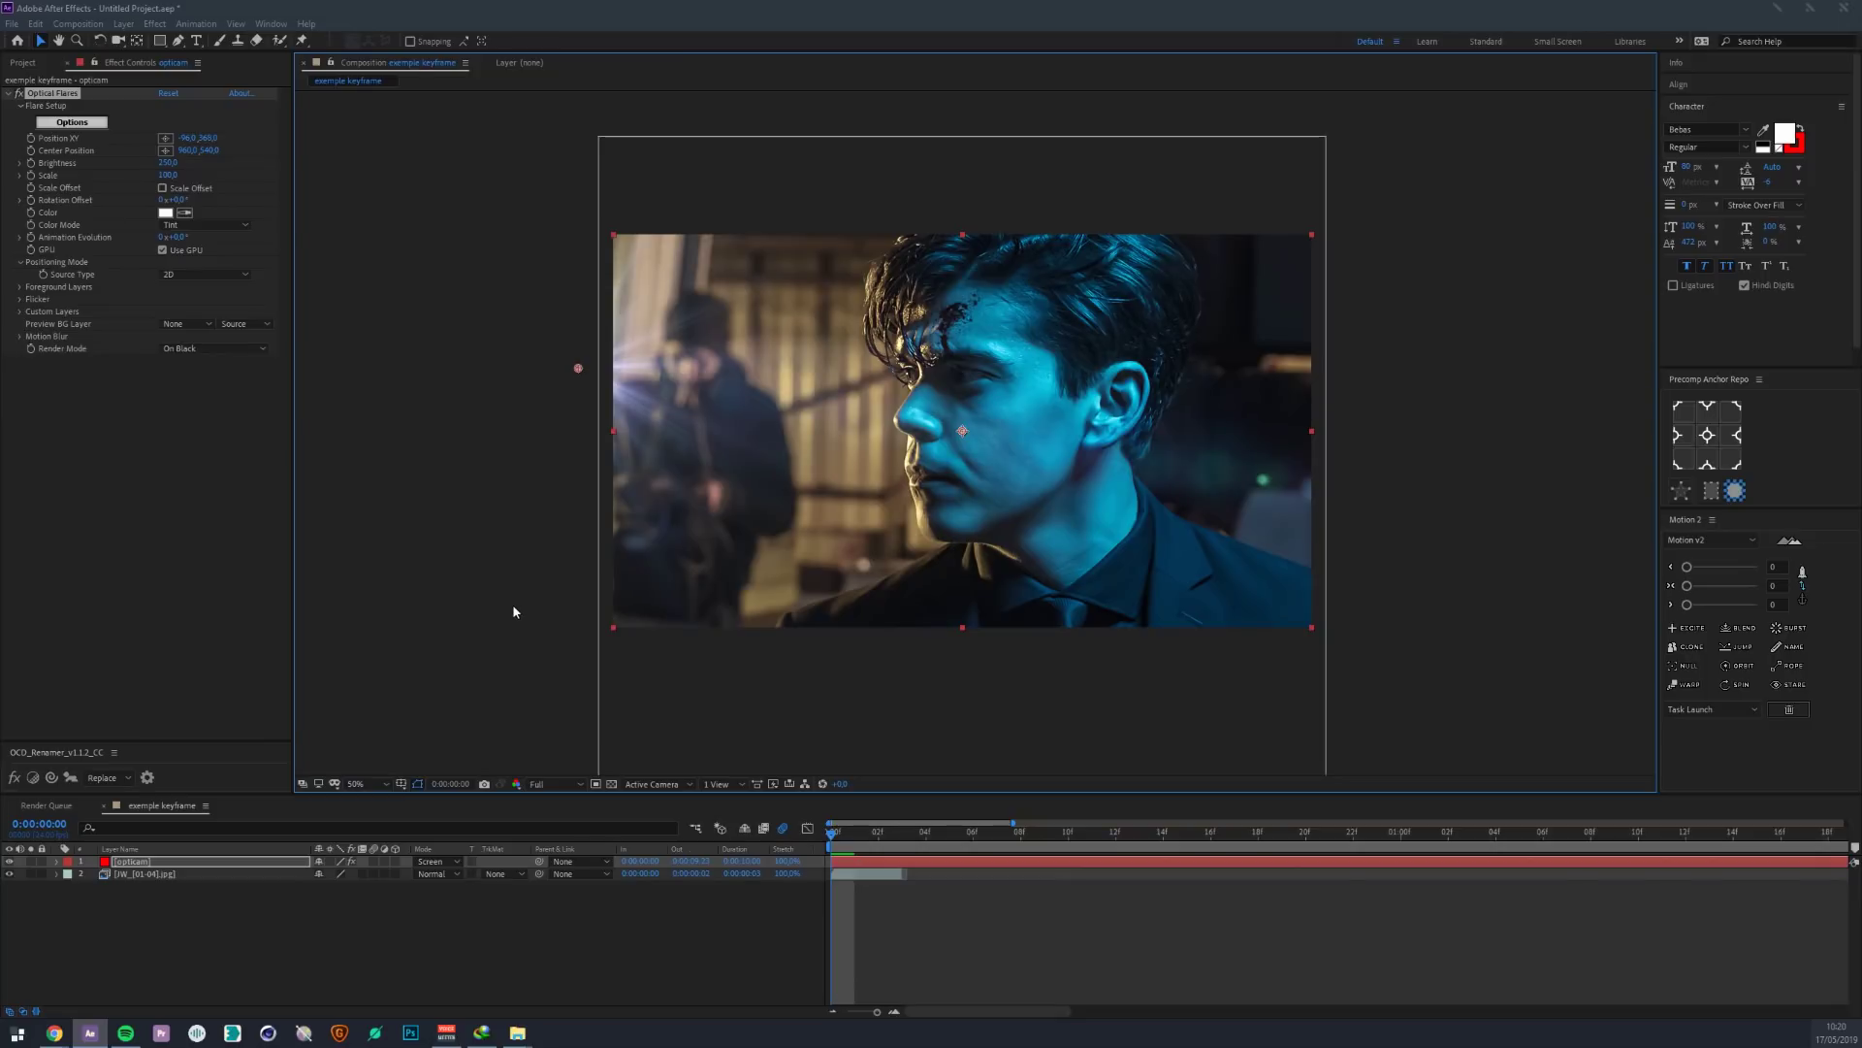
# - Add a new adjustment layer above the opticam layer
pyautogui.click(181, 862)
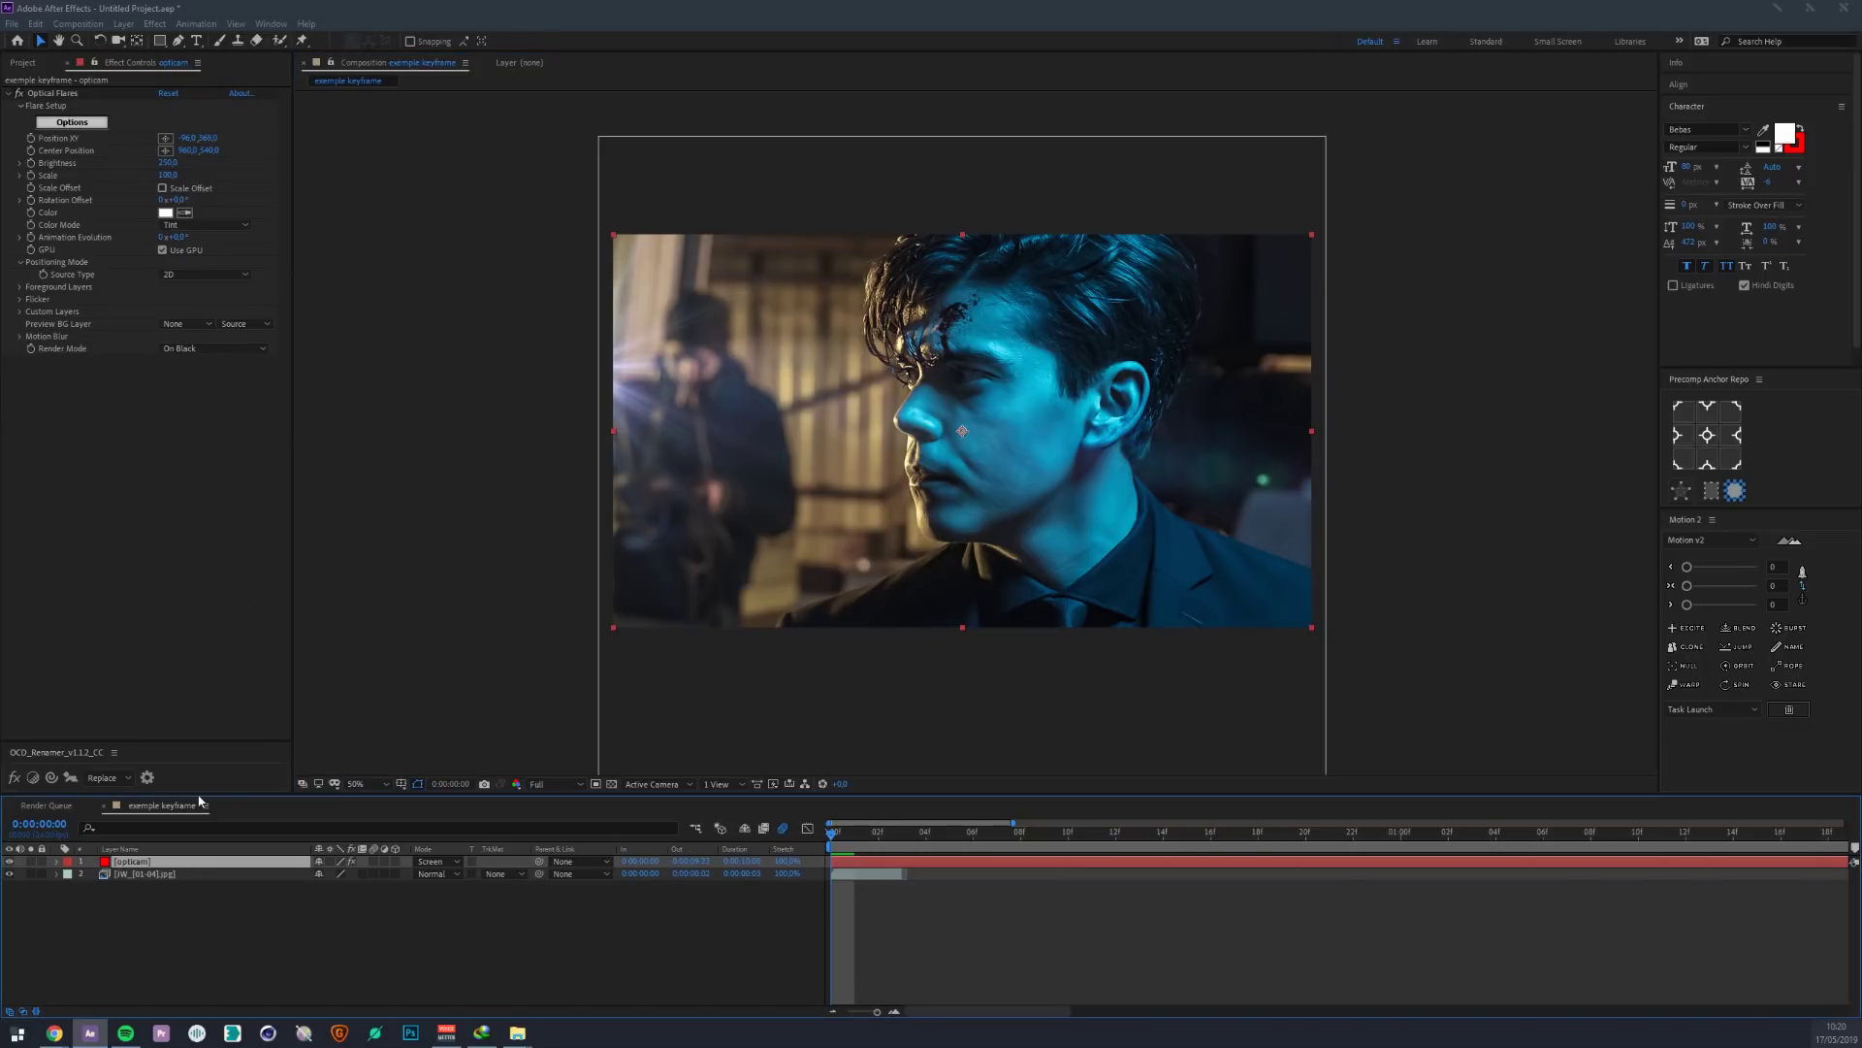
pyautogui.click(123, 24)
pyautogui.moveTo(194, 40)
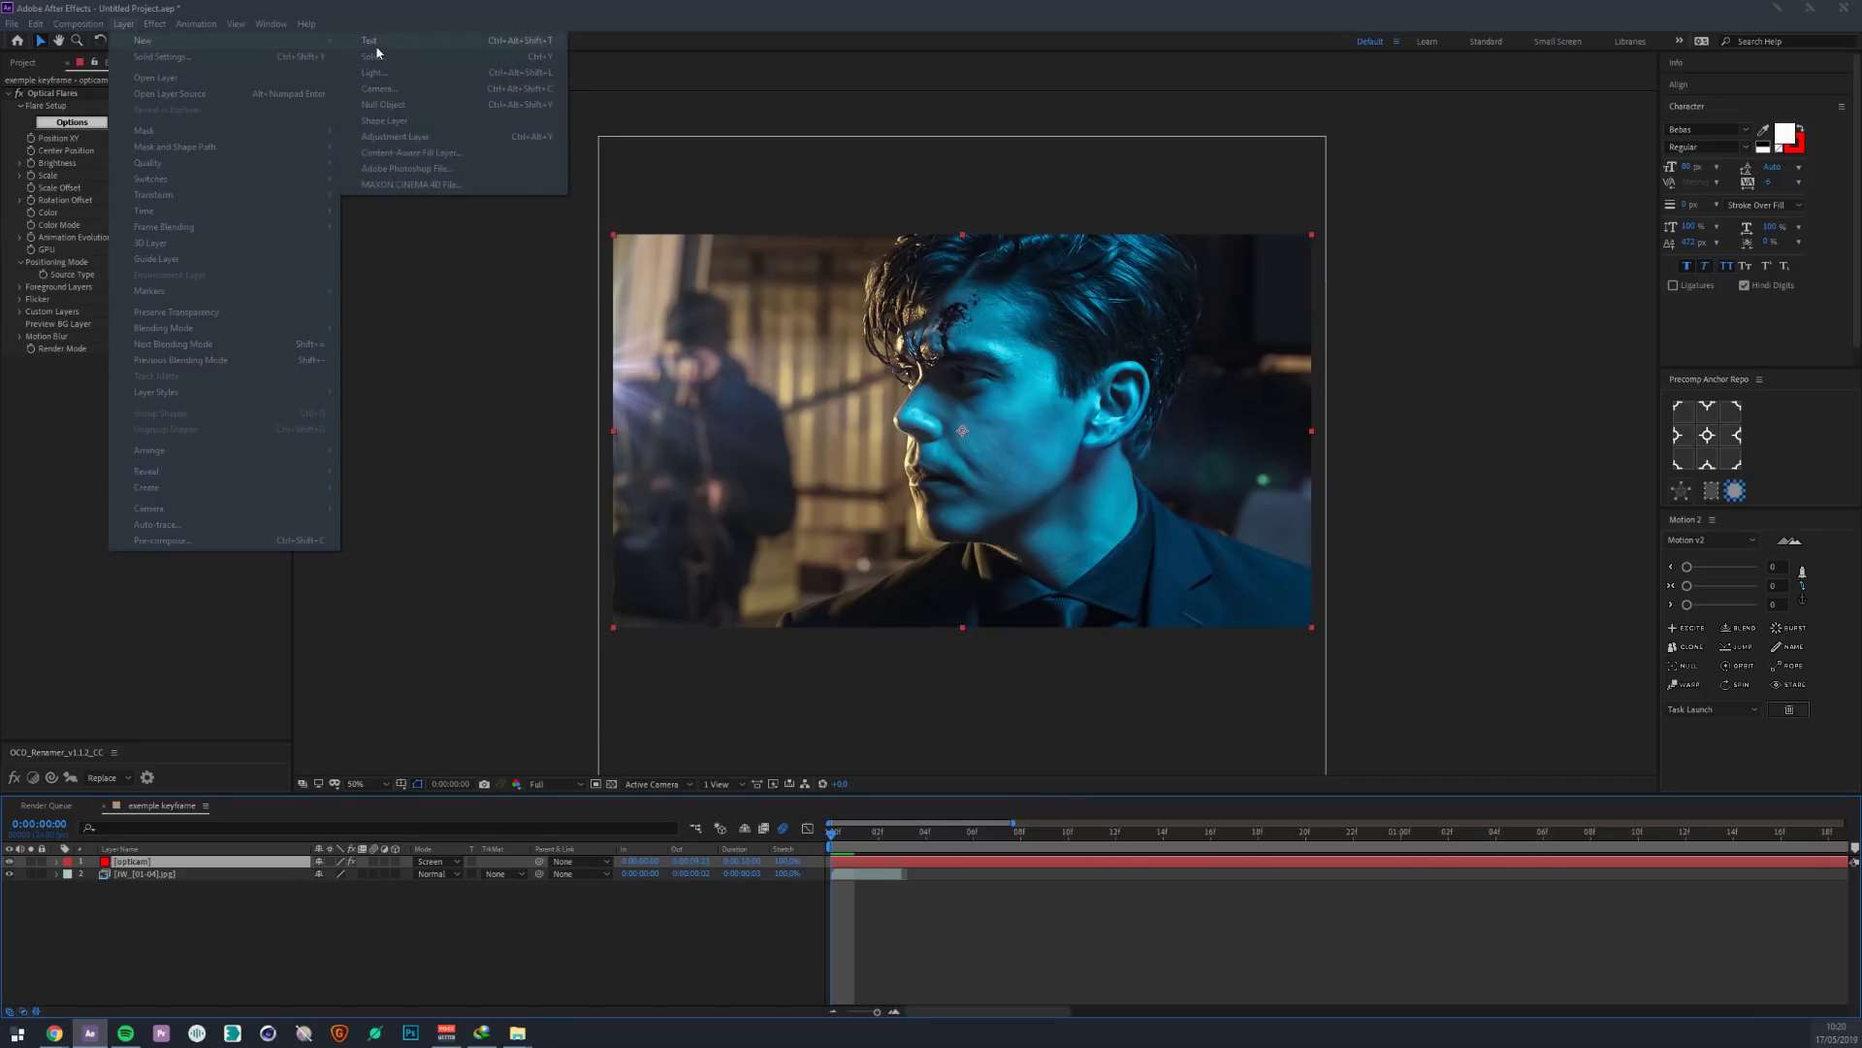
pyautogui.click(419, 136)
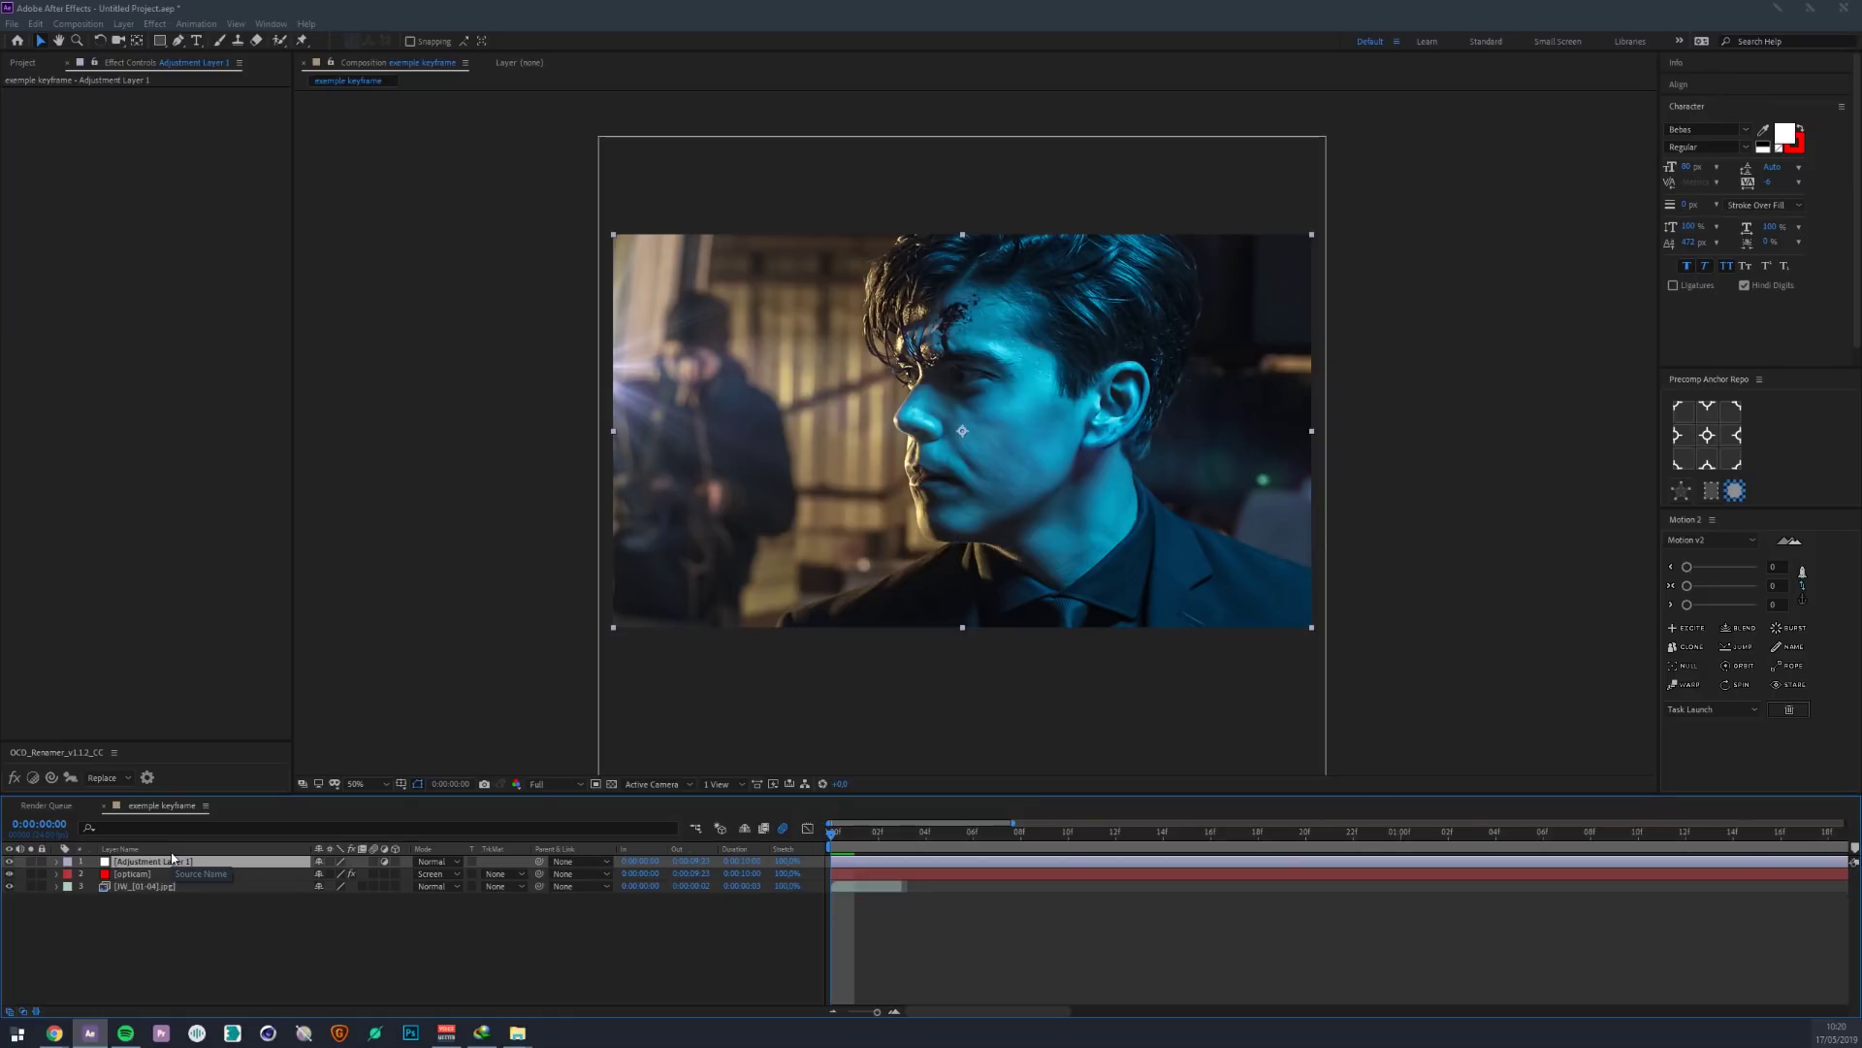
# - Apply the Lumetri Color effect to the adjustment layer
pyautogui.click(127, 887)
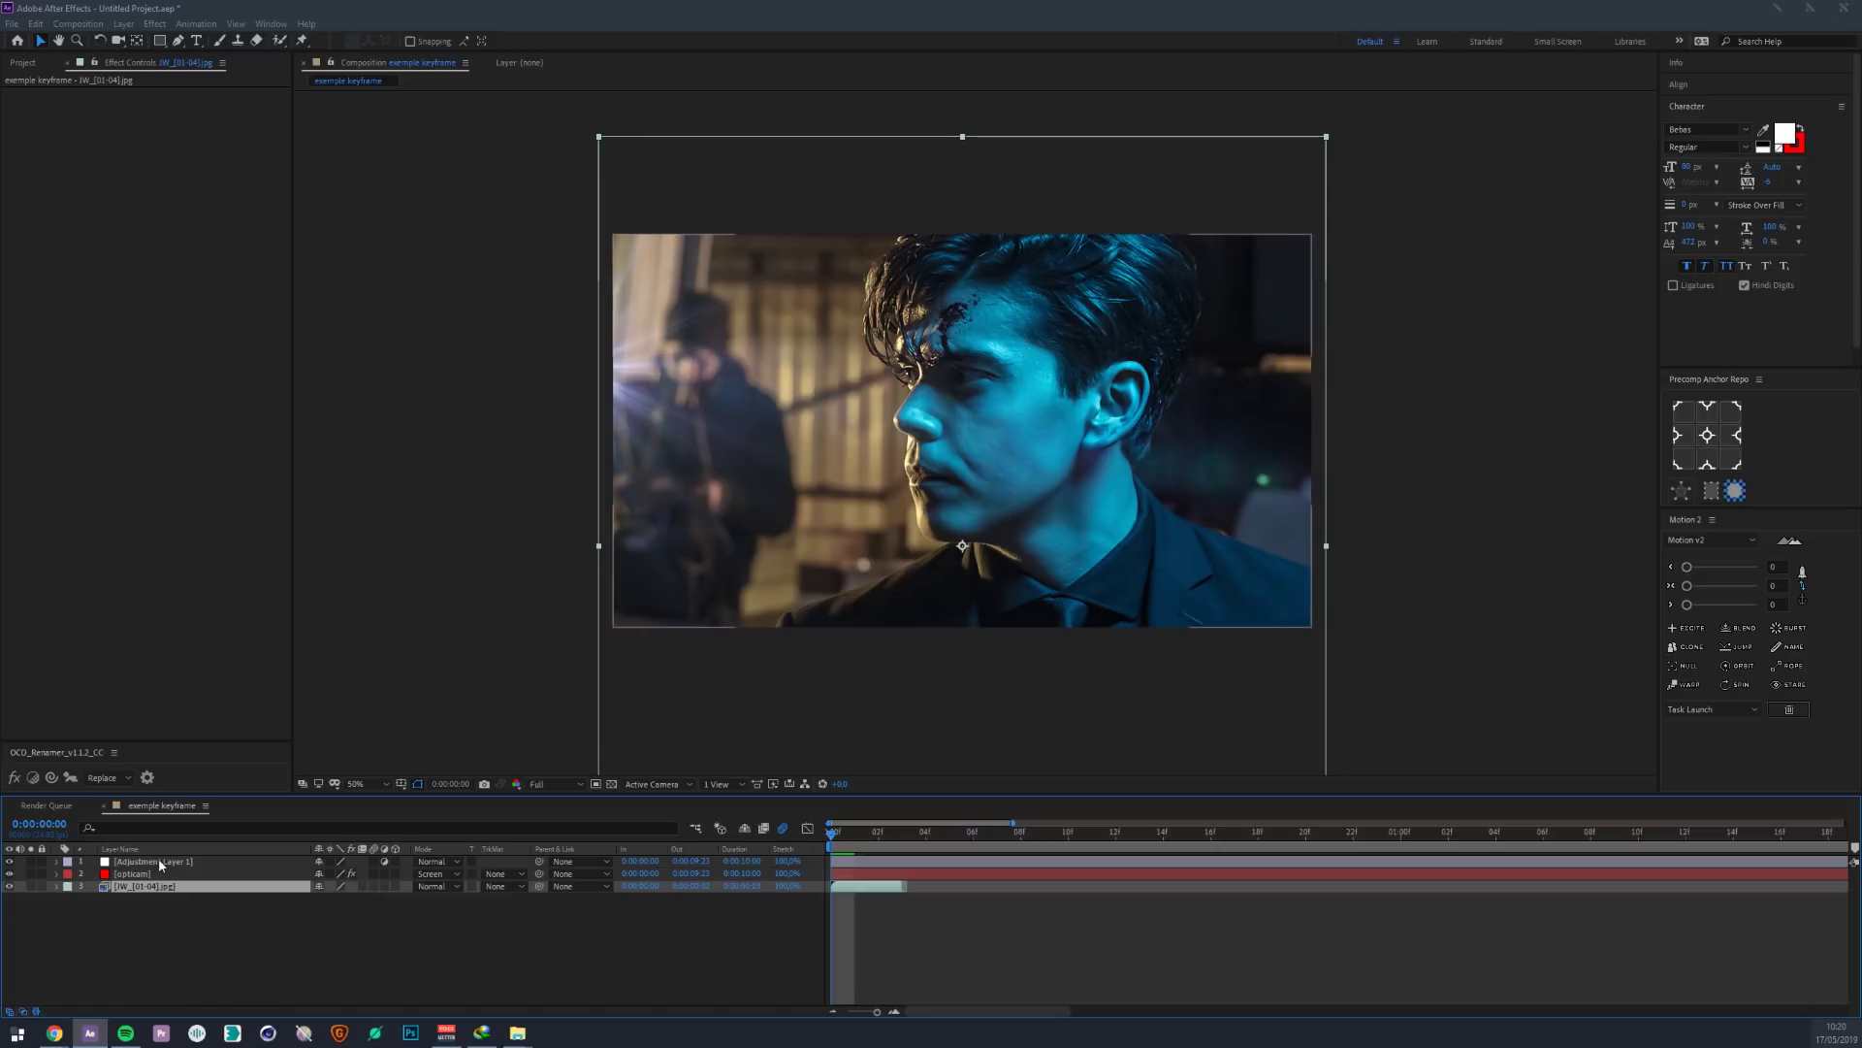
pyautogui.click(160, 861)
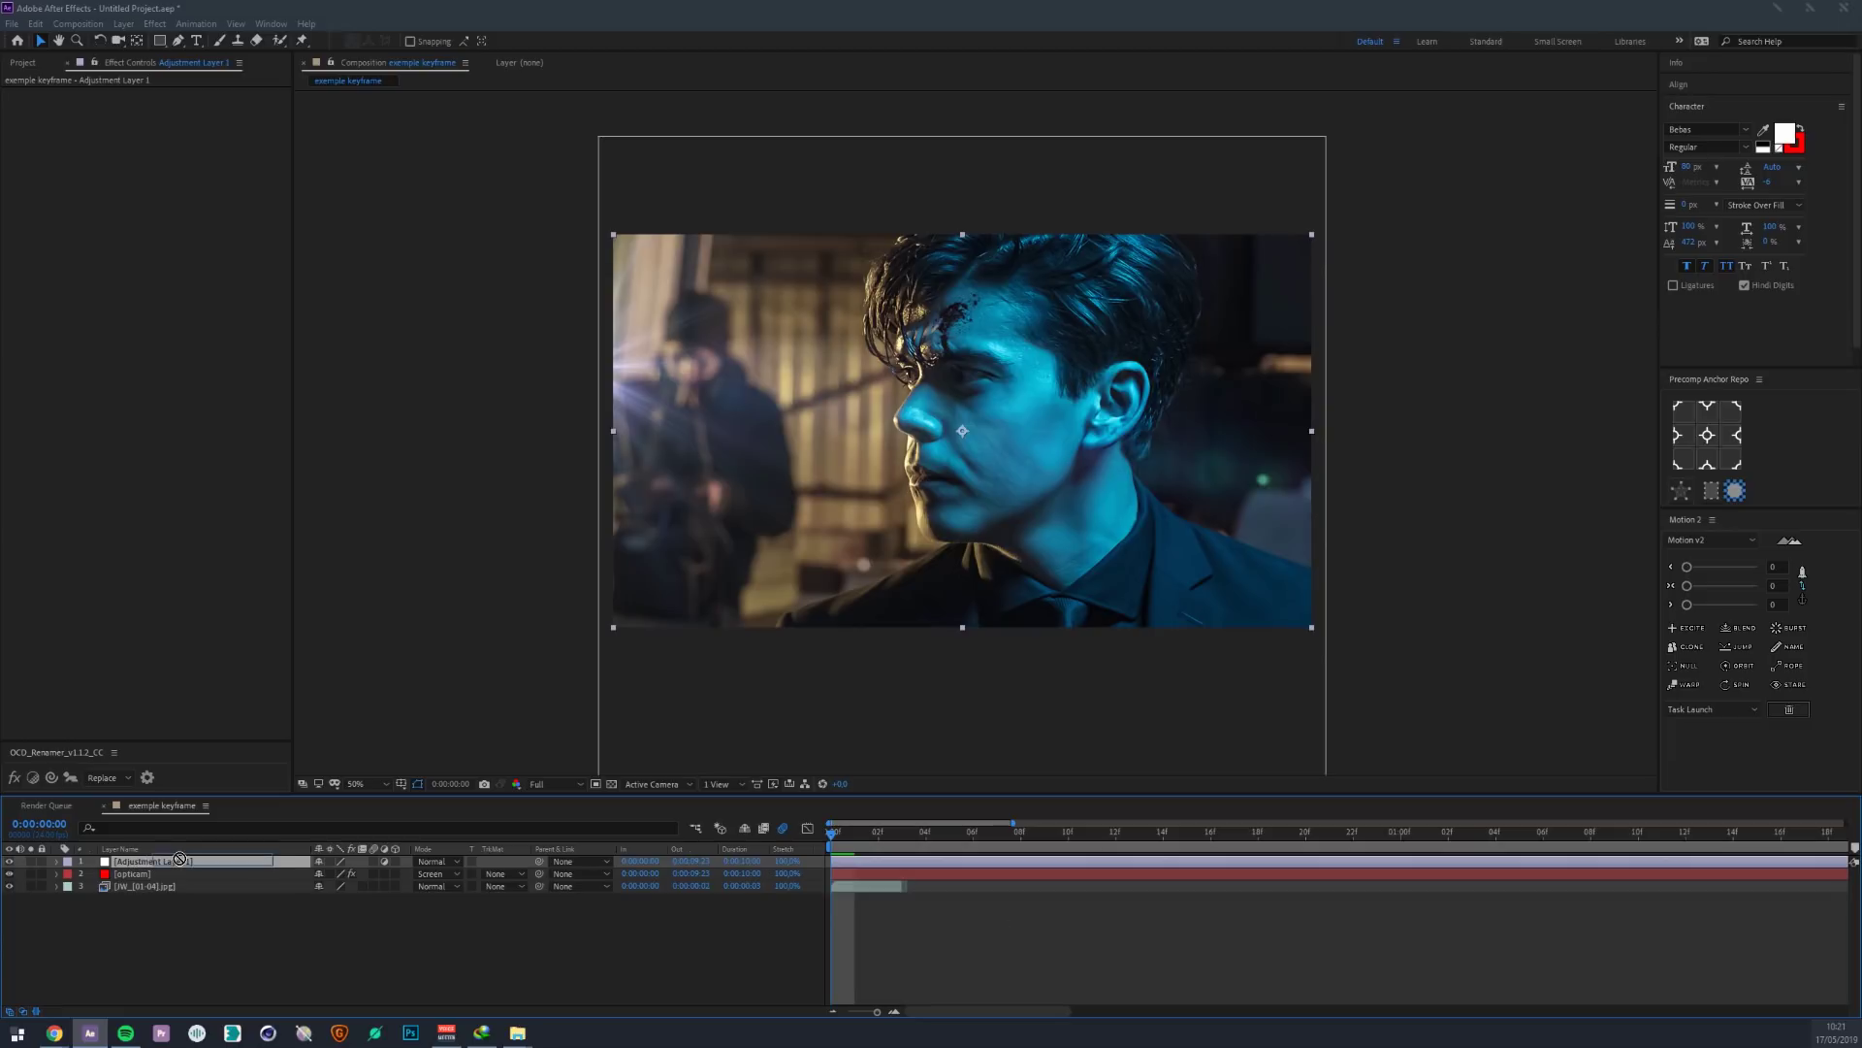
pyautogui.click(122, 887)
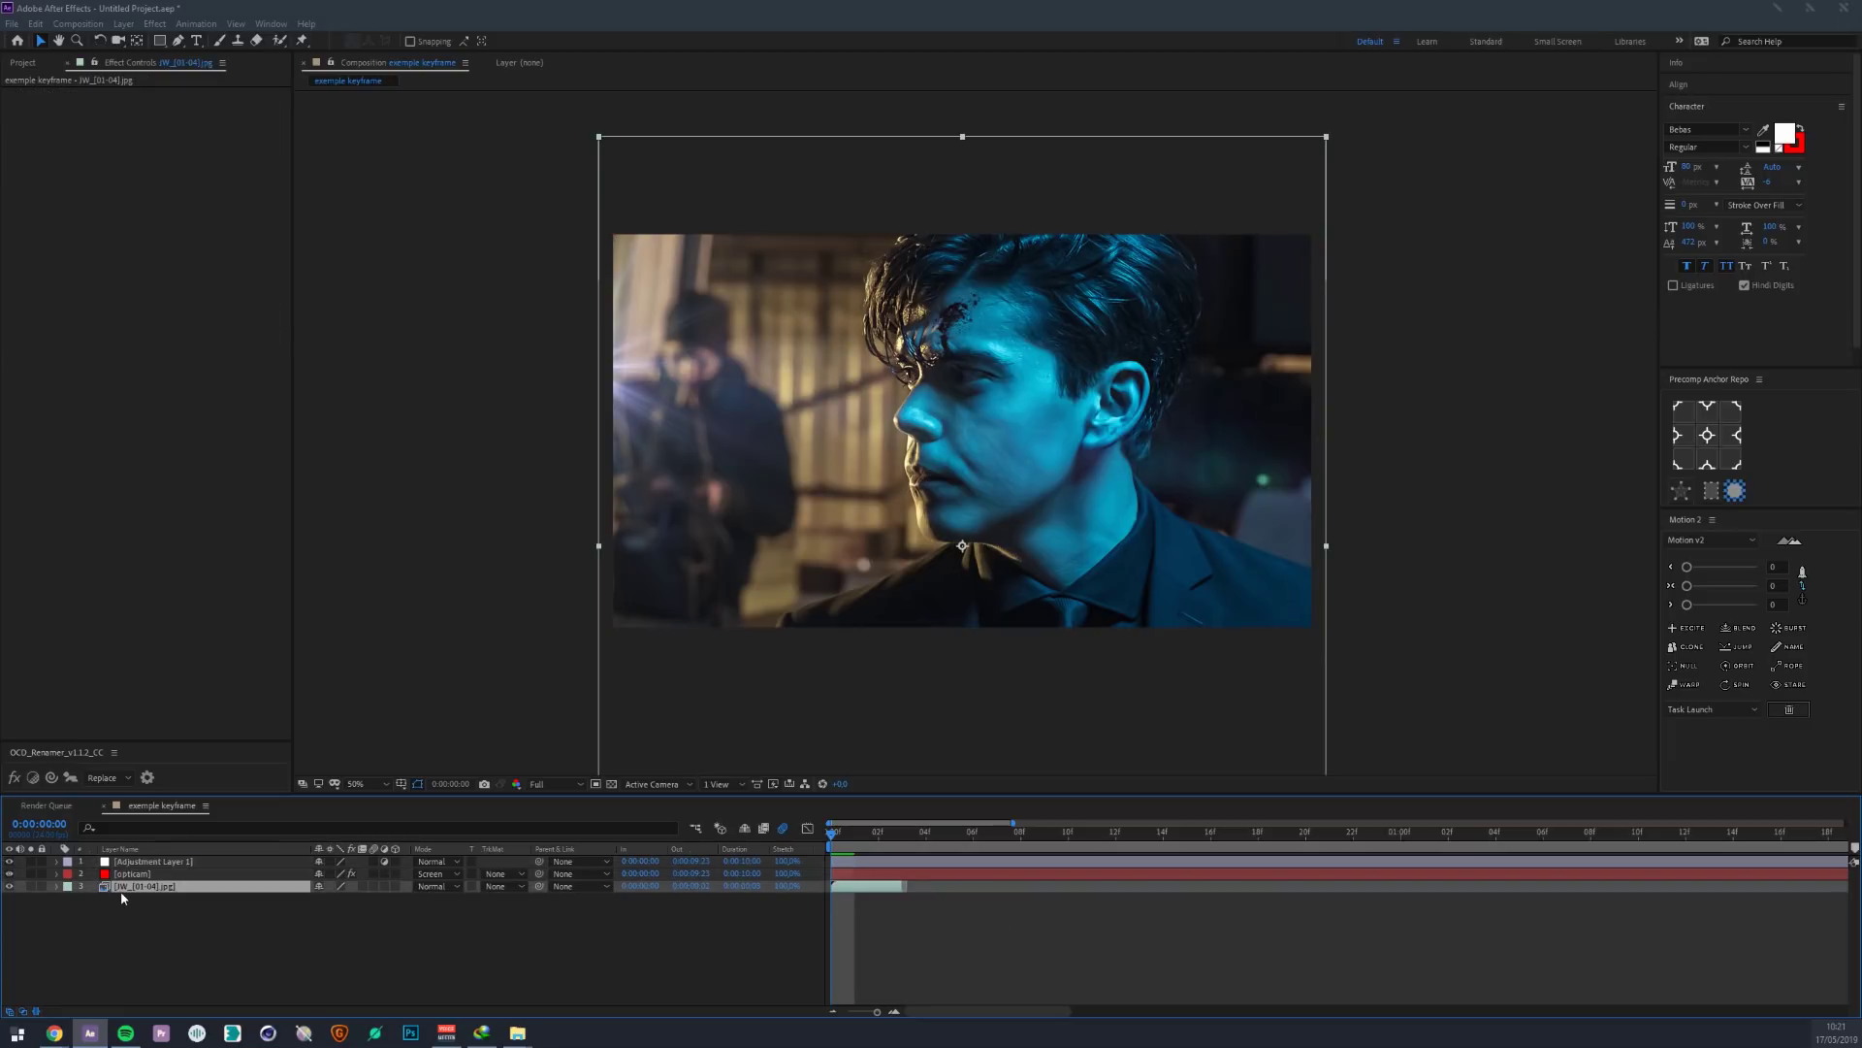
pyautogui.click(135, 863)
pyautogui.hotkey('ctrl', 'space')
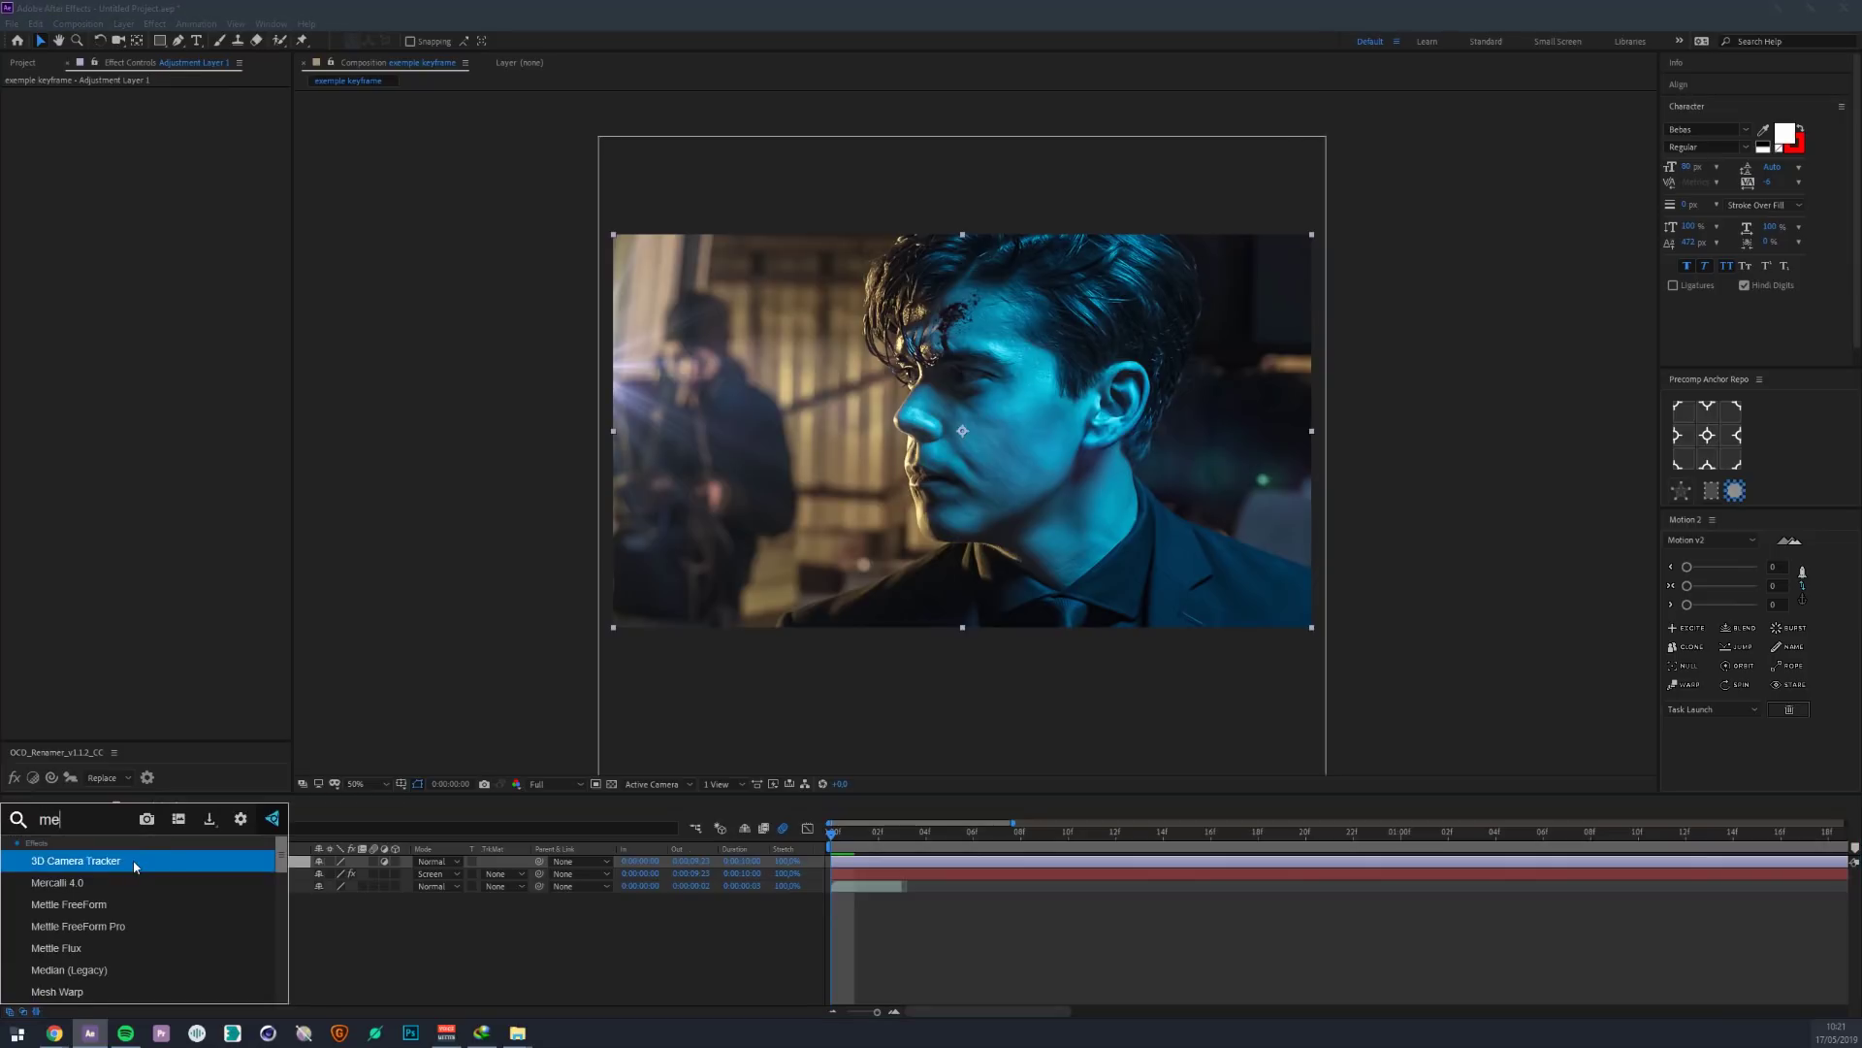
pyautogui.write('lume')
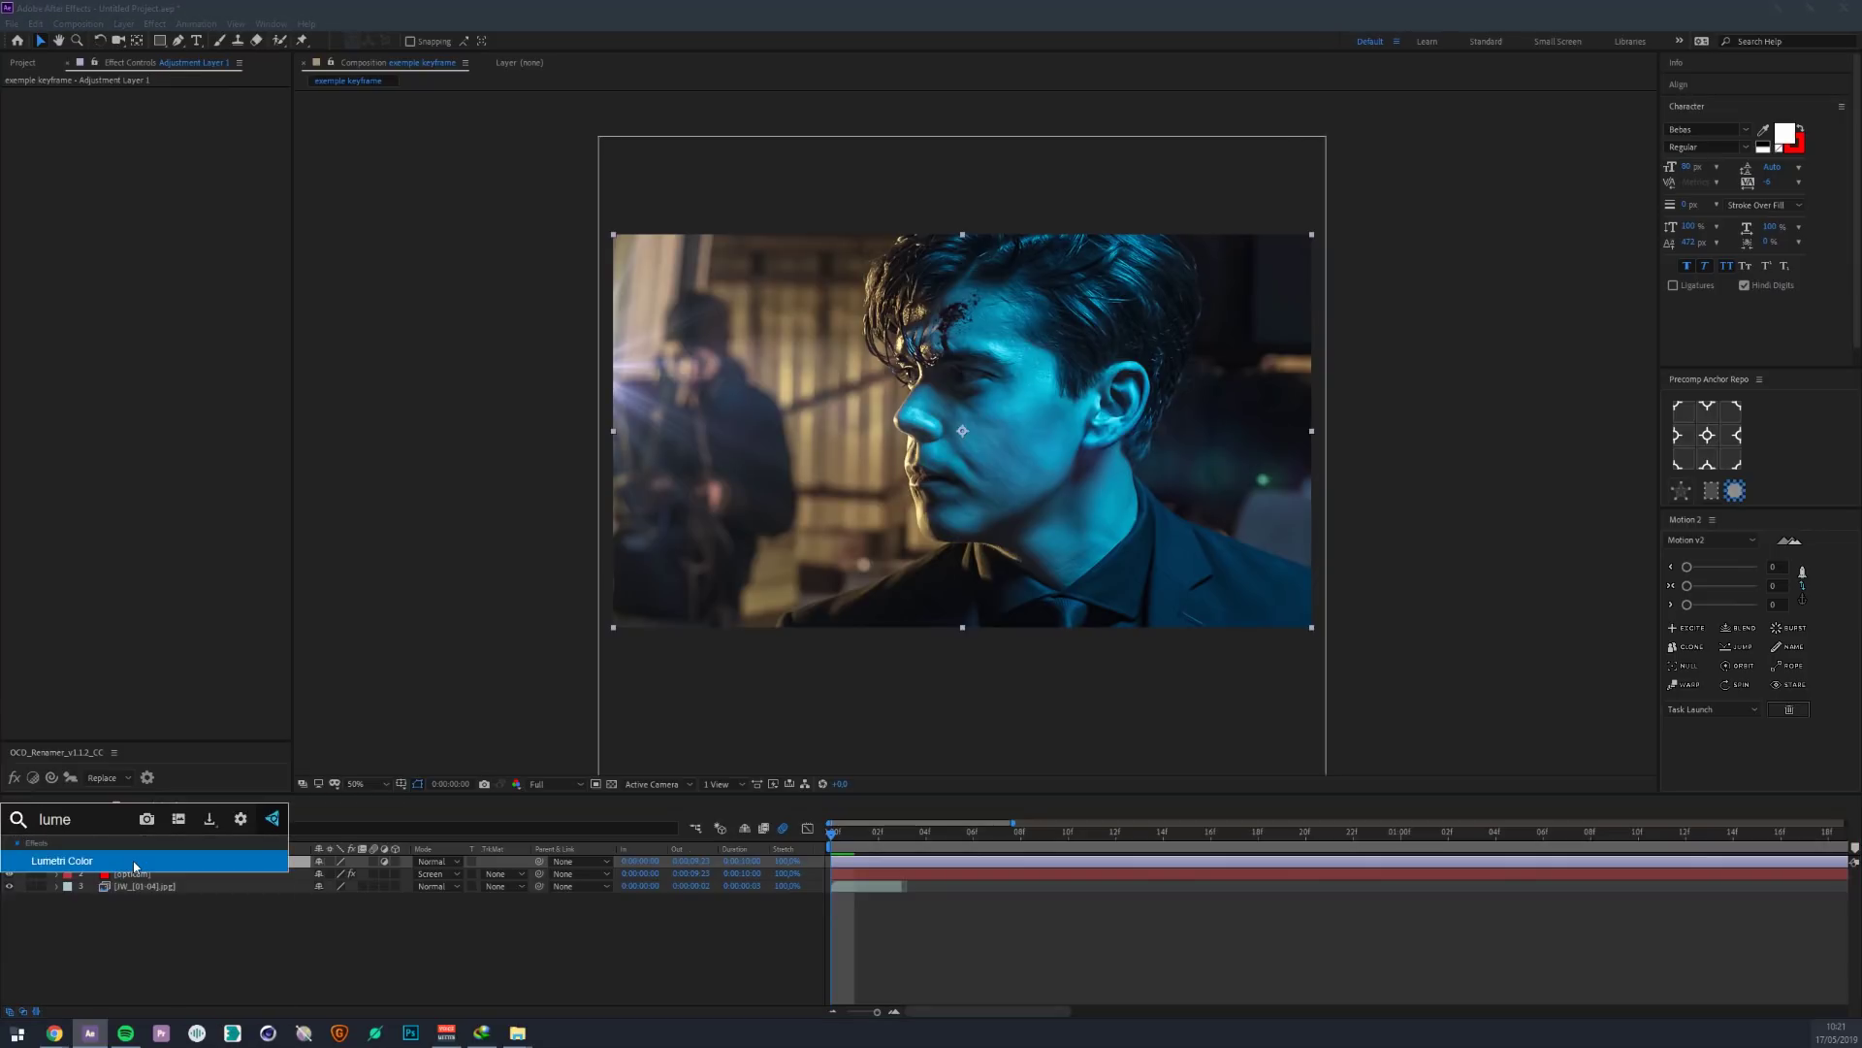
pyautogui.click(135, 862)
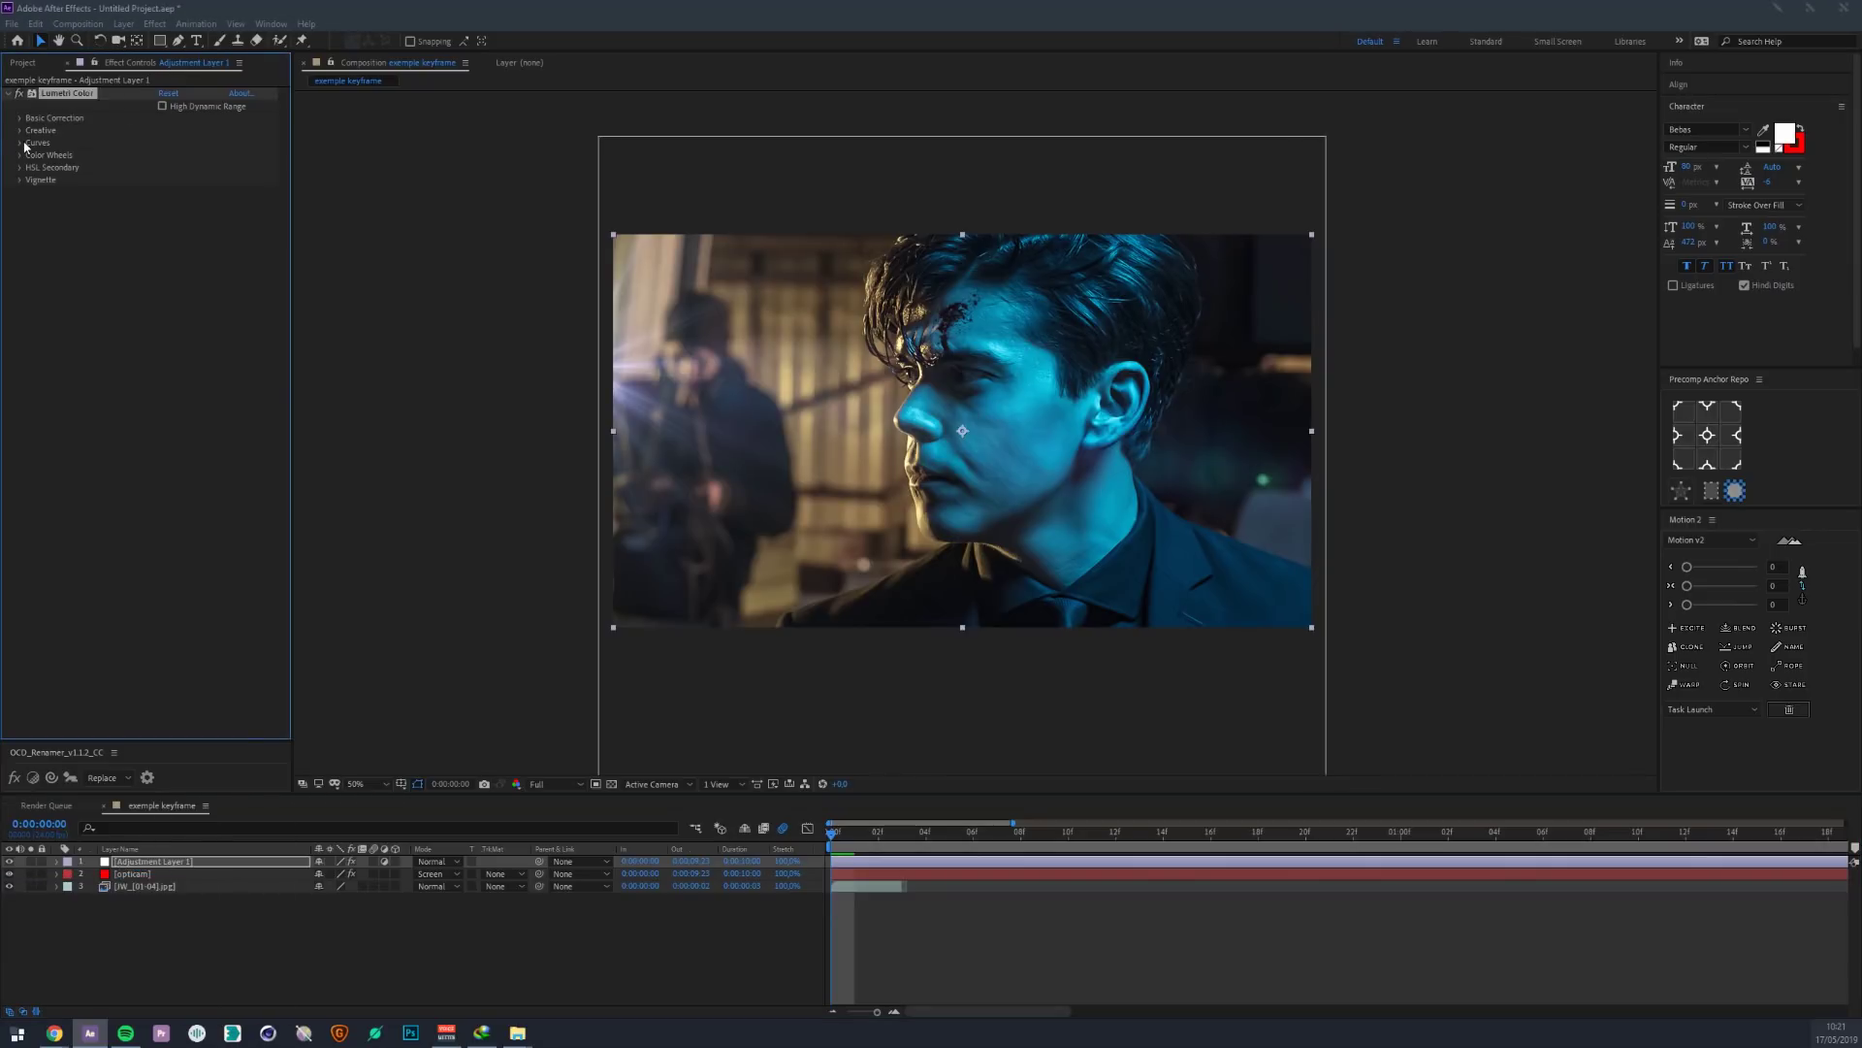
# - Shape Lumetri Color's RGB curve into a gentle S by raising the highlights and lowering the shadows
pyautogui.click(21, 143)
pyautogui.scroll(-1, 203, 208)
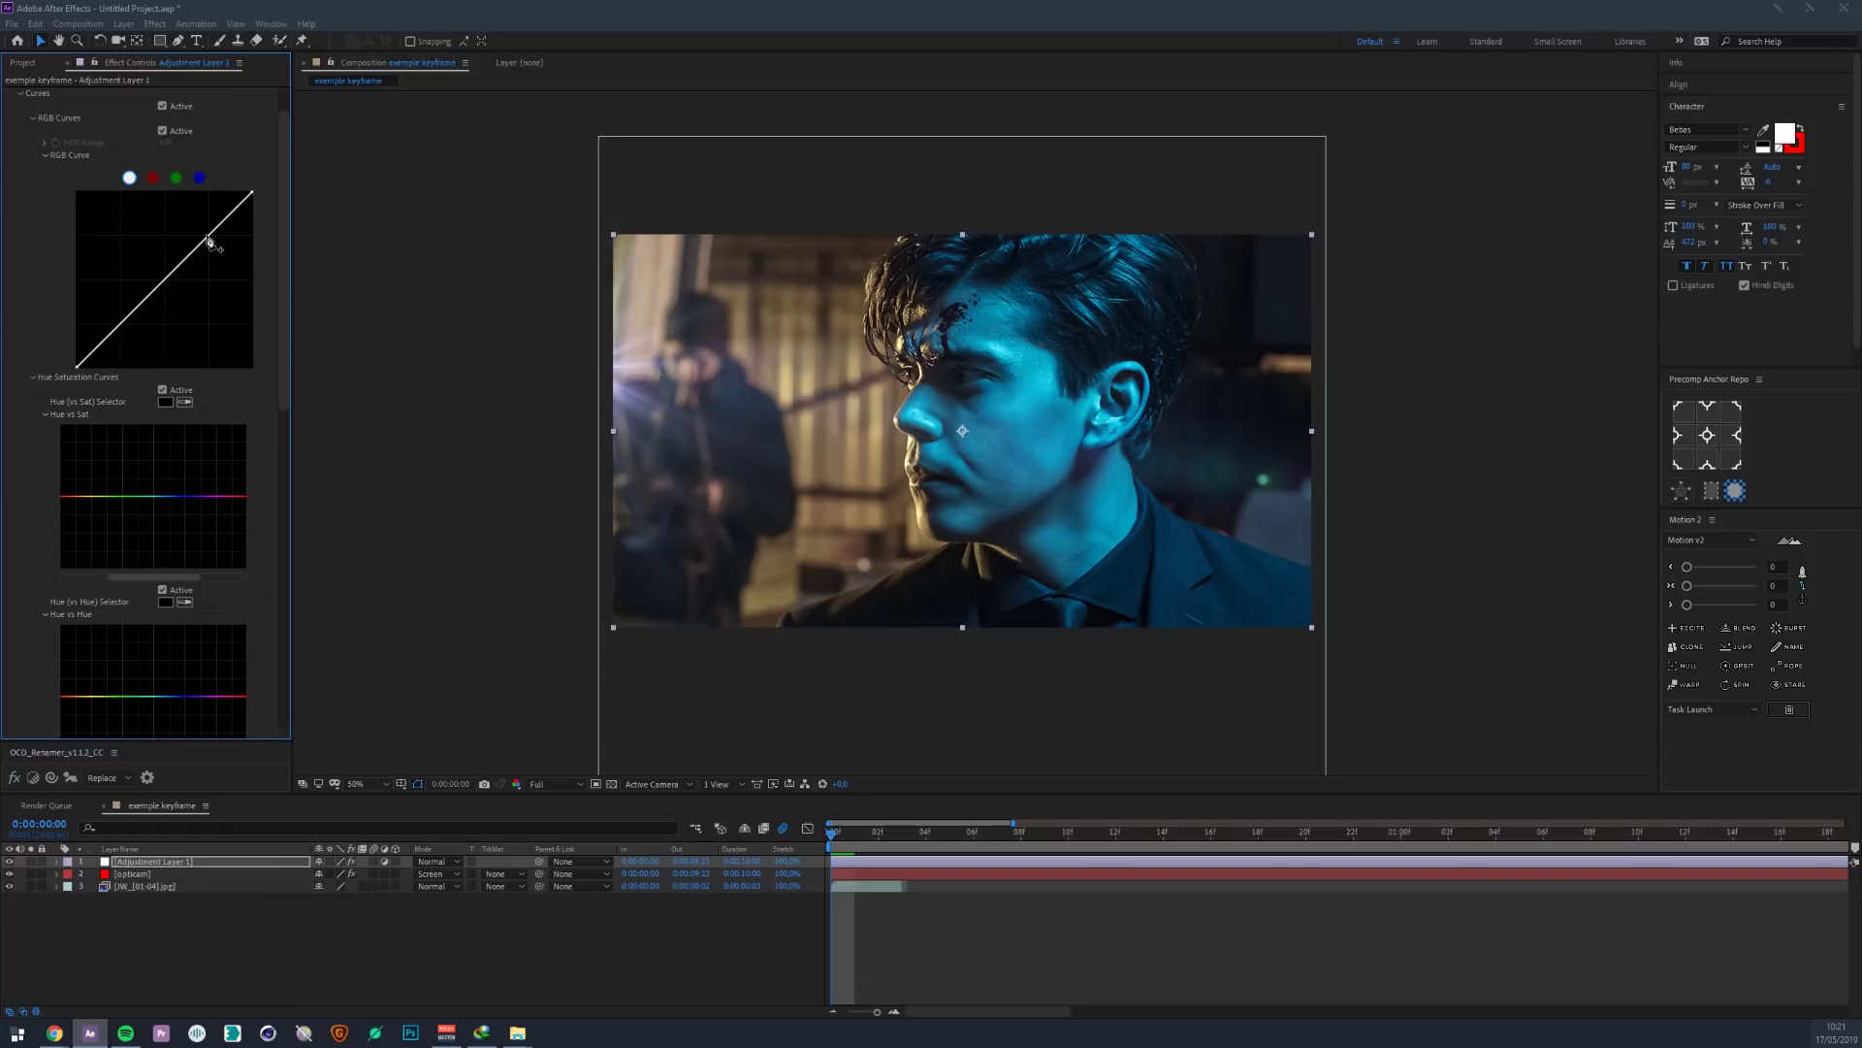
pyautogui.moveTo(214, 235); pyautogui.dragTo(122, 325)
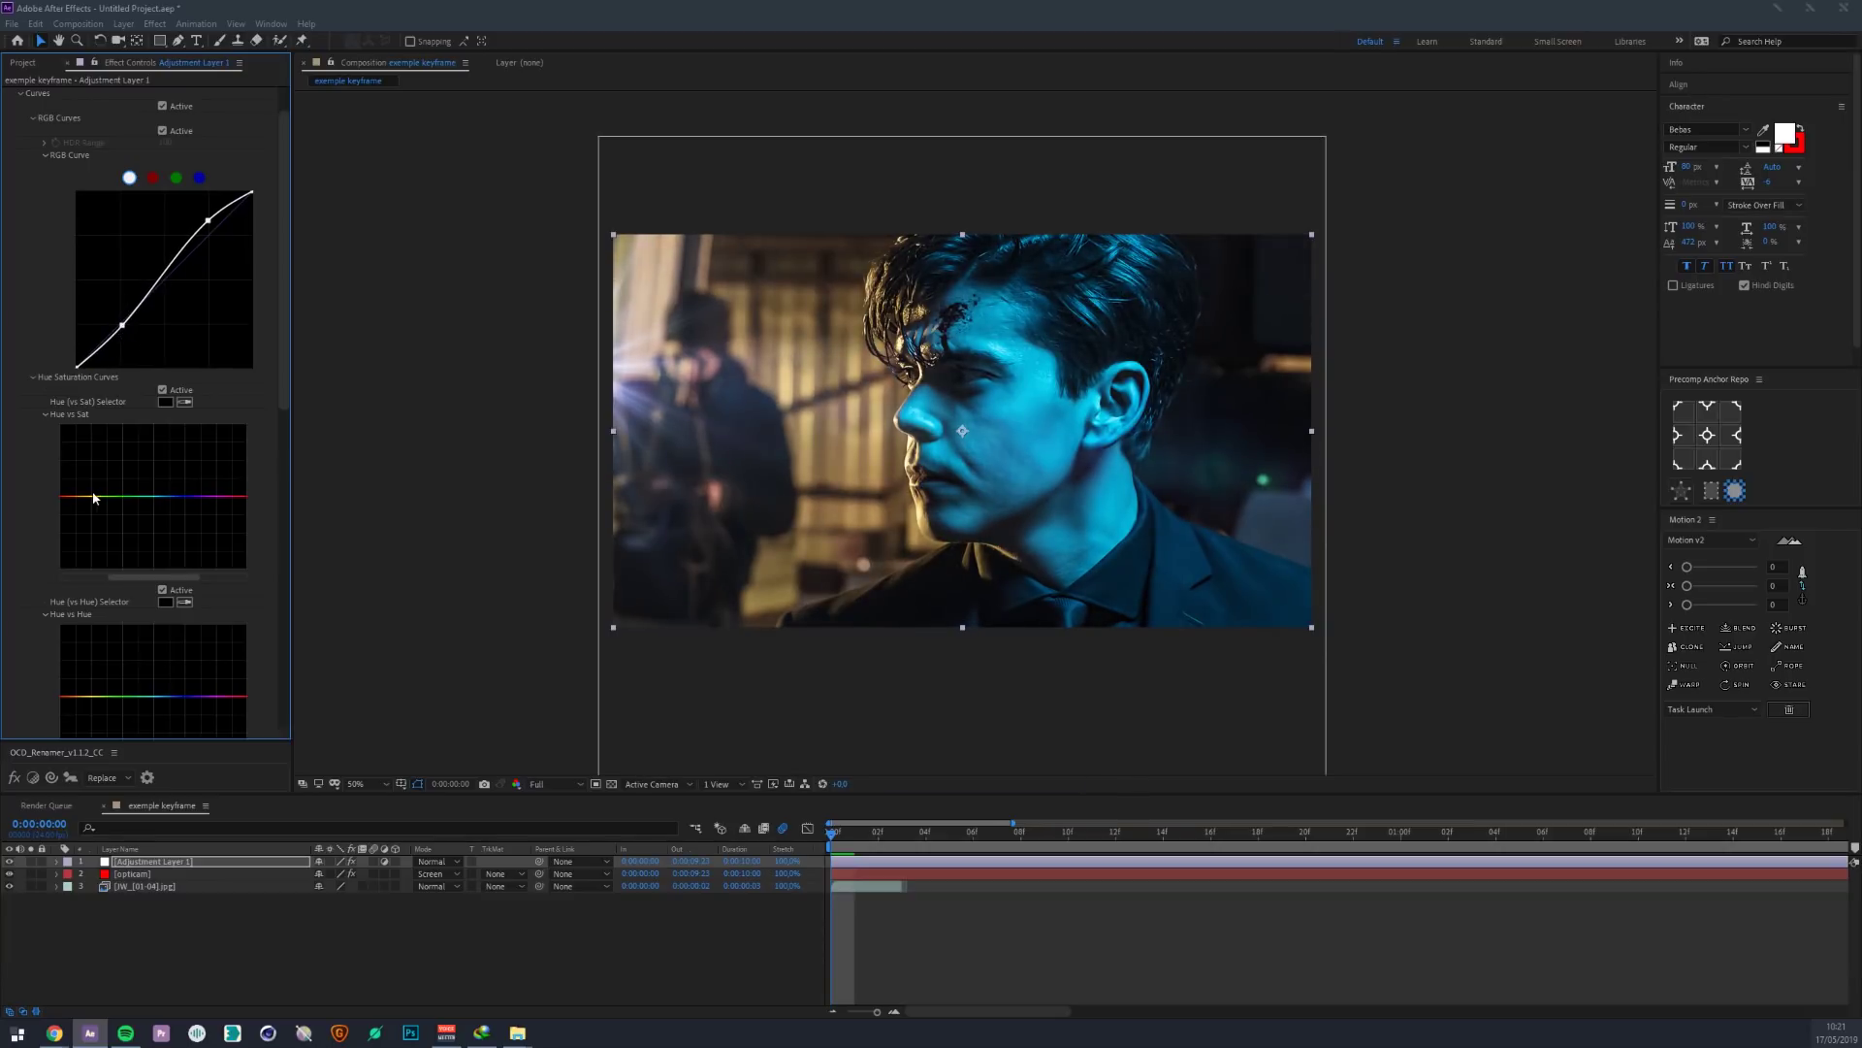
# - Raise the whole Hue vs Sat curve in Lumetri Color to boost saturation evenly across all hues
pyautogui.moveTo(127, 496); pyautogui.dragTo(75, 522)
pyautogui.moveTo(209, 510); pyautogui.dragTo(274, 449)
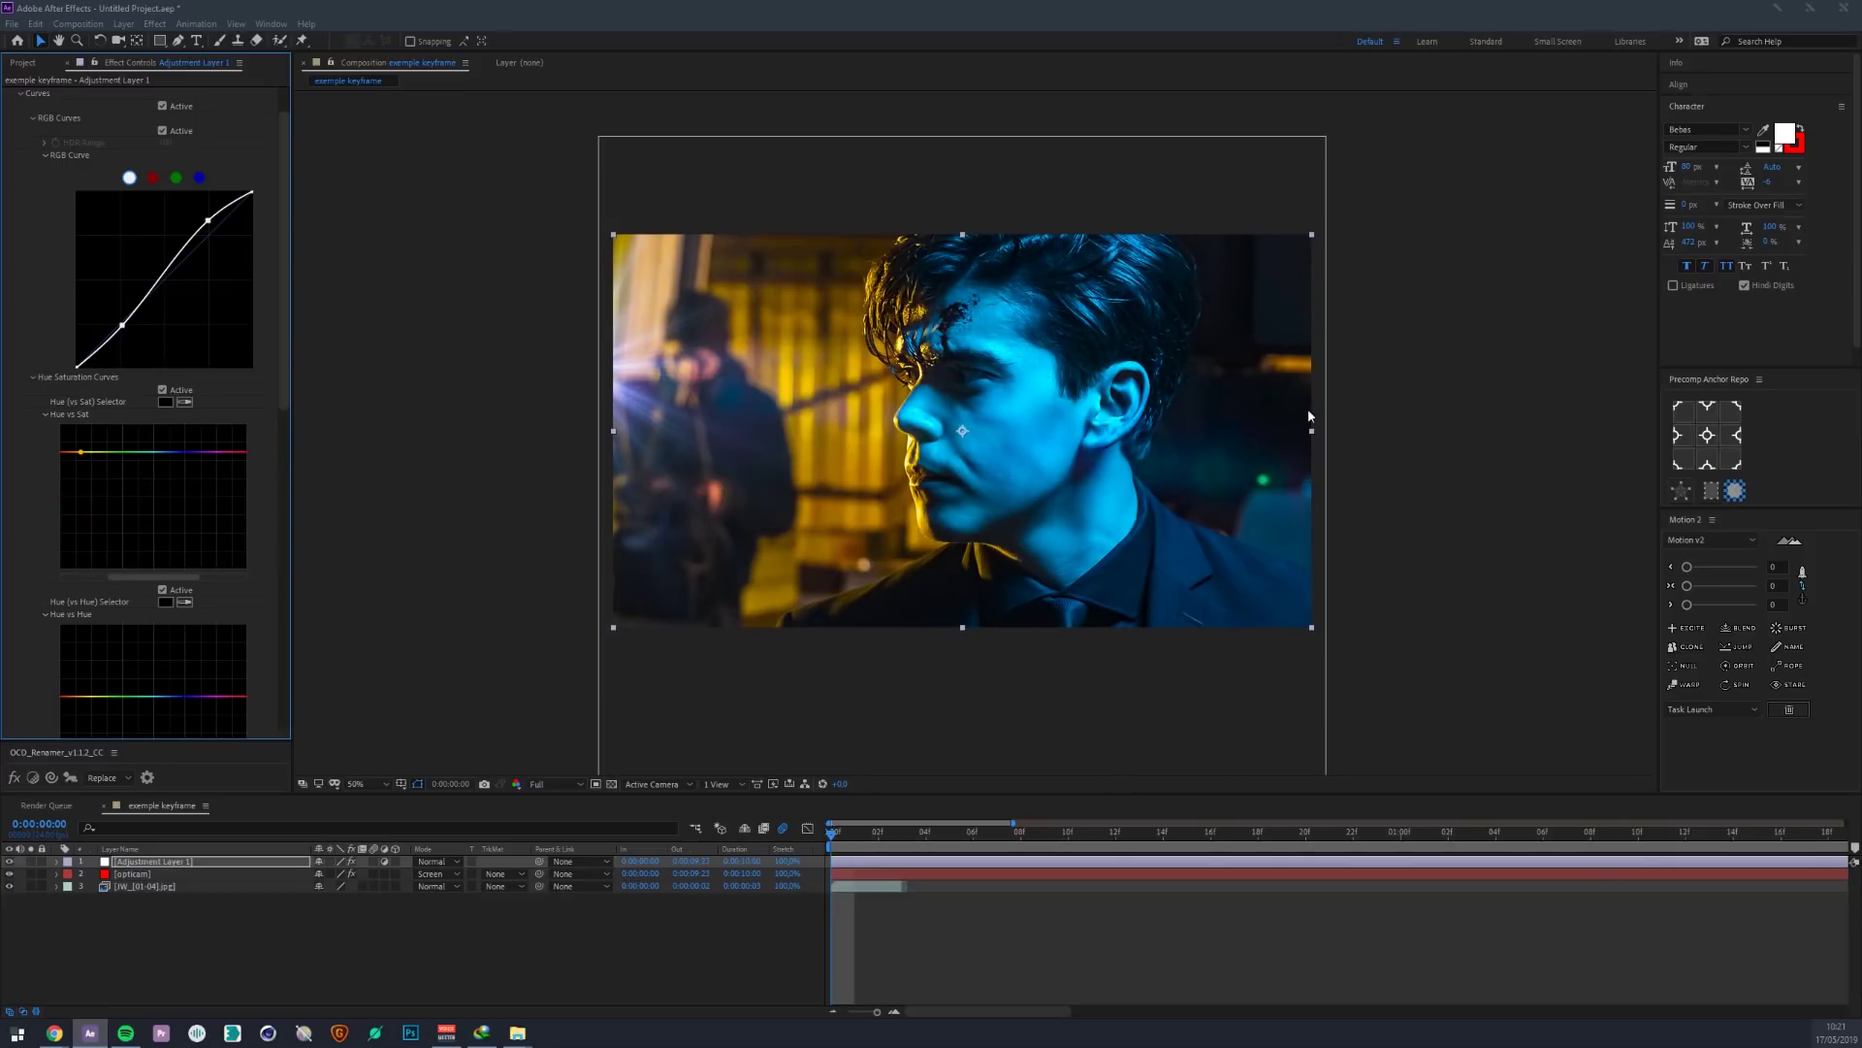
pyautogui.click(154, 862)
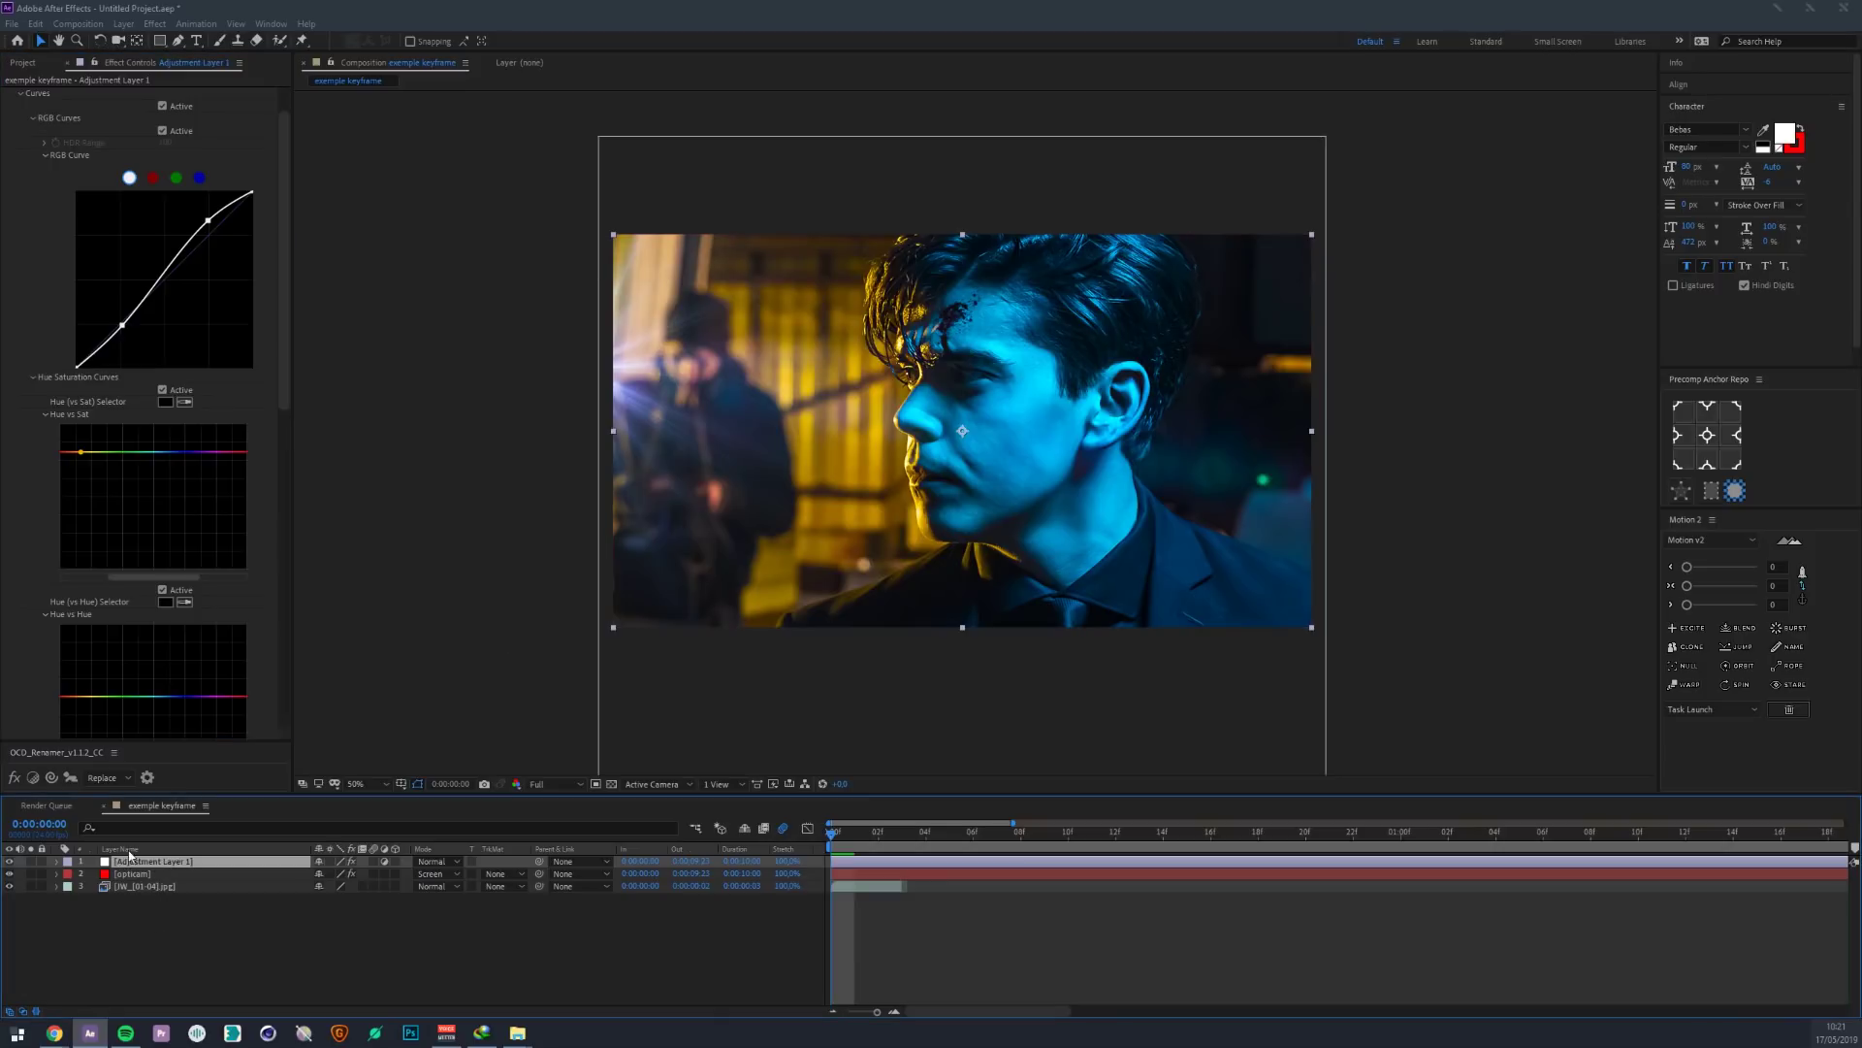
pyautogui.click(136, 885)
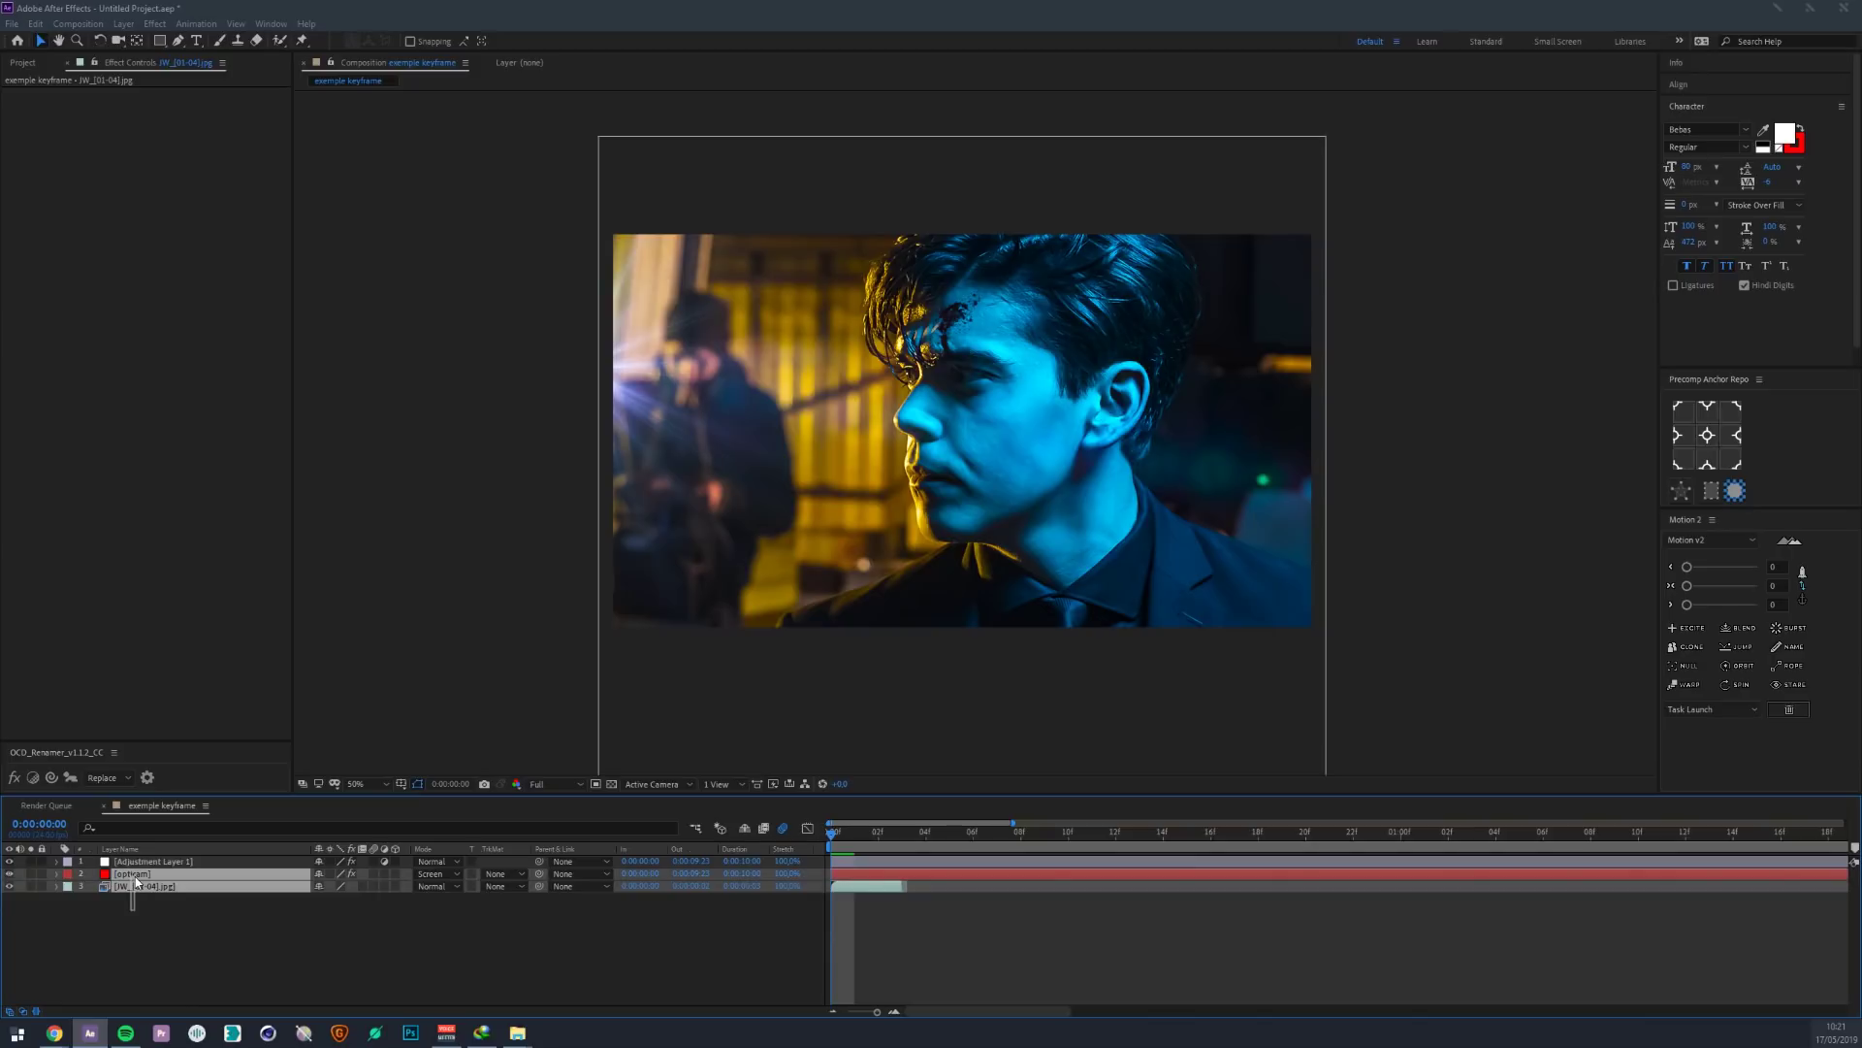
pyautogui.click(133, 941)
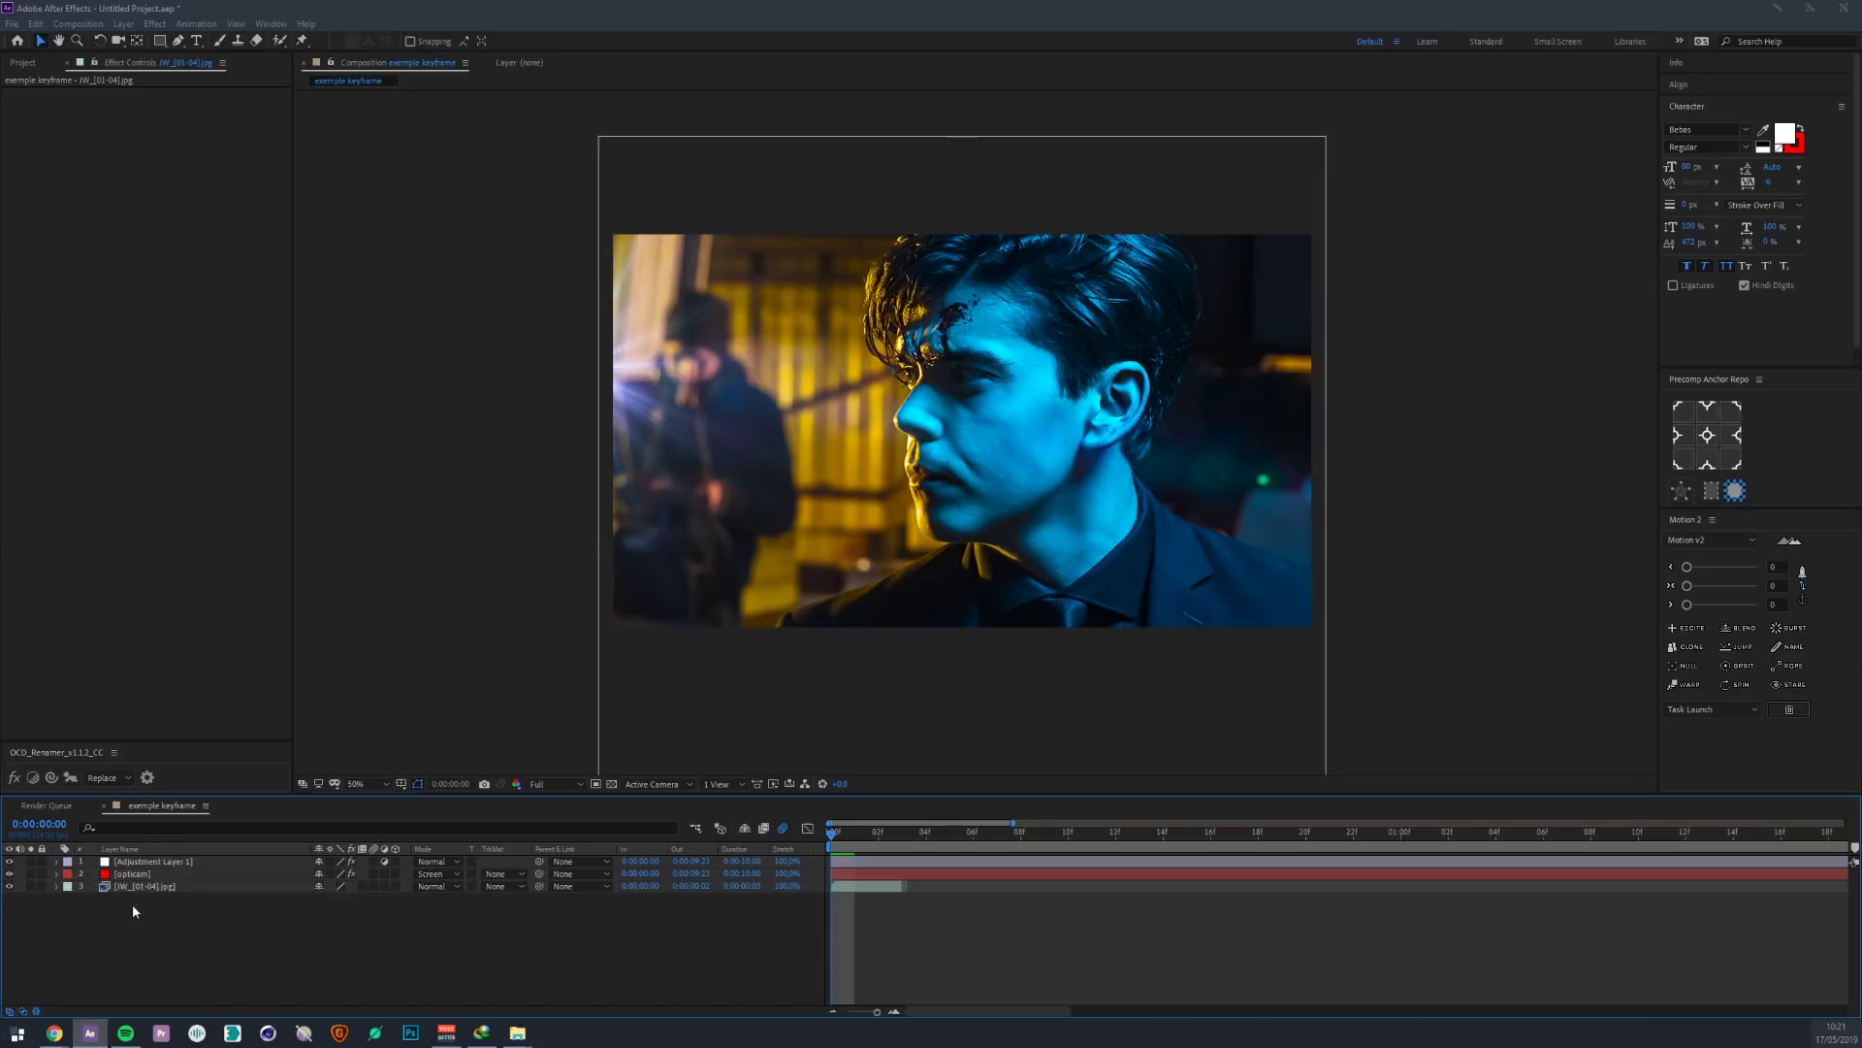
pyautogui.click(136, 874)
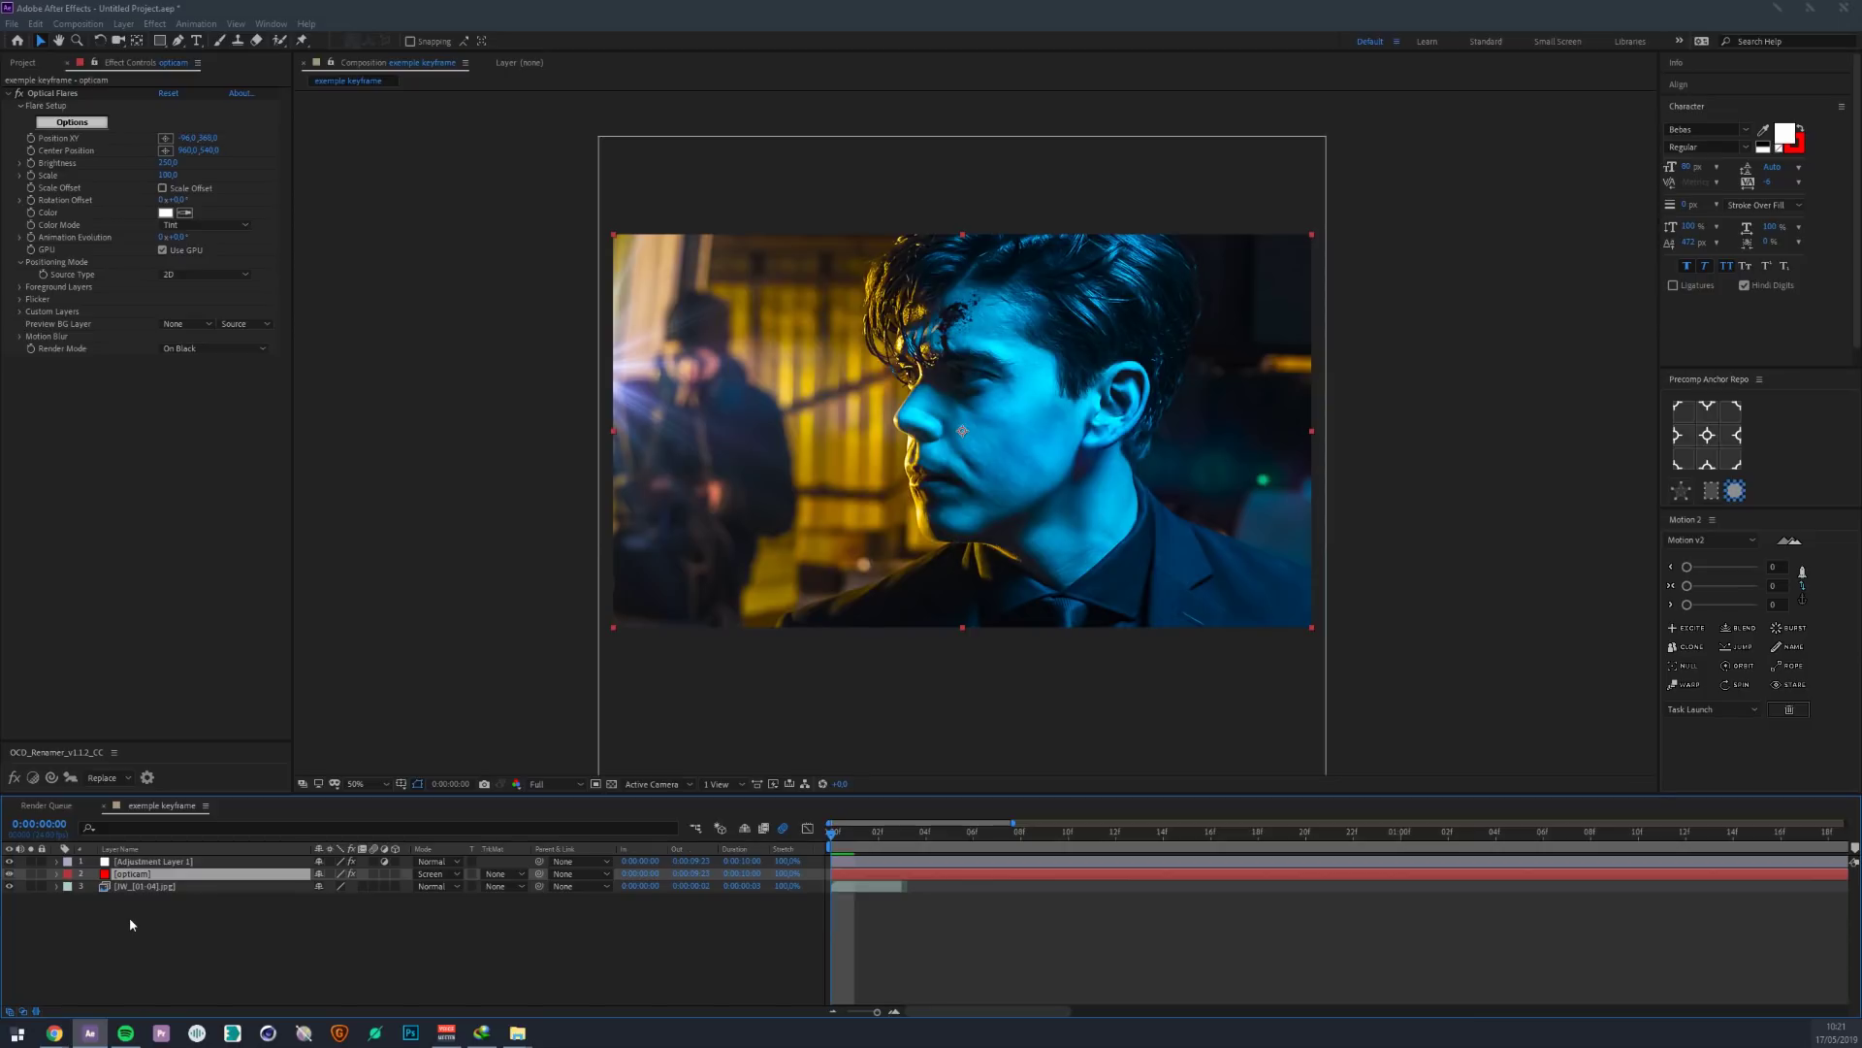
pyautogui.click(130, 919)
pyautogui.click(142, 875)
pyautogui.hotkey('ctrl', 'y')
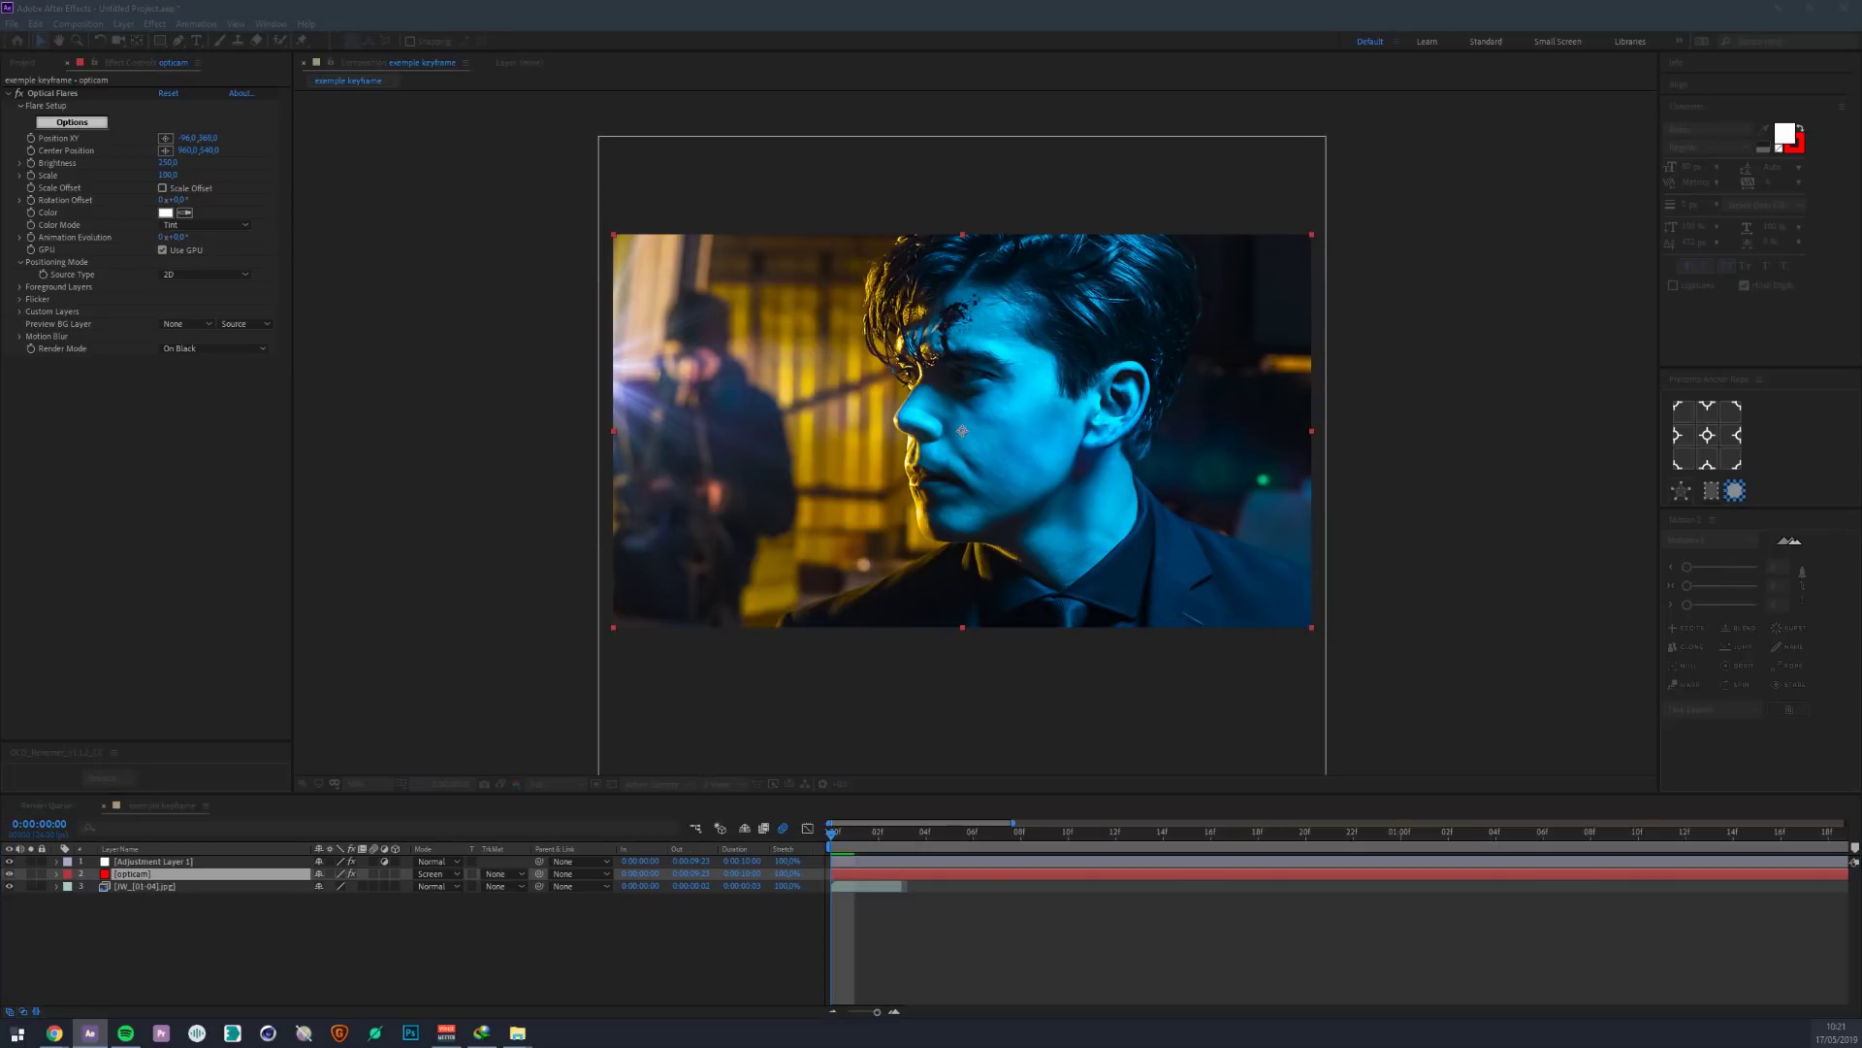
pyautogui.moveTo(599, 436); pyautogui.dragTo(610, 437)
pyautogui.click(760, 645)
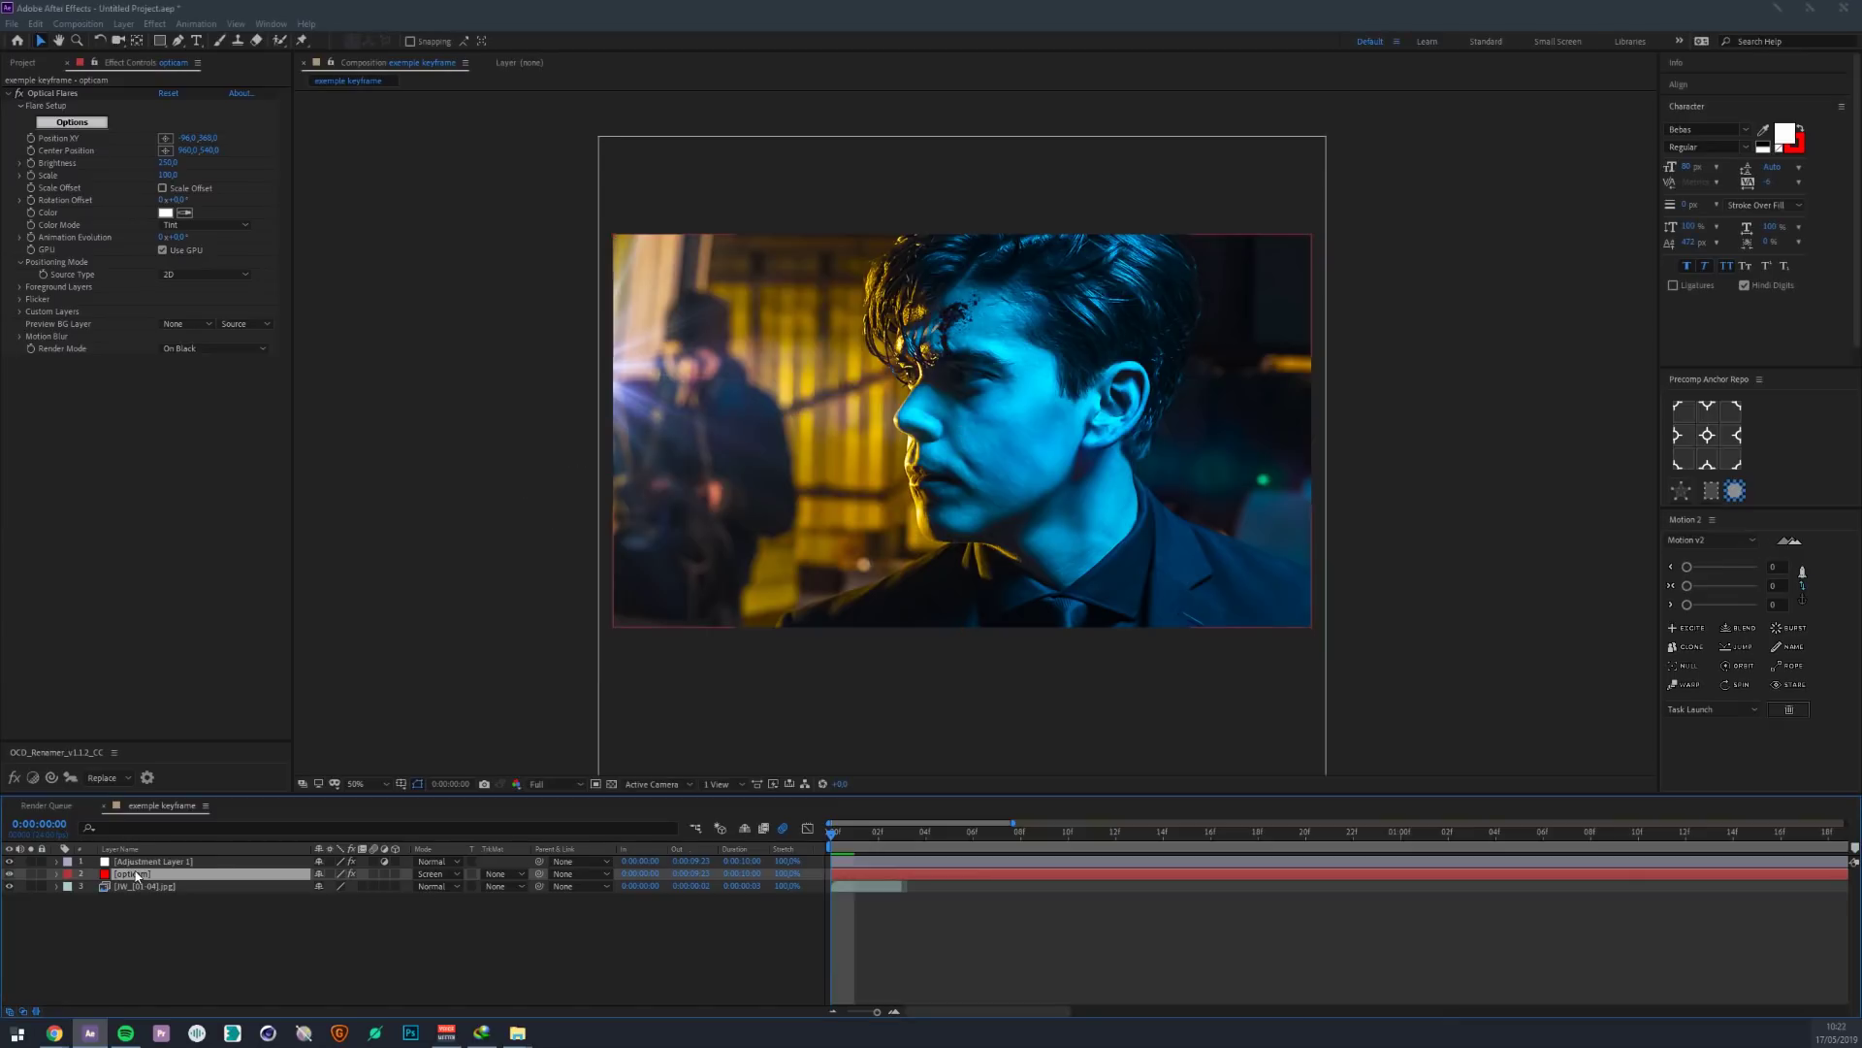
# - Pre-compose the opticam layer as "optical" with all attributes moved into the new composition, and set its blending mode to Screen
pyautogui.click(136, 26)
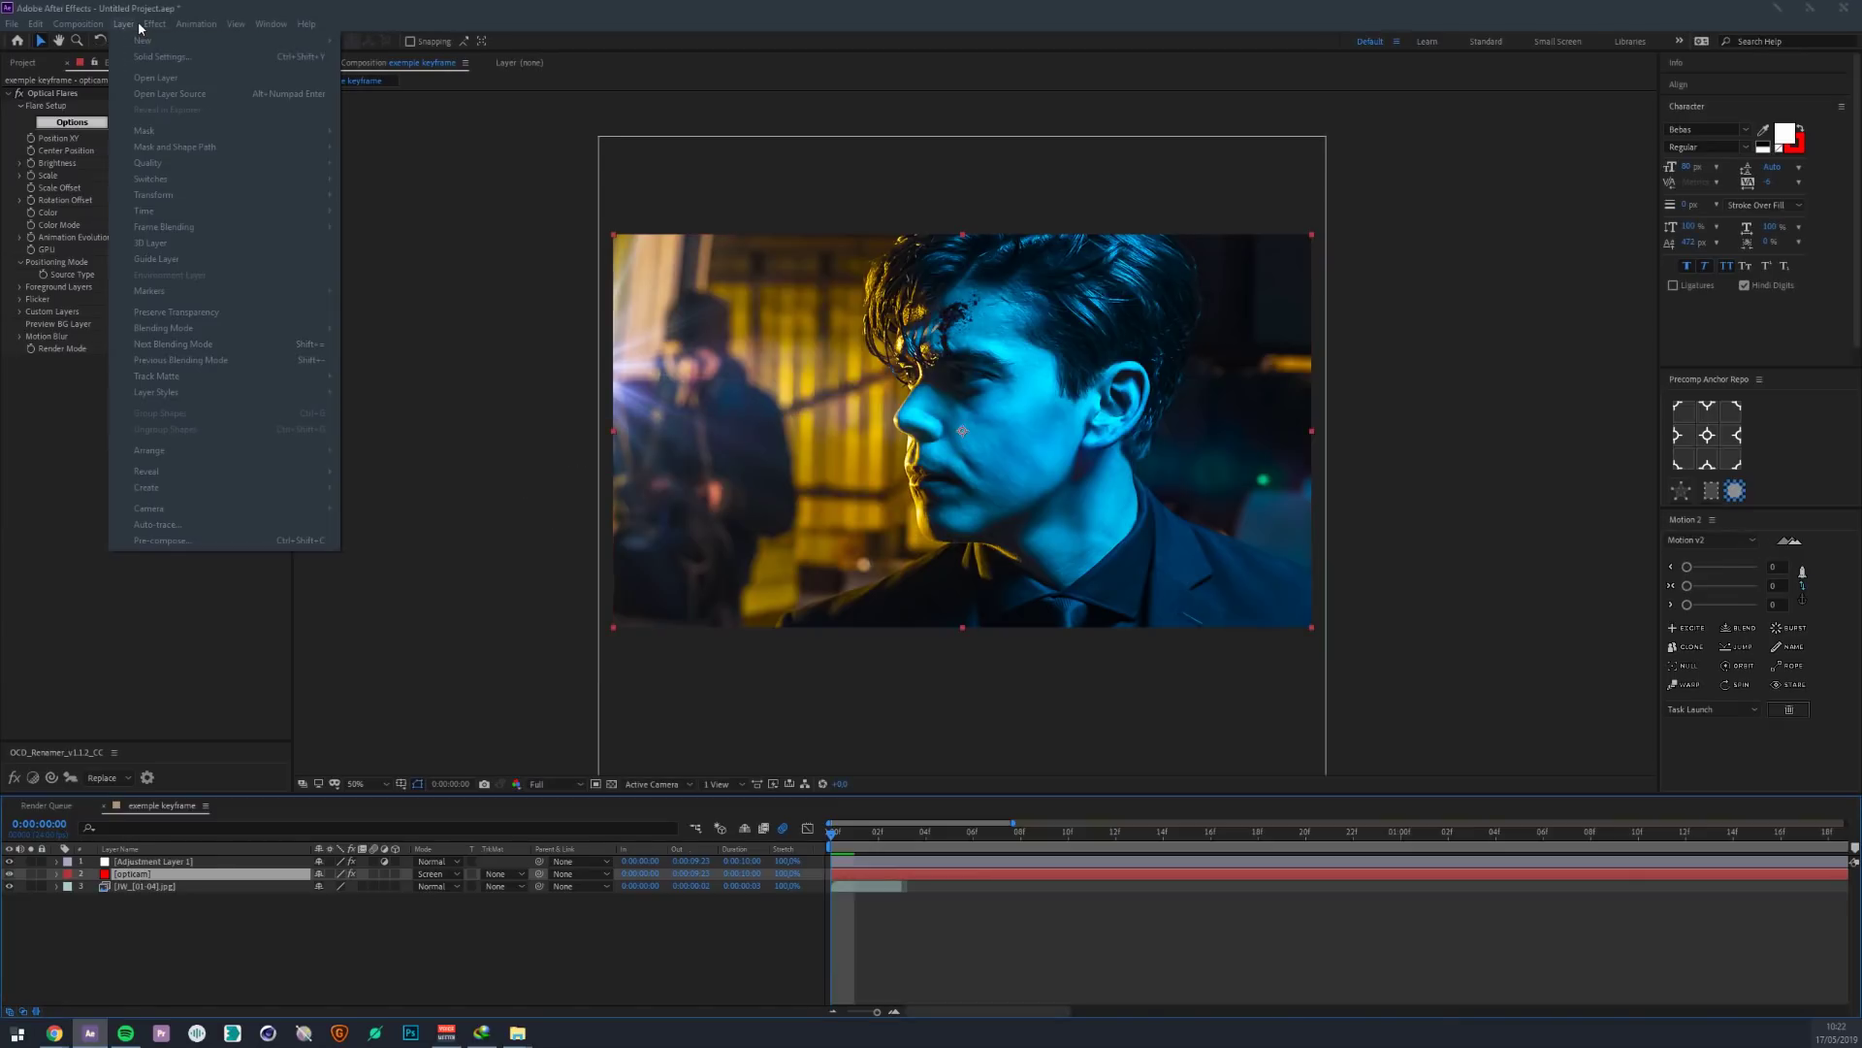
pyautogui.click(175, 541)
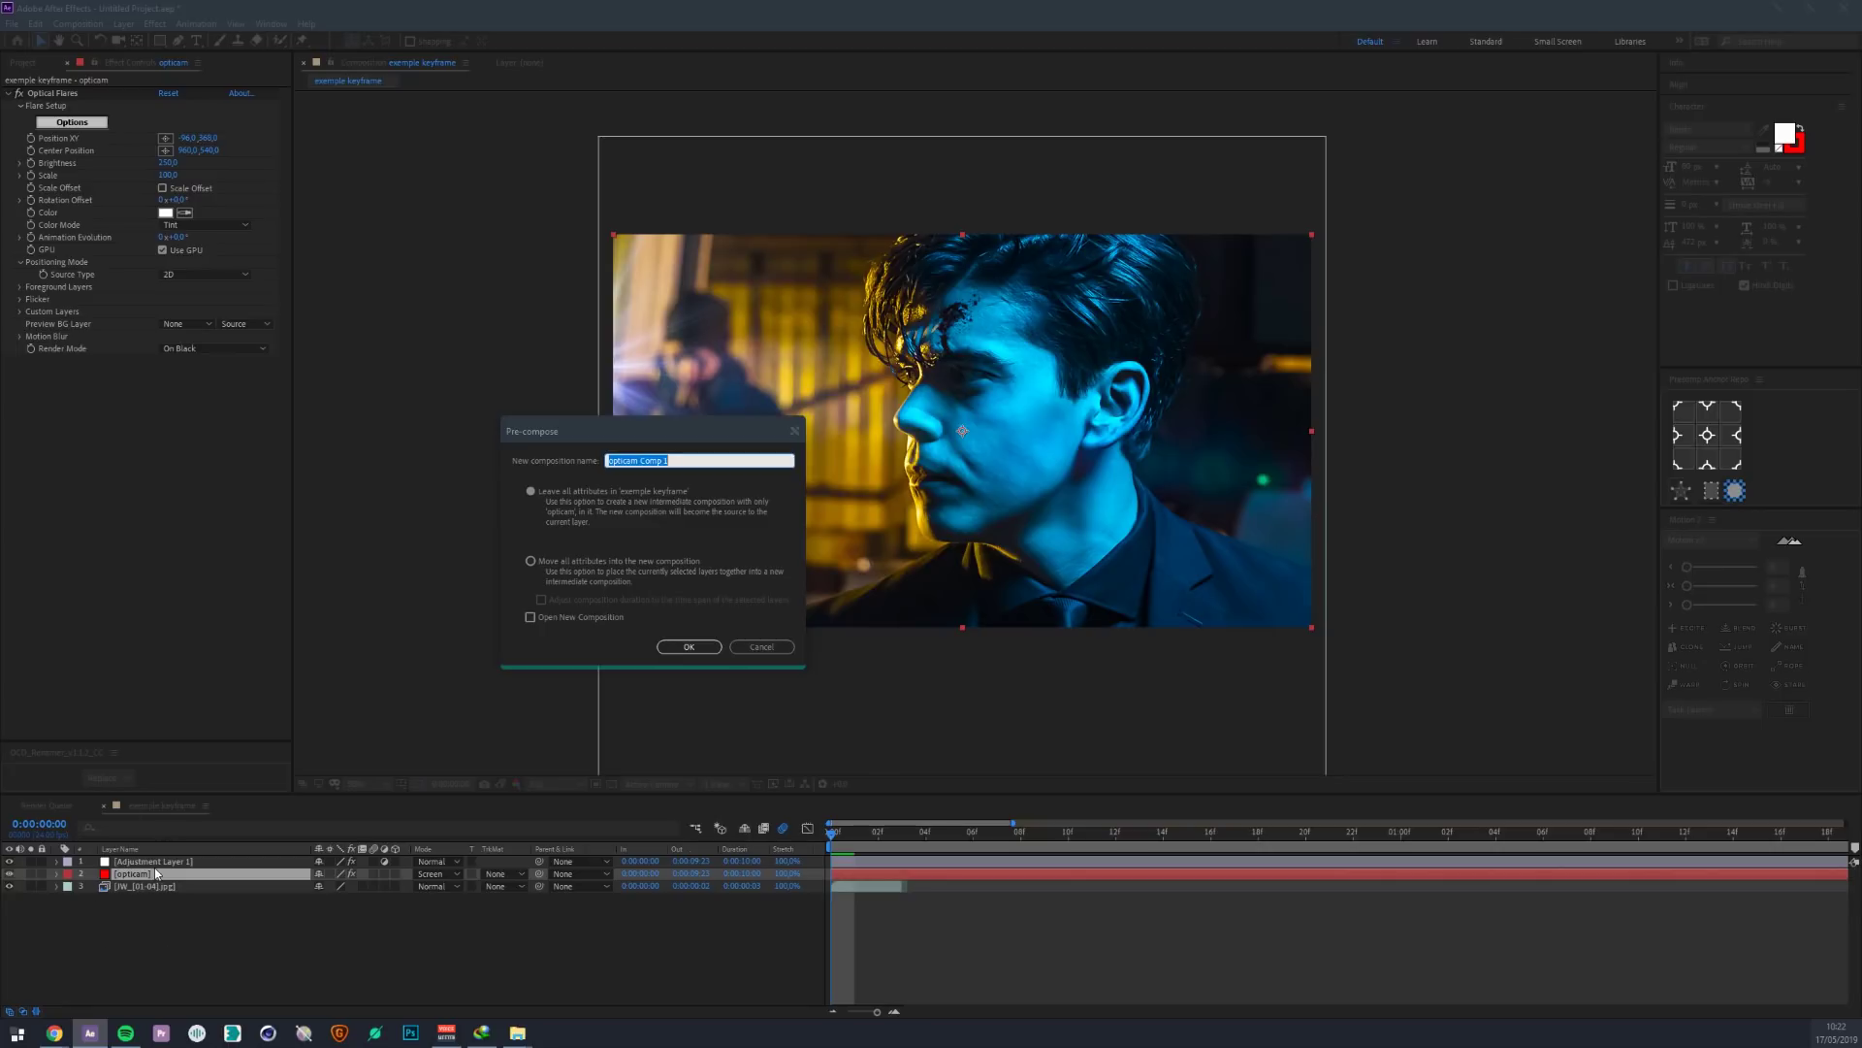
pyautogui.click(562, 567)
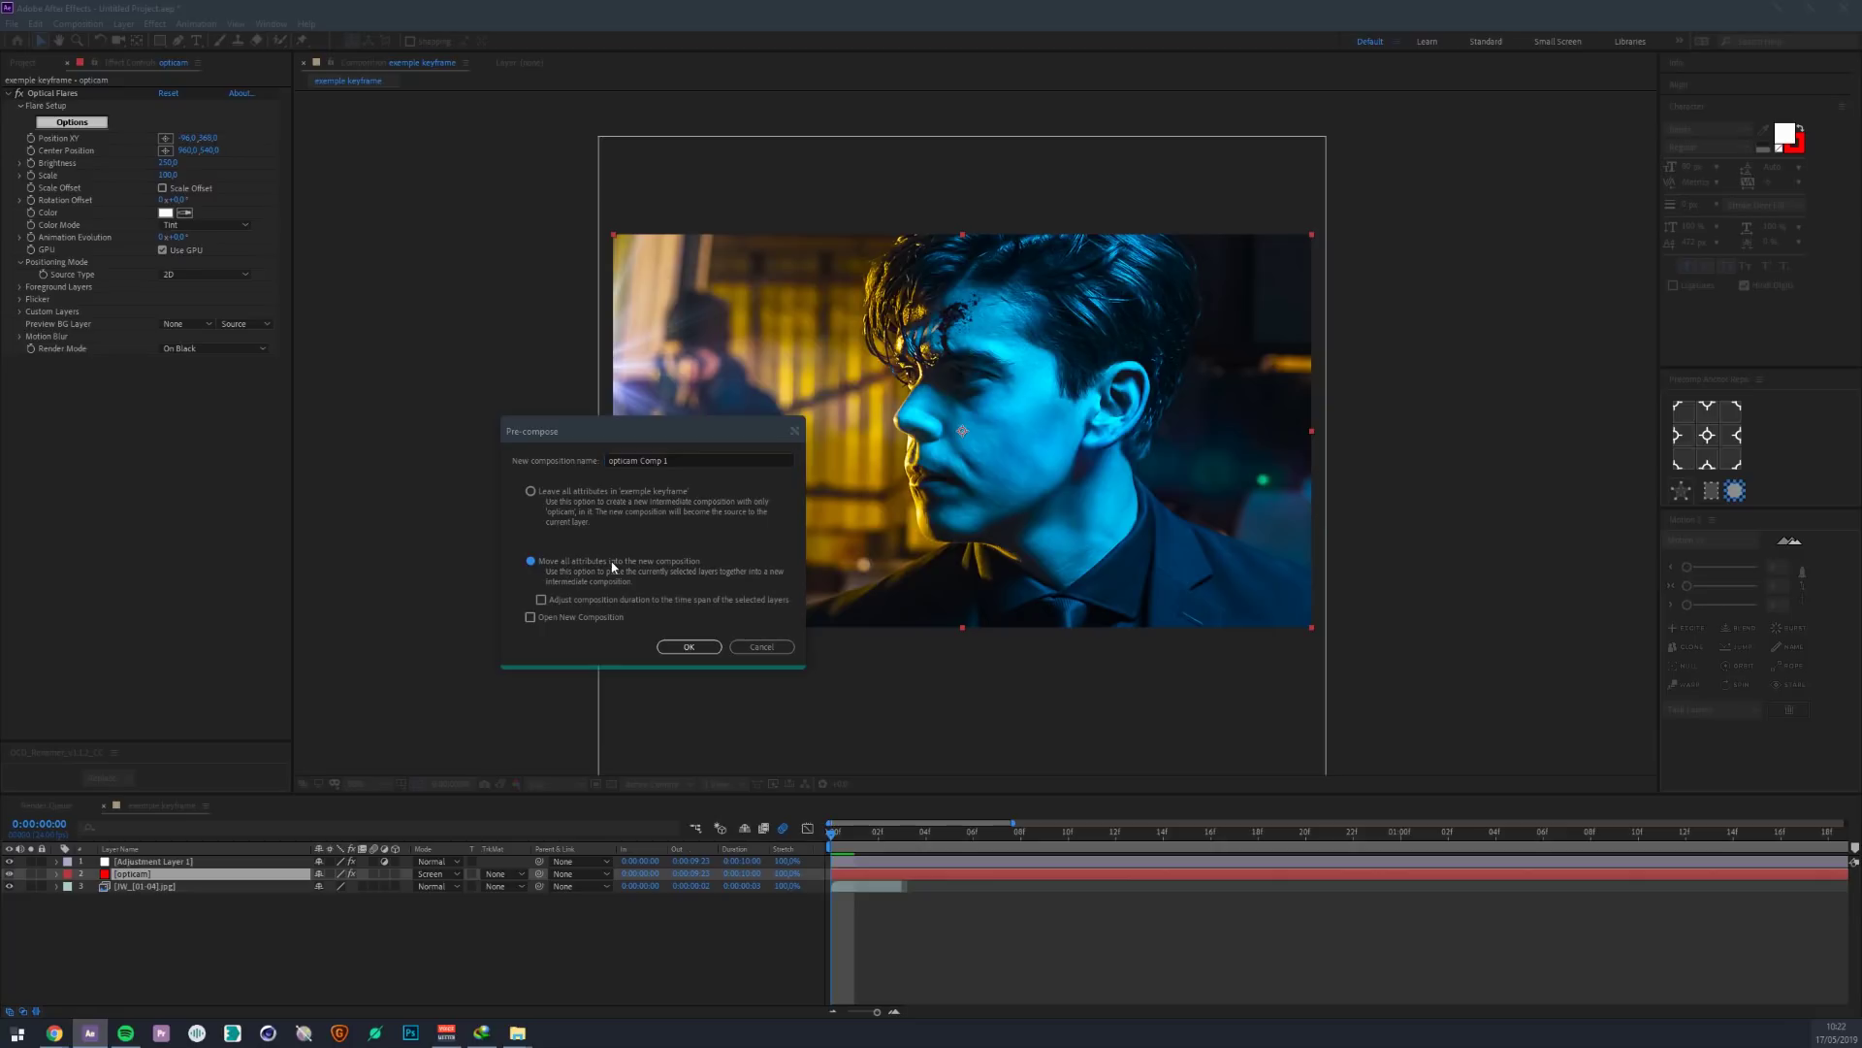
pyautogui.tripleClick(688, 455)
pyautogui.write('optical')
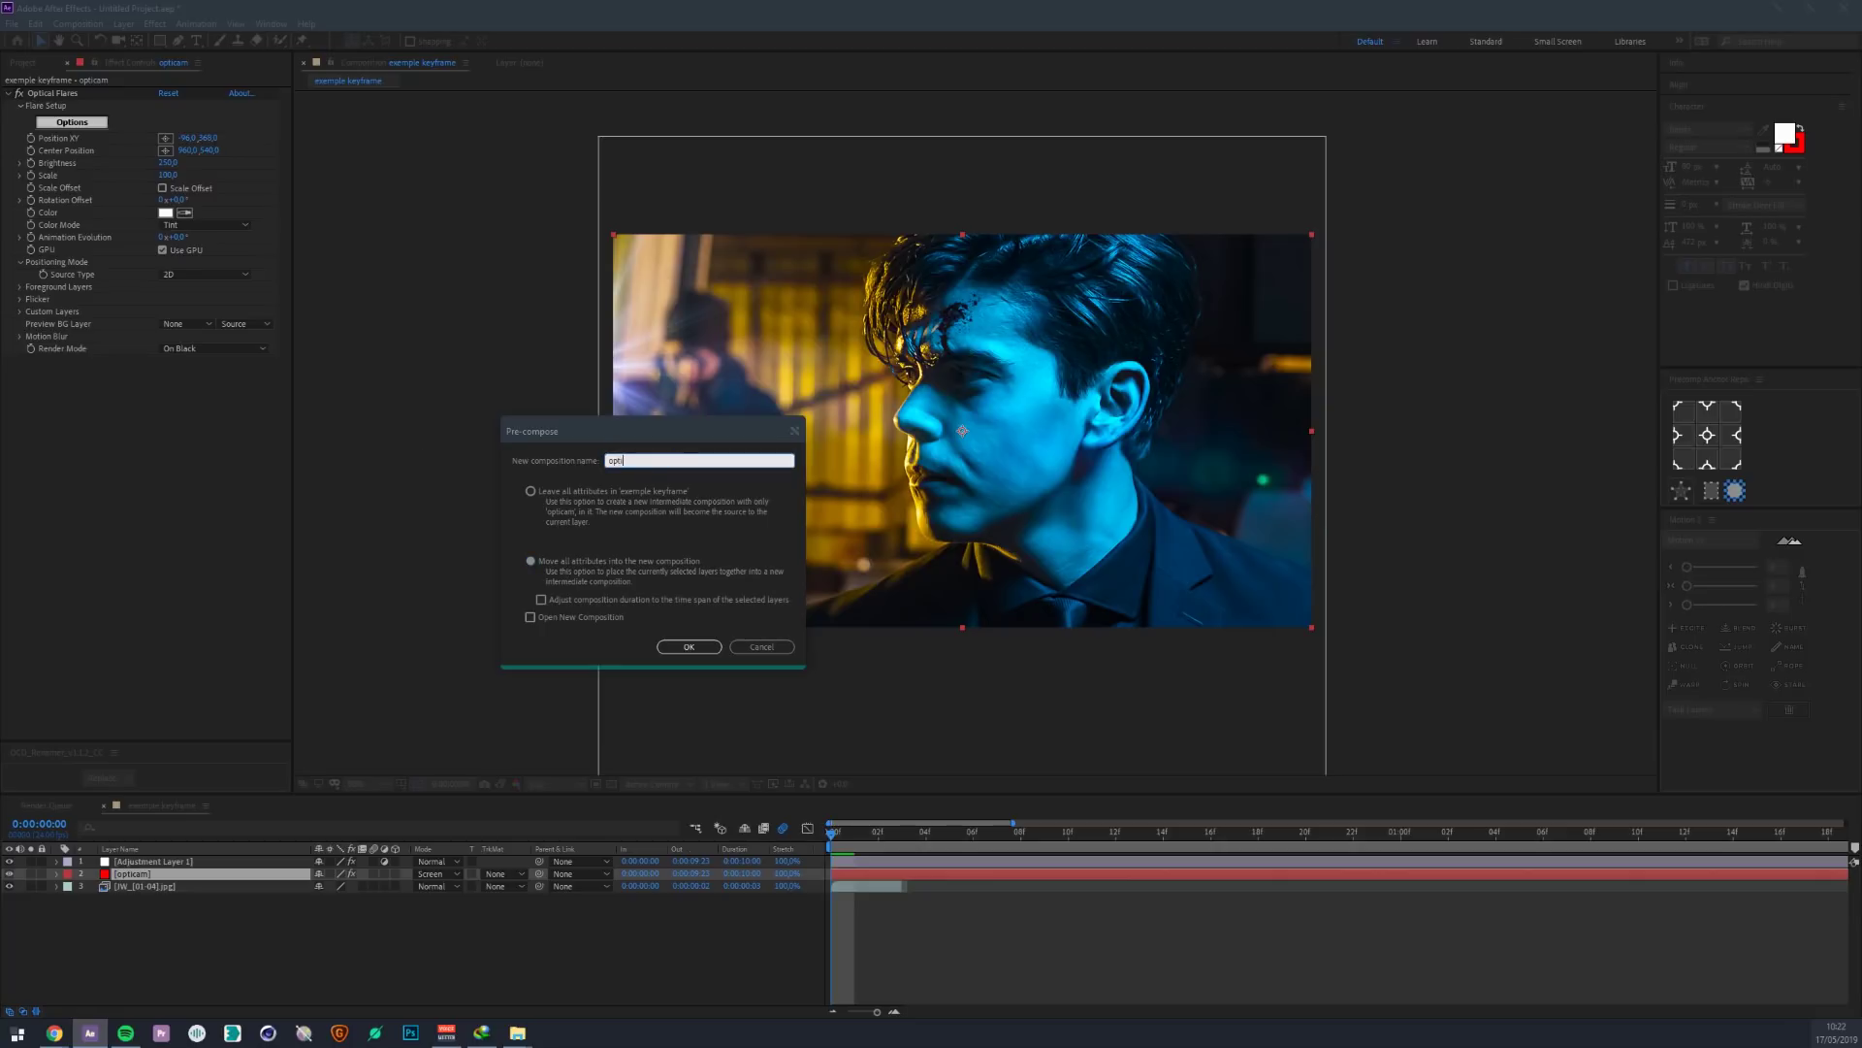
pyautogui.press('Return')
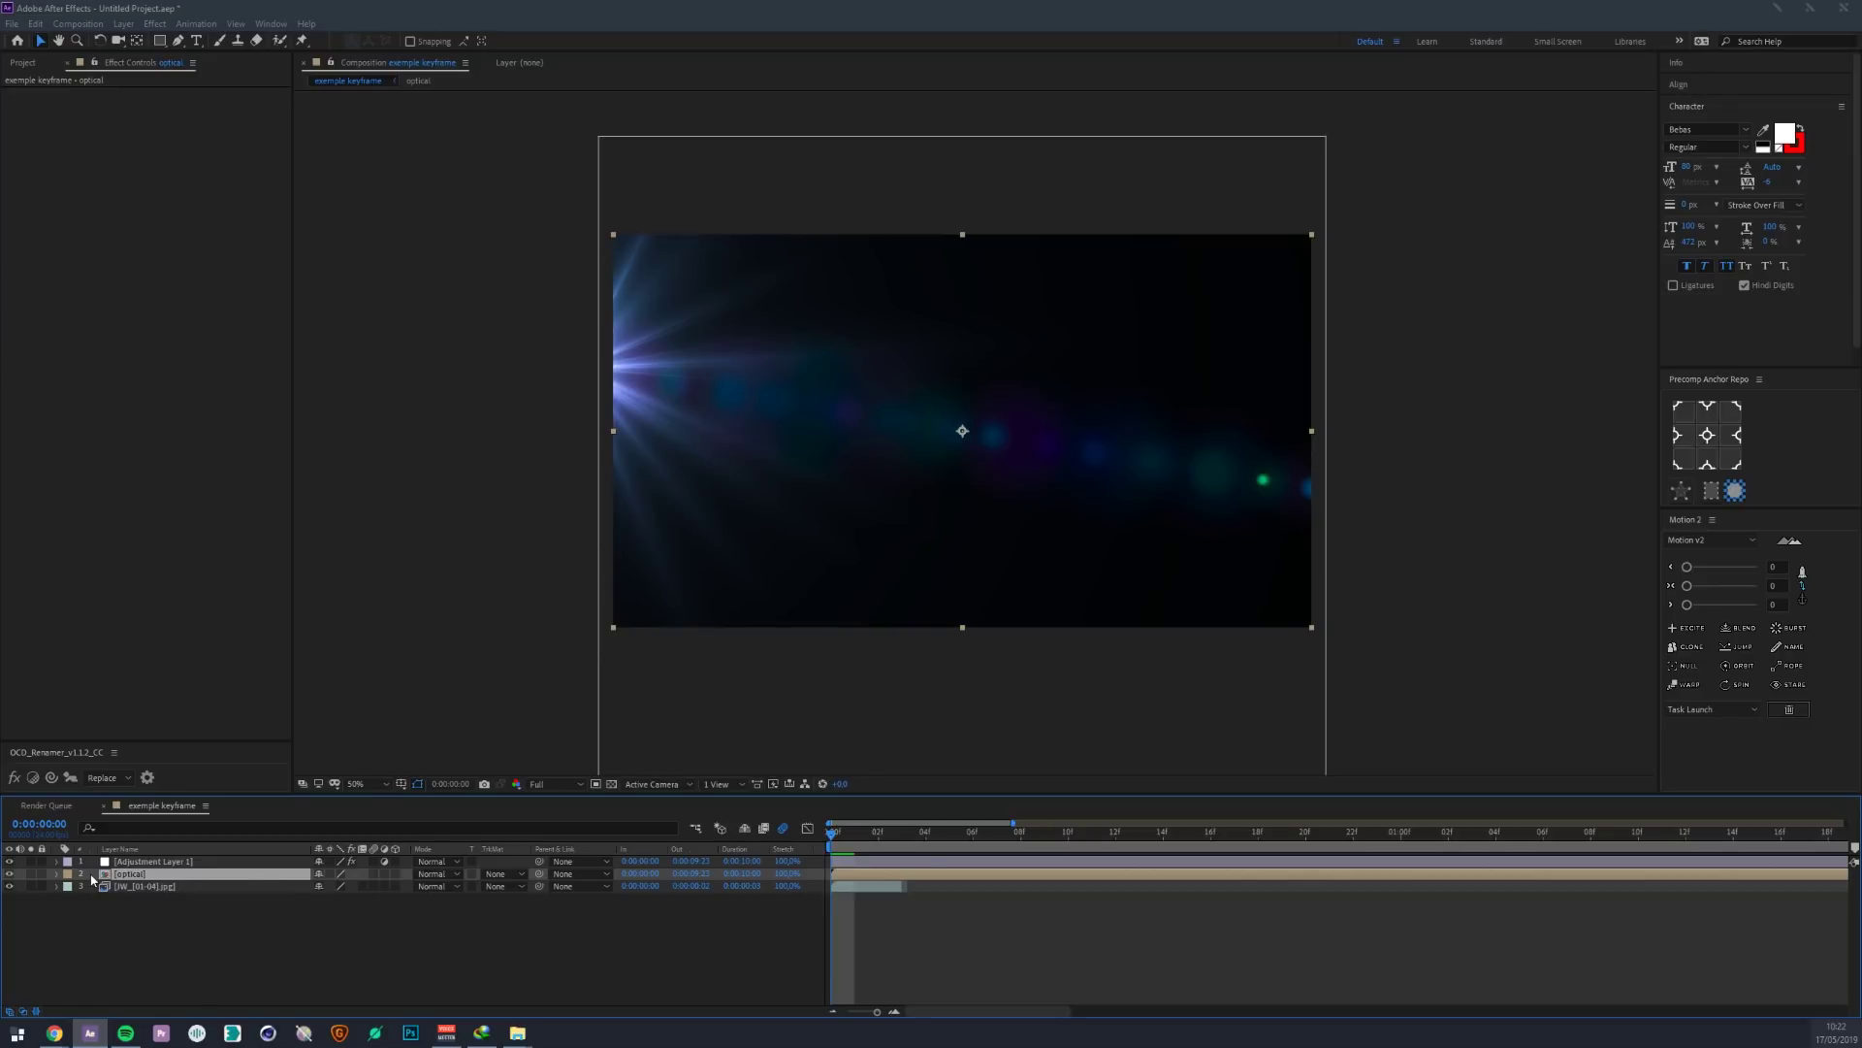
pyautogui.click(439, 874)
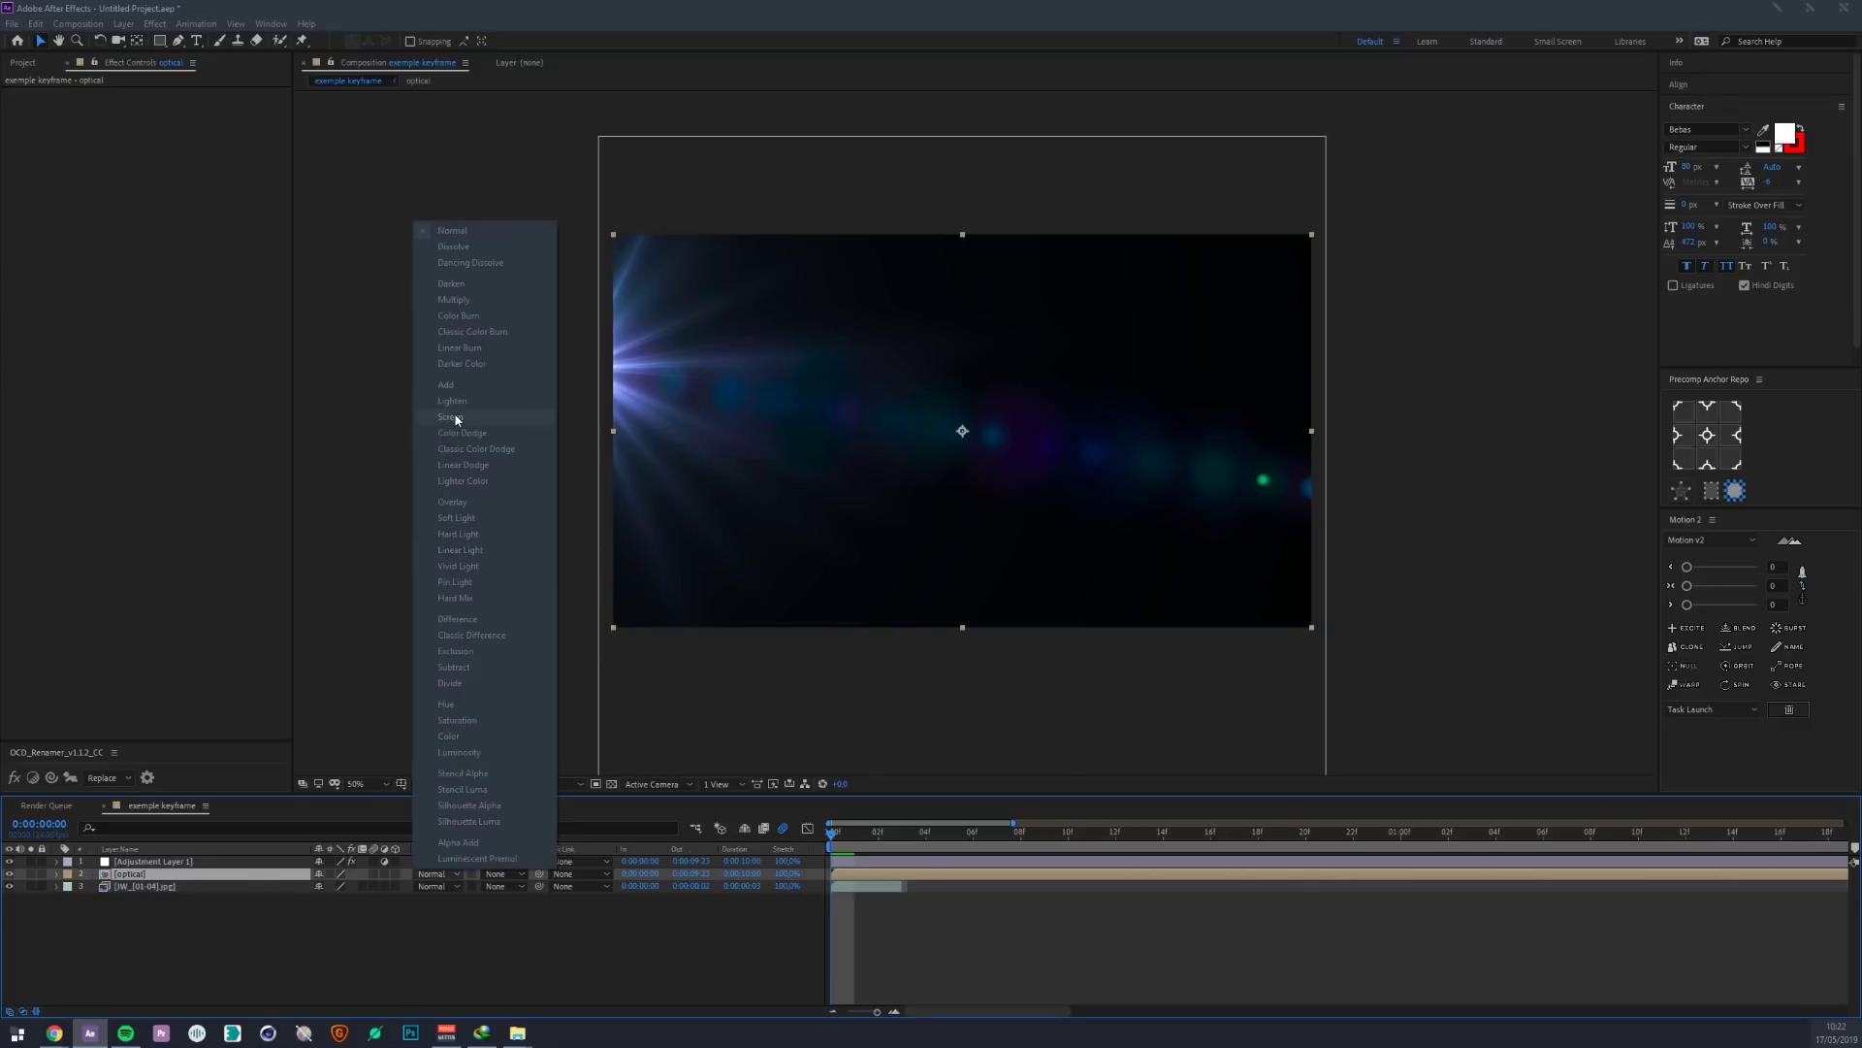
pyautogui.click(450, 417)
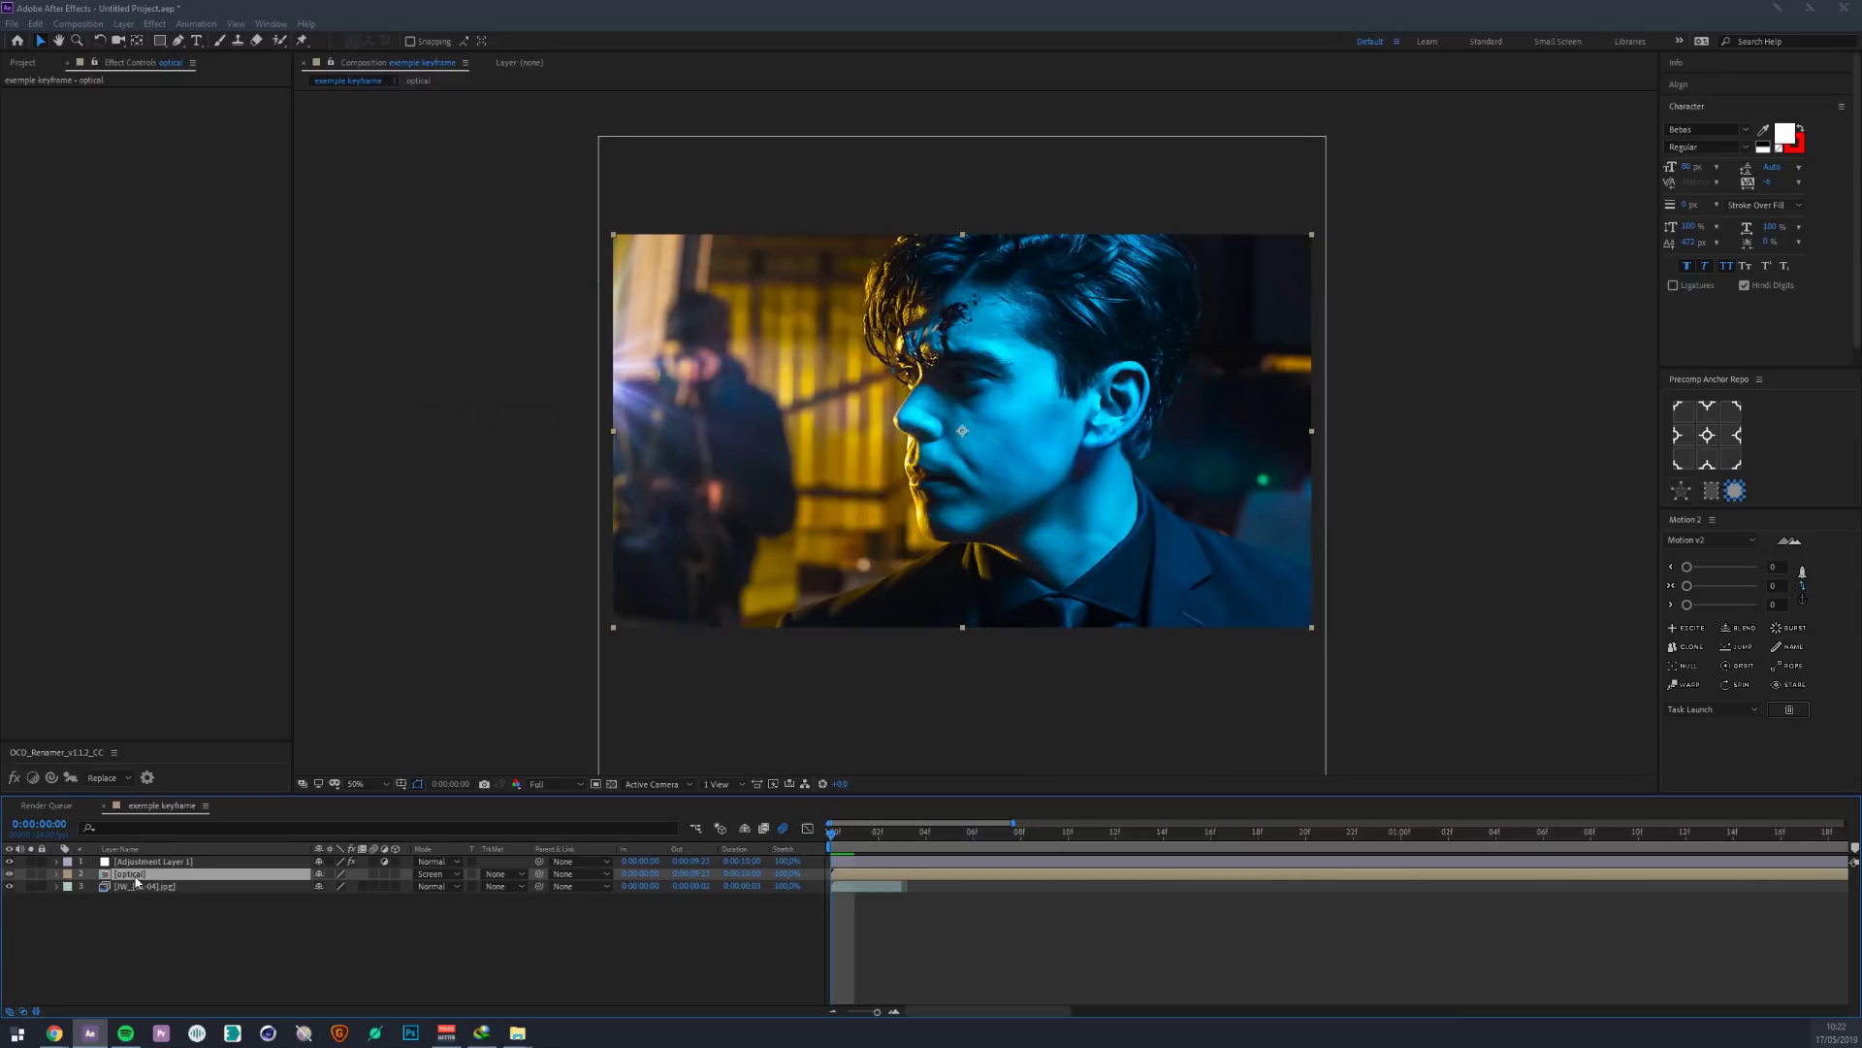
# - Look inside the optical composition and return to the exemple keyframe composition
pyautogui.doubleClick(134, 875)
pyautogui.click(108, 862)
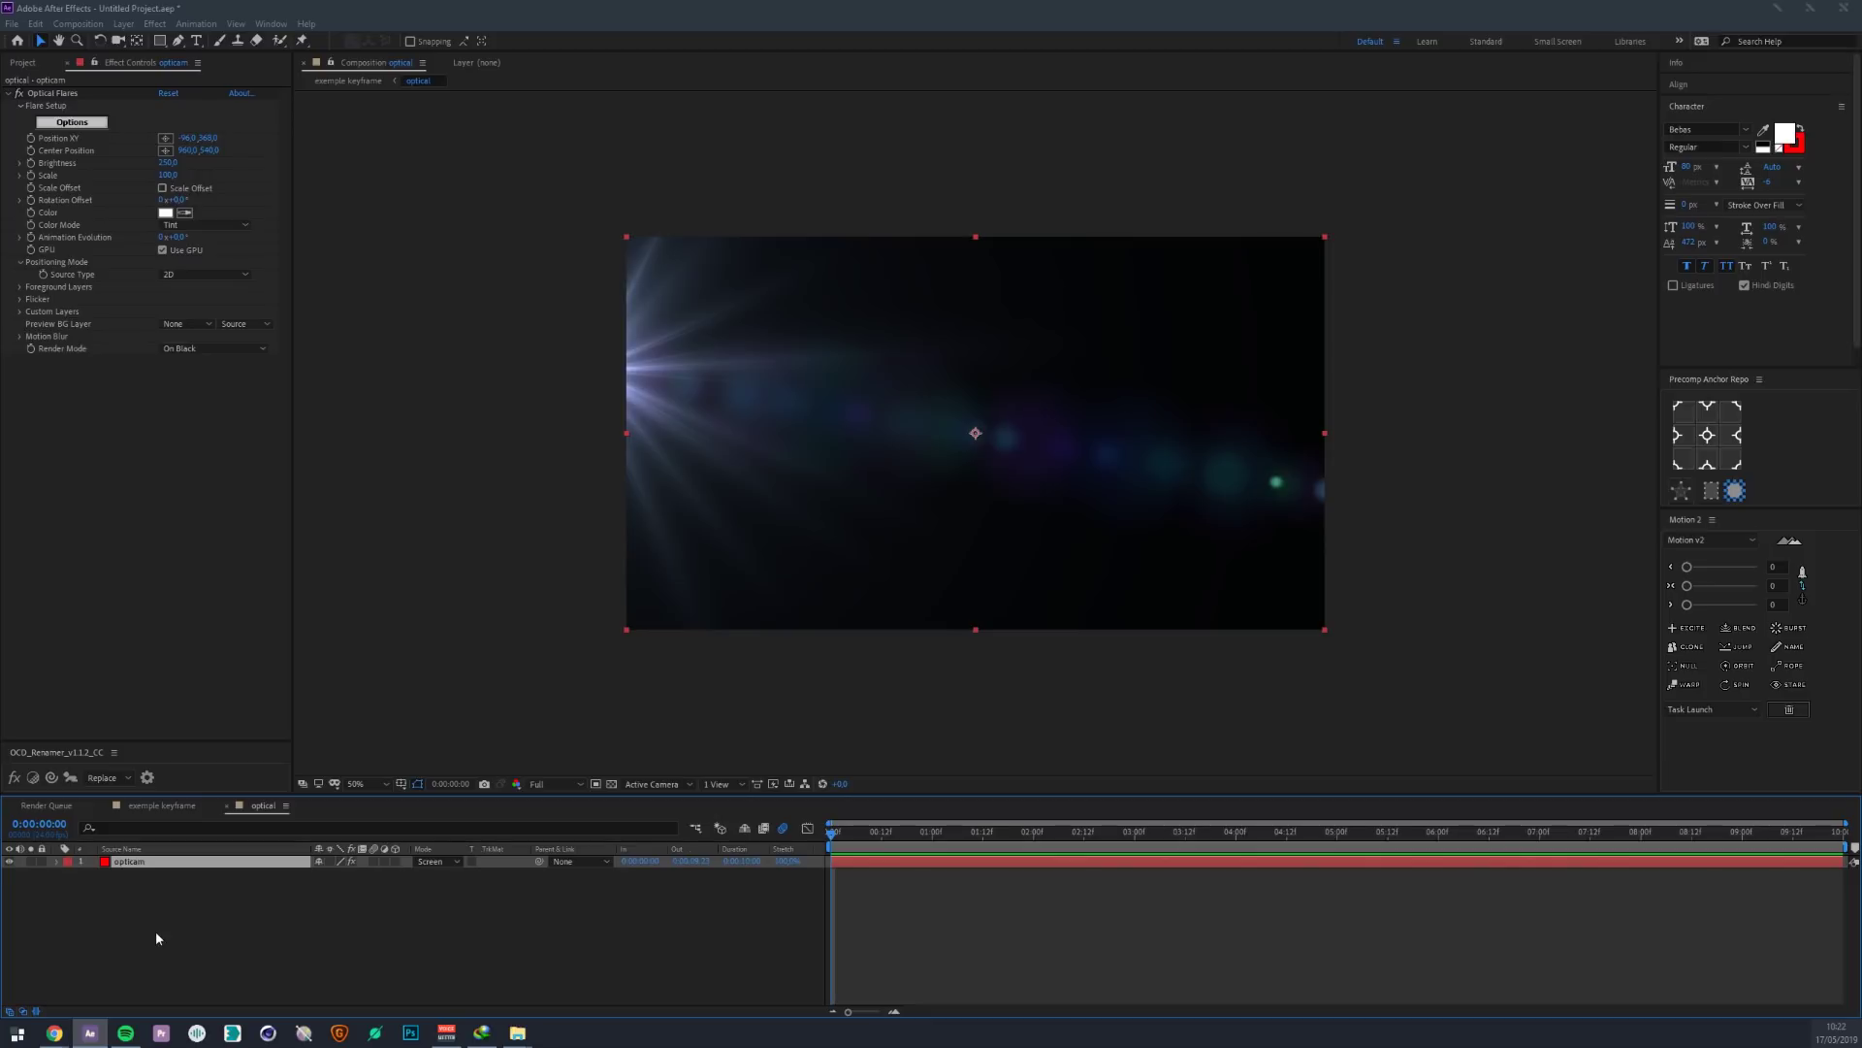
pyautogui.click(163, 805)
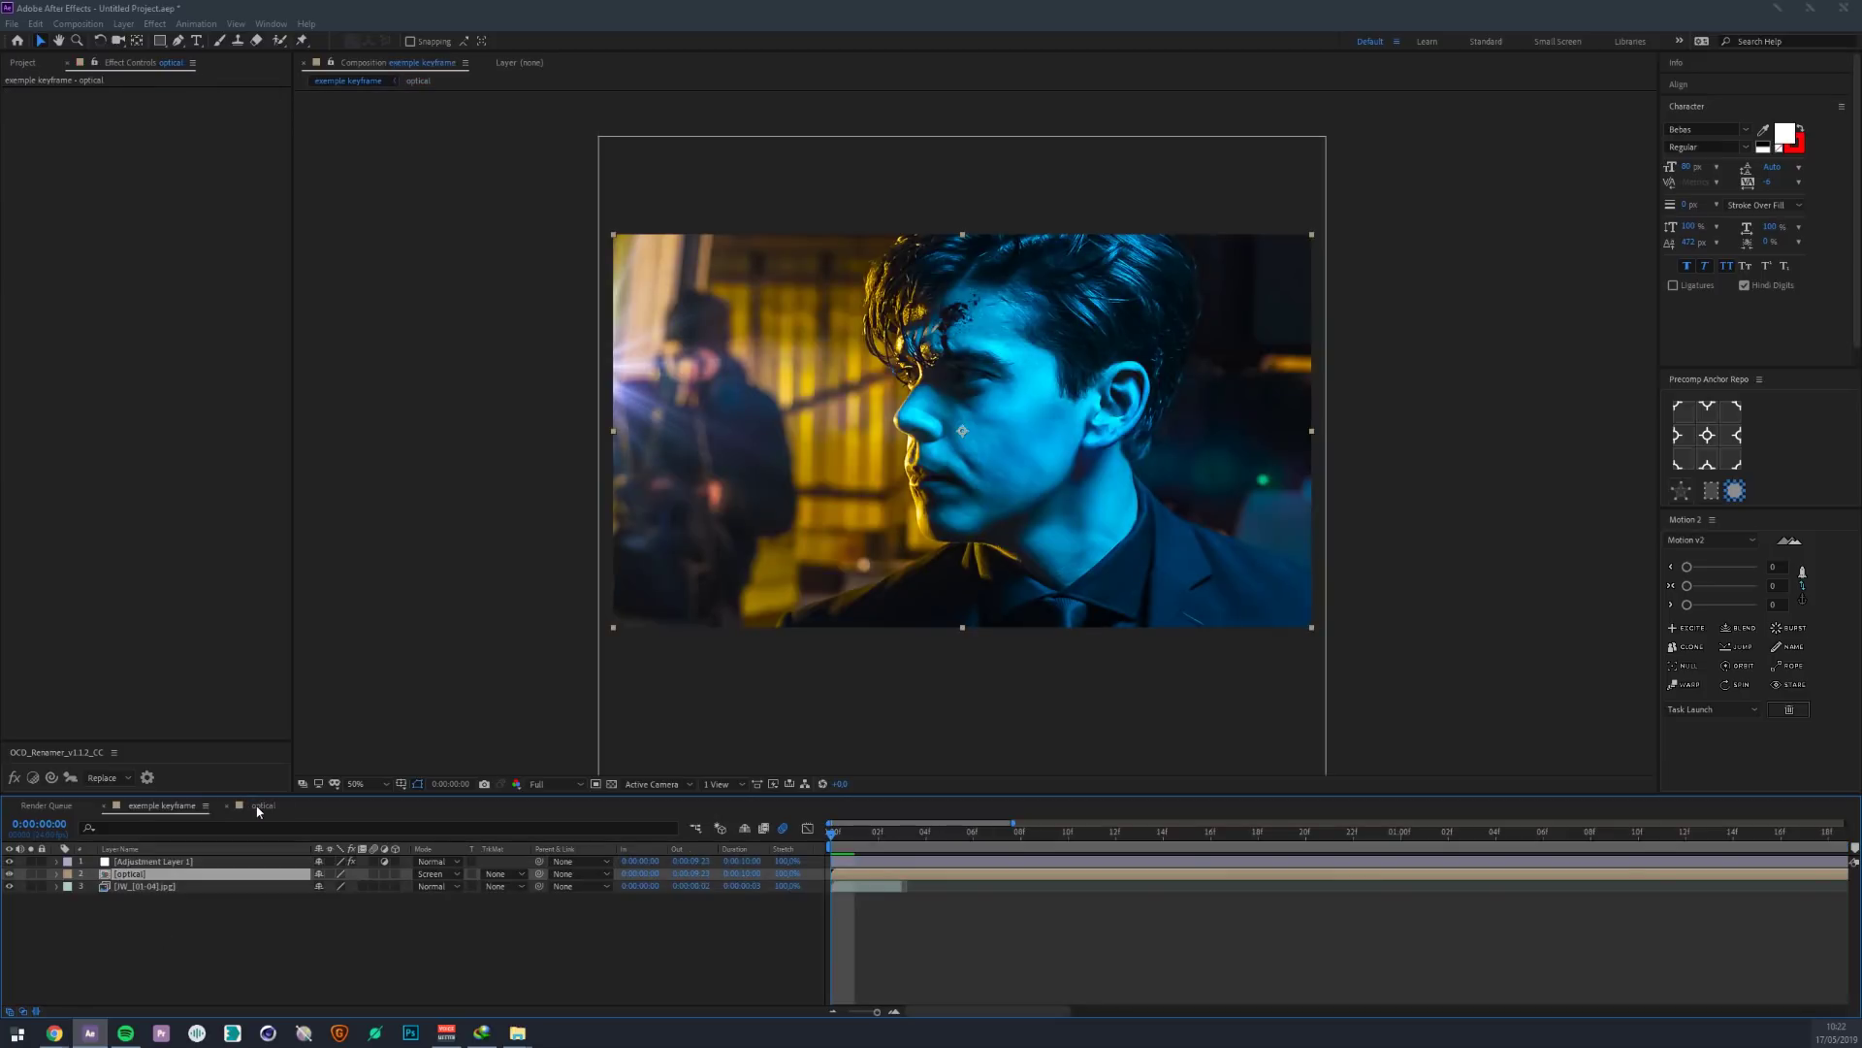
# - Add a text layer reading "optical flares" inside the optical composition
pyautogui.click(260, 806)
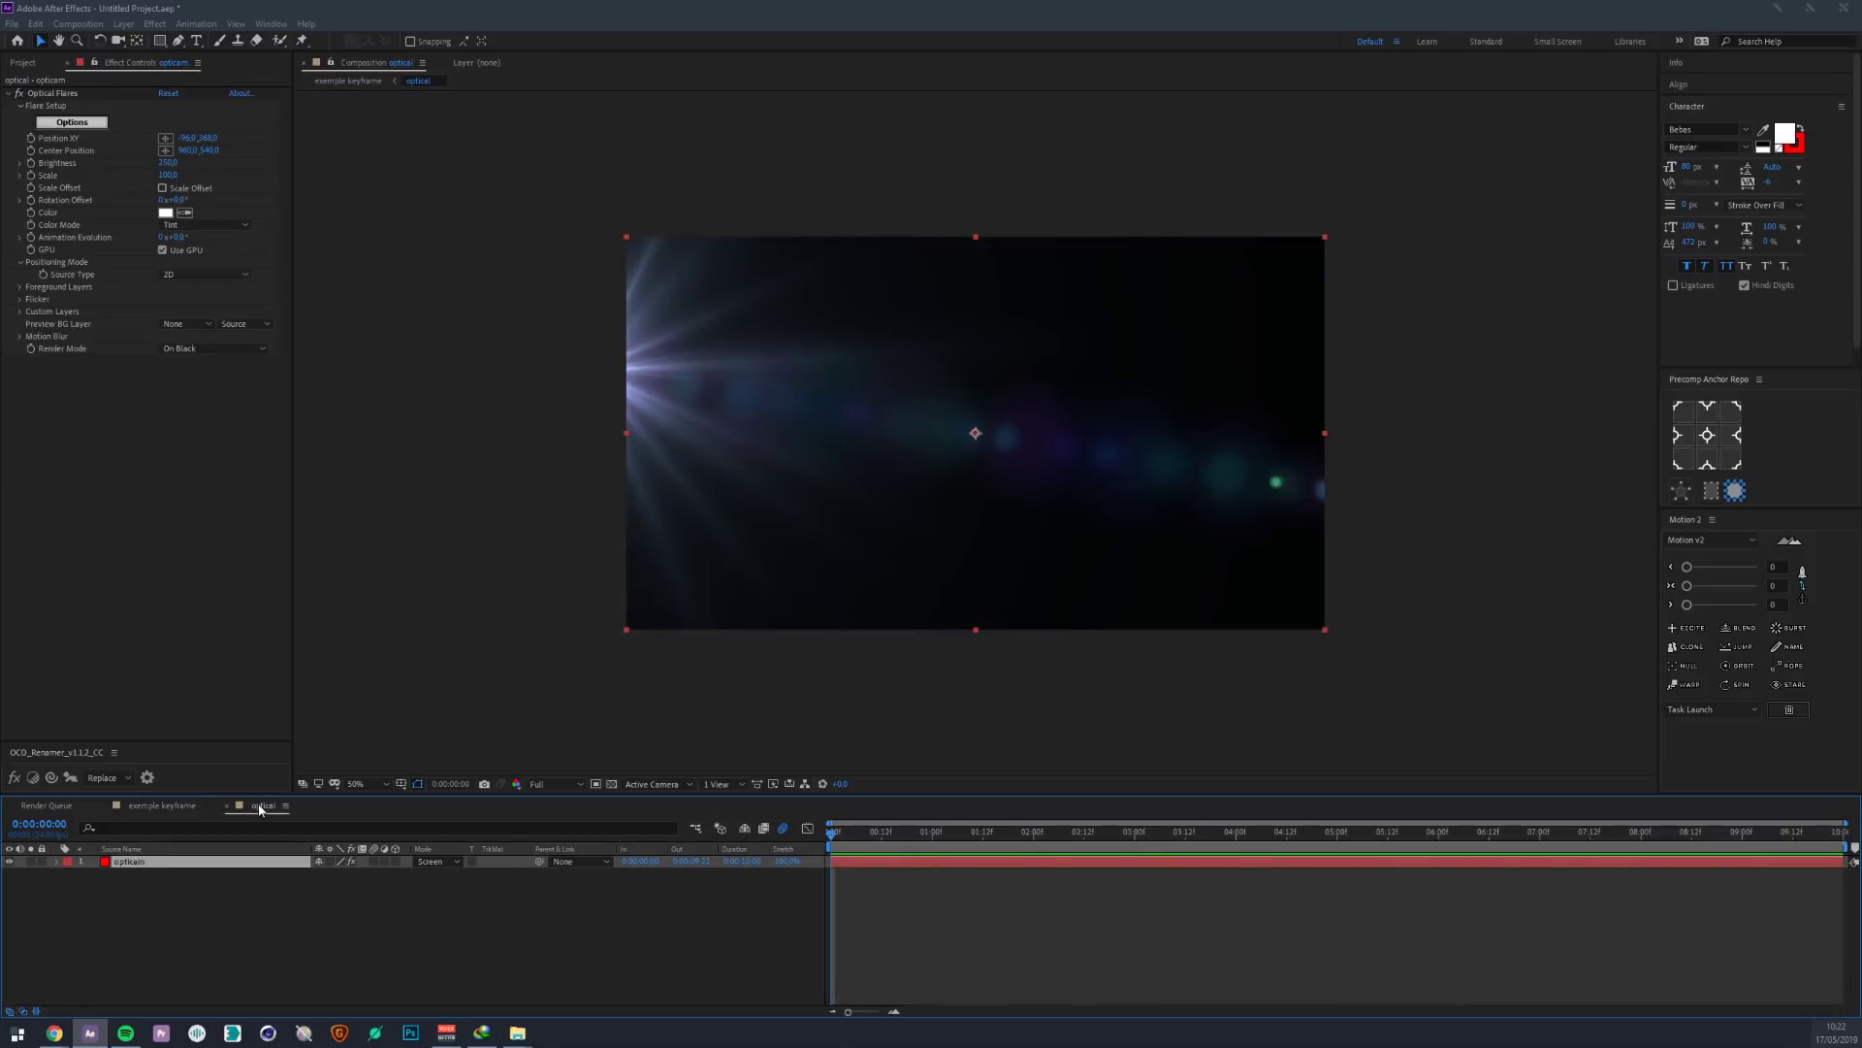
pyautogui.click(197, 41)
pyautogui.click(805, 436)
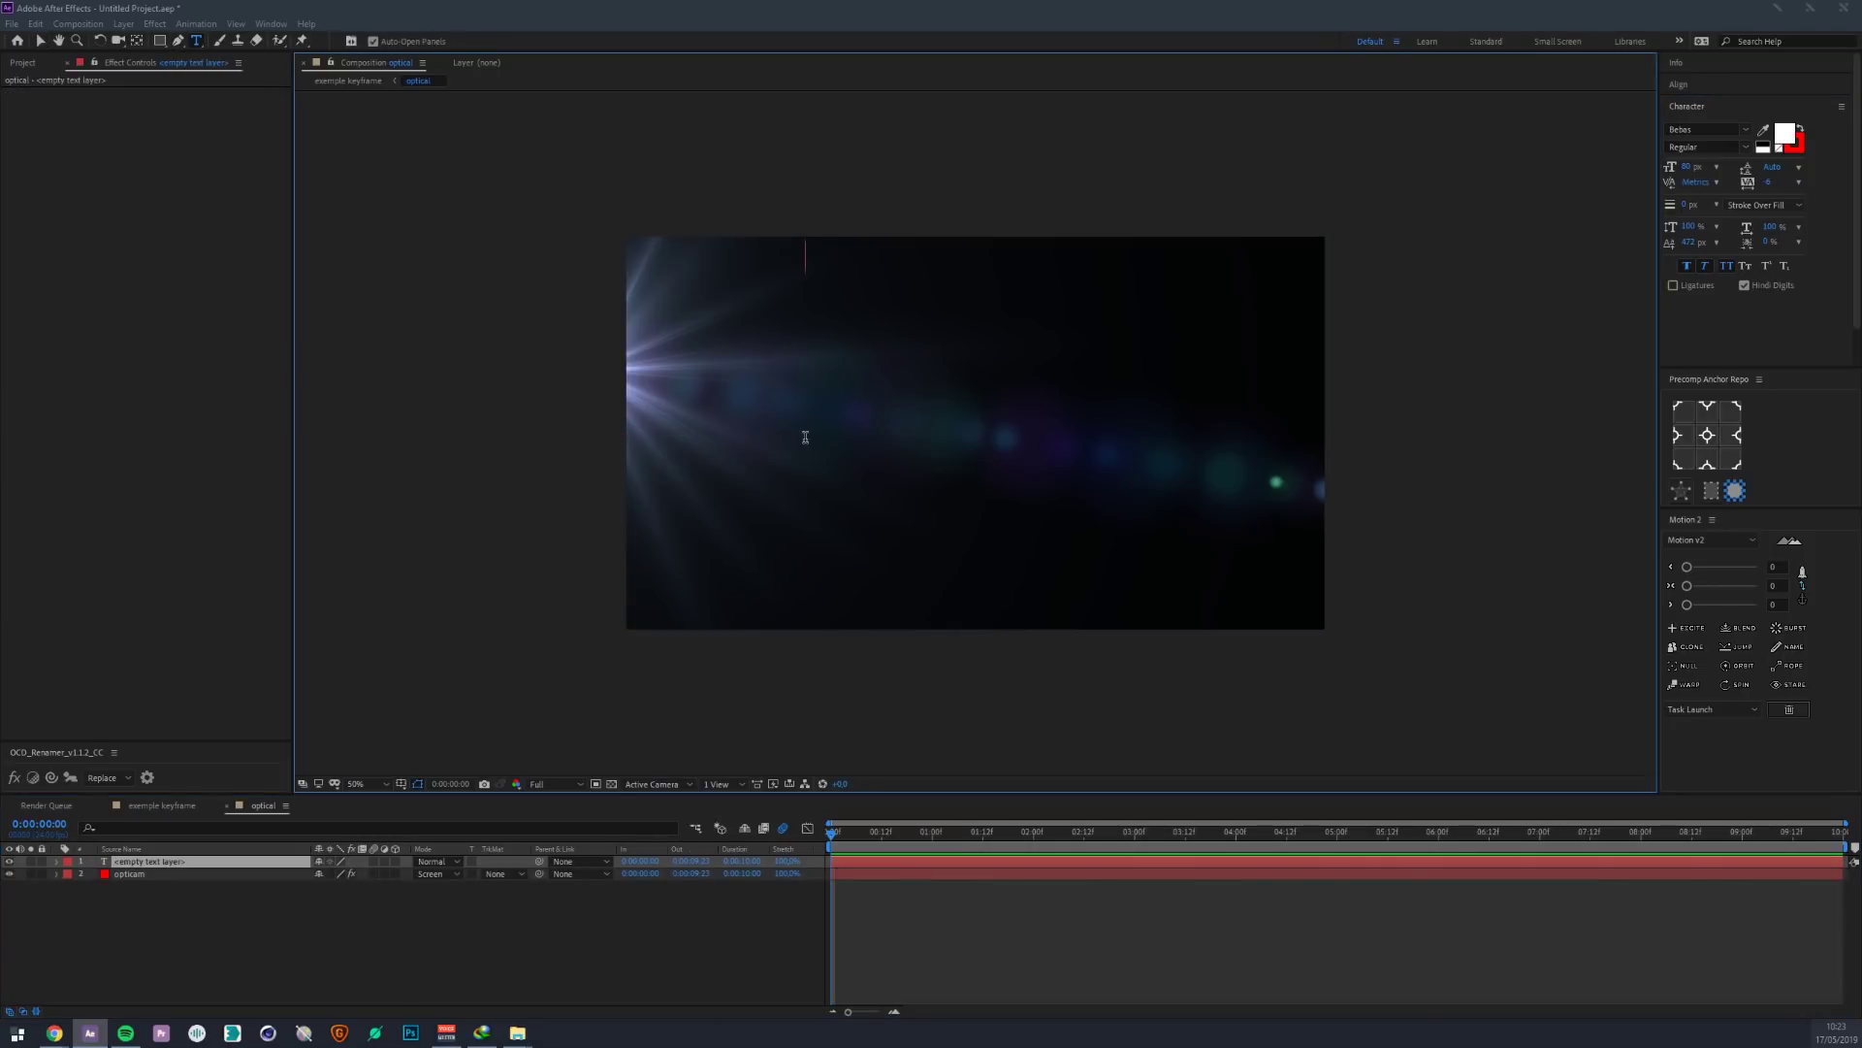
pyautogui.write('optical flares')
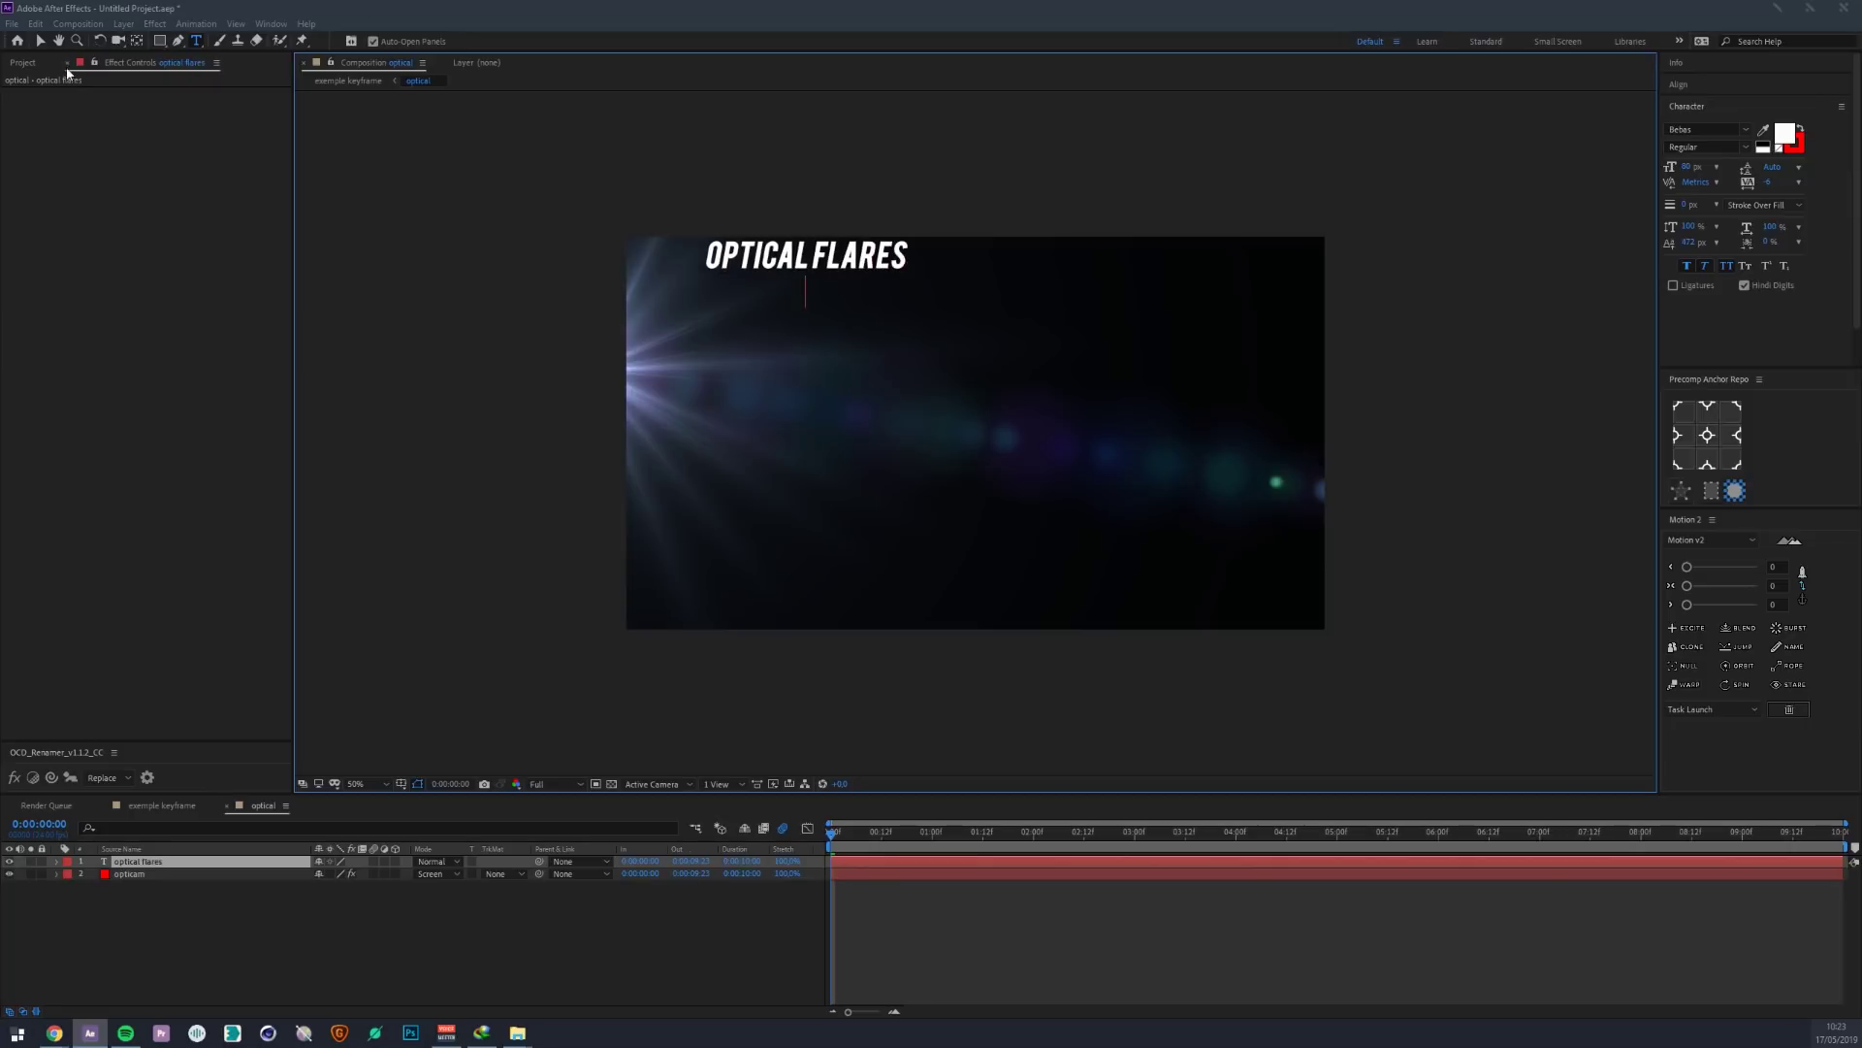
# - Center the text layer horizontally and vertically in the composition and center its anchor point
pyautogui.click(39, 40)
pyautogui.click(1678, 84)
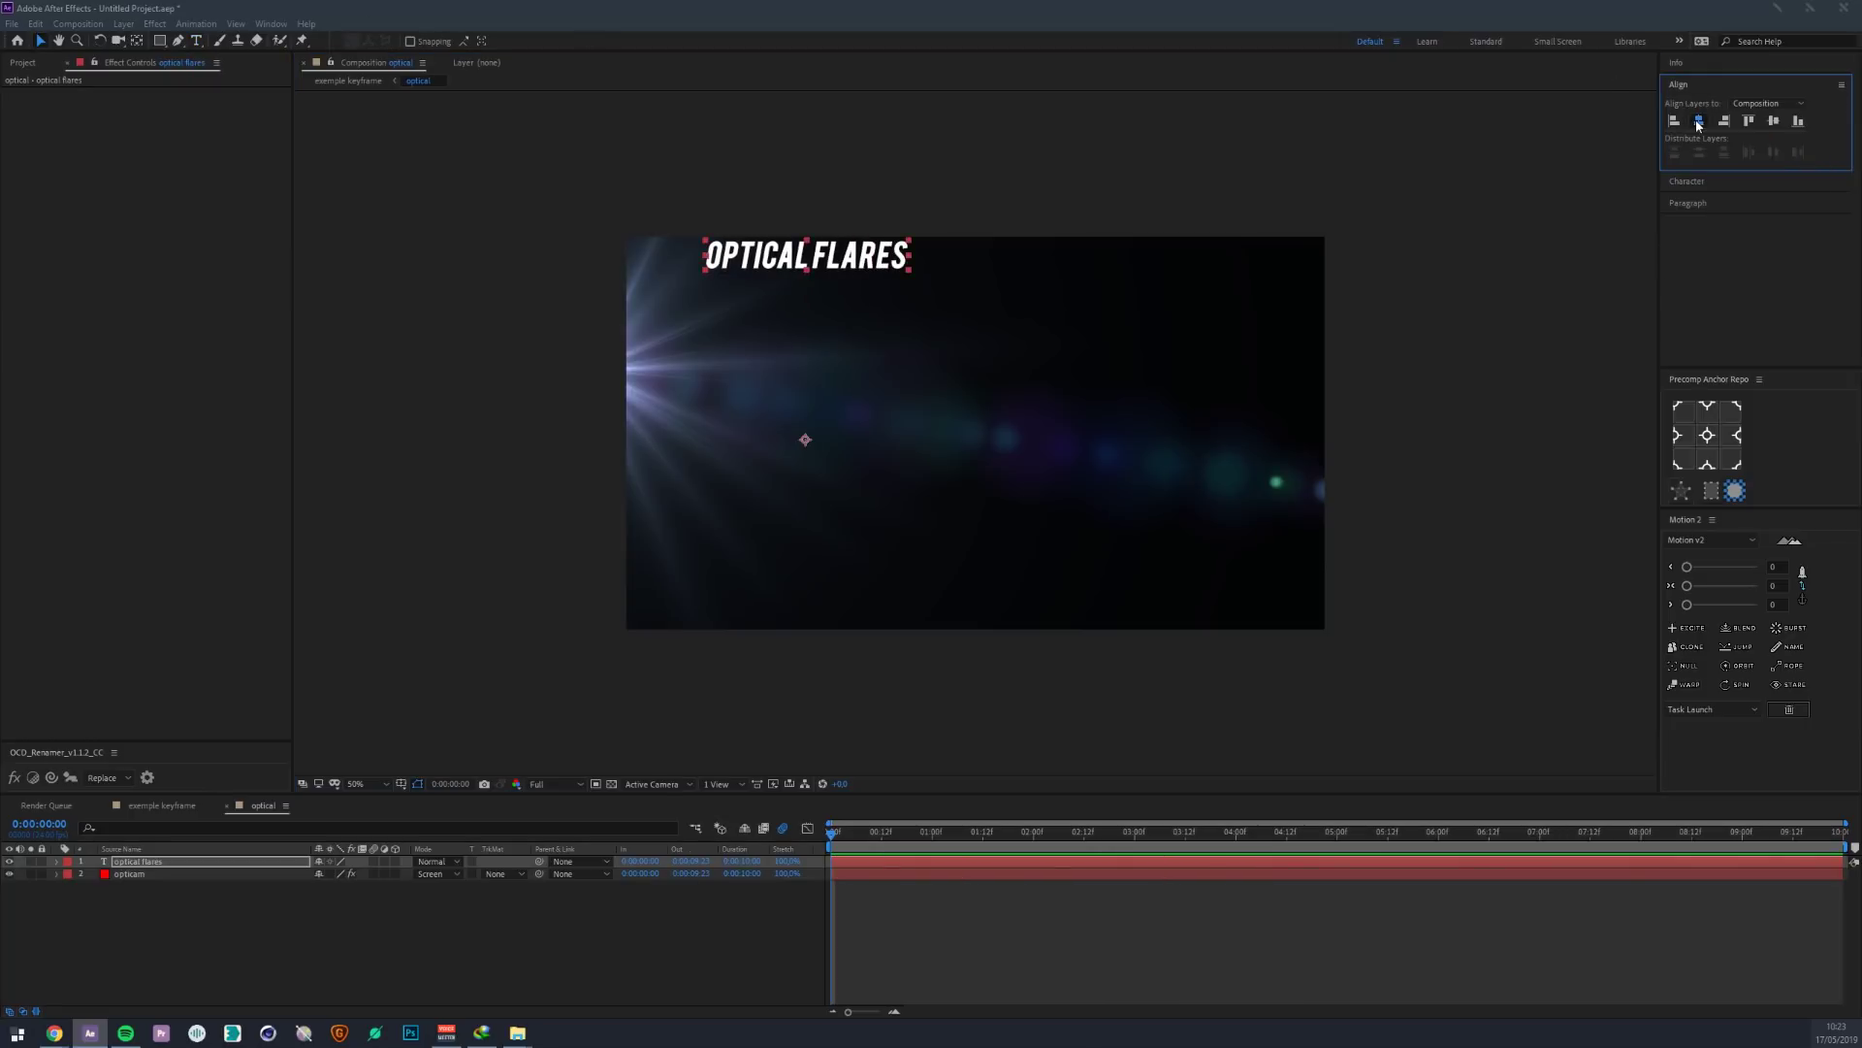
pyautogui.click(1699, 121)
pyautogui.click(1773, 120)
pyautogui.click(1712, 436)
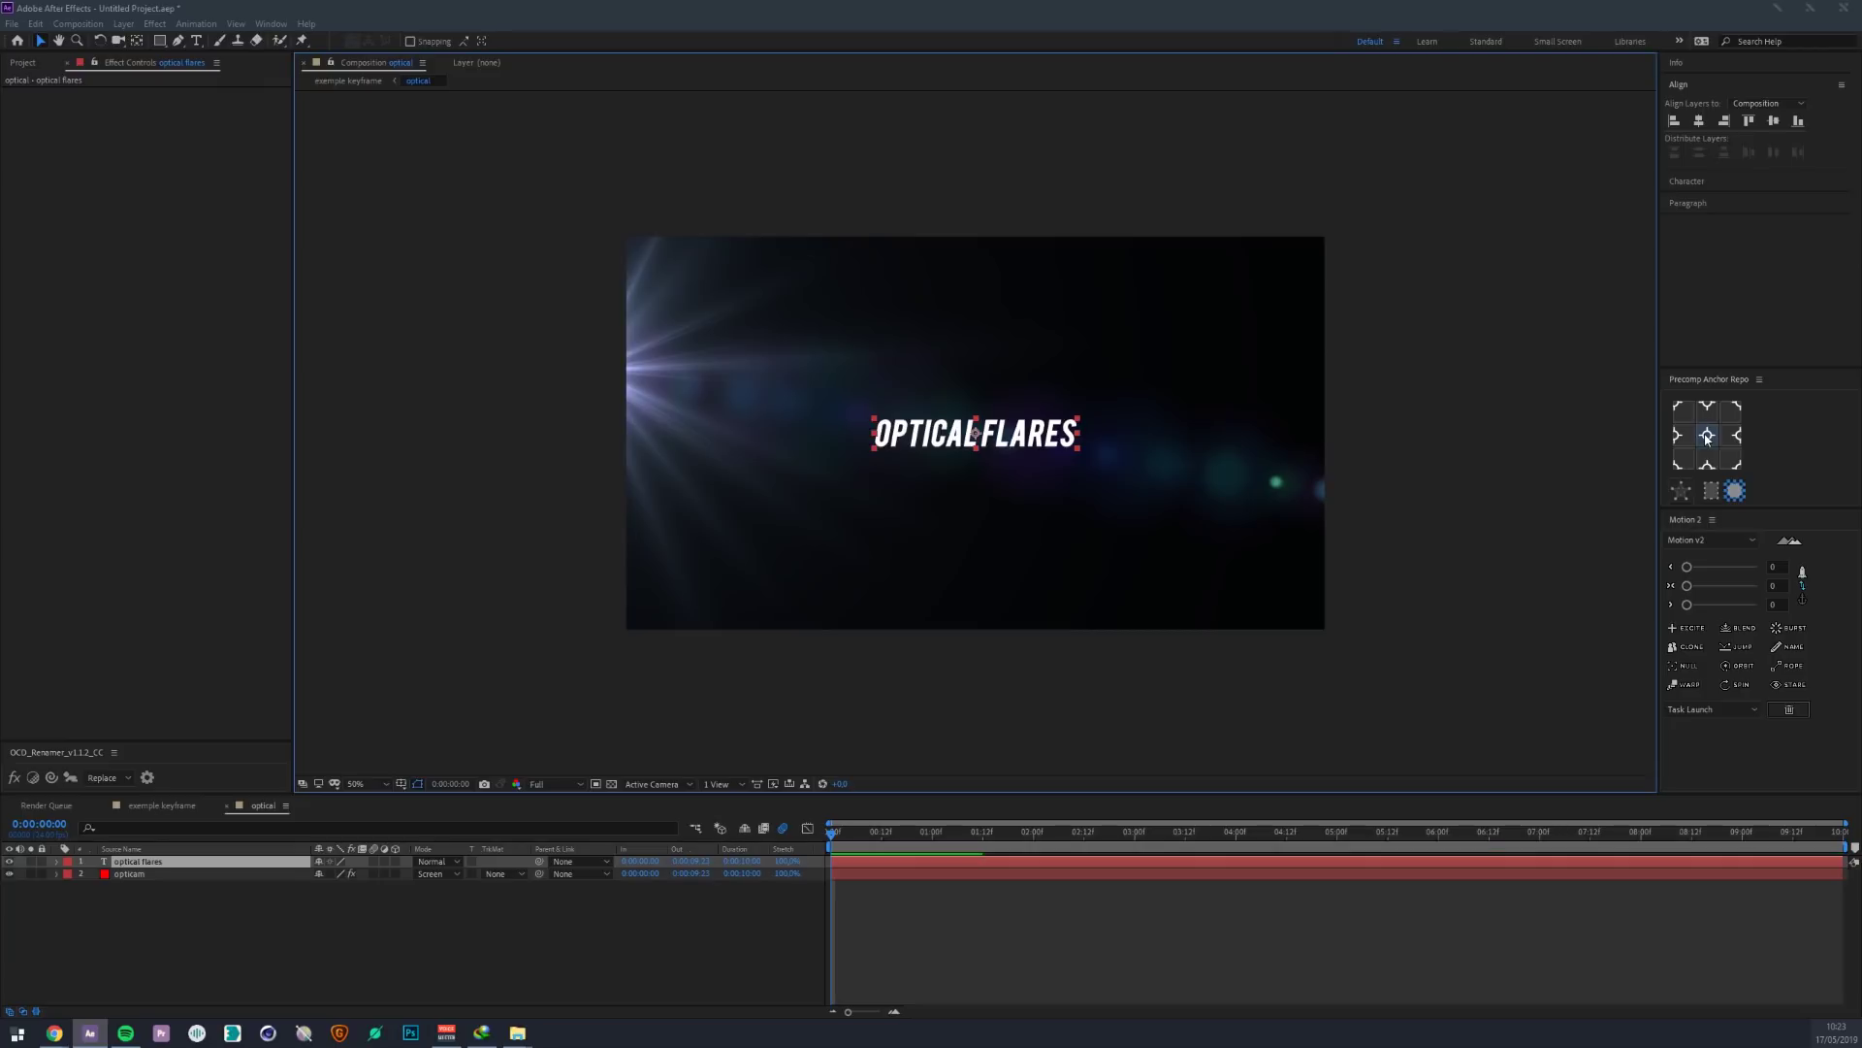
# - Check how the title looks over the photo in the exemple keyframe composition
pyautogui.click(160, 805)
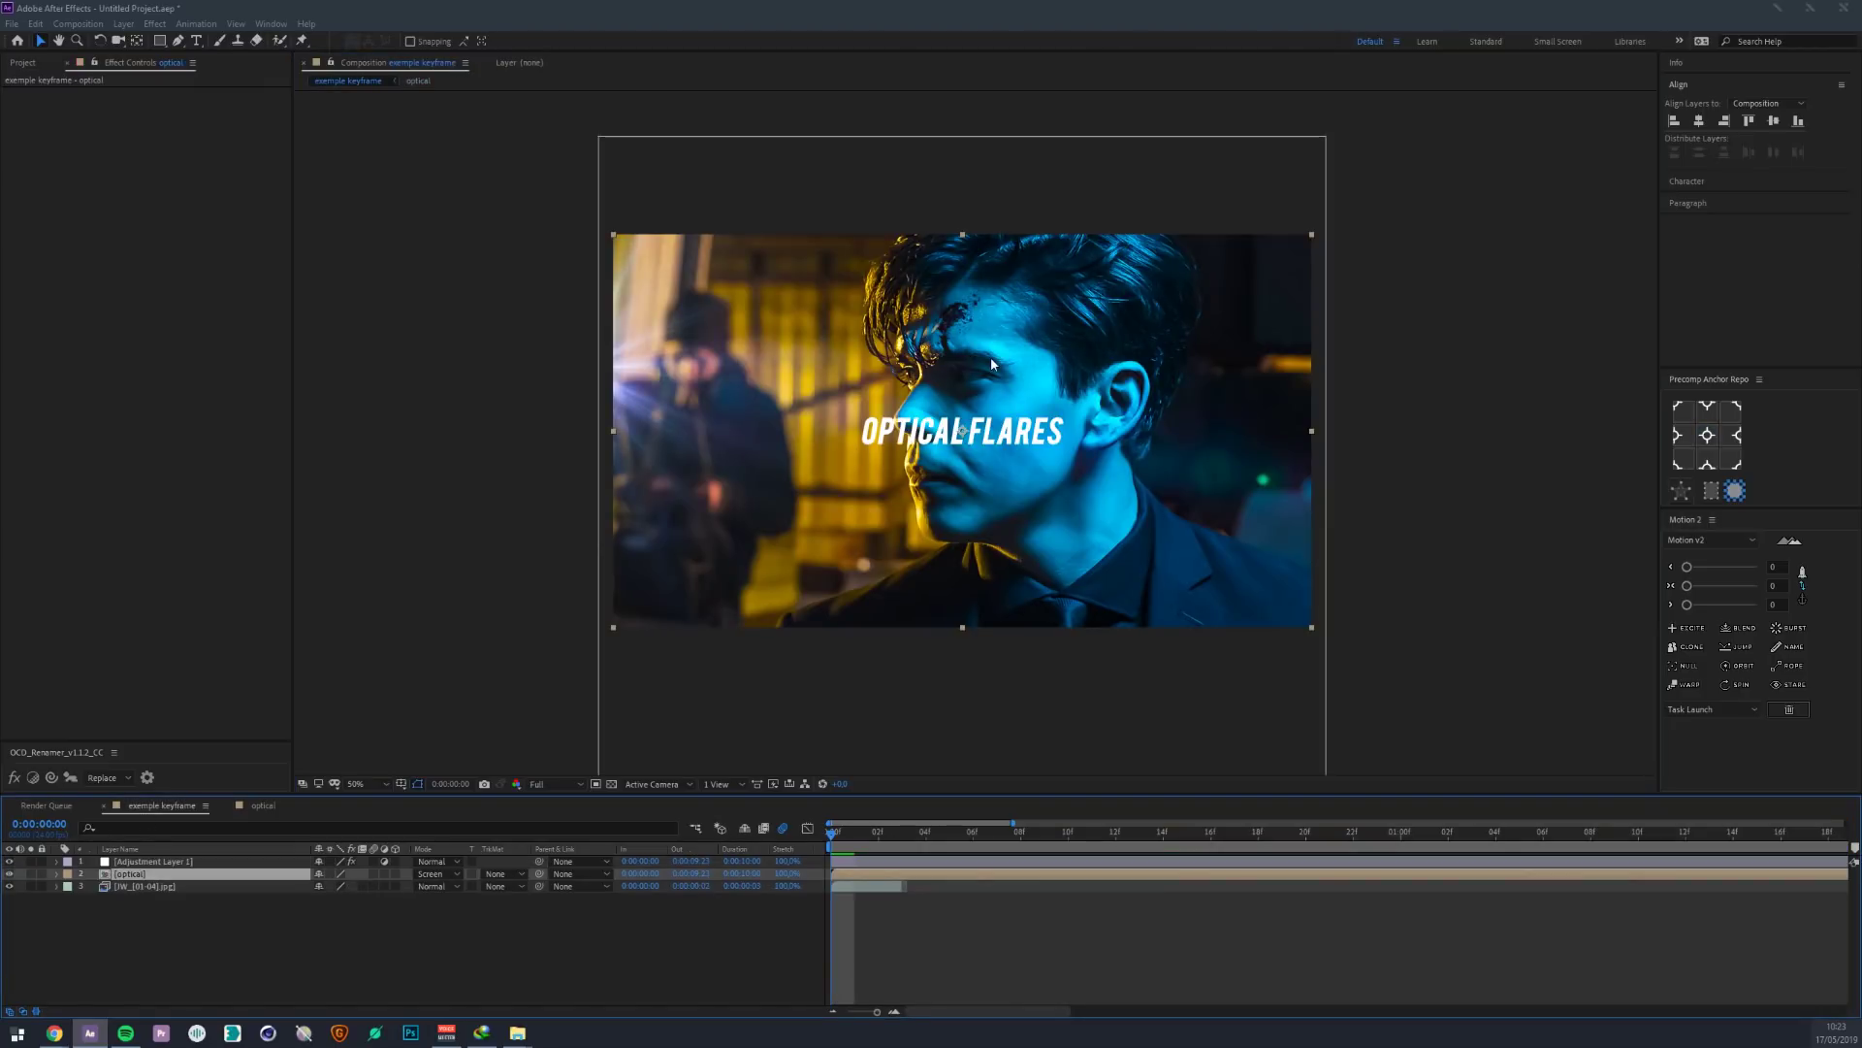
pyautogui.press('.')
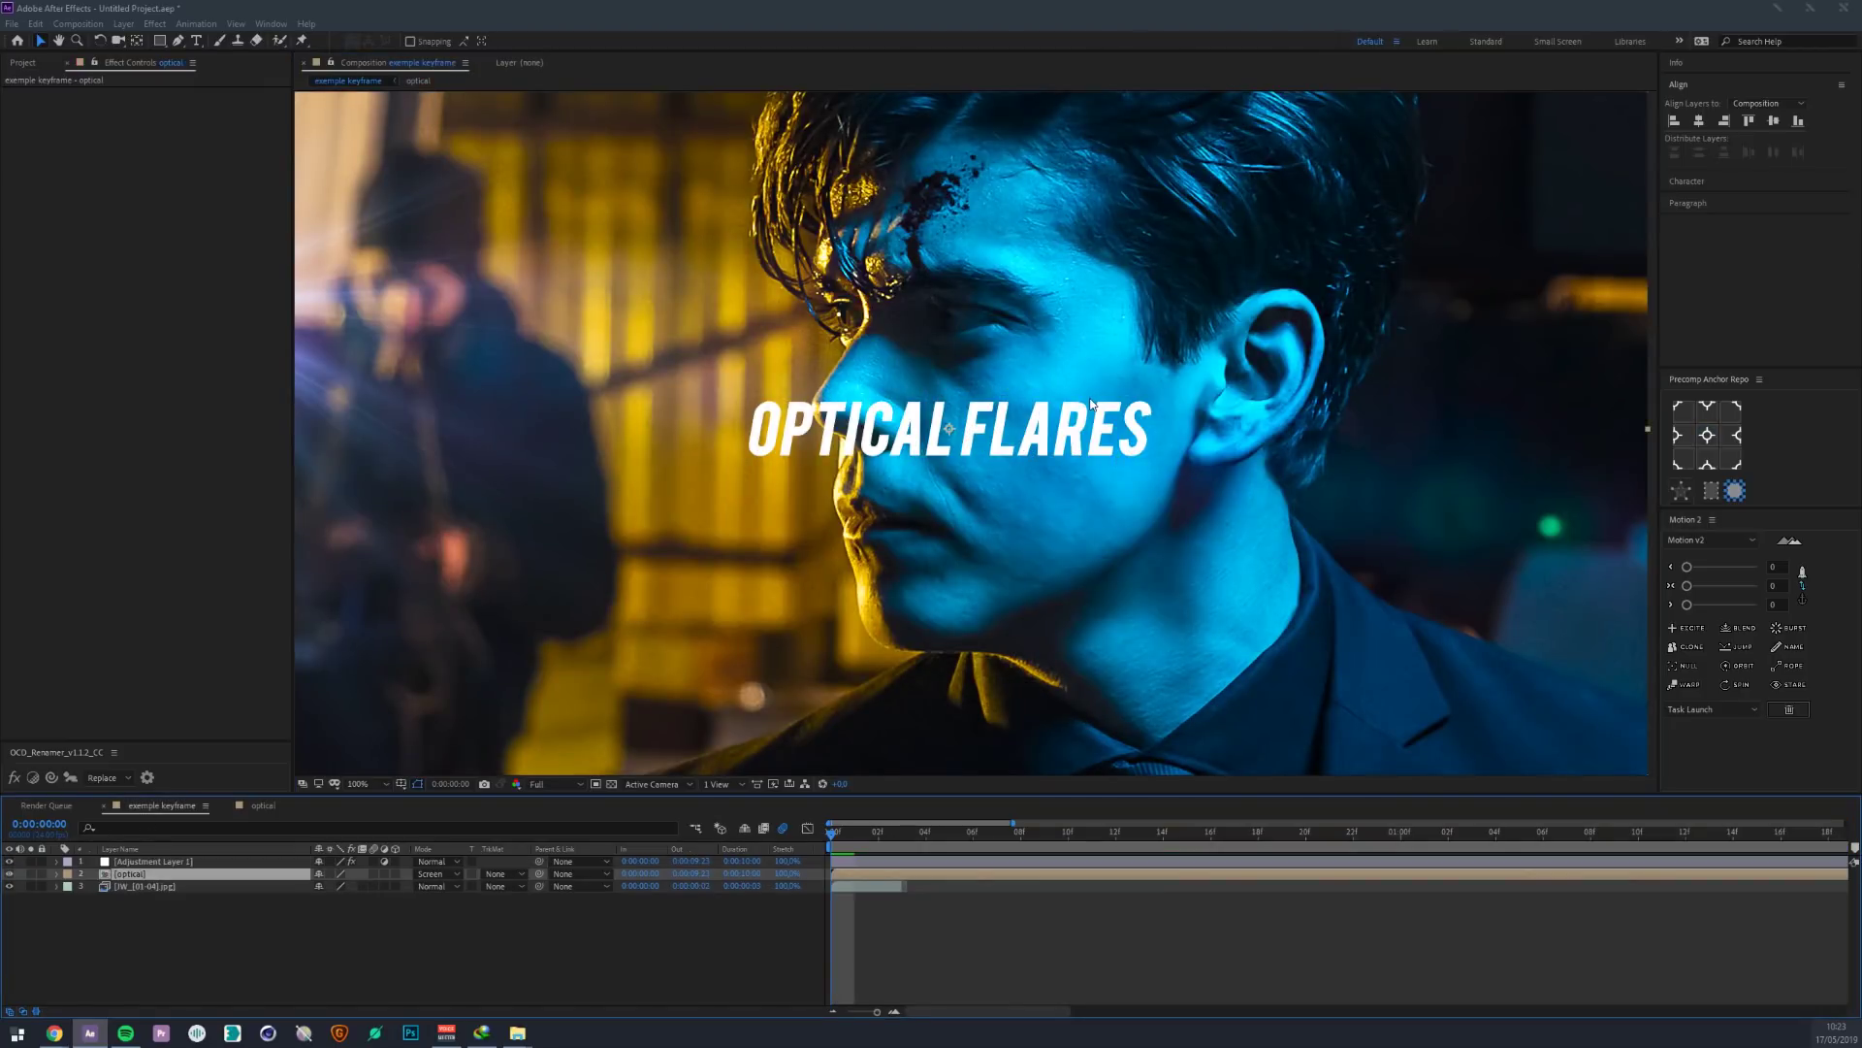